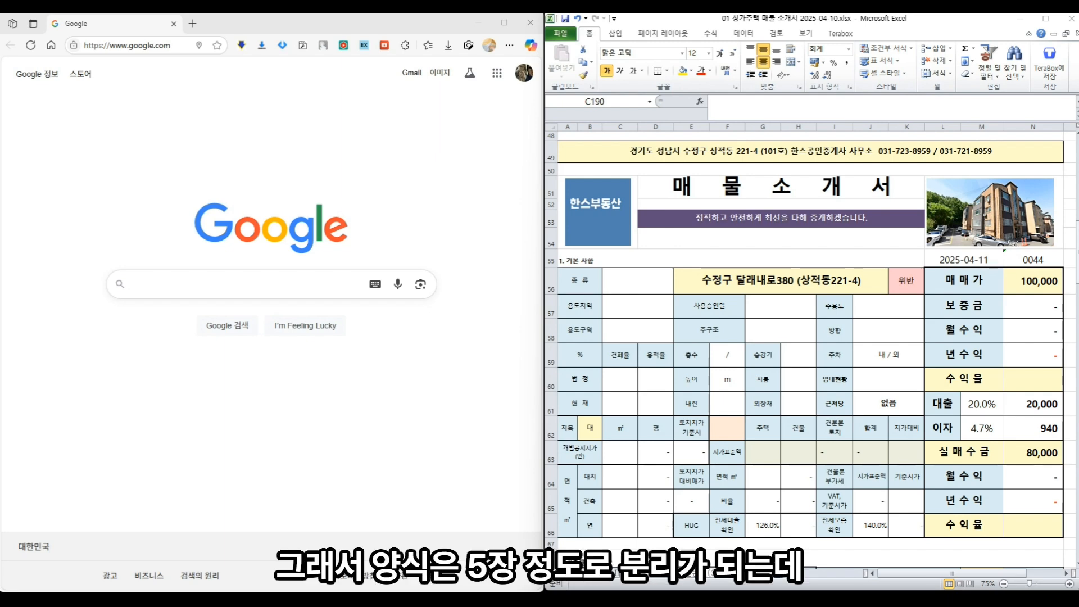
# - Focus the property workbook in Excel and scroll back to the top of the sheet
pyautogui.click(718, 338)
pyautogui.scroll(15, 719, 339)
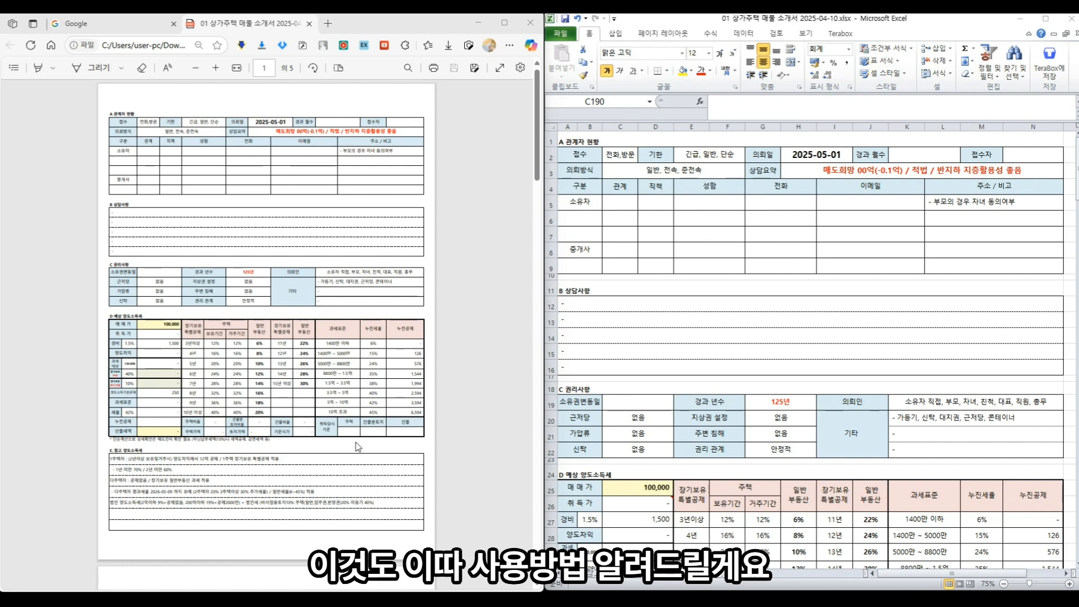
# - Scroll through all five pages of the property form PDF in Edge
pyautogui.scroll(-3, 368, 442)
pyautogui.scroll(-6, 368, 442)
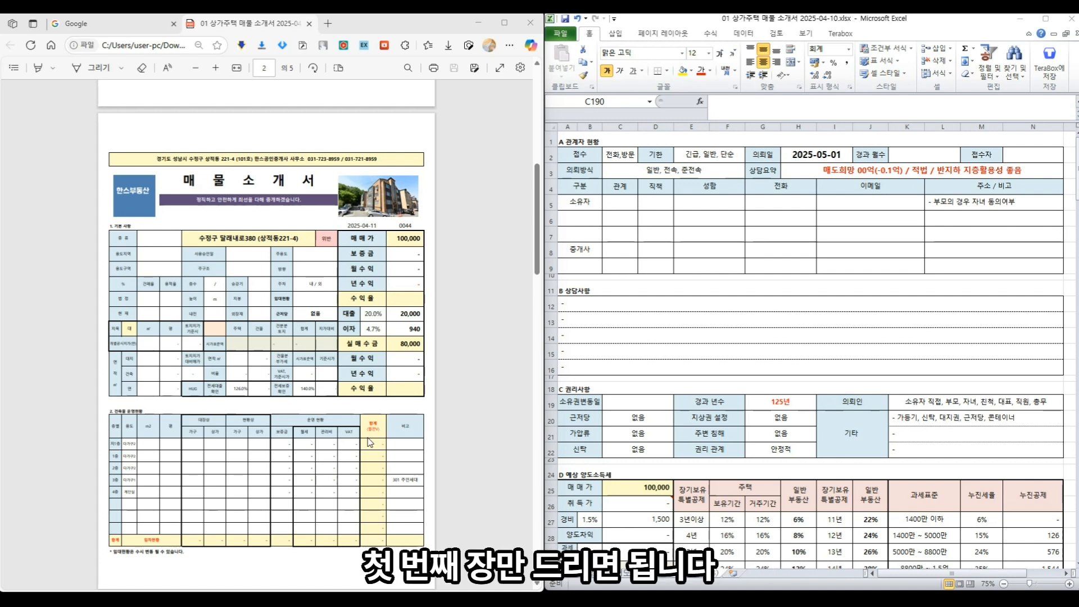
pyautogui.scroll(-8, 370, 442)
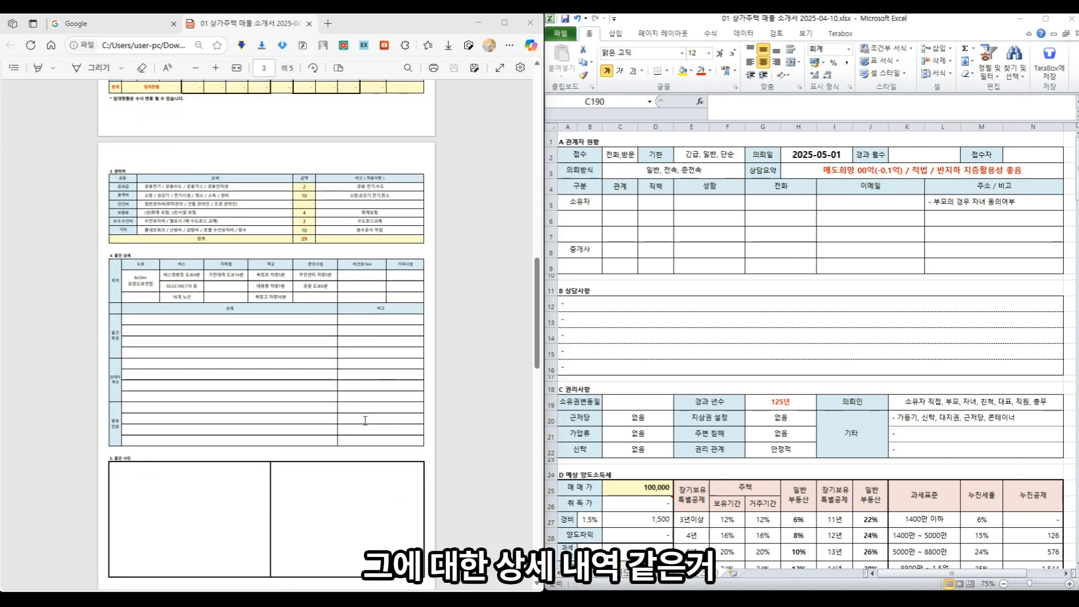
pyautogui.scroll(-6, 365, 420)
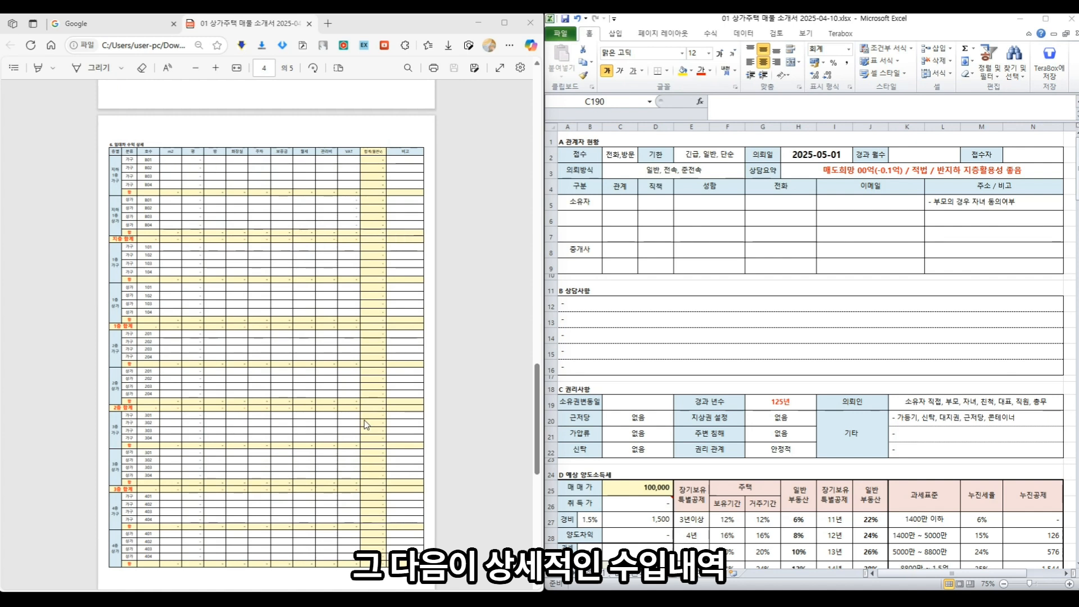
pyautogui.scroll(-8, 365, 424)
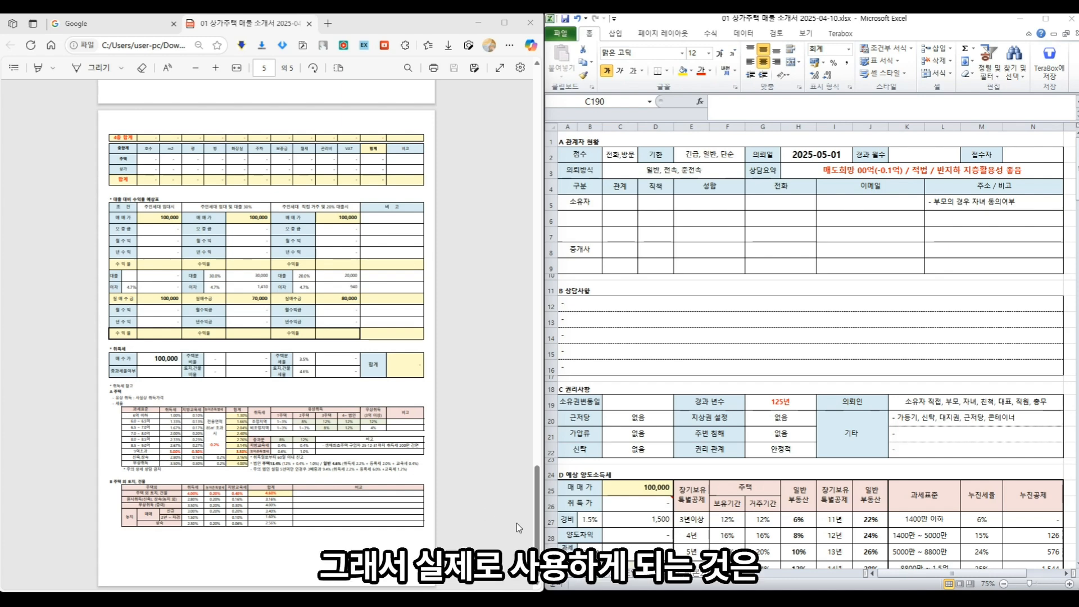
pyautogui.scroll(5, 537, 454)
pyautogui.moveTo(537, 454); pyautogui.dragTo(526, 214)
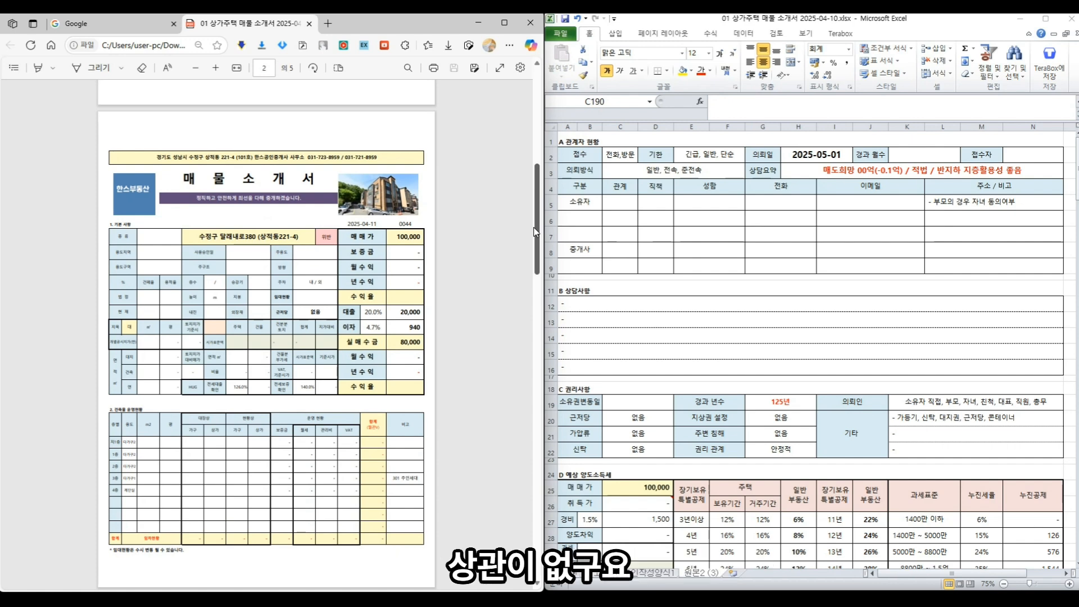
pyautogui.moveTo(535, 232); pyautogui.dragTo(545, 441)
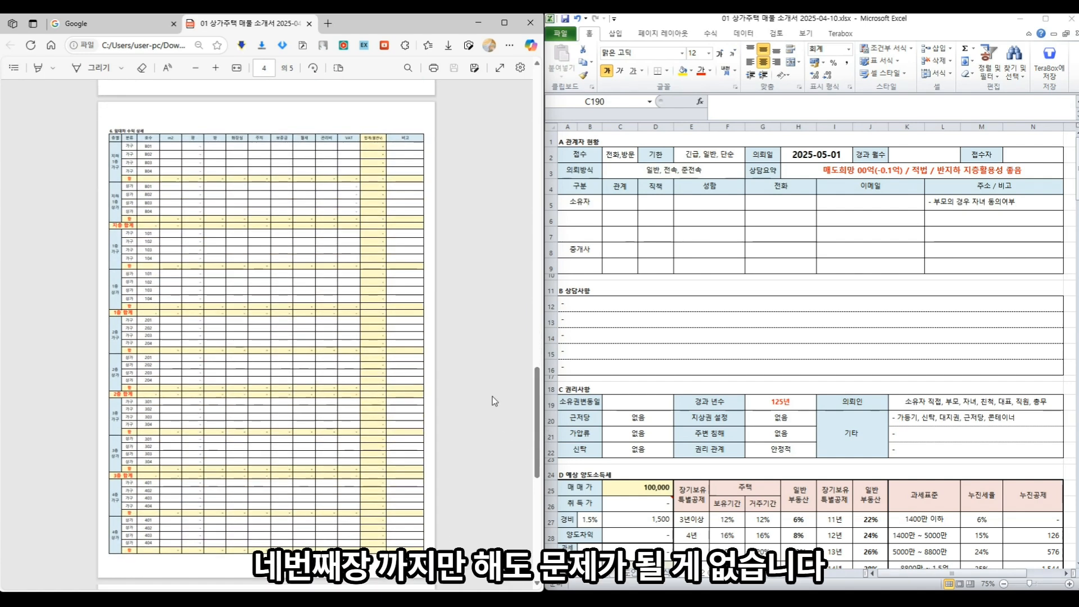
pyautogui.scroll(-6, 492, 397)
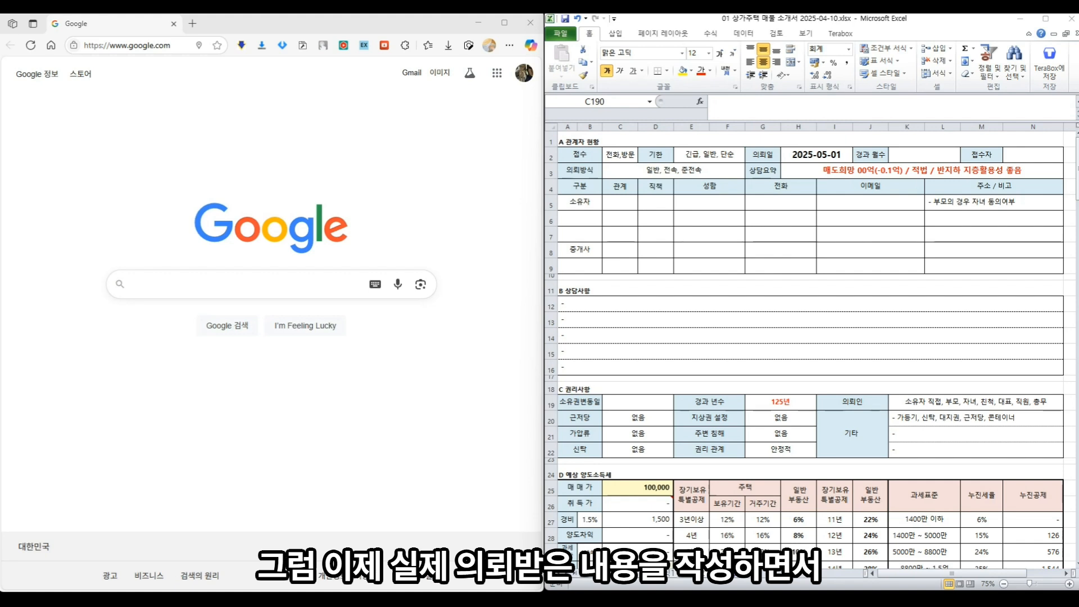
# - Enter the form date 2025-05-10 in L55 and management number 0045 beside it
pyautogui.click(830, 247)
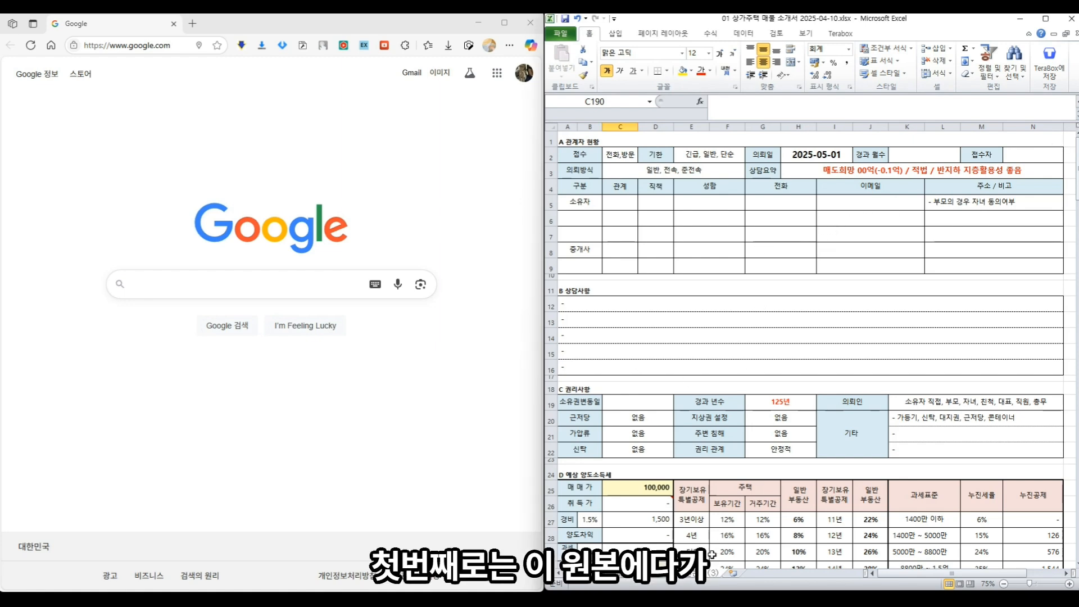
pyautogui.scroll(-16, 735, 396)
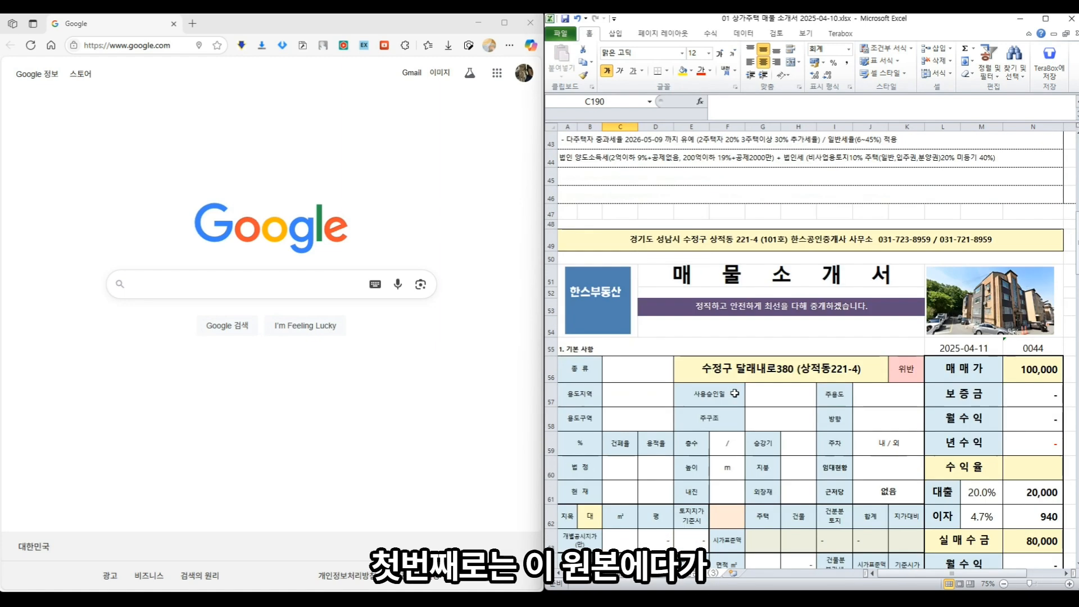
pyautogui.click(973, 250)
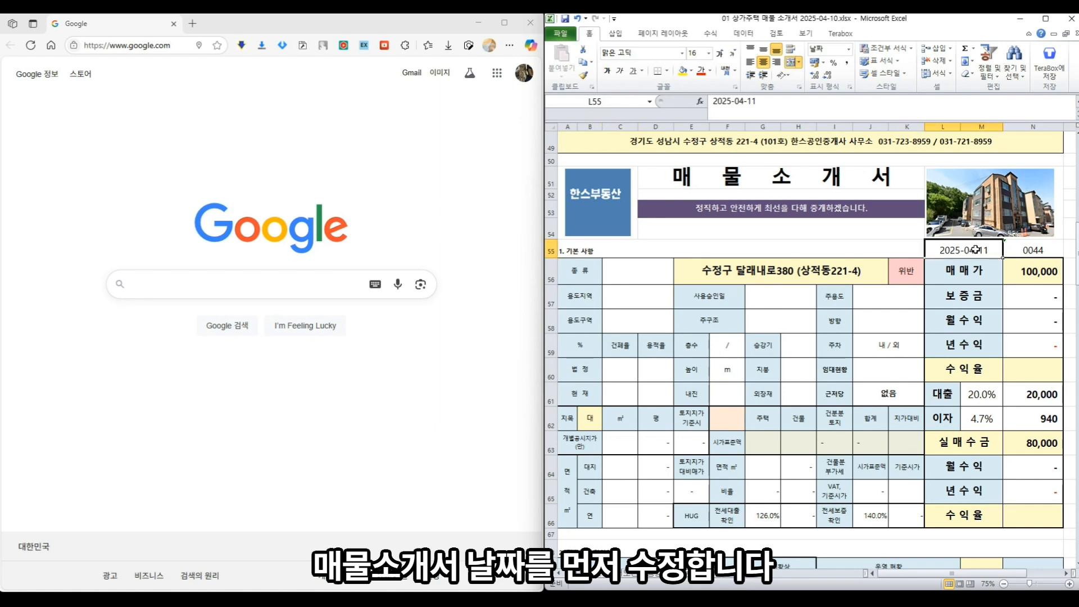
pyautogui.write('2025-')
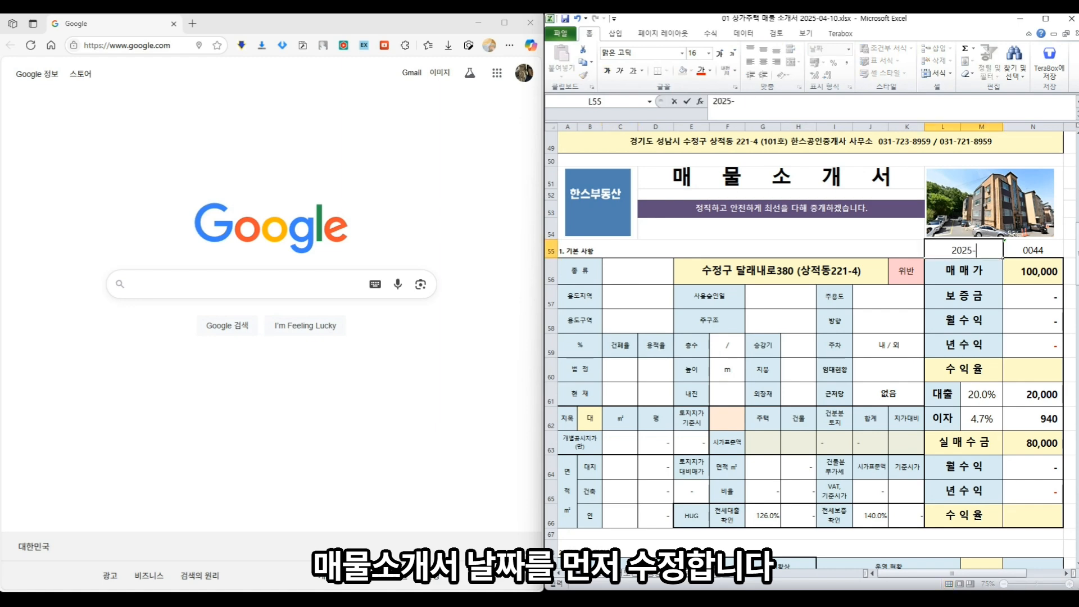
pyautogui.write('05-10')
pyautogui.press('Tab')
pyautogui.write('0045')
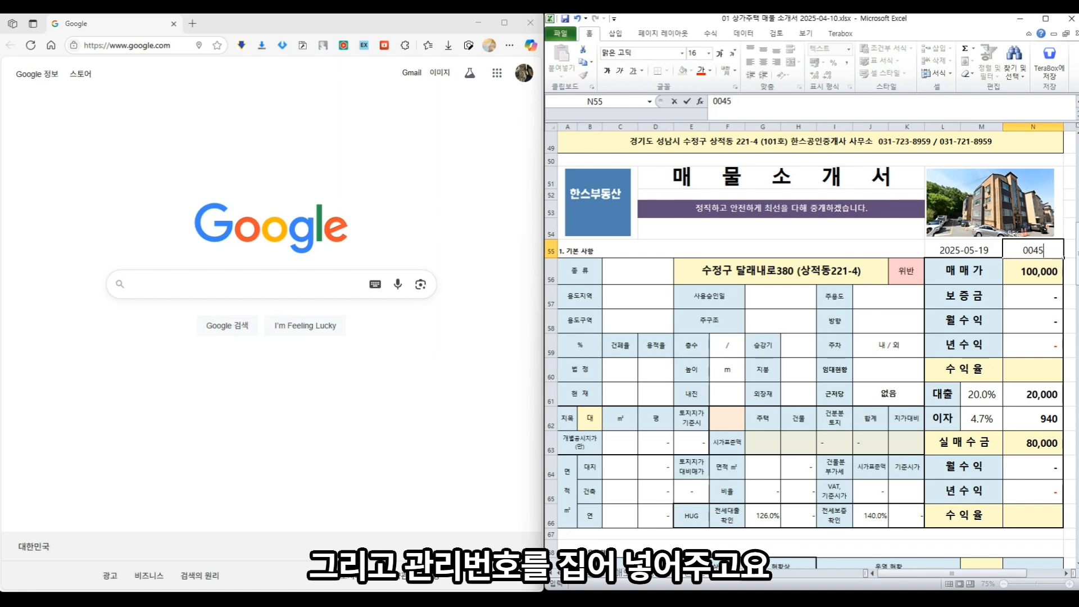
pyautogui.press('Return')
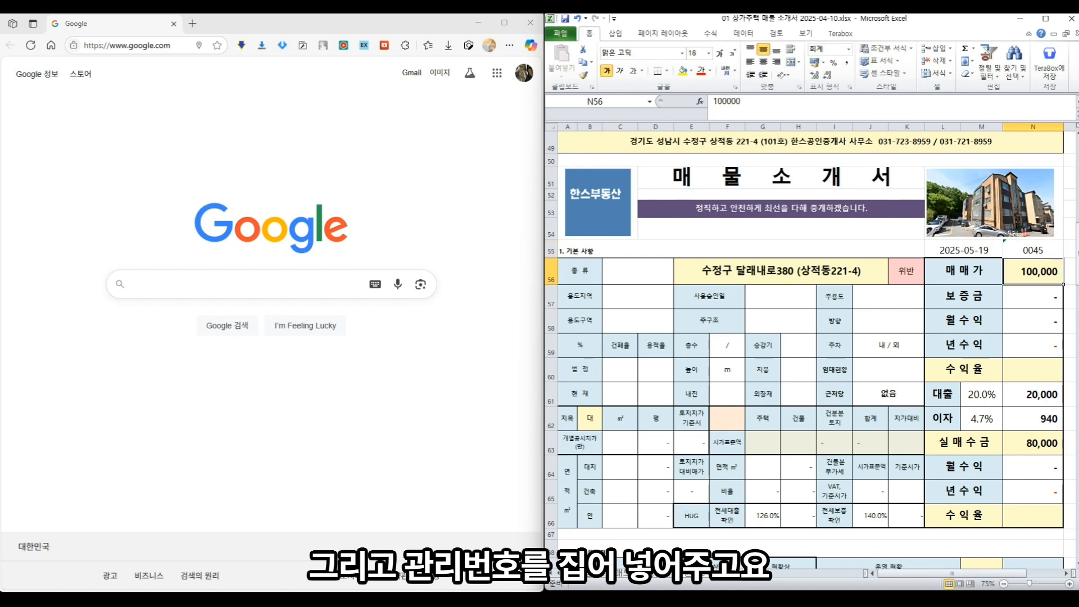
# - Copy the 원본2 (3) sheet to the end of the workbook as 원본2 (4), keeping its default name
pyautogui.rightClick(712, 577)
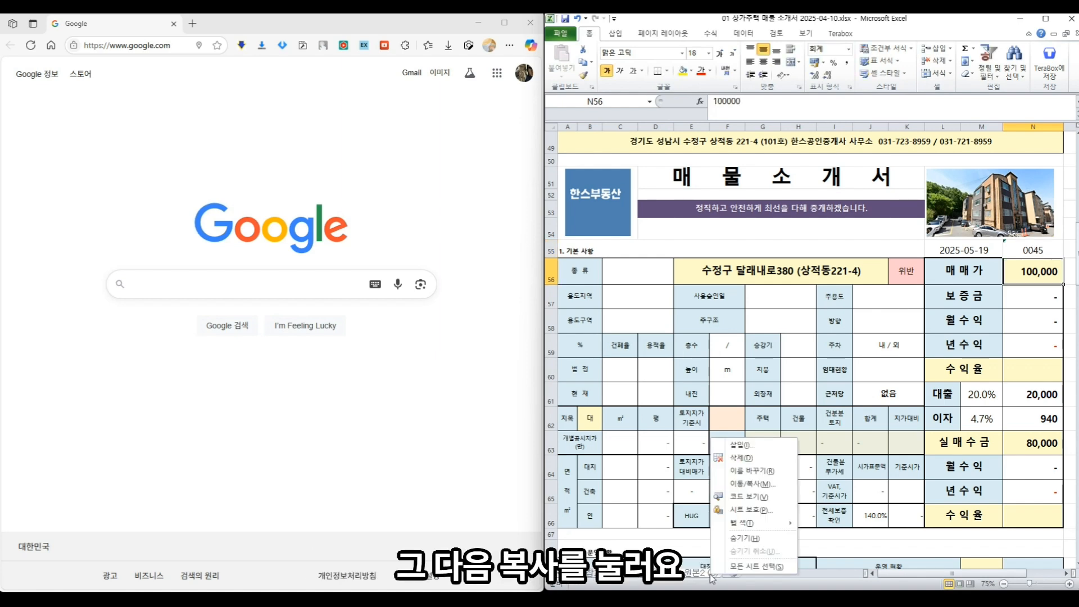
pyautogui.click(756, 486)
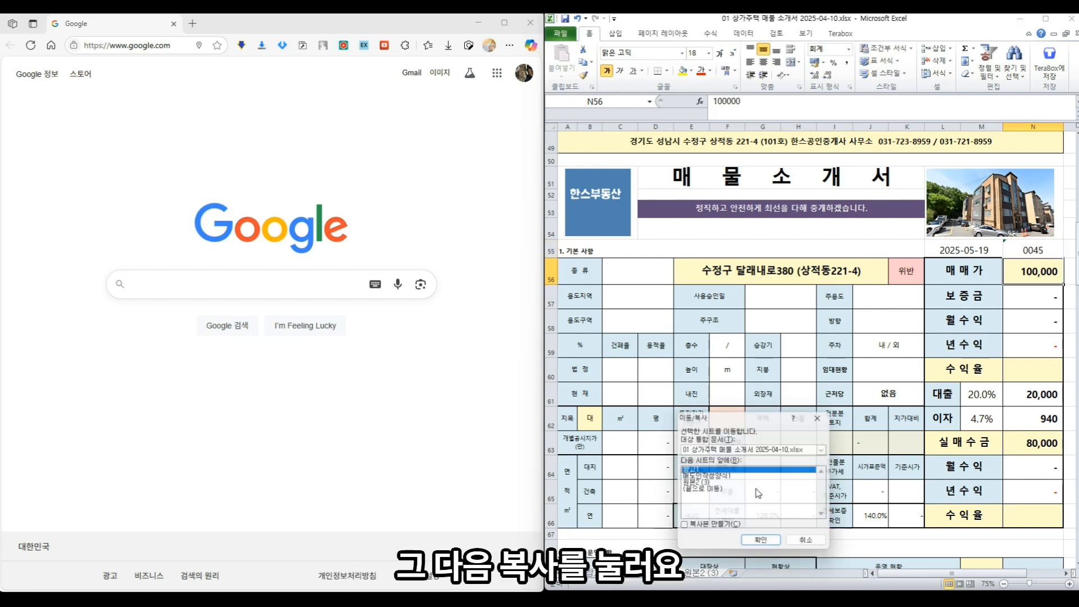
pyautogui.click(710, 490)
pyautogui.click(706, 529)
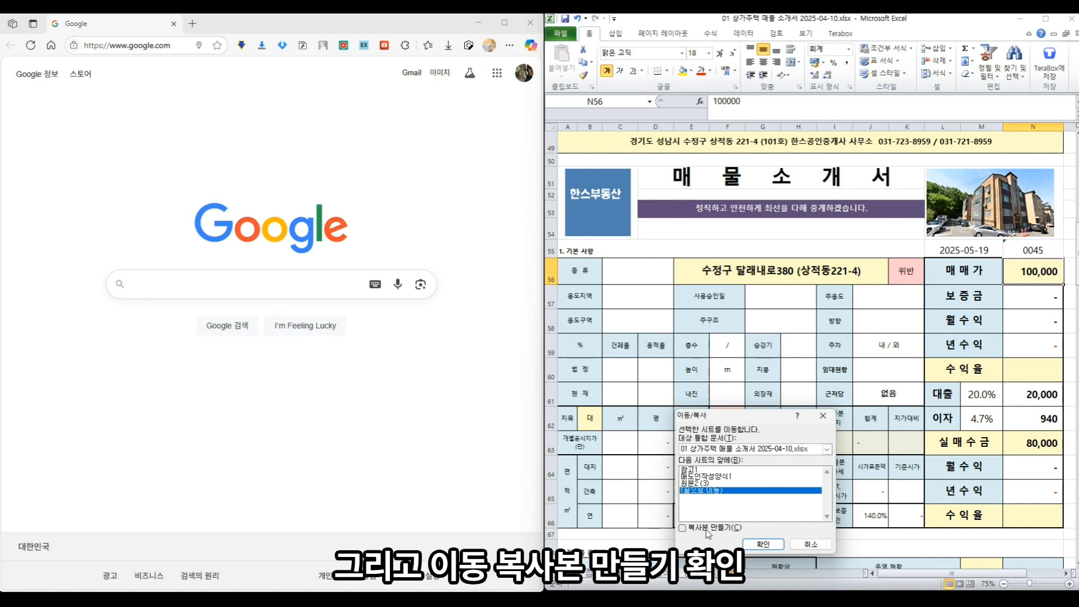
pyautogui.click(764, 544)
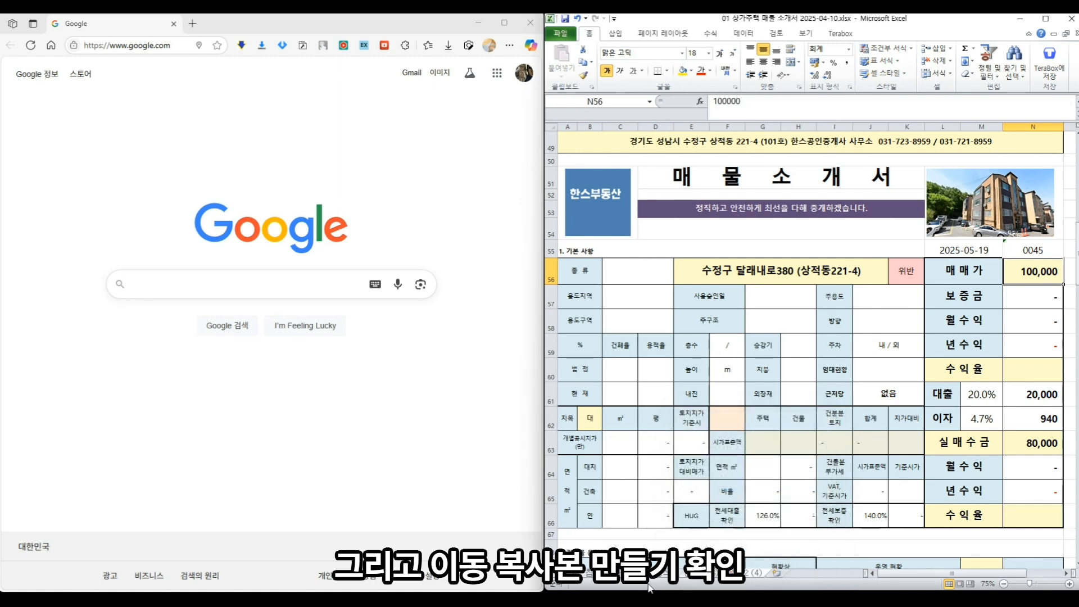
pyautogui.rightClick(693, 579)
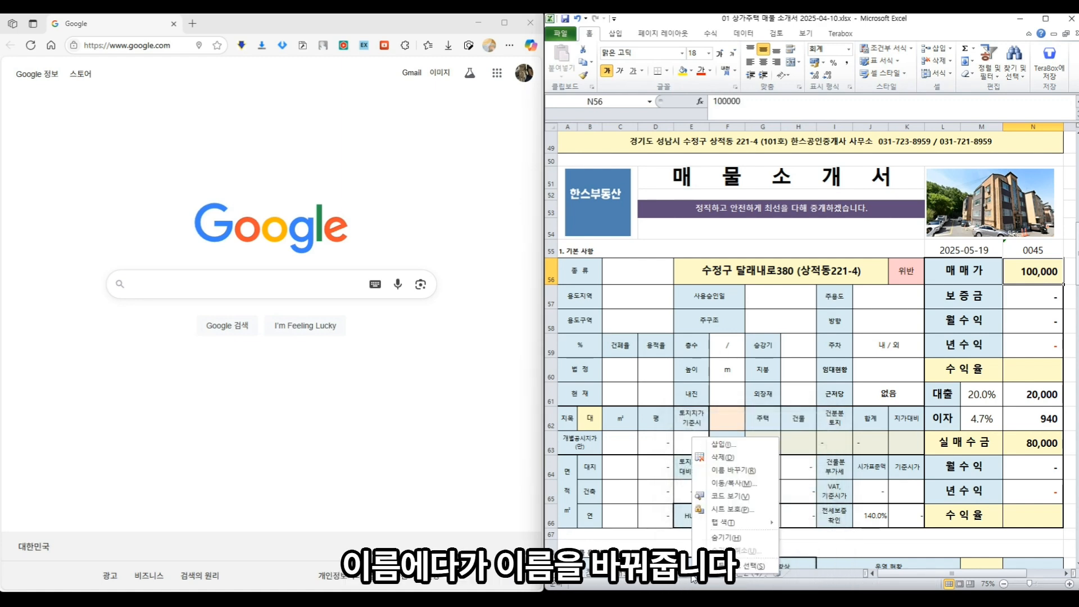
pyautogui.click(725, 470)
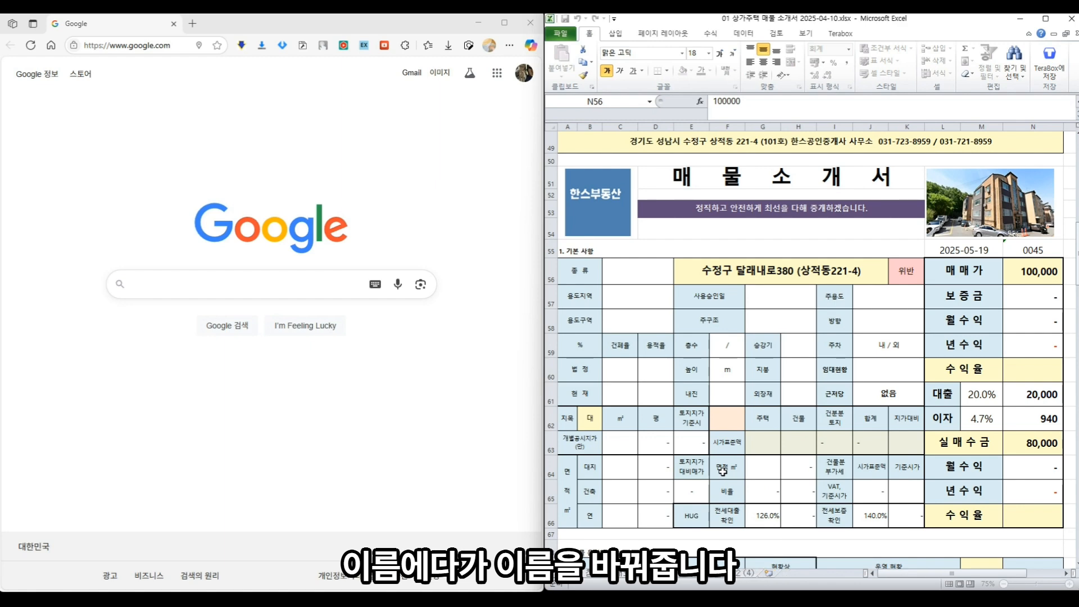
pyautogui.press('Return')
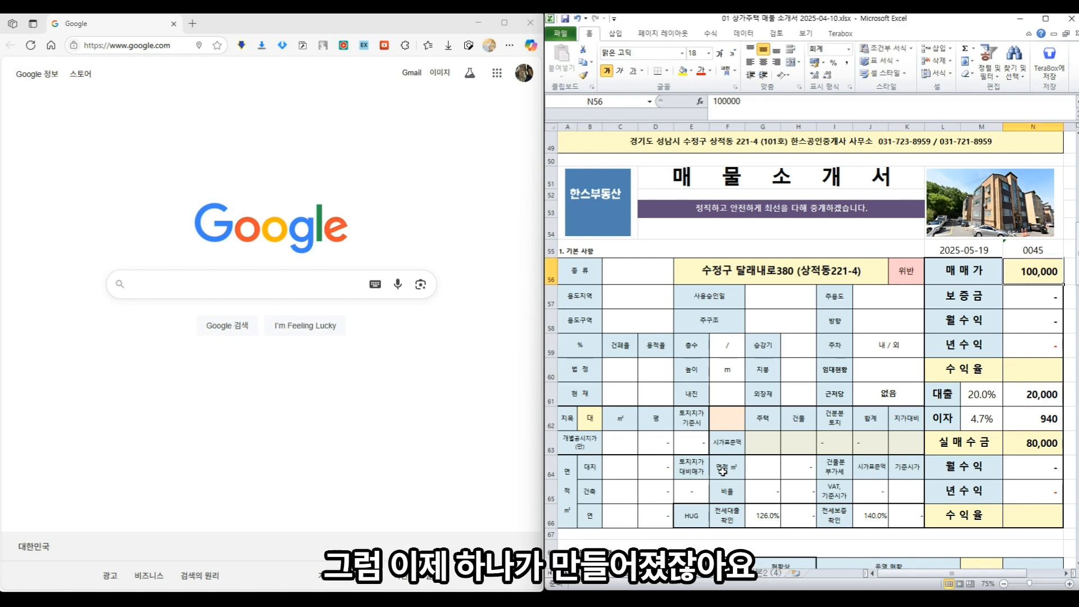
# - On the 참고 sheet's 사이트 table, open the 인터넷등기소 (iros.go.kr) link
pyautogui.click(759, 209)
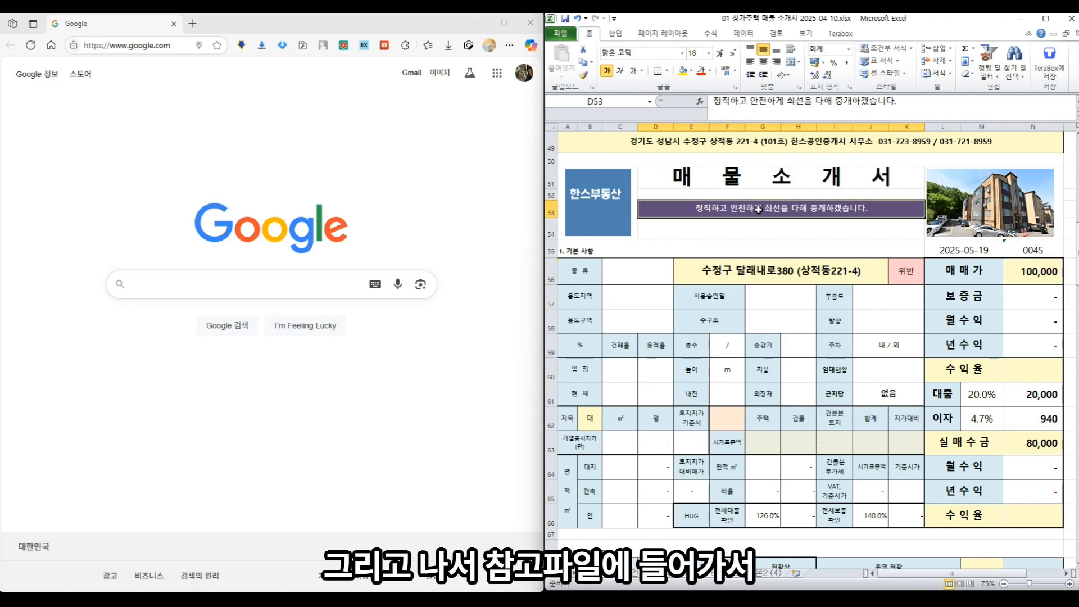
pyautogui.scroll(16, 759, 209)
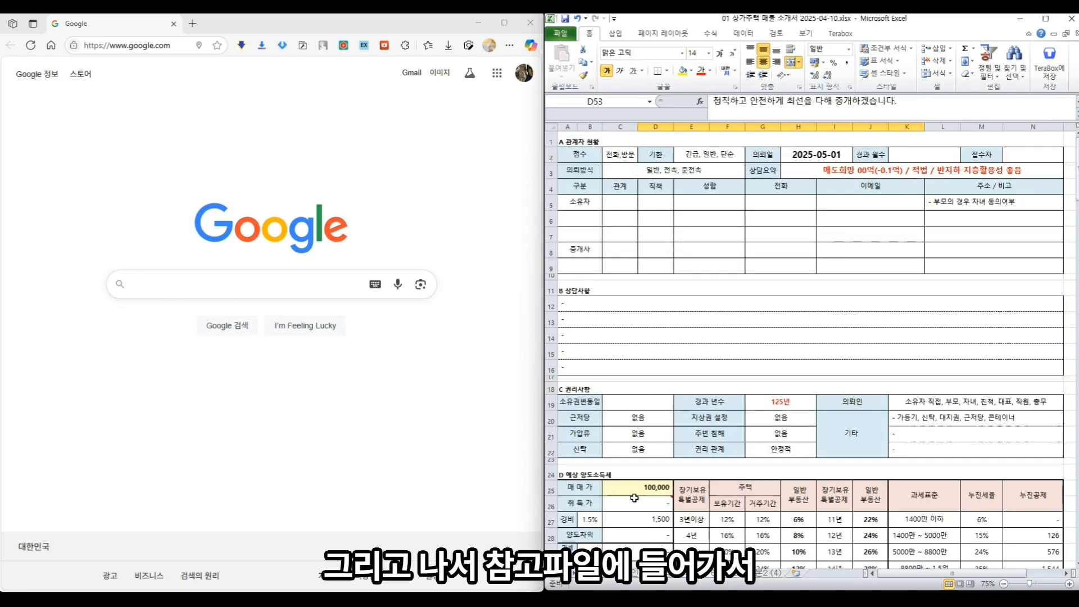
pyautogui.click(598, 573)
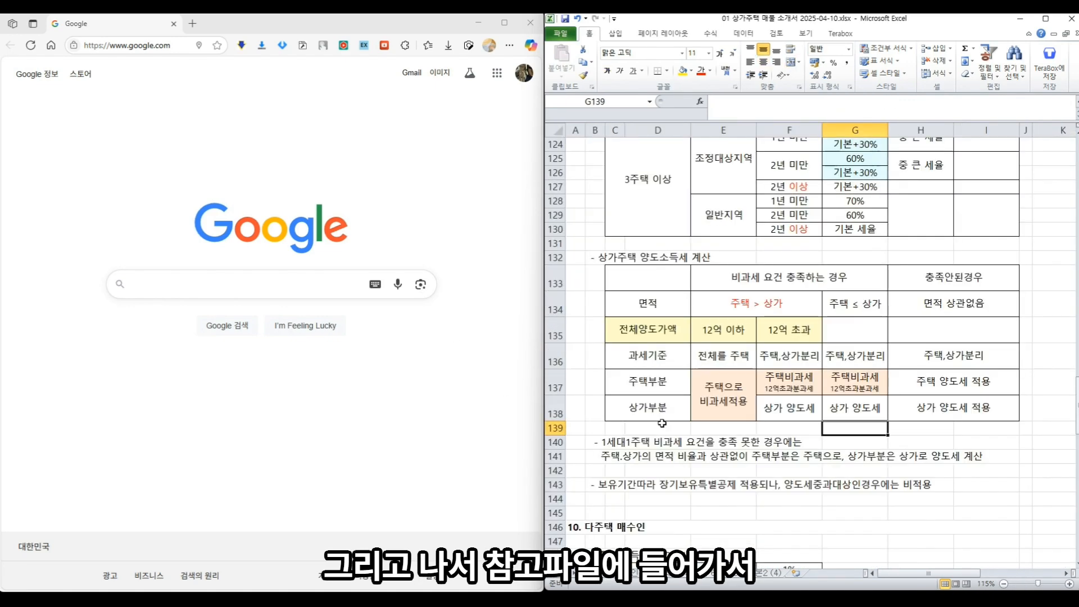
pyautogui.scroll(20, 662, 423)
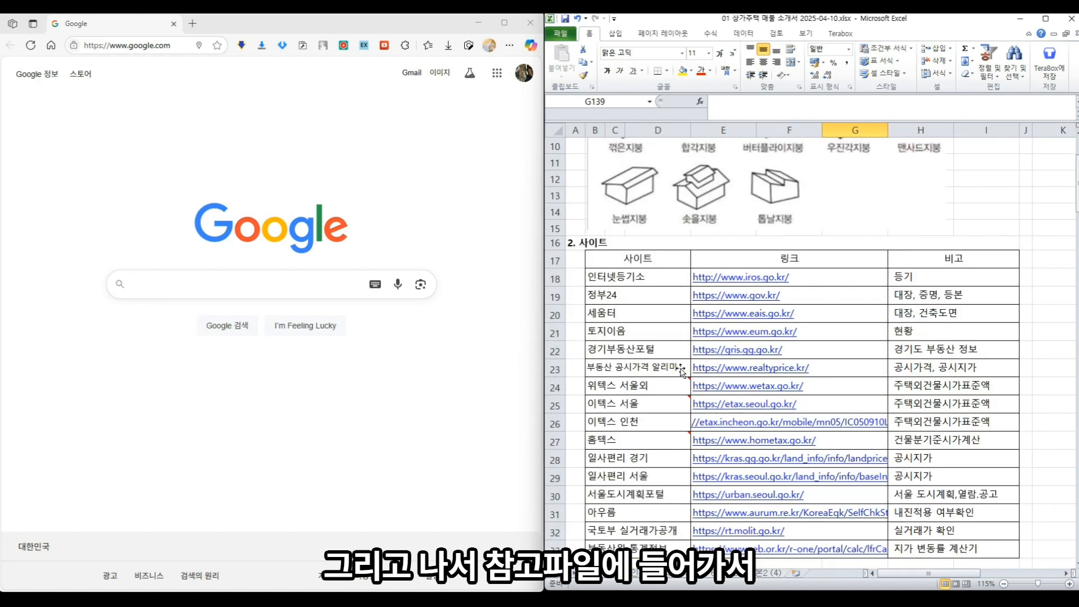
pyautogui.scroll(-2, 681, 371)
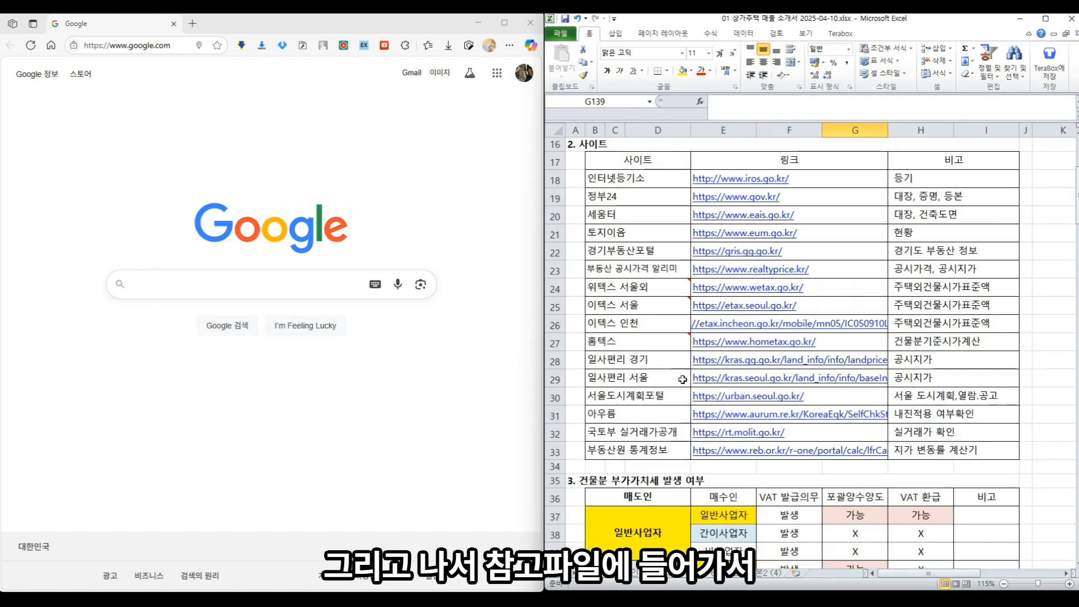
pyautogui.click(722, 184)
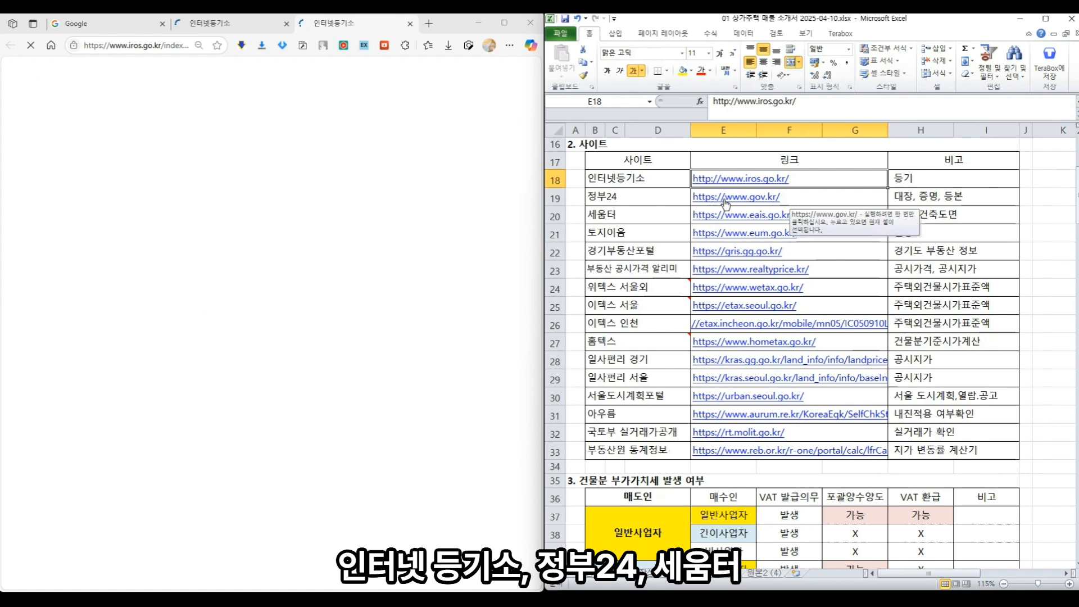
# - Open the 정부24, 세움터, 토지이음, 경기부동산포털, 공시가격 알리미, Wetax and HomeTax links
pyautogui.click(725, 198)
pyautogui.click(721, 221)
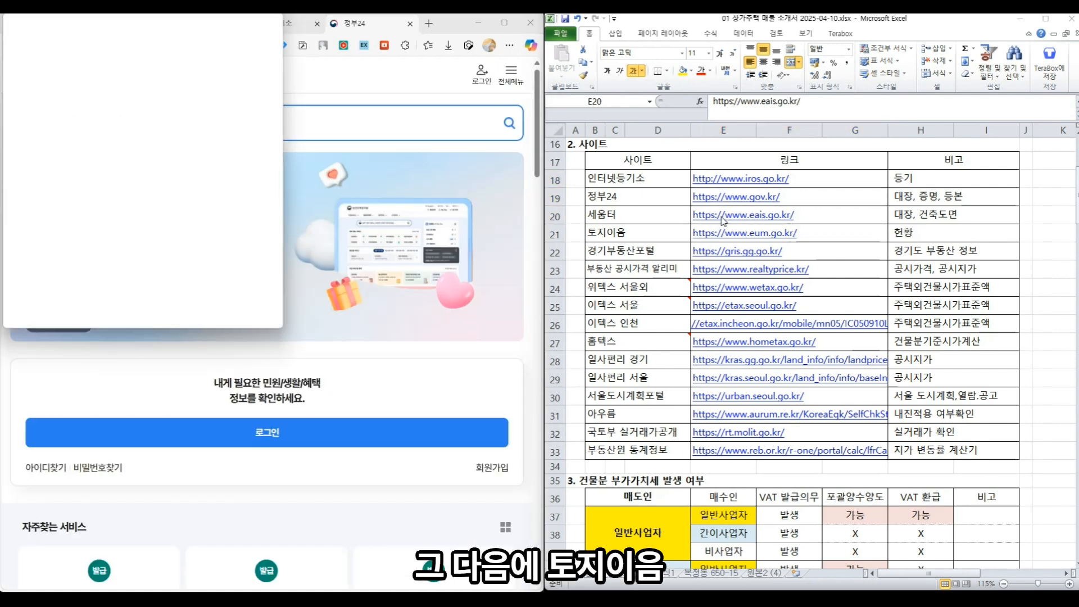
pyautogui.click(995, 23)
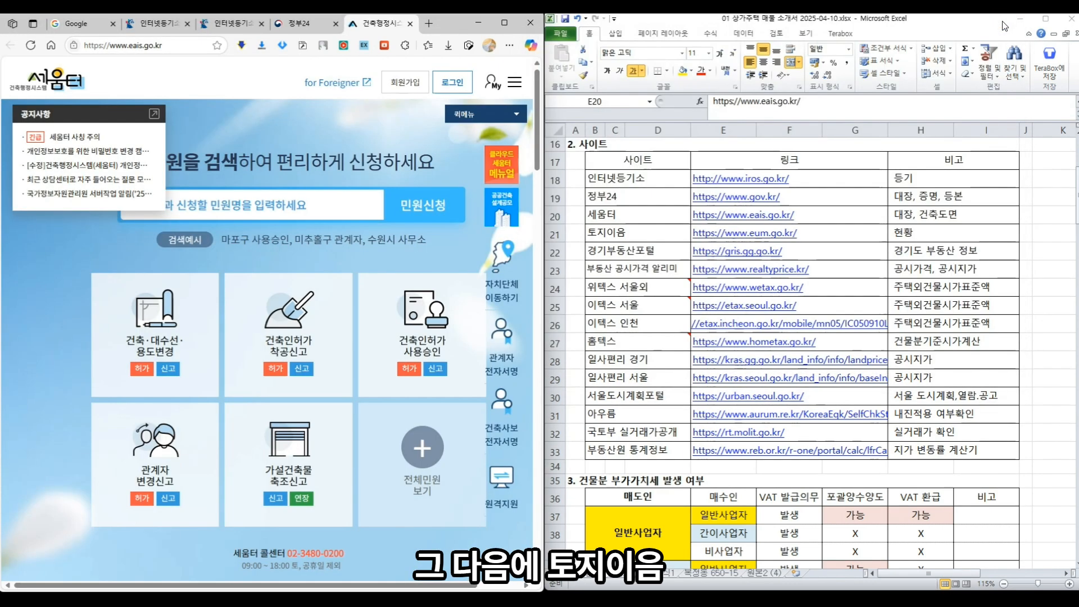
pyautogui.click(723, 239)
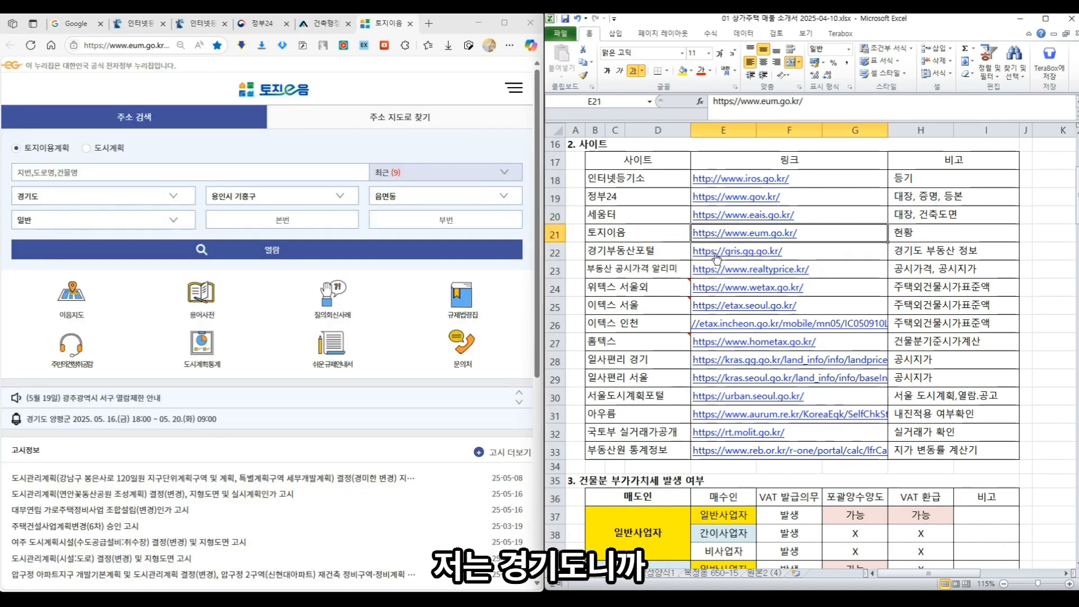
pyautogui.click(713, 255)
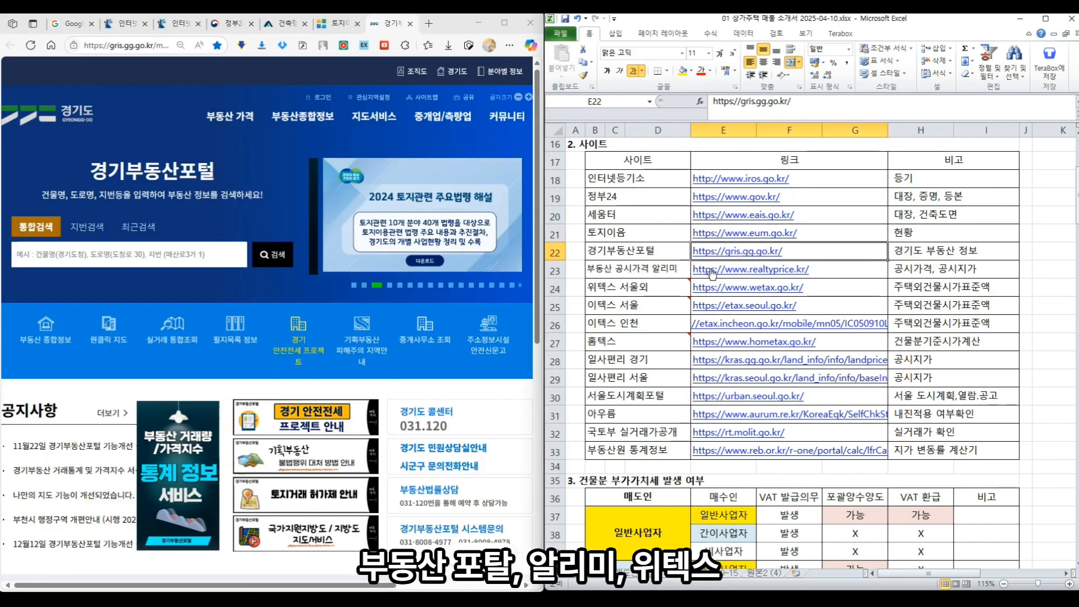
pyautogui.click(712, 272)
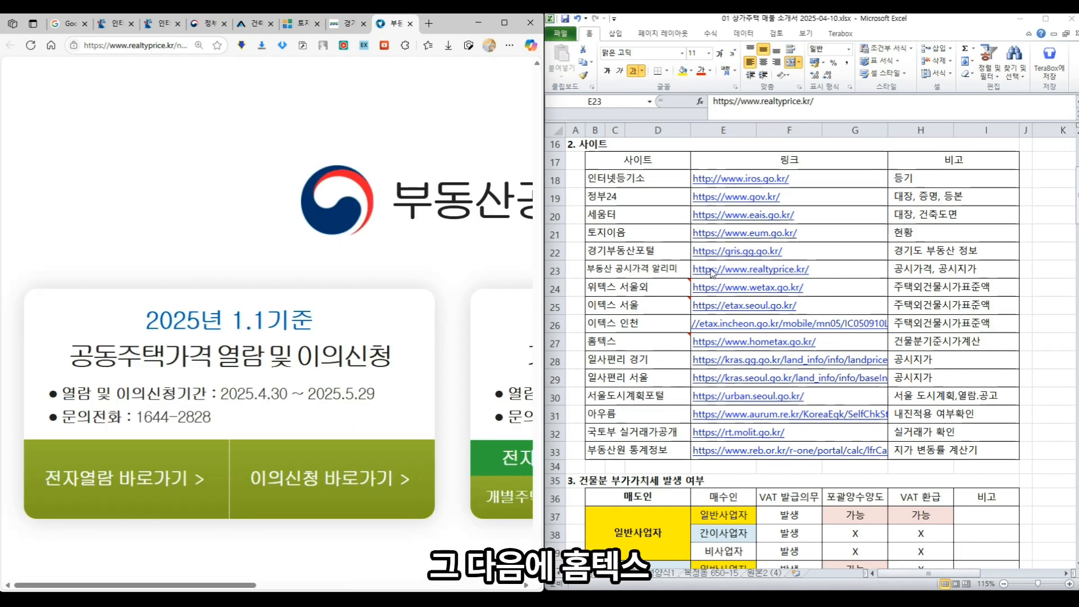
pyautogui.click(714, 290)
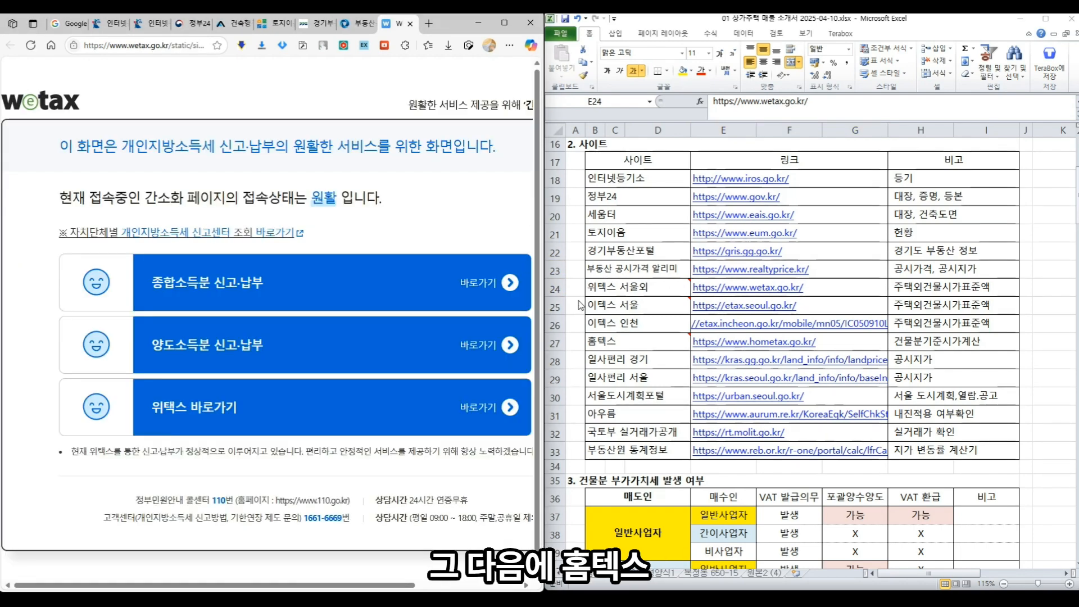
pyautogui.click(709, 344)
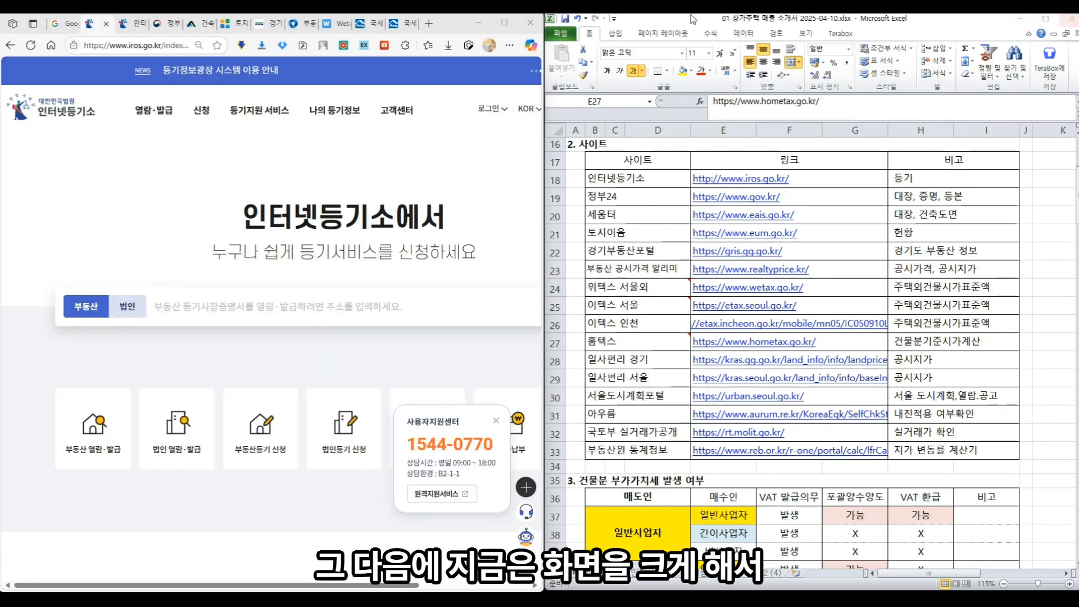
# - Maximize Edge, sign in to 인터넷등기소 and 정부24, and check the 세움터 tab
pyautogui.click(503, 23)
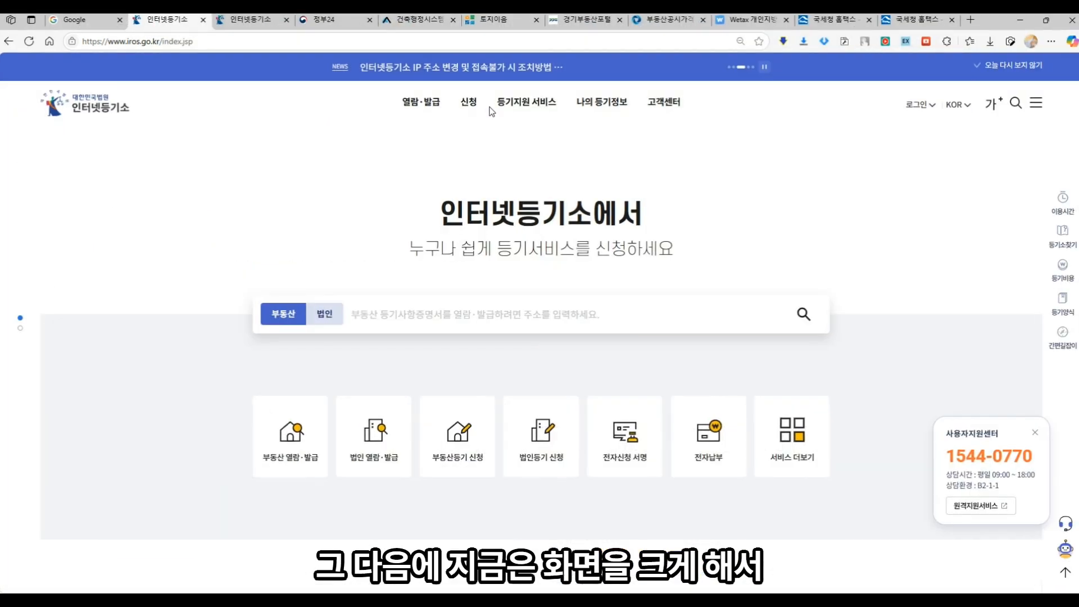
pyautogui.click(919, 105)
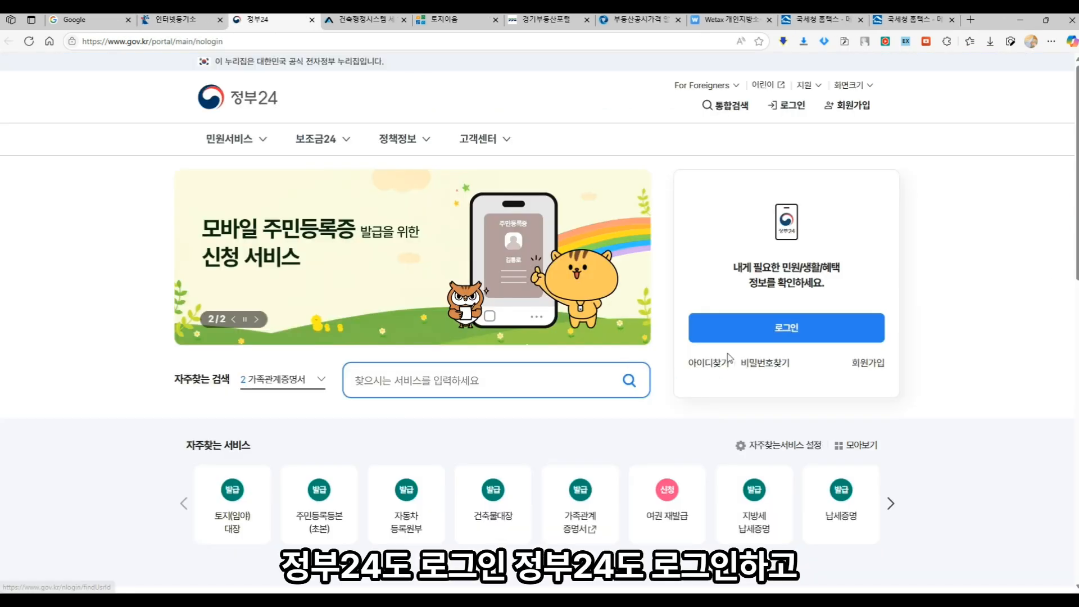
pyautogui.click(745, 335)
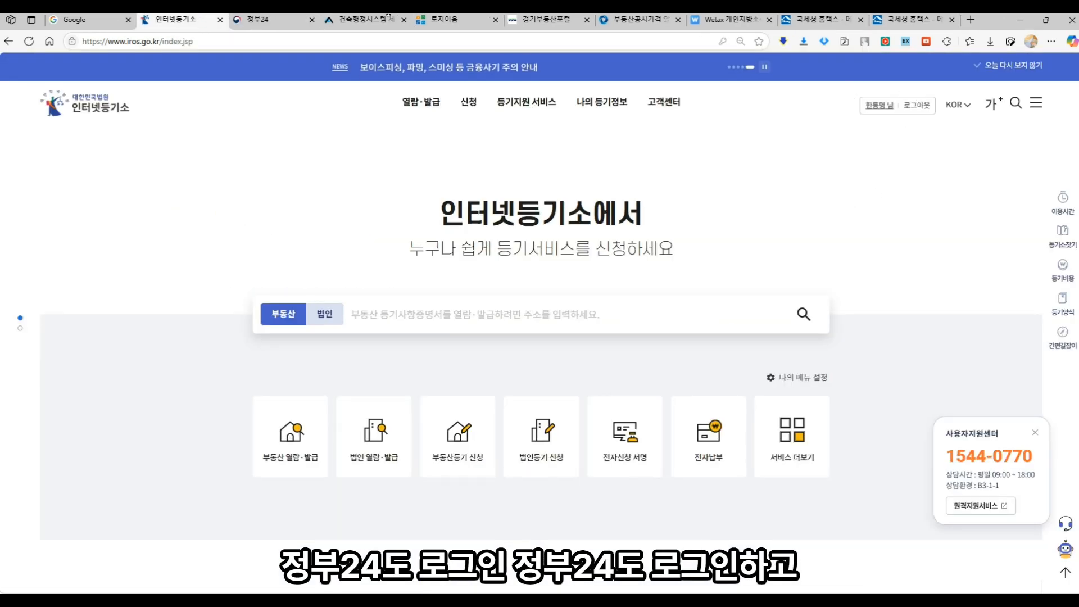
pyautogui.click(294, 22)
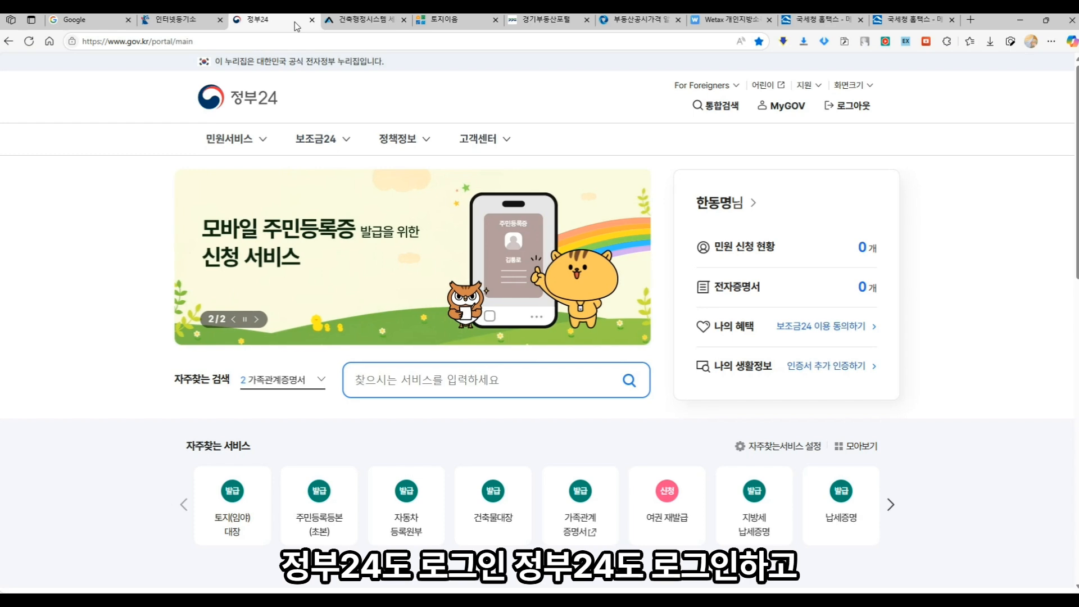
pyautogui.click(365, 21)
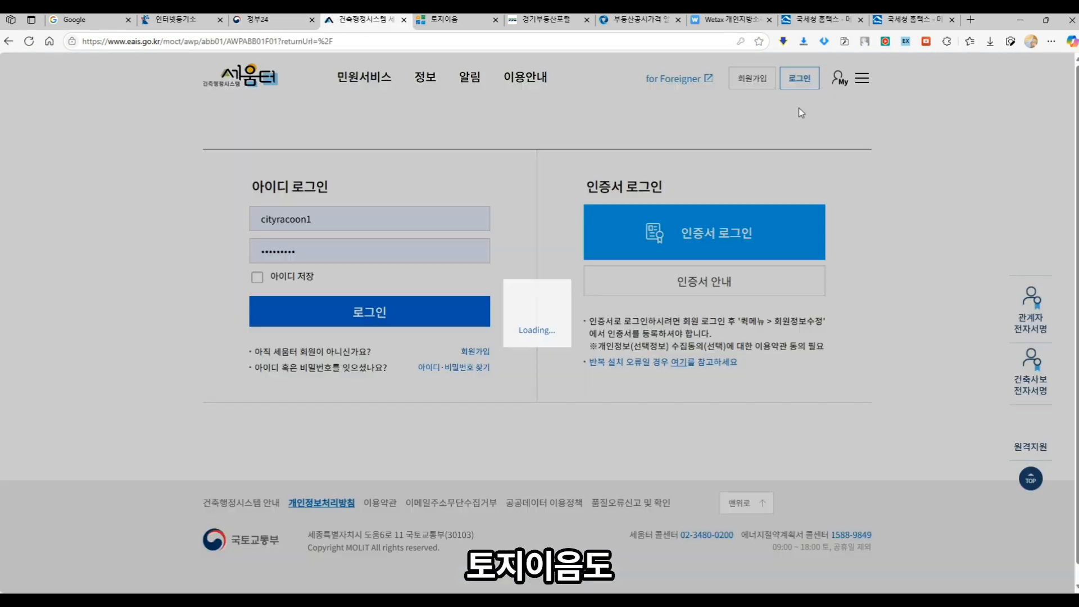
pyautogui.click(444, 20)
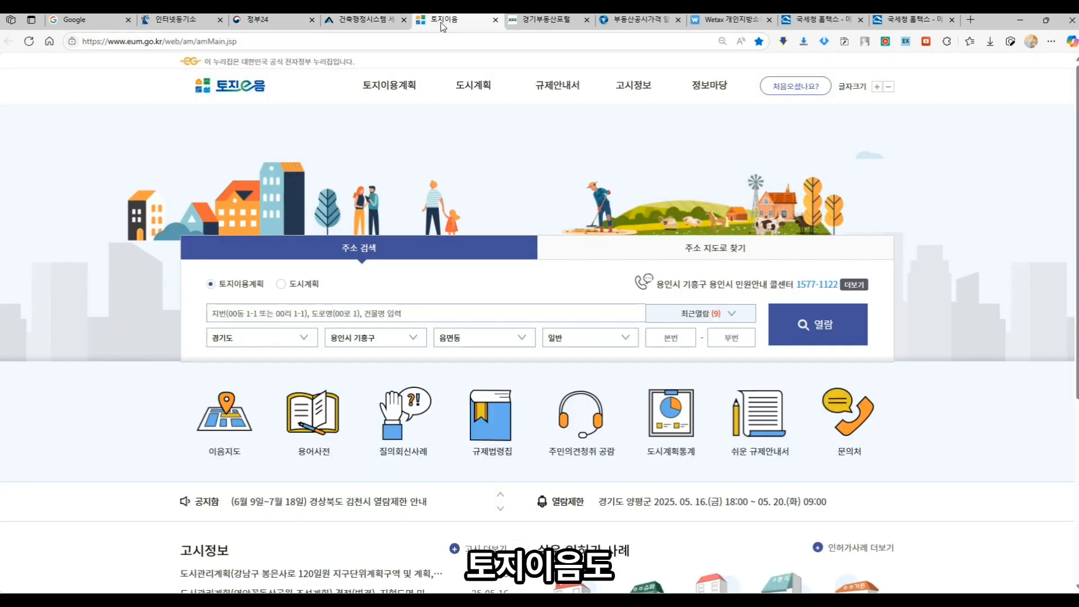
pyautogui.click(355, 341)
pyautogui.scroll(5, 364, 178)
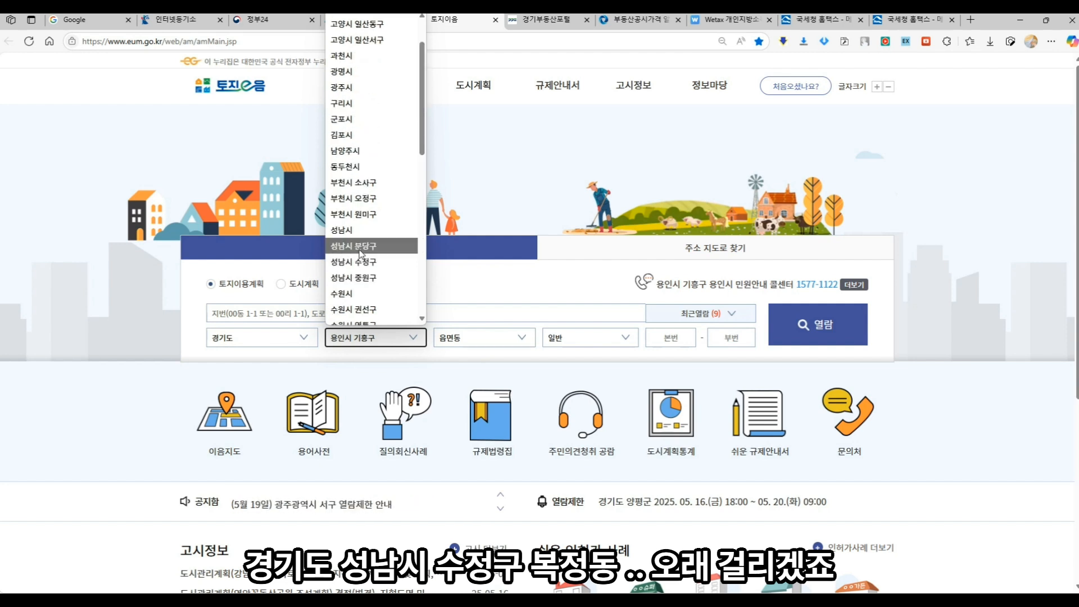
pyautogui.click(368, 260)
pyautogui.click(476, 340)
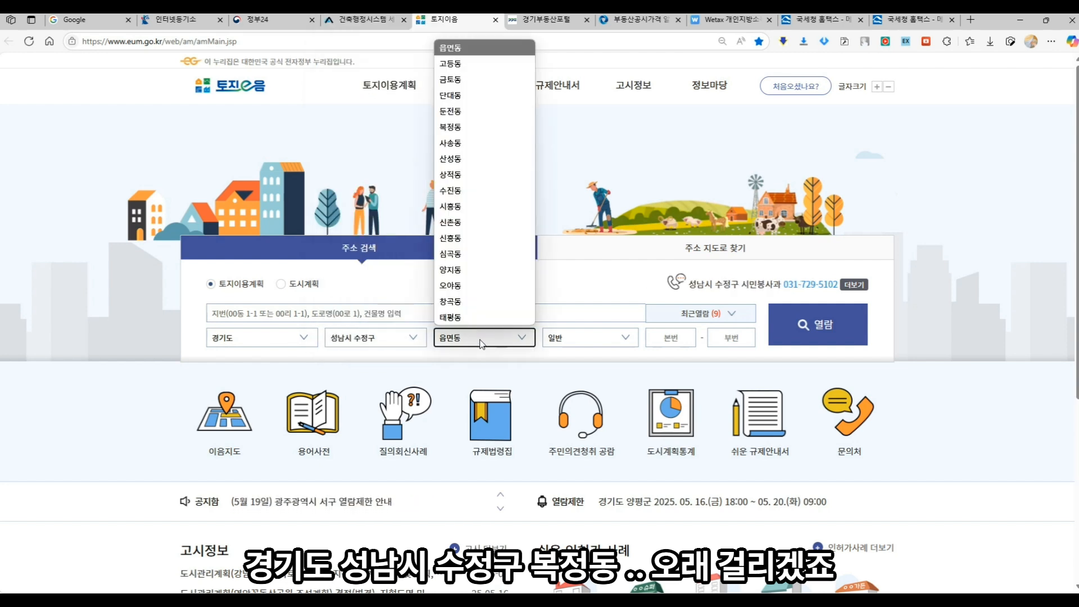
pyautogui.click(477, 134)
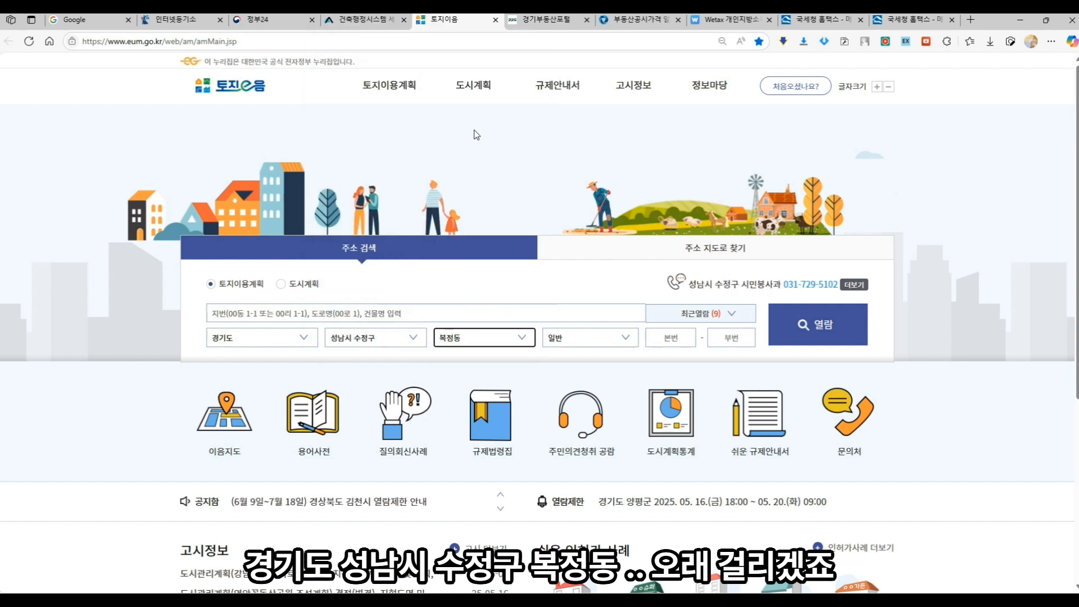
pyautogui.click(673, 340)
pyautogui.write('650')
pyautogui.click(706, 340)
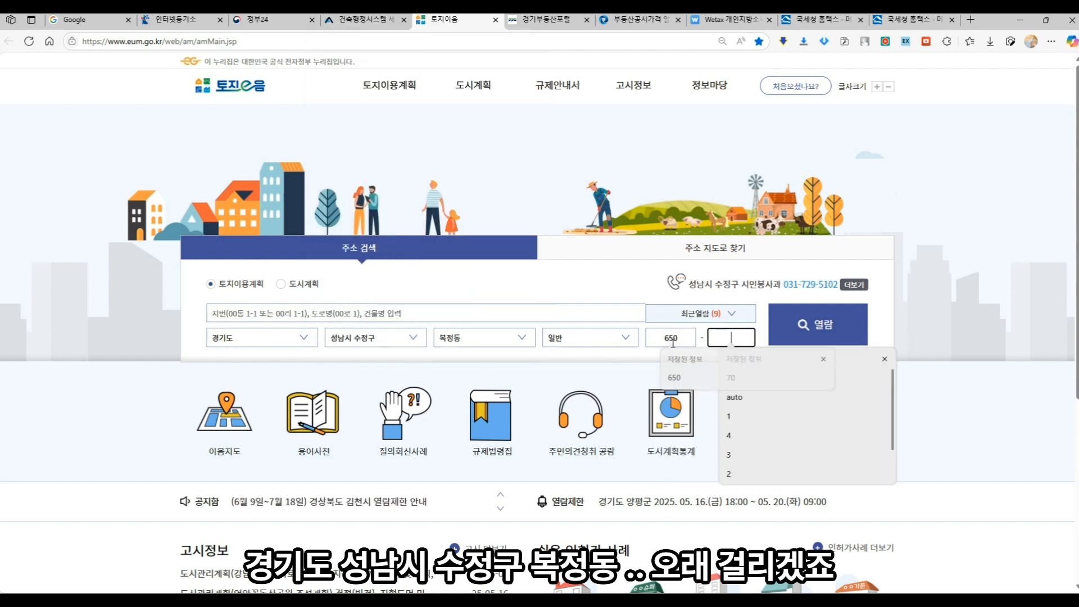
pyautogui.write('15')
pyautogui.click(812, 338)
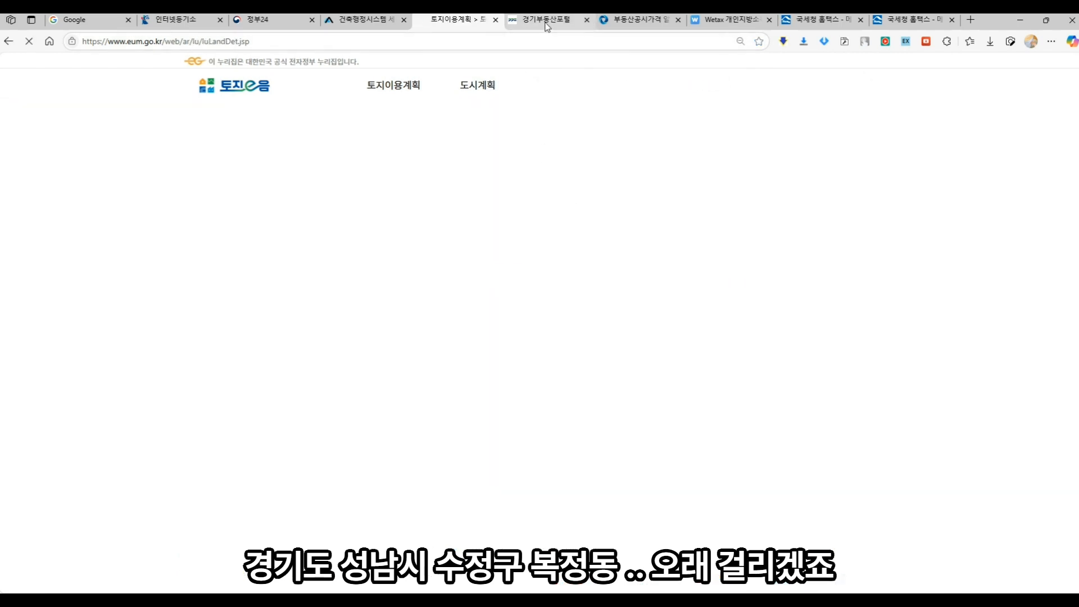
pyautogui.click(545, 23)
pyautogui.click(403, 253)
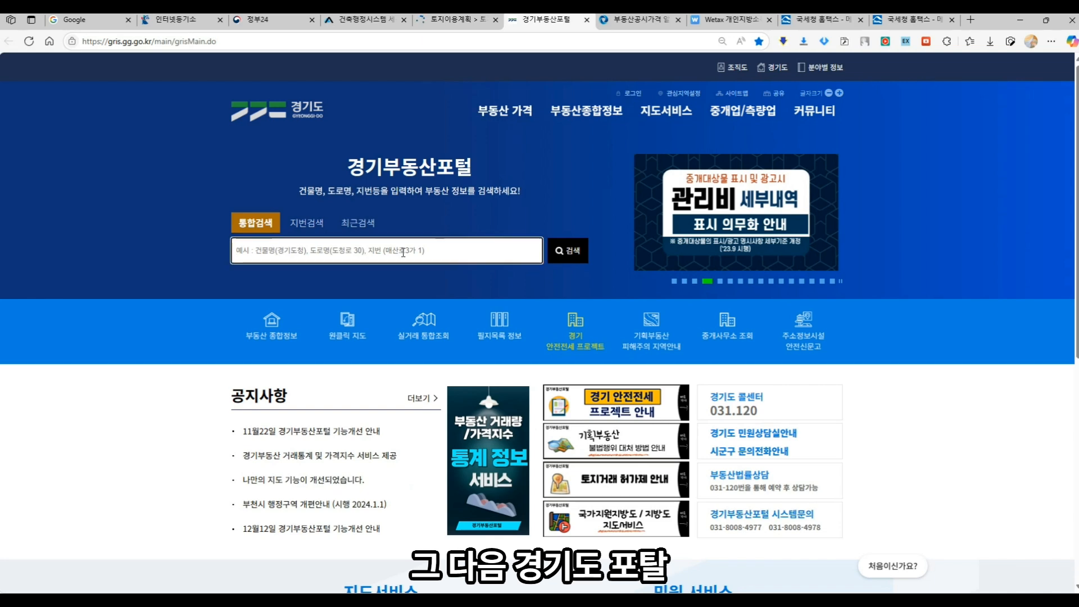
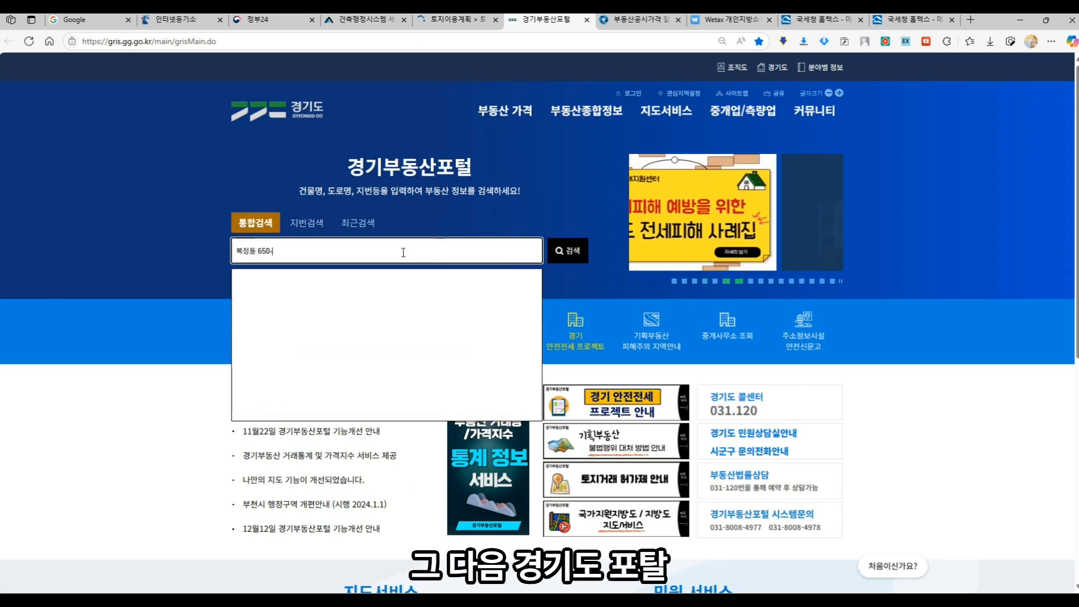
pyautogui.press('Return')
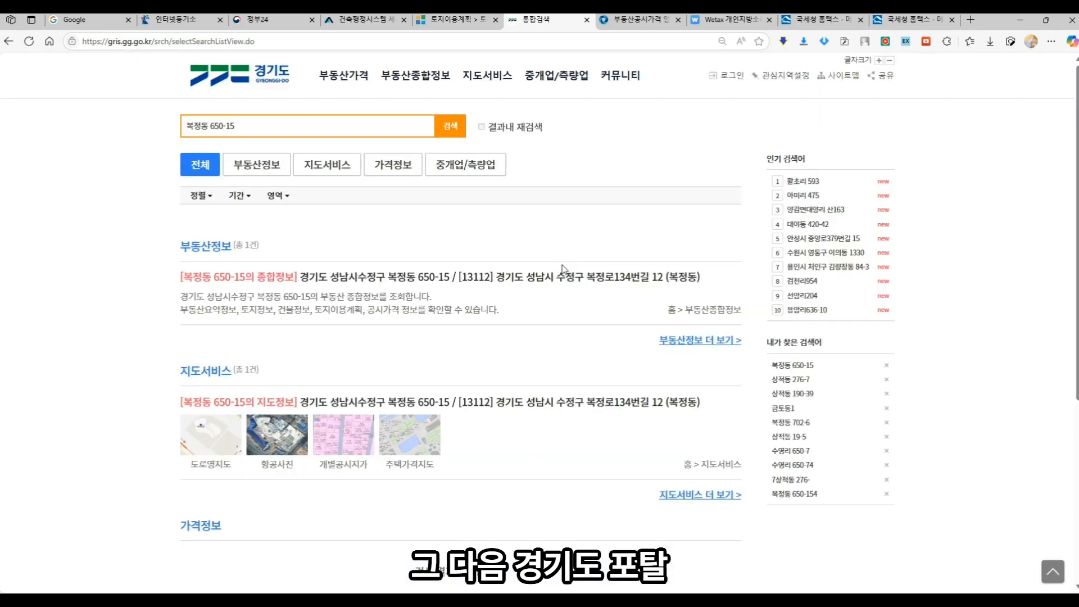
pyautogui.click(559, 282)
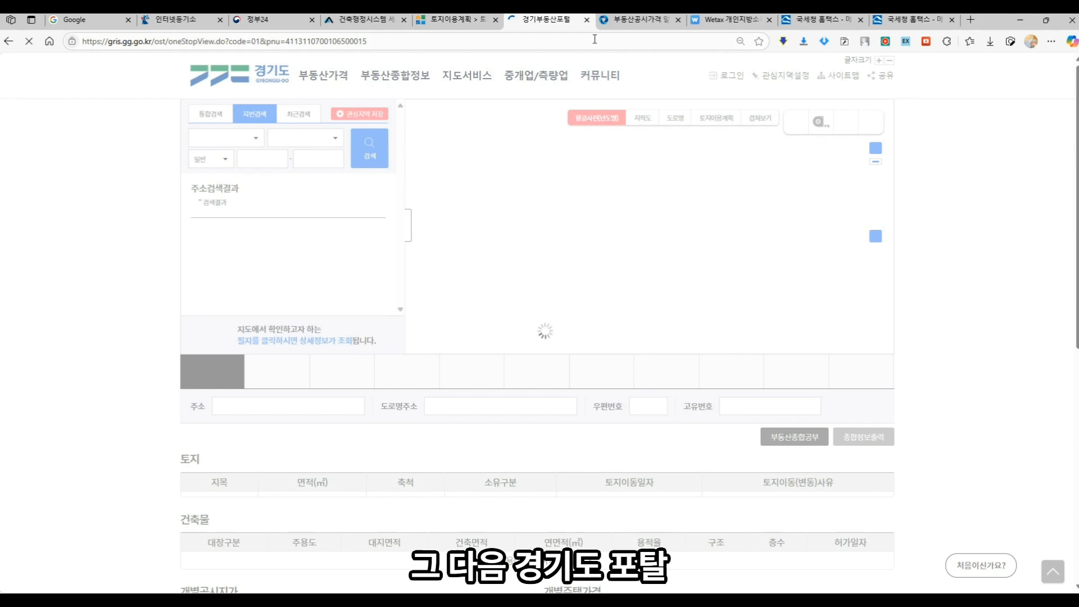
pyautogui.click(622, 22)
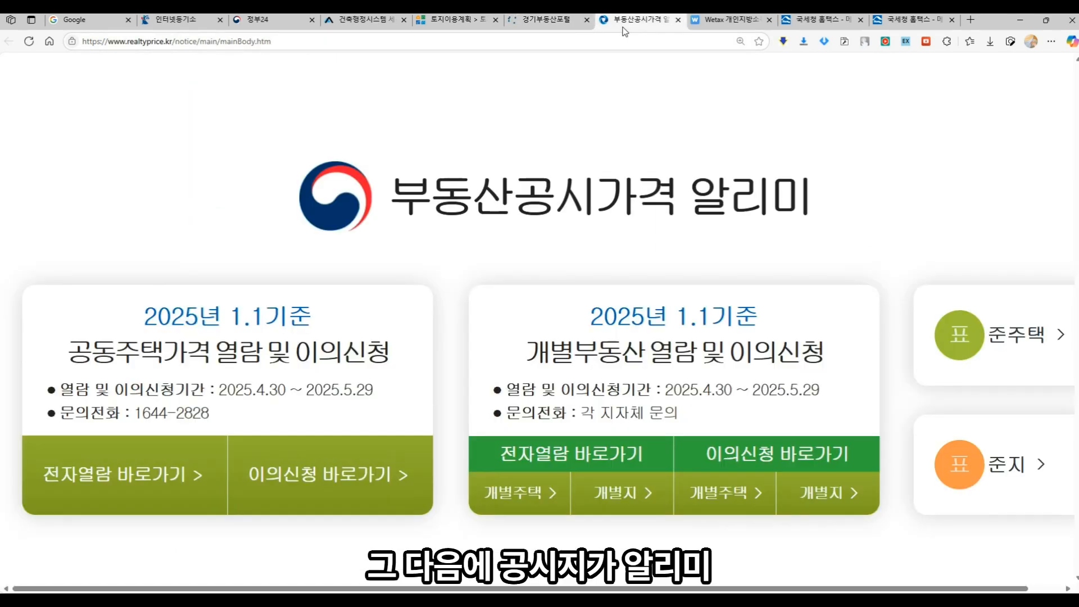
pyautogui.click(537, 497)
pyautogui.click(523, 471)
pyautogui.scroll(-5, 677, 405)
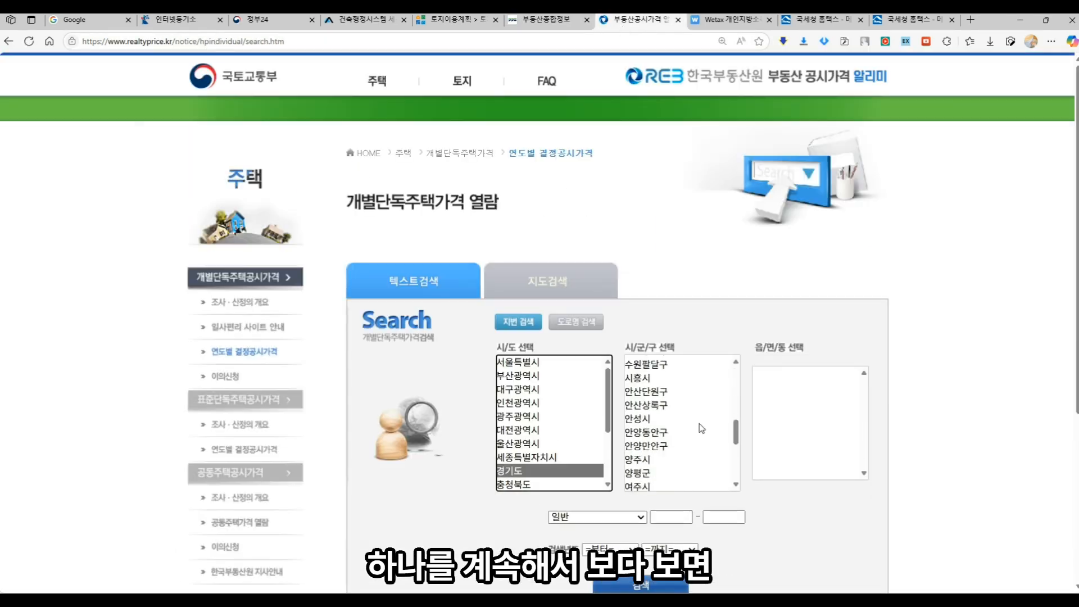
pyautogui.scroll(3, 662, 416)
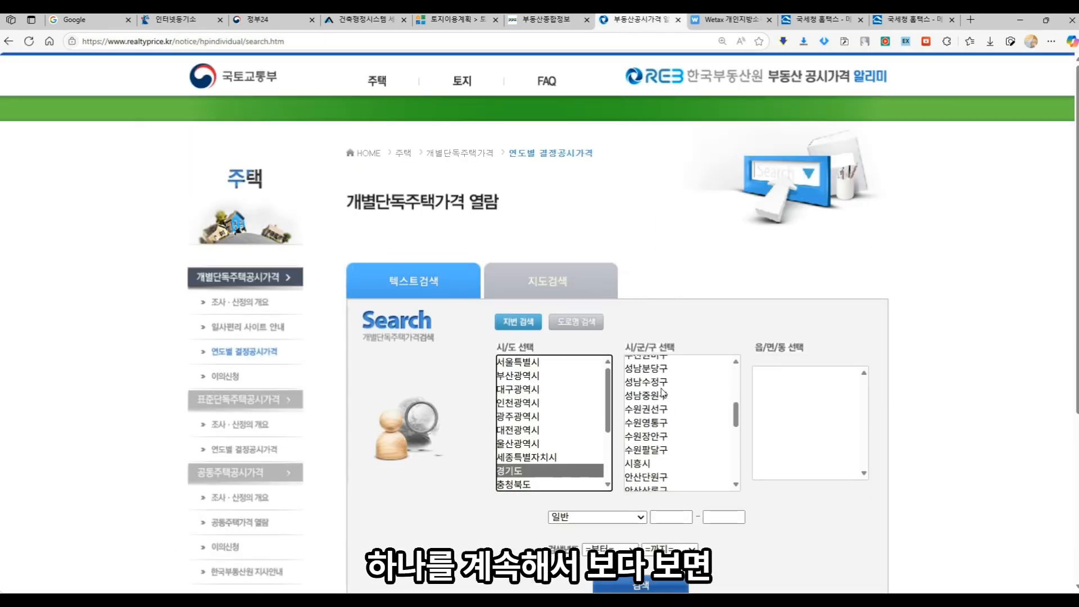
pyautogui.click(649, 466)
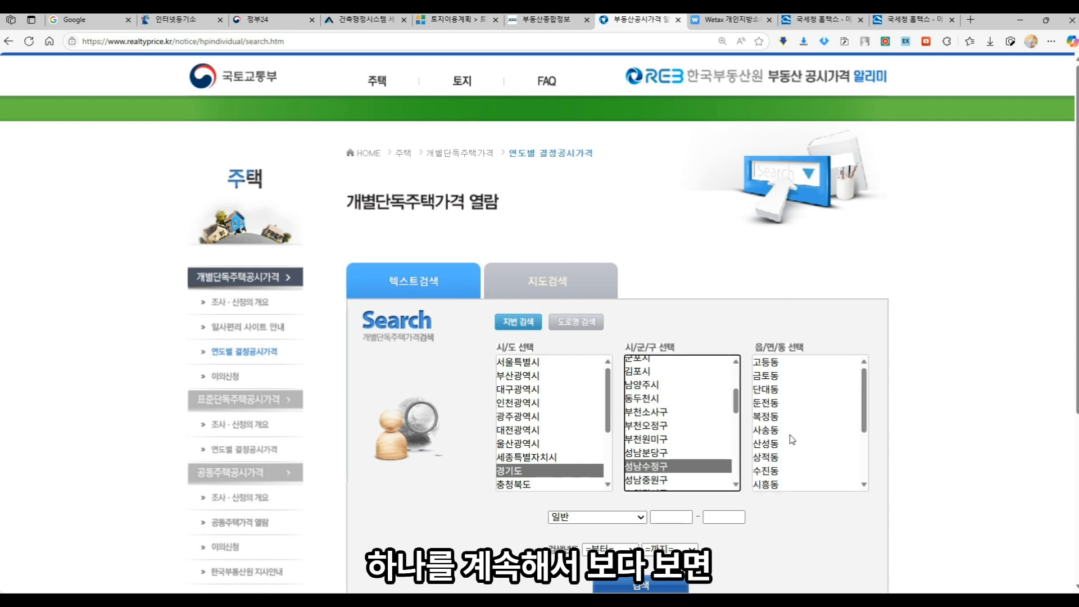
pyautogui.click(778, 421)
pyautogui.click(665, 518)
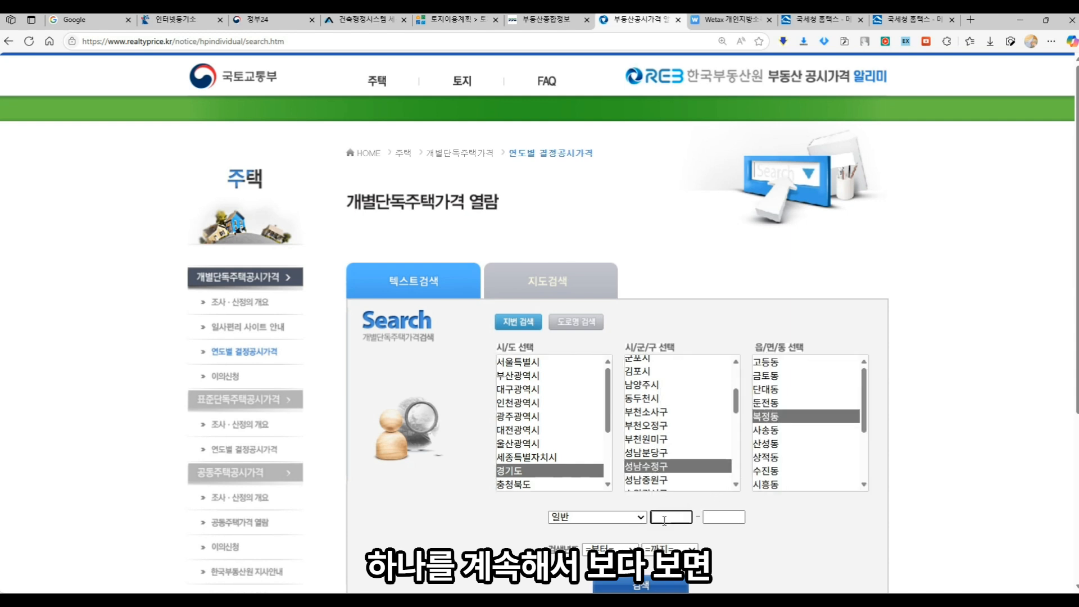
pyautogui.write('650')
pyautogui.press('Tab')
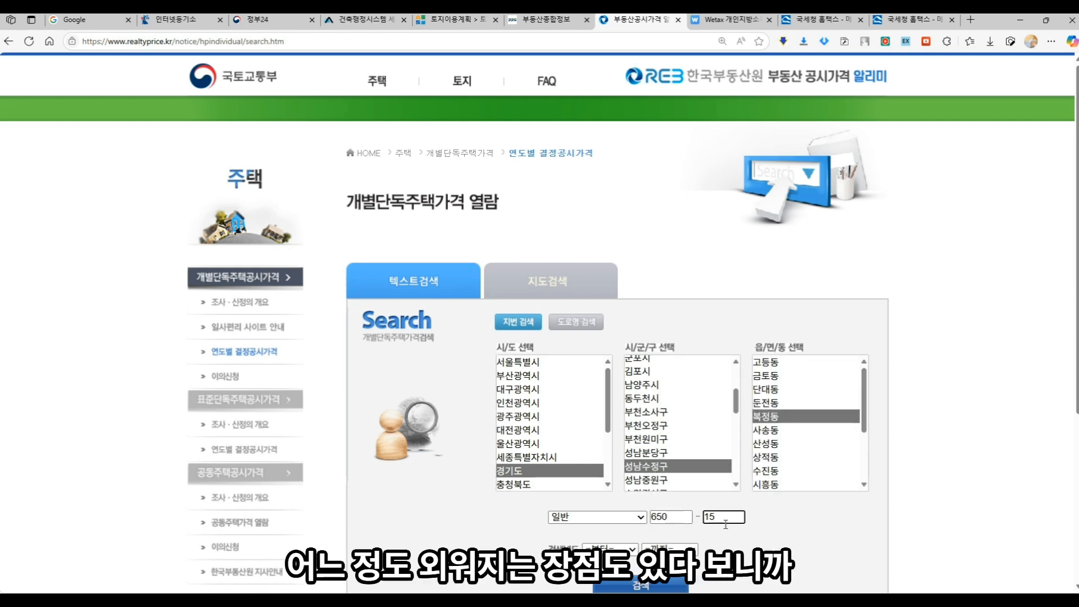
pyautogui.write('15')
pyautogui.click(668, 585)
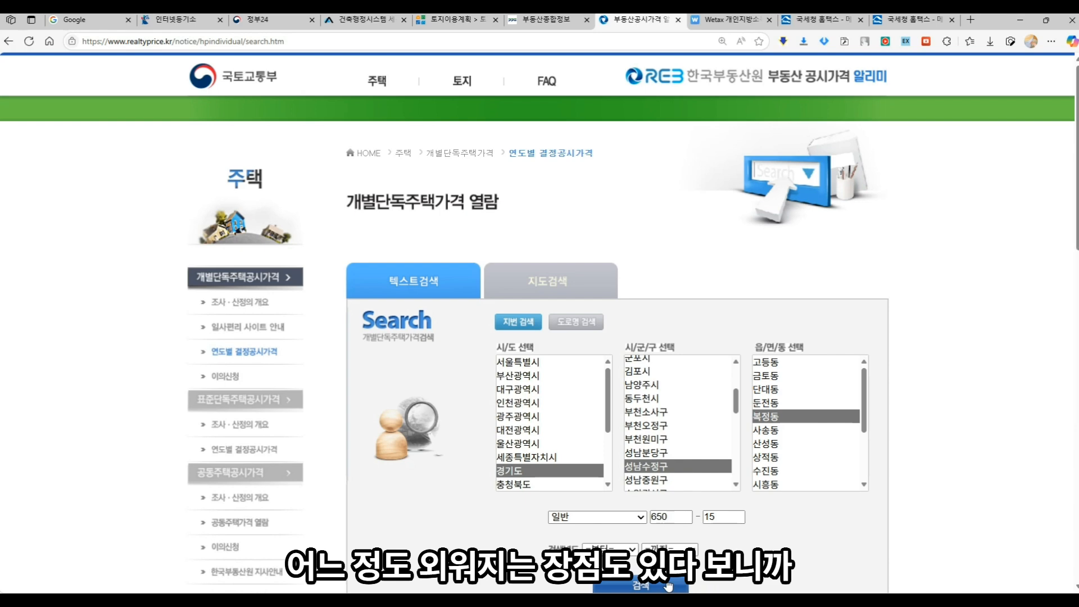
pyautogui.scroll(-2, 795, 527)
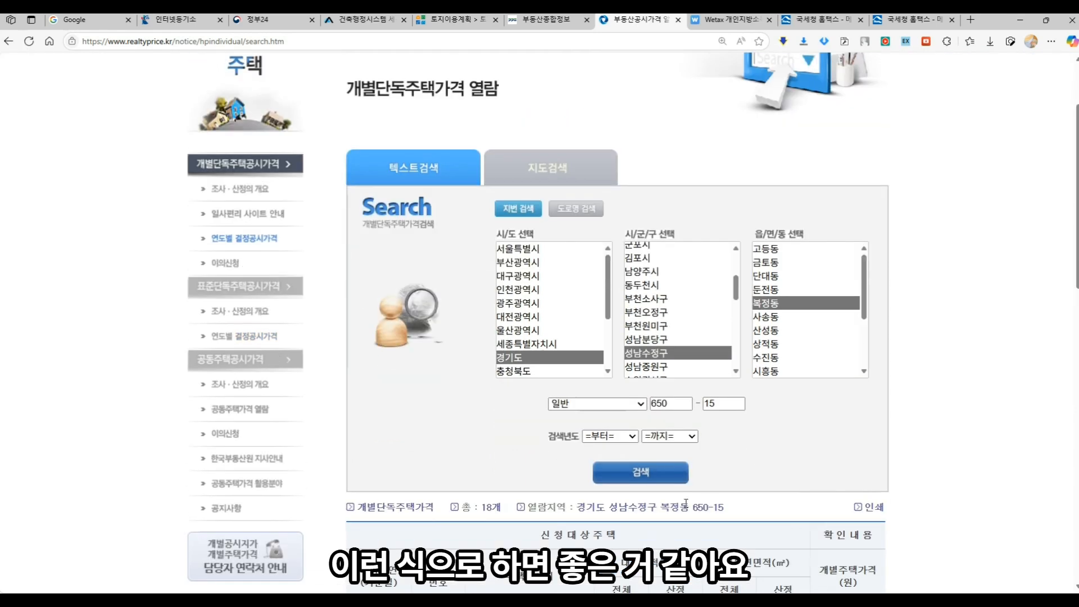
pyautogui.scroll(-5, 628, 482)
pyautogui.scroll(8, 628, 482)
# - On Wetax's main site, go to the 정보공개 section's 시가표준액 조회 page
pyautogui.click(728, 19)
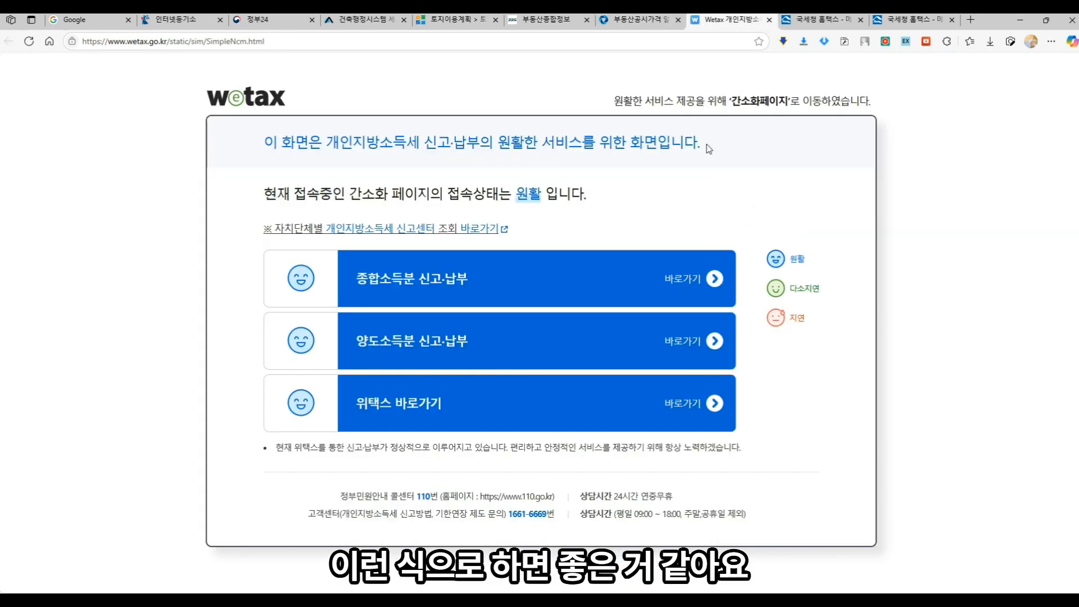
pyautogui.click(443, 387)
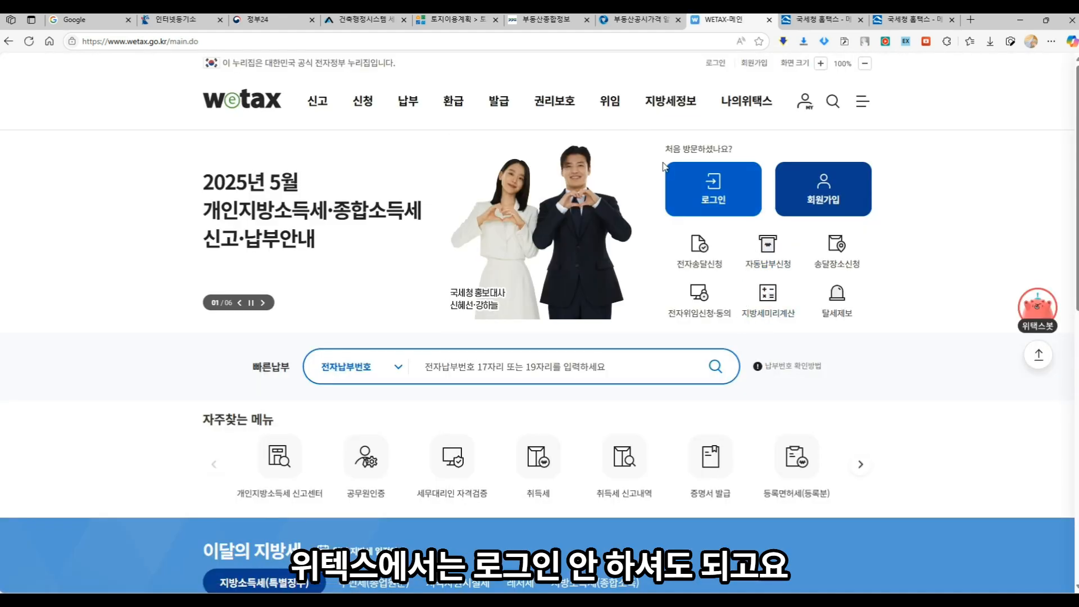
pyautogui.moveTo(683, 107)
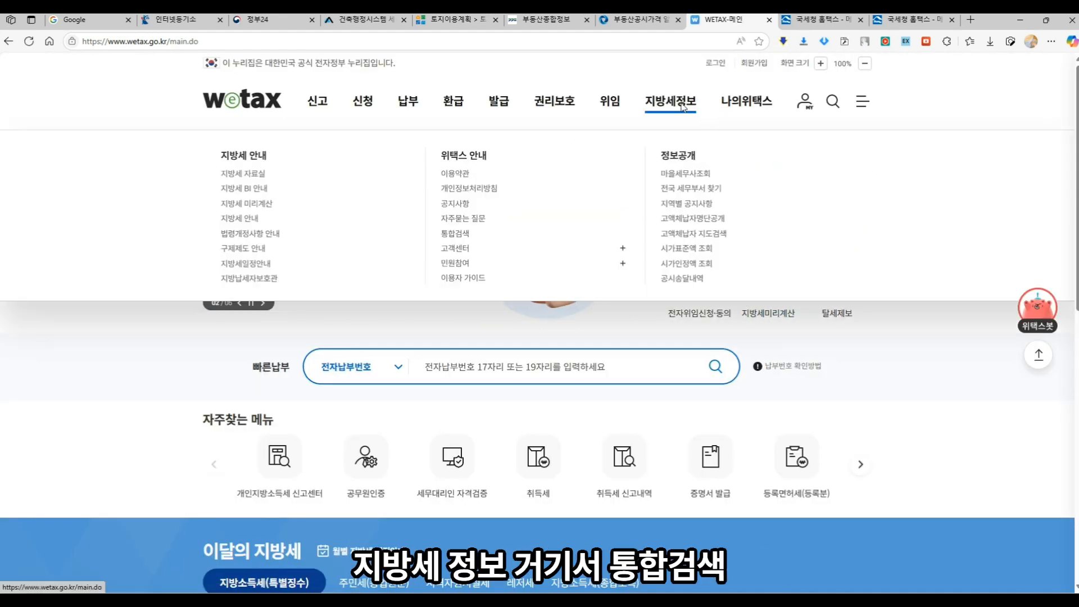
pyautogui.click(454, 235)
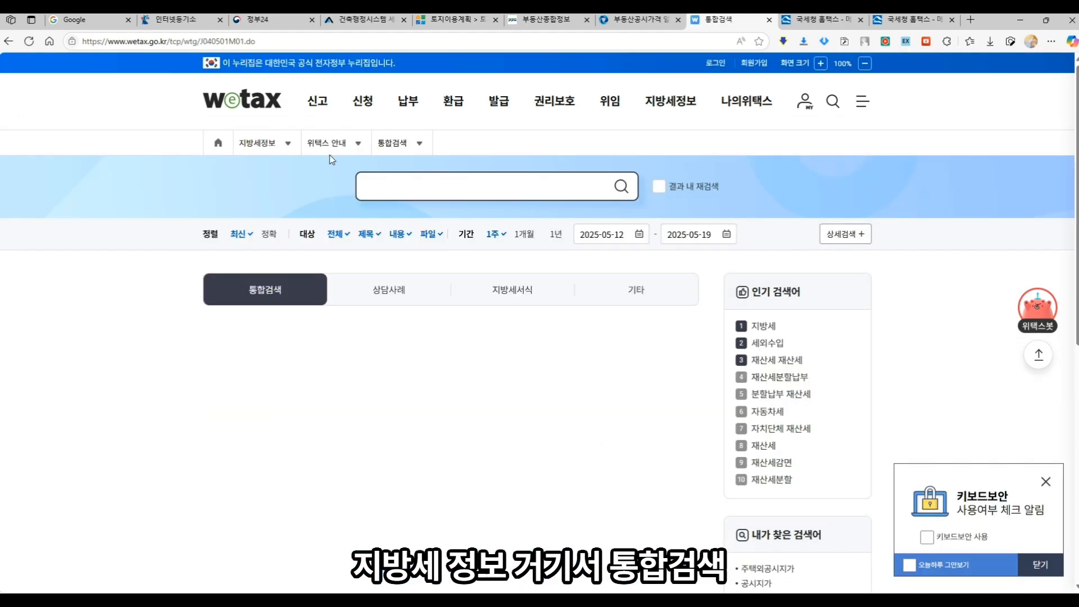
pyautogui.click(329, 147)
pyautogui.click(326, 211)
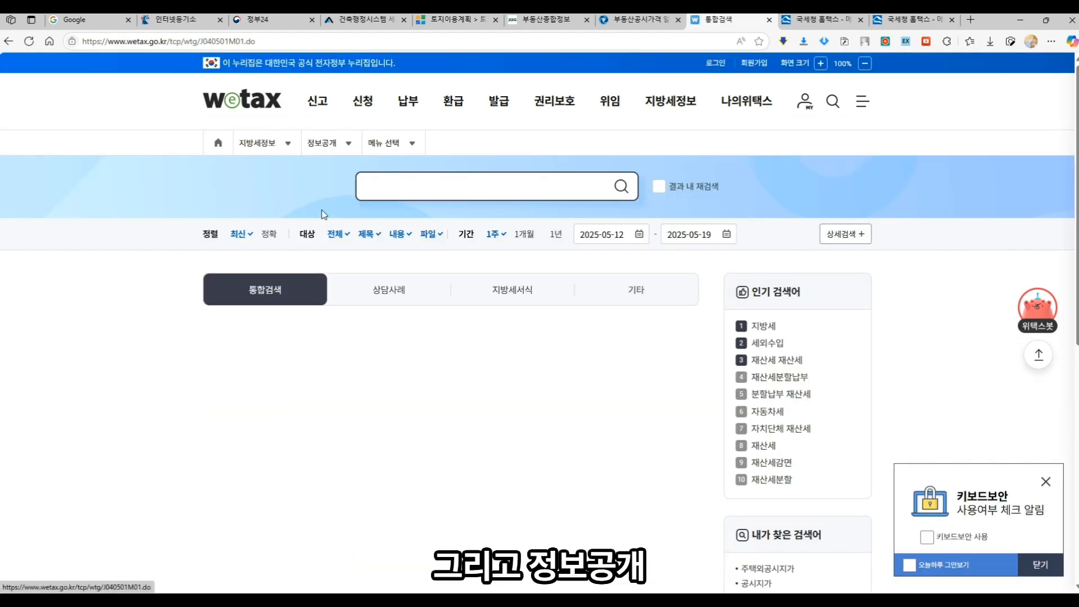
pyautogui.click(383, 147)
pyautogui.click(393, 278)
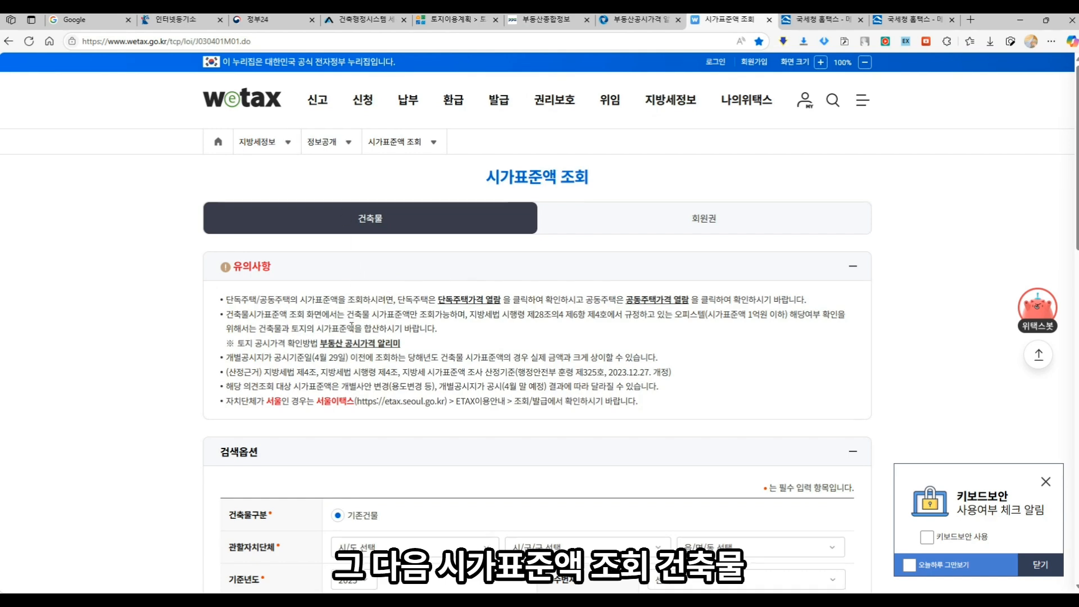
pyautogui.scroll(-4, 351, 326)
pyautogui.click(585, 322)
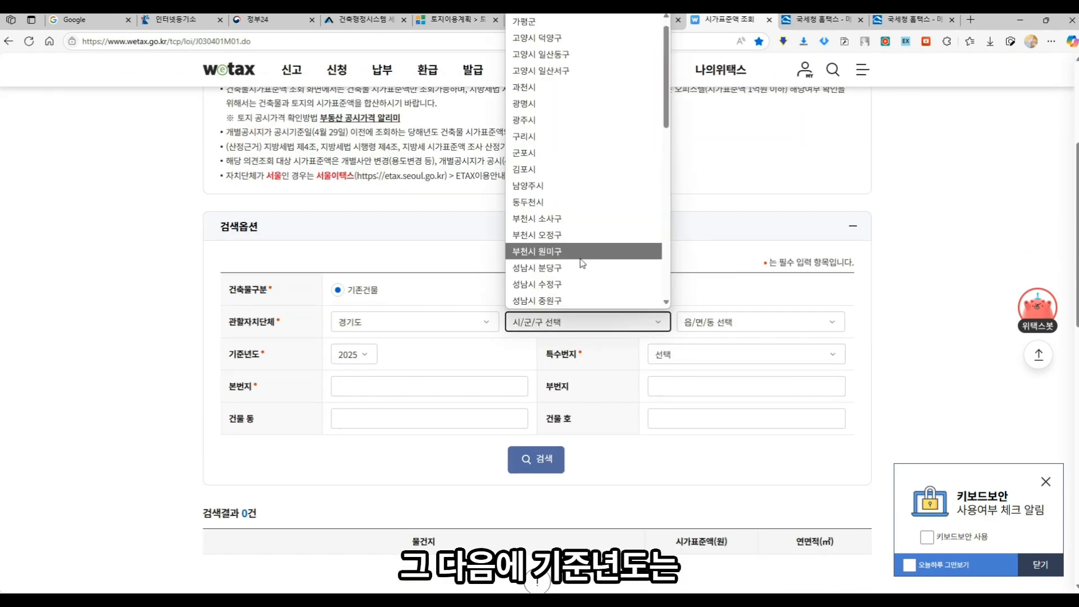
pyautogui.click(575, 282)
pyautogui.click(697, 325)
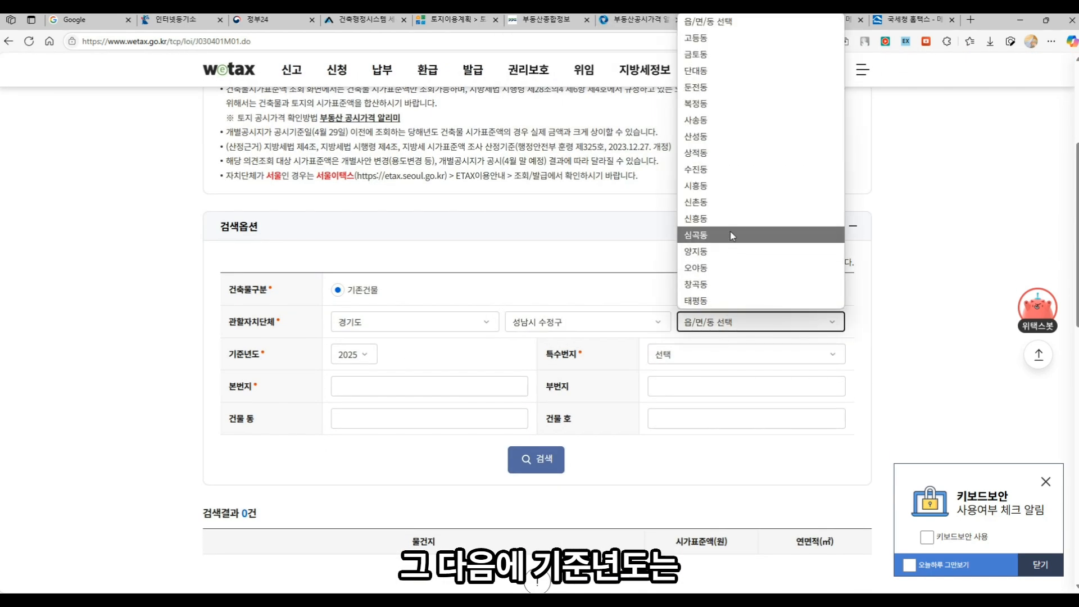
pyautogui.click(708, 104)
pyautogui.click(726, 357)
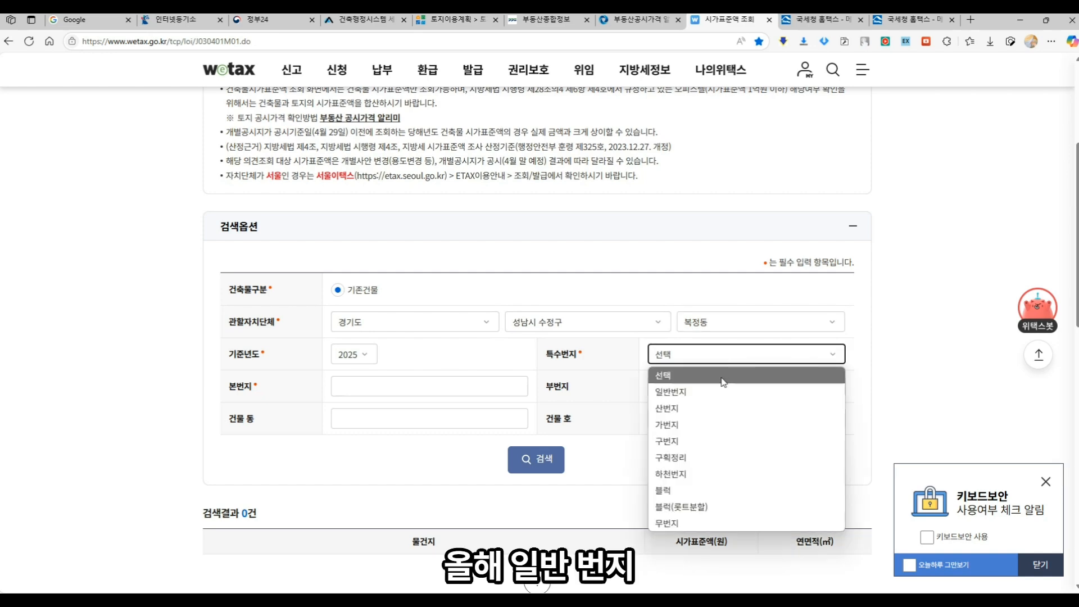
pyautogui.click(697, 391)
pyautogui.click(409, 380)
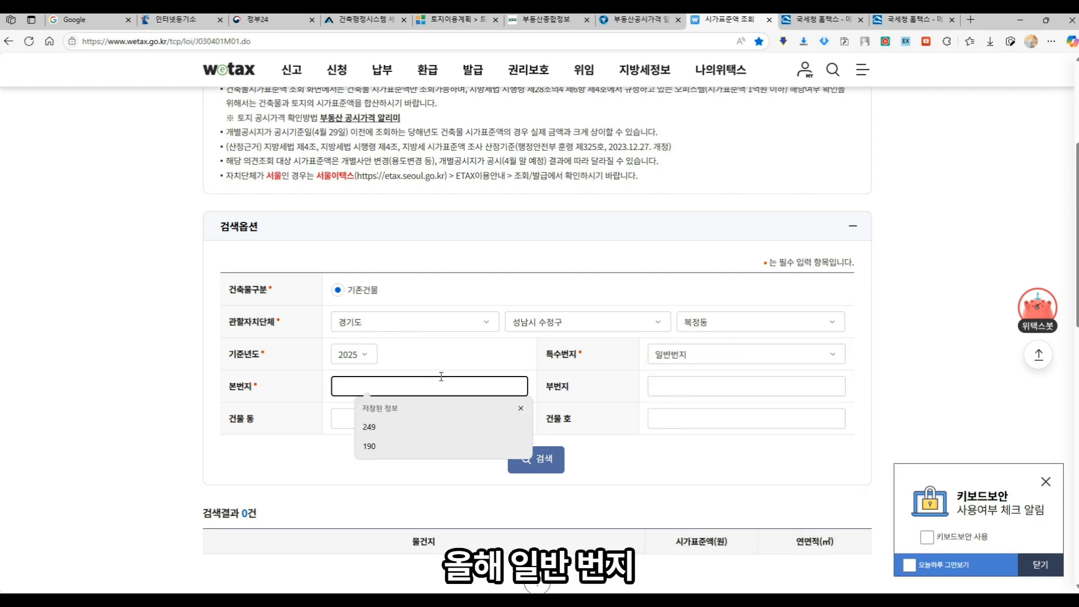
pyautogui.write('650')
pyautogui.press('Tab')
pyautogui.write('15')
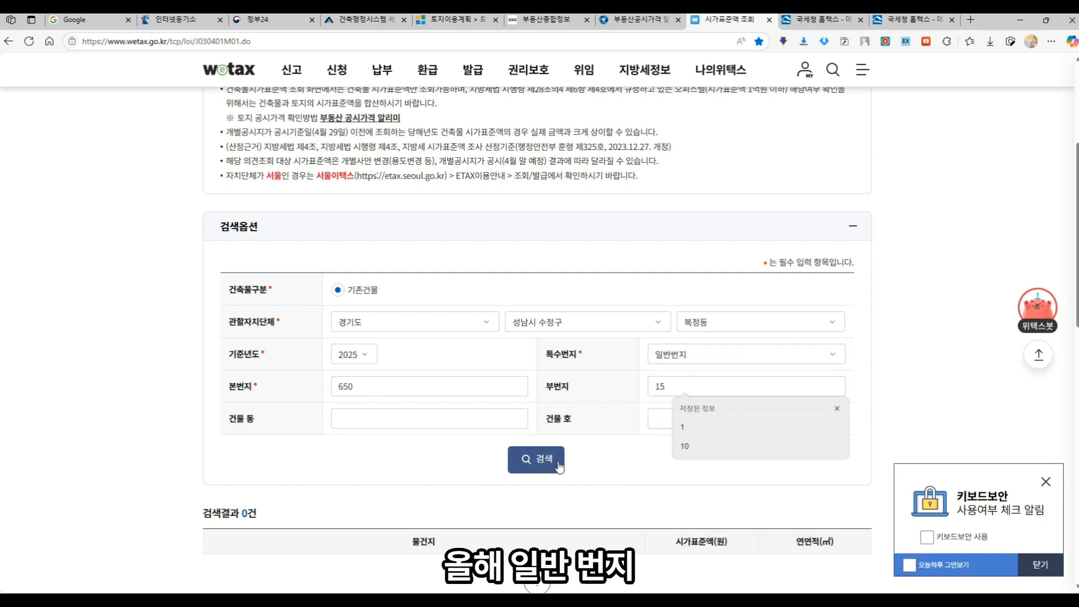
pyautogui.click(558, 462)
pyautogui.click(822, 21)
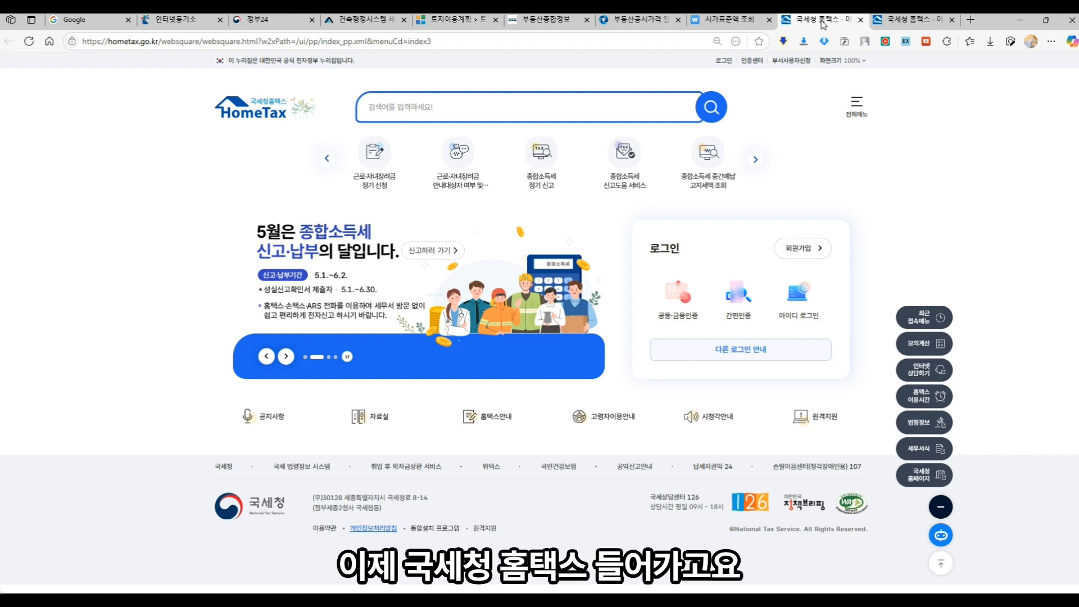
# - Search HomeTax for 기준시가조회 and open the 건물 기준시가(양도) calculator
pyautogui.click(488, 111)
pyautogui.write('기준시가조회')
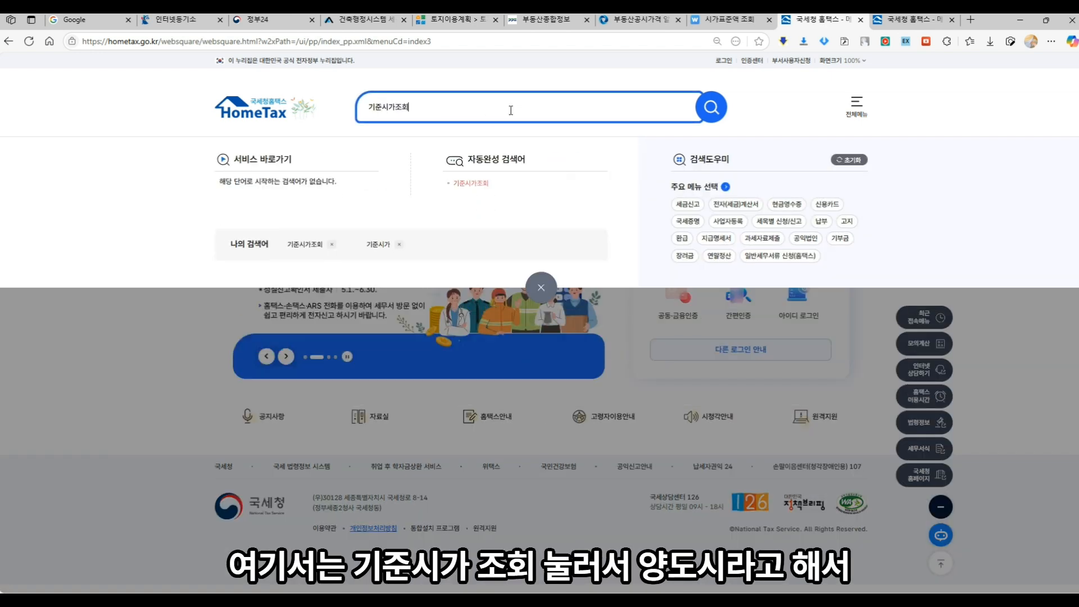
pyautogui.press('Return')
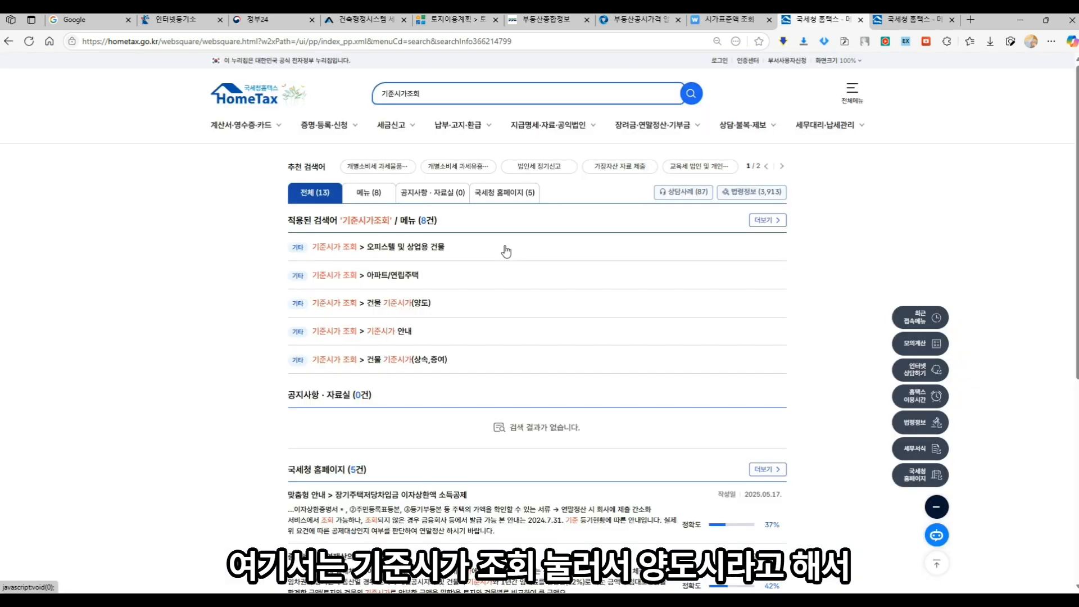
pyautogui.click(388, 301)
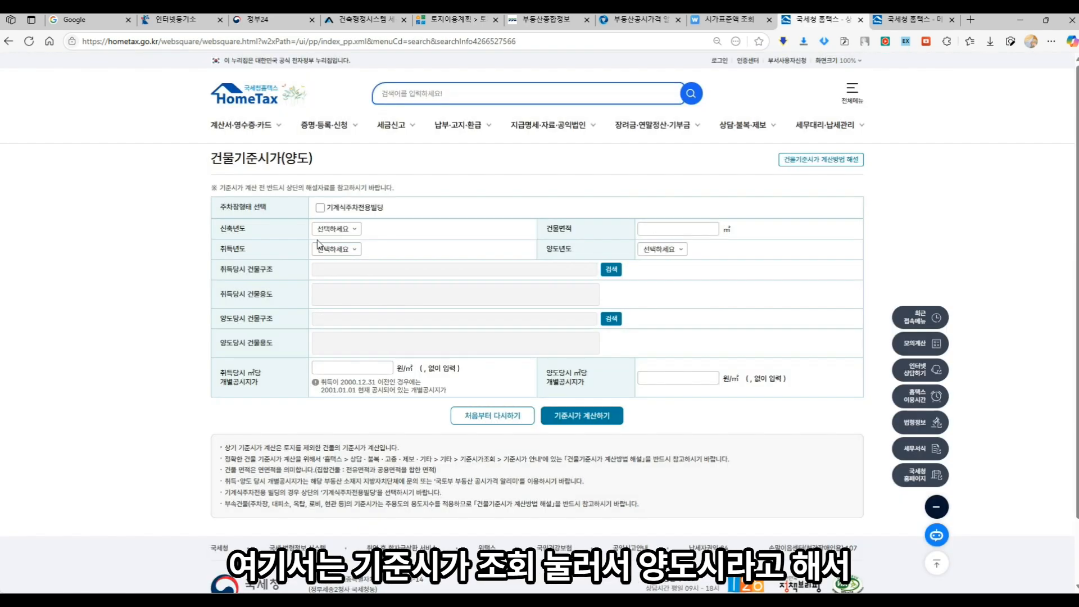
pyautogui.click(156, 23)
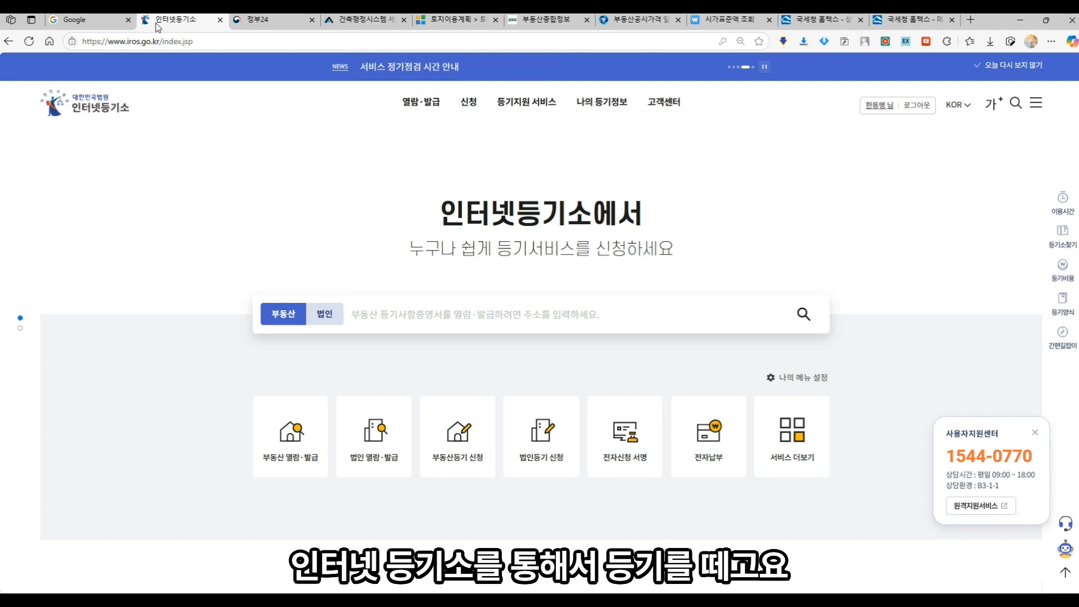
pyautogui.click(260, 21)
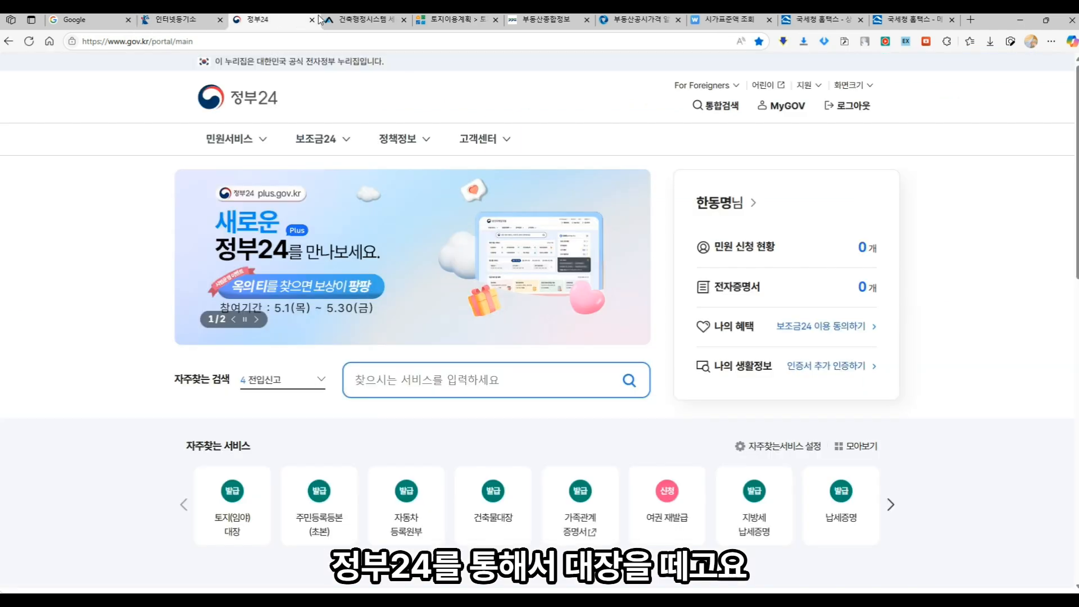
pyautogui.click(363, 20)
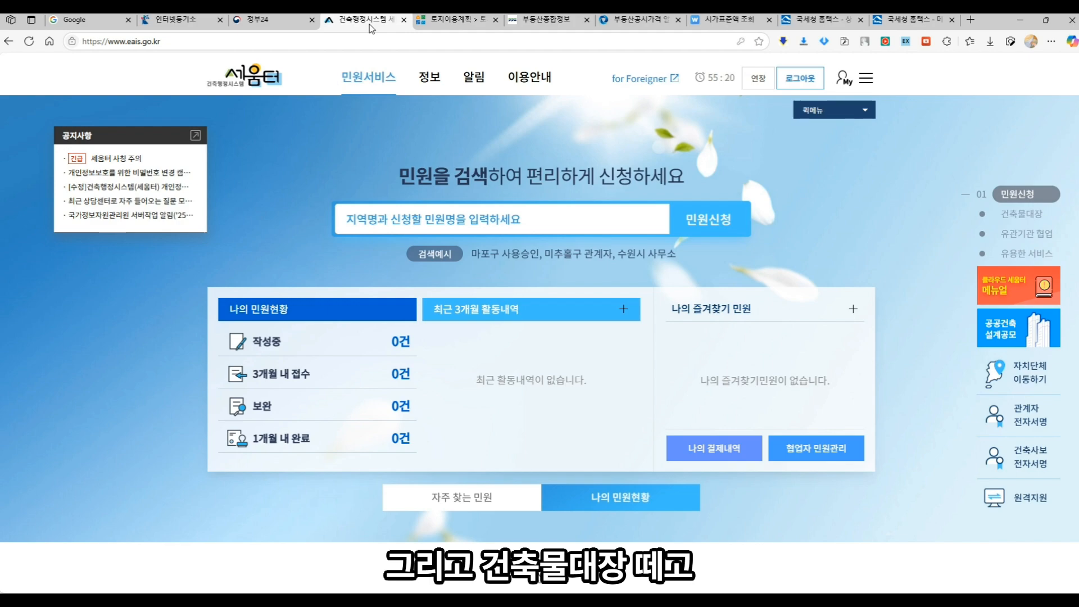
pyautogui.click(446, 22)
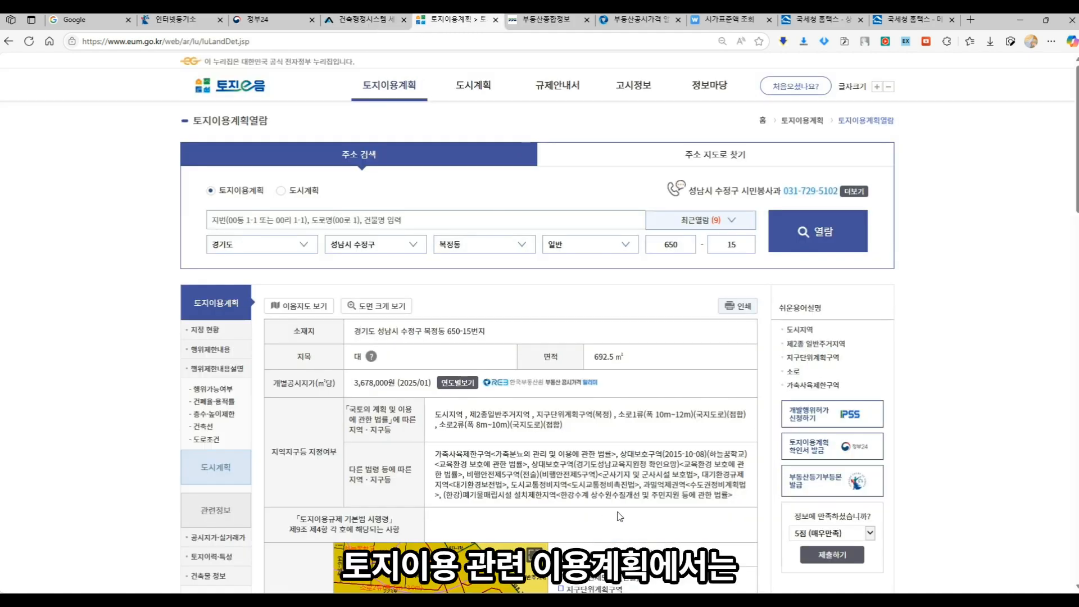
# - Check the 토지이음 확인도면 map, then Google 성남시청 and open the official city website
pyautogui.scroll(-5, 619, 516)
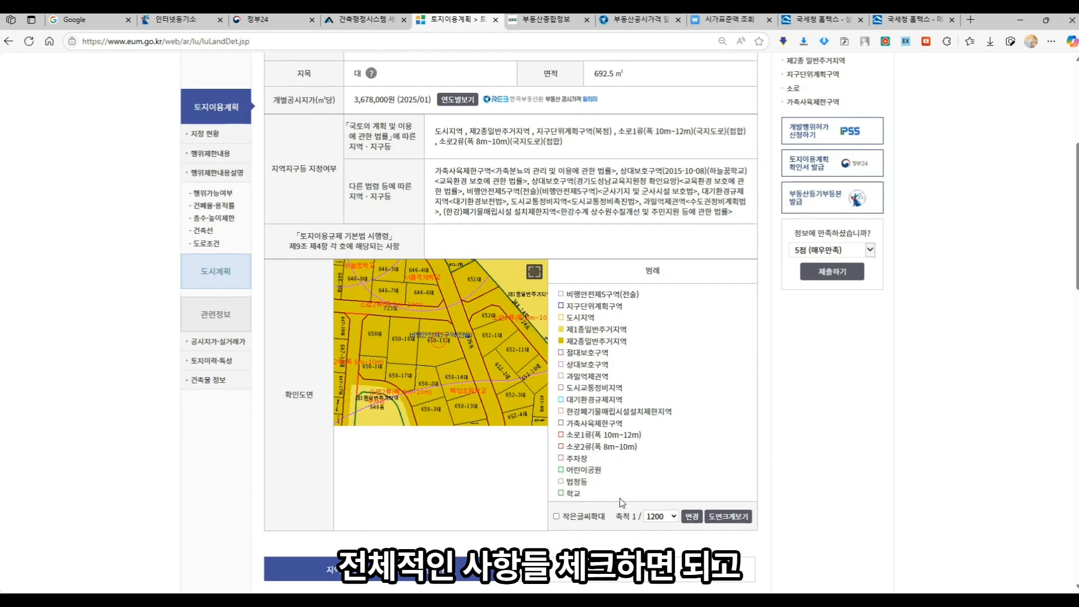
pyautogui.scroll(5, 619, 495)
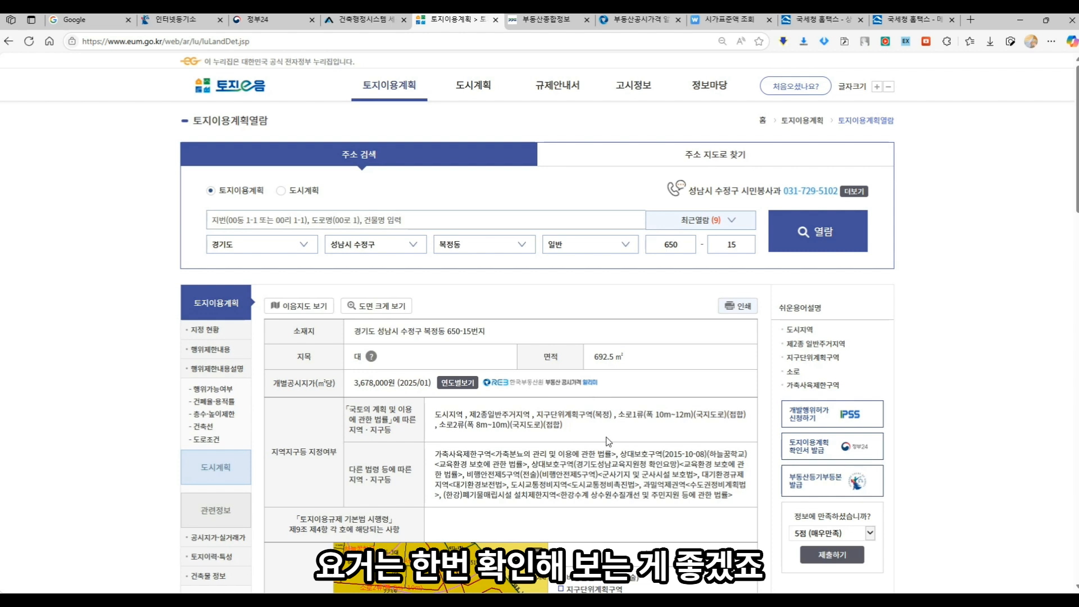
pyautogui.click(71, 20)
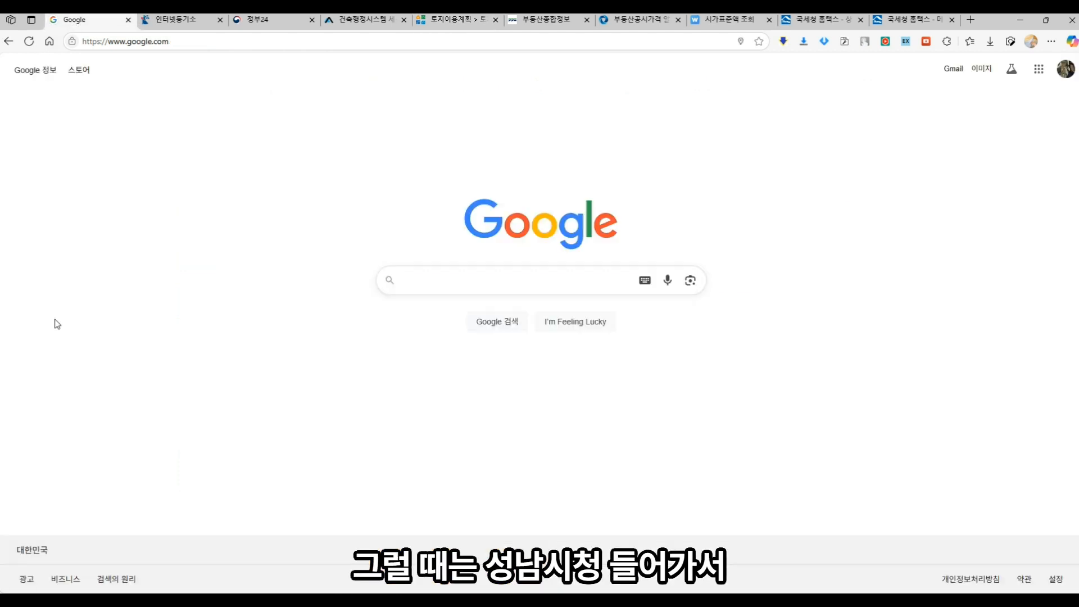
pyautogui.write('성남시청')
pyautogui.press('Return')
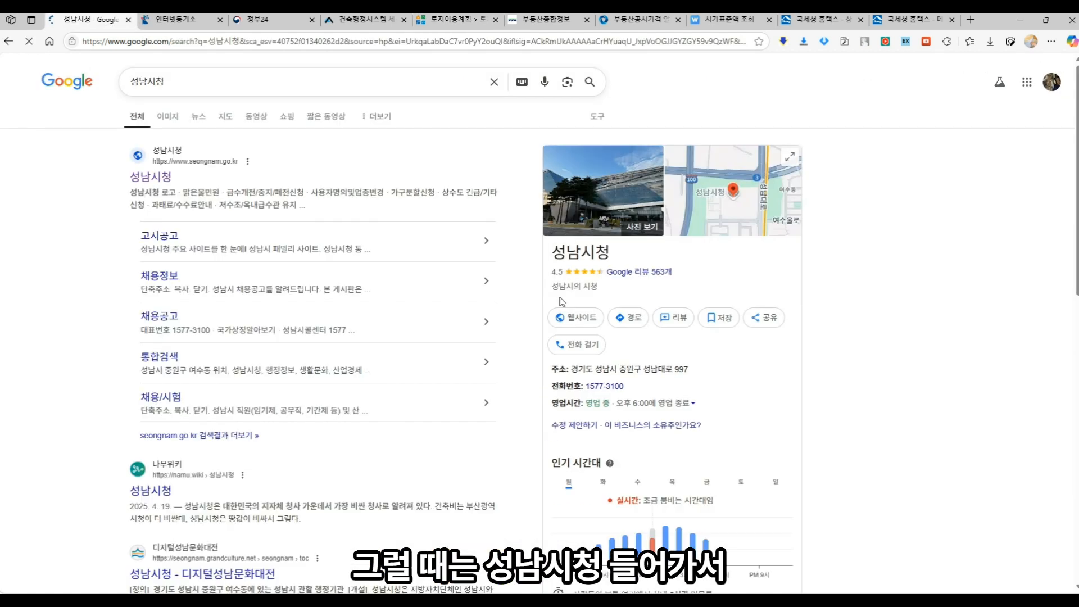
pyautogui.doubleClick(158, 183)
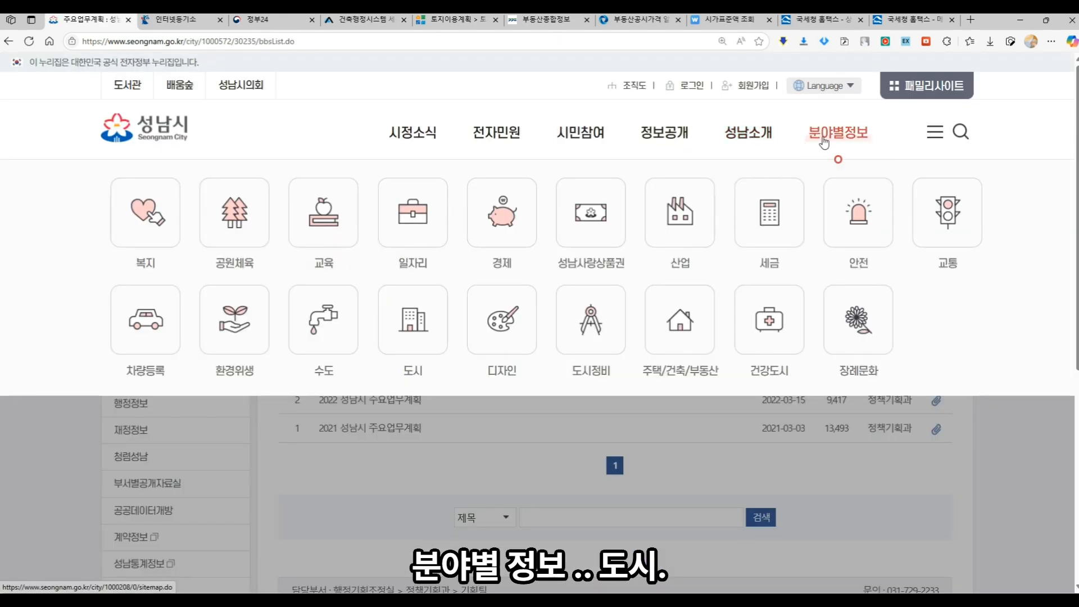
pyautogui.click(824, 139)
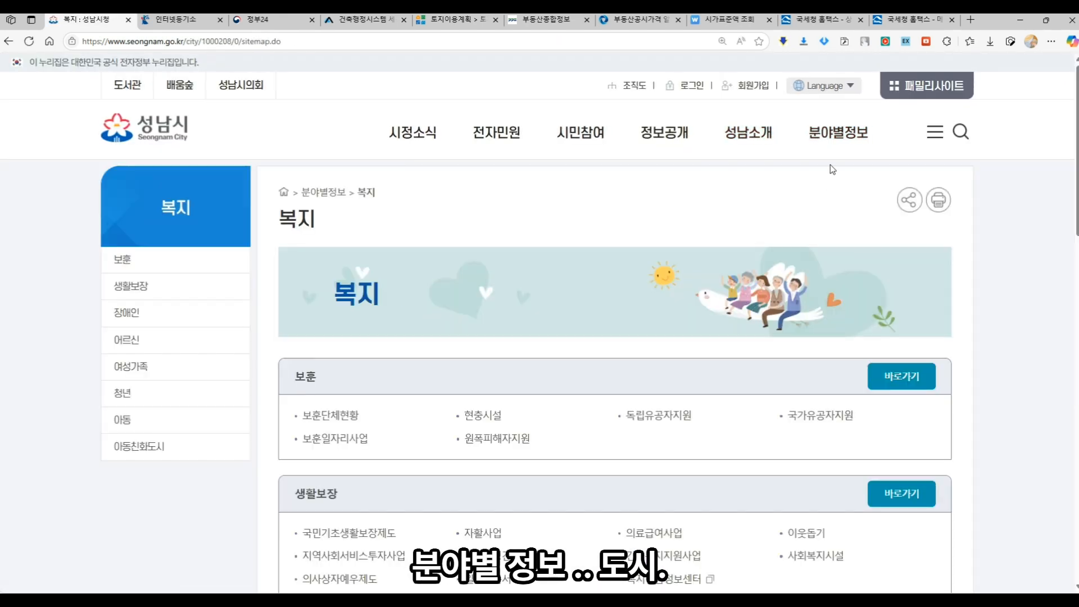
# - Go to the 분야별정보 > 도시 > 지구단위계획 > 기타지구 notices
pyautogui.moveTo(837, 143)
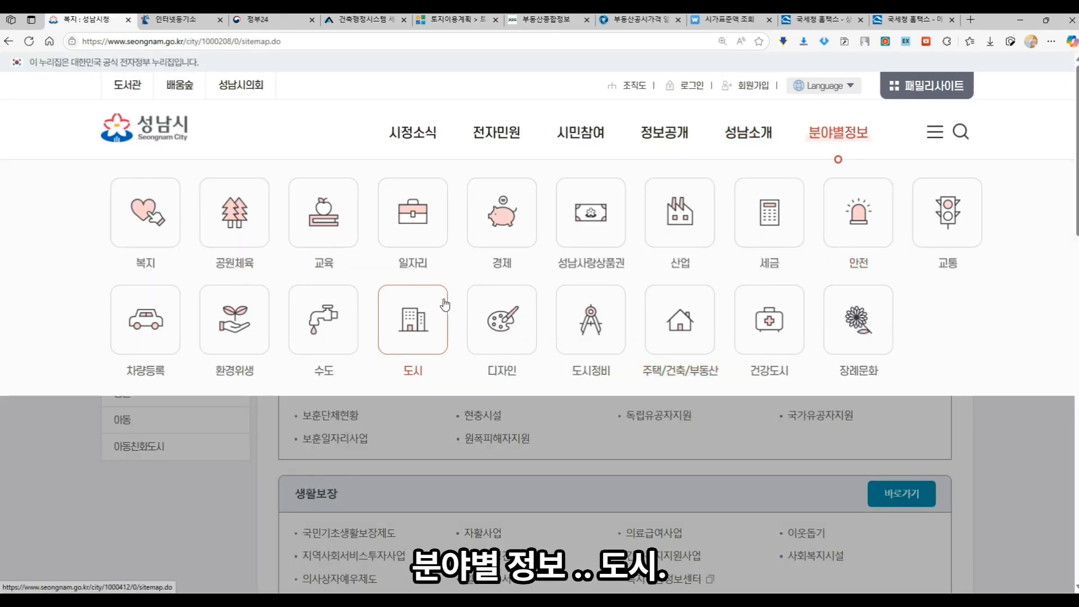
pyautogui.click(413, 319)
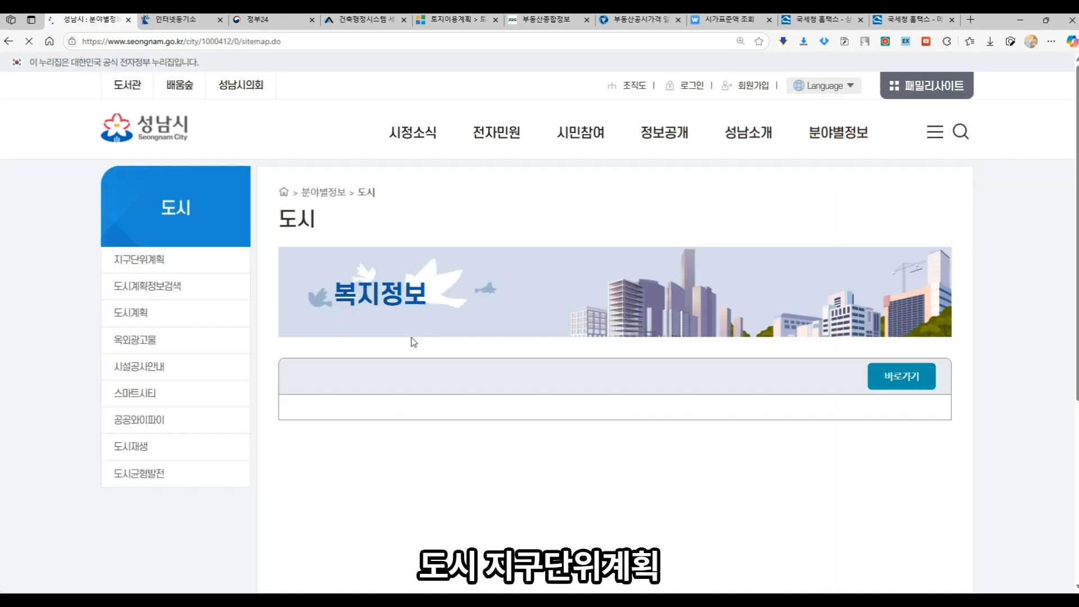
pyautogui.click(147, 267)
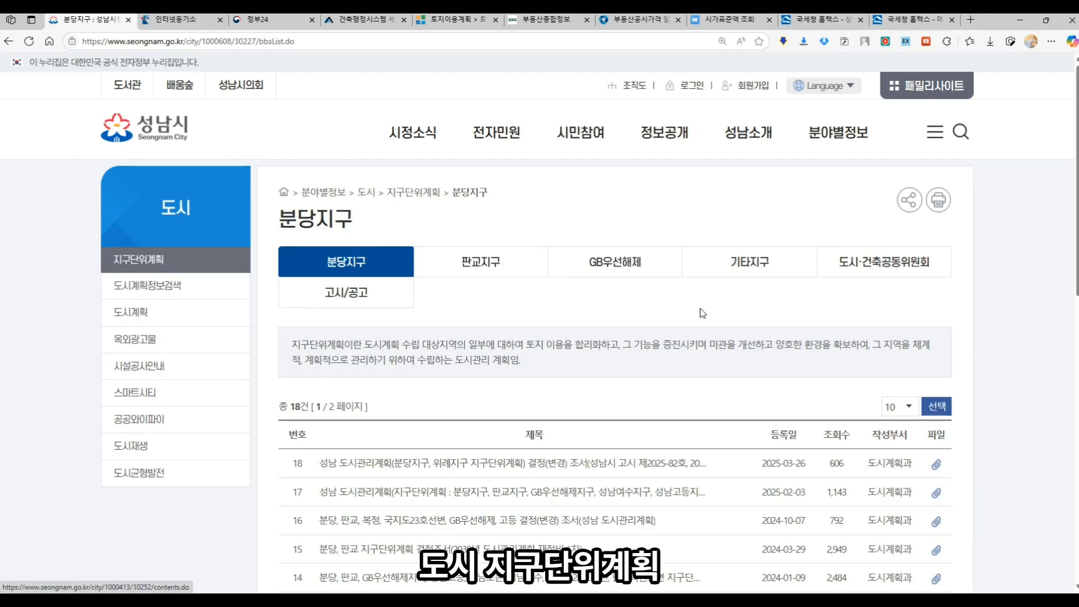
pyautogui.click(740, 273)
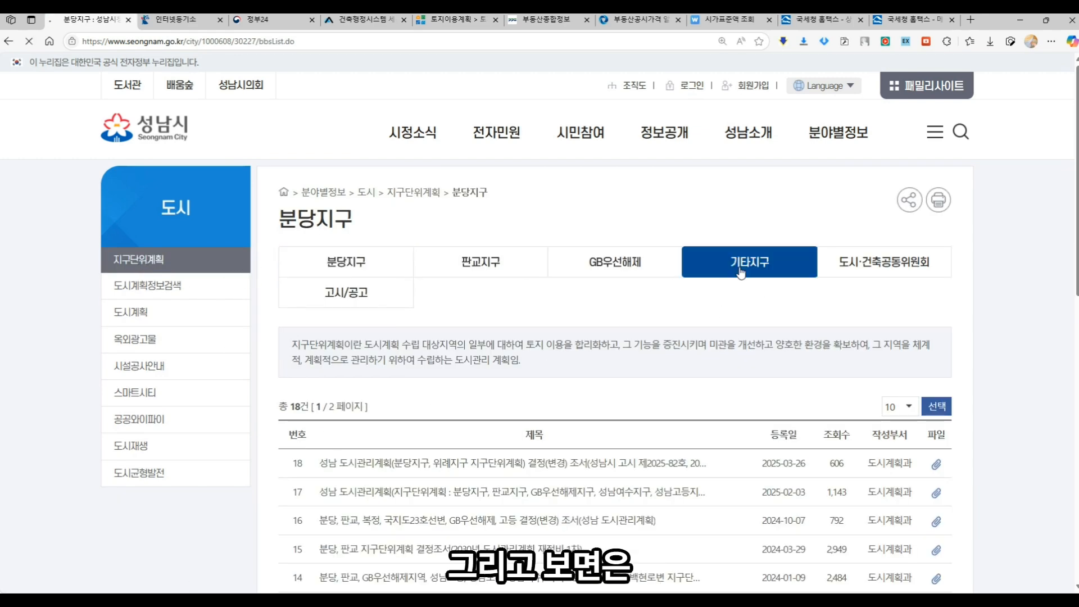
pyautogui.scroll(-6, 527, 393)
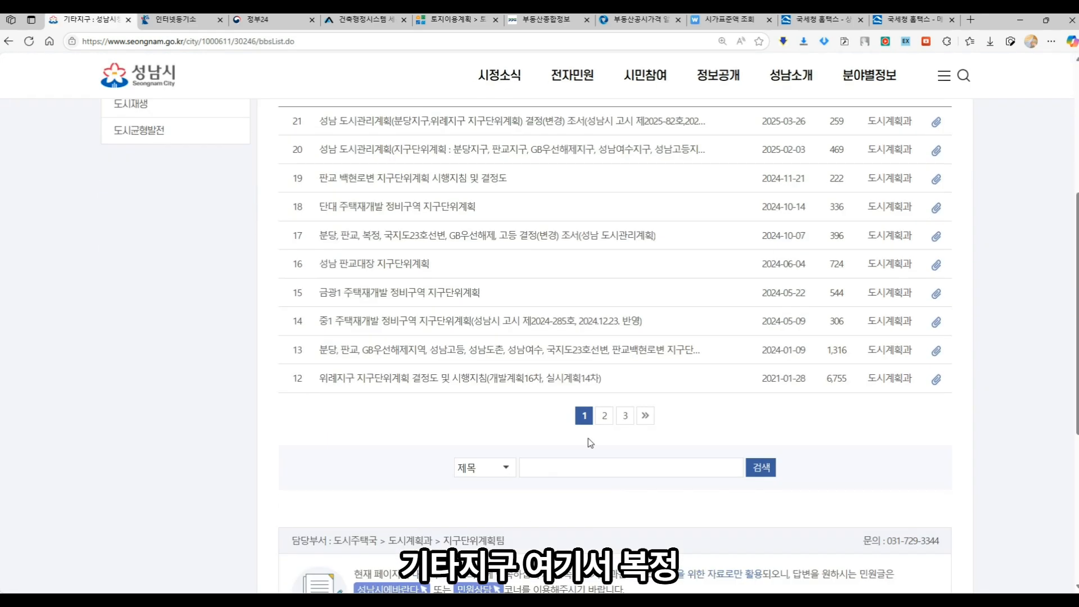
# - Search the notices for 복정 and view the 2019.01.28 guideline post's map attachment
pyautogui.click(684, 473)
pyautogui.write('복정')
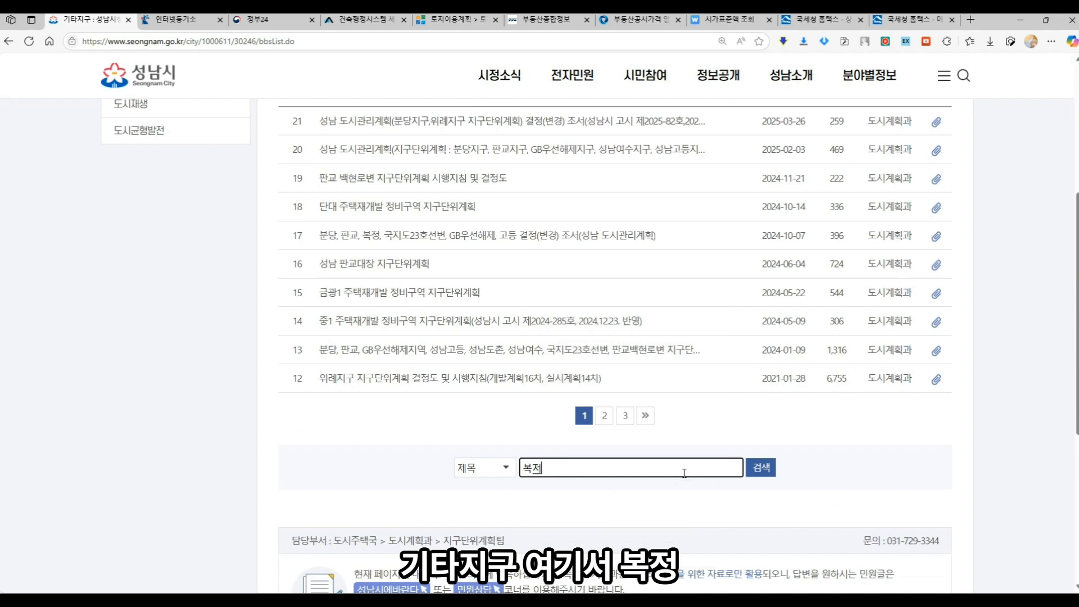
pyautogui.press('Return')
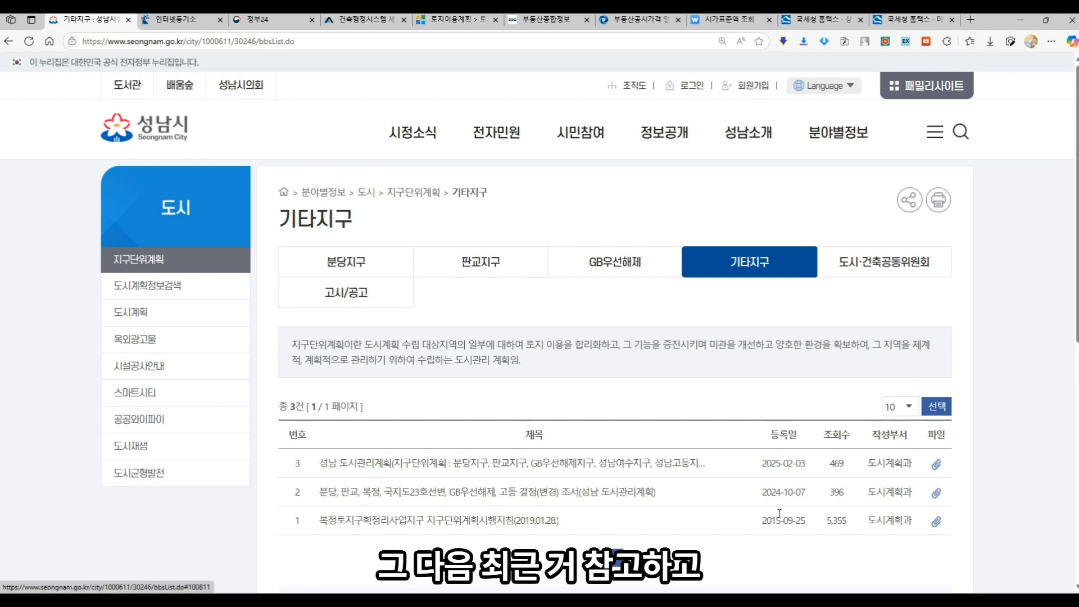
pyautogui.click(467, 521)
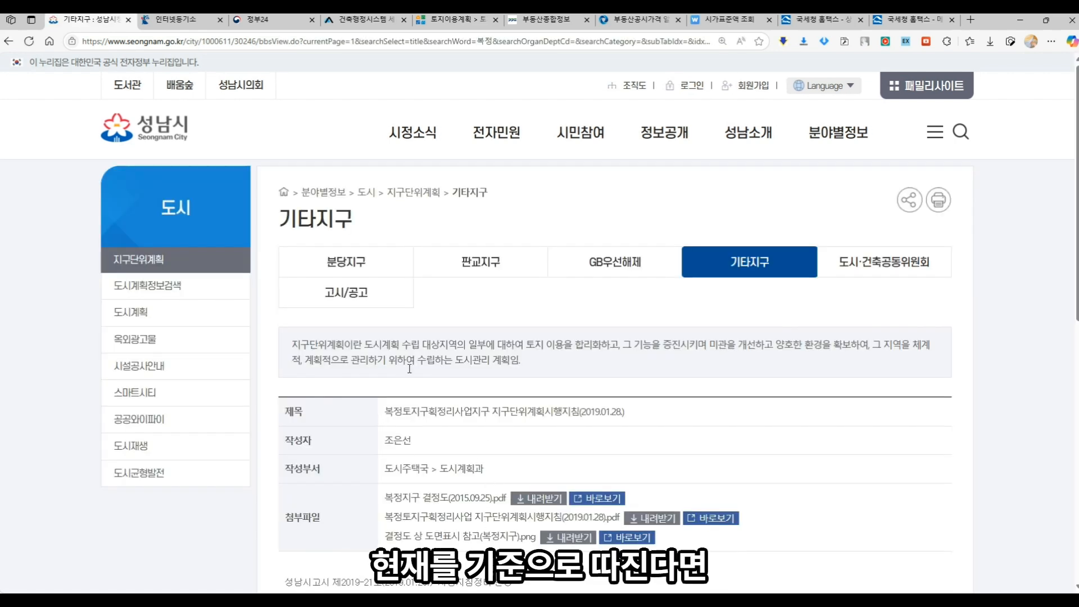
pyautogui.scroll(-2, 446, 477)
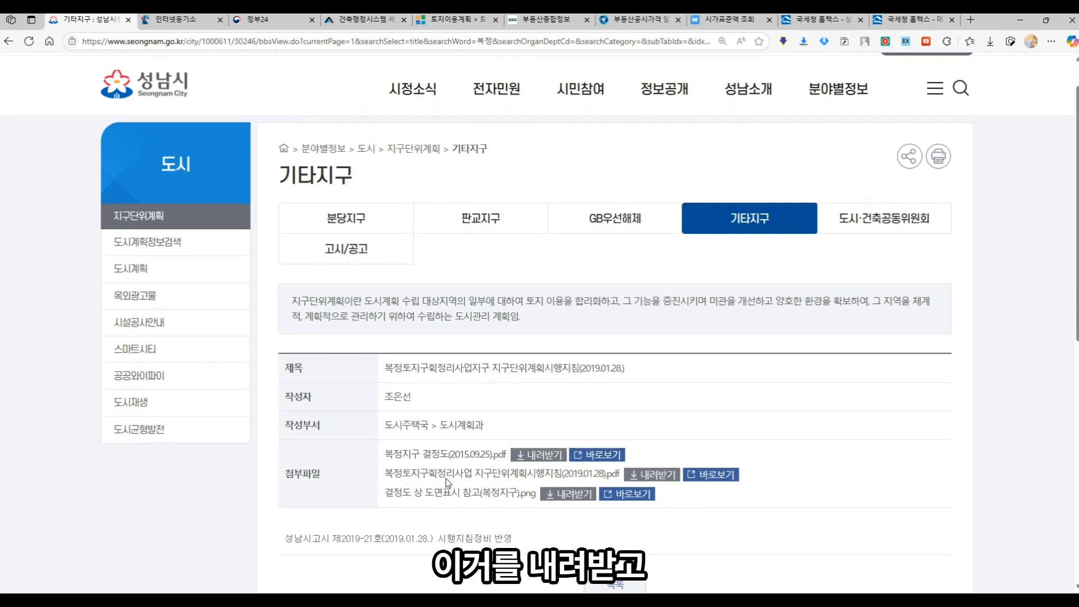
pyautogui.click(605, 422)
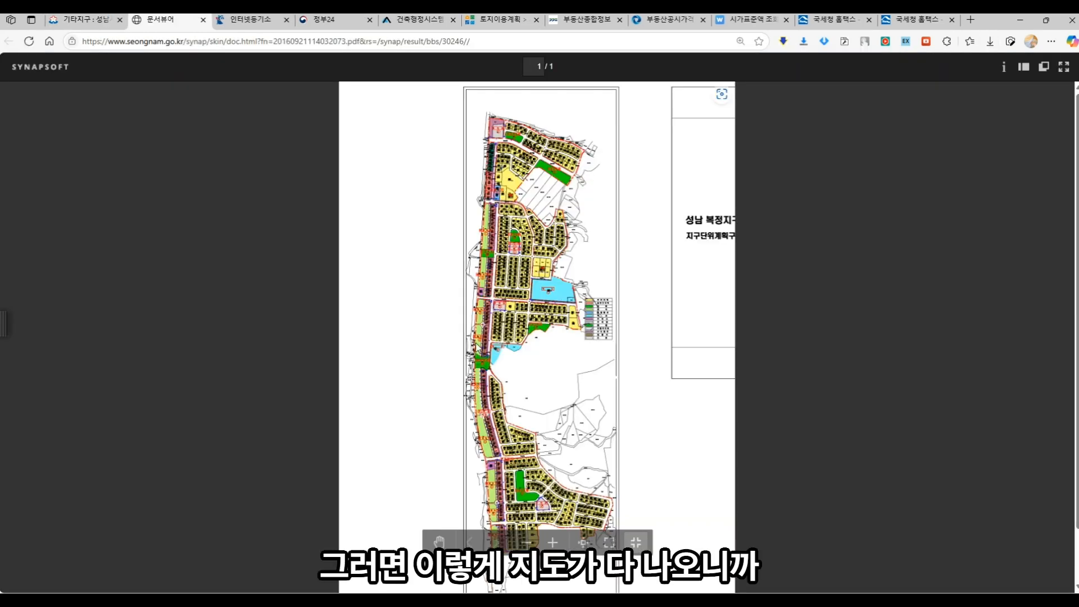
# - Zoom into and review the 복정지구 결정도(2015.09.25).pdf zoning map in its own tab
pyautogui.click(553, 543)
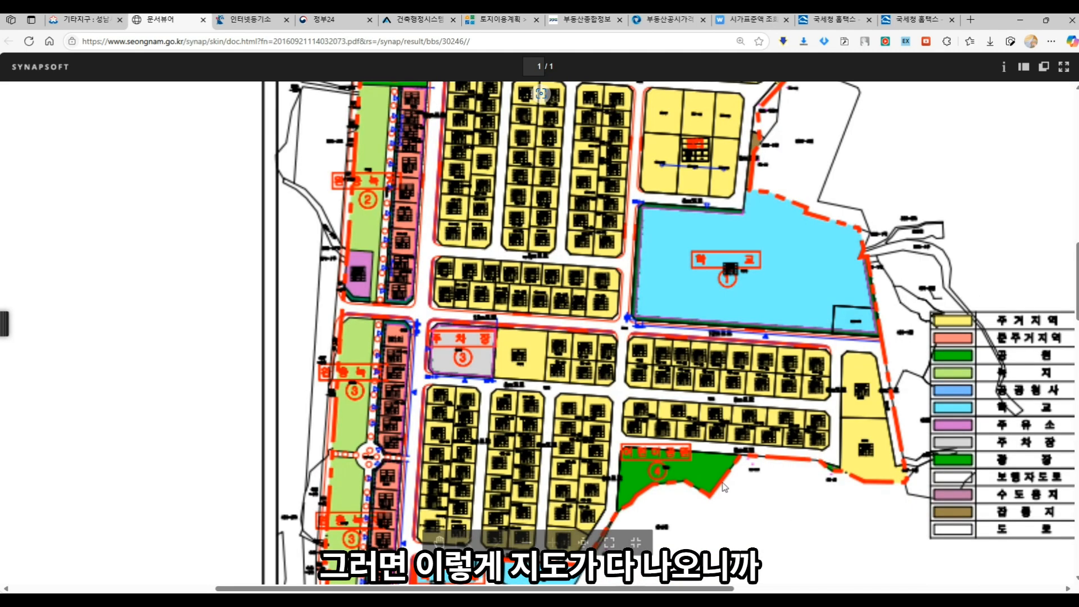
pyautogui.scroll(-2, 723, 487)
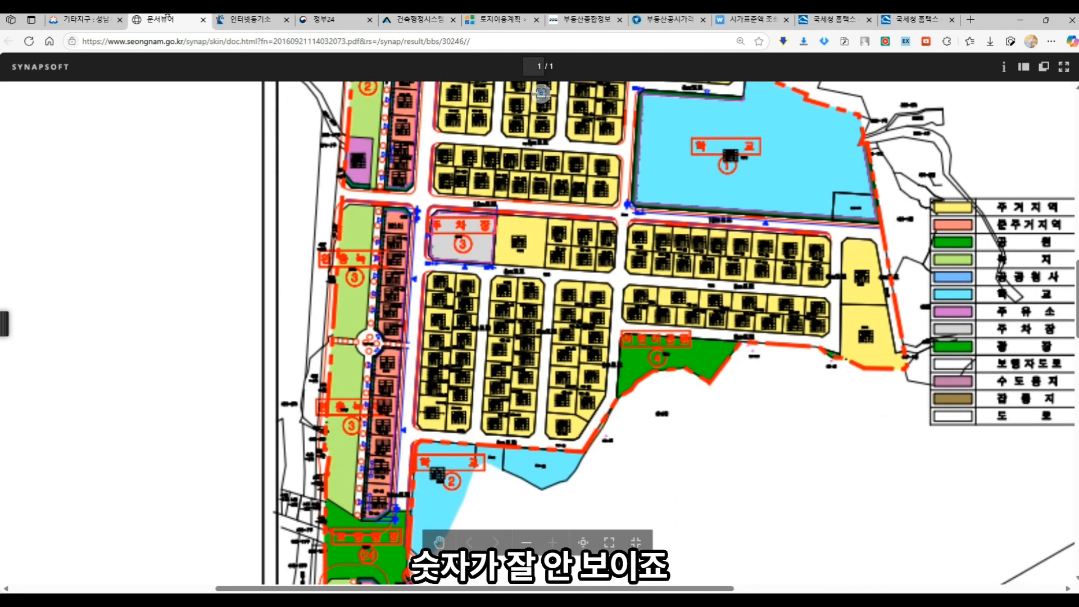
pyautogui.click(86, 20)
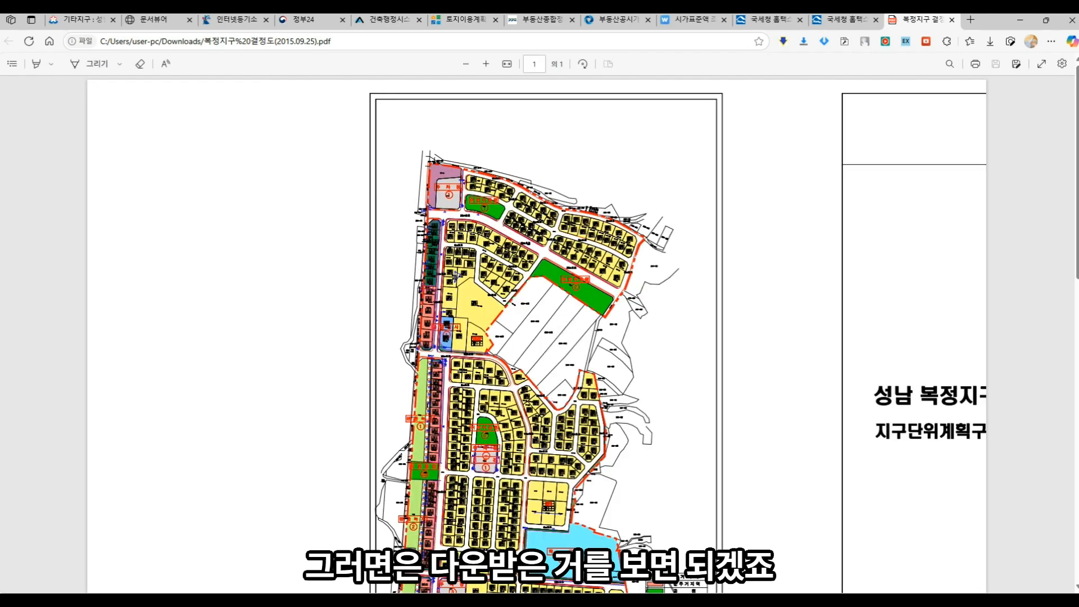
pyautogui.scroll(5, 555, 409)
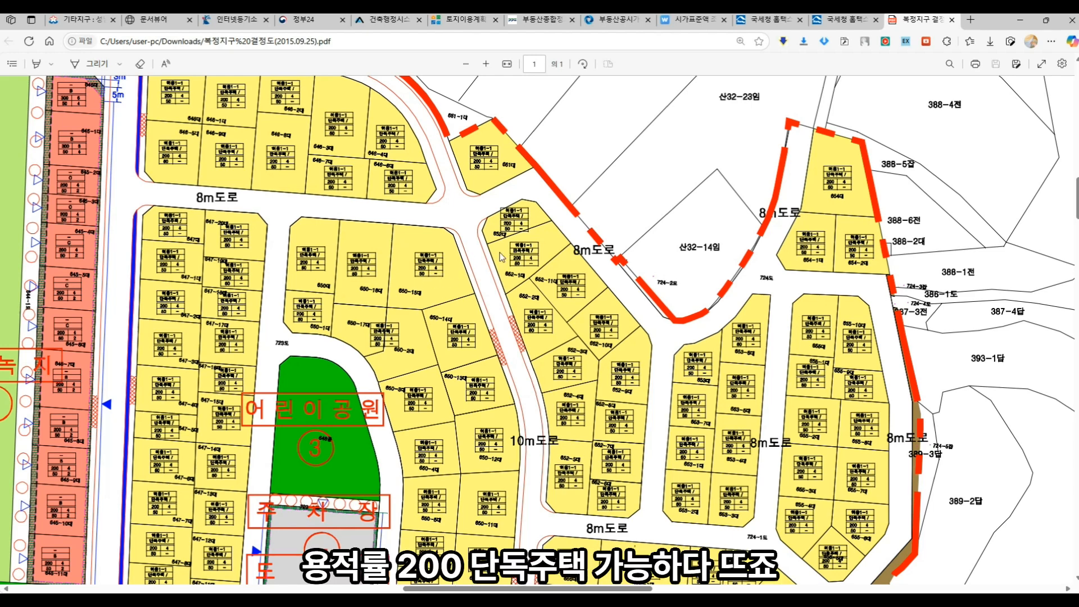
pyautogui.scroll(-3, 501, 258)
pyautogui.scroll(4, 474, 225)
# - Review the parcel's gris.gg.go.kr 부동산종합정보 tables, then return to HomeTax's 건물기준시가 page
pyautogui.click(388, 19)
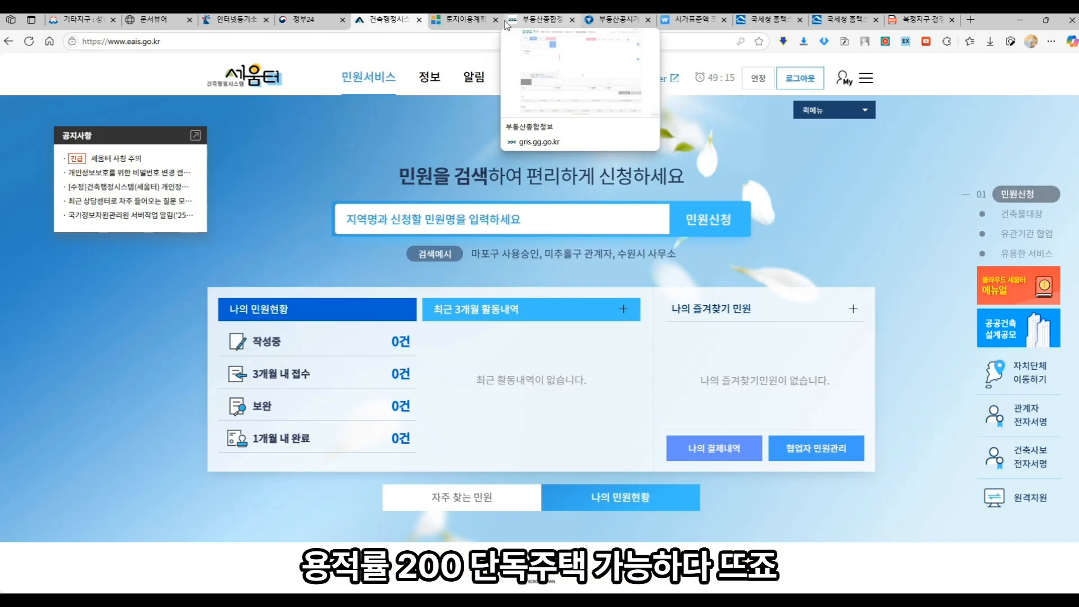
pyautogui.click(507, 22)
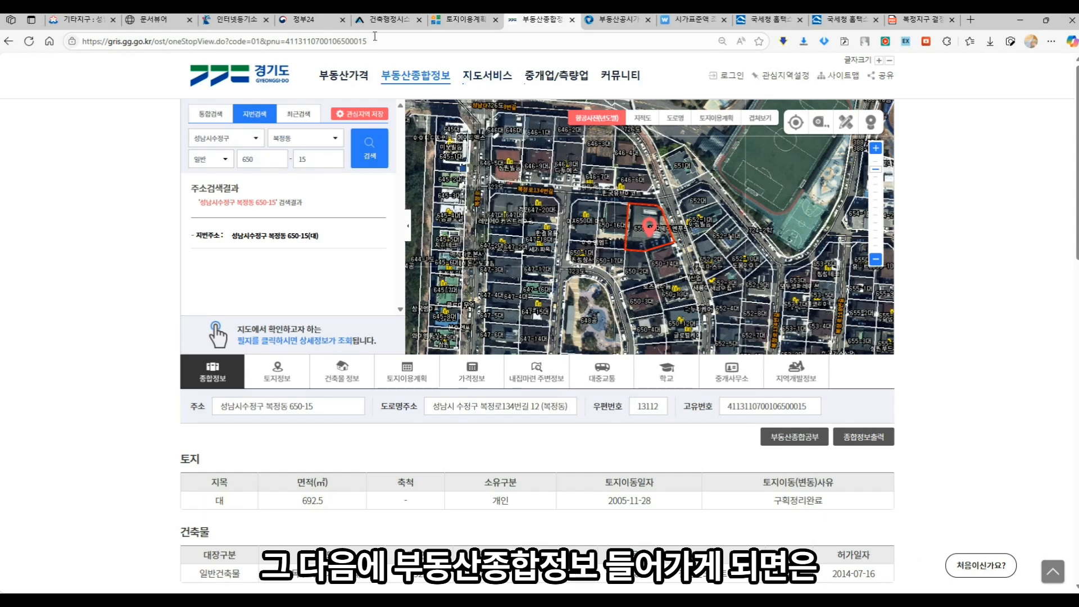
pyautogui.scroll(-3, 312, 410)
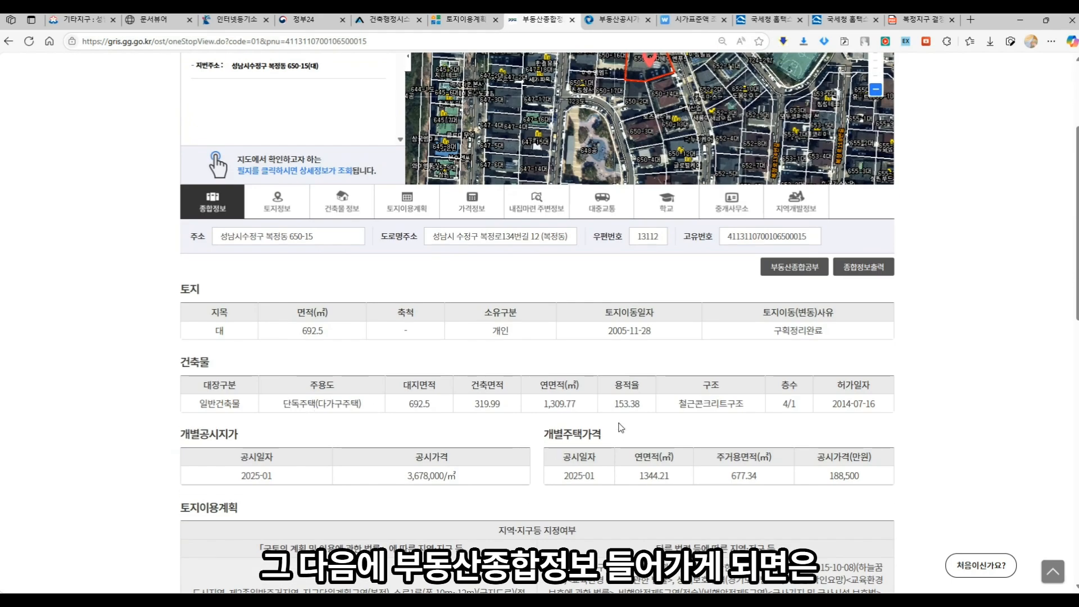
pyautogui.scroll(3, 433, 324)
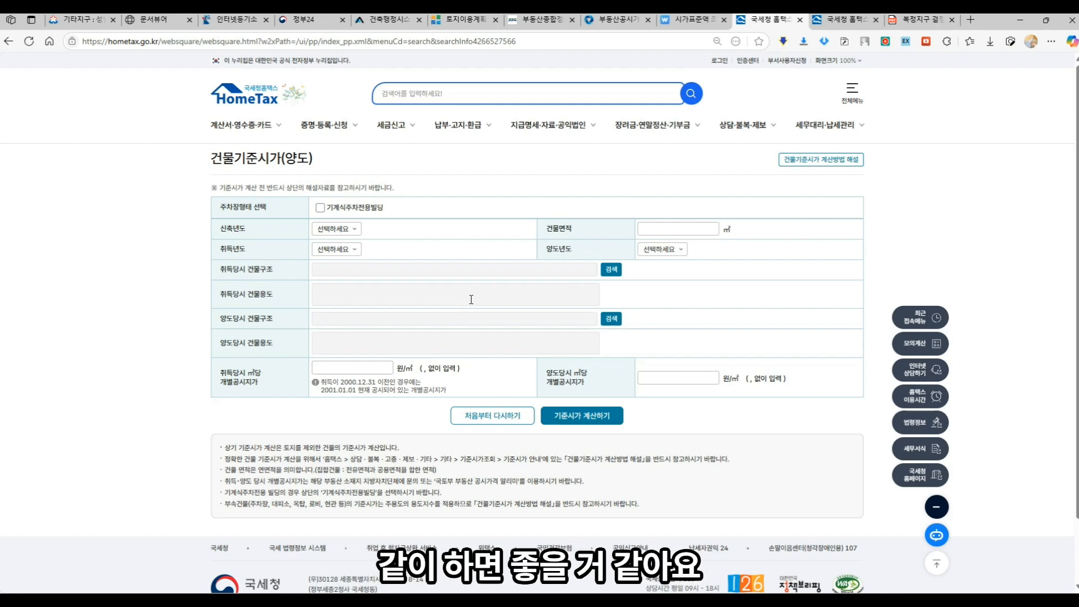
pyautogui.click(849, 22)
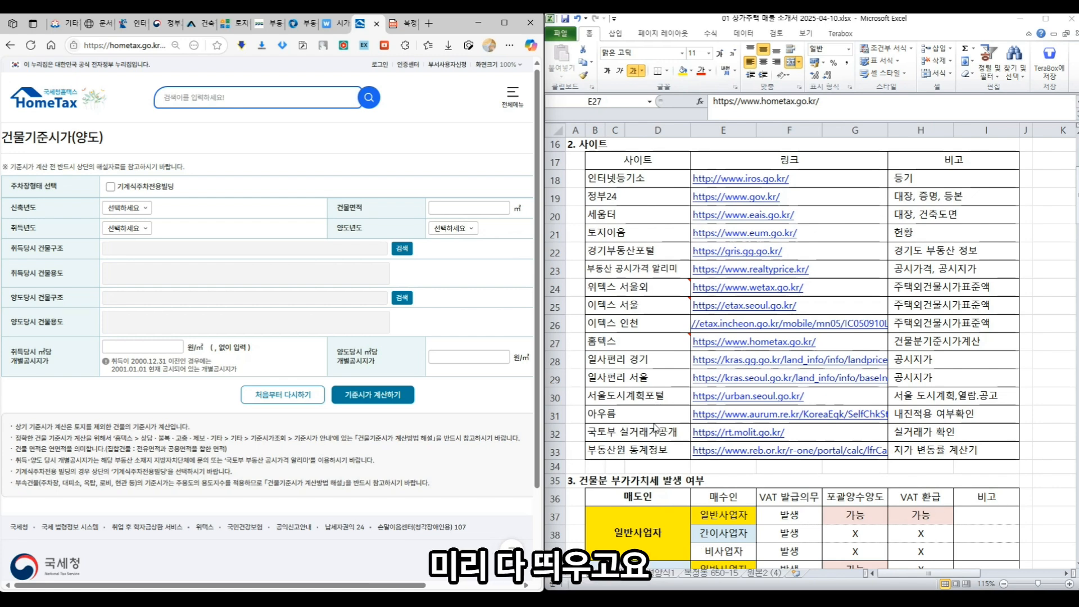
# - Show Excel's 관계자 현황 worksheet beside the registry certificate, after checking the building ledger PDF
pyautogui.click(635, 308)
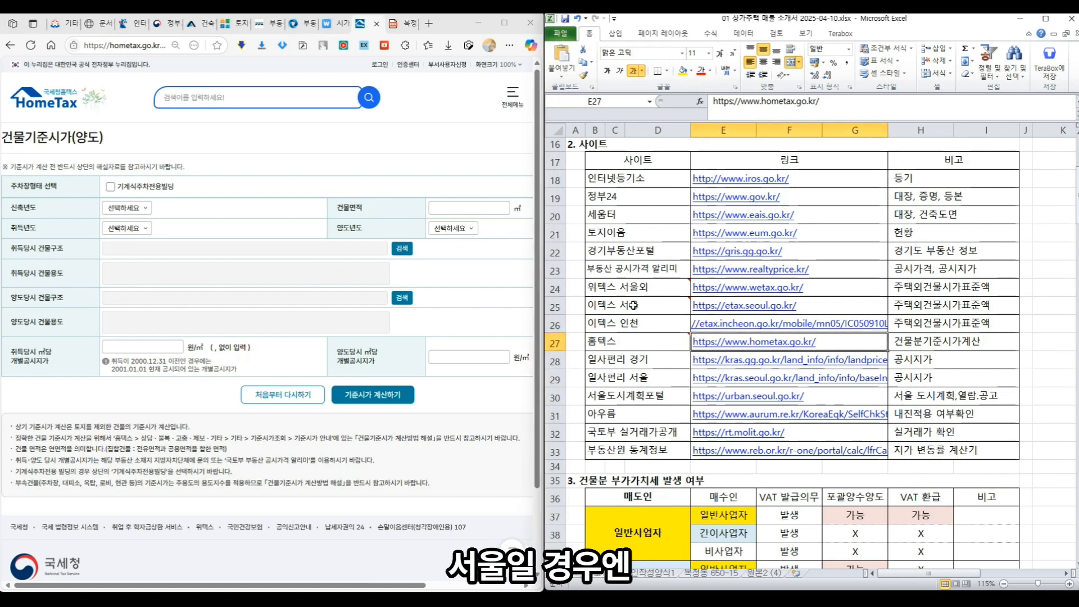
pyautogui.click(632, 382)
pyautogui.click(666, 574)
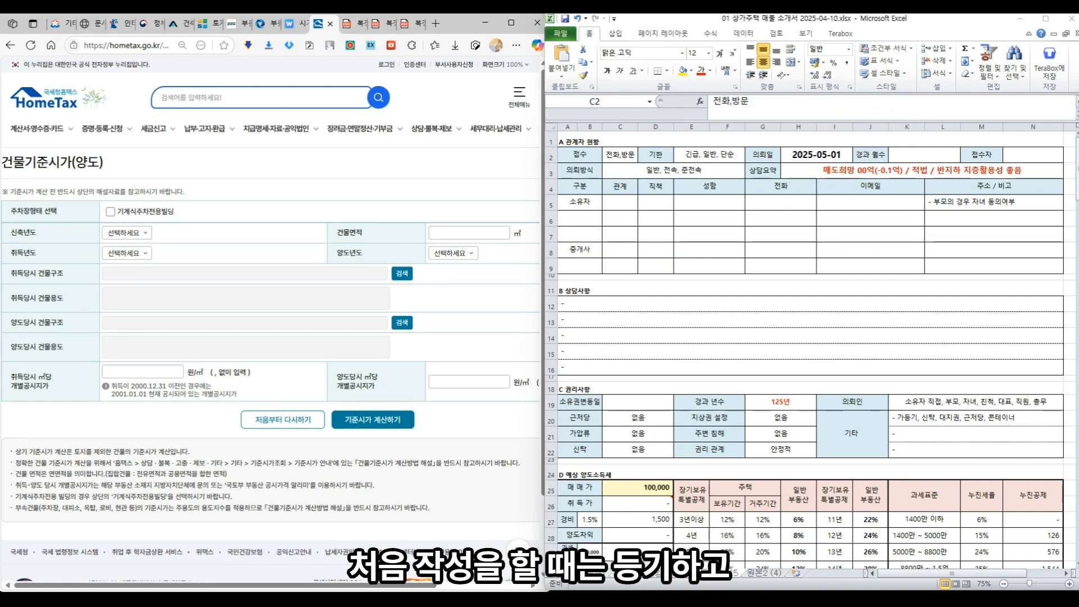
pyautogui.click(373, 23)
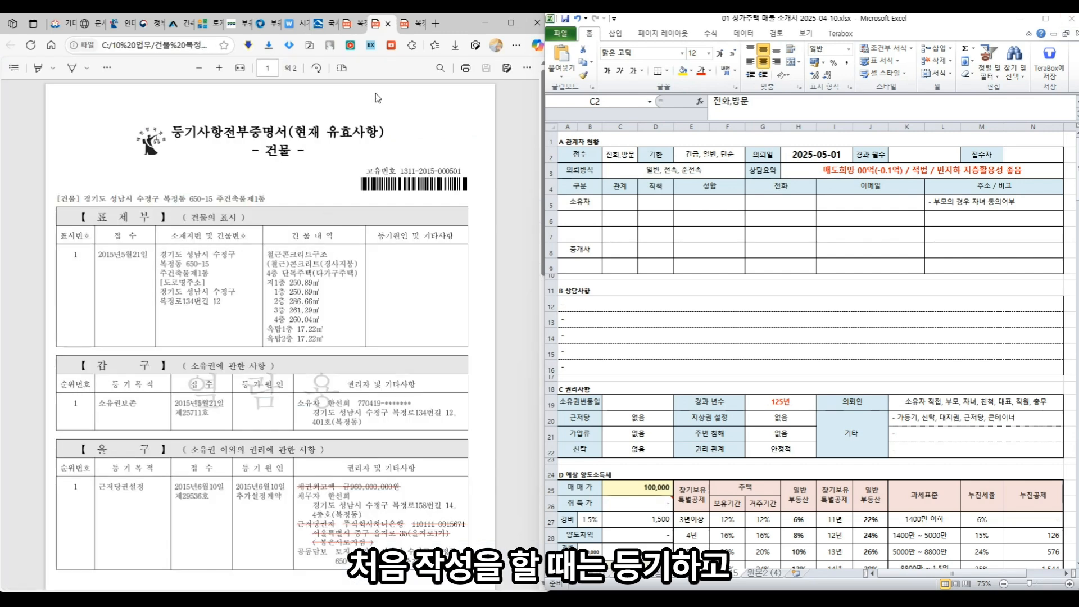
pyautogui.click(405, 25)
pyautogui.click(378, 25)
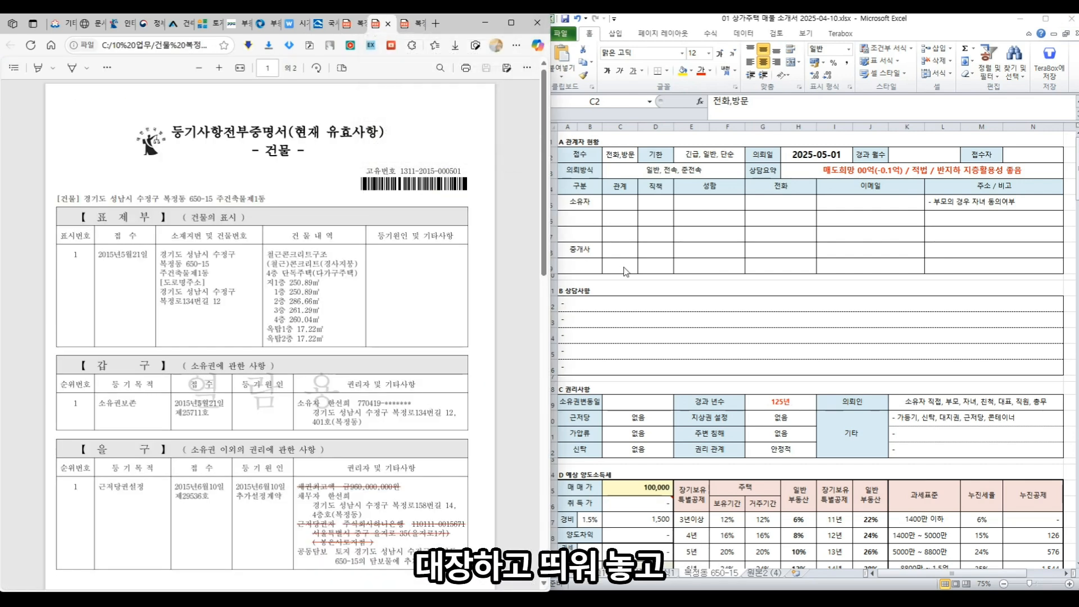
pyautogui.click(614, 156)
# - Fill the first form row: 방문, 일반, request date 2025-03-01, and the receiver's name
pyautogui.write('방무')
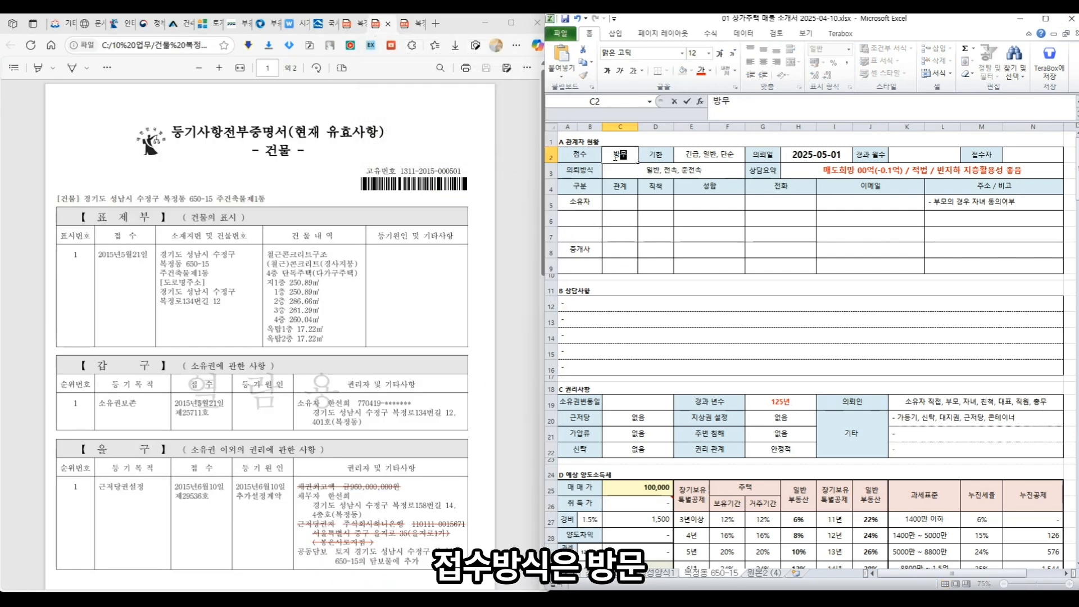
pyautogui.press('Tab')
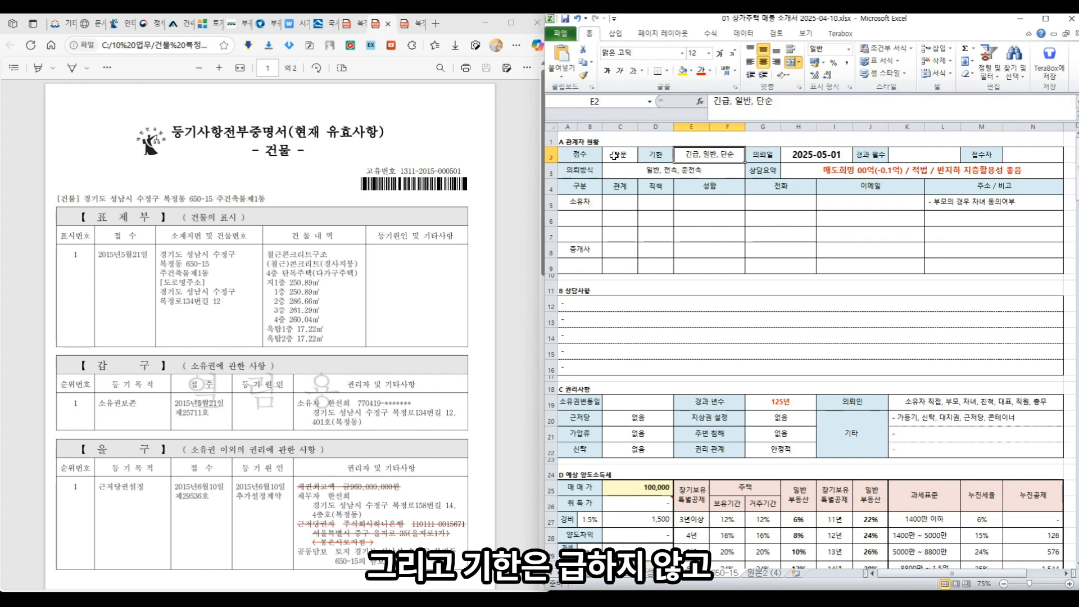
pyautogui.write('일반')
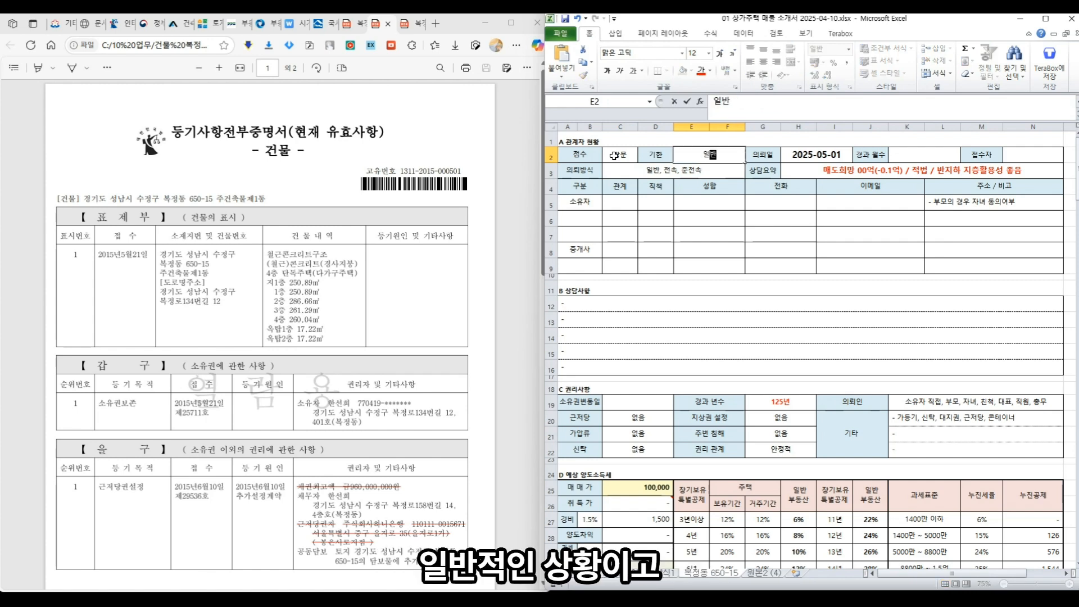
pyautogui.press('Tab')
pyautogui.press('Tab')
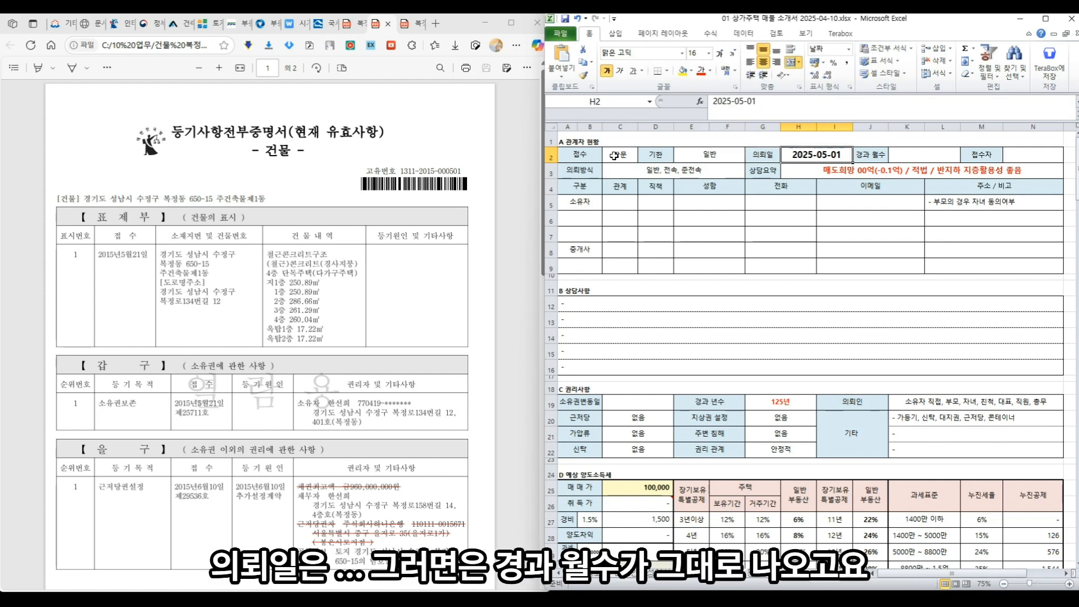
pyautogui.write('2025-03-01')
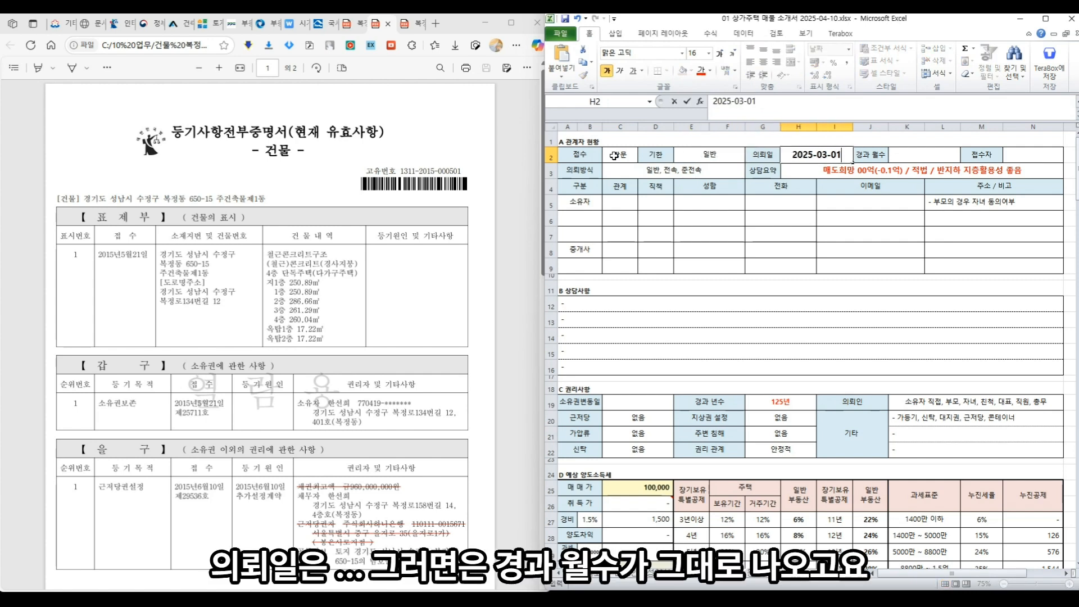
pyautogui.press('Return')
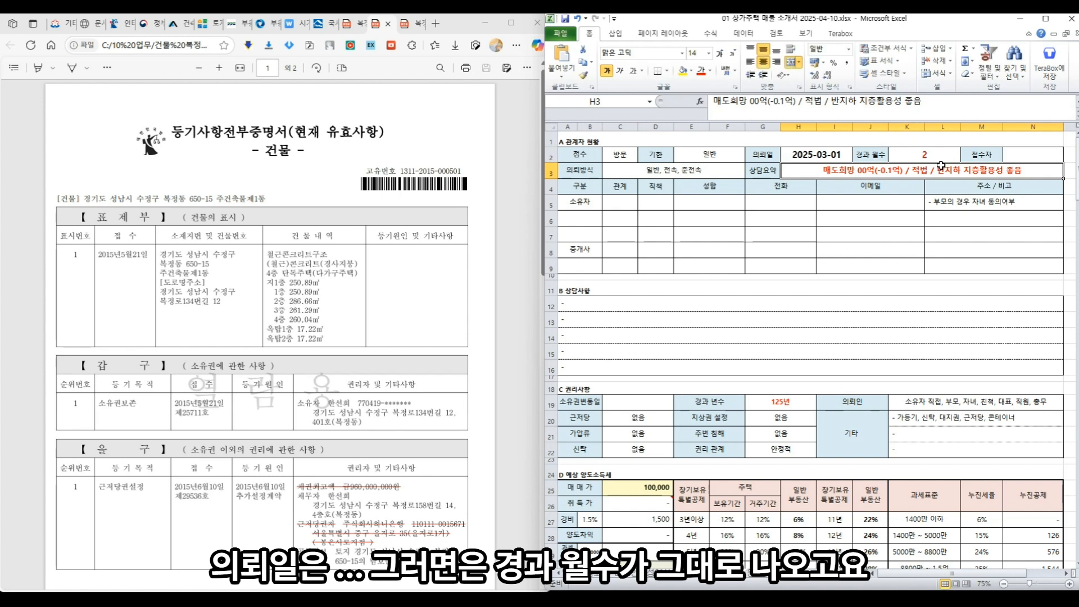
pyautogui.press('Up')
pyautogui.press('Tab')
pyautogui.press('Tab')
pyautogui.press('Tab')
pyautogui.press('Tab')
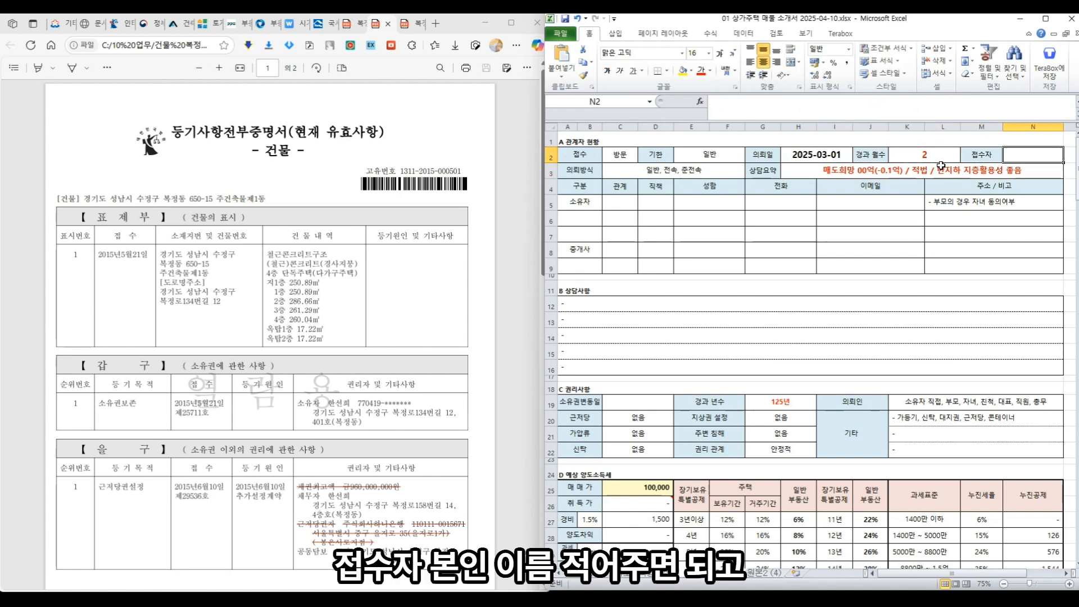
pyautogui.press('Return')
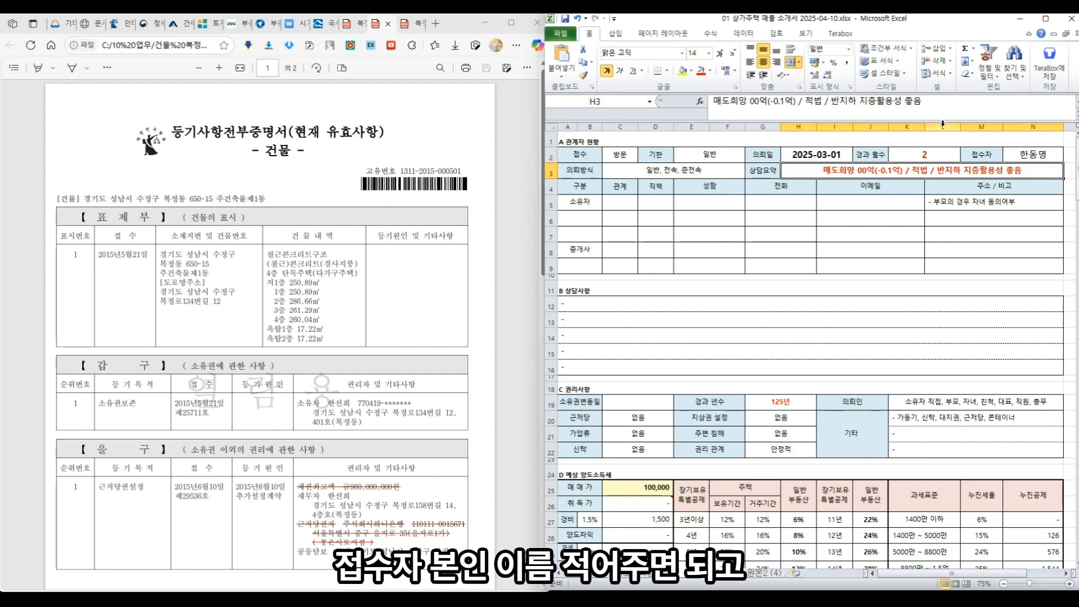
# - Enter 준전속 and the summary '70(-0.5억) / 적법 / 구조 좋고, 수익성 좋고 / 대형면적'
pyautogui.press('Left')
pyautogui.press('Left')
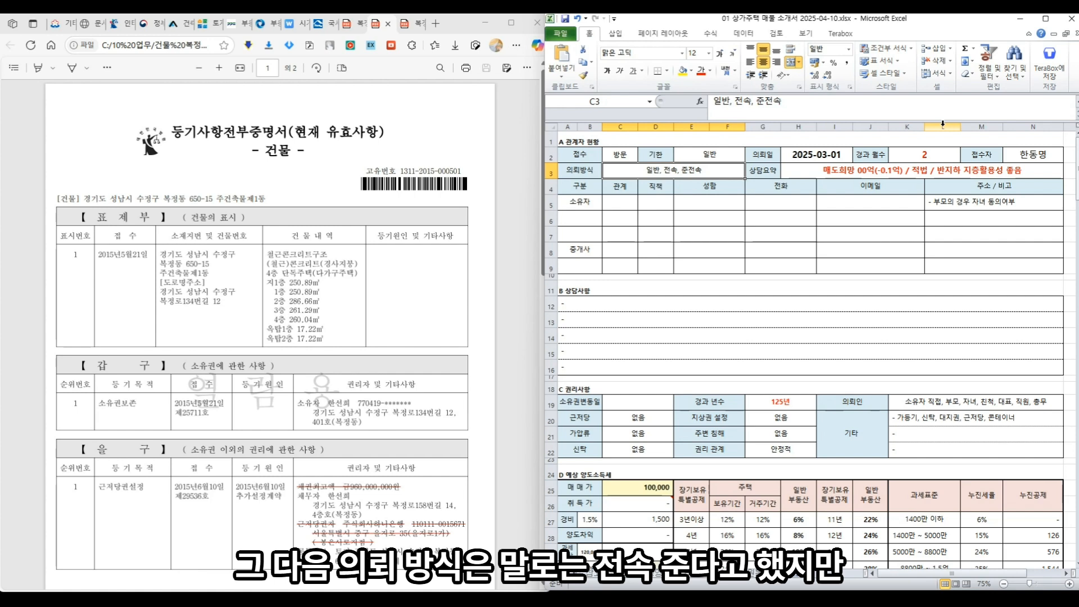
pyautogui.write('준전속')
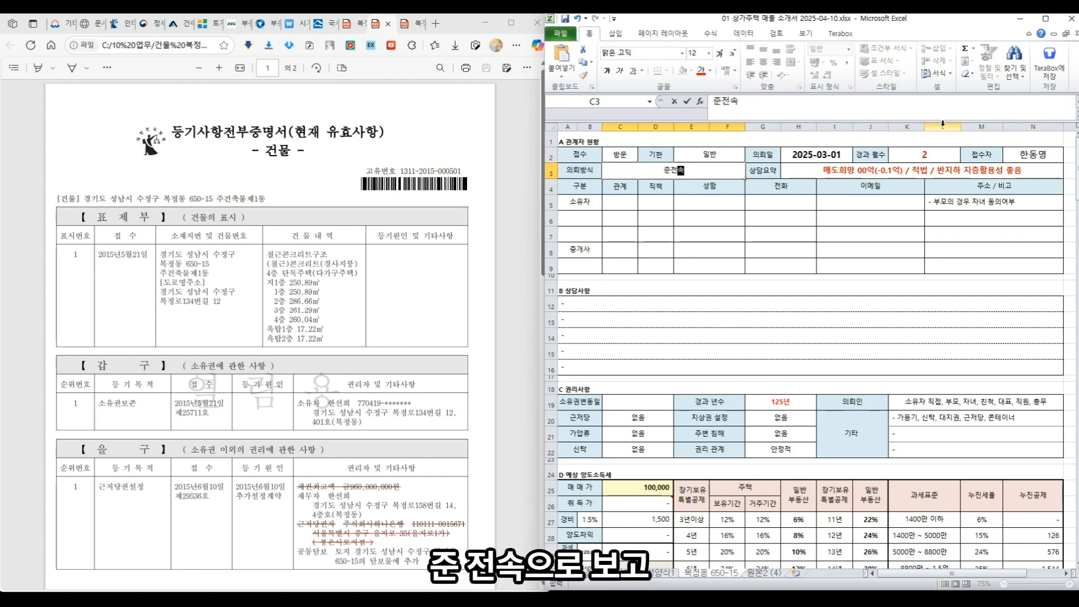
pyautogui.press('Tab')
pyautogui.press('Tab')
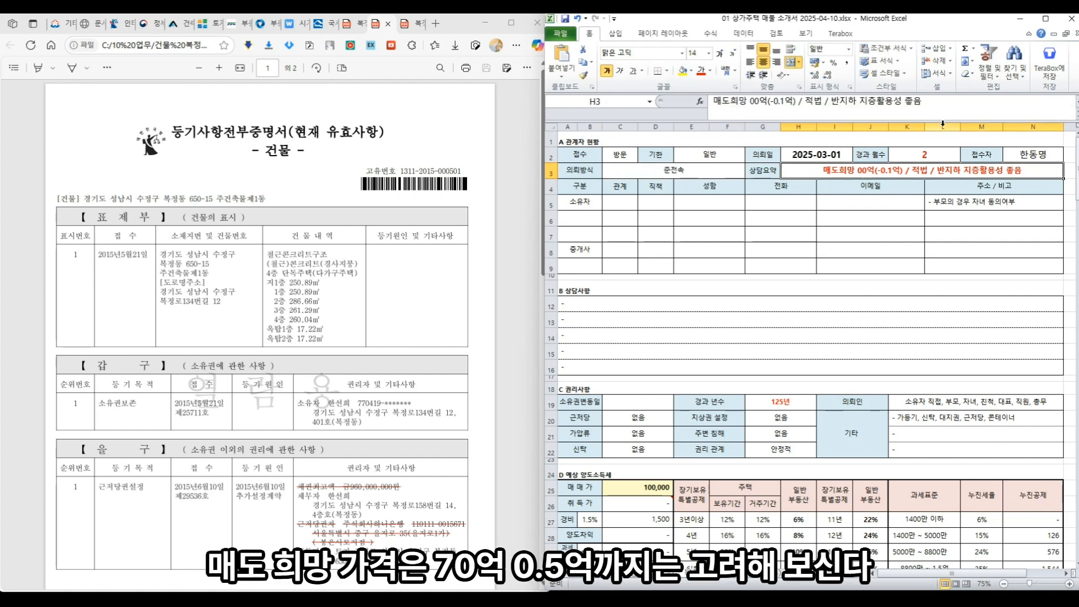
pyautogui.write('70')
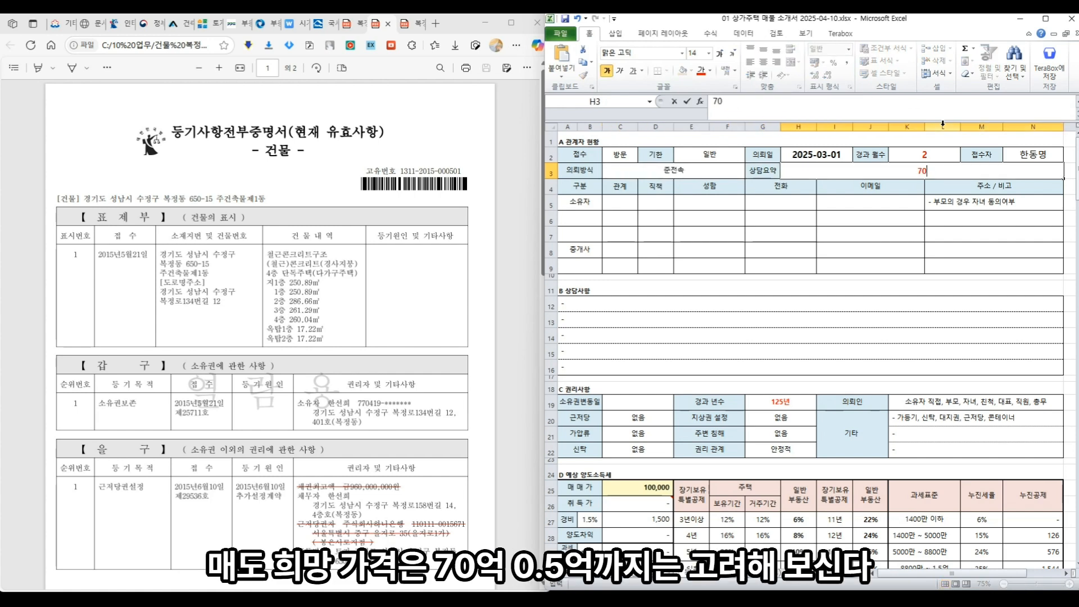
pyautogui.write('(-0.5ㅇ너) ')
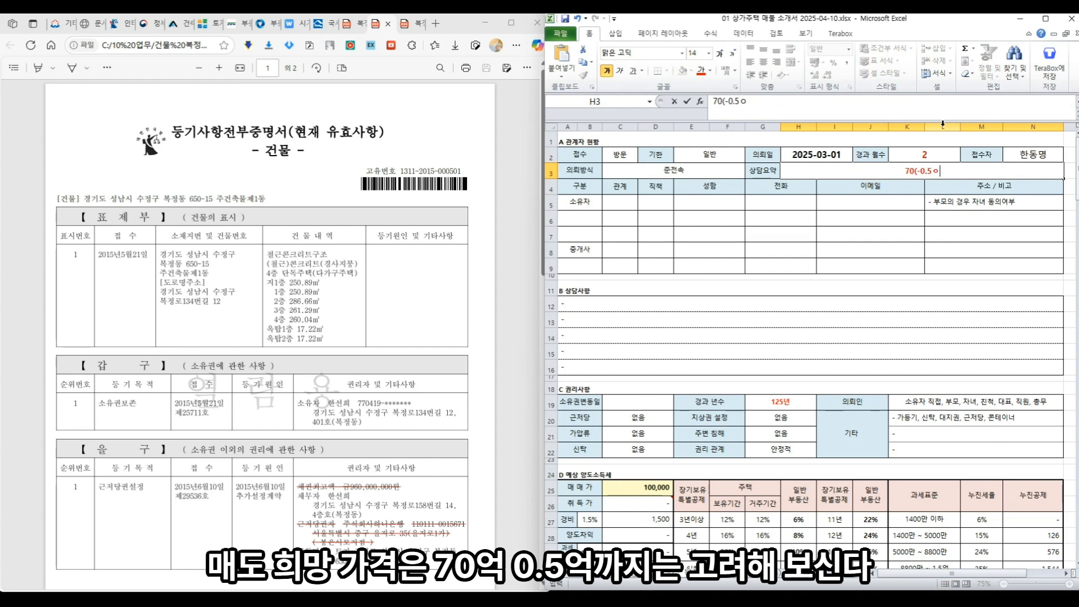
pyautogui.write('/ 위ㅂ')
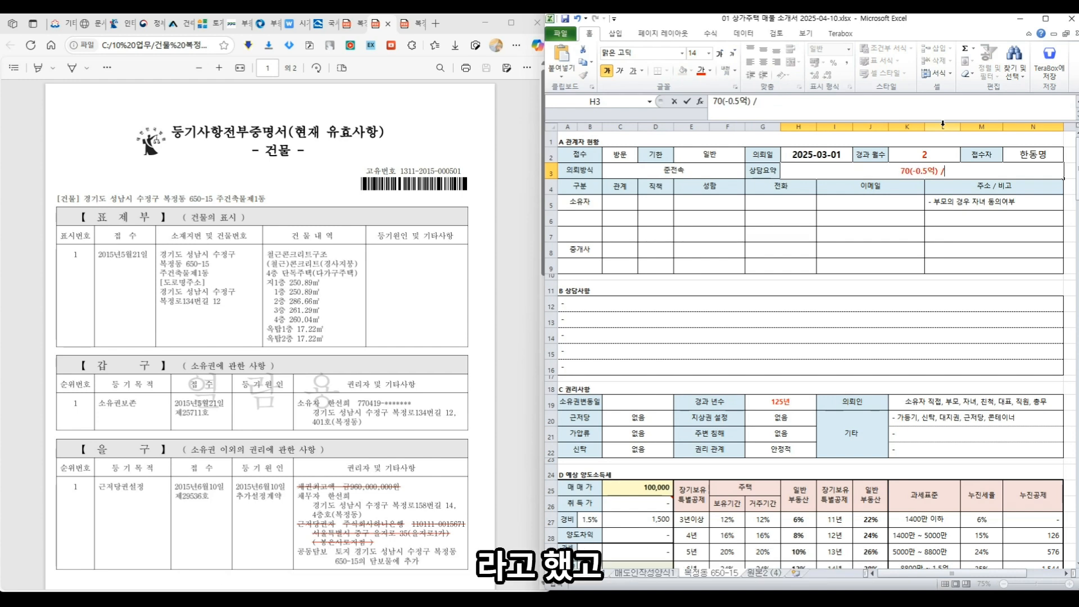
pyautogui.press('BackSpace')
pyautogui.press('BackSpace')
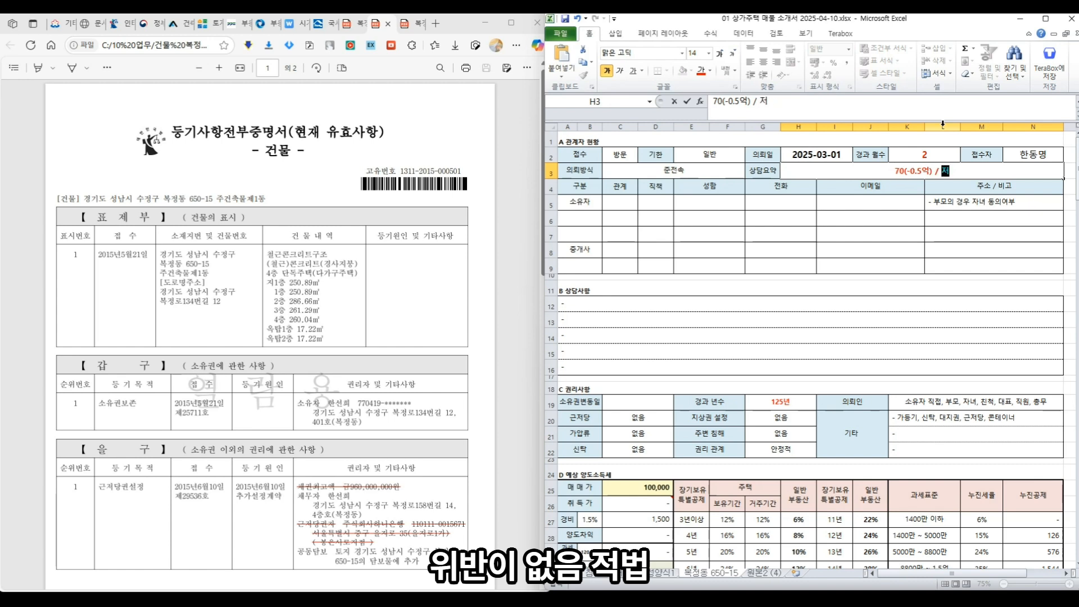
pyautogui.write('적법 / ')
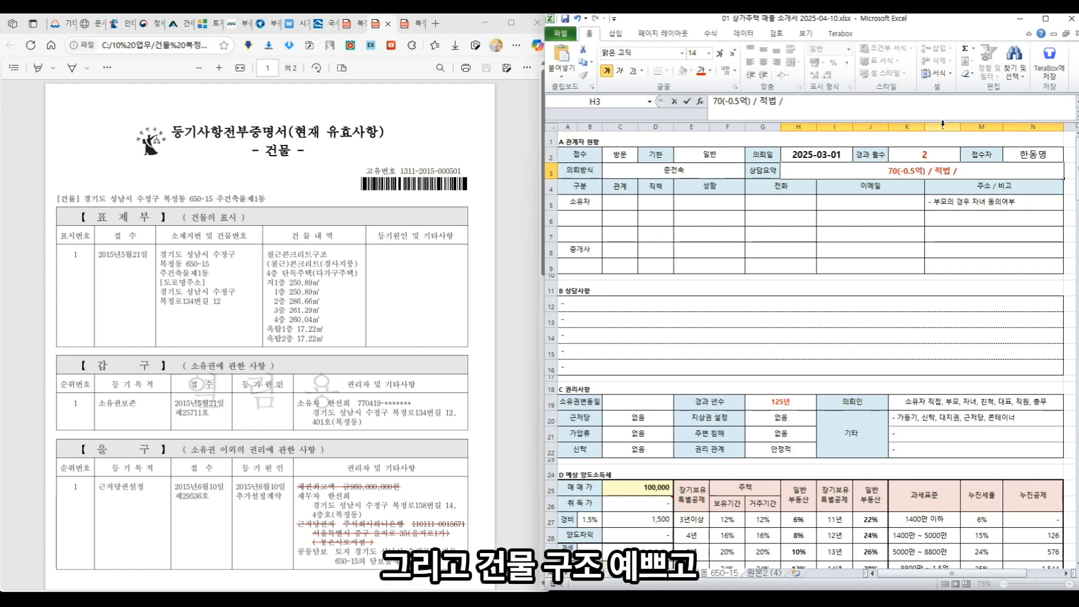
pyautogui.write('구조 좋고, 수익성 좋고 / 대형면적')
pyautogui.press('Return')
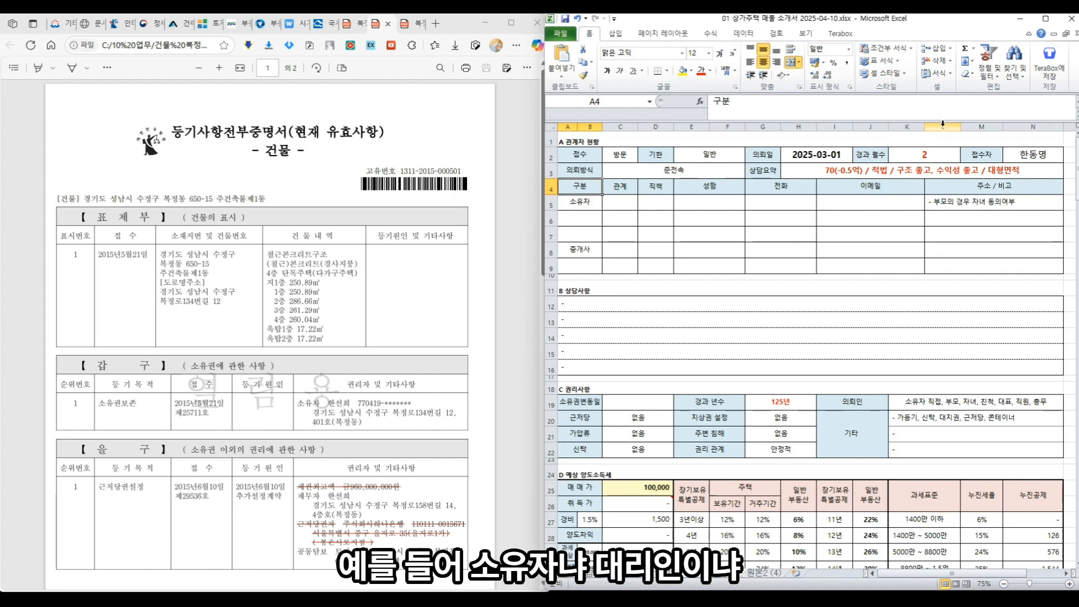
# - Enter 본인 as the owner's relationship in C5
pyautogui.press('Down')
pyautogui.press('Down')
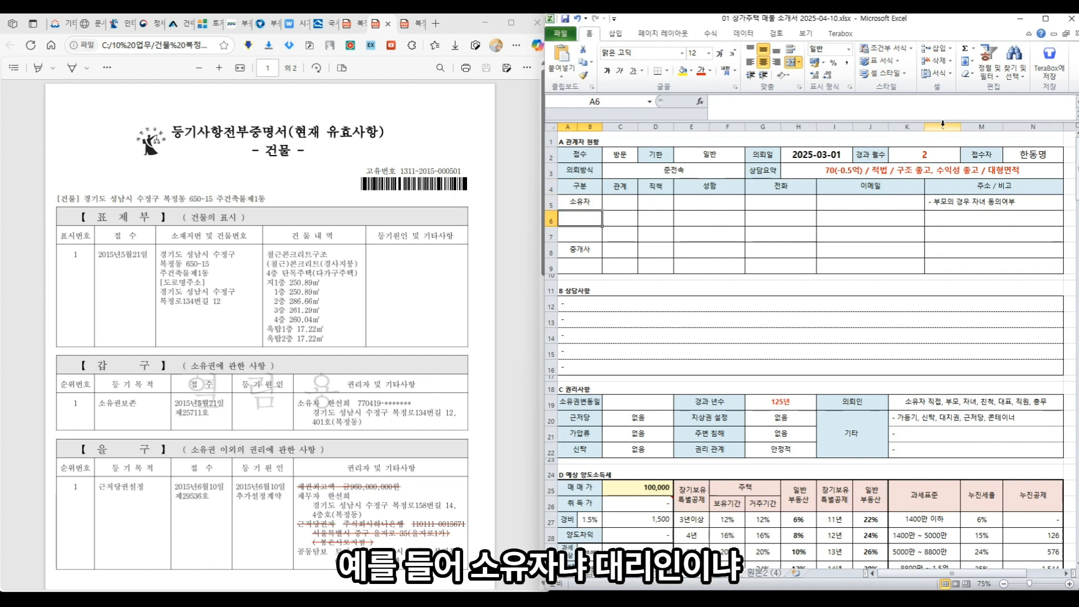
pyautogui.press('Down')
pyautogui.press('Down')
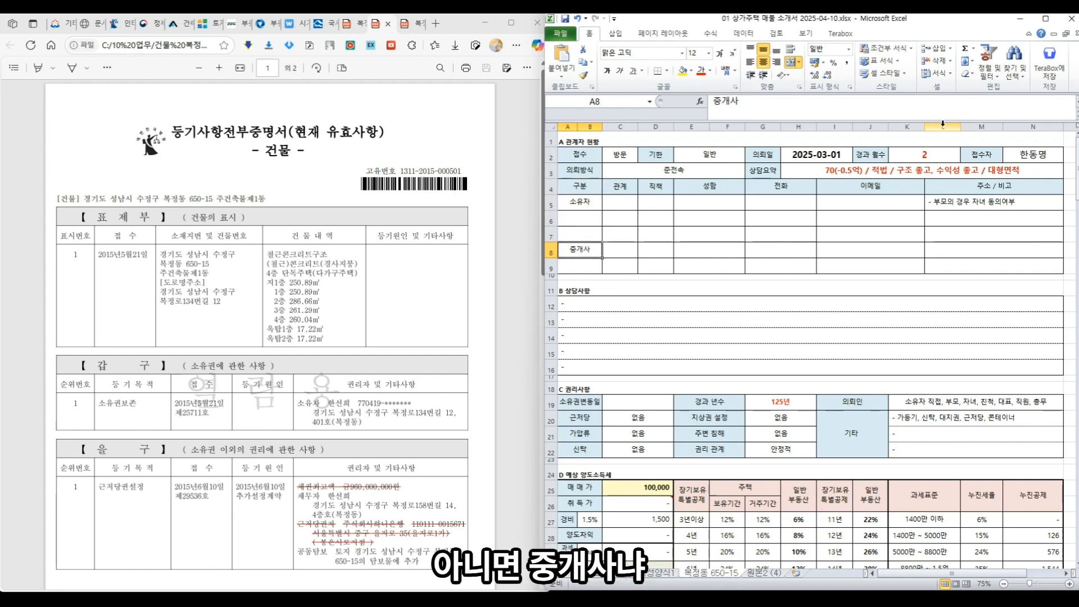
pyautogui.press('Up')
pyautogui.press('Up')
pyautogui.press('Up')
pyautogui.press('Right')
pyautogui.press('Down')
pyautogui.press('Up')
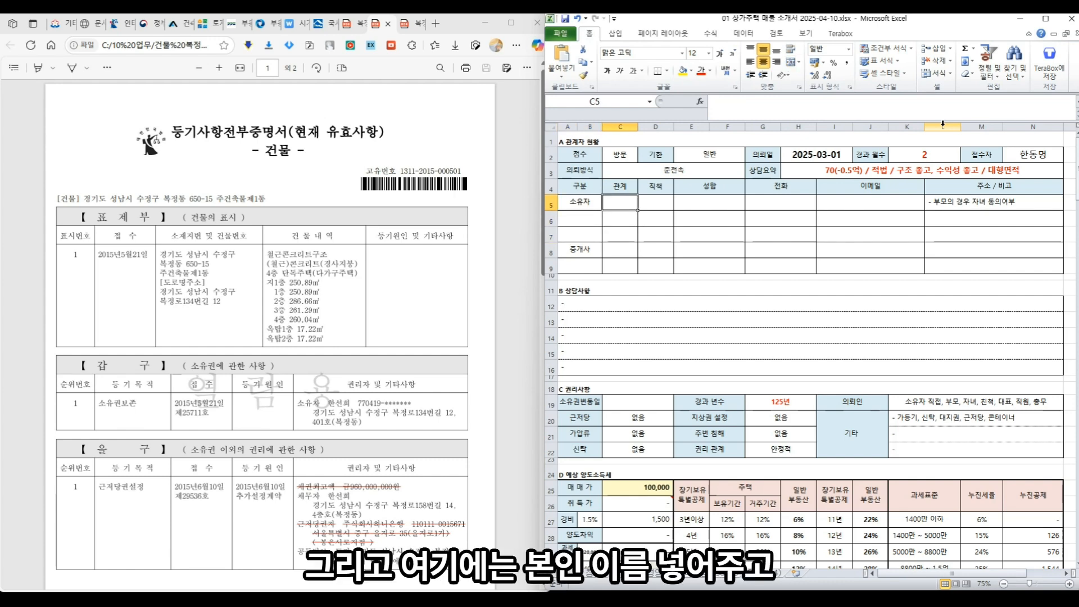
pyautogui.write('본인')
pyautogui.press('Tab')
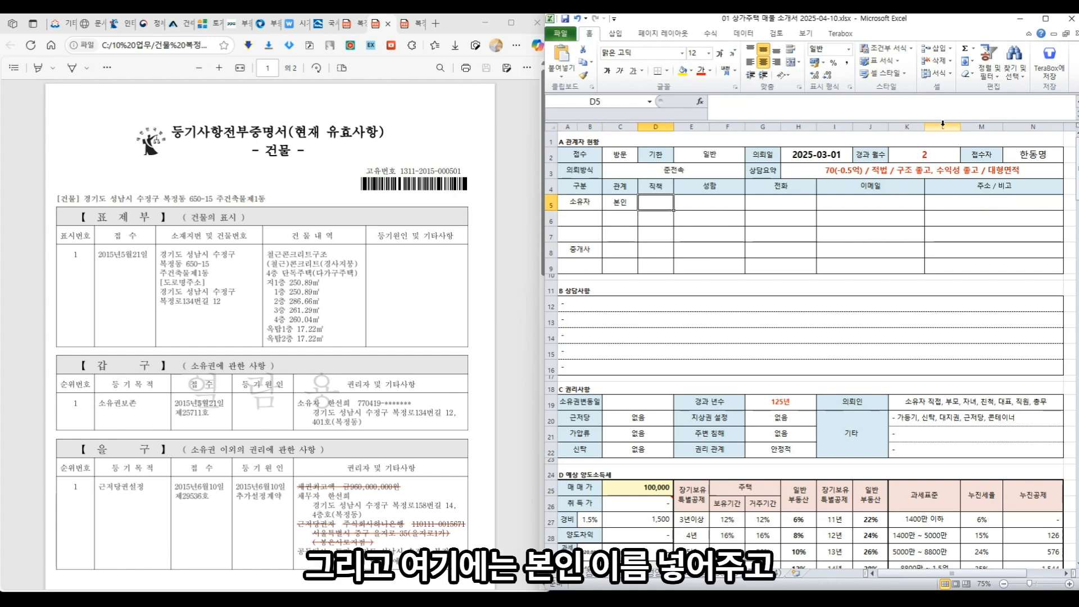
pyautogui.press('Tab')
# - Fill the owner row with placeholder name, phone and e-mail plus a 실거주 note
pyautogui.write('000')
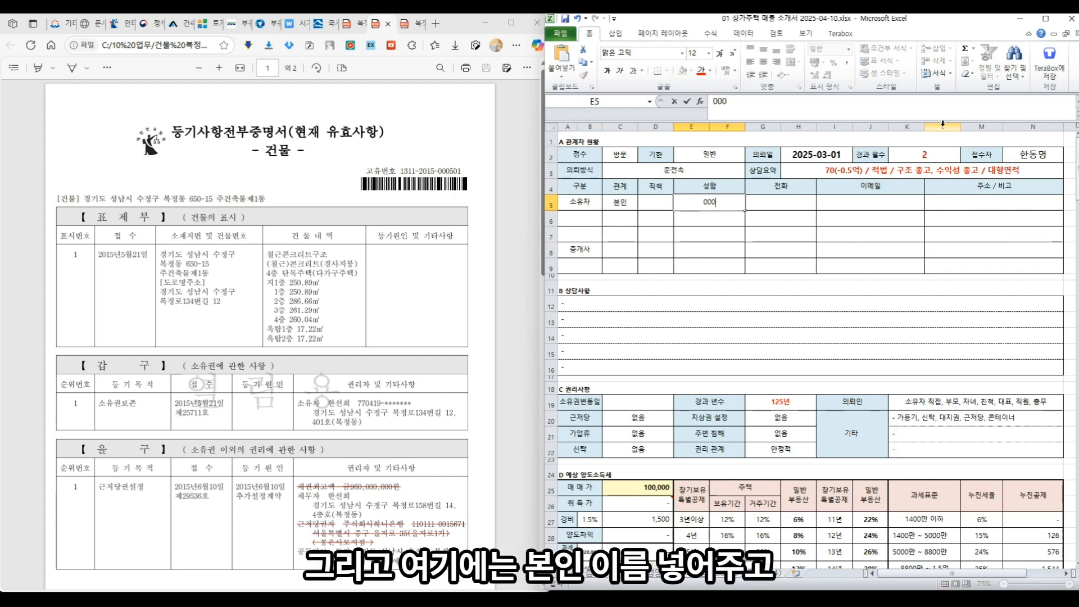
pyautogui.press('Tab')
pyautogui.write('000-0000-0000')
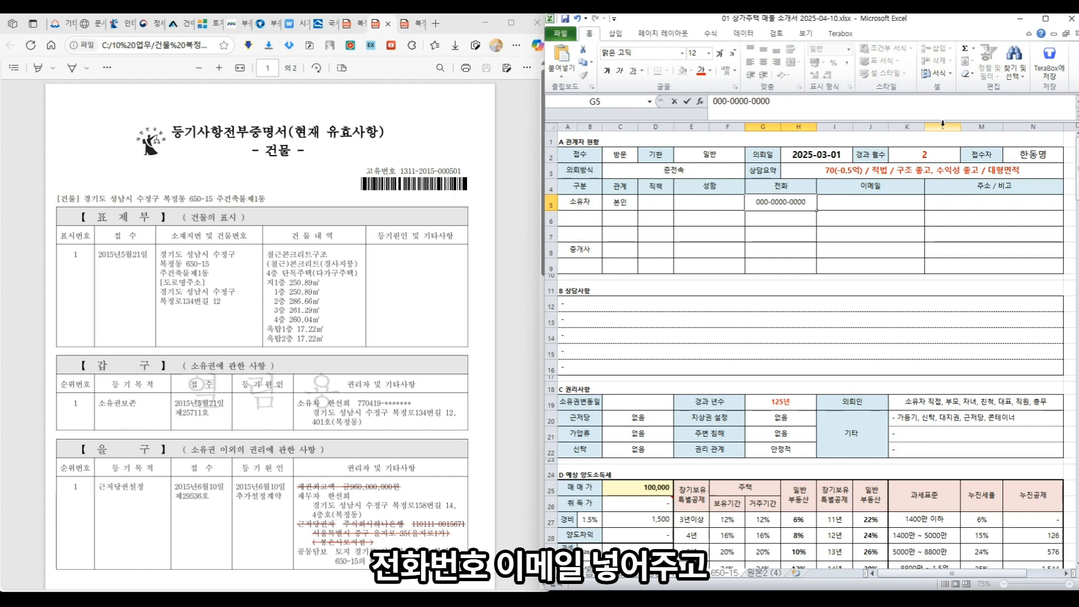
pyautogui.press('Tab')
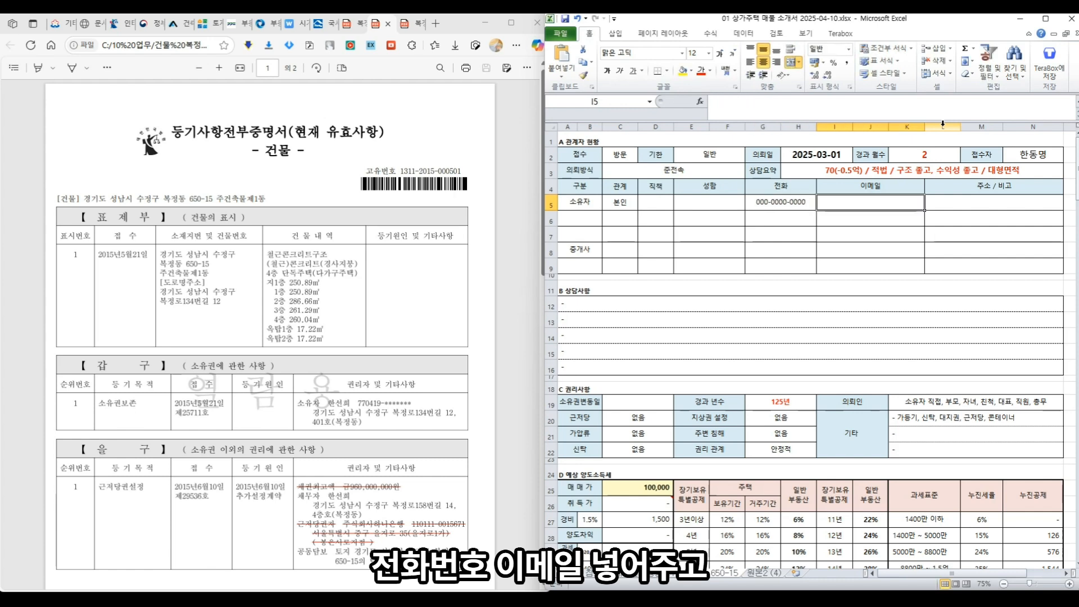
pyautogui.write('000@000000')
pyautogui.press('Tab')
pyautogui.write('- 실')
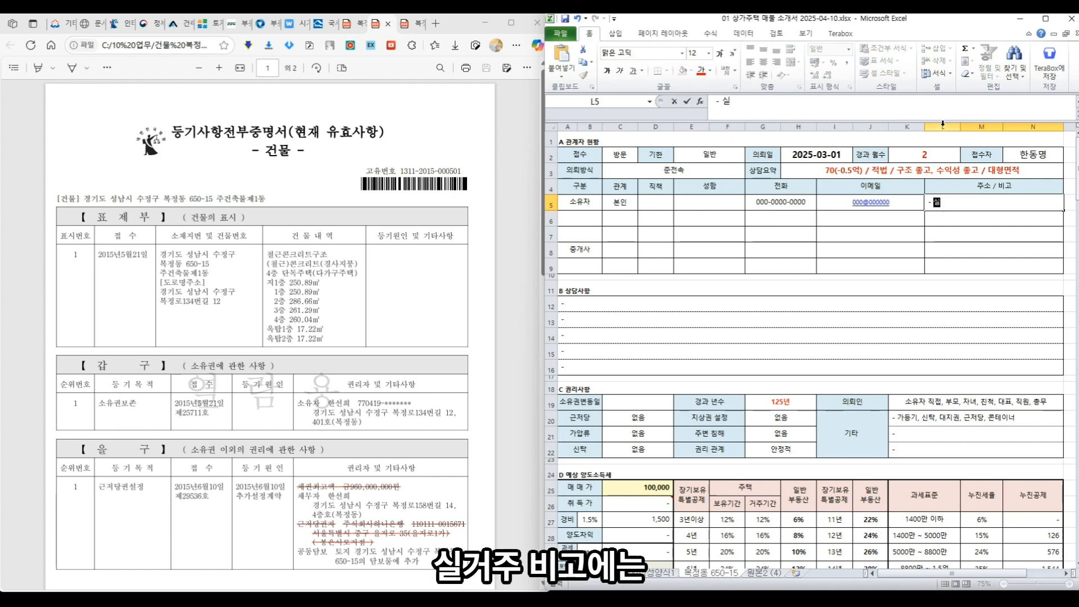
pyautogui.write('거주, 본익ㅈ')
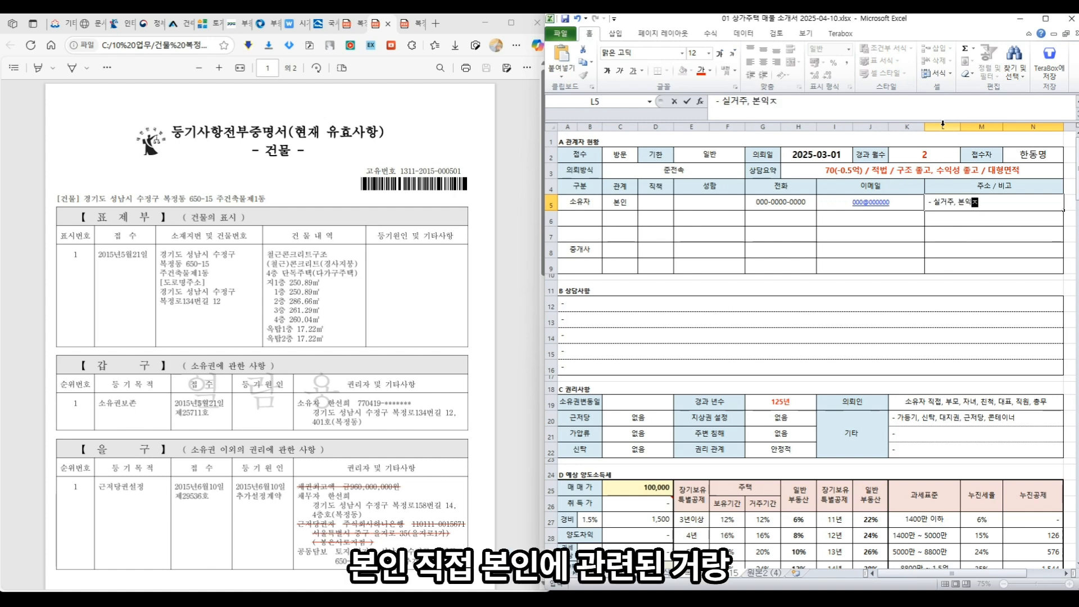
pyautogui.press('BackSpace')
pyautogui.press('BackSpace')
pyautogui.write('ㅇ')
pyautogui.press('Left')
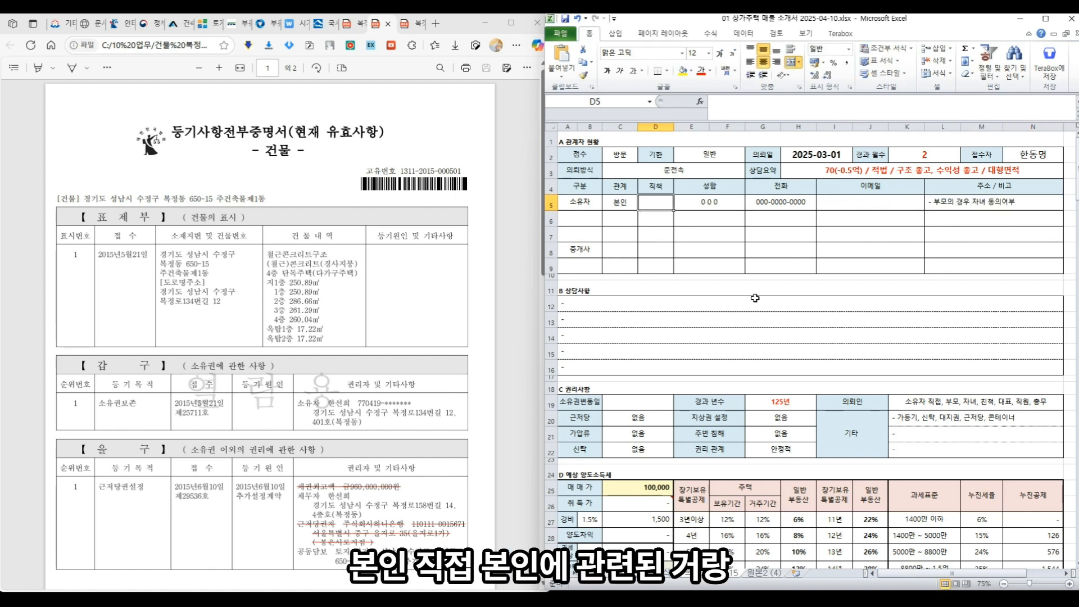
# - List 부모 and 자녀 beneath 본인 in the relation column
pyautogui.press('Down')
pyautogui.press('Left')
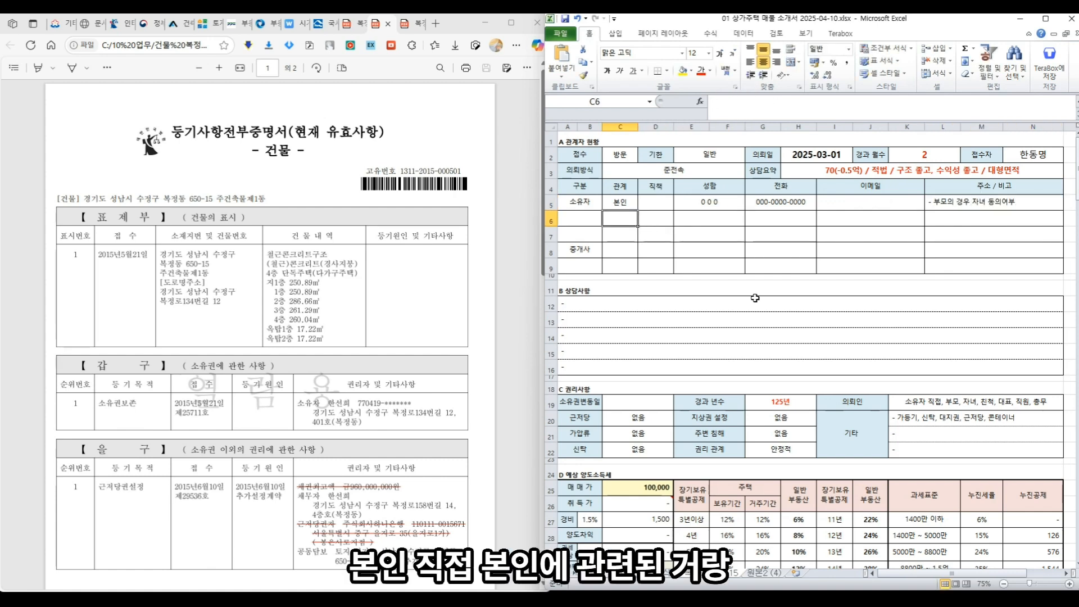
pyautogui.write('부모')
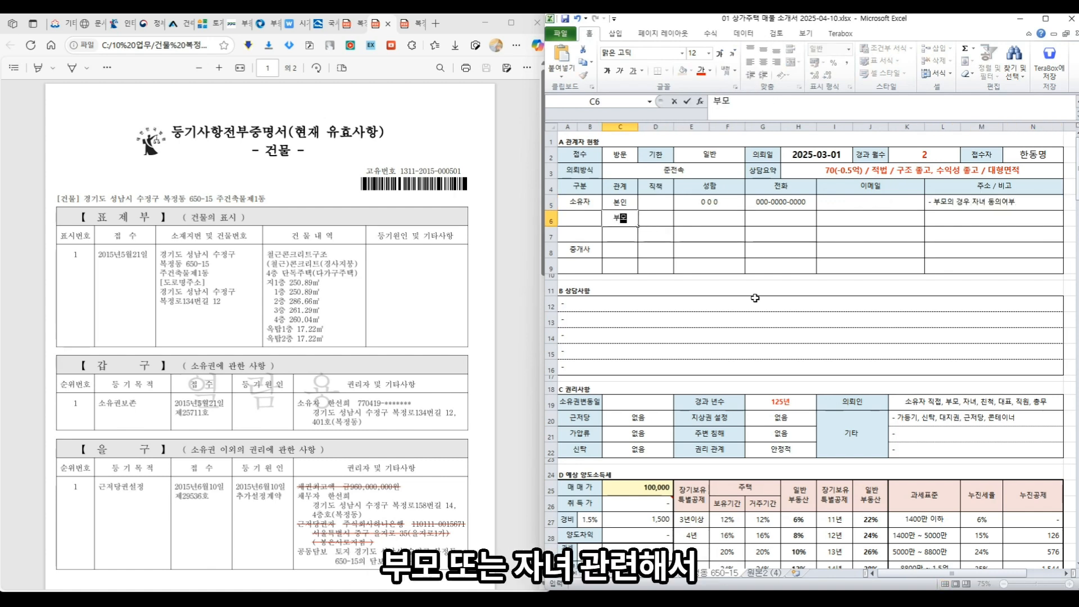
pyautogui.press('Return')
pyautogui.write('자녀')
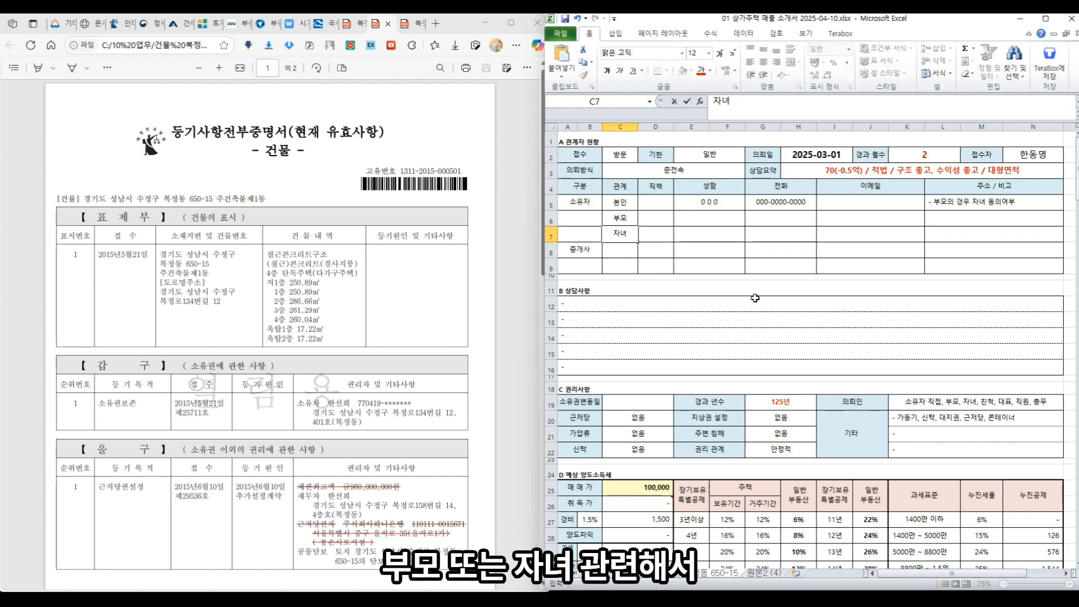
pyautogui.press('Return')
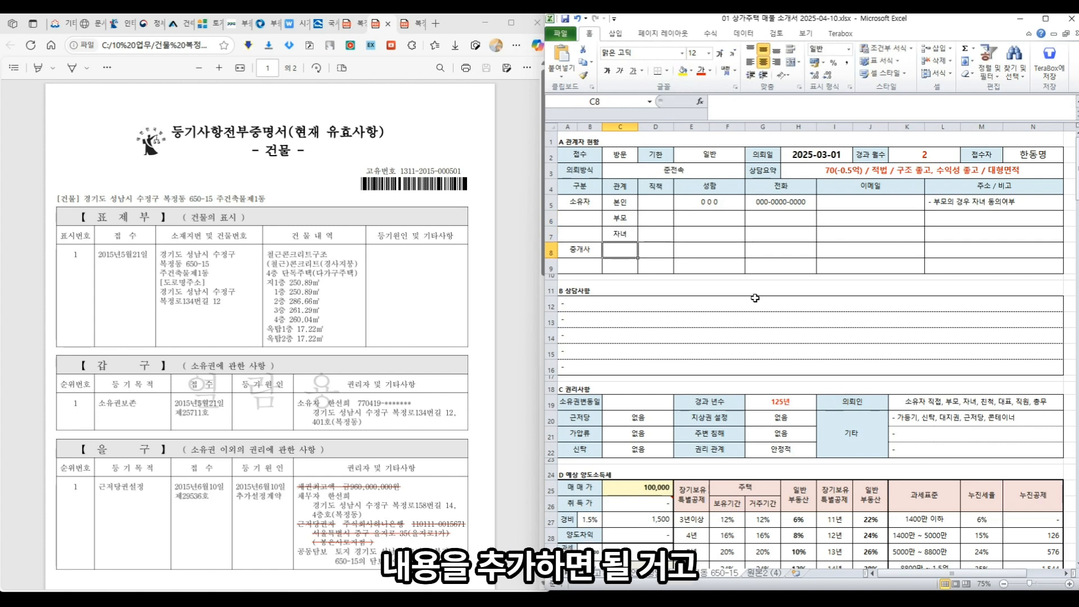
pyautogui.click(755, 298)
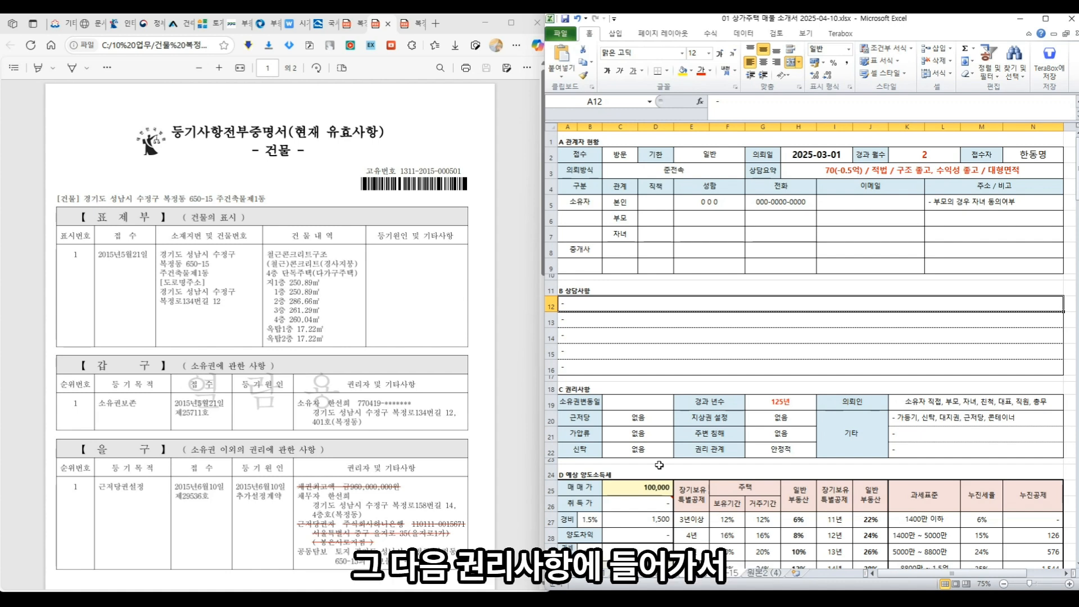
# - Record ownership date 2015-05-21 and the request note '부모가 직접, 본인이 알고 있음'
pyautogui.click(654, 406)
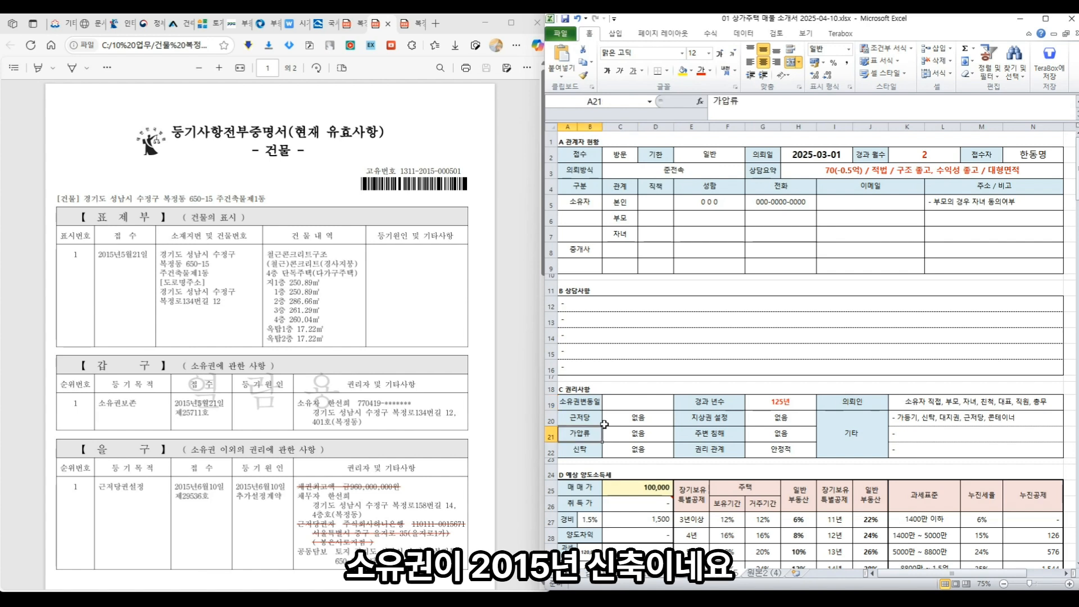
pyautogui.write('2015-')
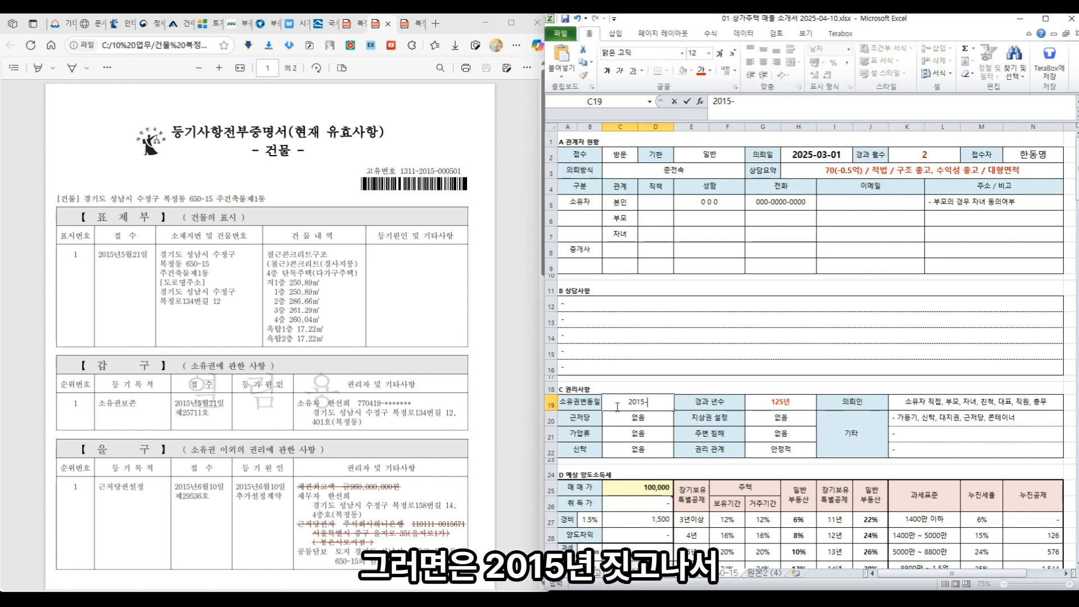
pyautogui.write('05-21')
pyautogui.press('Return')
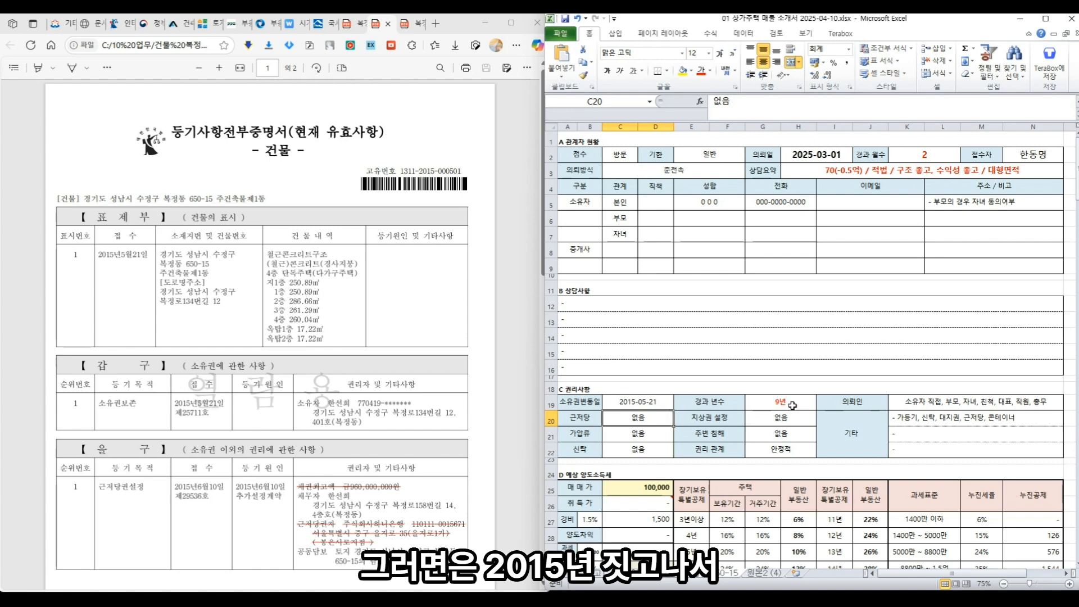
pyautogui.click(917, 405)
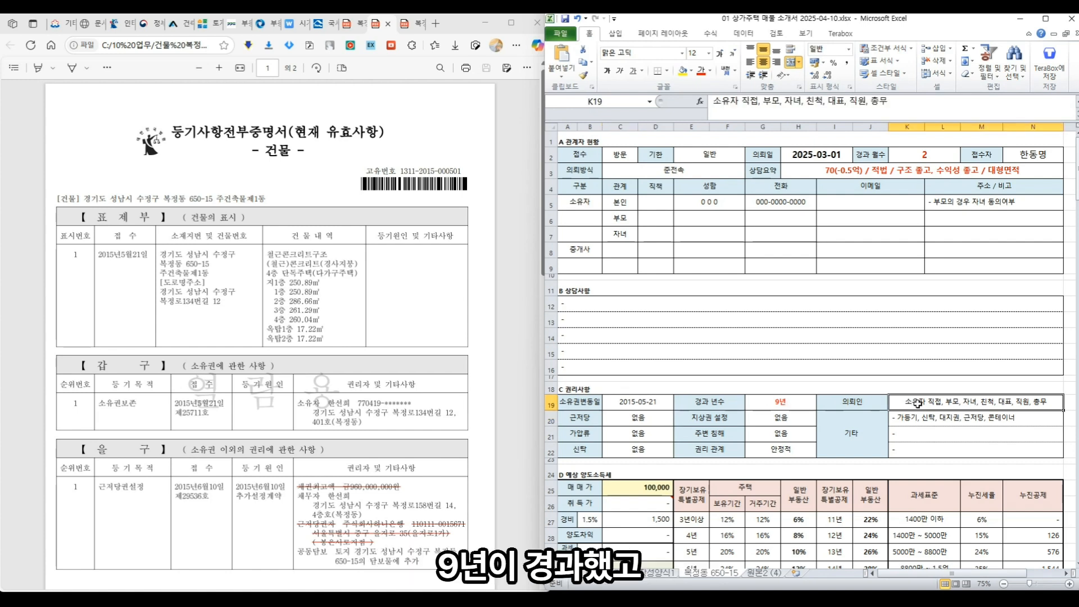
pyautogui.press('BackSpace')
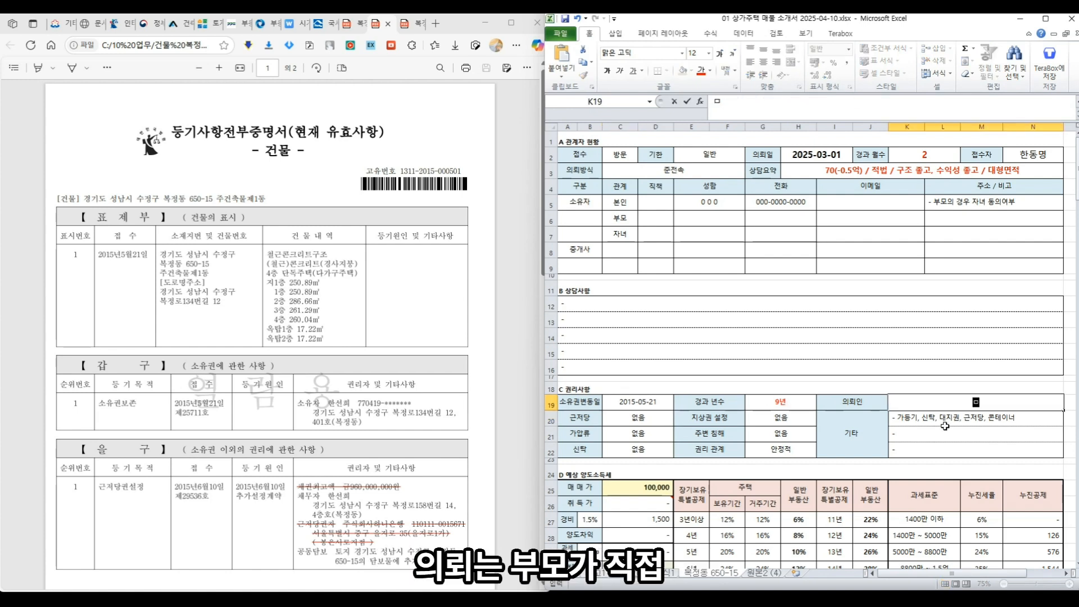
pyautogui.write('부모가 직접,')
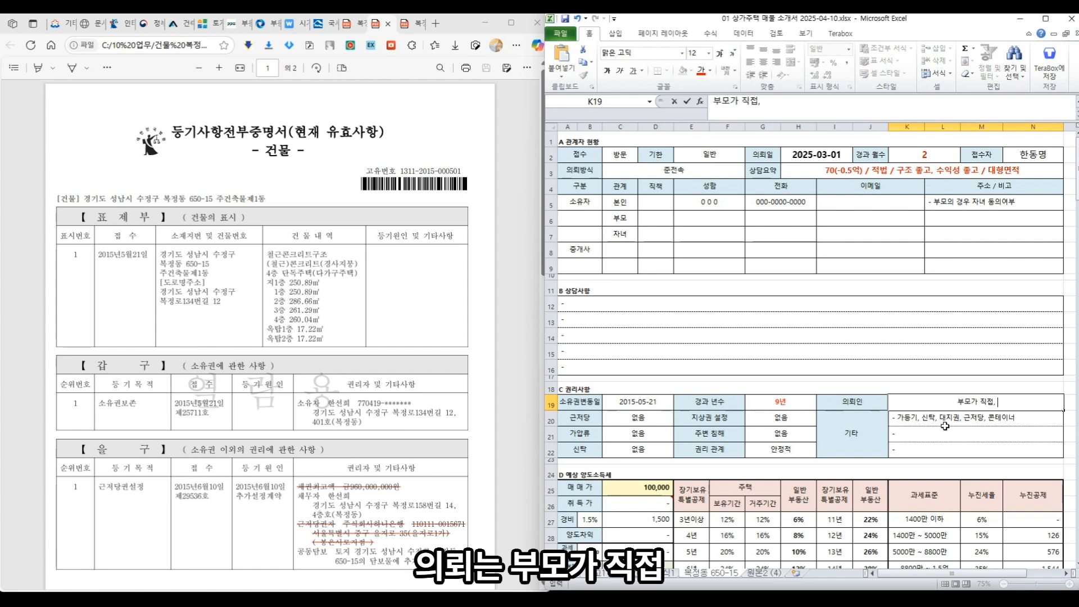
pyautogui.write(' 본인')
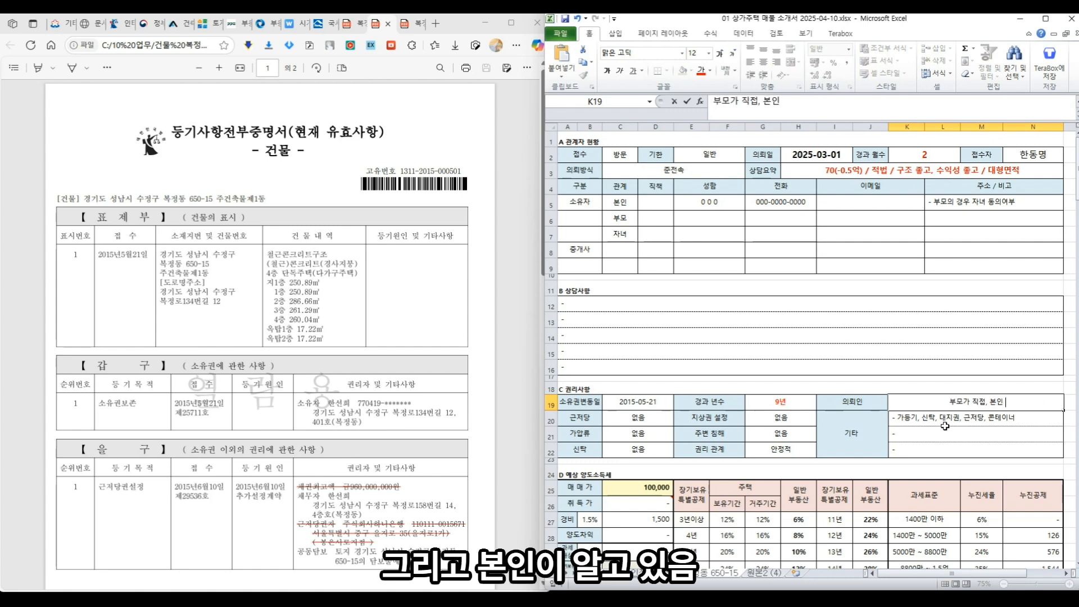
pyautogui.write('이 아ㄹ고 있음')
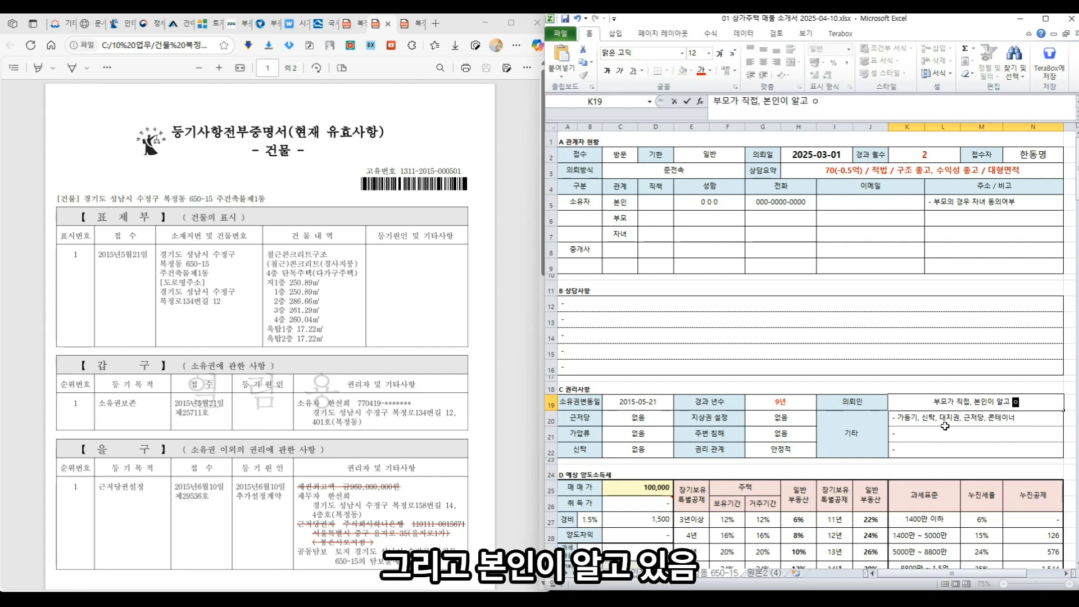
pyautogui.click(652, 419)
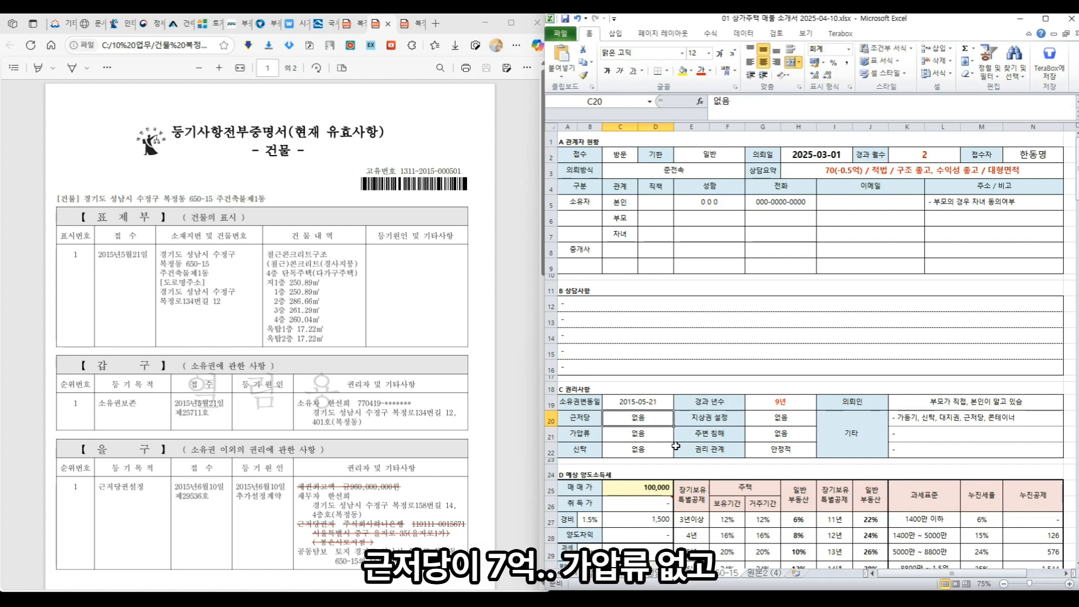
# - Enter mortgage 70000 and begin replacing the first 기타 note with 해당없음
pyautogui.write('70000')
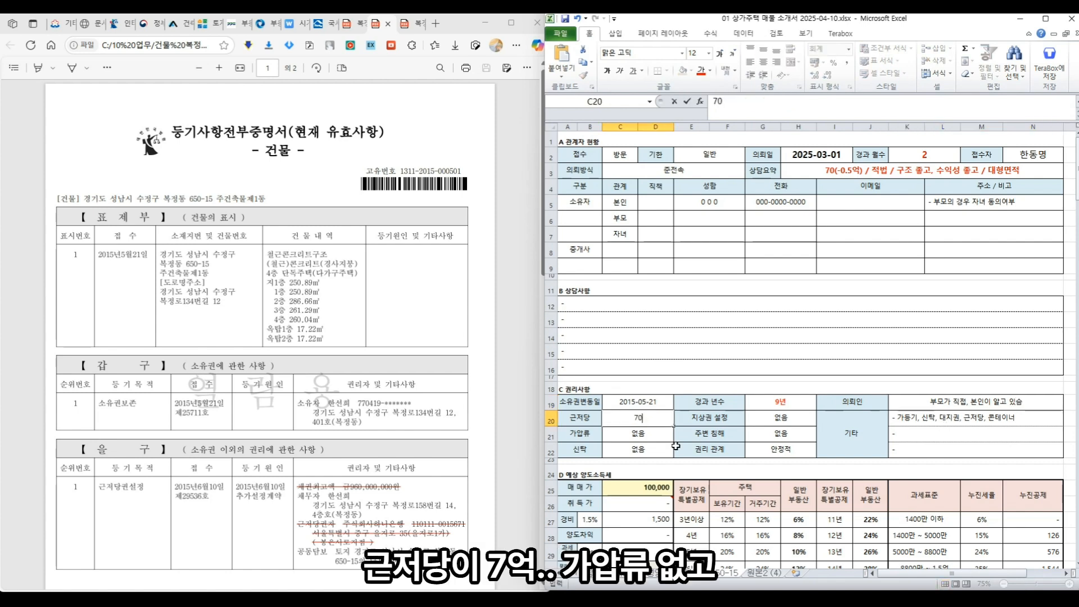
pyautogui.press('Return')
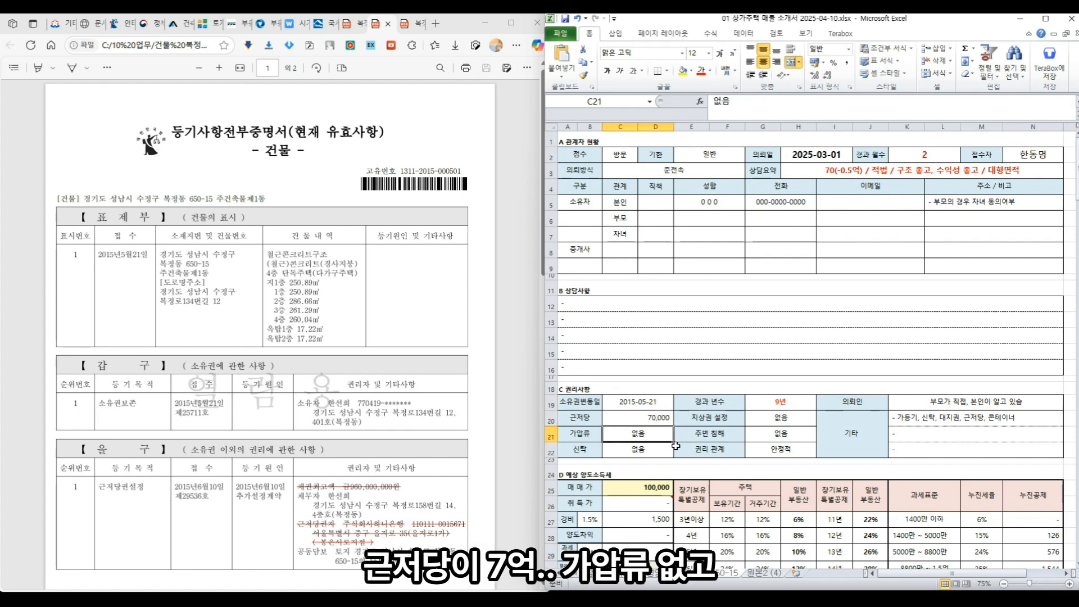
pyautogui.press('Down')
pyautogui.press('Right')
pyautogui.press('Right')
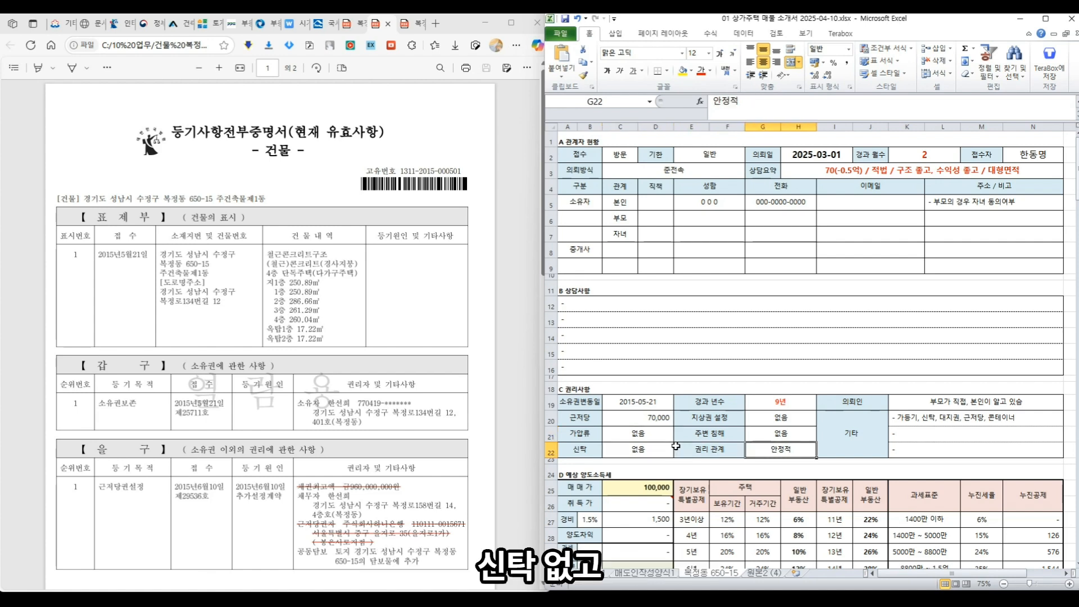
pyautogui.press('Up')
pyautogui.press('Up')
pyautogui.press('Down')
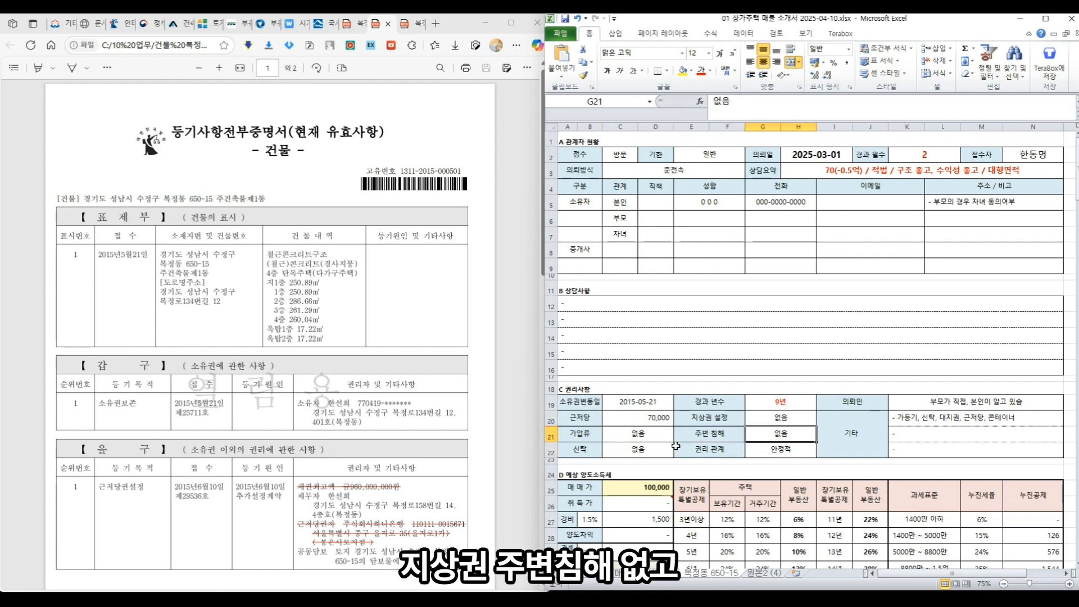
pyautogui.press('Down')
pyautogui.press('Right')
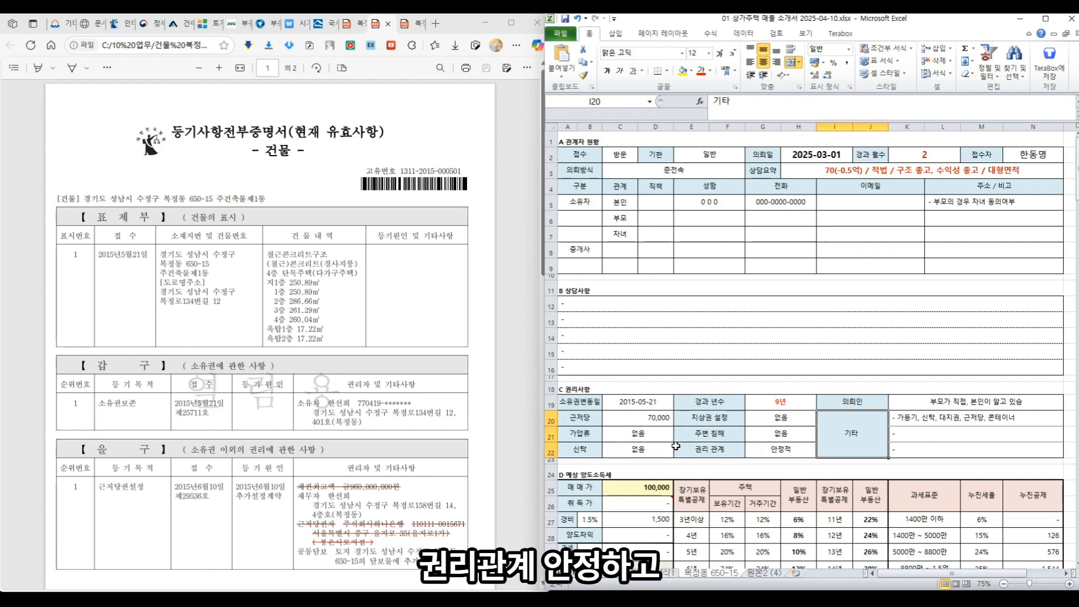
pyautogui.press('Right')
pyautogui.press('Up')
pyautogui.press('Up')
pyautogui.press('BackSpace')
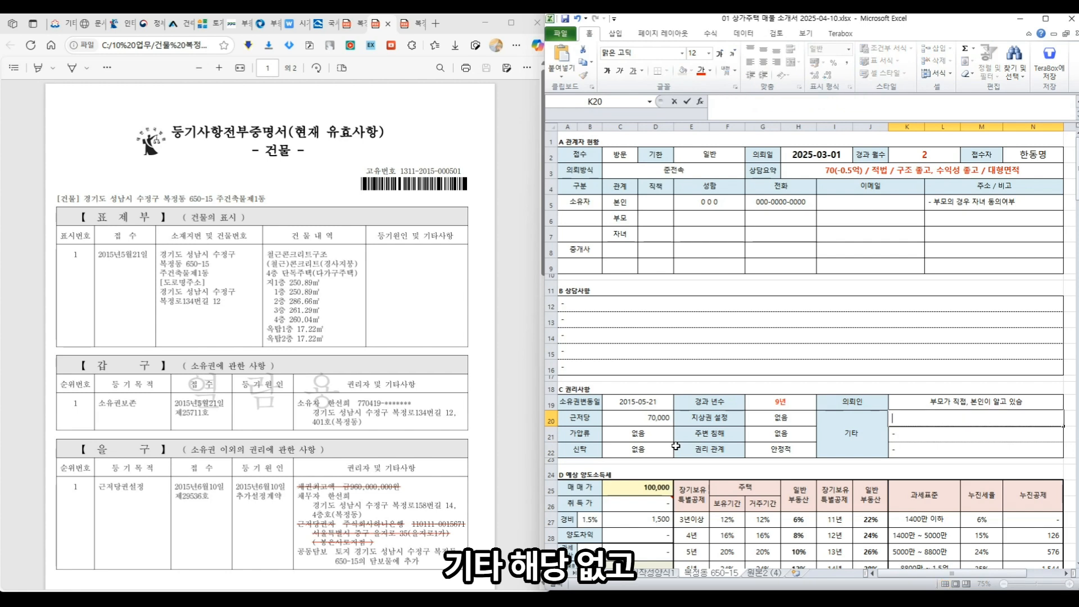
pyautogui.write('해당없고, 주변깨끗, 실내깨끗, 권리 안정')
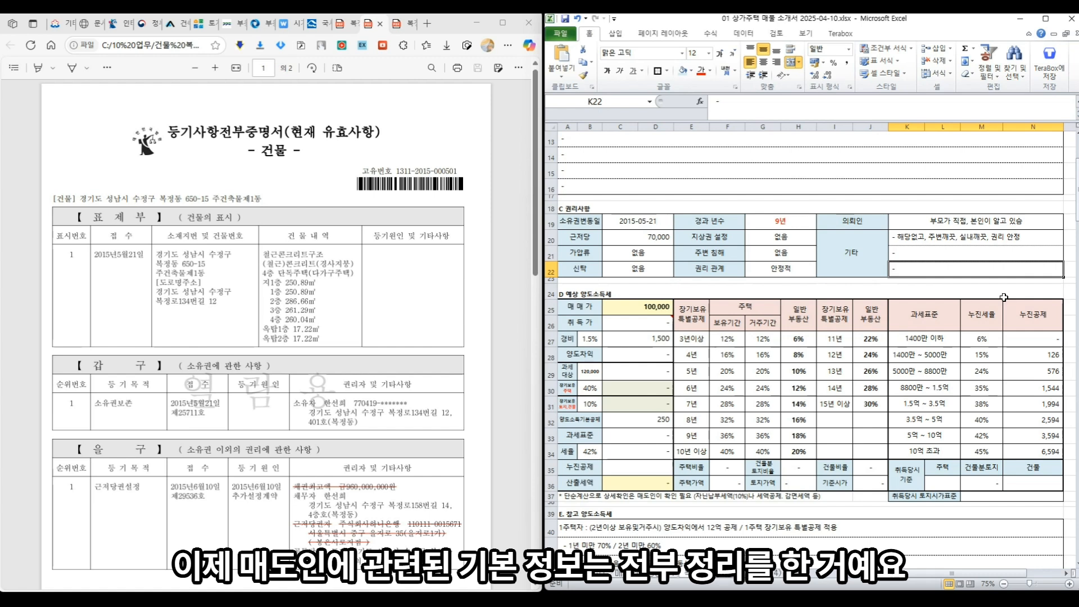
pyautogui.scroll(-1, 880, 227)
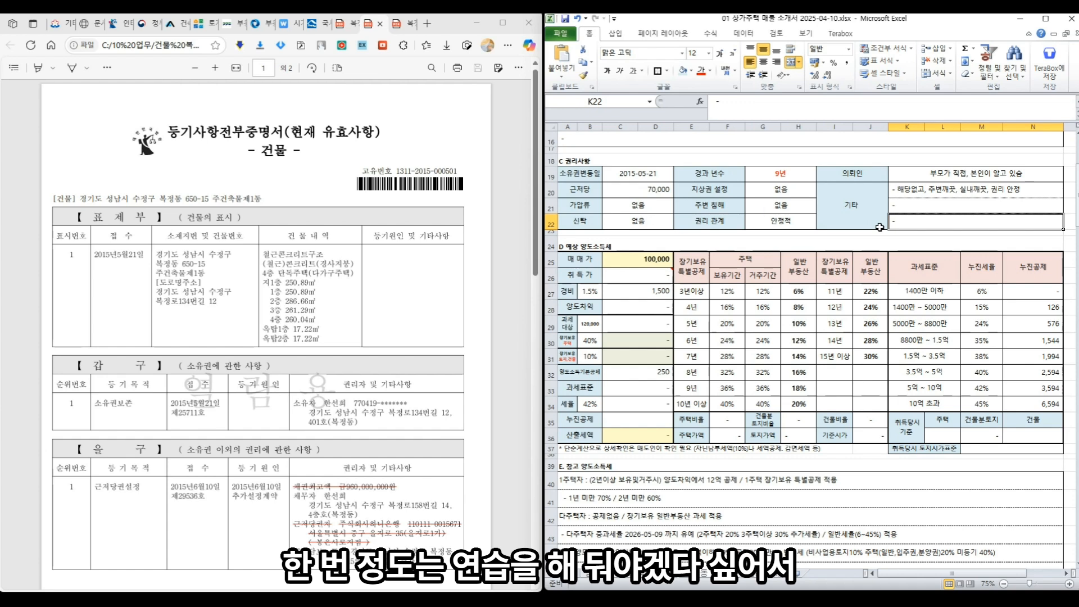
pyautogui.scroll(-1, 838, 207)
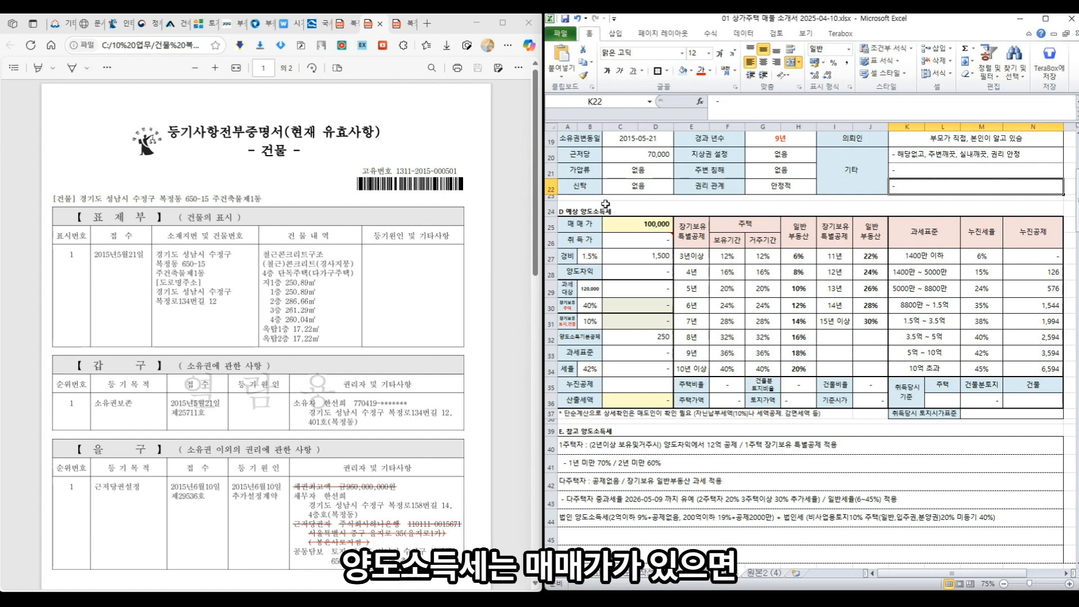
pyautogui.click(590, 220)
pyautogui.click(583, 241)
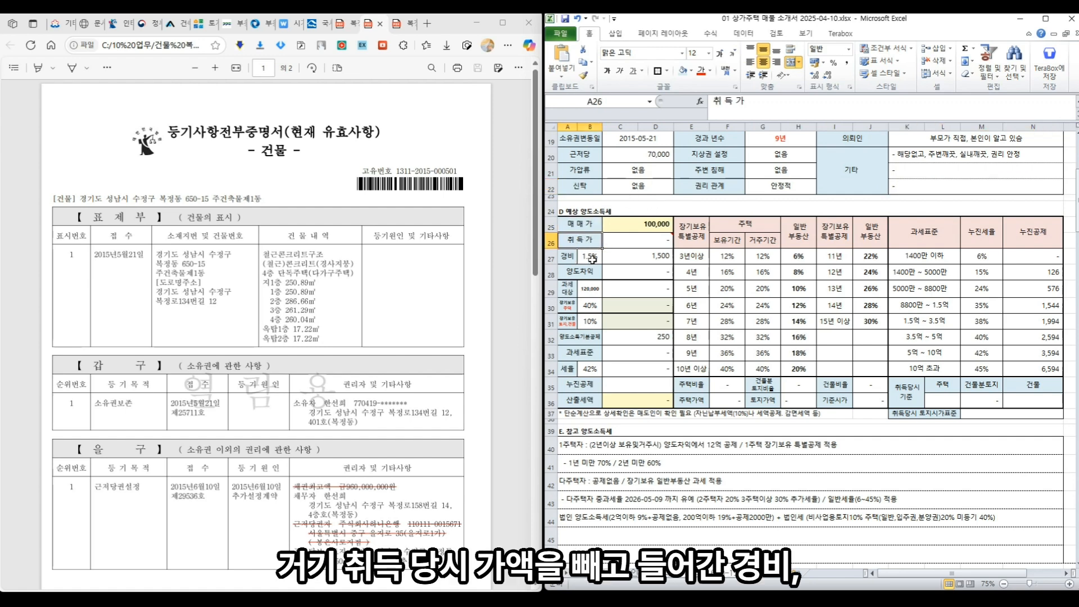
pyautogui.click(593, 259)
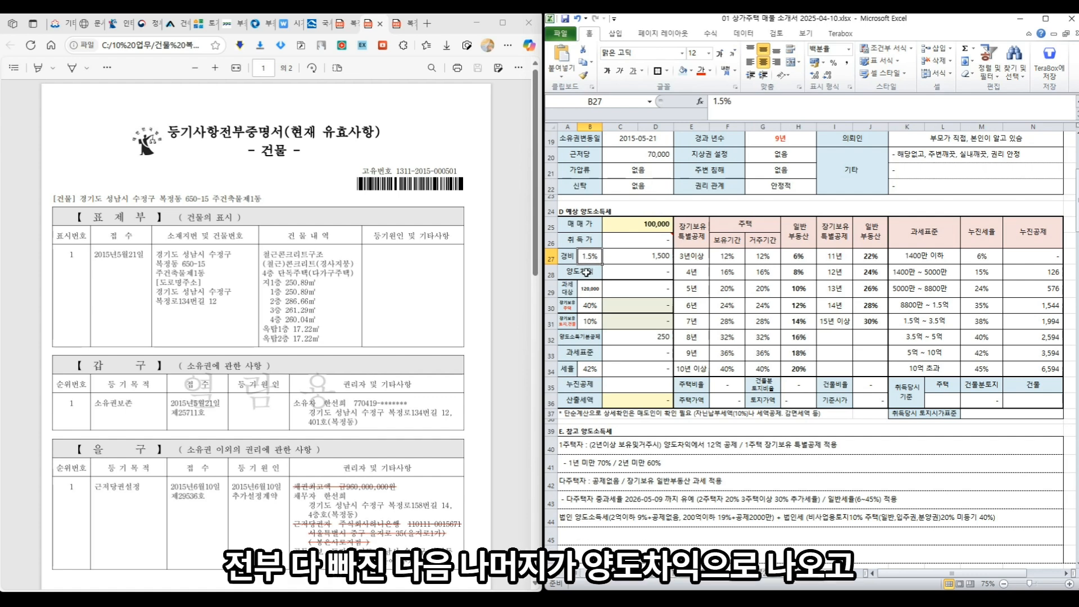
pyautogui.click(587, 272)
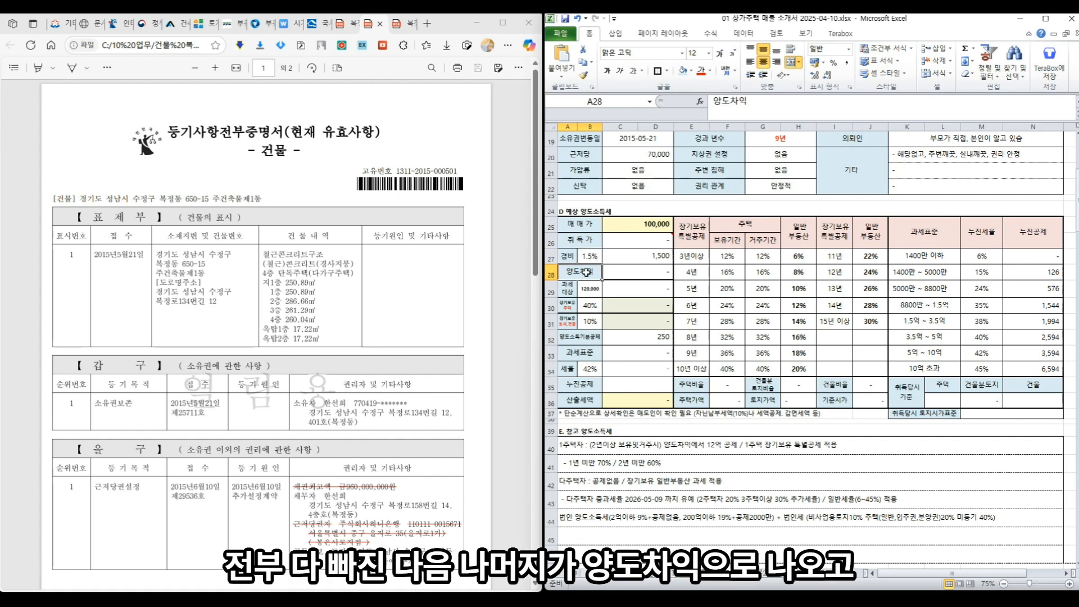
pyautogui.click(585, 304)
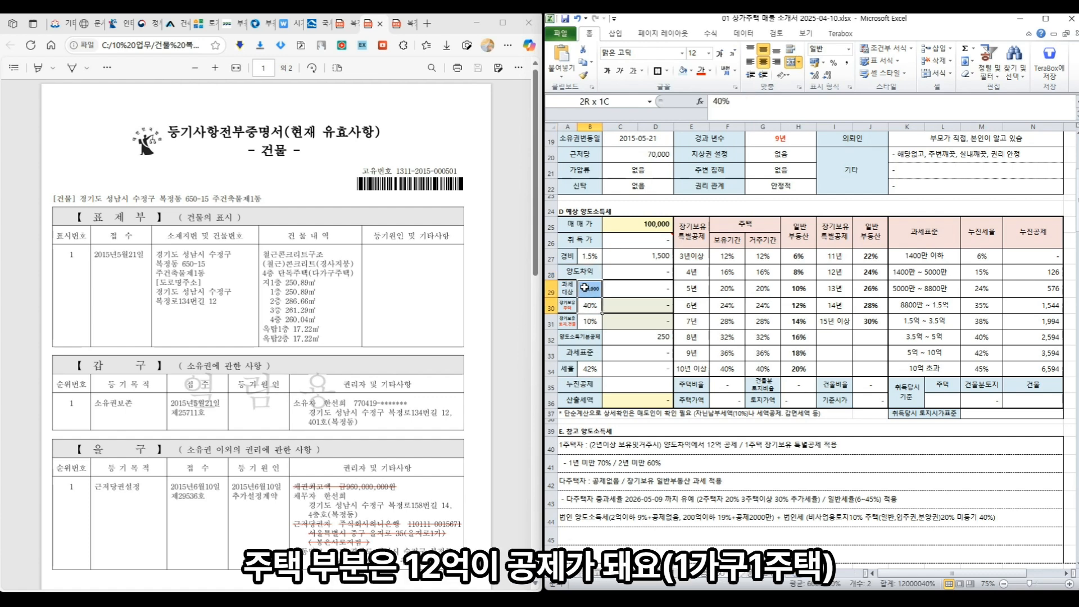
pyautogui.click(592, 287)
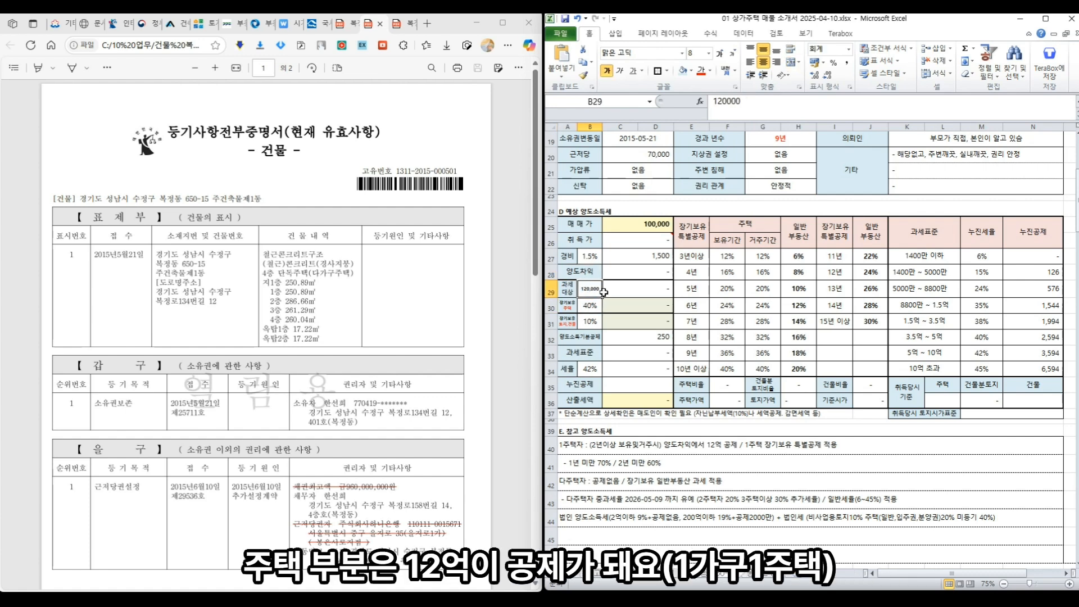
pyautogui.click(586, 325)
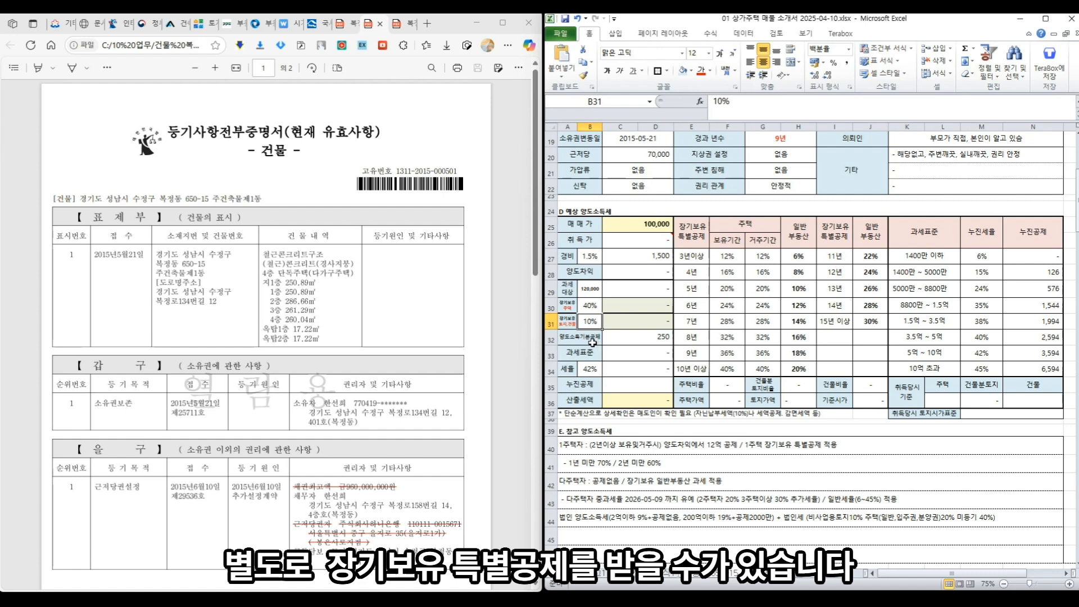
pyautogui.click(589, 339)
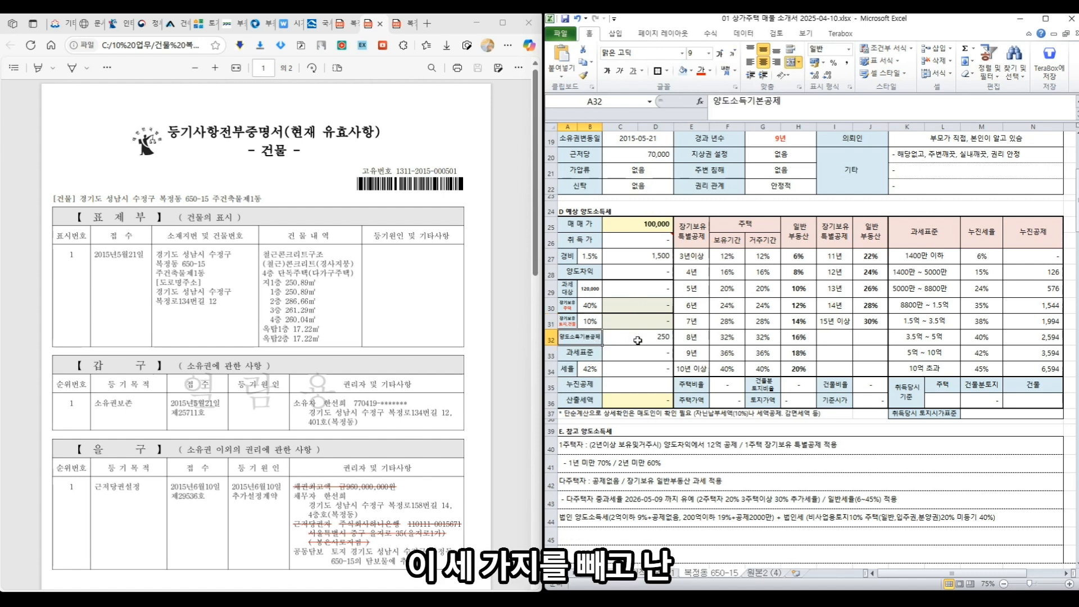
pyautogui.click(594, 352)
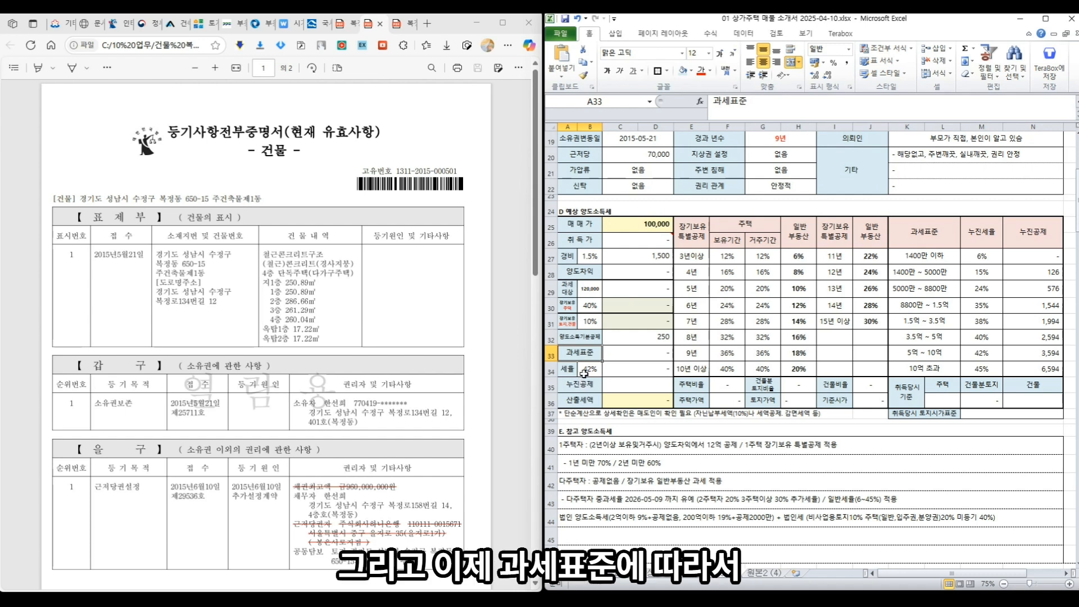
pyautogui.click(588, 371)
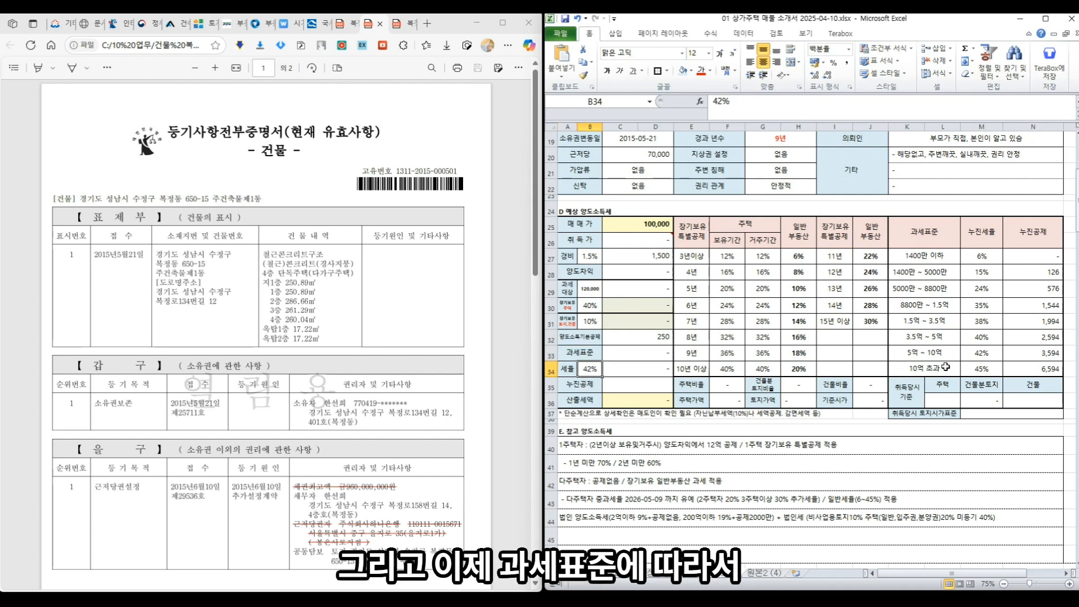
pyautogui.click(591, 385)
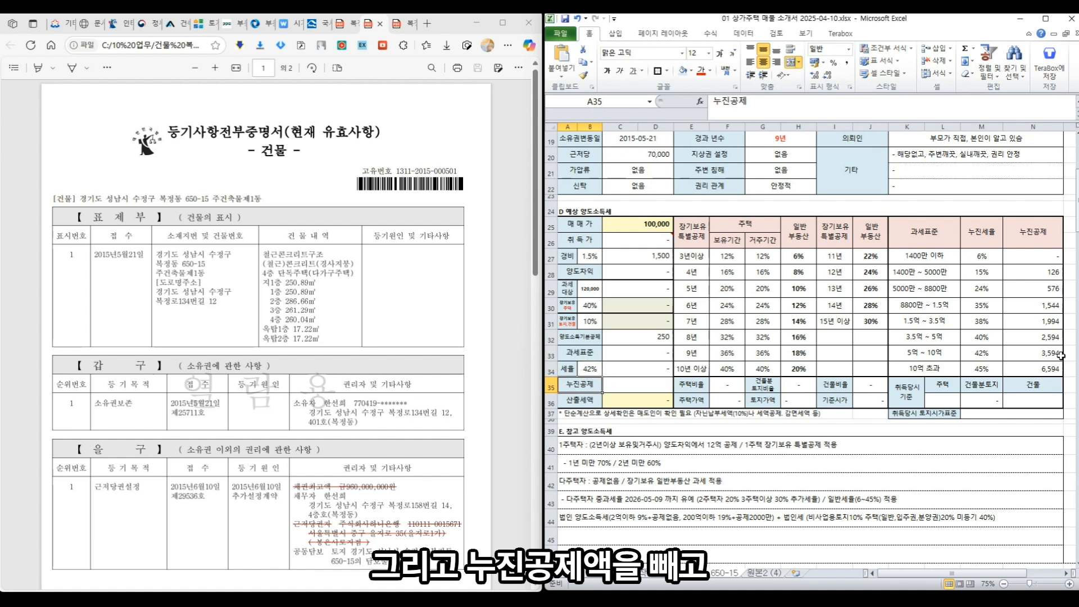
pyautogui.click(586, 401)
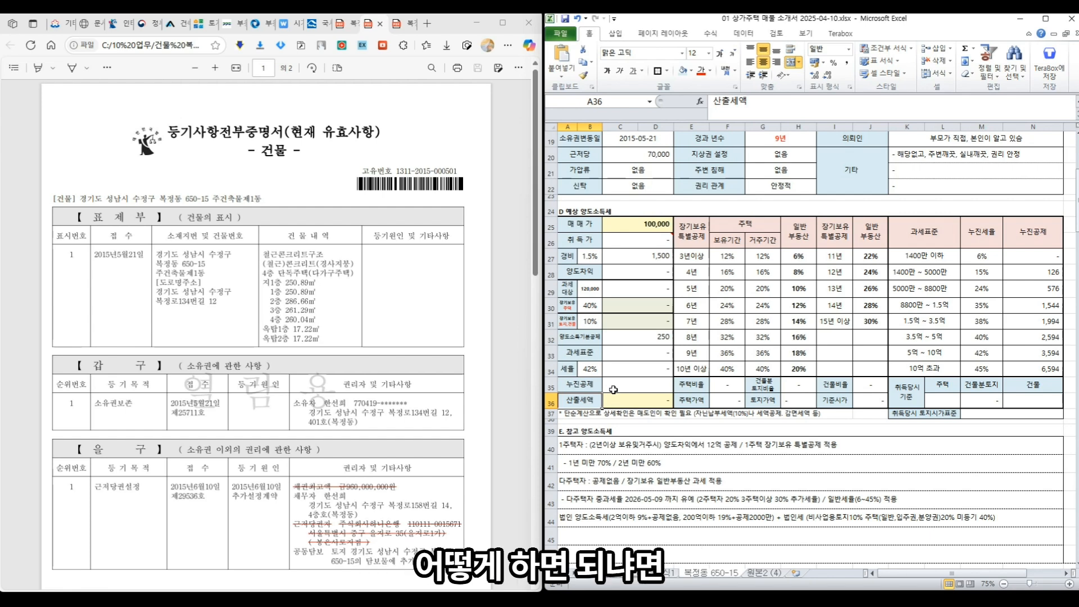
pyautogui.click(944, 399)
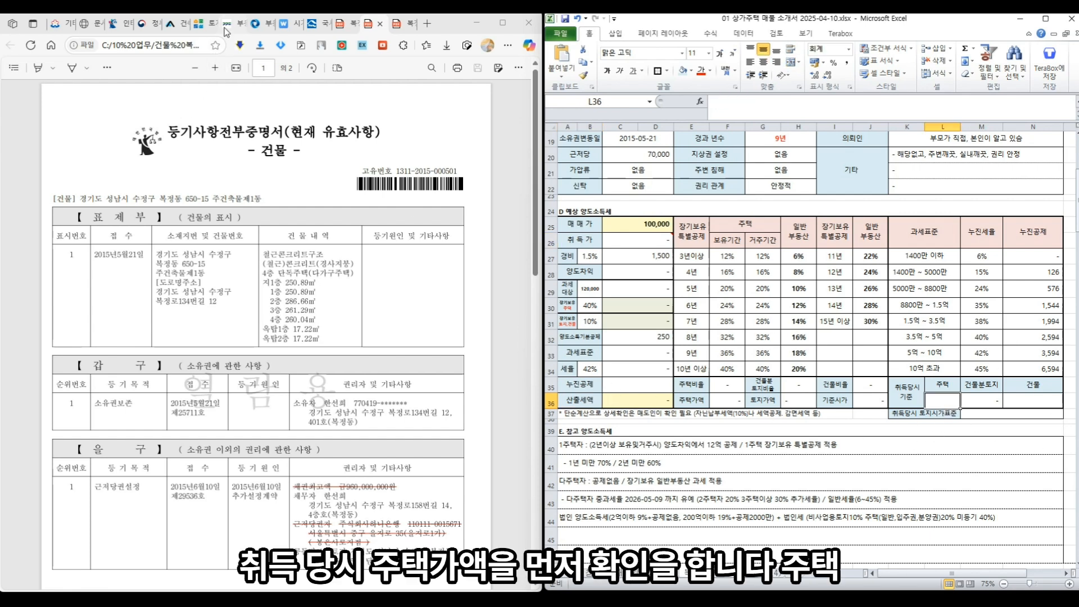
pyautogui.click(254, 25)
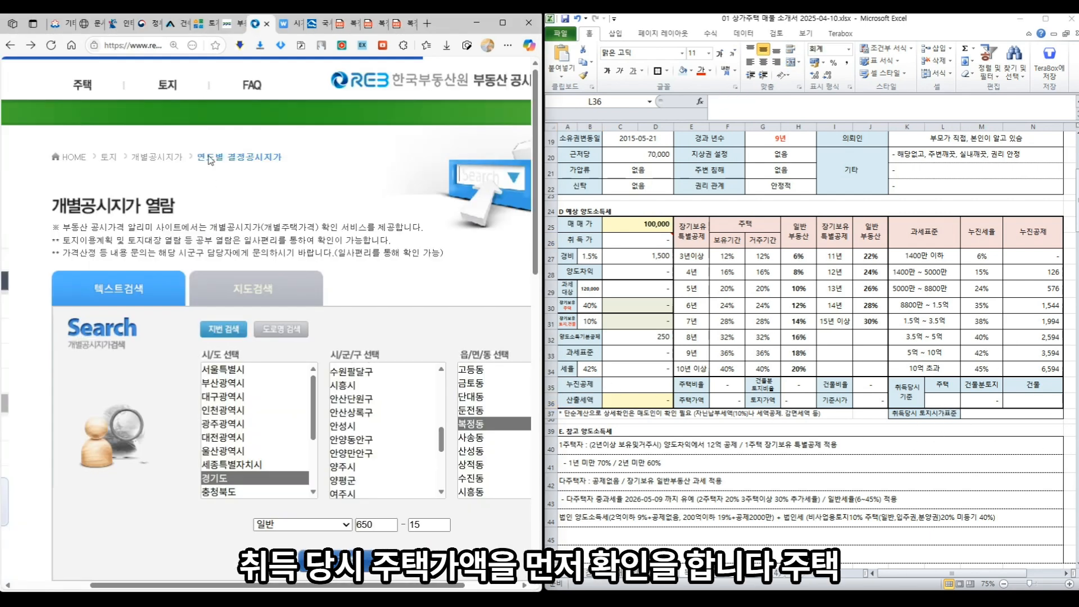
pyautogui.click(101, 84)
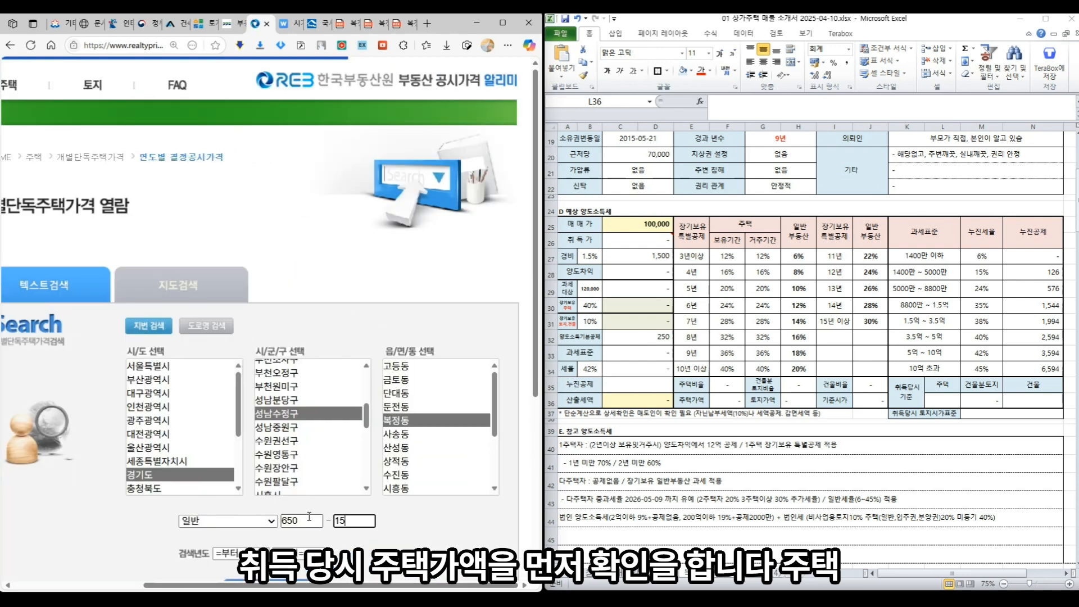
pyautogui.scroll(-3, 287, 415)
pyautogui.click(271, 418)
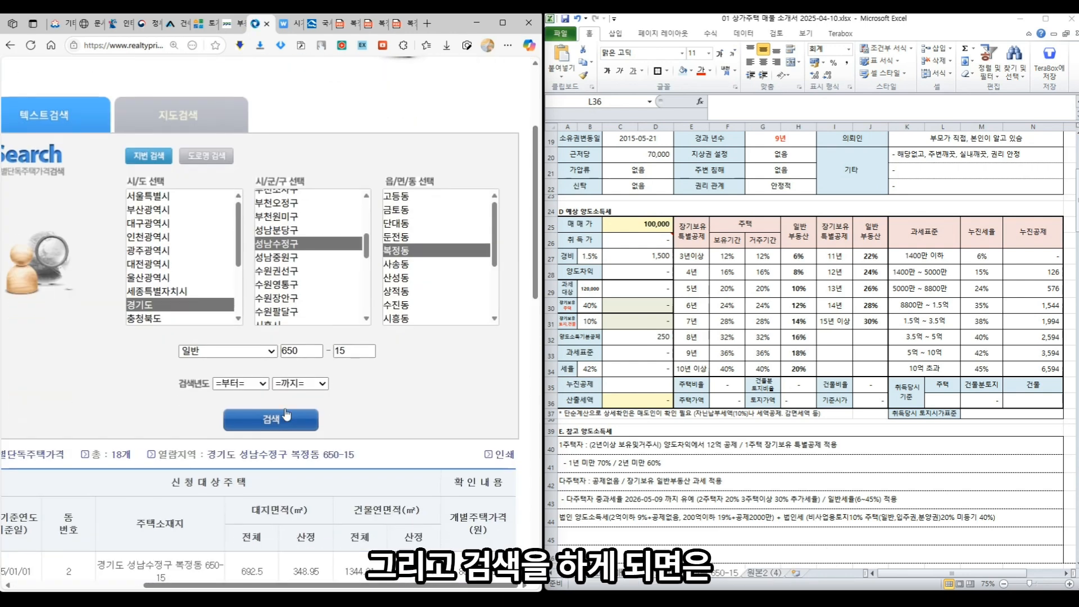
pyautogui.scroll(-2, 283, 408)
pyautogui.moveTo(214, 590); pyautogui.dragTo(196, 590)
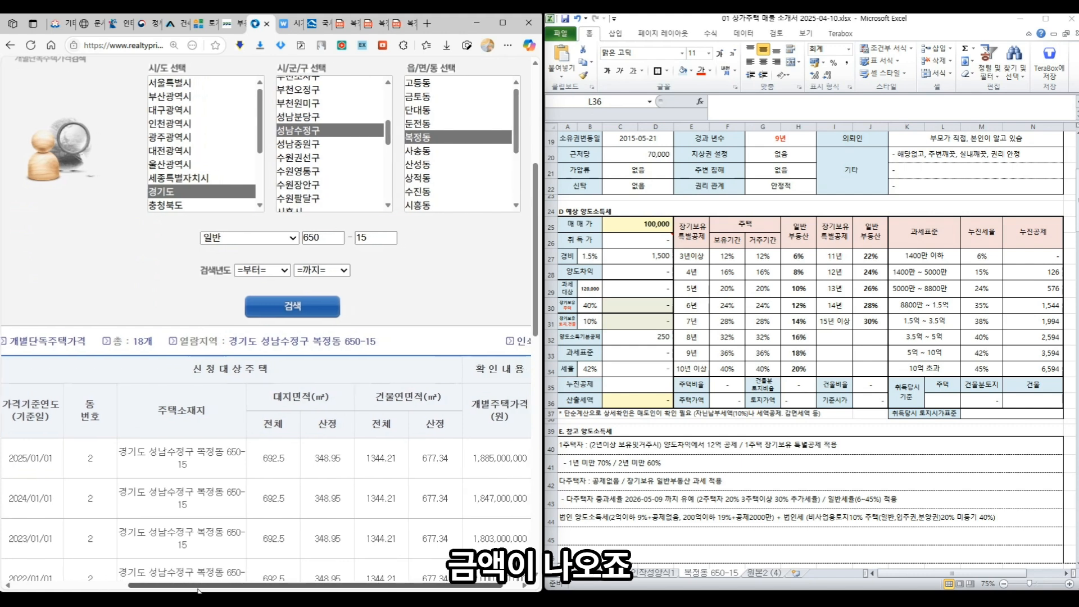
pyautogui.scroll(-5, 139, 431)
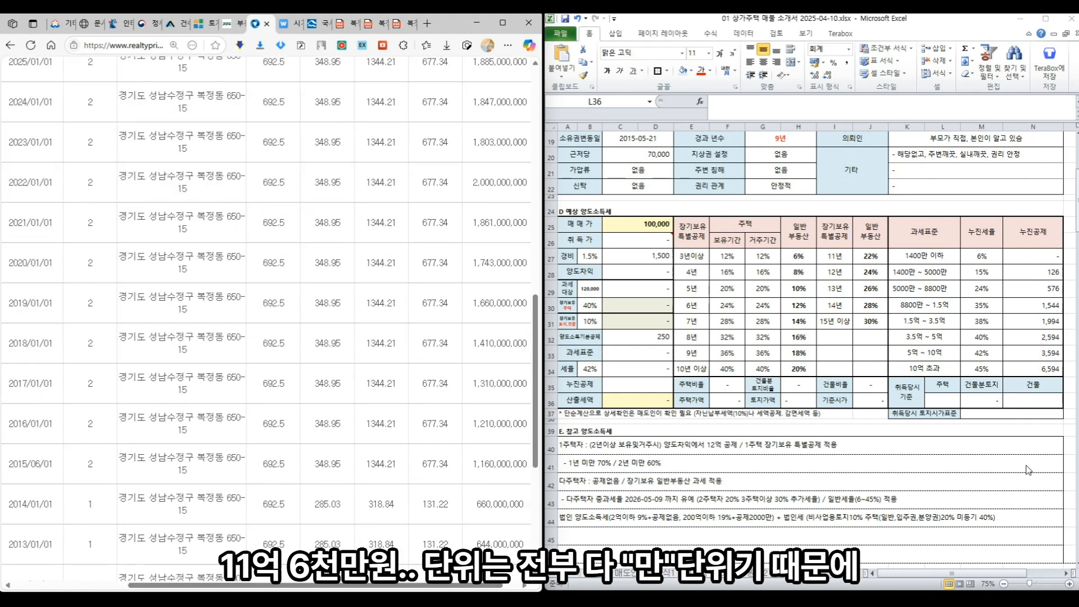
# - Enter 116,000 as the acquisition-time house price in L36
pyautogui.click(940, 401)
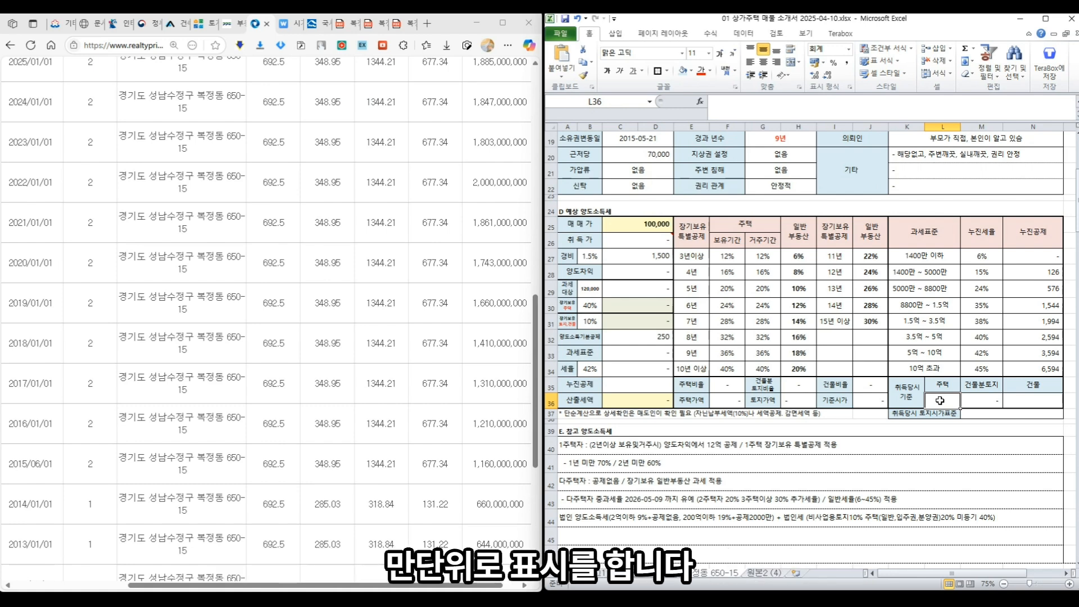
pyautogui.write('41')
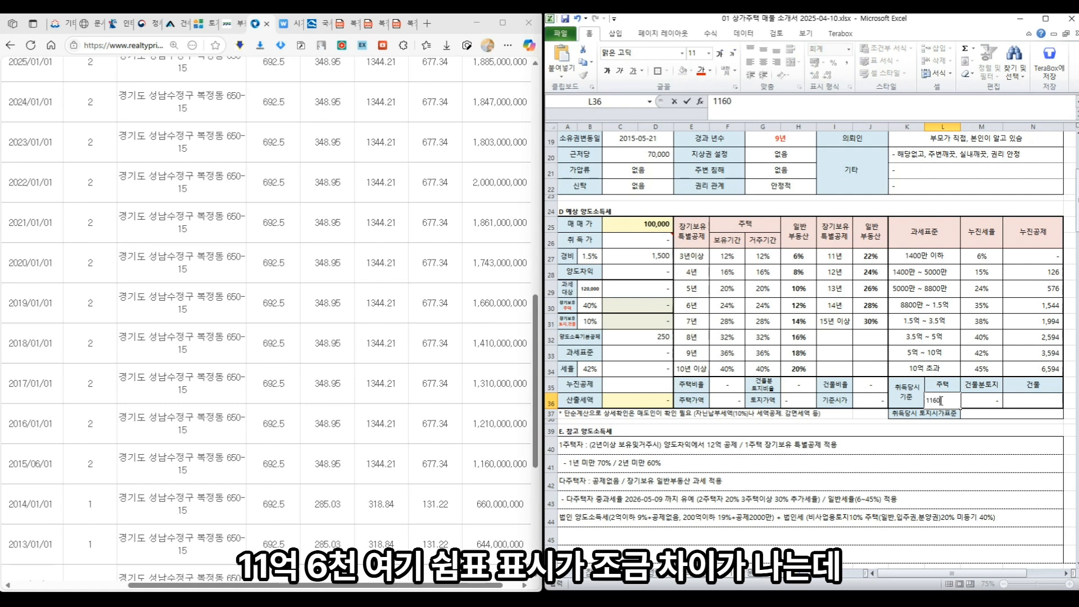
pyautogui.press('Return')
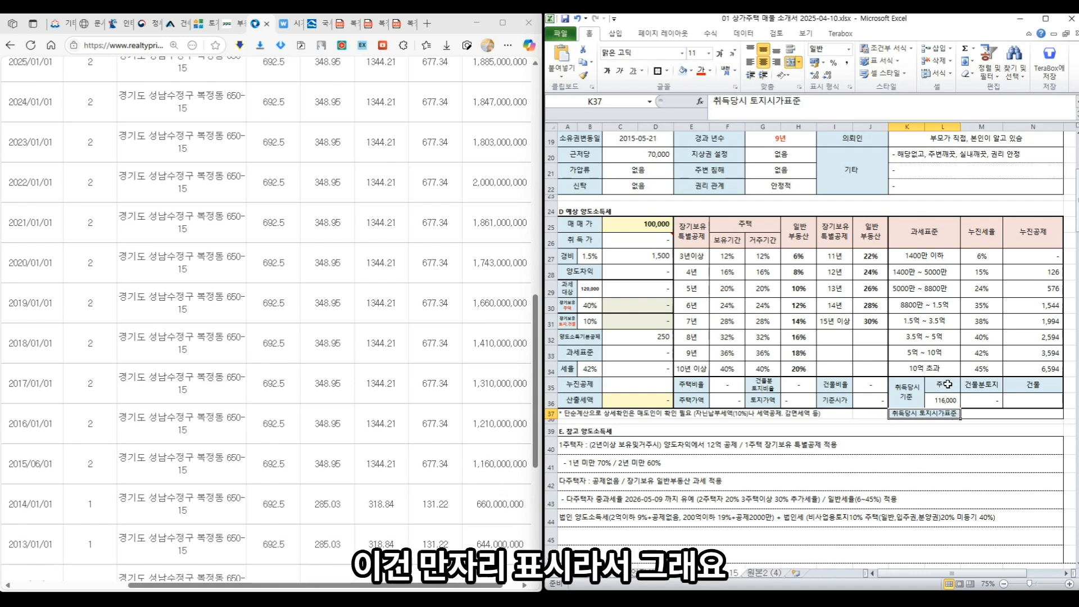
# - Enter the house standard price 188,500 in the 매물 소개서 form
pyautogui.click(944, 443)
pyautogui.scroll(-10, 944, 443)
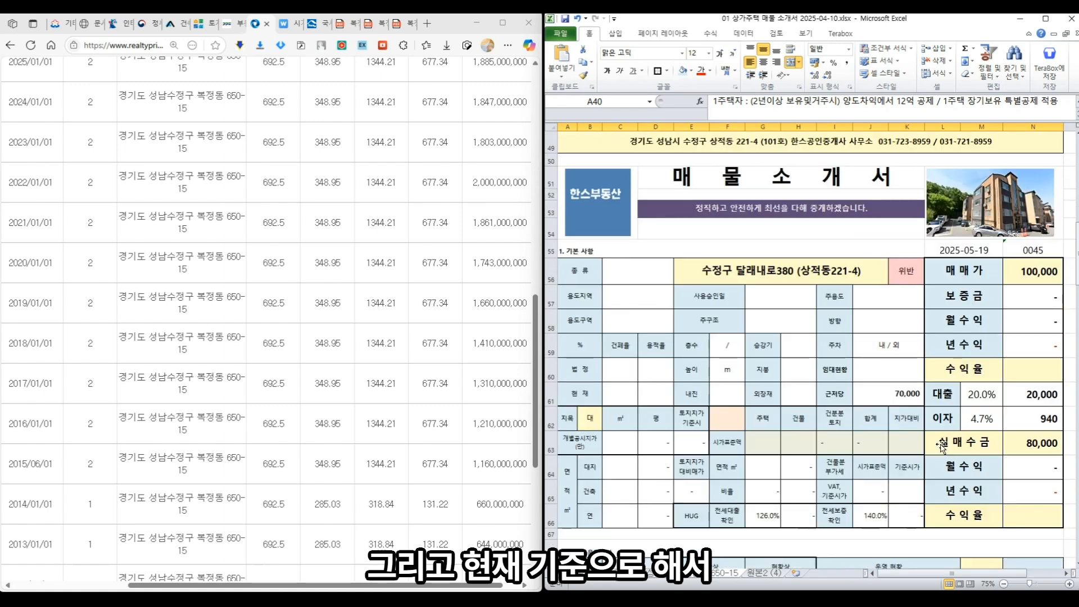
pyautogui.click(753, 437)
pyautogui.click(275, 340)
pyautogui.scroll(8, 275, 340)
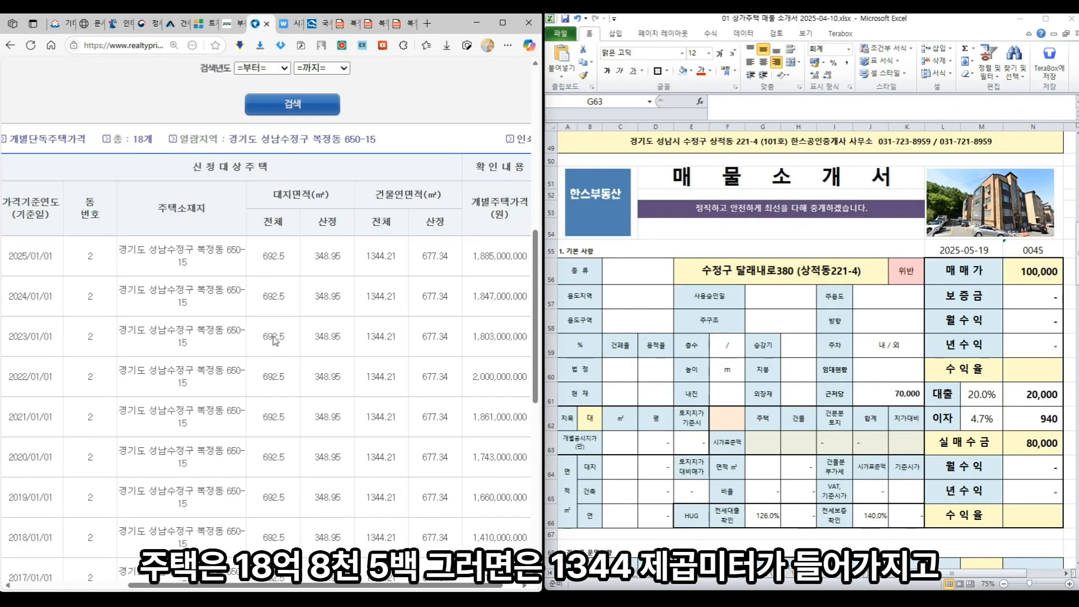
pyautogui.scroll(-2, 419, 396)
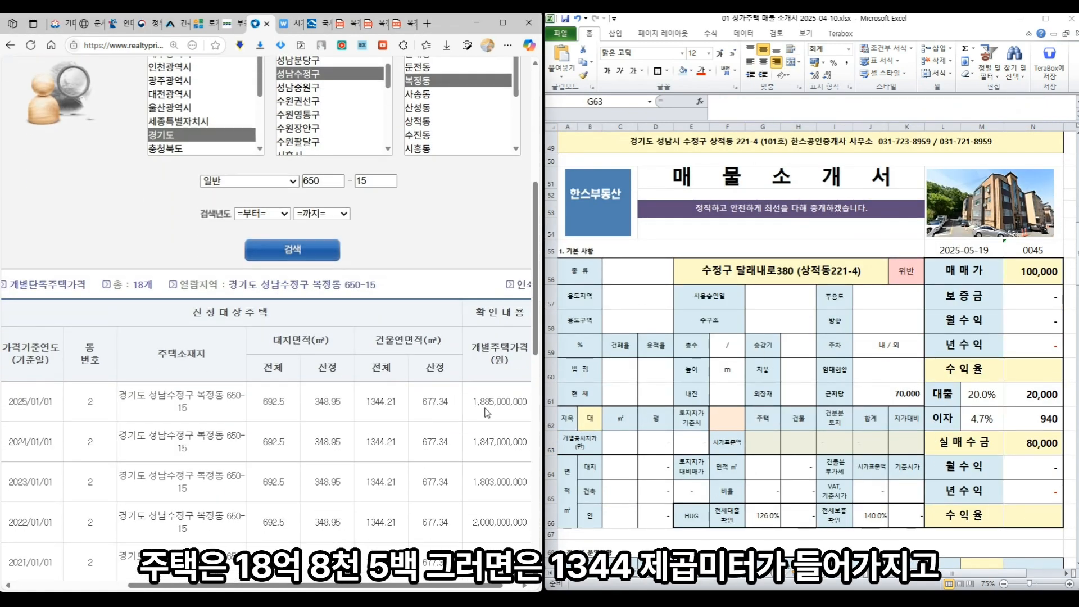
pyautogui.click(757, 436)
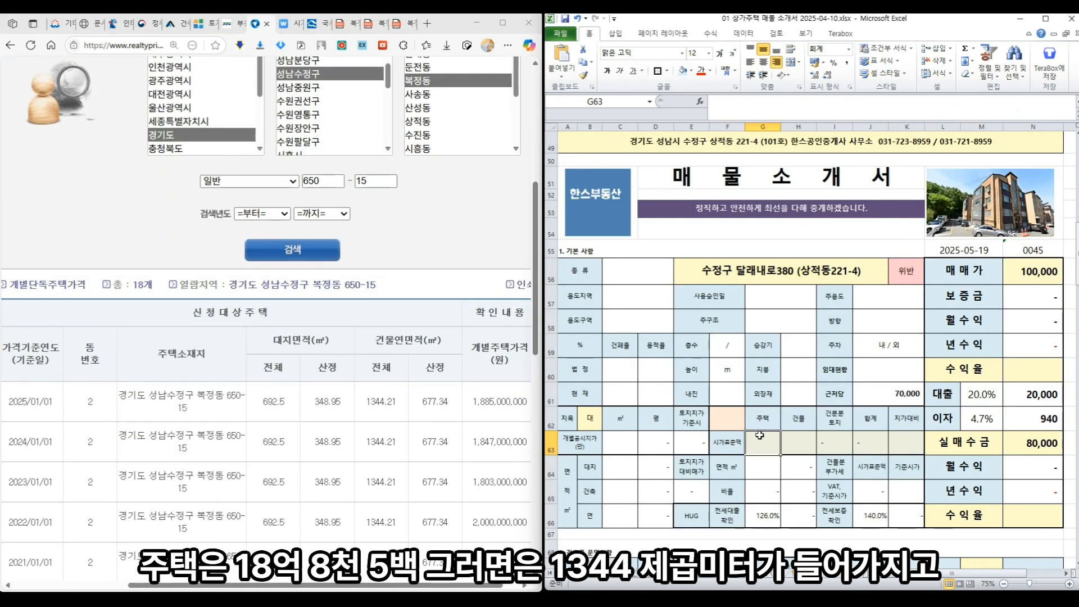
pyautogui.write('188500')
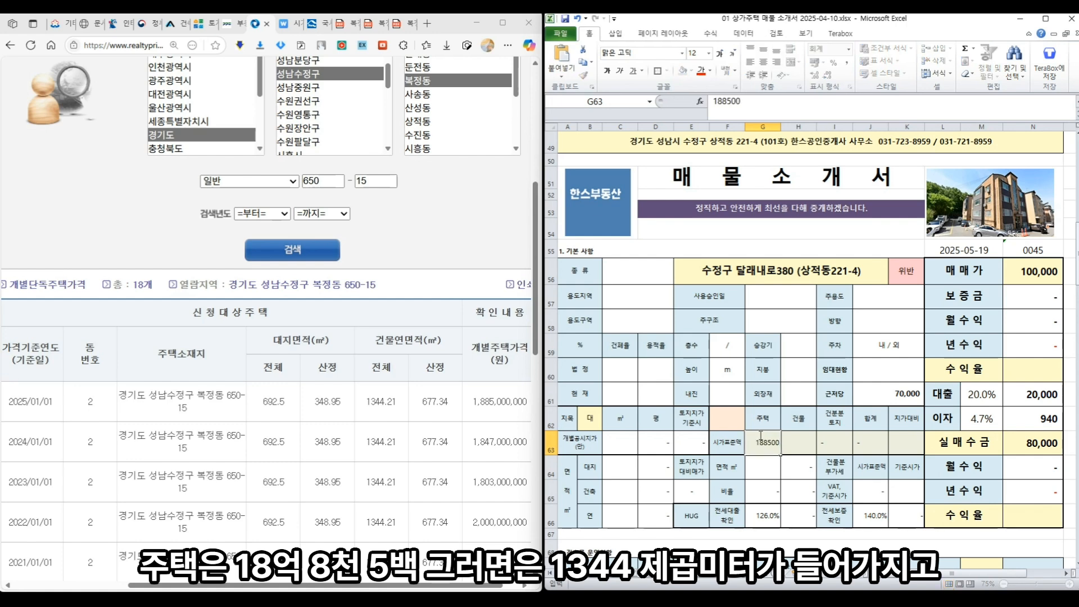
pyautogui.press('Return')
# - Enter the total area 1,344.21 and house area 677.34 m², giving a 50.4% / 49.6% split
pyautogui.click(728, 418)
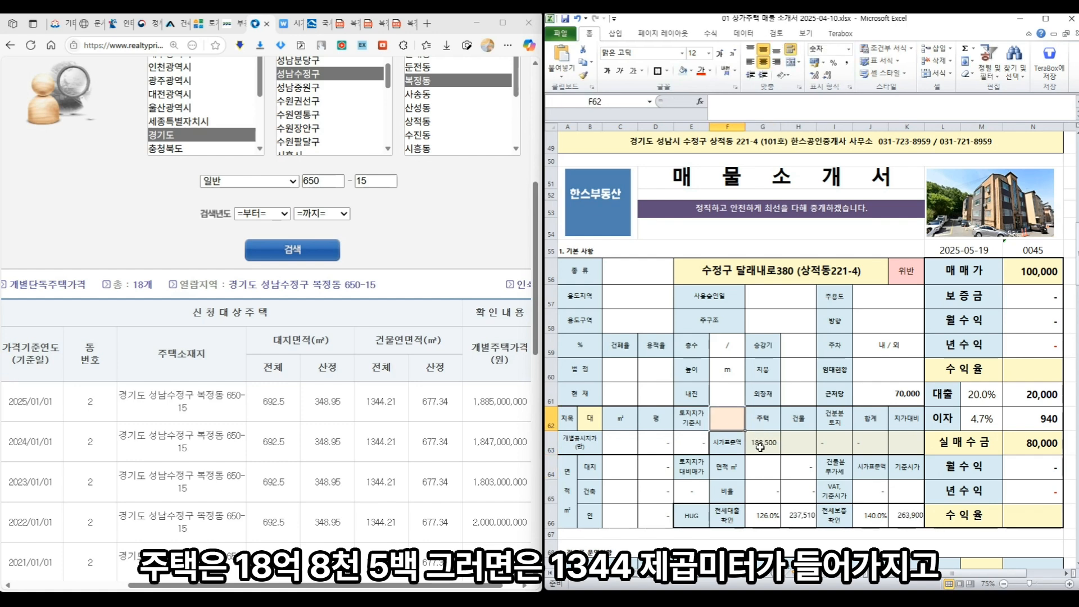
pyautogui.write('1344')
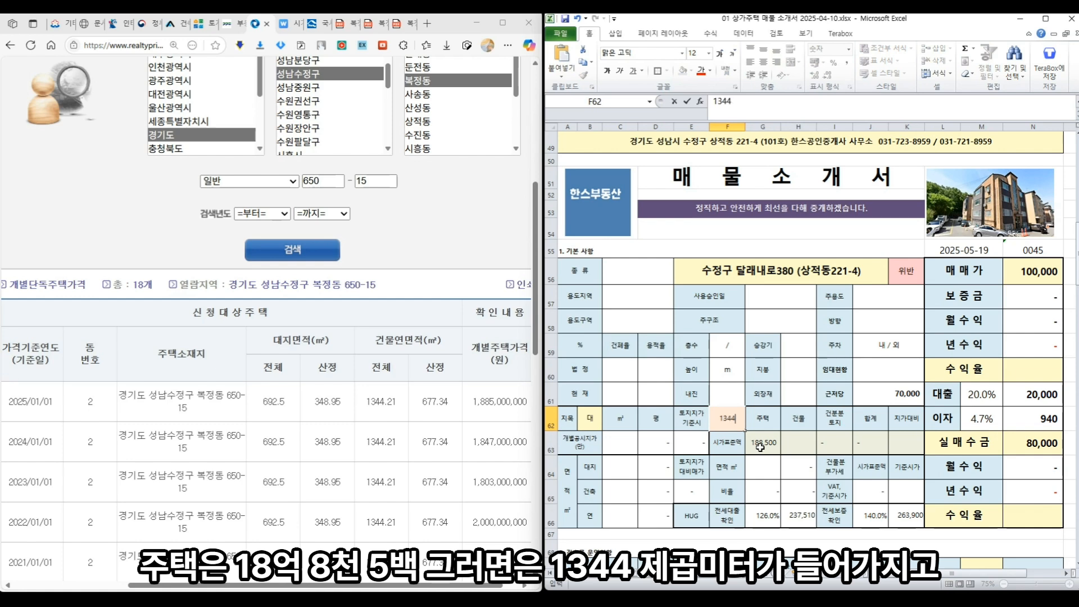
pyautogui.write('.21')
pyautogui.press('Return')
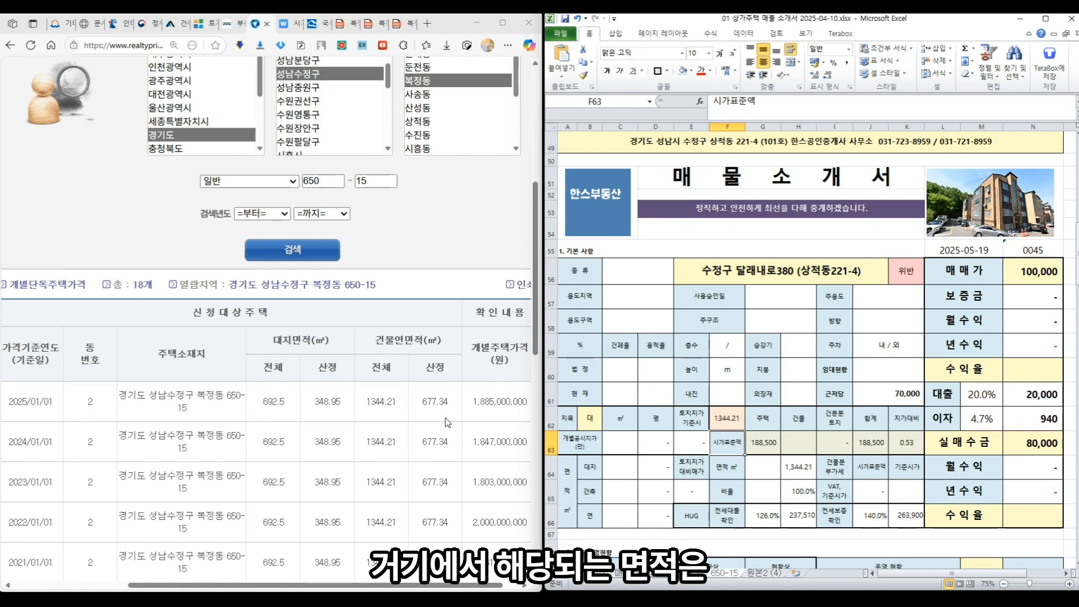
pyautogui.click(767, 471)
pyautogui.write('6')
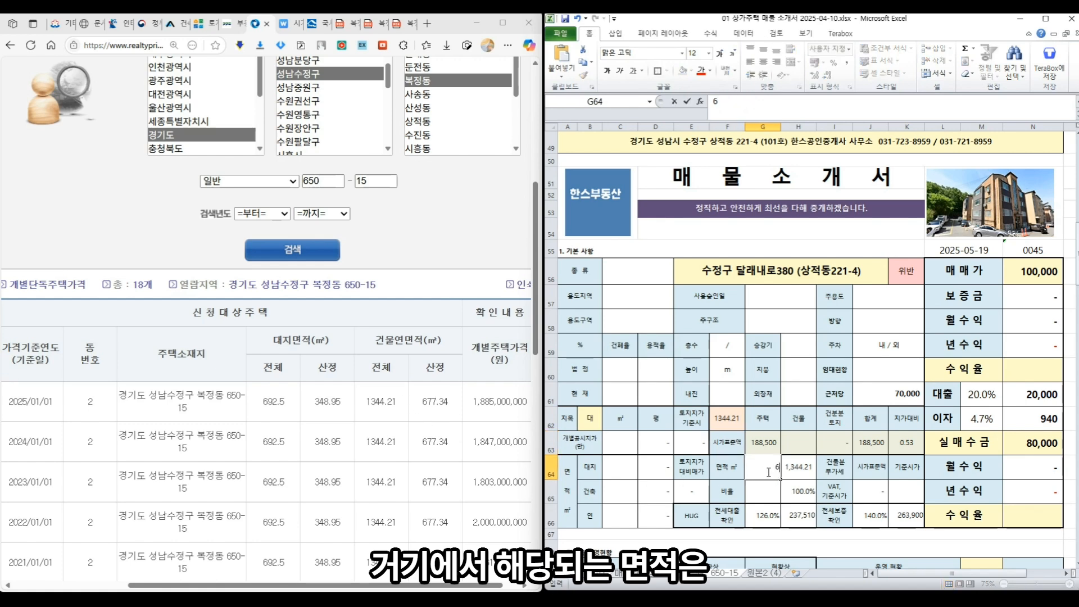
pyautogui.write('77.34')
pyautogui.press('Return')
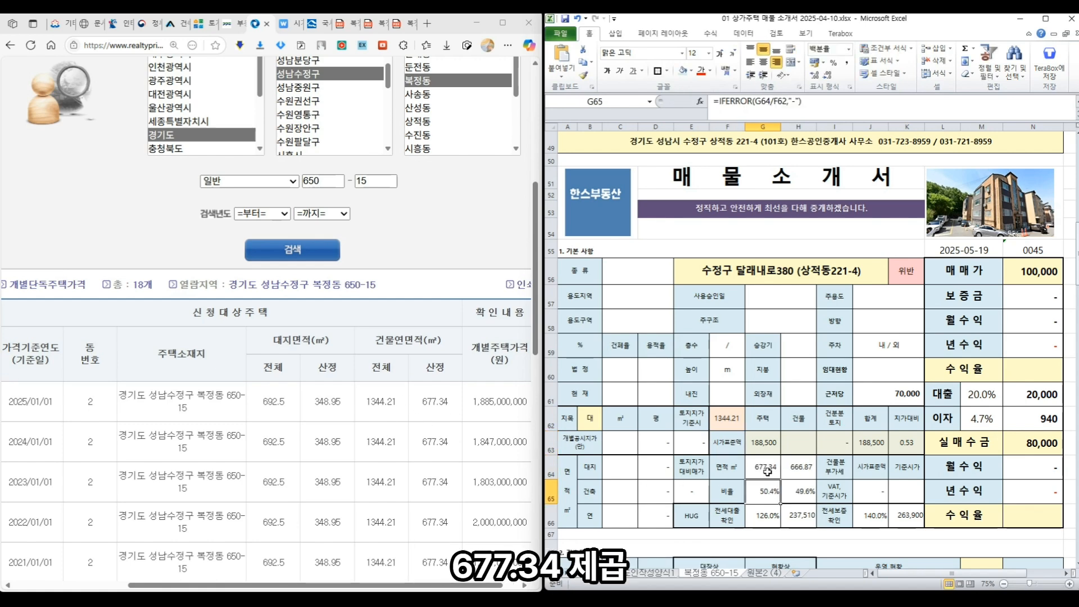
pyautogui.scroll(8, 828, 333)
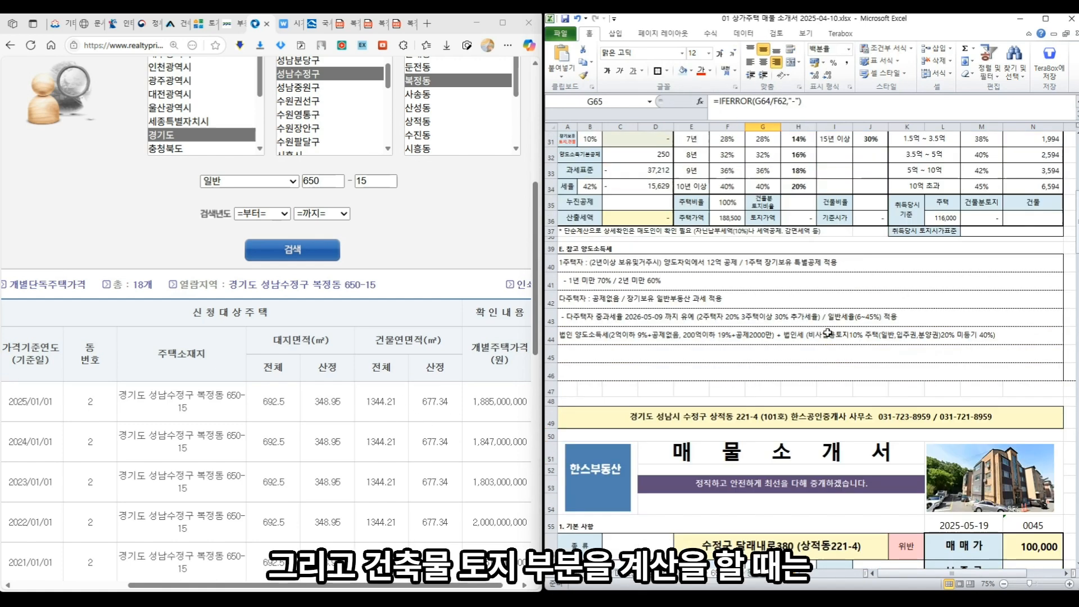
# - Look up the individual land price for 경기도 on the price lookup site
pyautogui.click(967, 315)
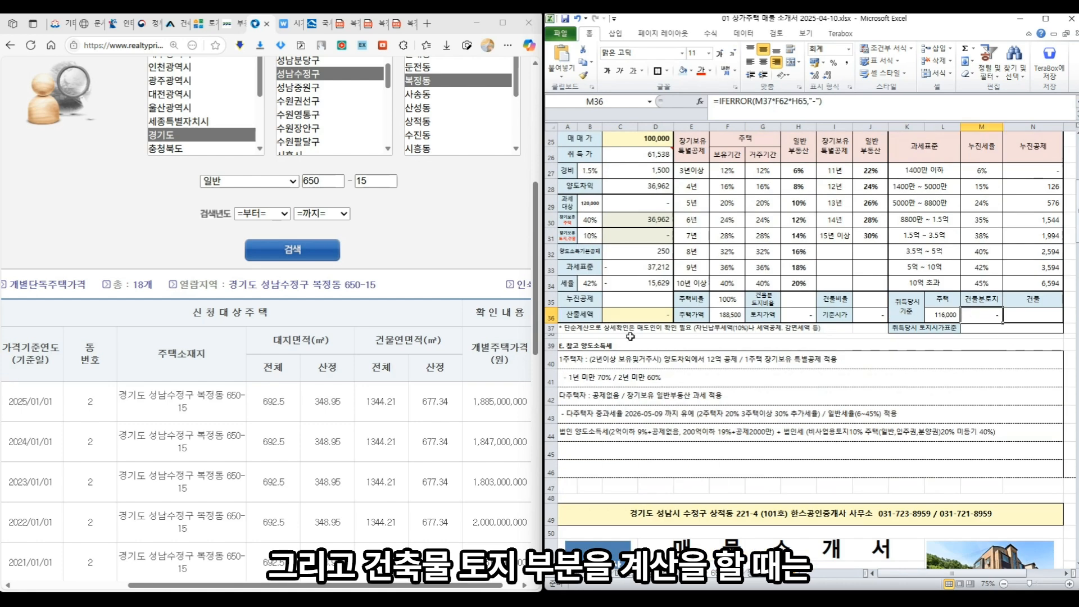
pyautogui.click(397, 235)
pyautogui.scroll(6, 397, 234)
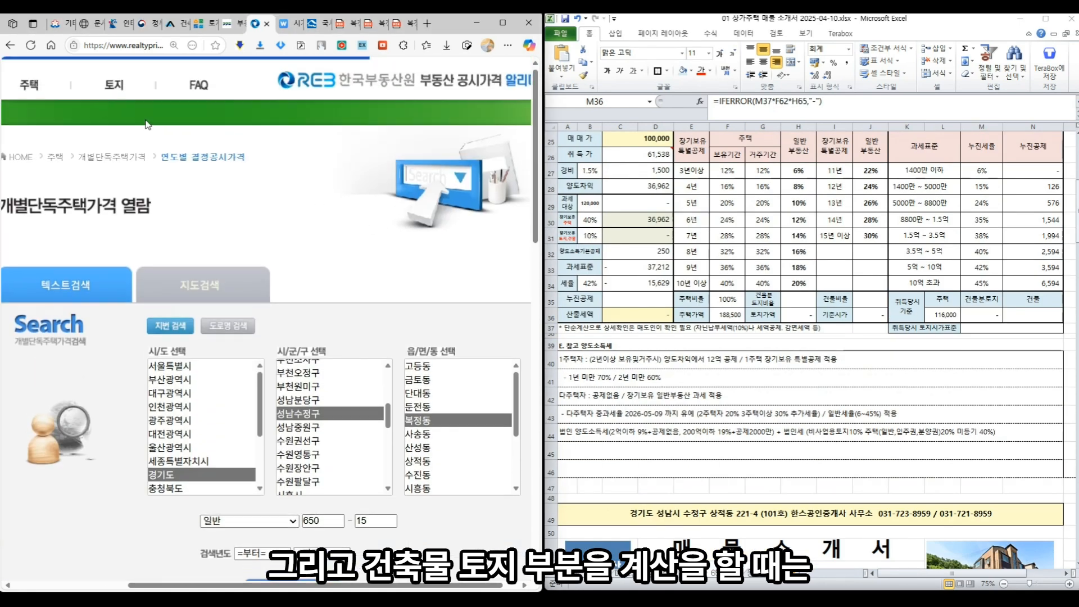
pyautogui.click(109, 93)
pyautogui.scroll(-3, 220, 438)
pyautogui.click(341, 309)
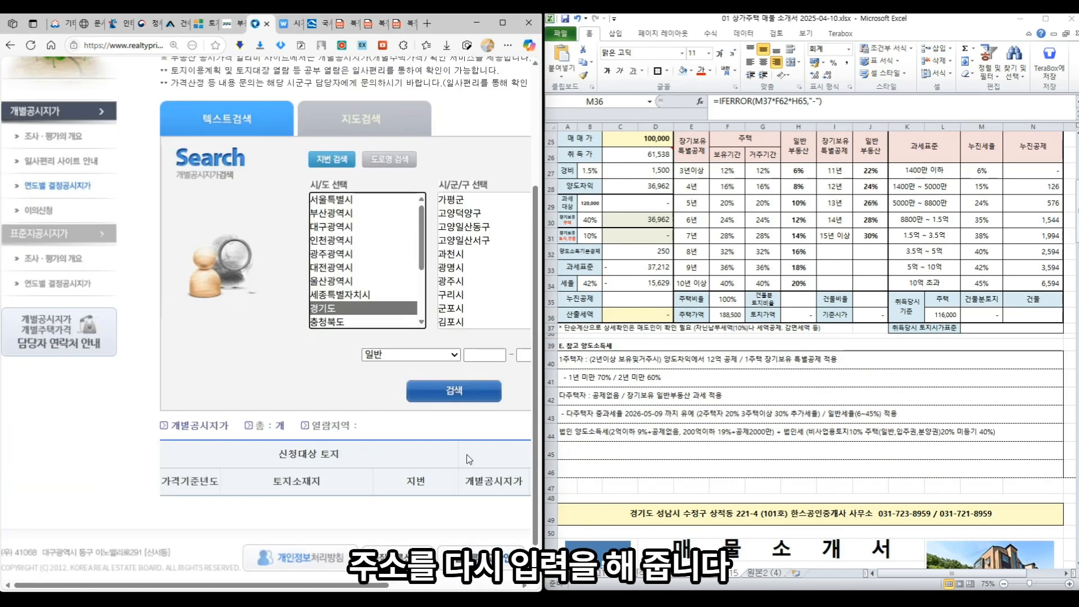
pyautogui.moveTo(392, 587); pyautogui.dragTo(410, 587)
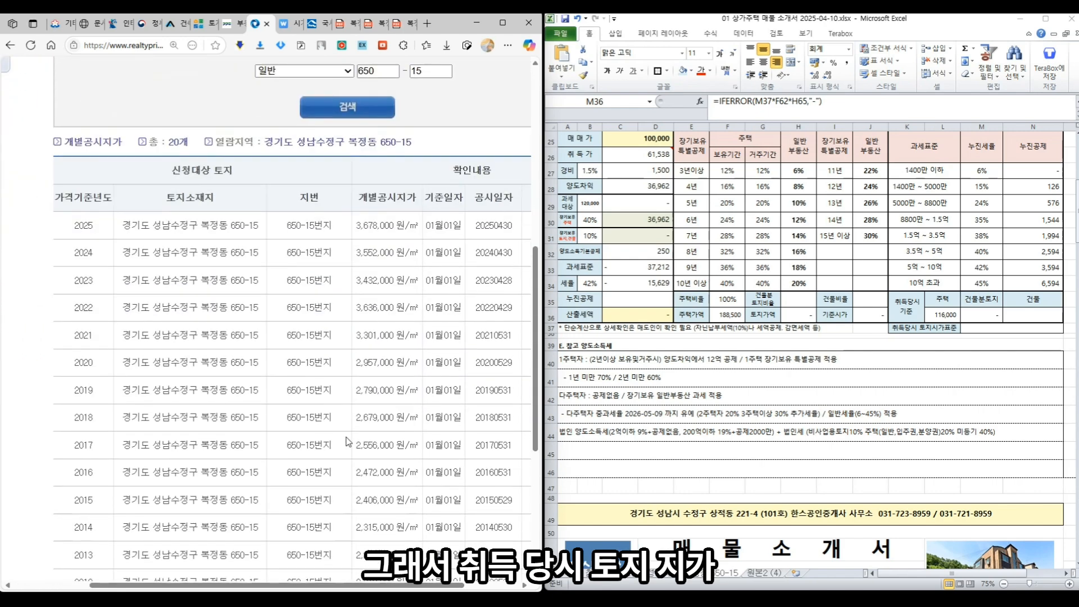
pyautogui.scroll(-1, 347, 442)
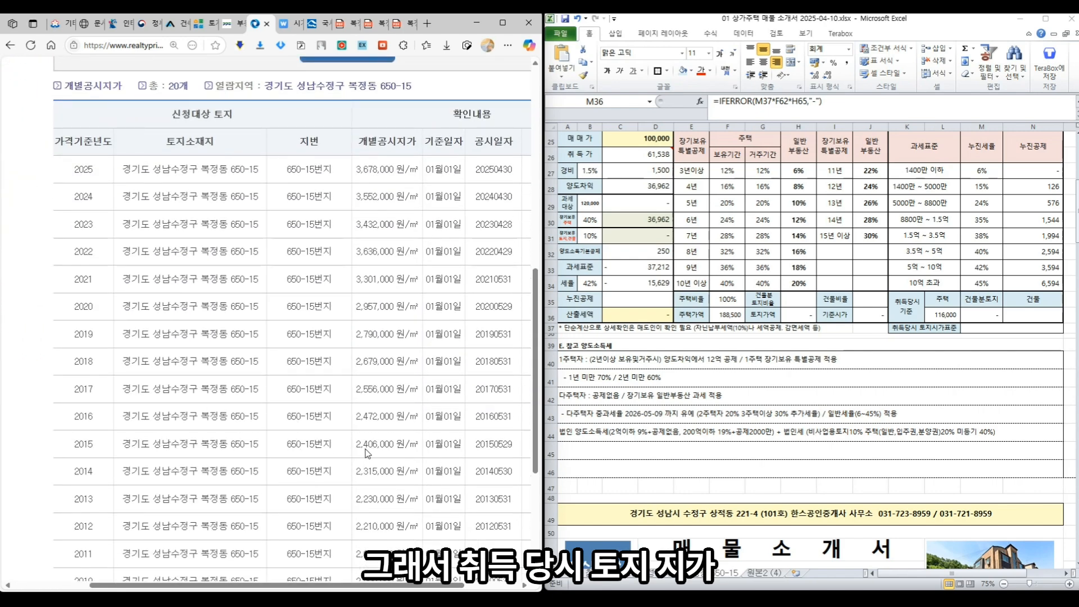
# - Enter 240.6 as the acquisition-time land standard price, yielding 160,449
pyautogui.click(986, 327)
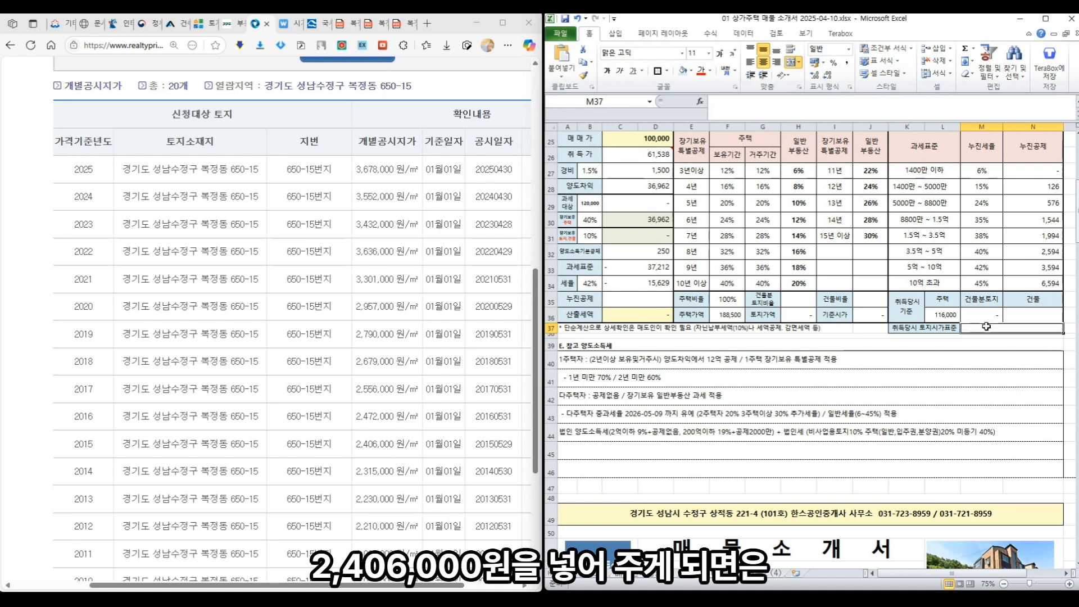
pyautogui.write('240.6')
pyautogui.press('Return')
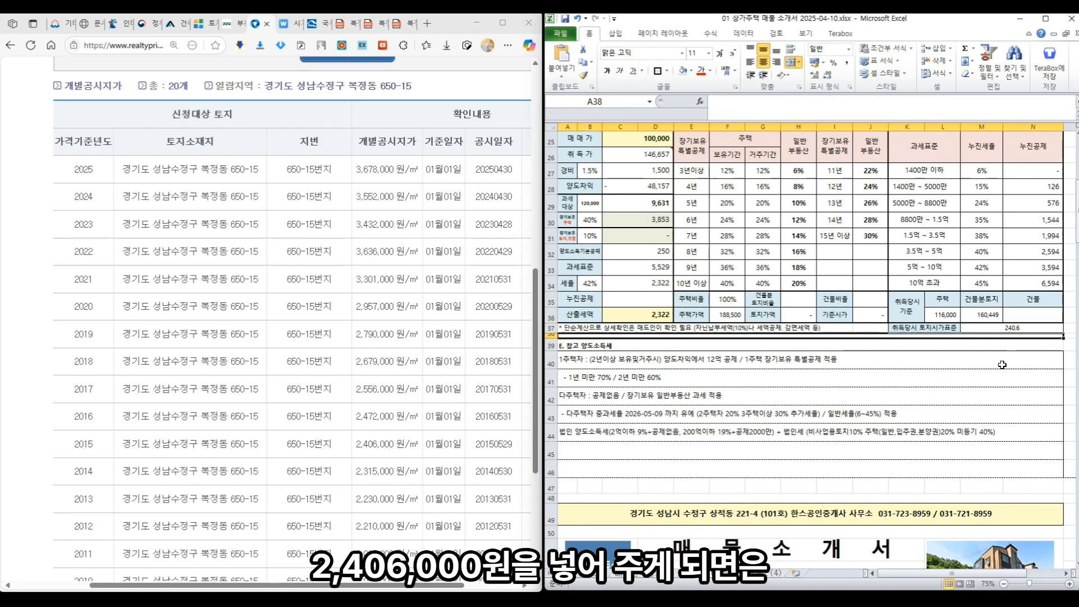
pyautogui.scroll(-8, 1002, 364)
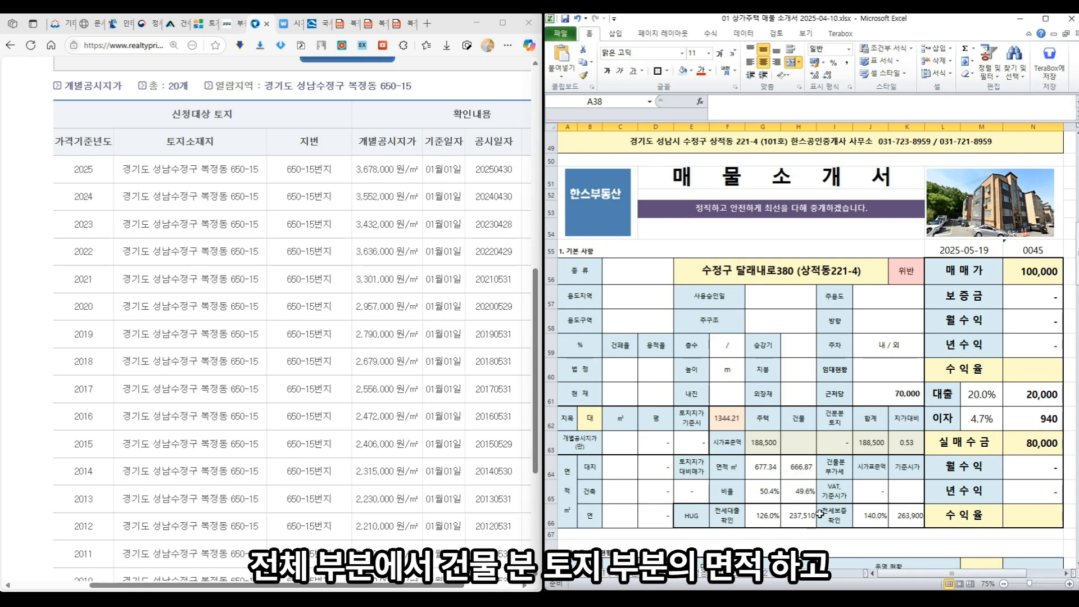
pyautogui.scroll(6, 849, 474)
pyautogui.scroll(2, 883, 450)
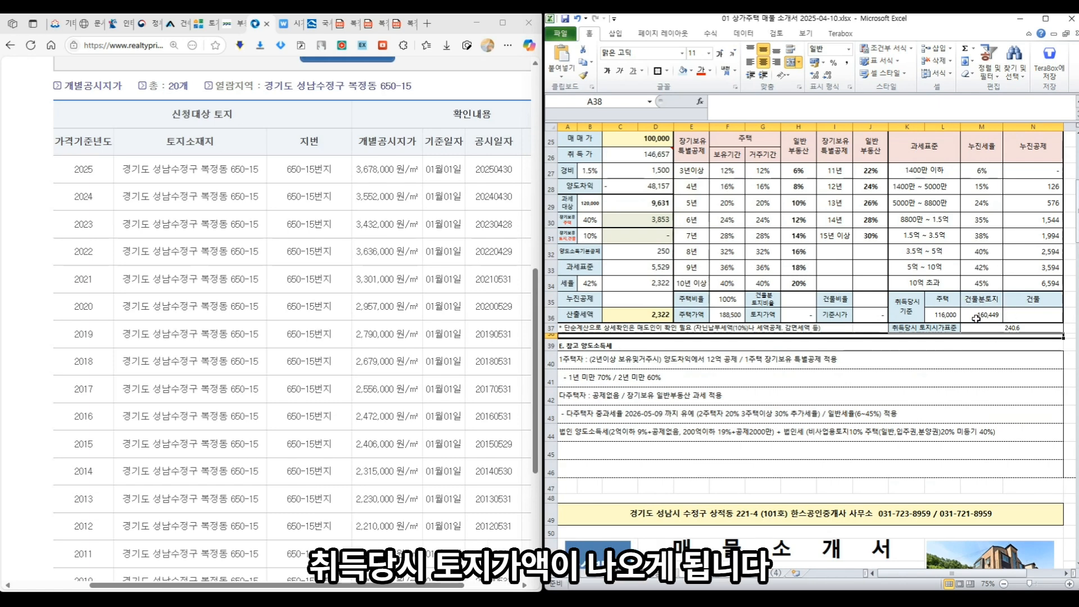
pyautogui.click(1039, 315)
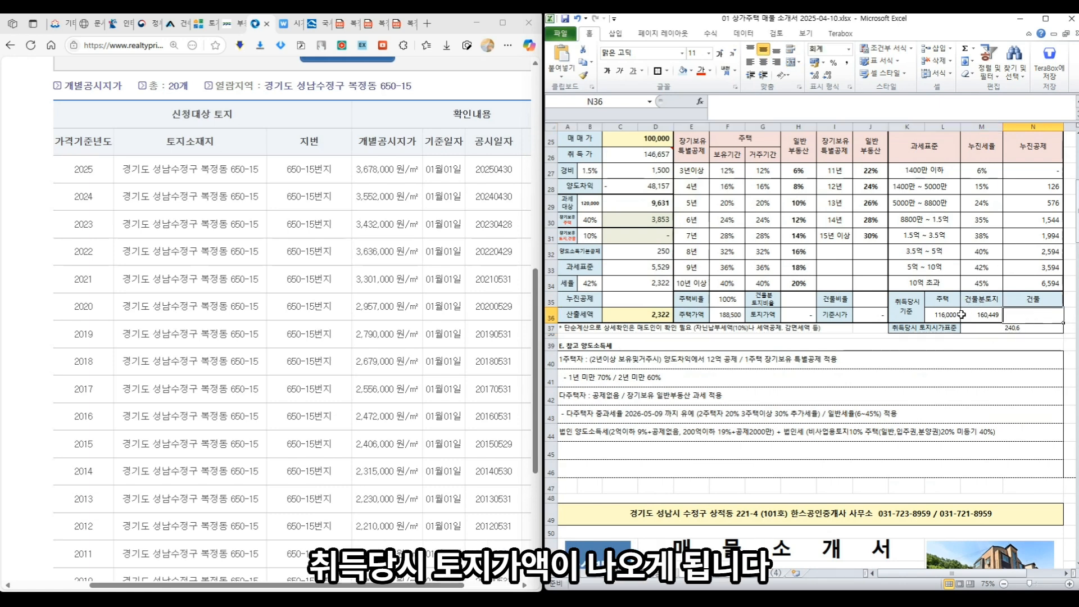
# - Go to Wetax's 시가표준액 조회 page under 지방세정보 > 정보공개
pyautogui.click(285, 24)
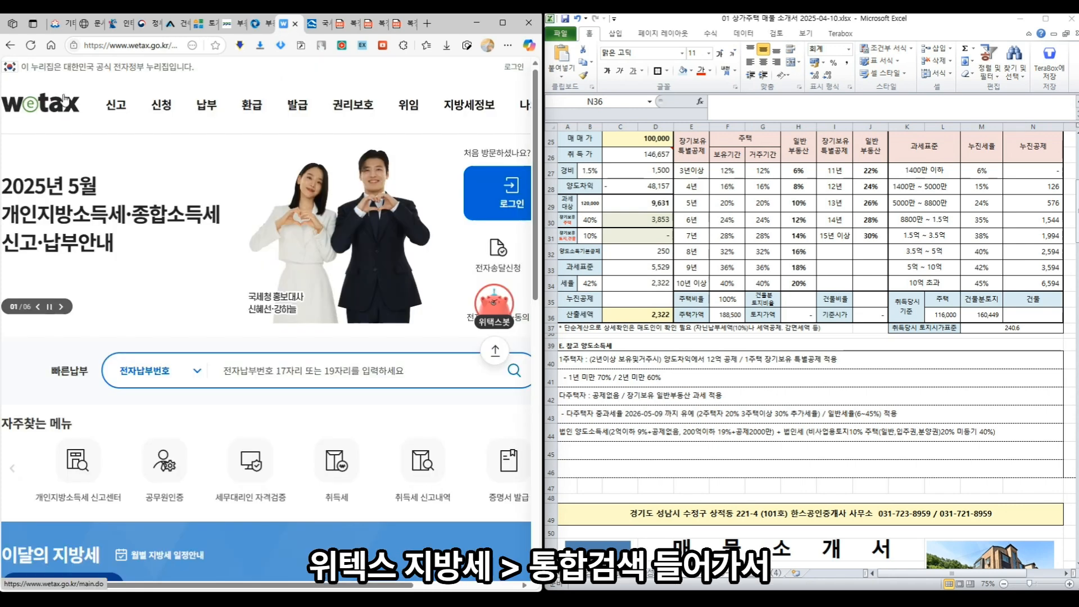
pyautogui.moveTo(467, 106)
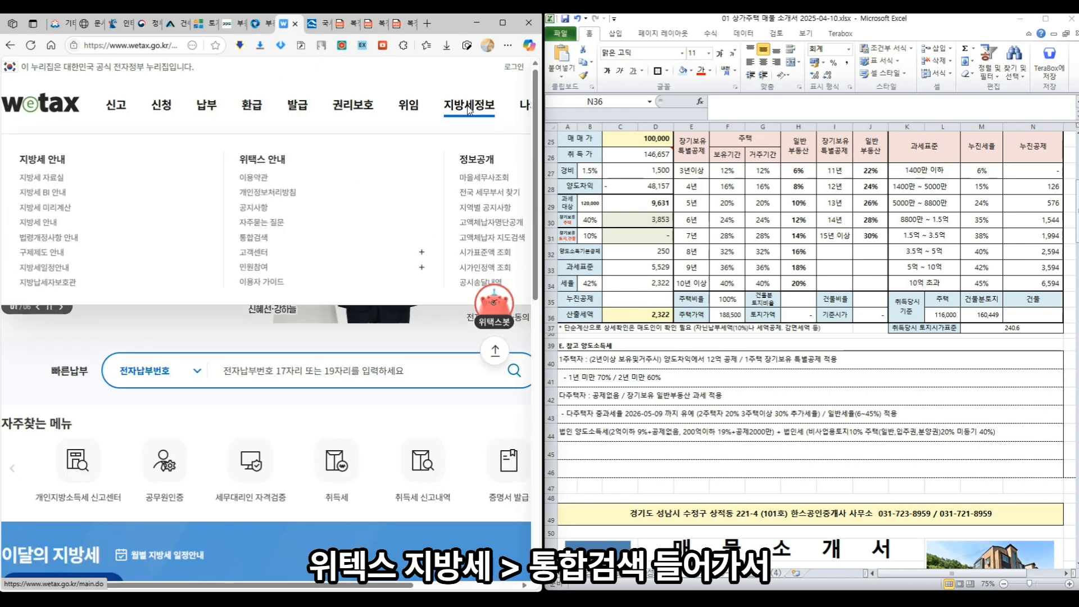
pyautogui.click(255, 243)
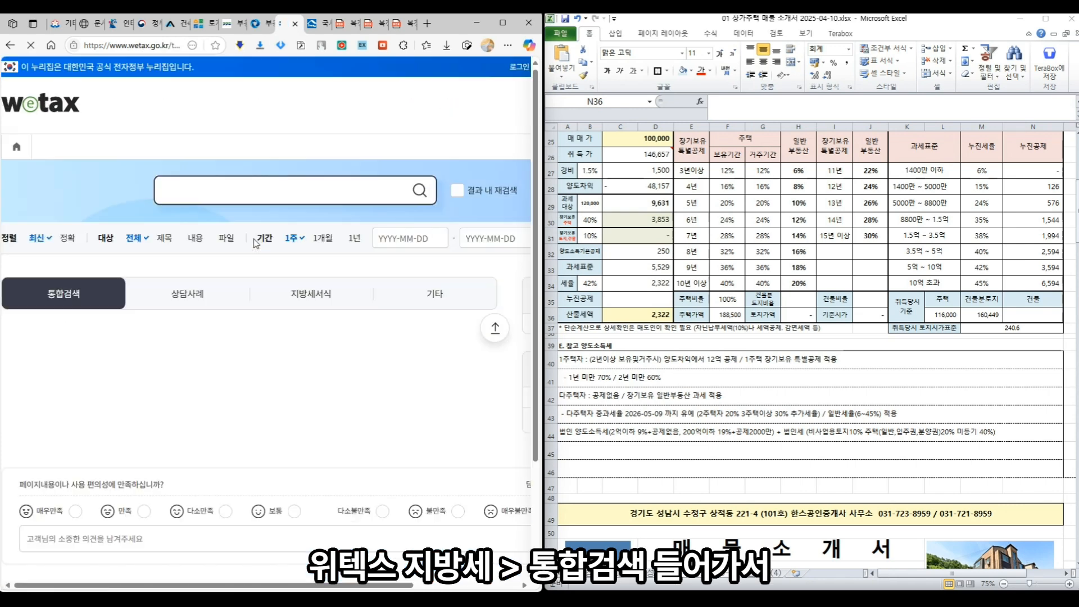
pyautogui.click(126, 150)
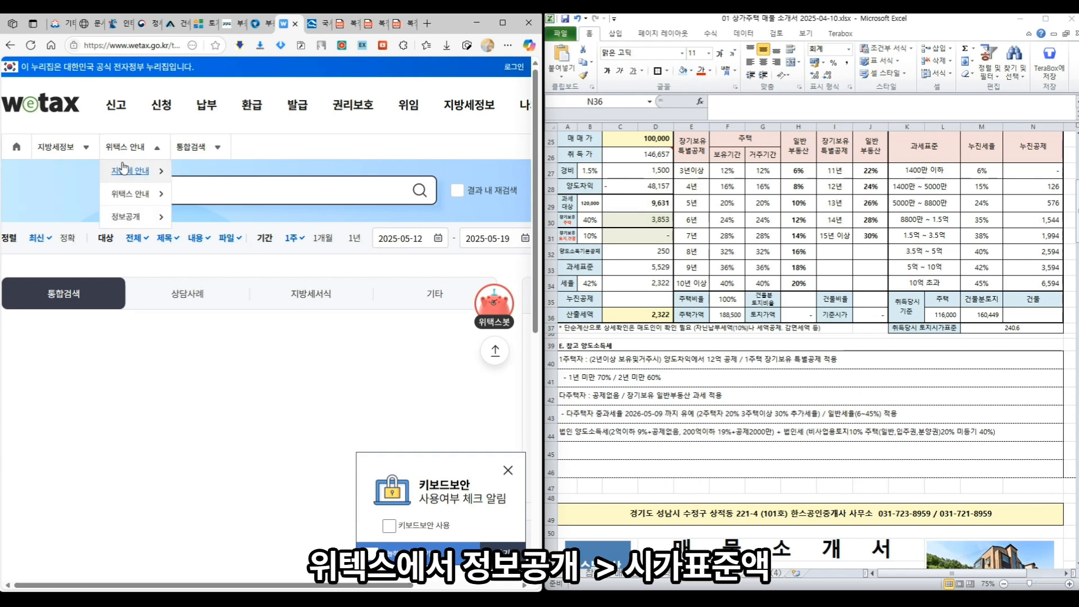
pyautogui.click(121, 218)
pyautogui.click(182, 147)
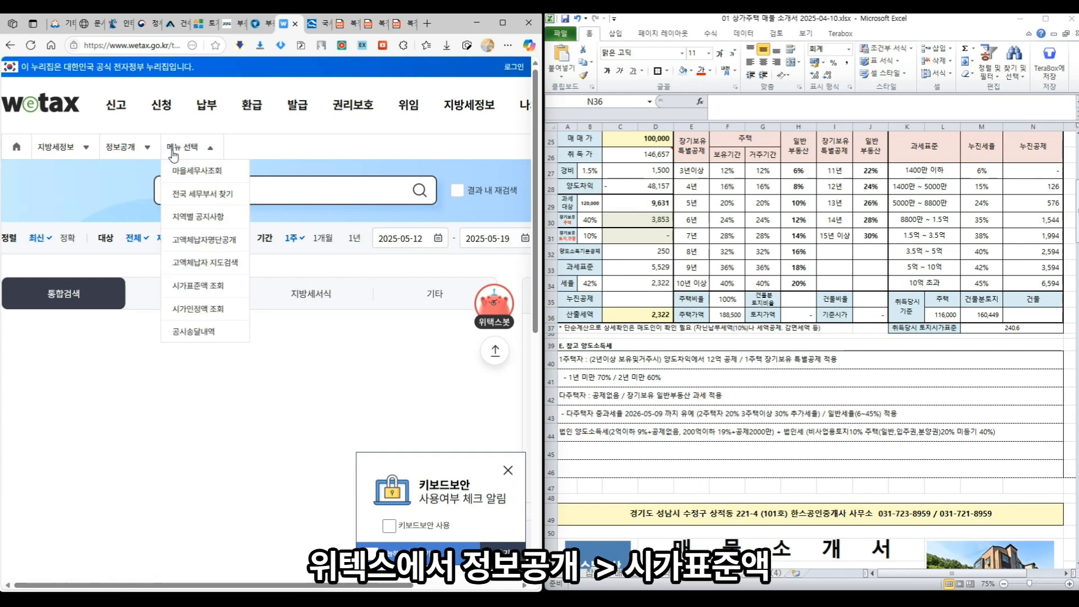
pyautogui.click(208, 290)
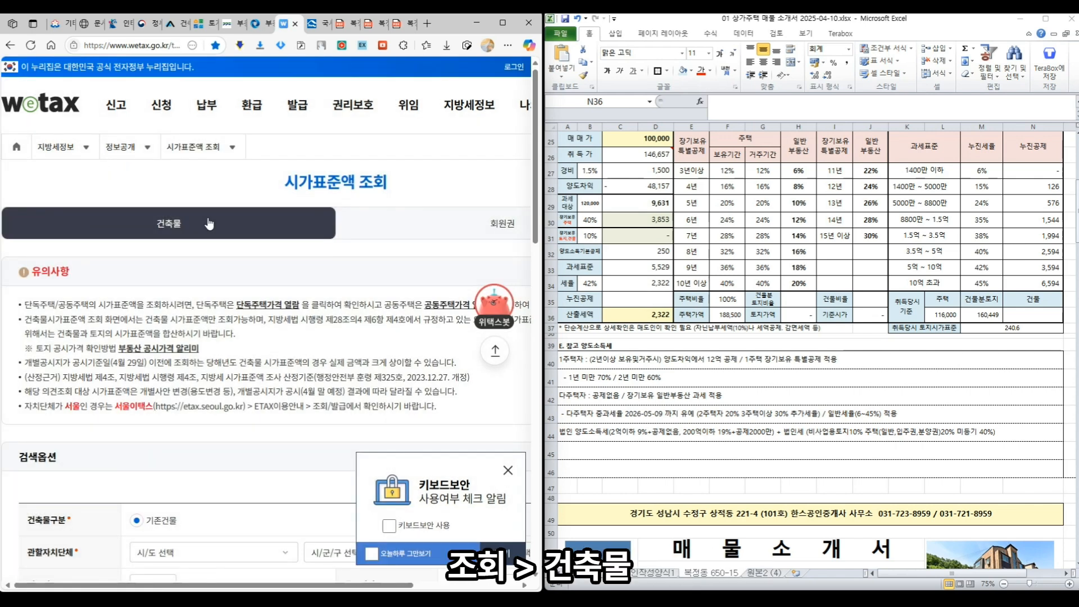
pyautogui.scroll(-5, 174, 318)
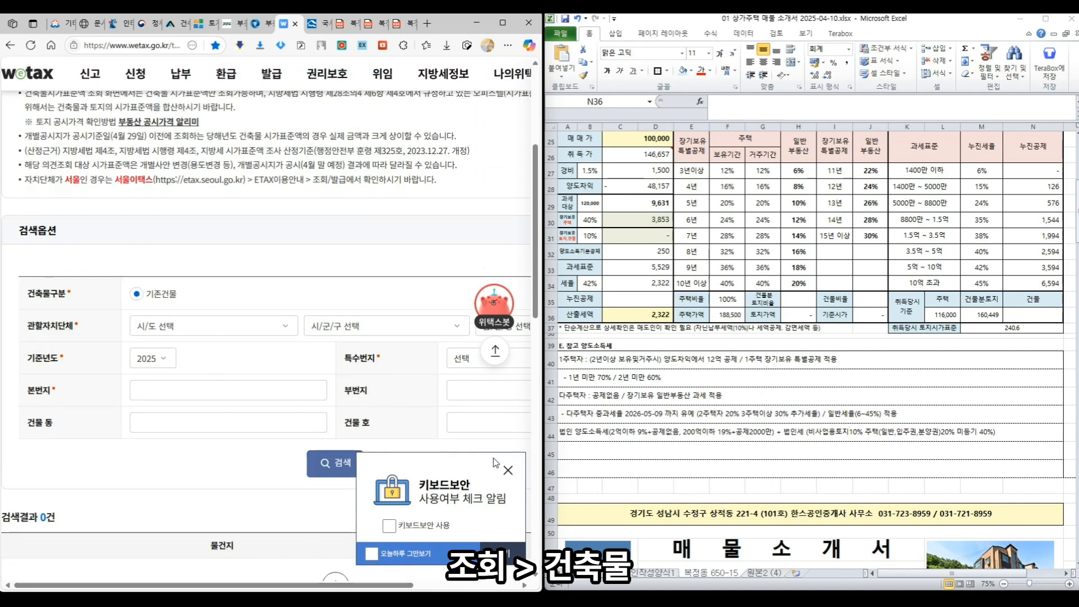
pyautogui.click(174, 326)
pyautogui.click(176, 173)
pyautogui.click(382, 327)
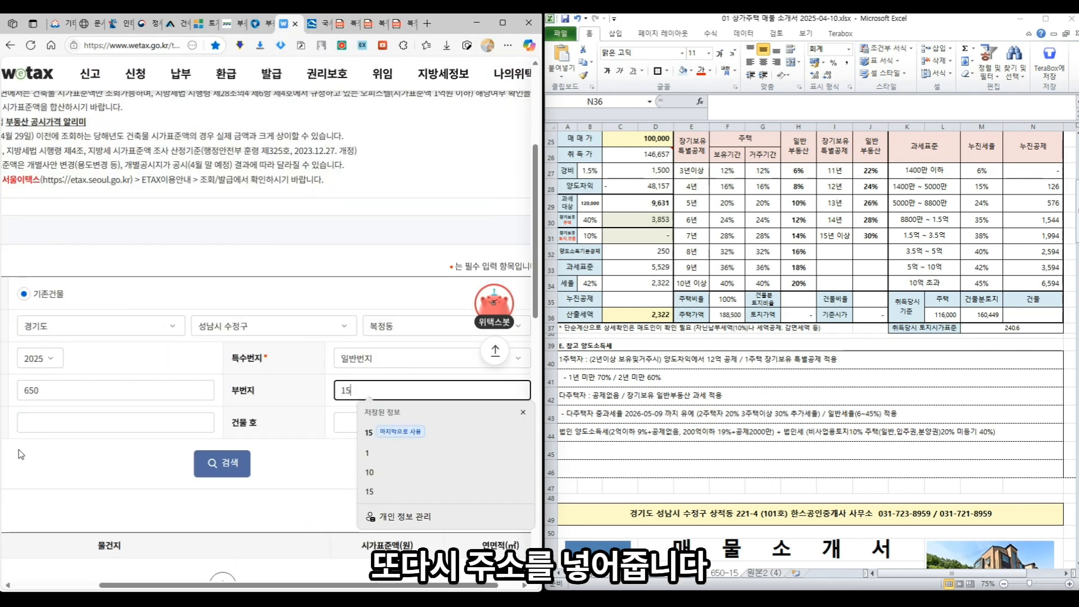
pyautogui.click(204, 475)
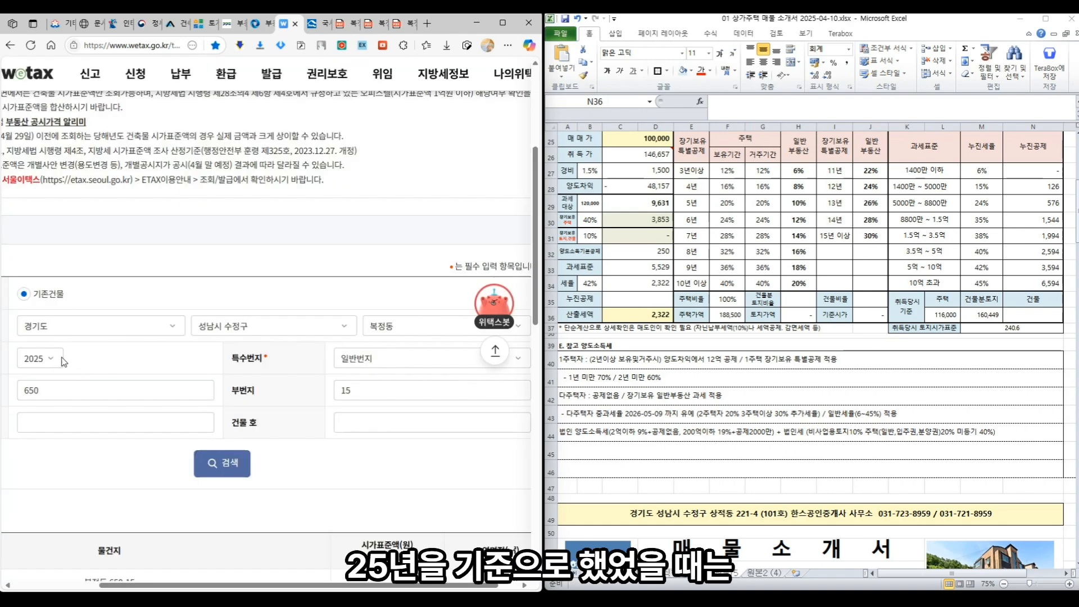
pyautogui.scroll(-3, 504, 494)
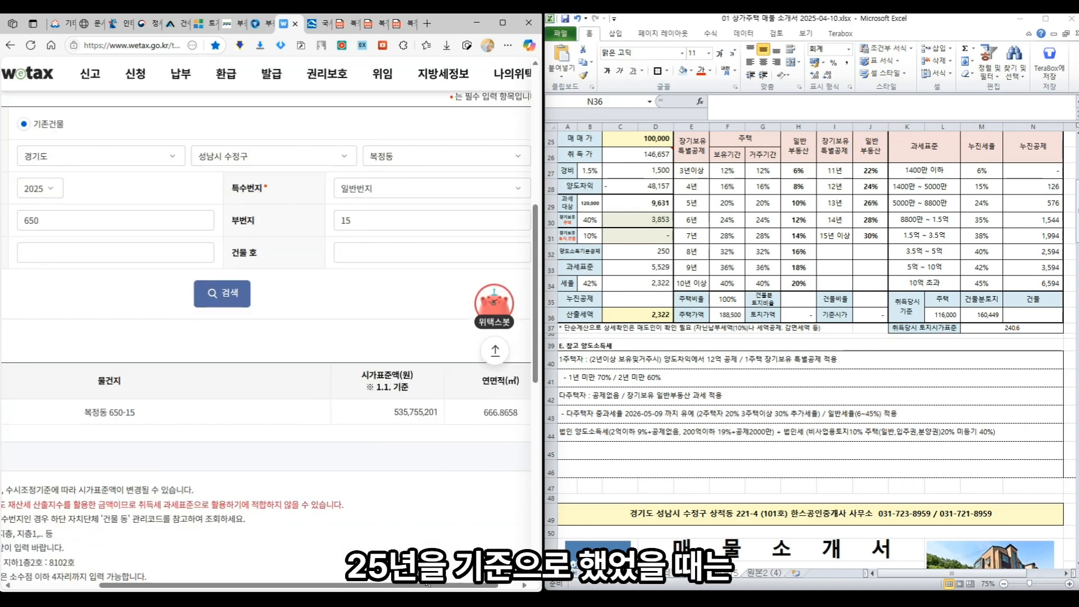
pyautogui.moveTo(427, 585); pyautogui.dragTo(448, 584)
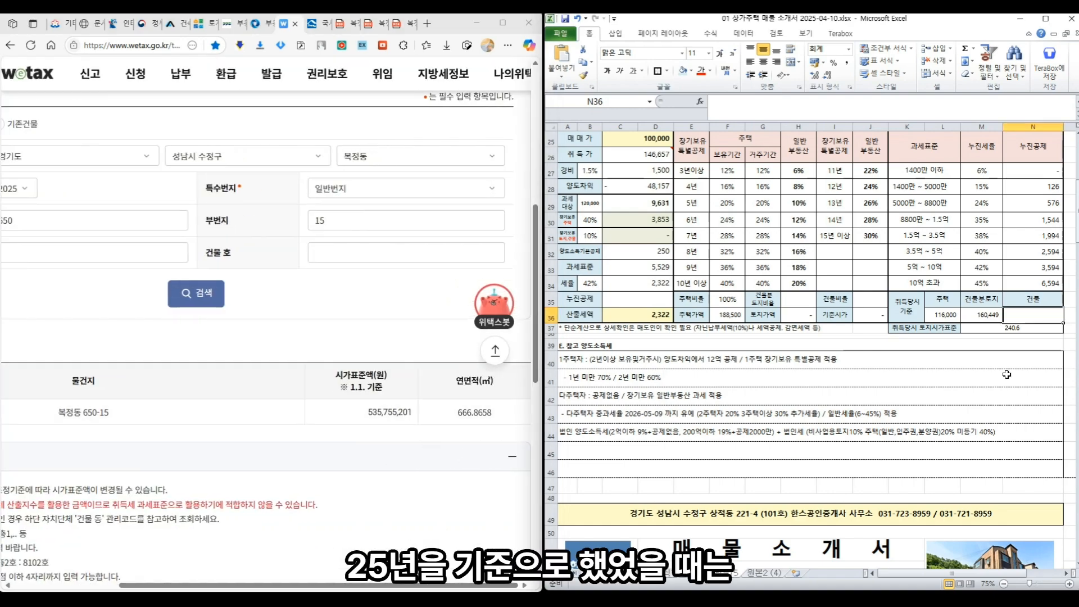
pyautogui.scroll(-9, 803, 385)
# - Enter 53575 as the building standard price in H63
pyautogui.click(802, 385)
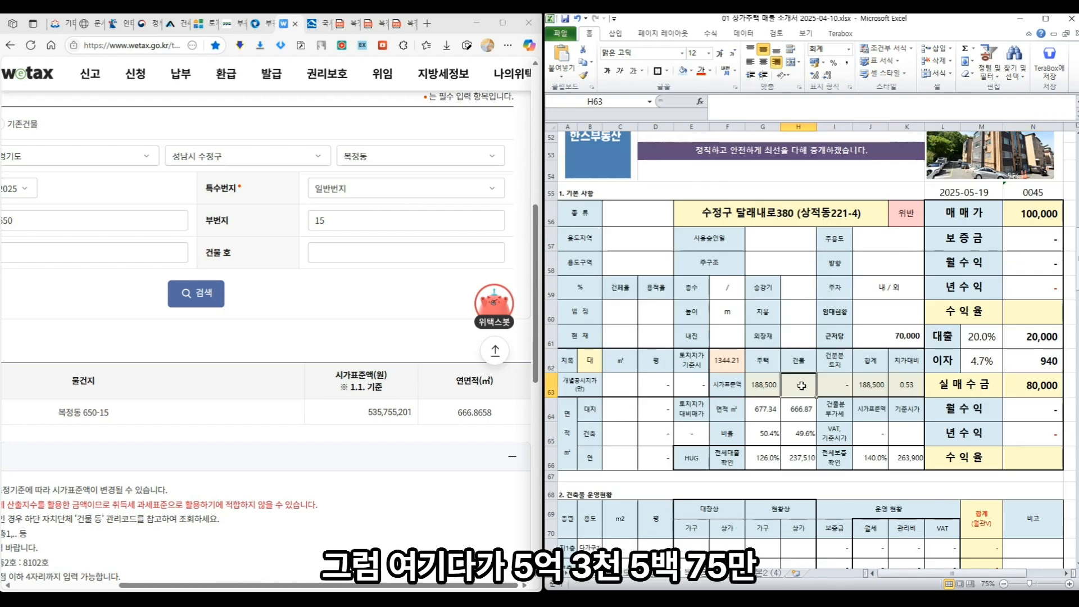
pyautogui.write('535')
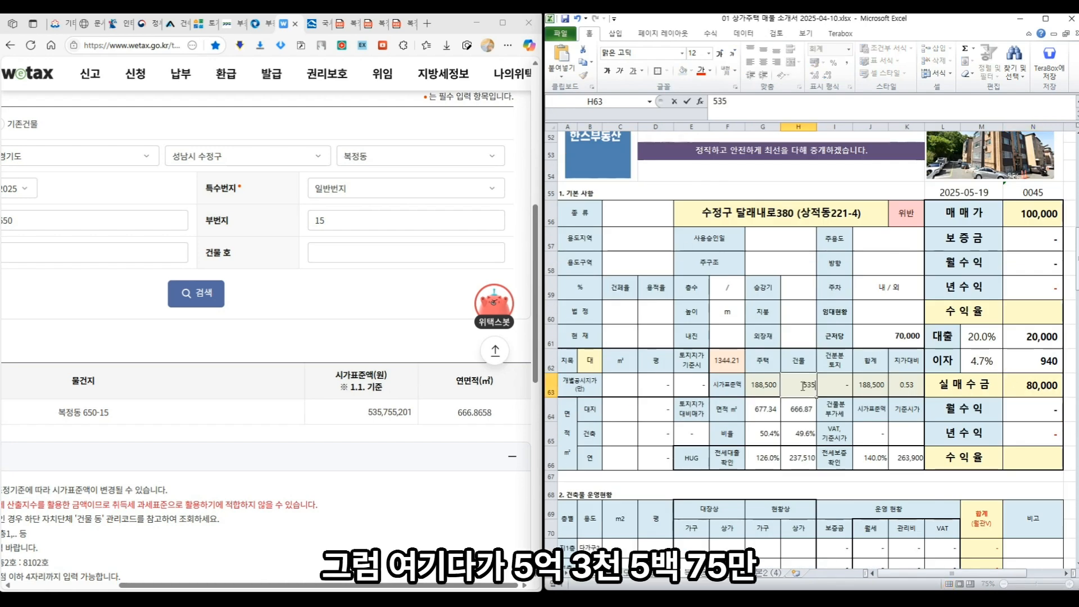
pyautogui.write('75')
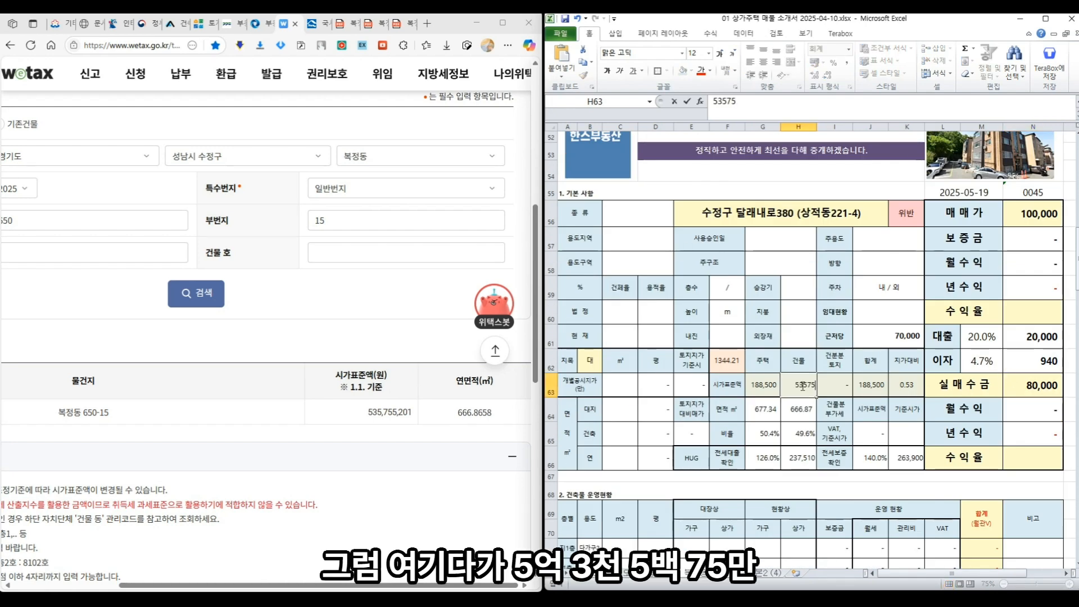
pyautogui.scroll(8, 802, 385)
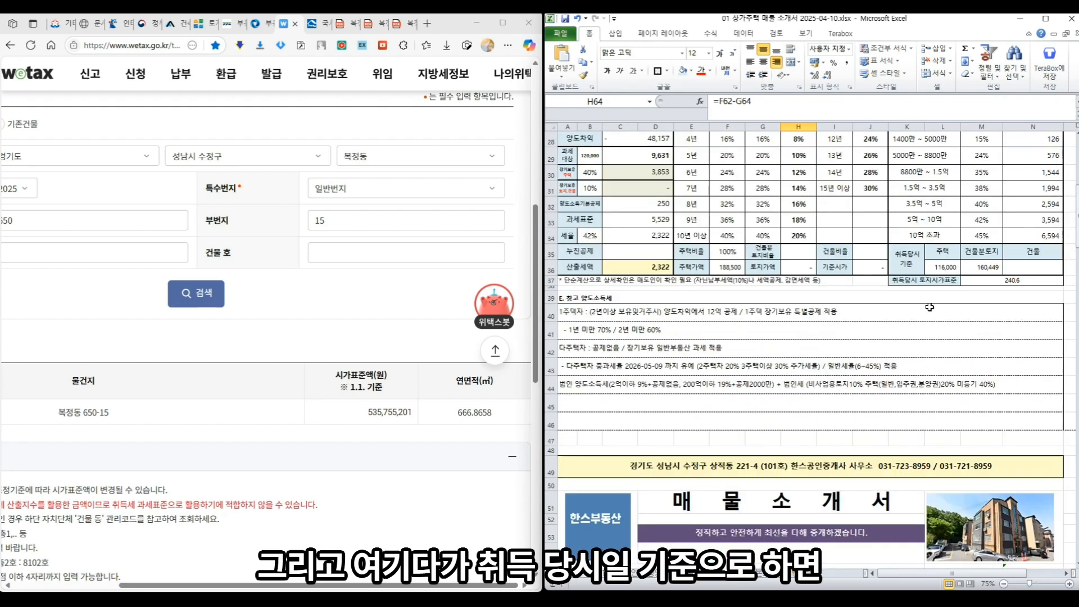
# - Search Wetax for the 2016 value and enter 54751.3993 as the acquisition-time building value in N36
pyautogui.click(1031, 267)
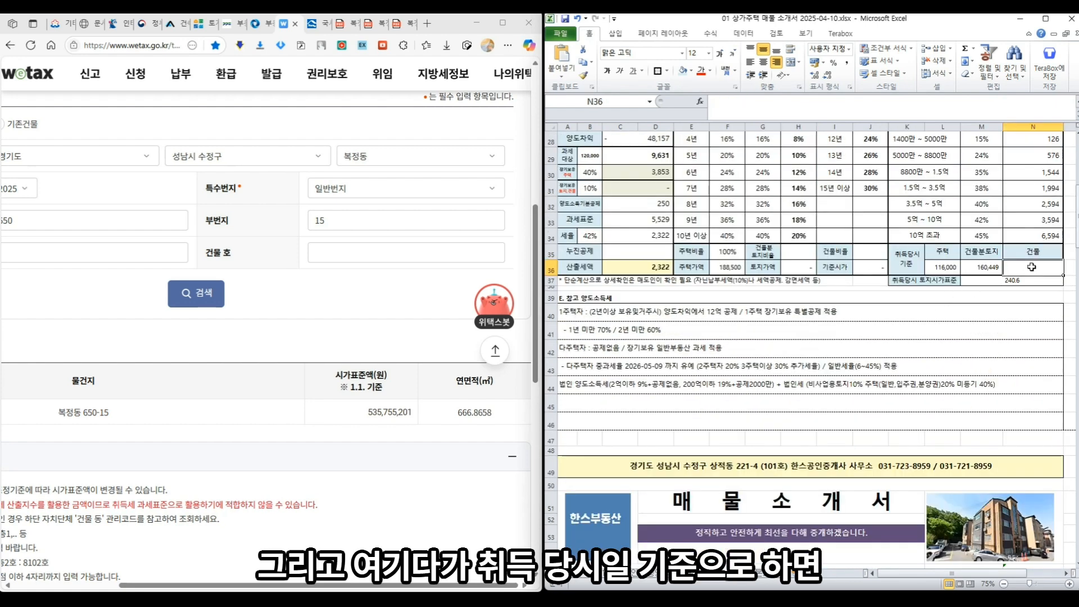
pyautogui.click(30, 194)
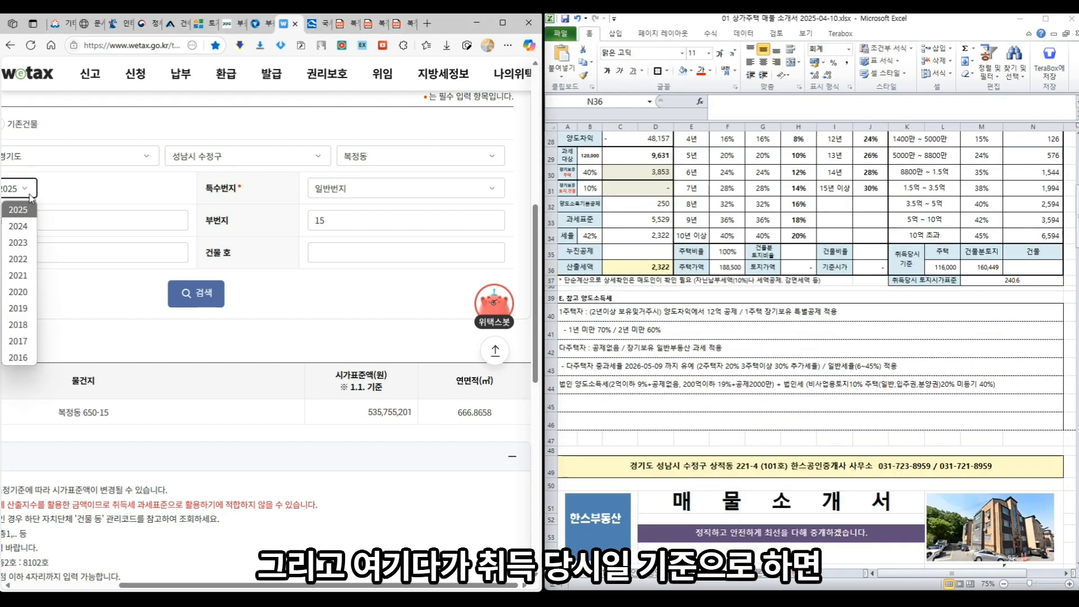
pyautogui.click(17, 358)
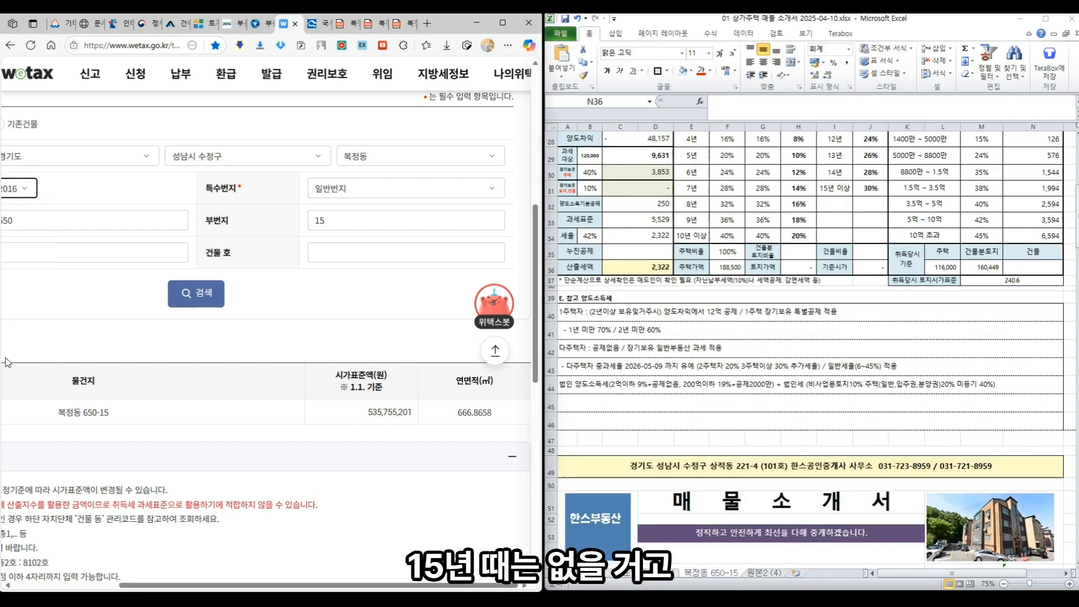
pyautogui.click(197, 296)
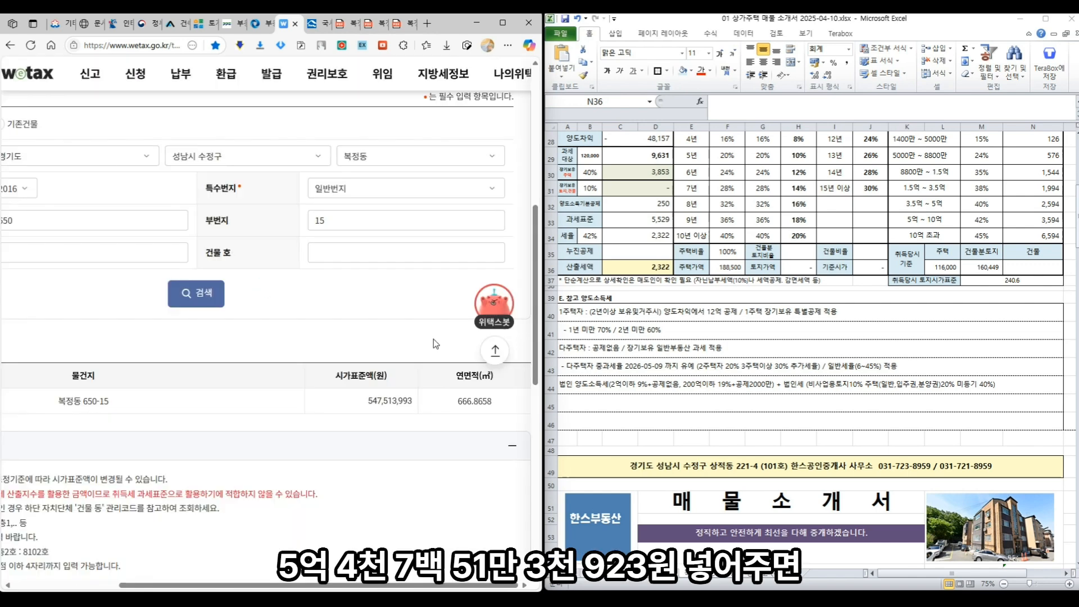
pyautogui.click(1023, 266)
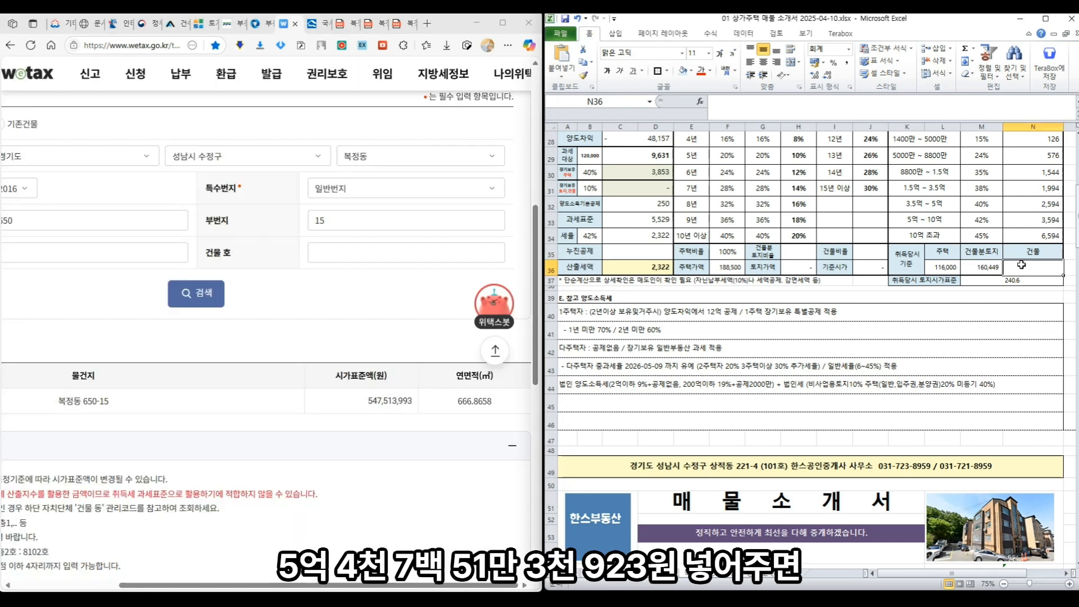
pyautogui.write('547')
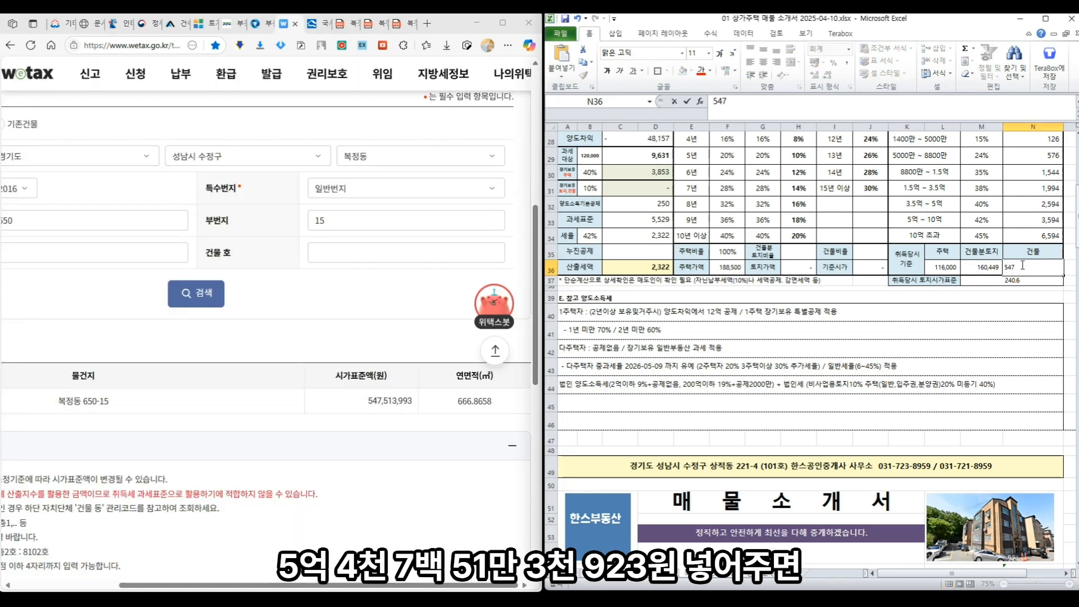
pyautogui.write('51.')
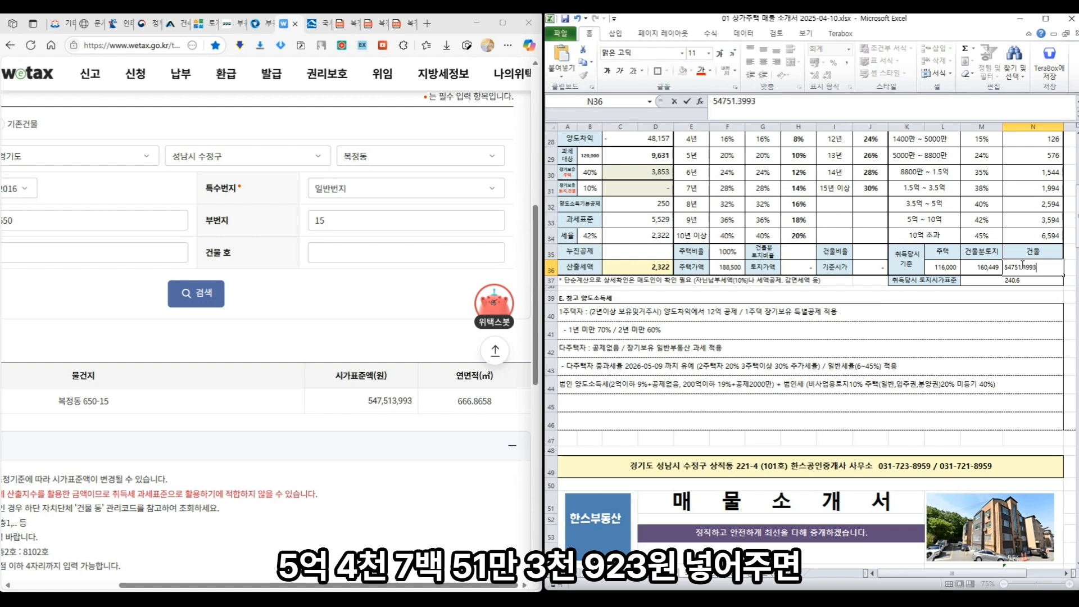
pyautogui.write('3993')
pyautogui.press('Return')
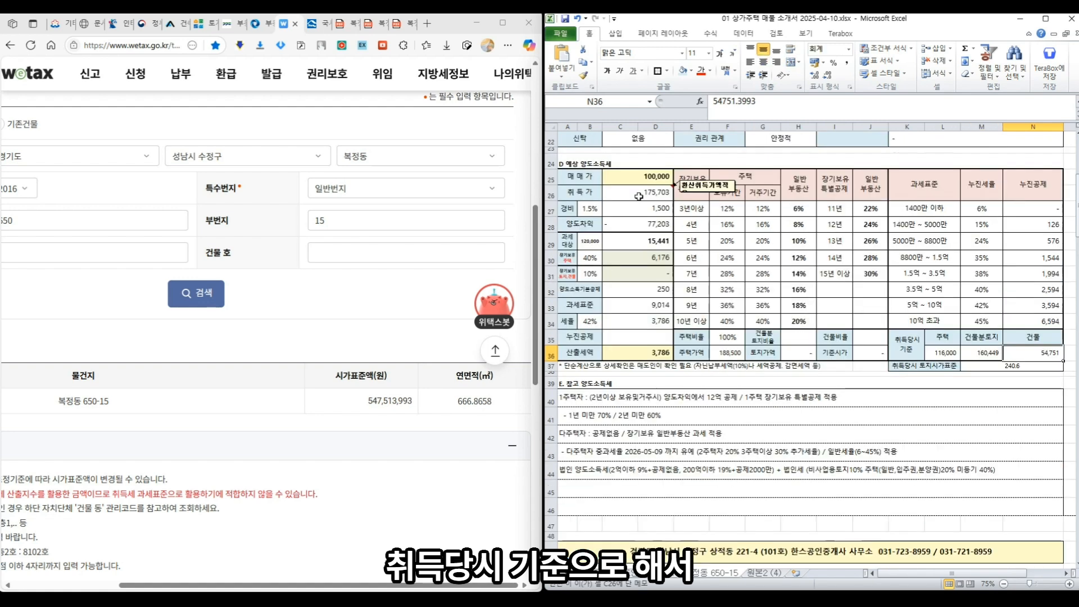
pyautogui.click(639, 196)
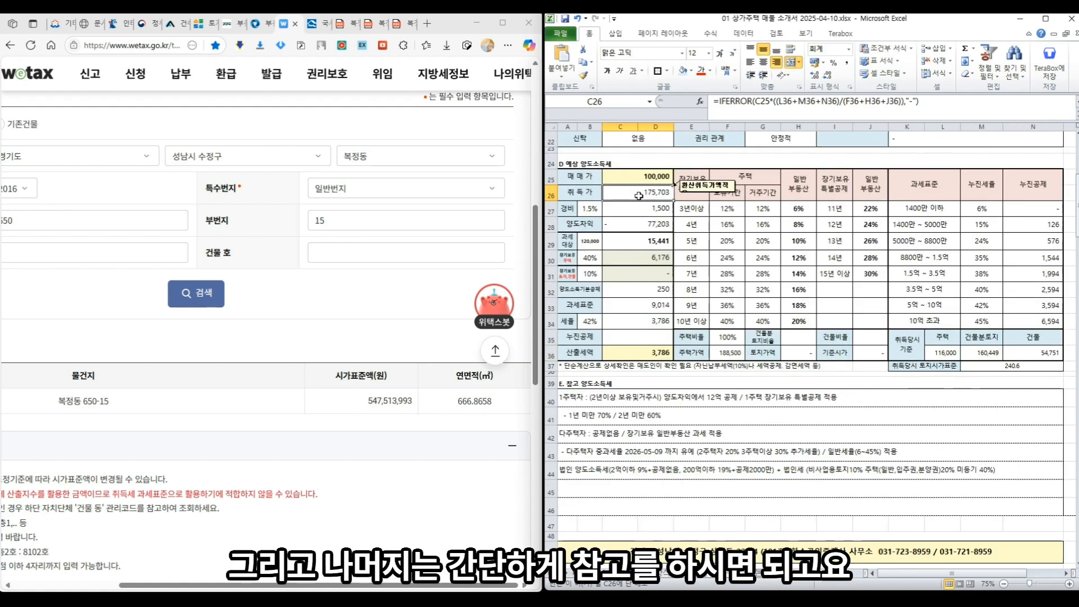
pyautogui.scroll(-2, 639, 196)
pyautogui.click(660, 319)
pyautogui.click(657, 331)
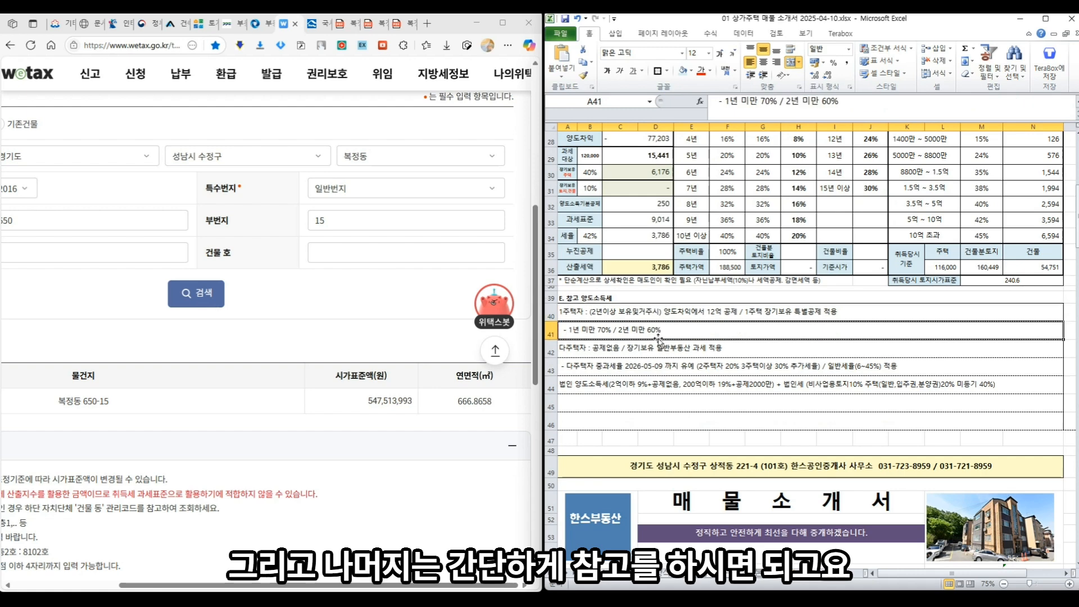
pyautogui.click(659, 350)
pyautogui.click(660, 369)
pyautogui.click(660, 386)
pyautogui.scroll(3, 668, 371)
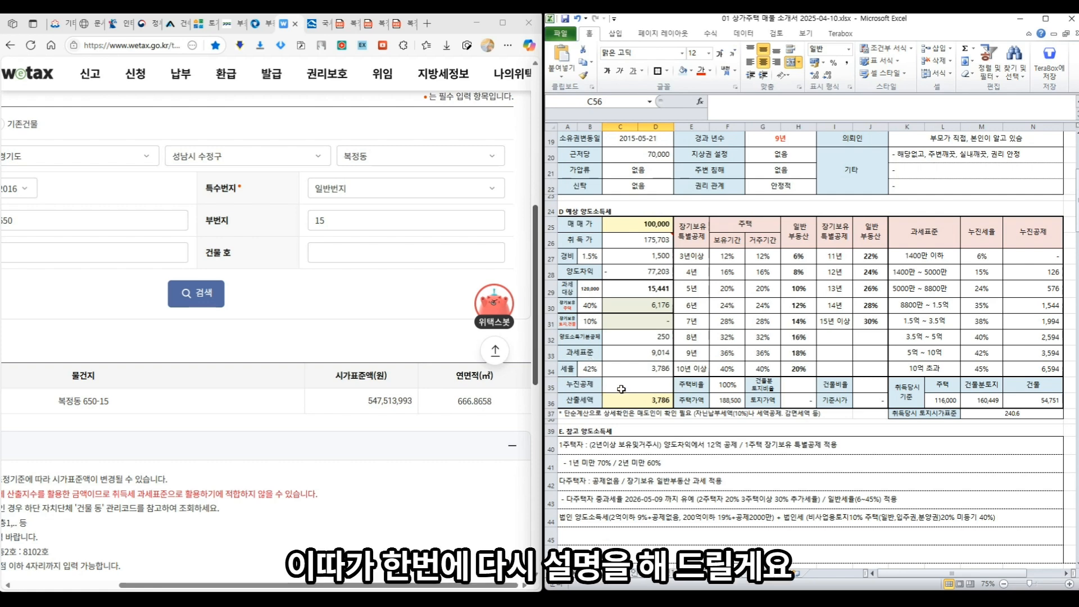
pyautogui.scroll(-1, 629, 388)
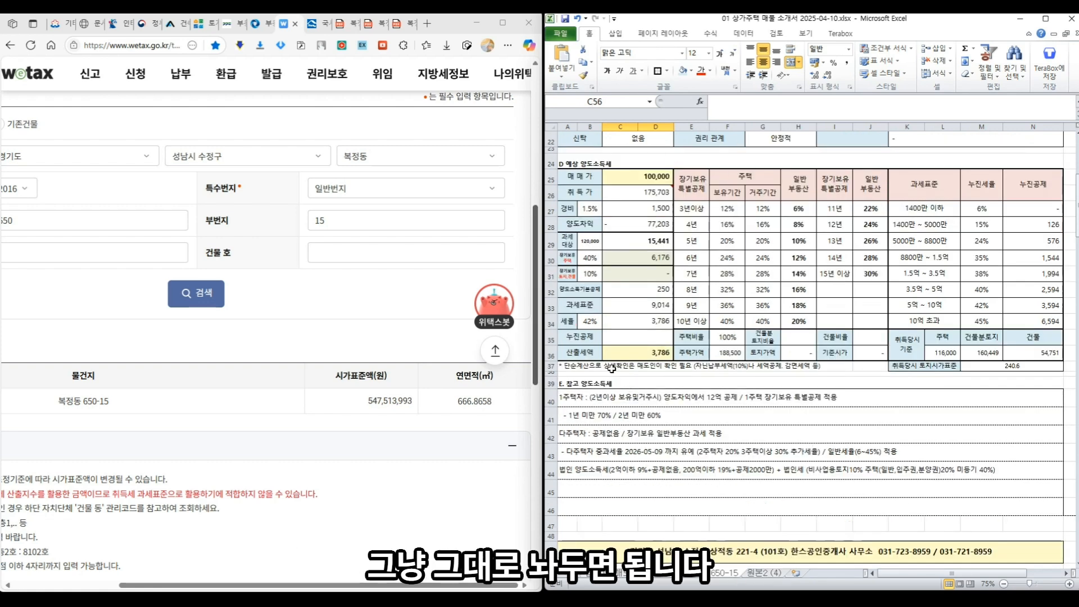
pyautogui.scroll(-9, 657, 405)
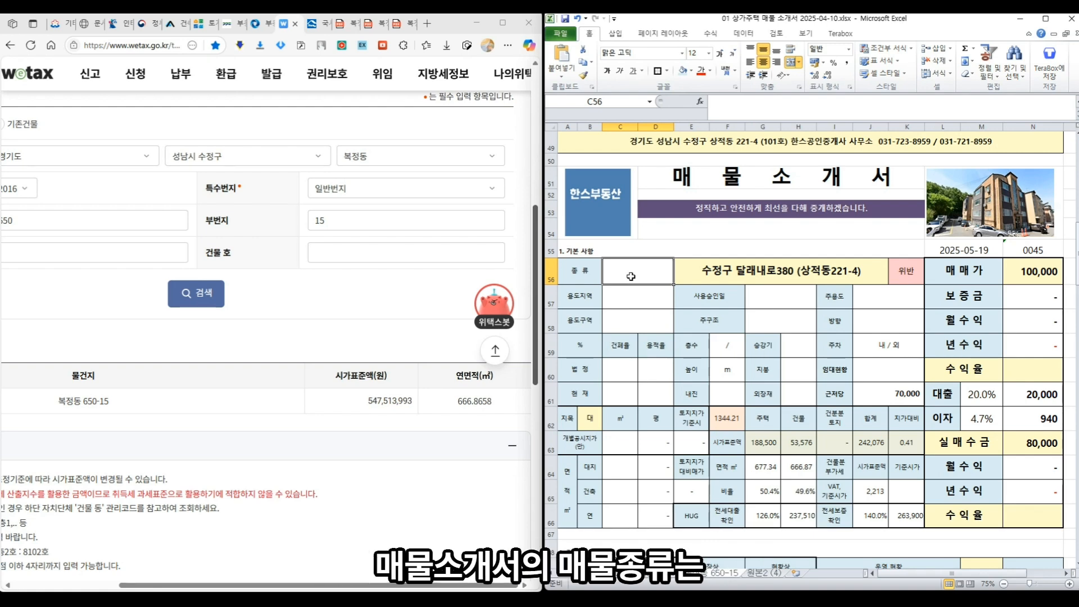
# - Enter 상가주택 as the property type and 제2종일반주거지역 as the 용도지역
pyautogui.write('상가주택')
pyautogui.press('Return')
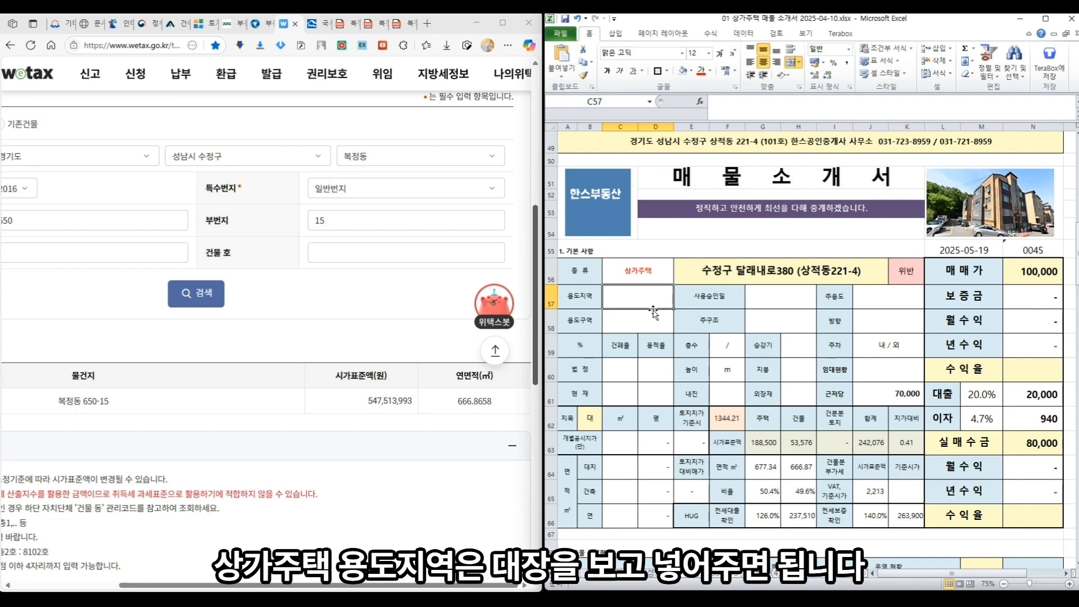
pyautogui.write('제')
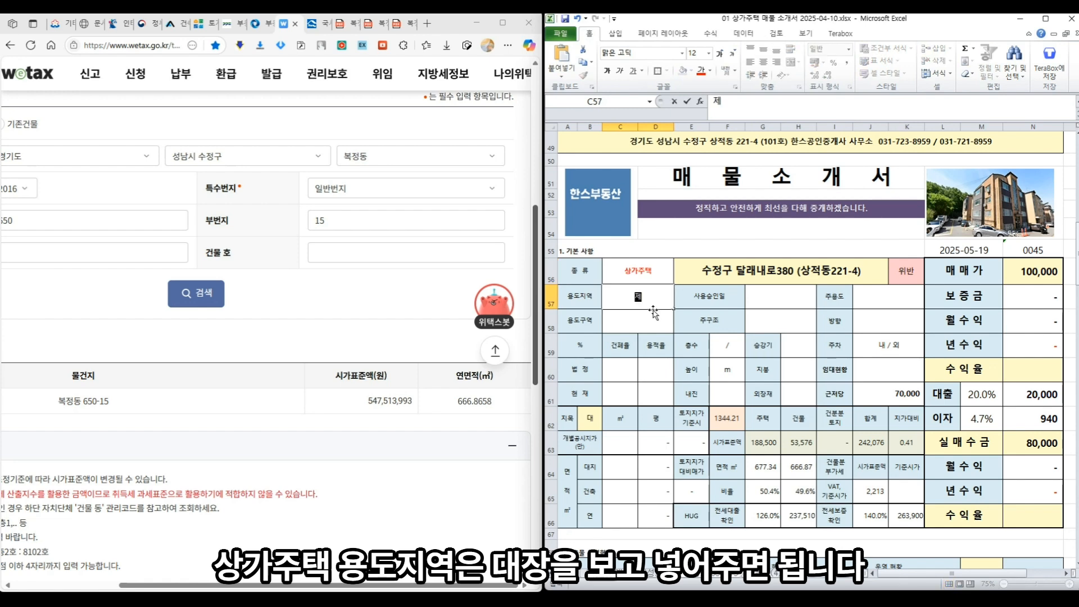
pyautogui.click(399, 25)
pyautogui.write('2종이랍ㄴ')
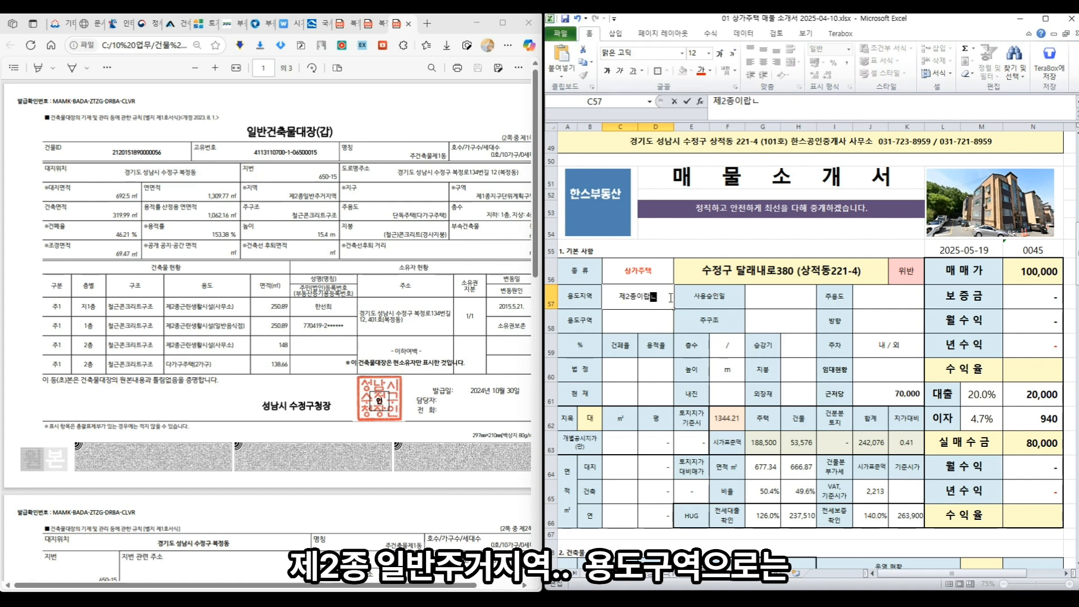
pyautogui.press('BackSpace')
pyautogui.press('BackSpace')
pyautogui.press('BackSpace')
pyautogui.write('일반주거지역')
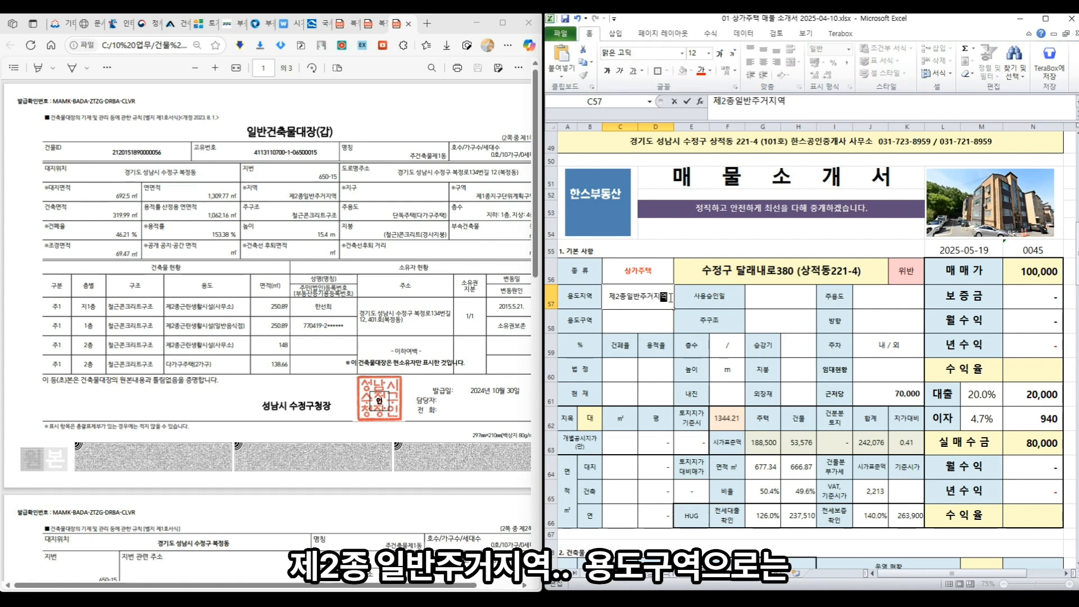
pyautogui.press('Return')
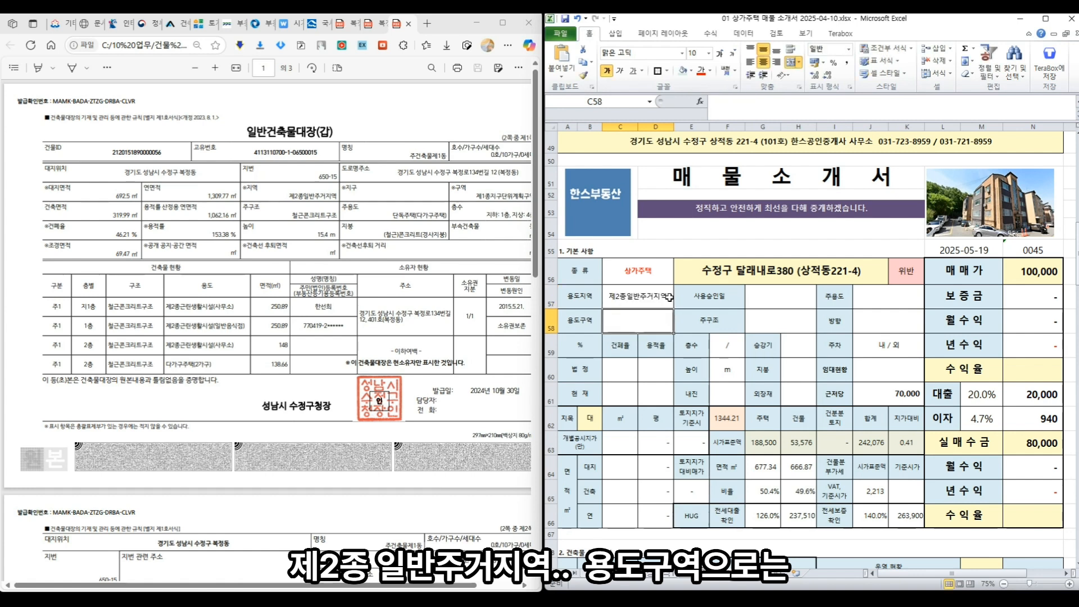
# - Enter 1종지구단위계획구역 as the 용도구역
pyautogui.write('제1종지구단위계획우겨')
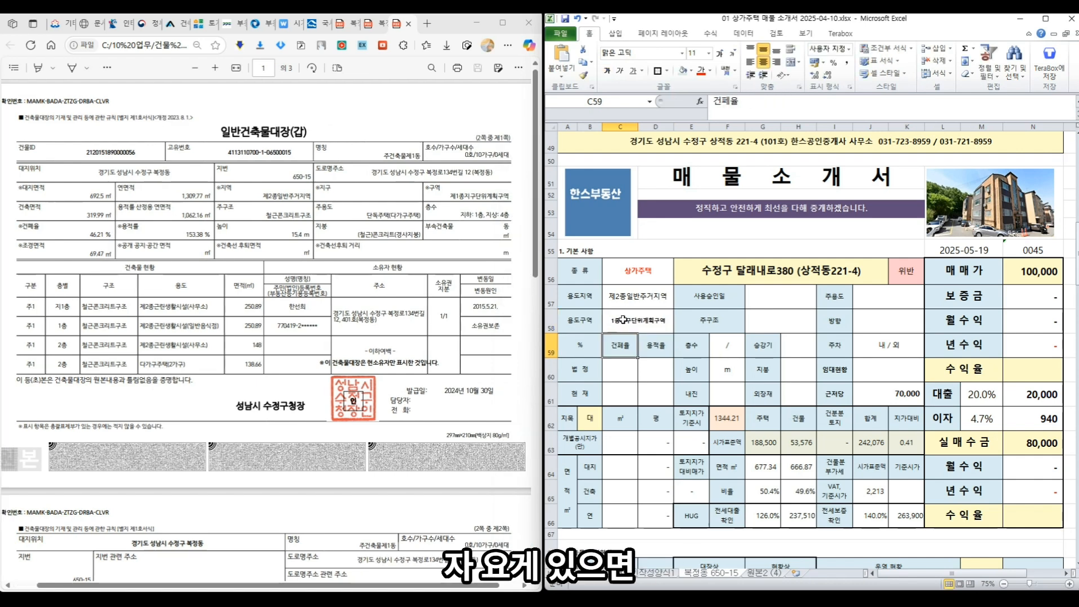
pyautogui.click(623, 320)
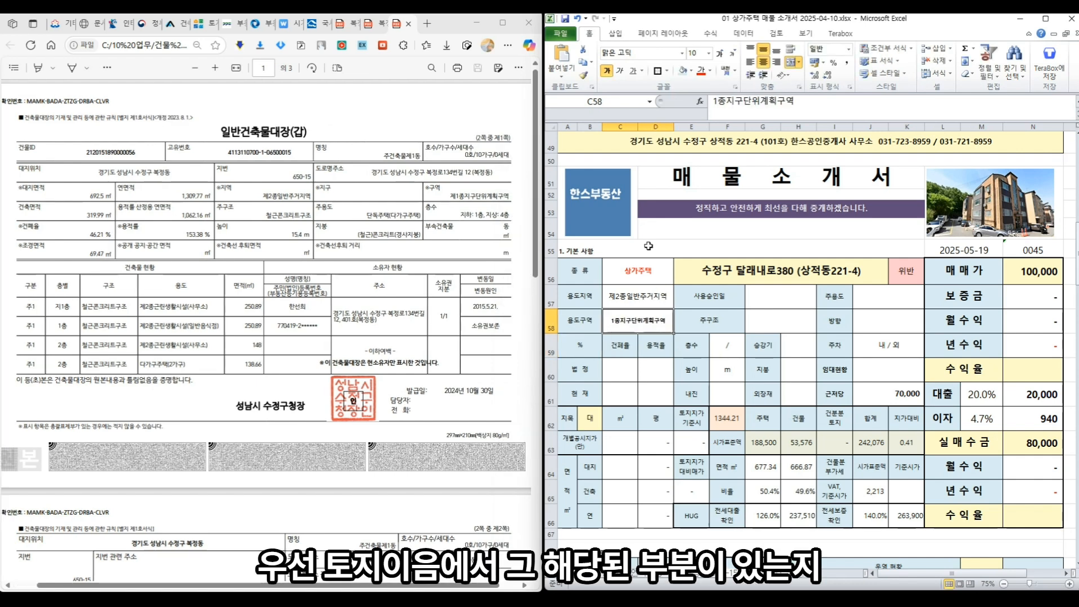
pyautogui.click(209, 24)
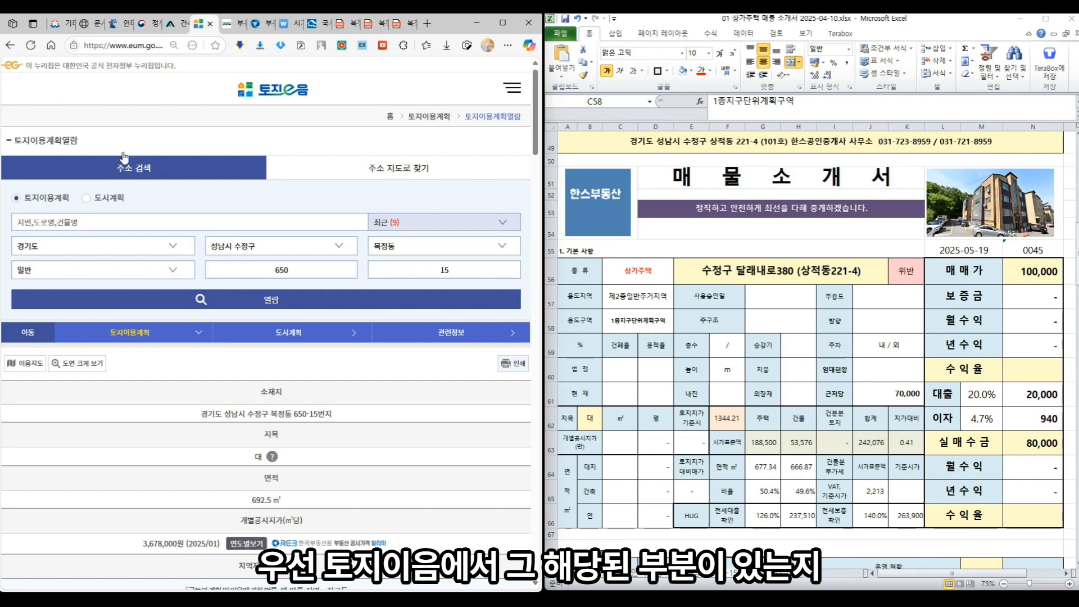
# - Enter the legal 건폐율 50% and 용적률 200%
pyautogui.scroll(-6, 147, 235)
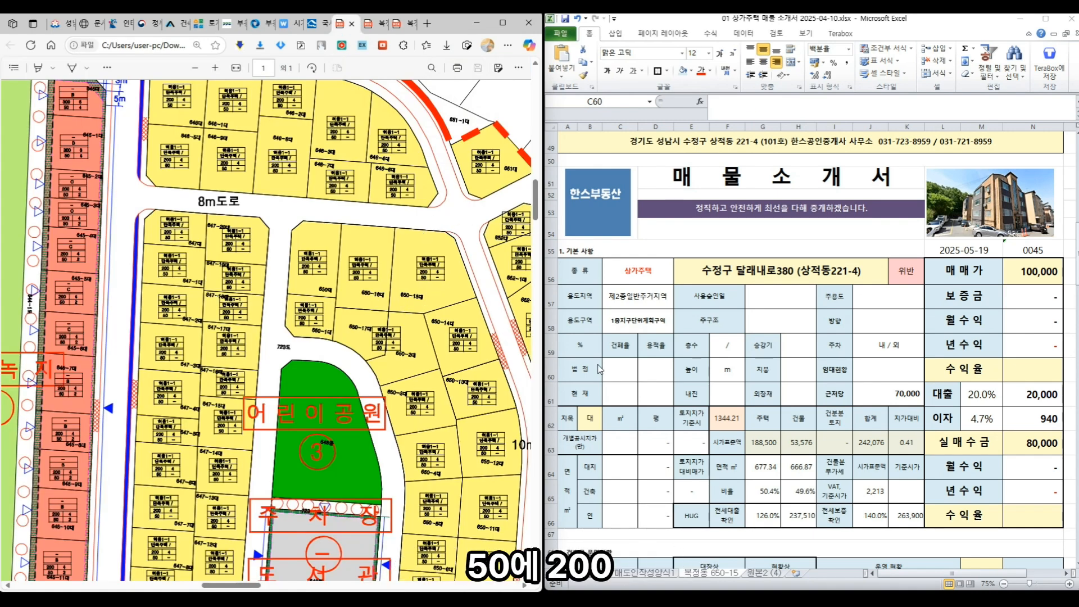
pyautogui.click(613, 365)
pyautogui.write('50')
pyautogui.press('Tab')
pyautogui.write('200')
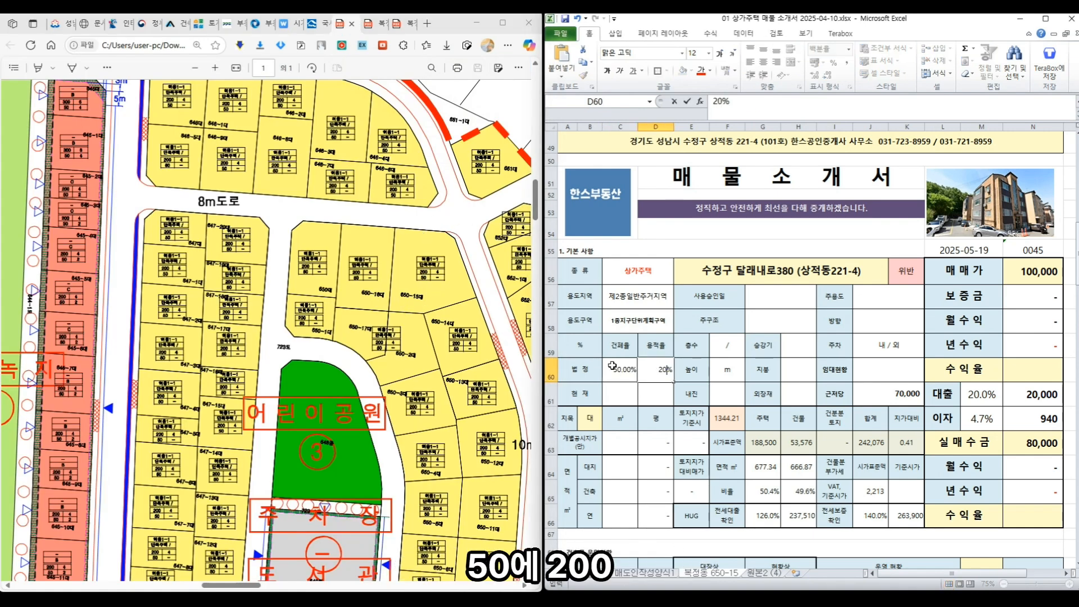
pyautogui.press('Return')
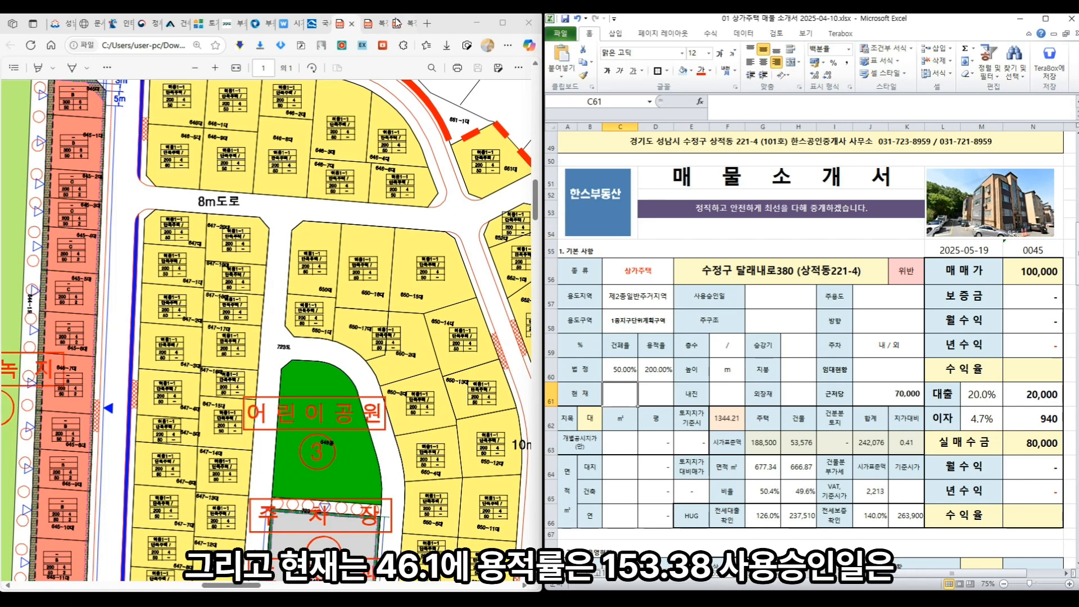
# - Enter the current 건폐율 46.21% and 용적률 153.38% from the building register
pyautogui.click(397, 23)
pyautogui.click(627, 389)
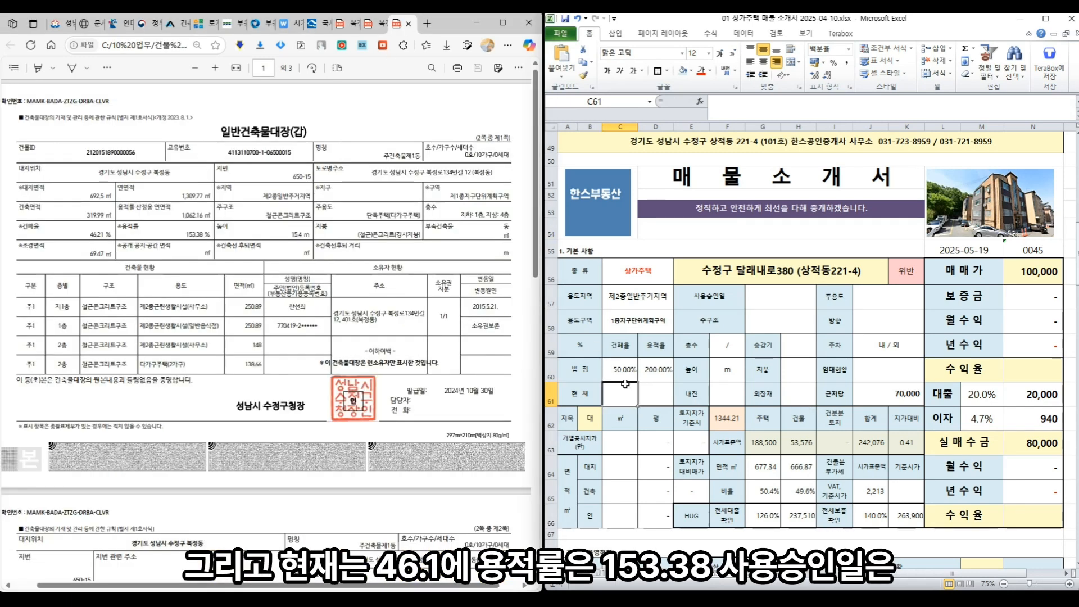
pyautogui.write('46.21')
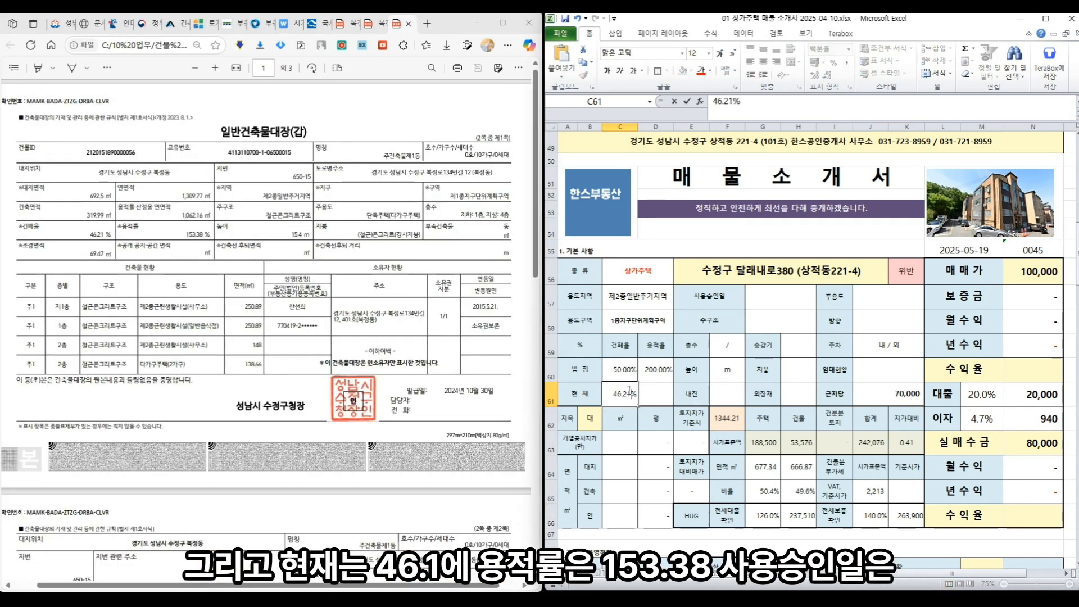
pyautogui.press('Tab')
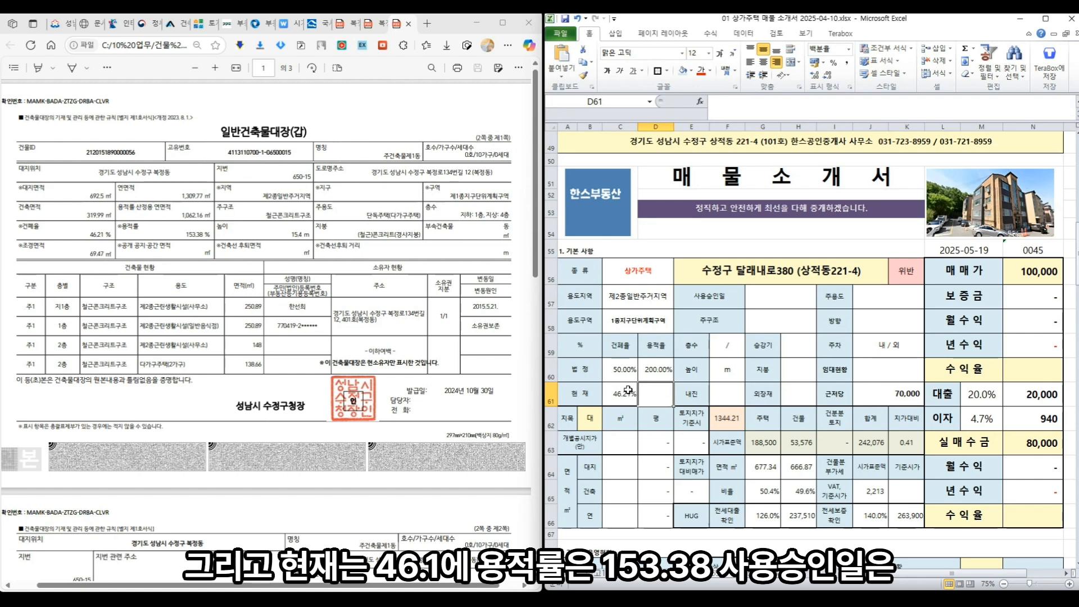
pyautogui.write('153.38')
# - Set the 사용승인일 to 2015-05-18
pyautogui.click(780, 297)
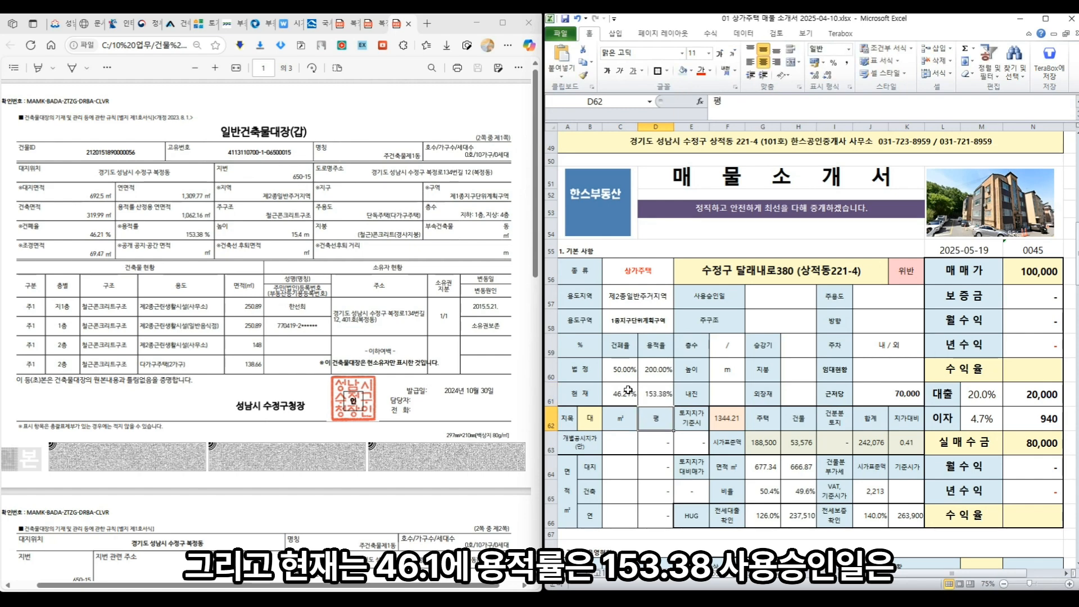
pyautogui.scroll(-5, 521, 283)
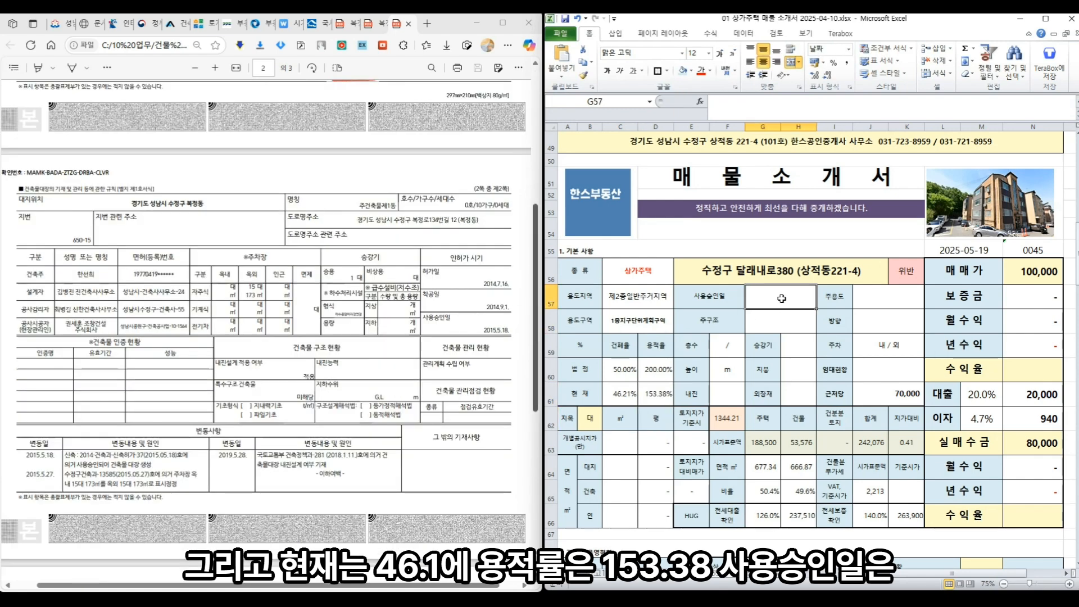
pyautogui.write('2015-')
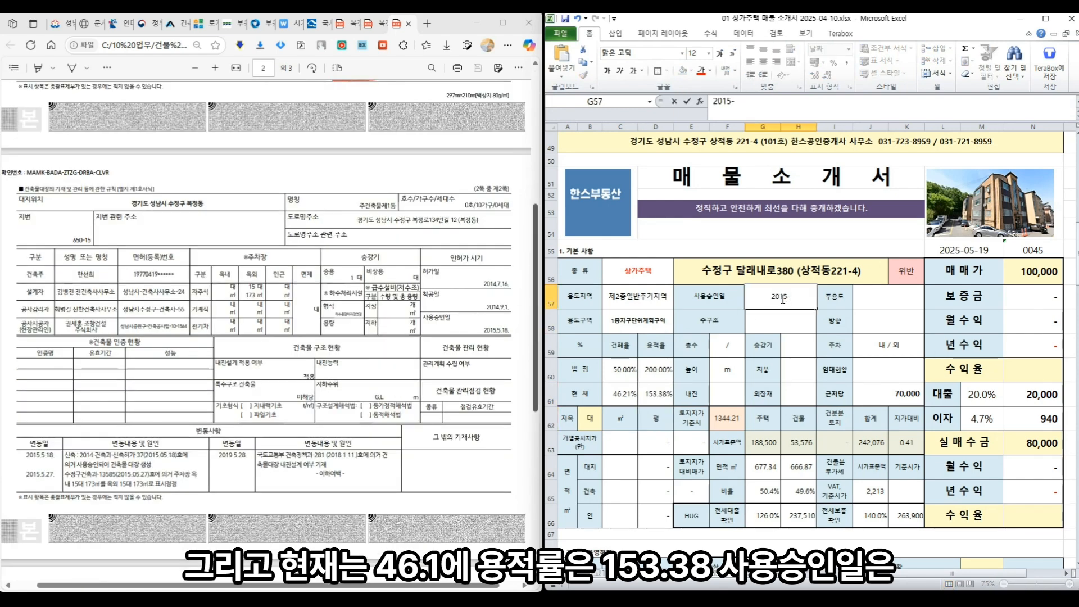
pyautogui.write('05-18')
pyautogui.press('Return')
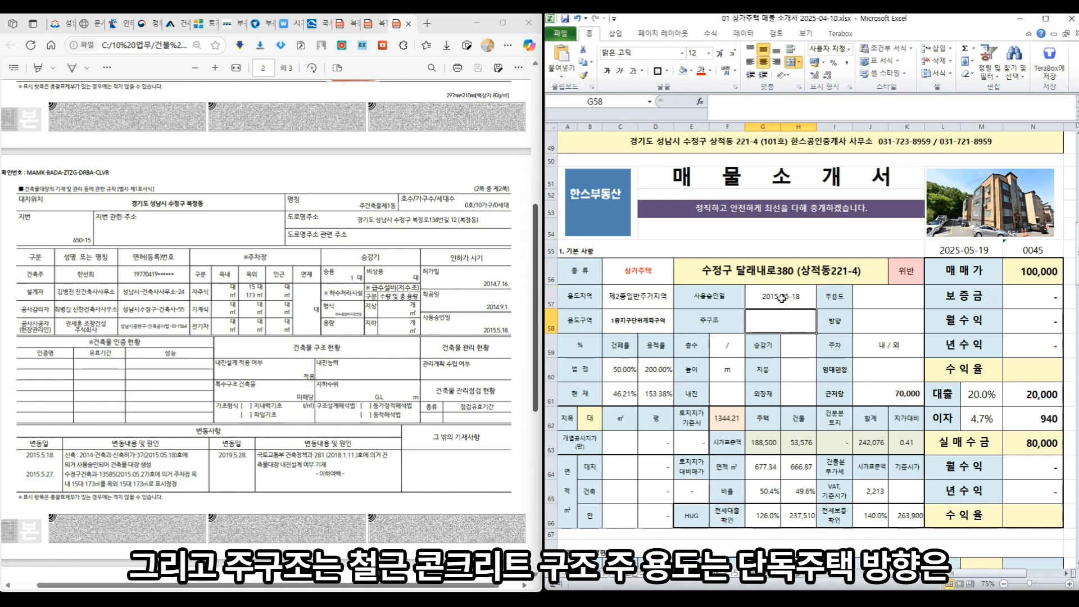
pyautogui.click(226, 355)
pyautogui.scroll(6, 226, 355)
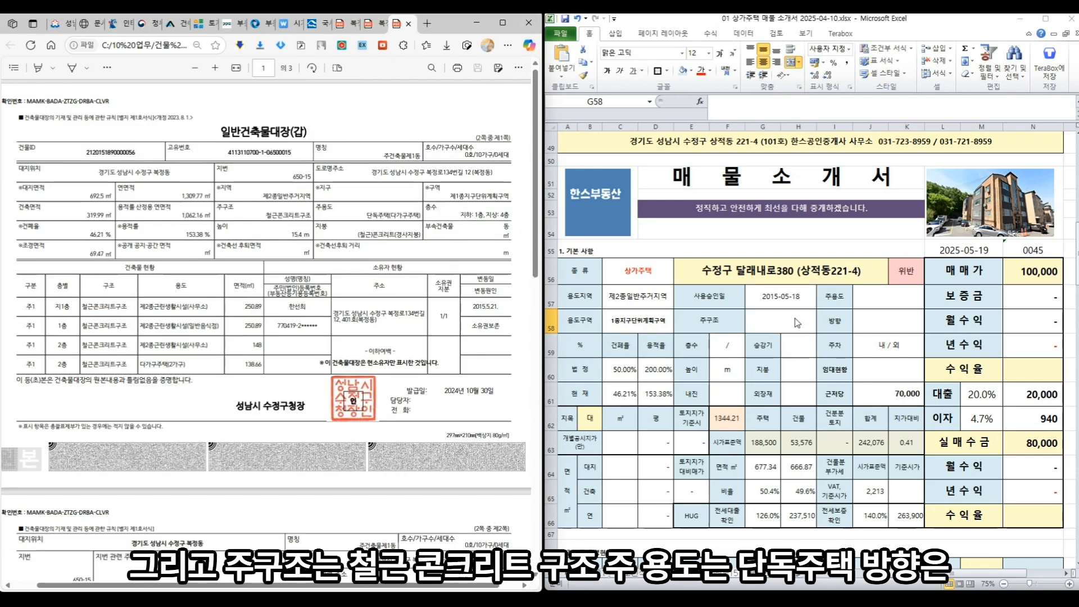
pyautogui.click(793, 316)
# - Enter 주구조 철근콘크리트구조, main use 단독주택(다가구주택) and facing 남향(기준 거실)
pyautogui.write('철근콘크릳')
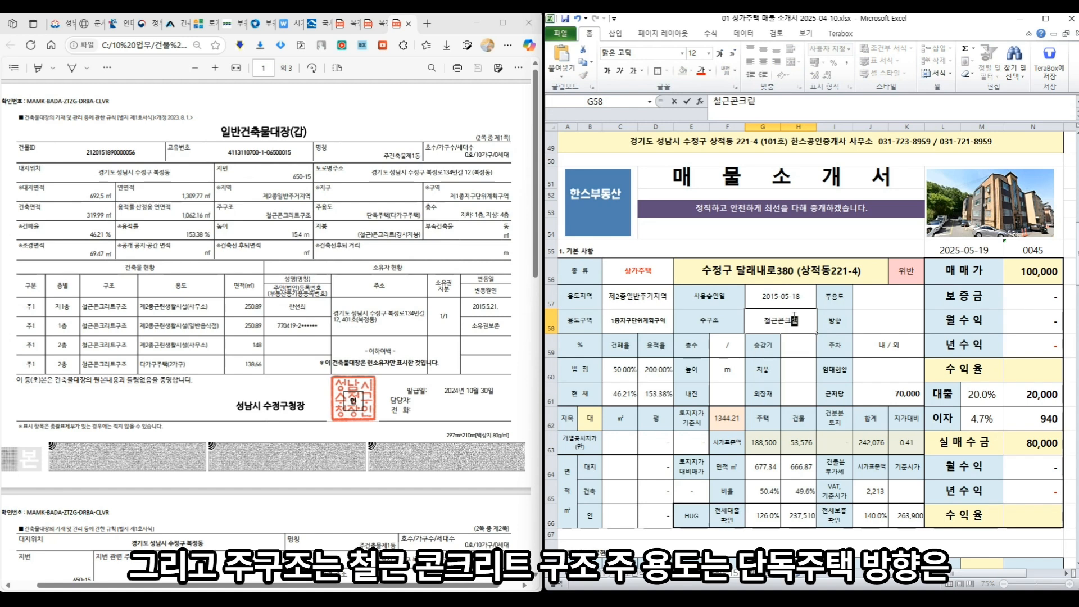
pyautogui.write('트구조')
pyautogui.press('Right')
pyautogui.press('Right')
pyautogui.press('Up')
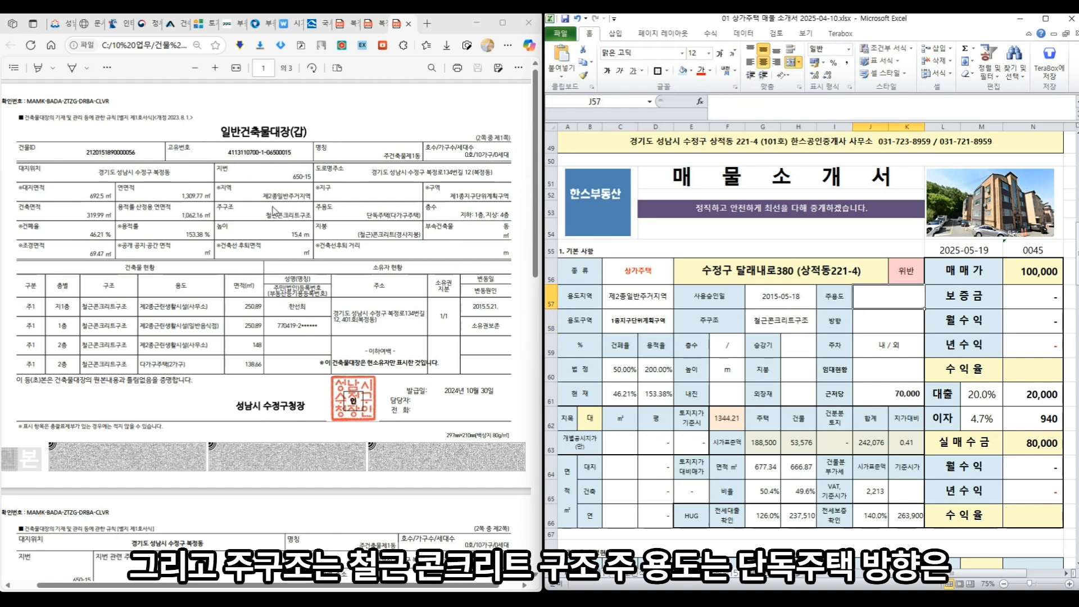
pyautogui.write('단주')
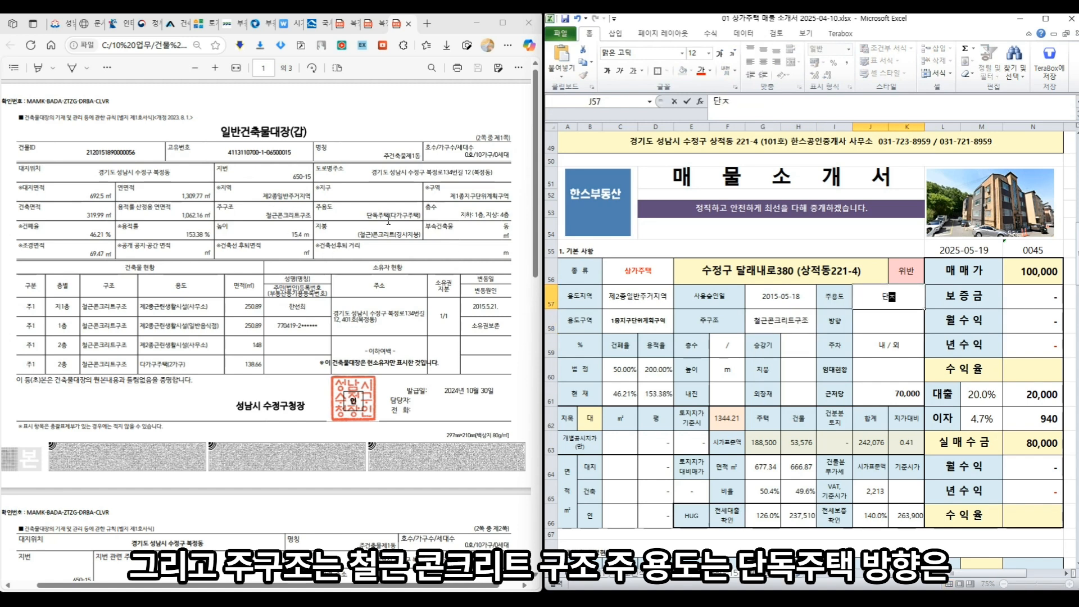
pyautogui.write('주택(다가구주택)')
pyautogui.press('Return')
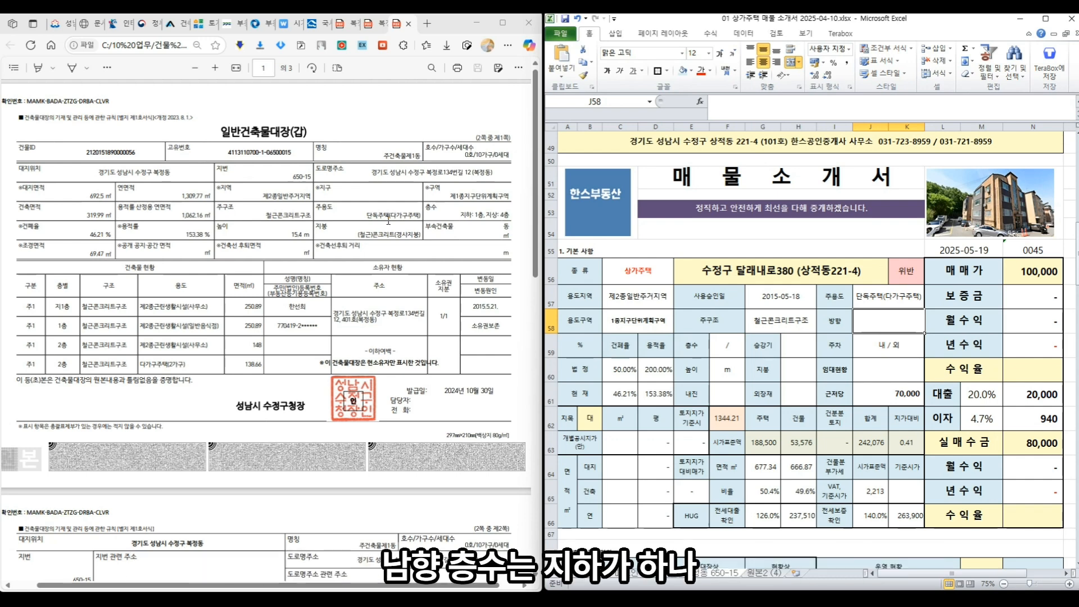
pyautogui.write('남향(기준 거실)')
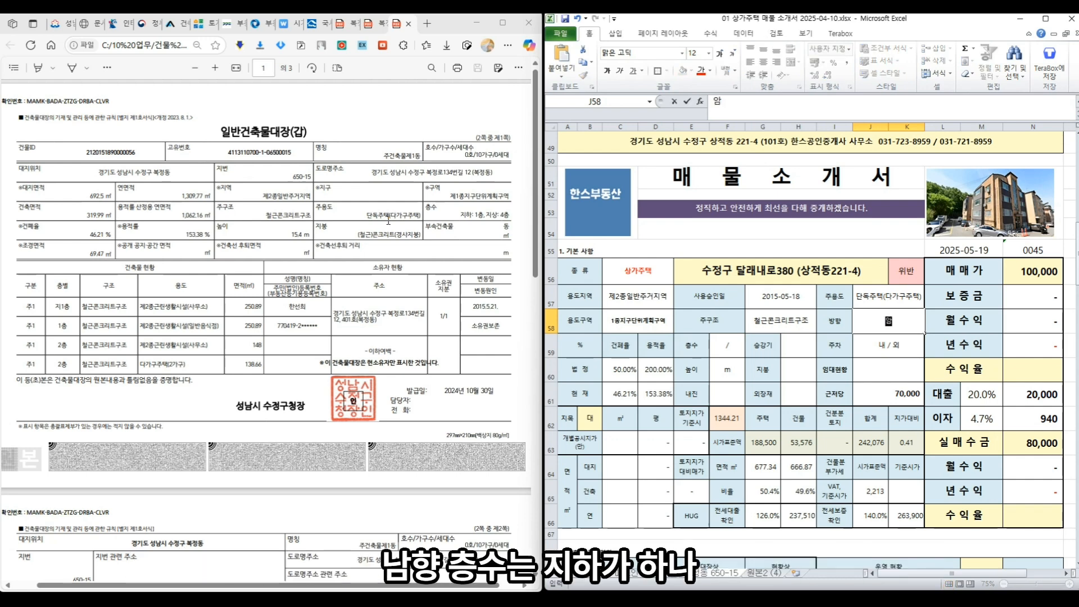
pyautogui.press('Return')
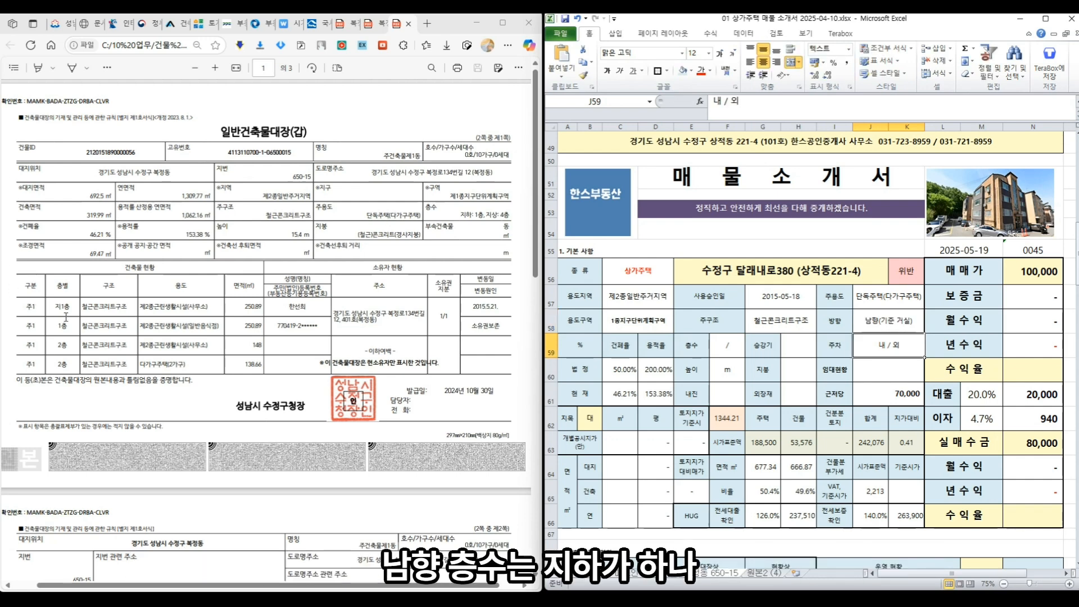
# - Enter floors 1 / 4, one elevator, and parking 내 0 / 외 15
pyautogui.click(723, 351)
pyautogui.doubleClick(724, 351)
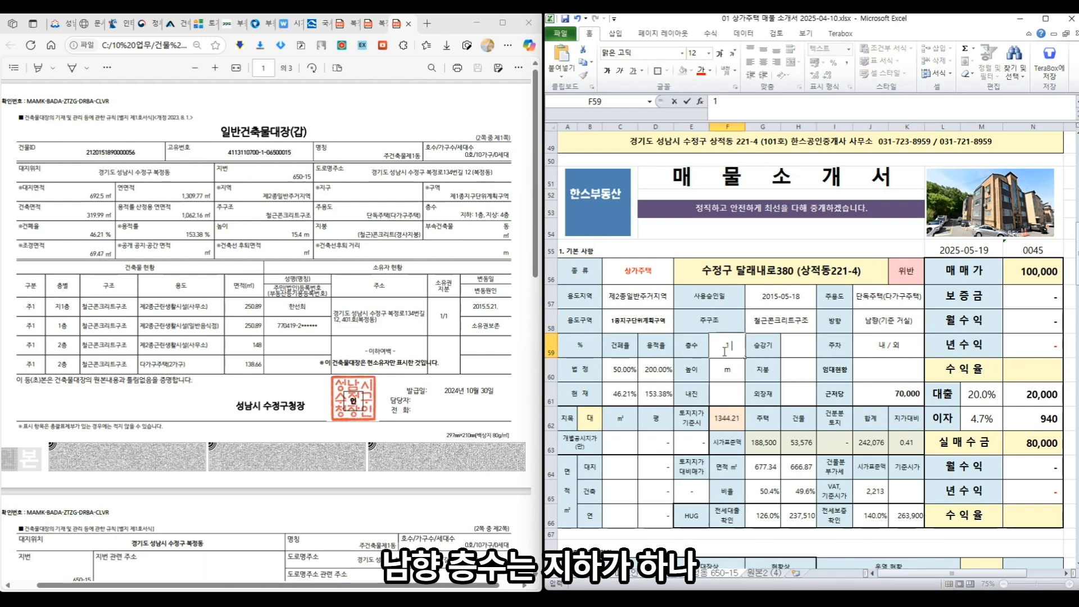
pyautogui.write('1 / 4')
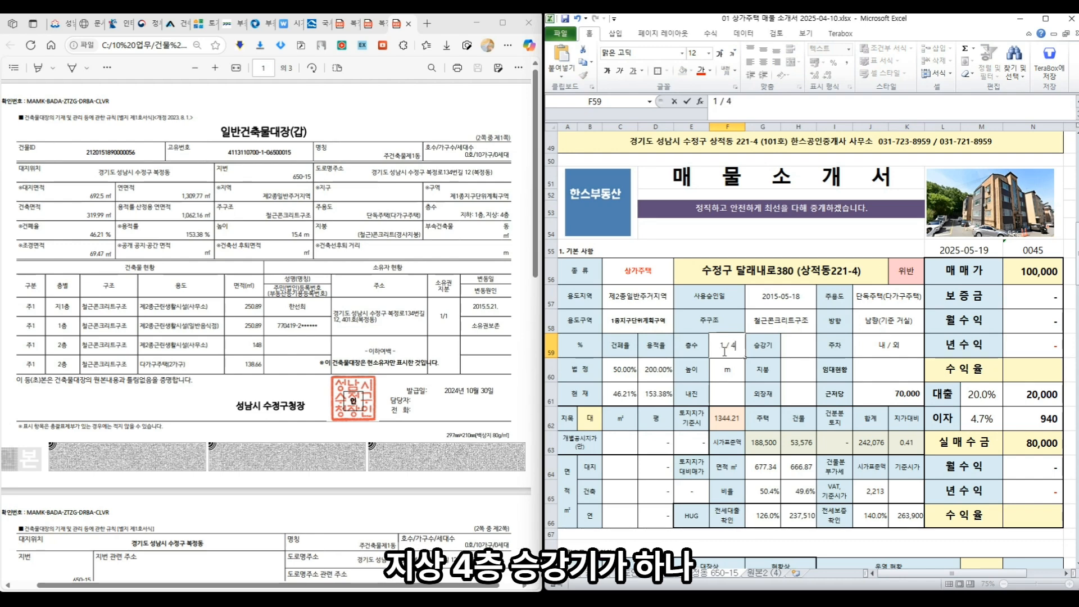
pyautogui.press('Return')
pyautogui.scroll(-5, 338, 342)
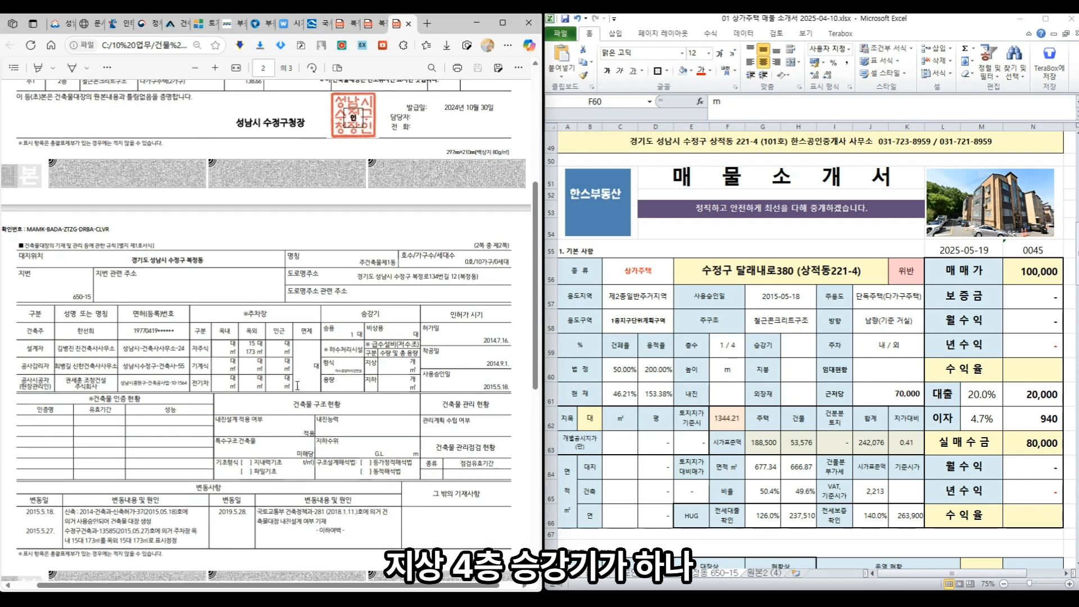
pyautogui.click(797, 345)
pyautogui.write('1')
pyautogui.press('Return')
pyautogui.doubleClick(896, 349)
pyautogui.write('0')
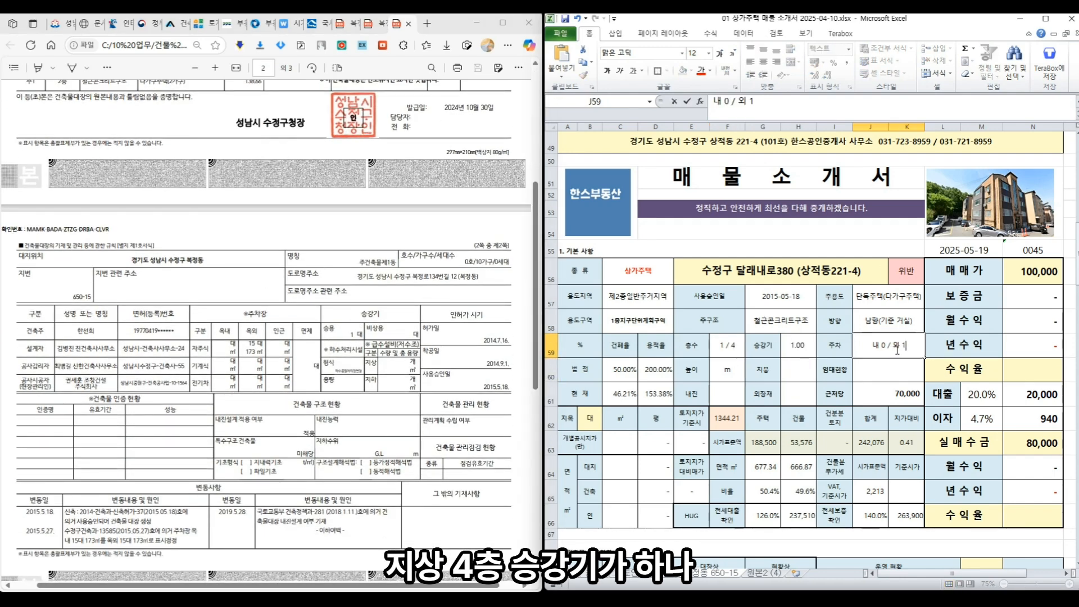
pyautogui.press('End')
pyautogui.write('15')
pyautogui.press('Return')
# - Enter building height 15.4m and roof structure 철근콘크 경사지붕
pyautogui.click(730, 372)
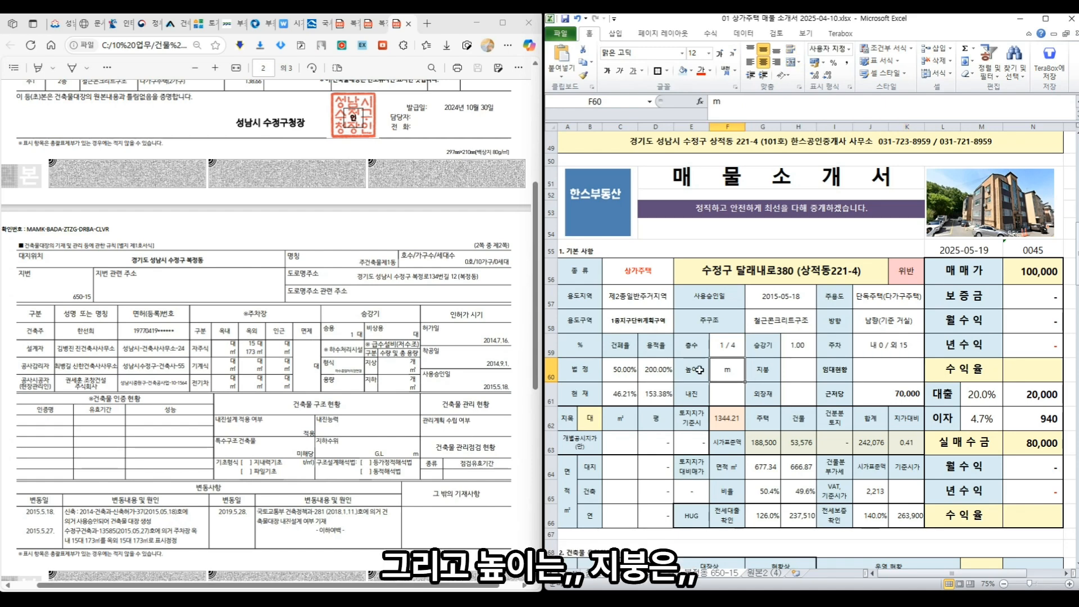
pyautogui.click(309, 374)
pyautogui.scroll(5, 309, 374)
pyautogui.click(730, 372)
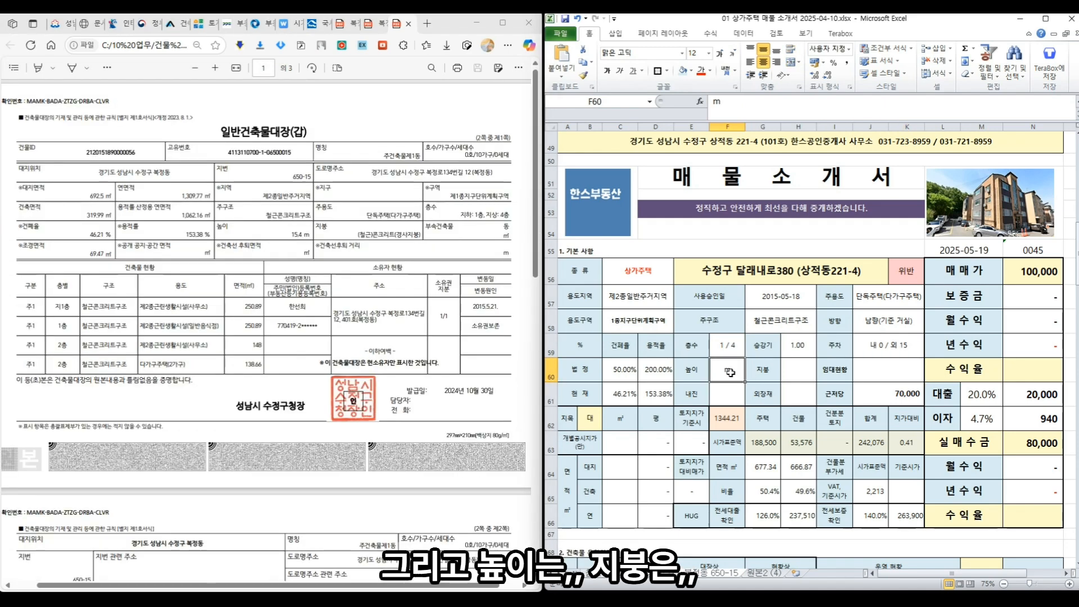
pyautogui.write('15.')
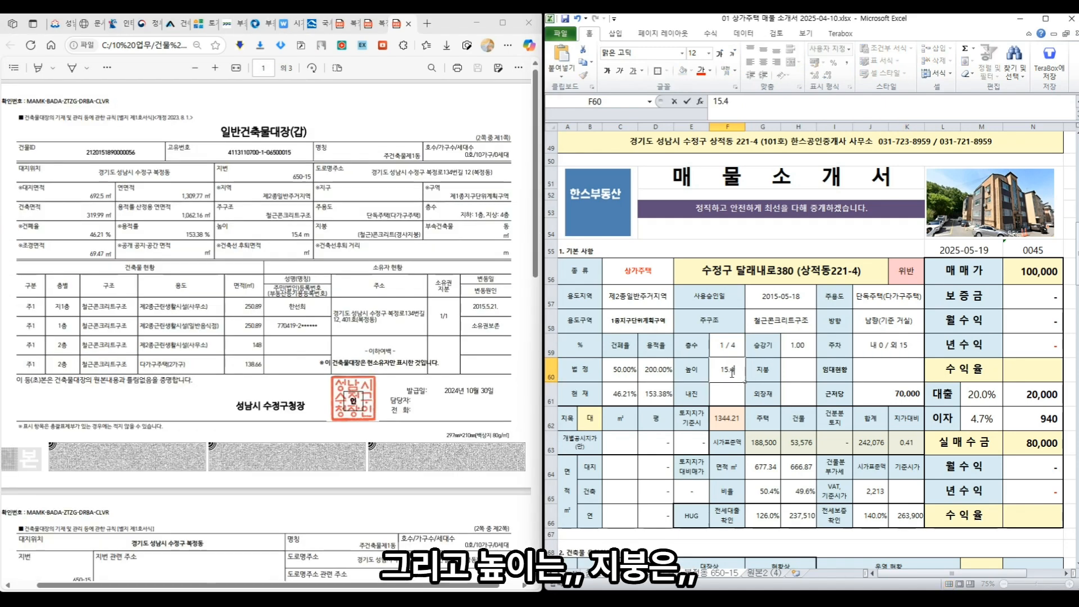
pyautogui.write('4')
pyautogui.press('Tab')
pyautogui.press('Tab')
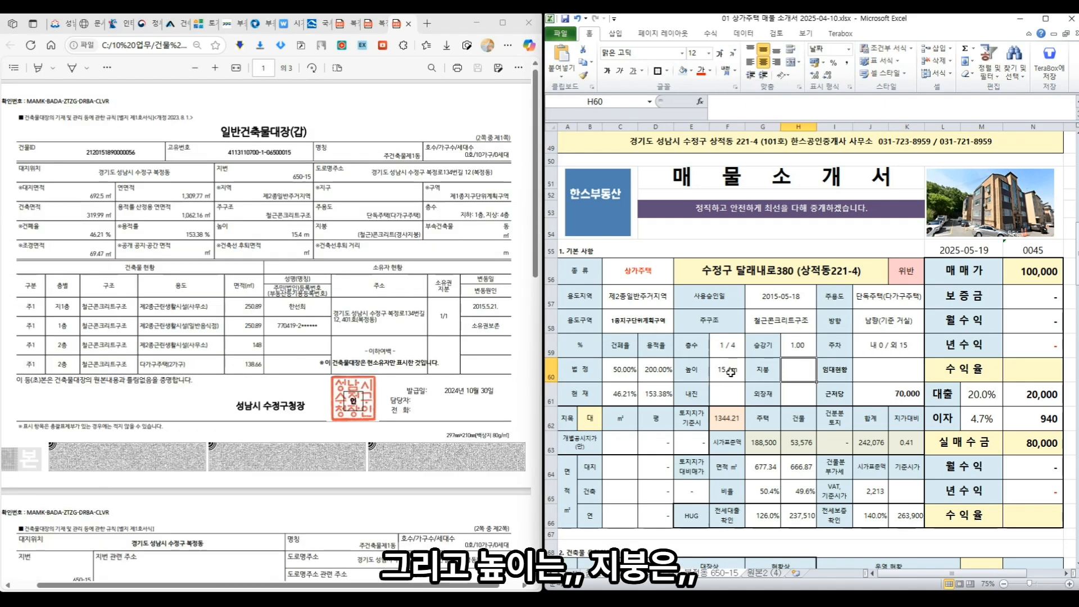
pyautogui.write('철근콘')
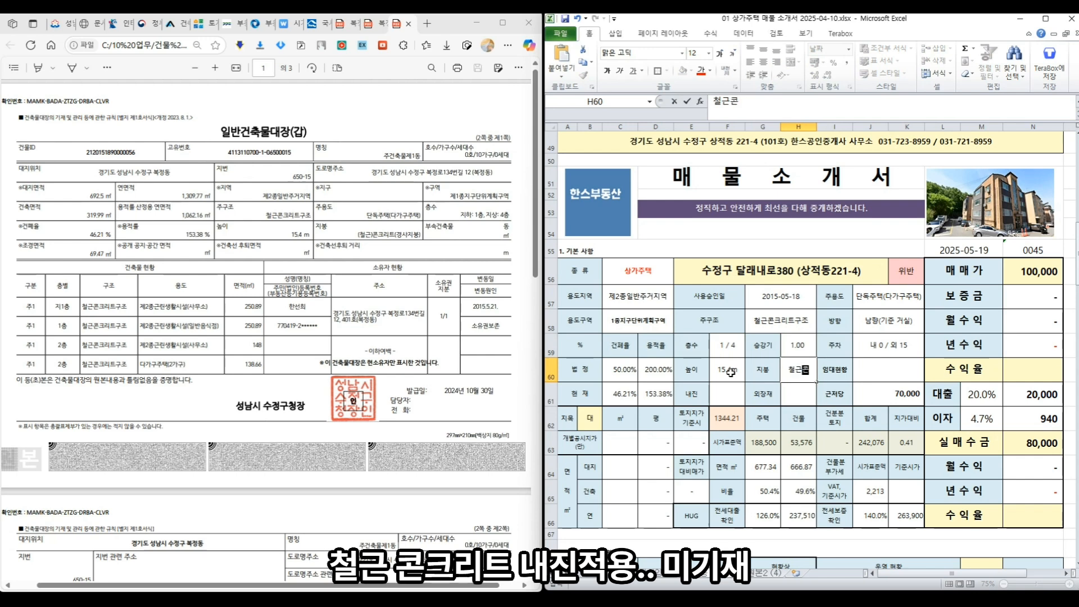
pyautogui.write('크 경사지붕')
pyautogui.press('Return')
# - Enter seismic design 적용 (미기재) and exterior finish 대리석
pyautogui.scroll(-5, 246, 437)
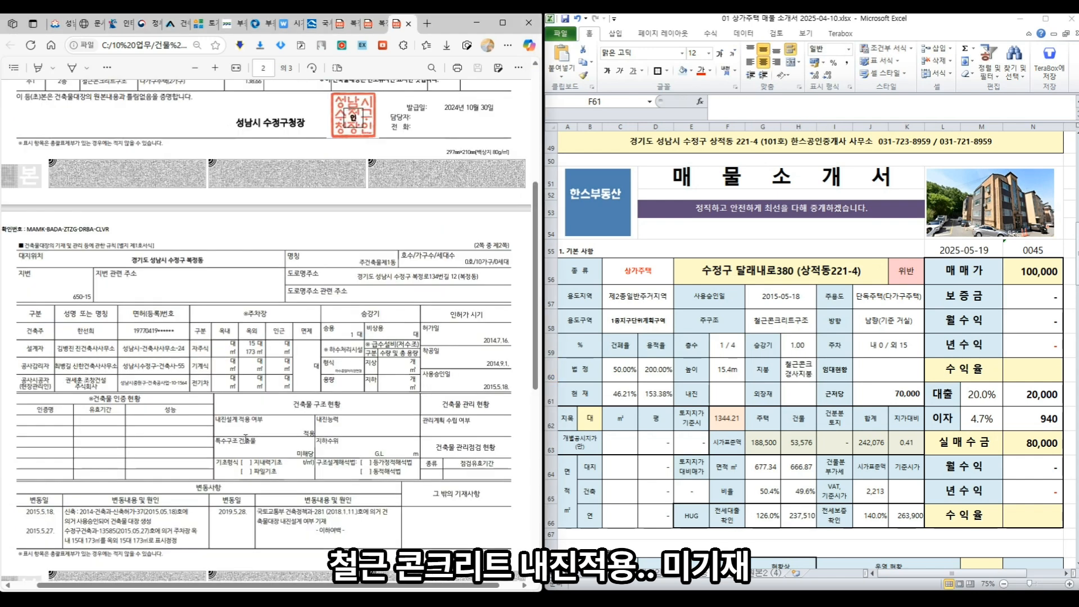
pyautogui.click(729, 398)
pyautogui.write('적용 ')
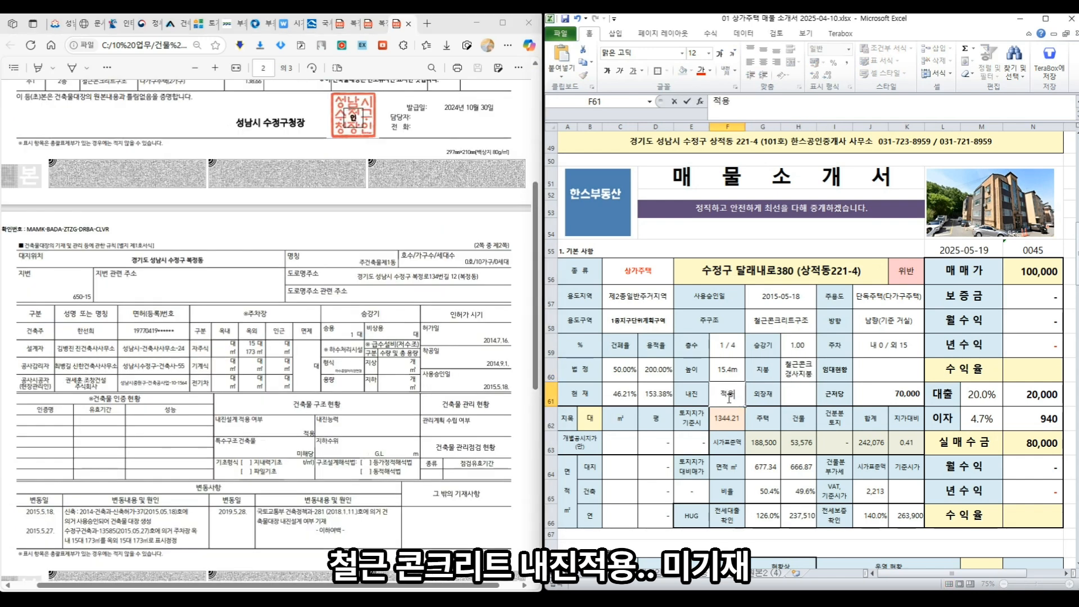
pyautogui.write('(미기재)')
pyautogui.press('Return')
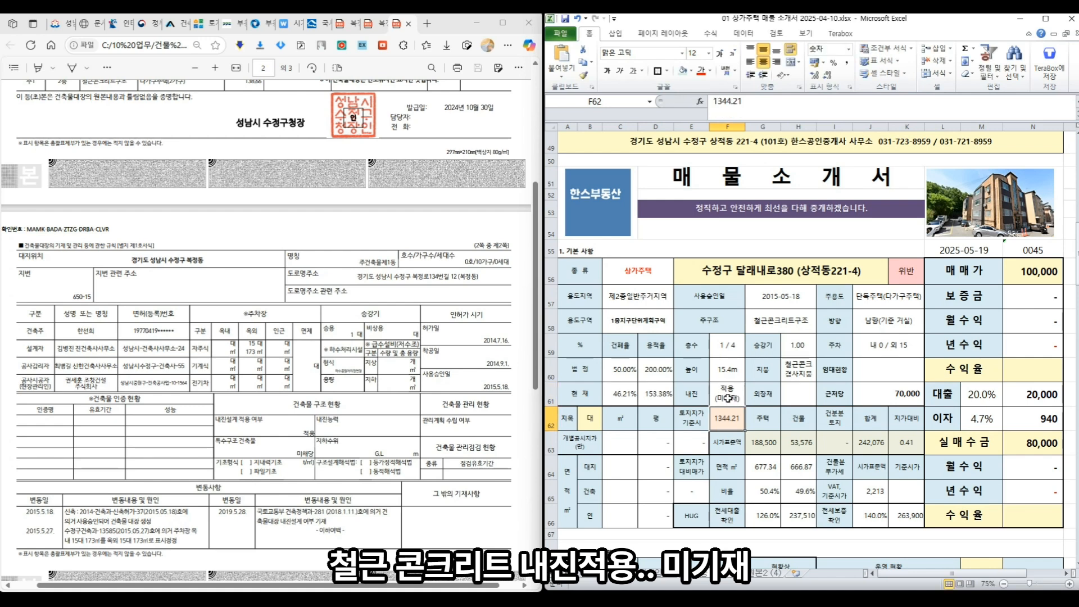
pyautogui.click(792, 400)
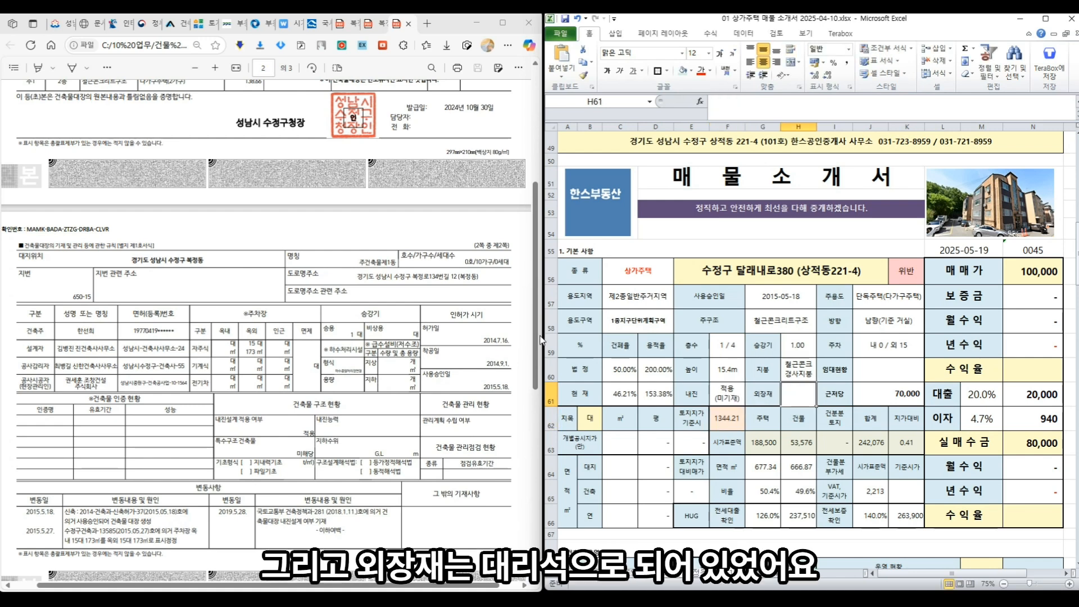
pyautogui.write('대리석')
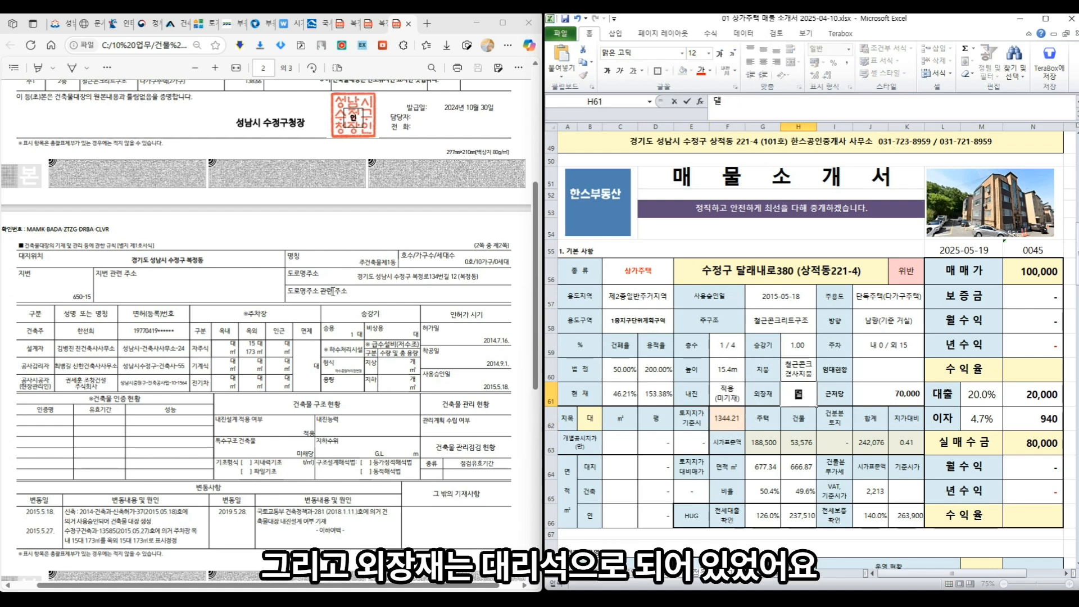
pyautogui.press('Return')
pyautogui.click(873, 379)
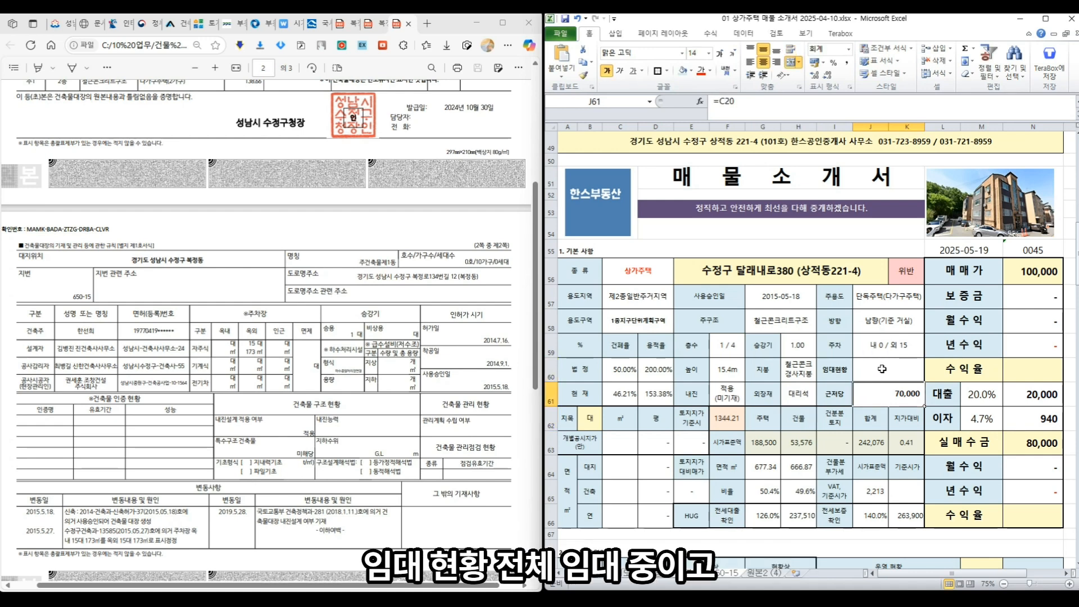
# - Record 임대현황 as 전체임대중, with 주인세대 보4억 on a second line
pyautogui.write('전체임대중,')
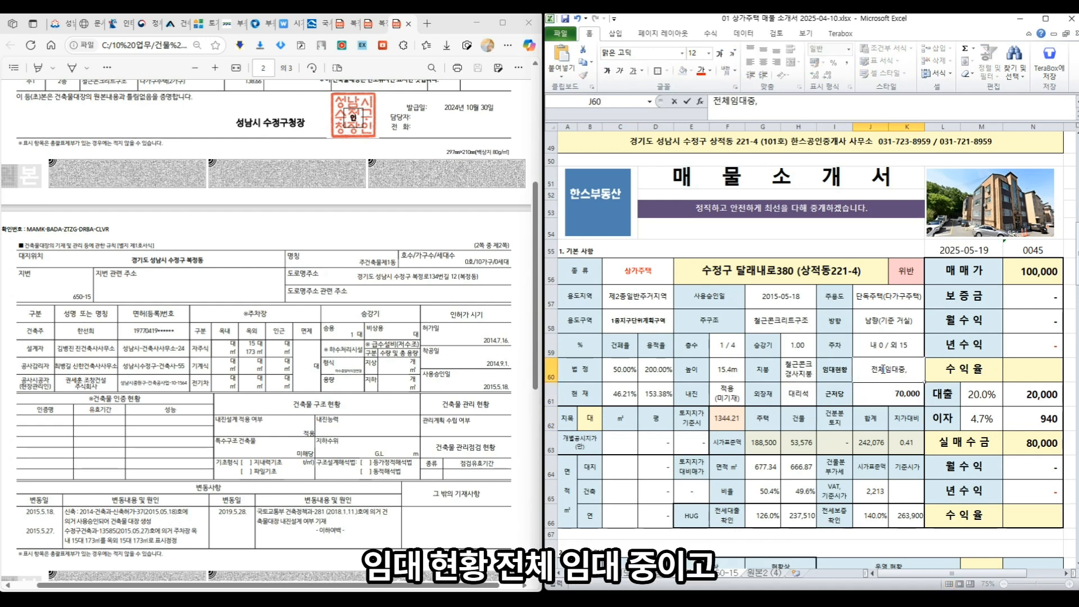
pyautogui.hotkey('alt', 'Return')
pyautogui.write('주인세대')
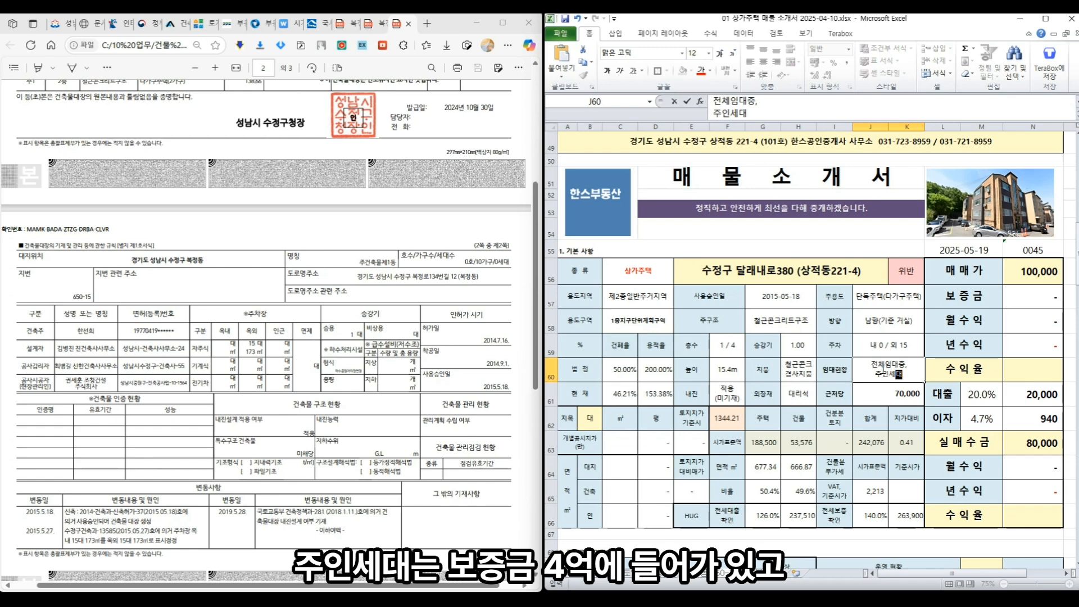
pyautogui.write(' 보4억')
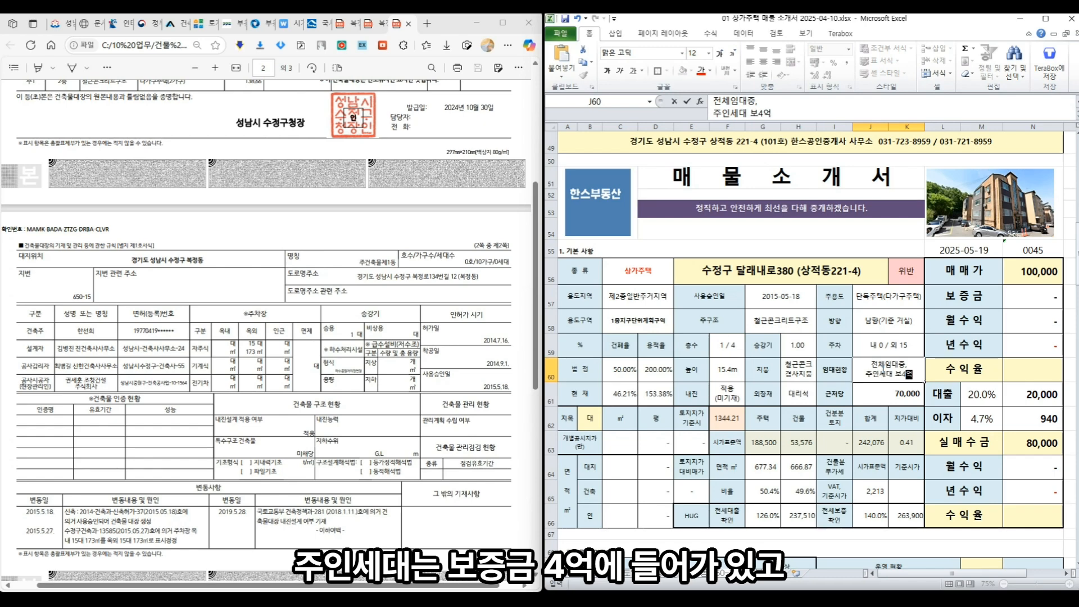
pyautogui.press('Return')
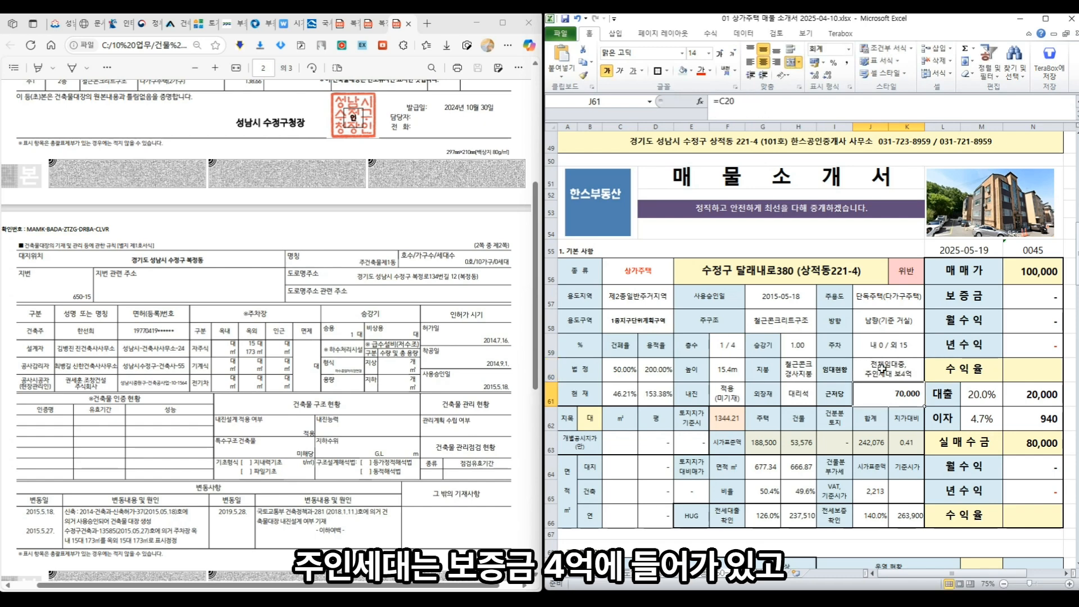
pyautogui.scroll(12, 917, 399)
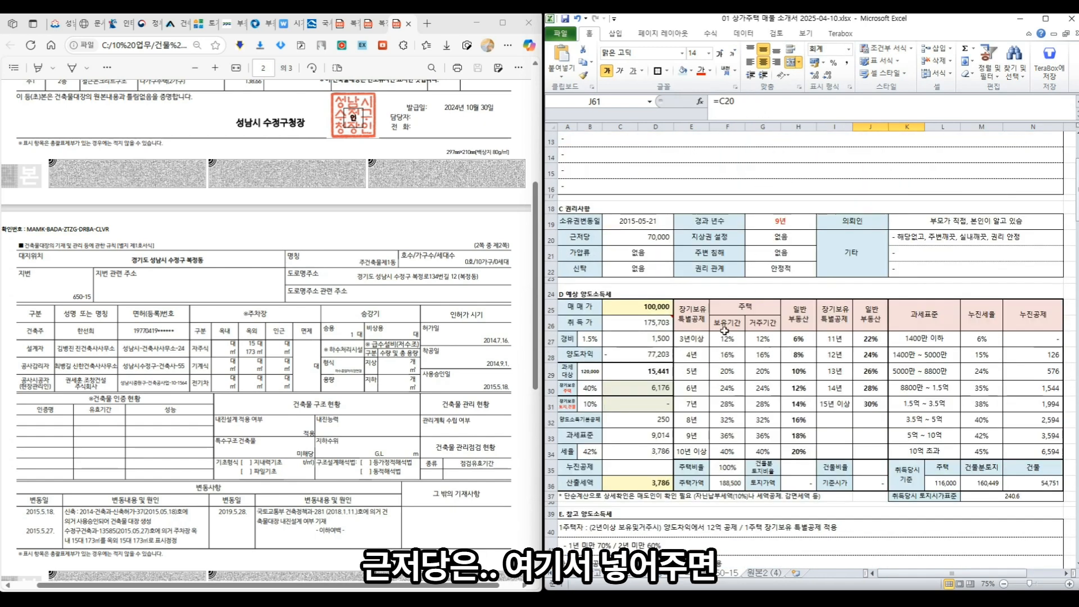
pyautogui.scroll(-9, 961, 439)
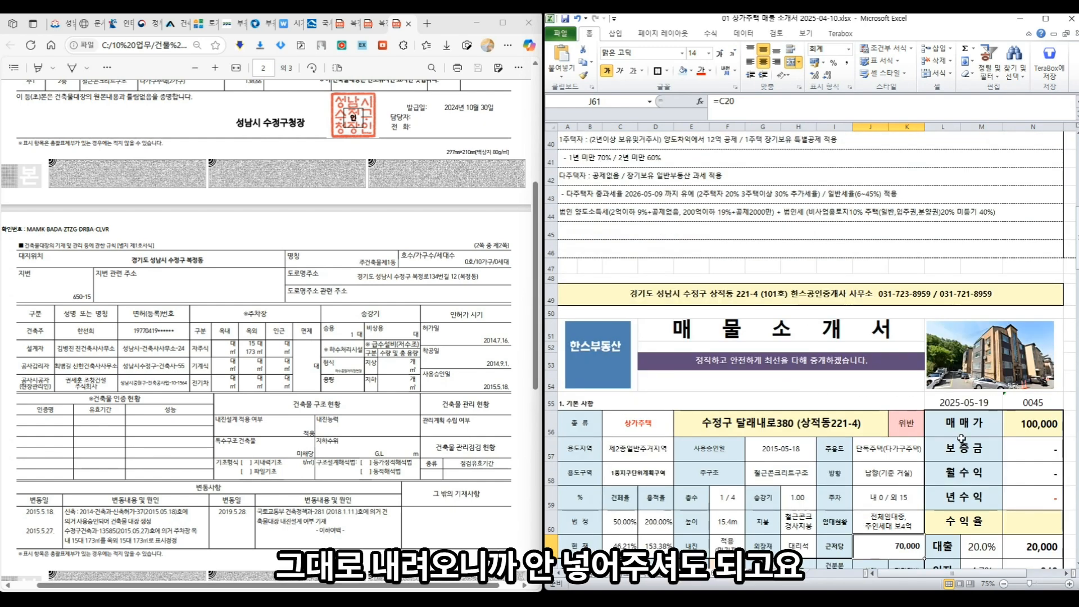
pyautogui.scroll(-4, 962, 439)
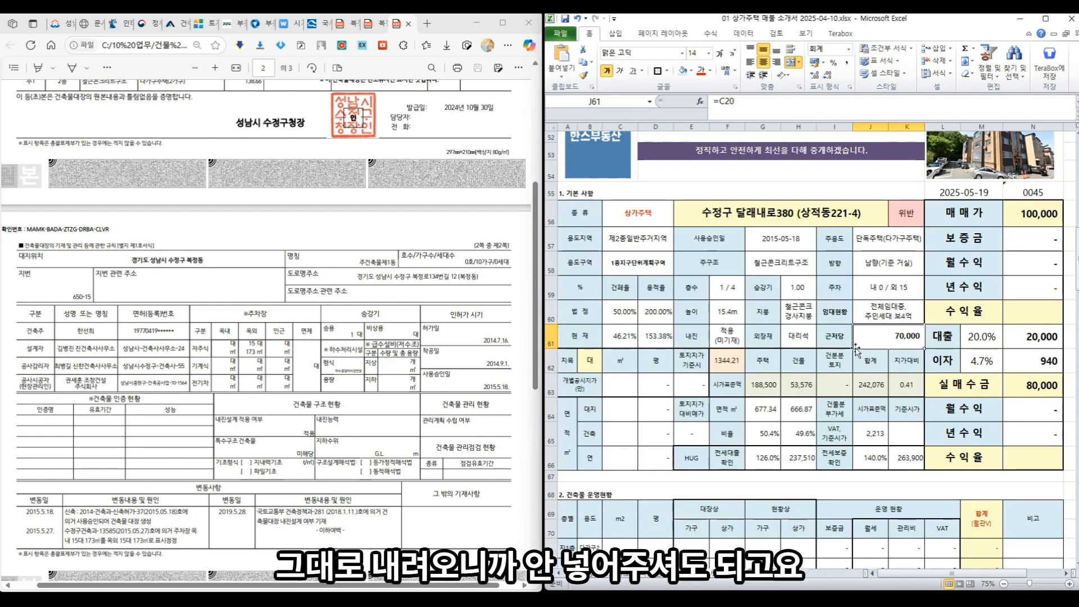
pyautogui.click(619, 386)
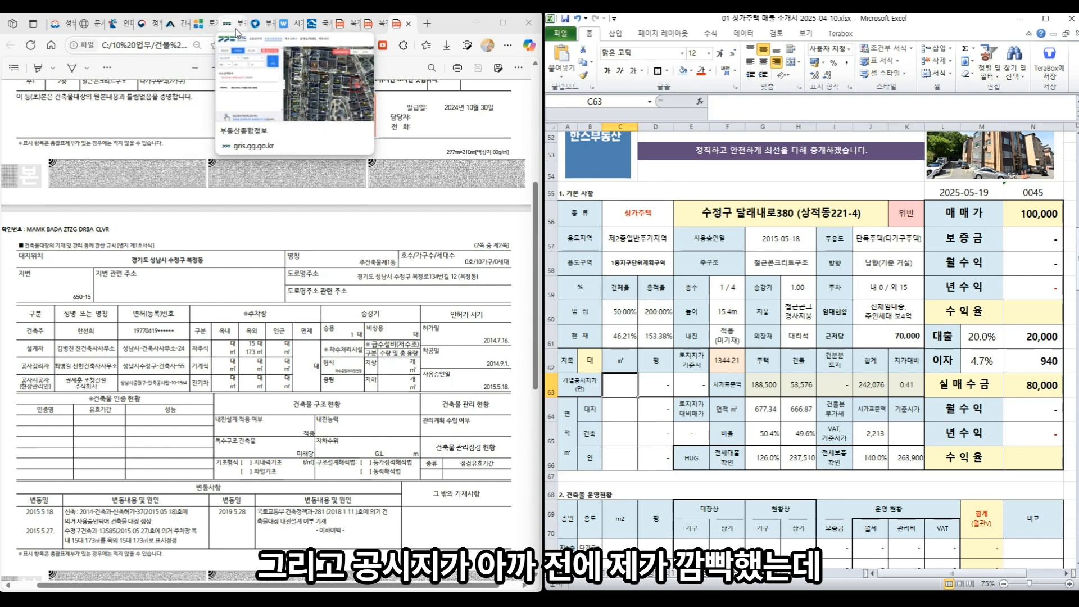
# - Enter the official land price 367.8 in C63 from the land price lookup
pyautogui.click(199, 24)
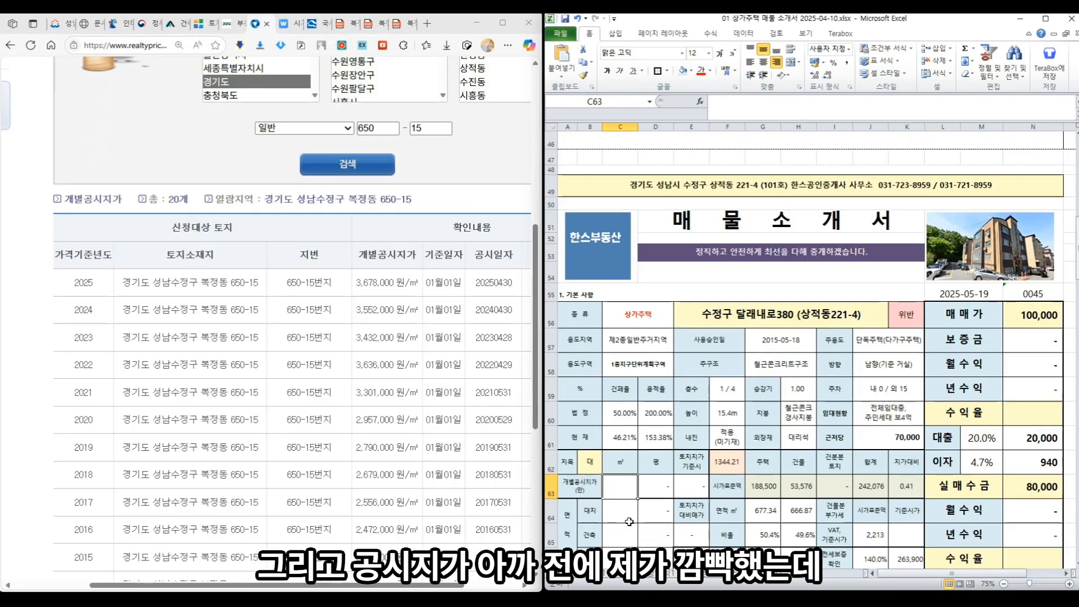
pyautogui.click(630, 521)
pyautogui.click(625, 491)
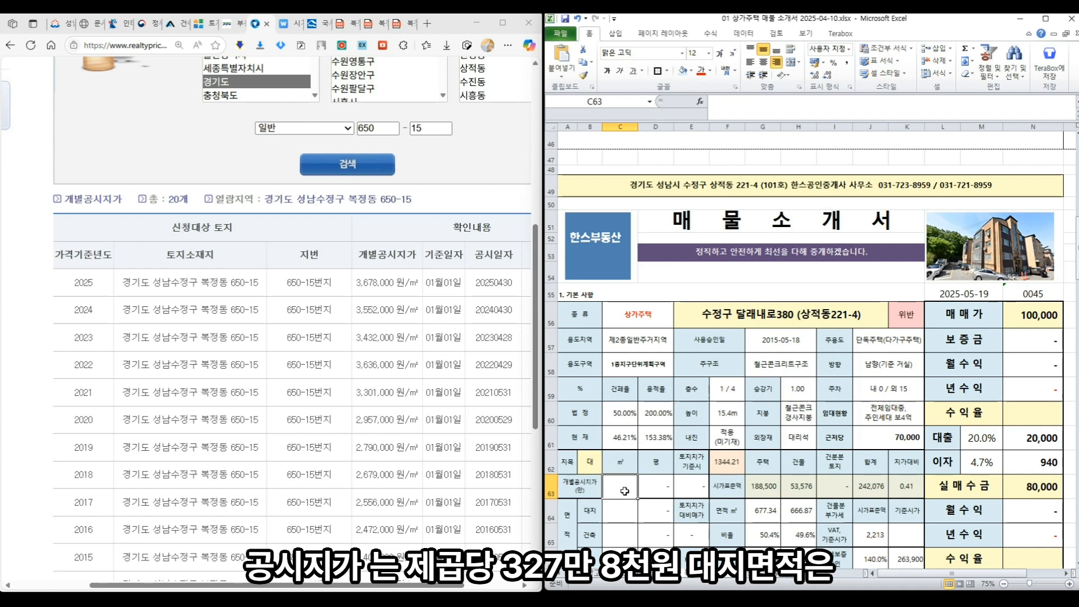
pyautogui.write('36')
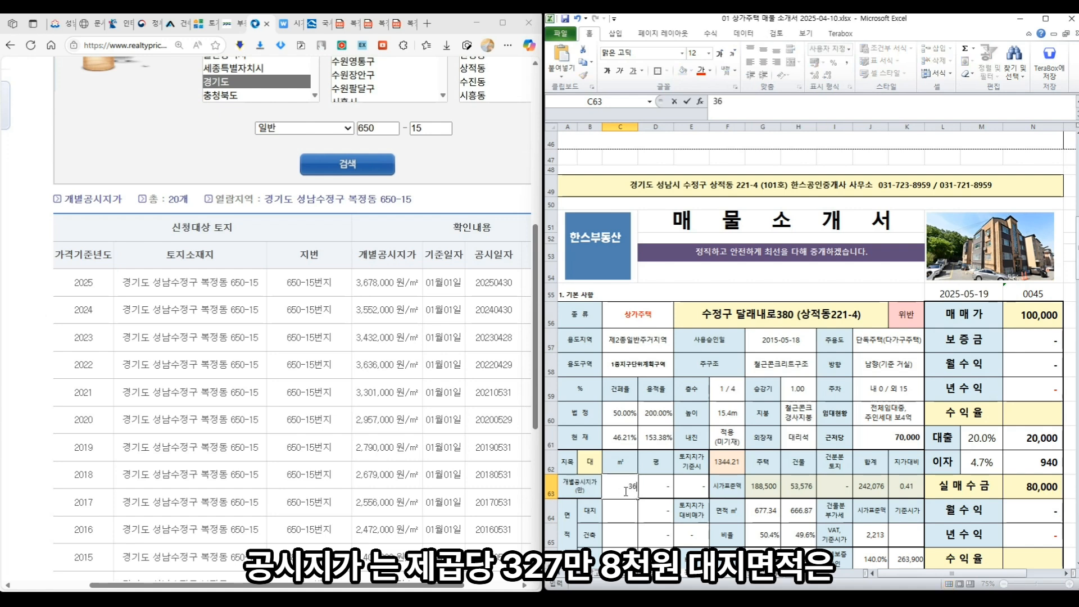
pyautogui.write('7.8')
pyautogui.press('Return')
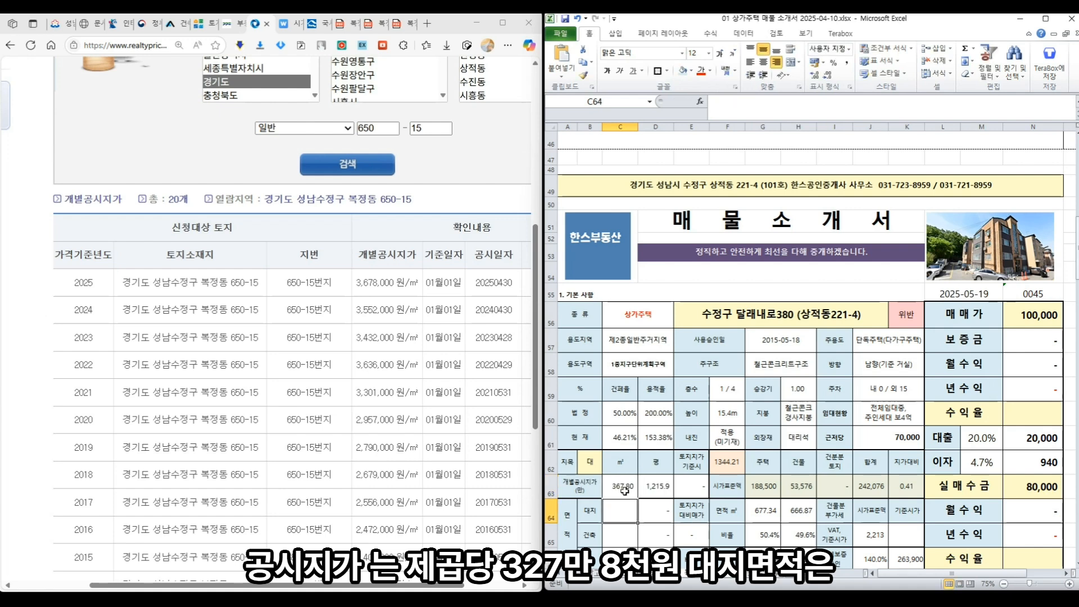
# - Enter site area 692.5, building area 319.99 and total floor area 1,309.77 in C64–C66 from the building register
pyautogui.click(397, 24)
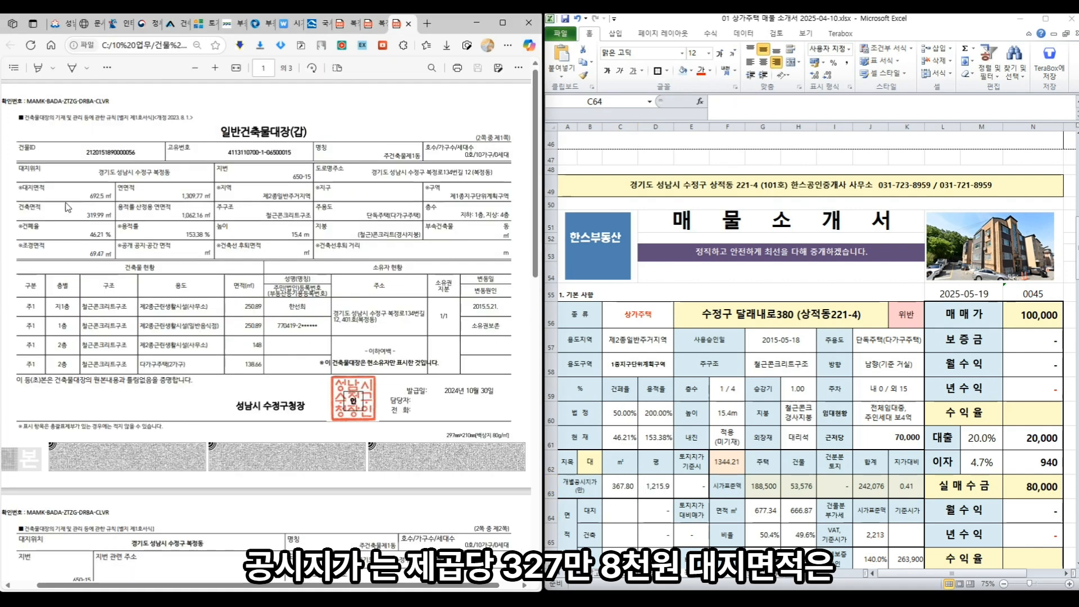
pyautogui.click(607, 513)
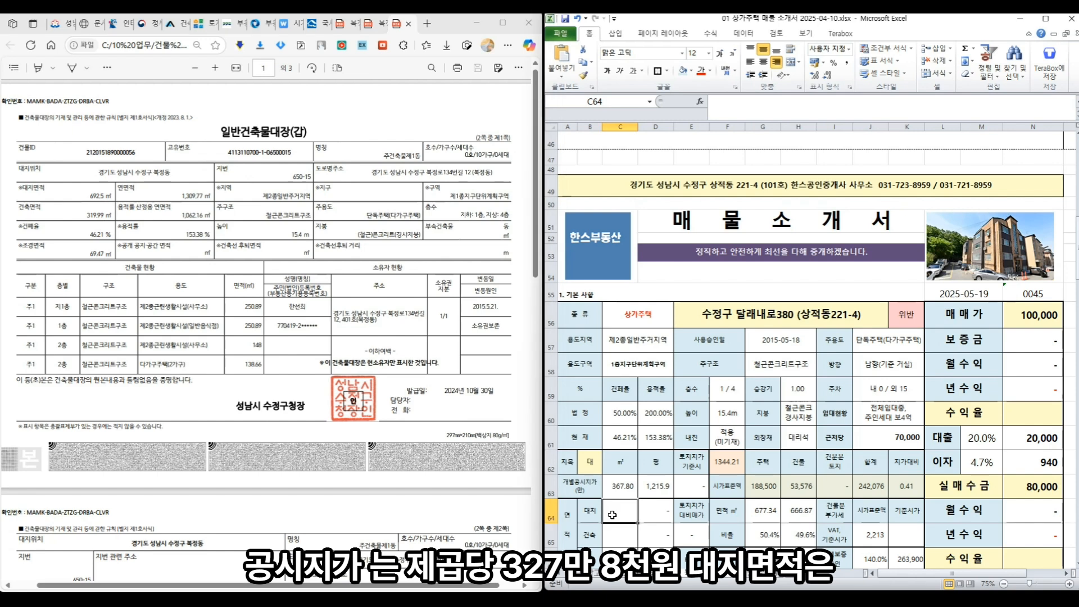
pyautogui.write('692.5')
pyautogui.press('Return')
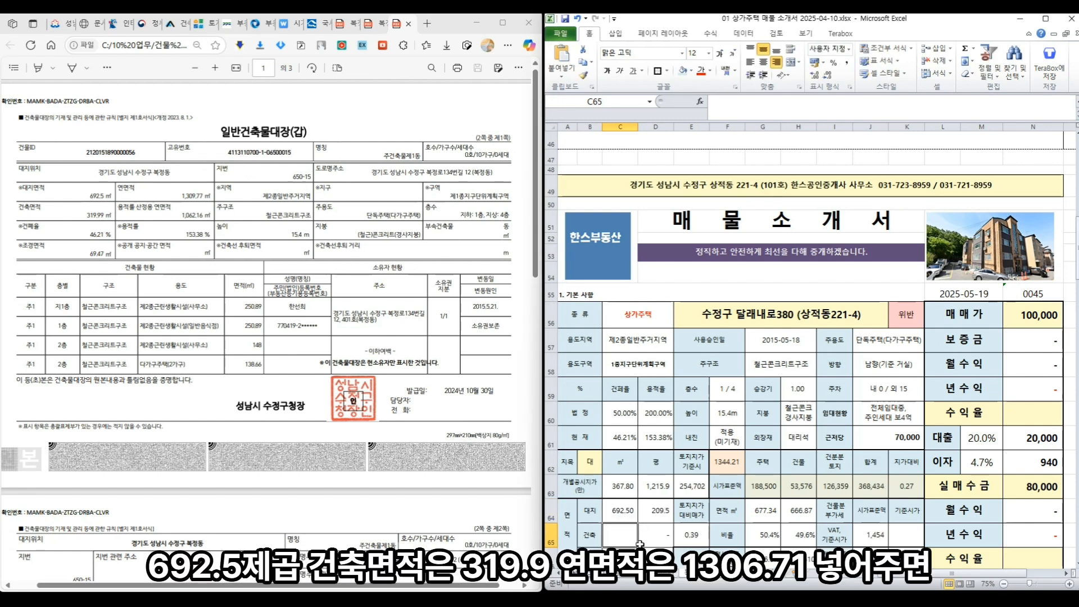
pyautogui.write('319.99')
pyautogui.press('Return')
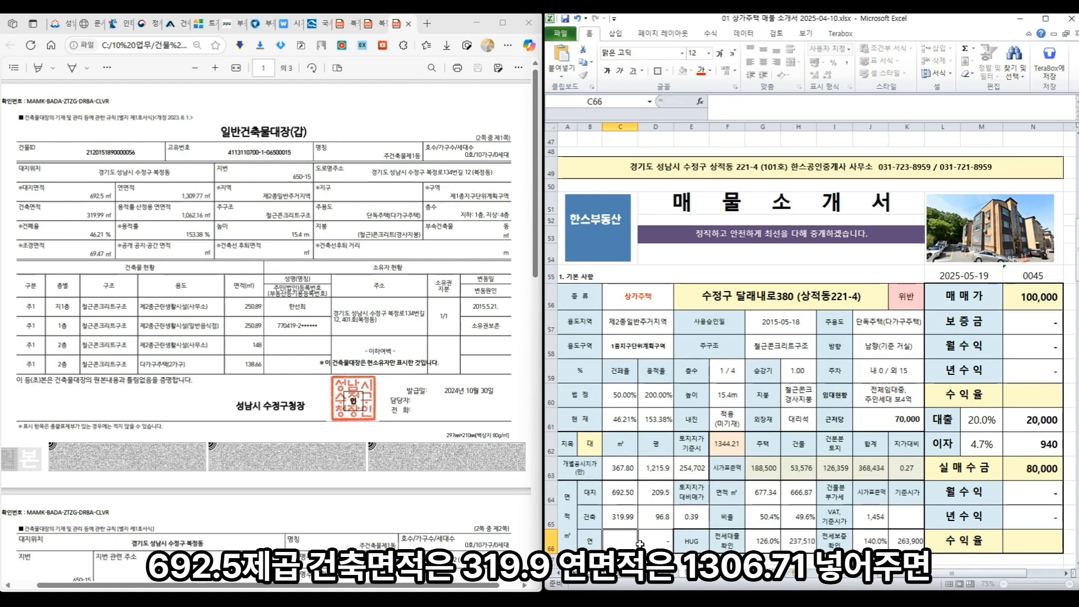
pyautogui.write('1')
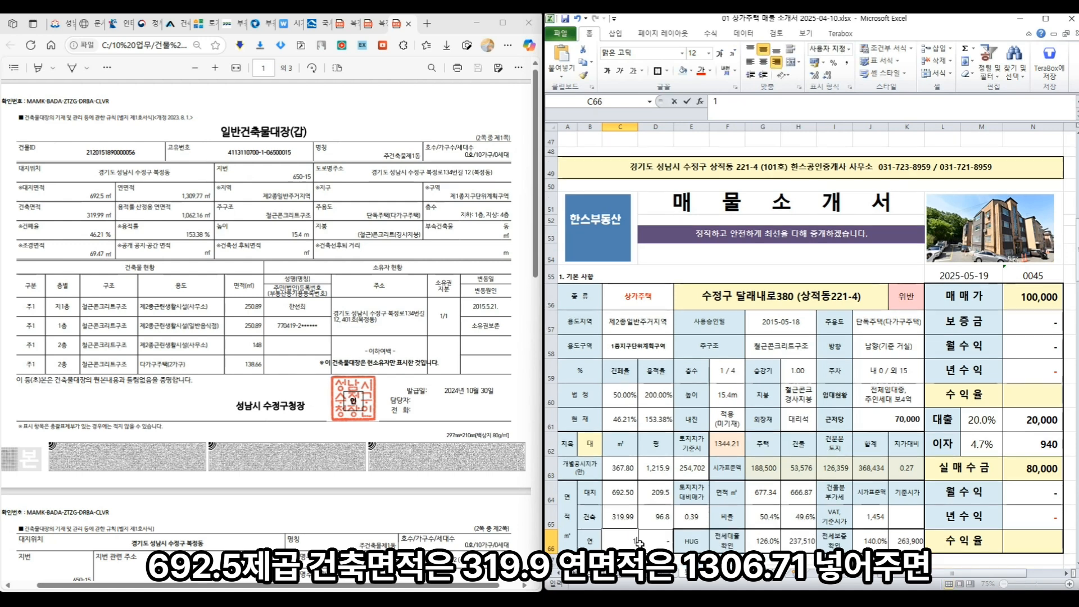
pyautogui.write('3.09.77')
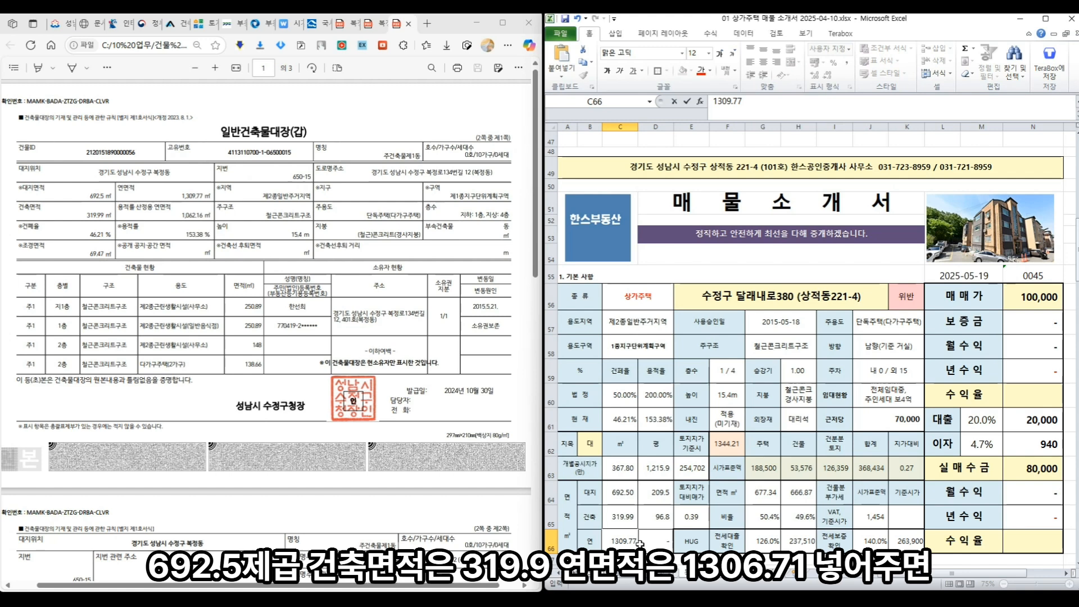
pyautogui.press('Return')
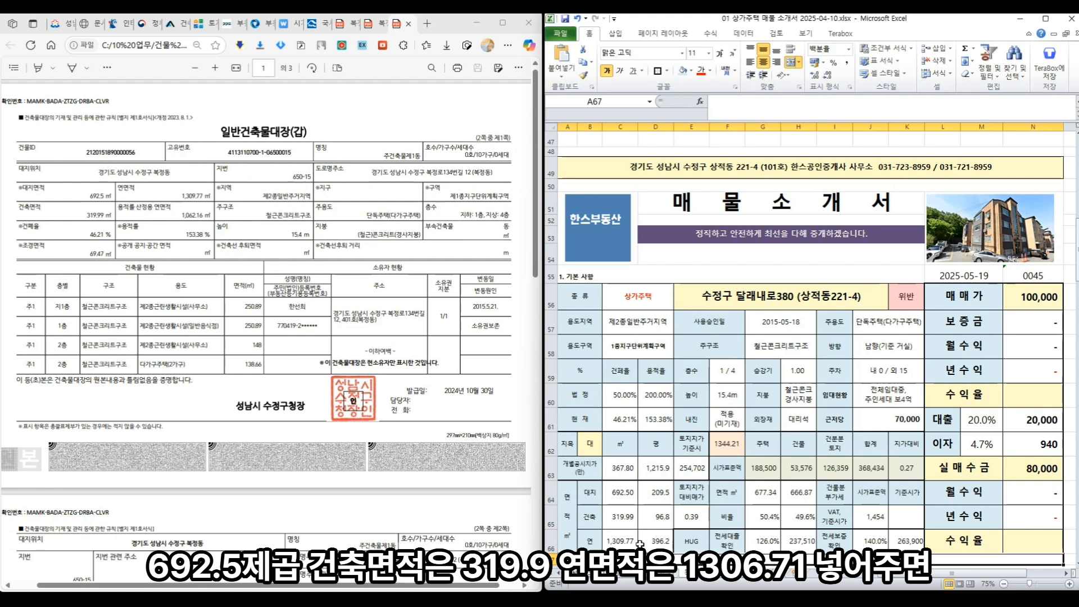
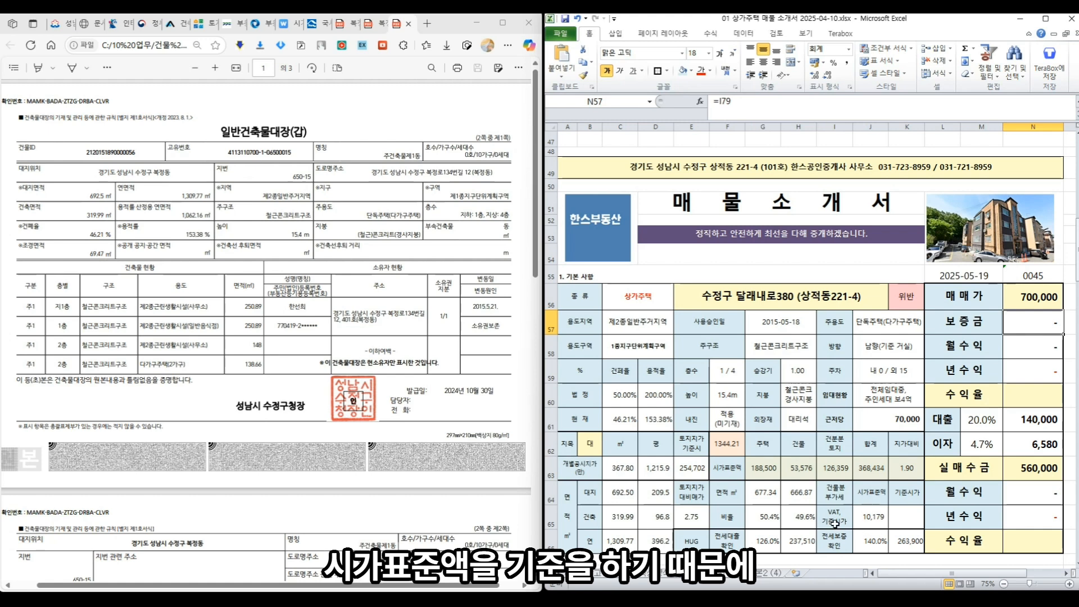
# - With K65 selected for the standard price, set HomeTax construction and acquisition years to 2015
pyautogui.click(874, 523)
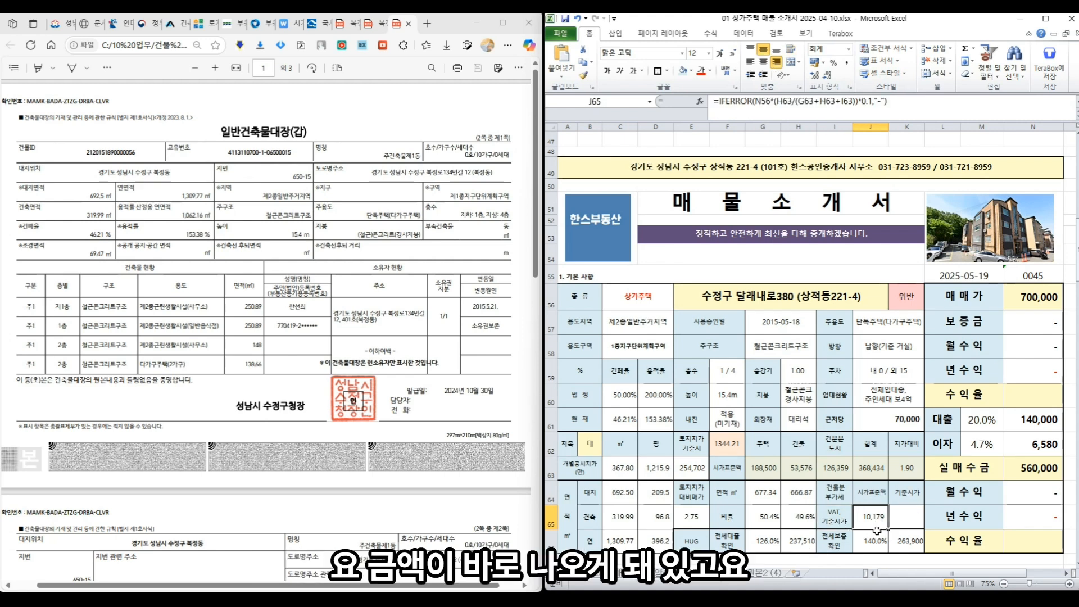
pyautogui.click(906, 512)
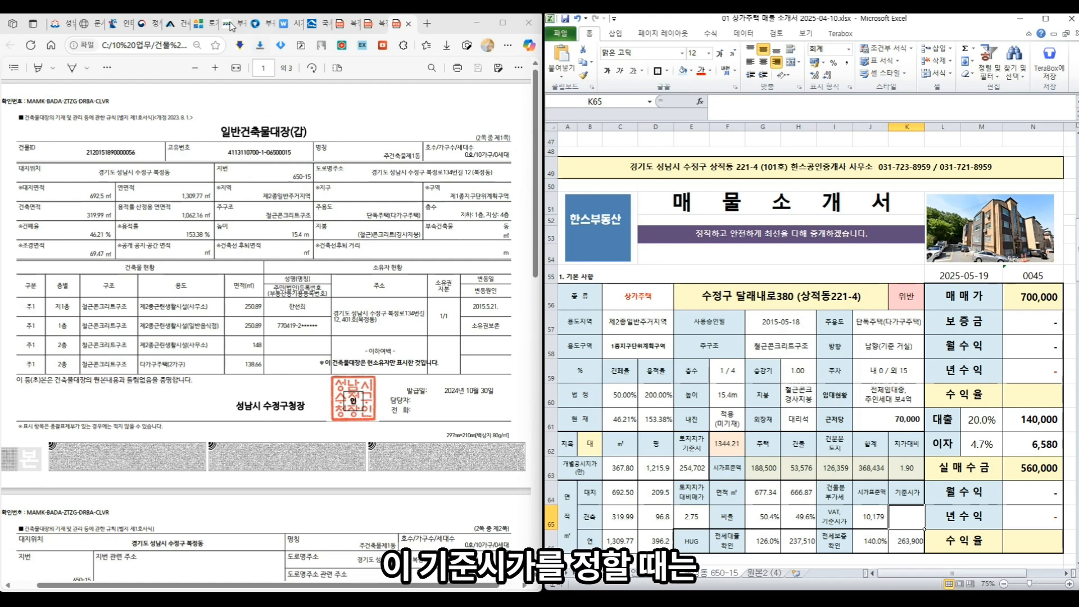
pyautogui.click(312, 30)
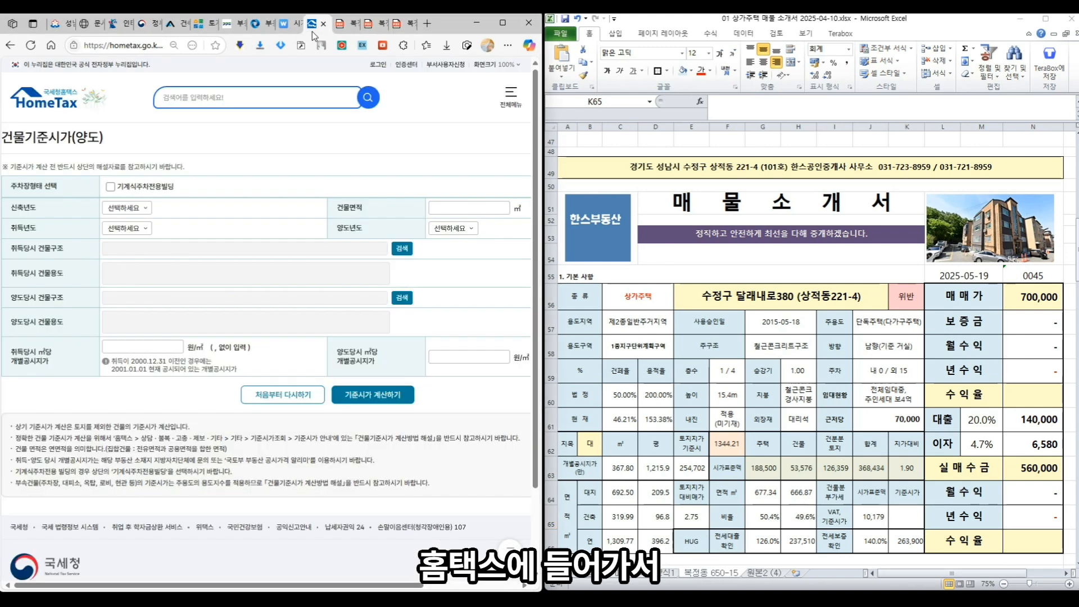
pyautogui.click(126, 208)
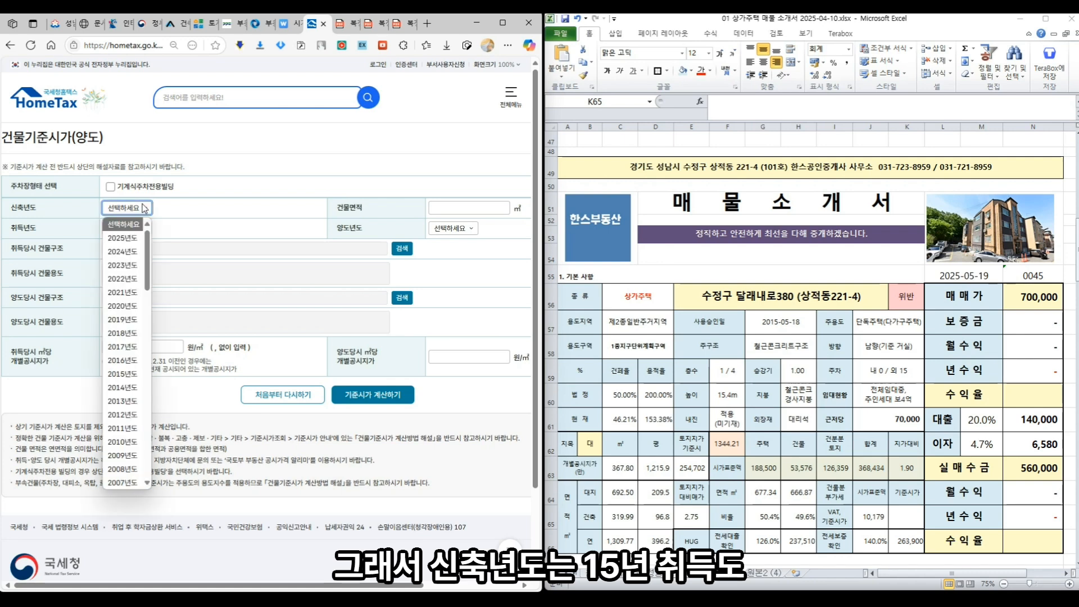
pyautogui.click(118, 373)
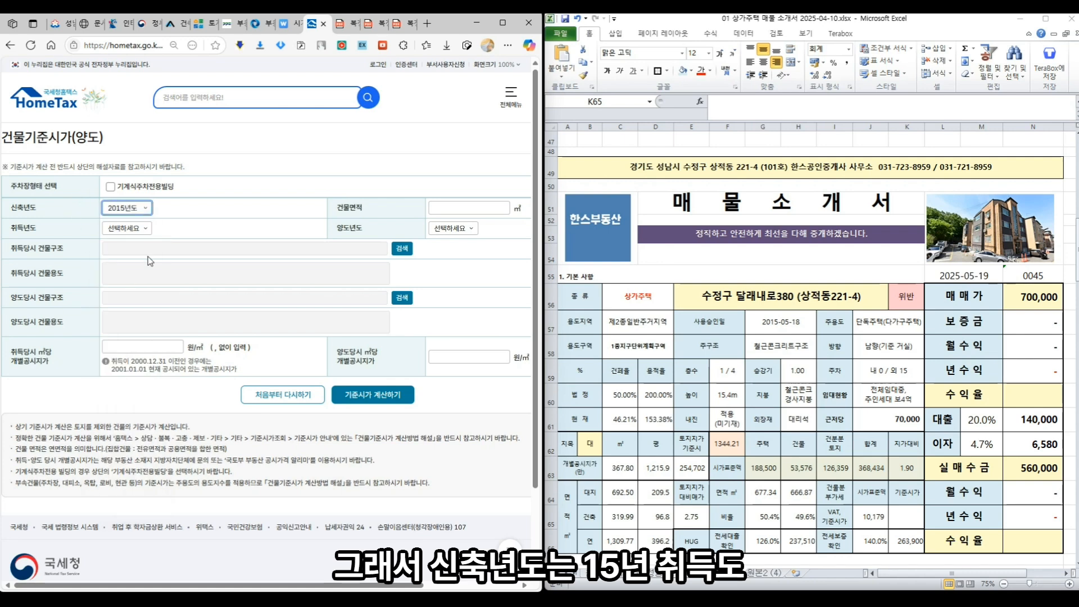
pyautogui.click(126, 228)
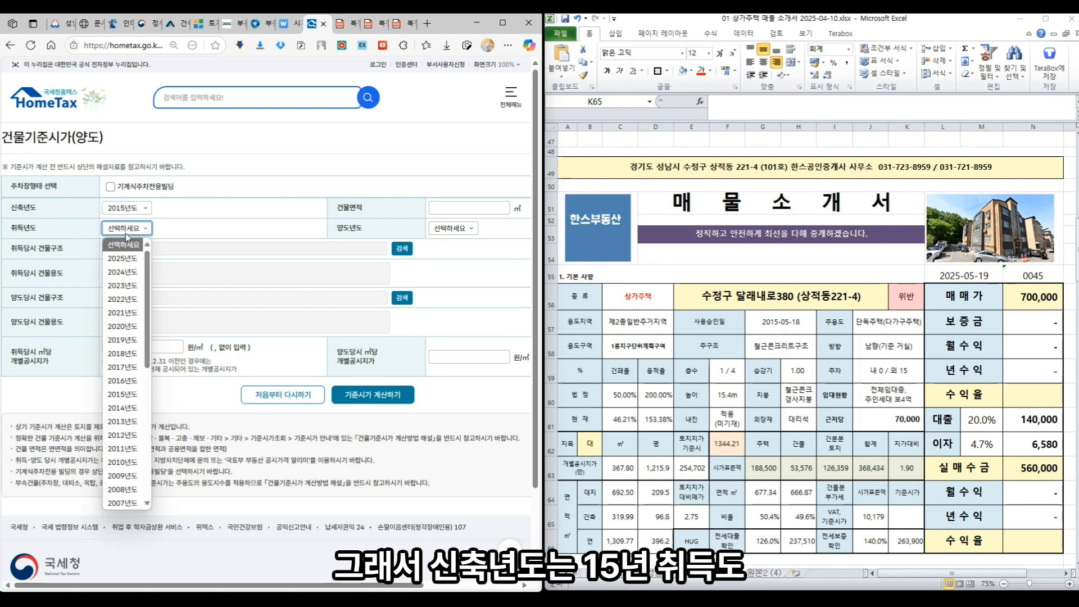
pyautogui.click(122, 394)
# - Enter building floor area 666.87 ㎡ and transfer year 2025, then bring up the acquisition structure lookup
pyautogui.click(450, 212)
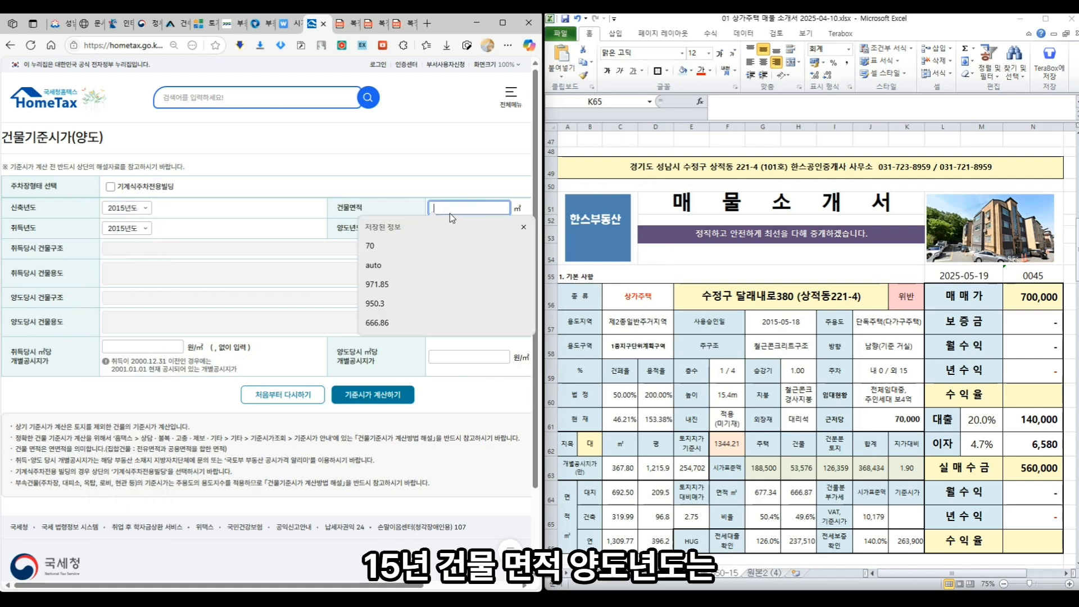
pyautogui.write('666.87')
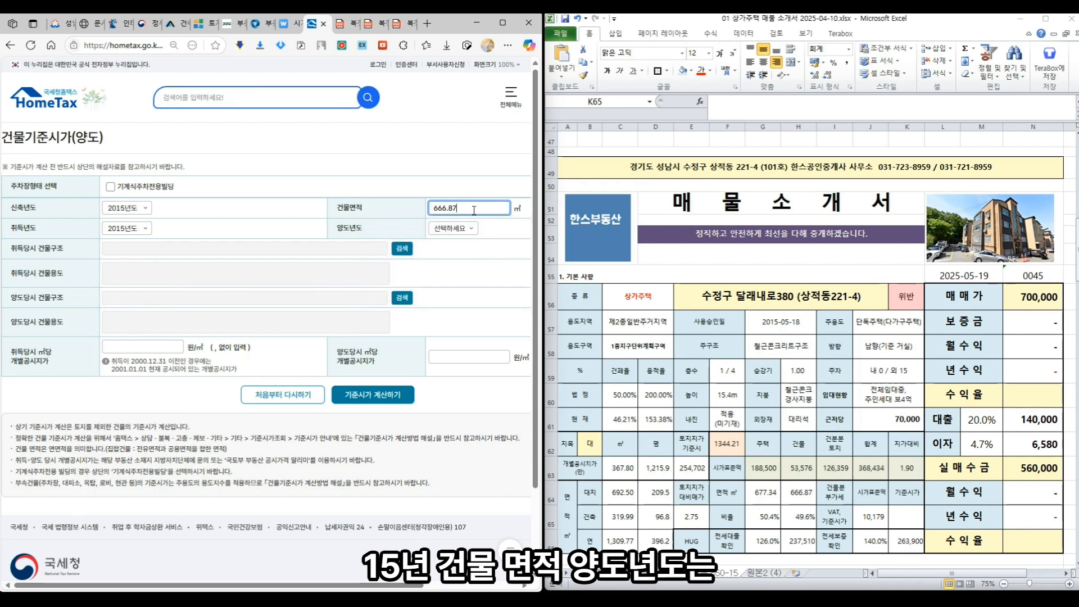
pyautogui.click(463, 231)
pyautogui.click(463, 256)
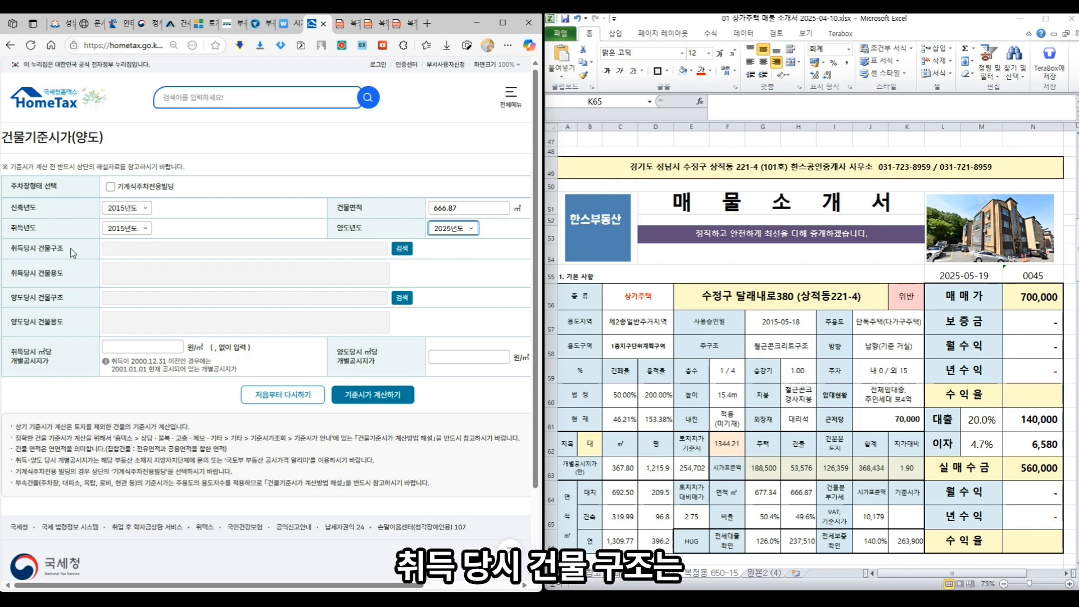
pyautogui.click(399, 249)
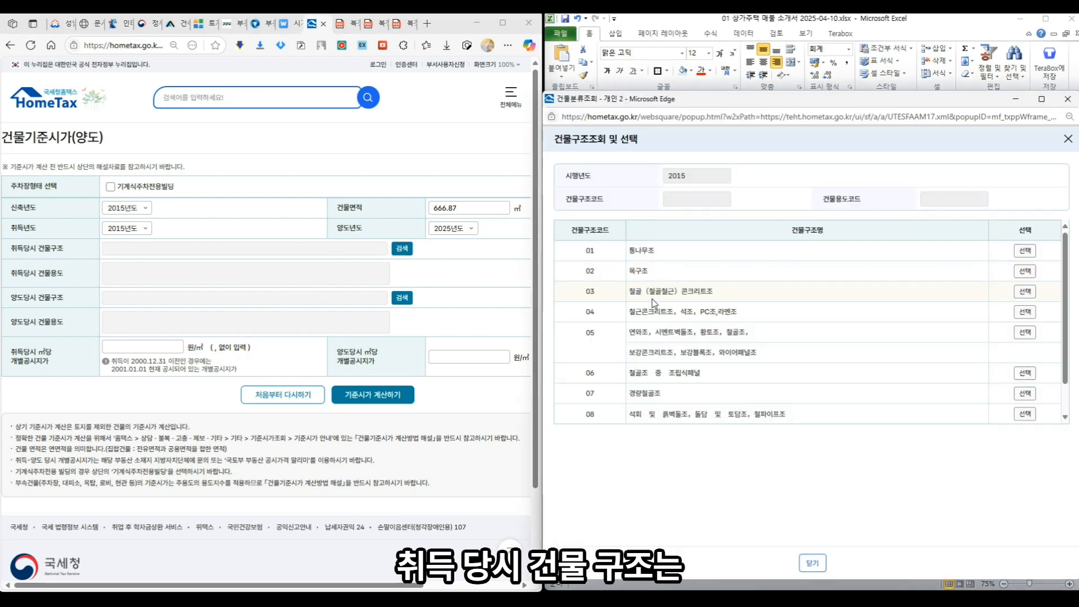
# - Set the acquisition structure to 철골(철골철근)콘크리트조 (03) and use to 근린생활 1종/2종
pyautogui.click(1024, 292)
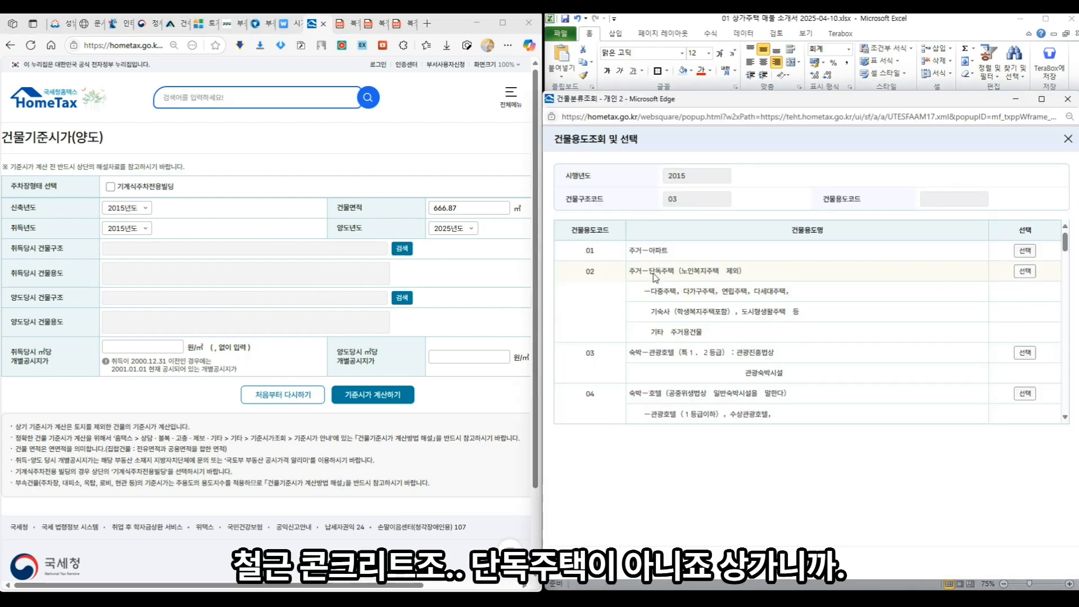
pyautogui.scroll(-15, 666, 322)
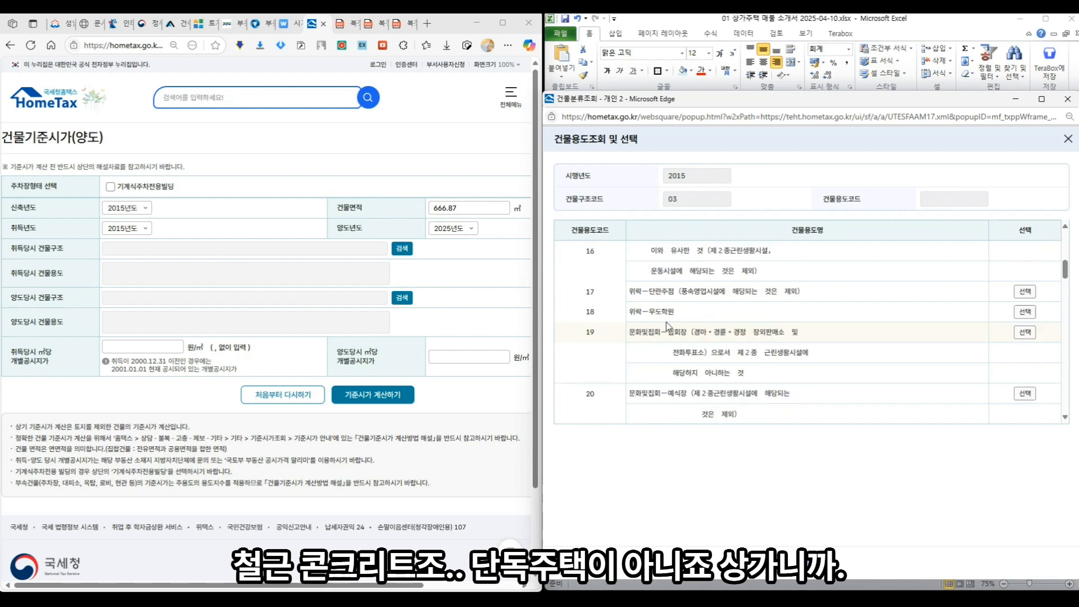
pyautogui.scroll(-10, 667, 325)
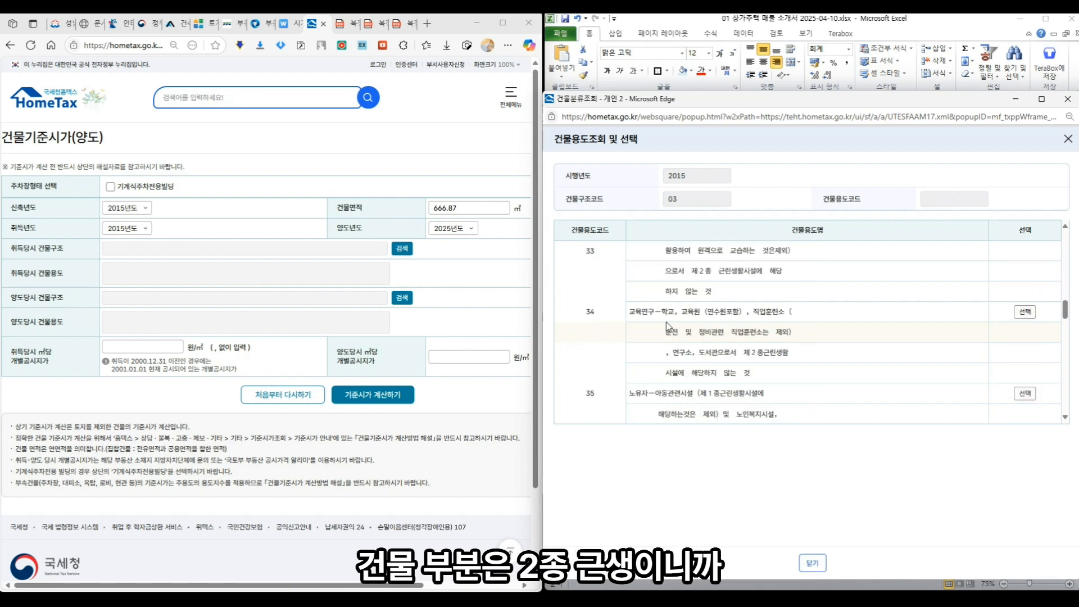
pyautogui.scroll(-5, 667, 326)
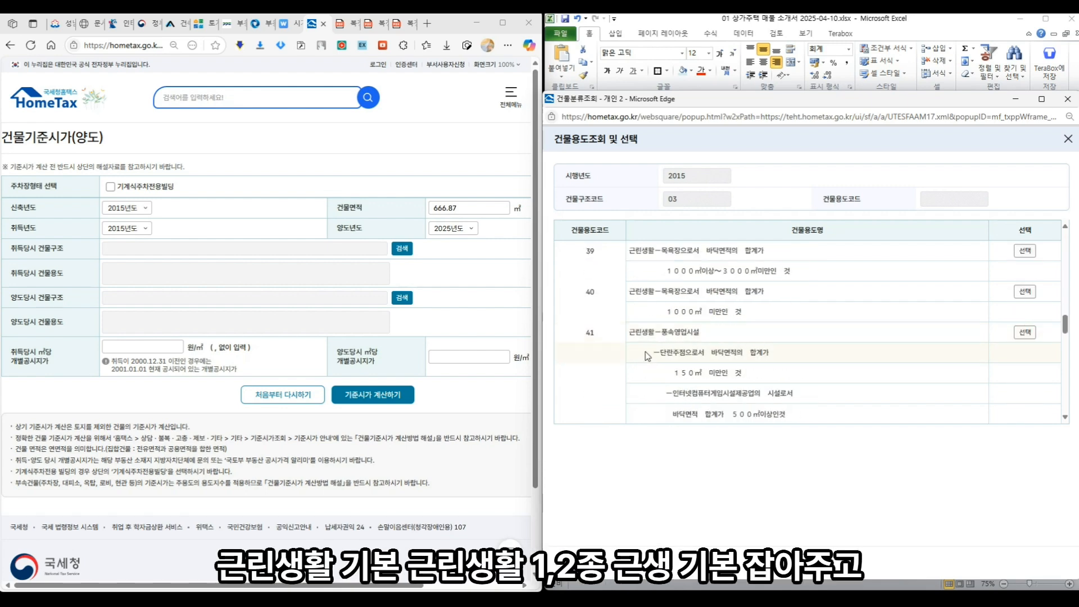
pyautogui.scroll(2, 662, 339)
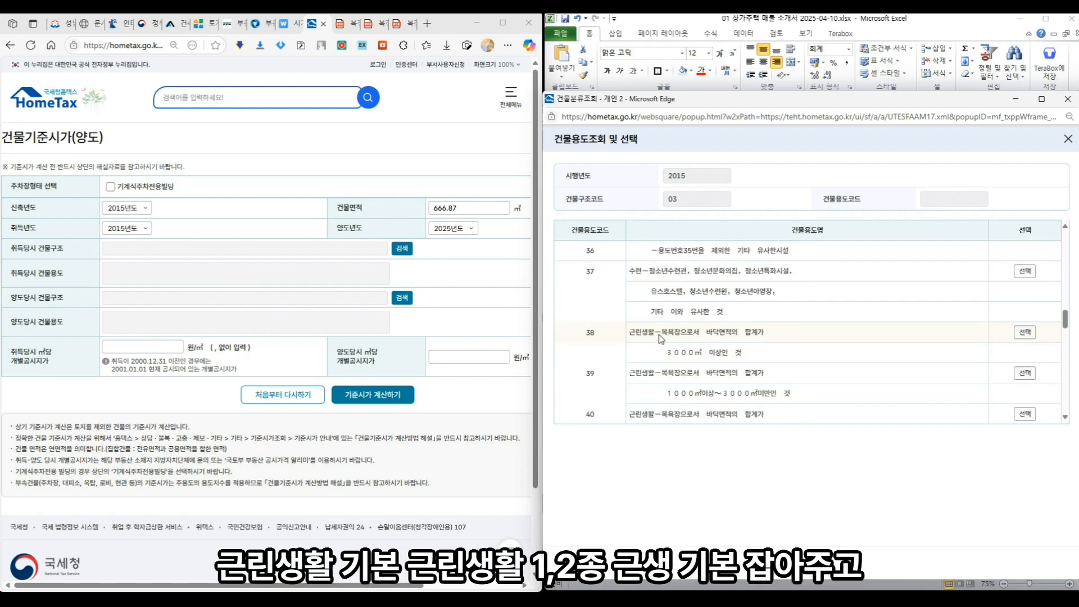
pyautogui.scroll(3, 660, 337)
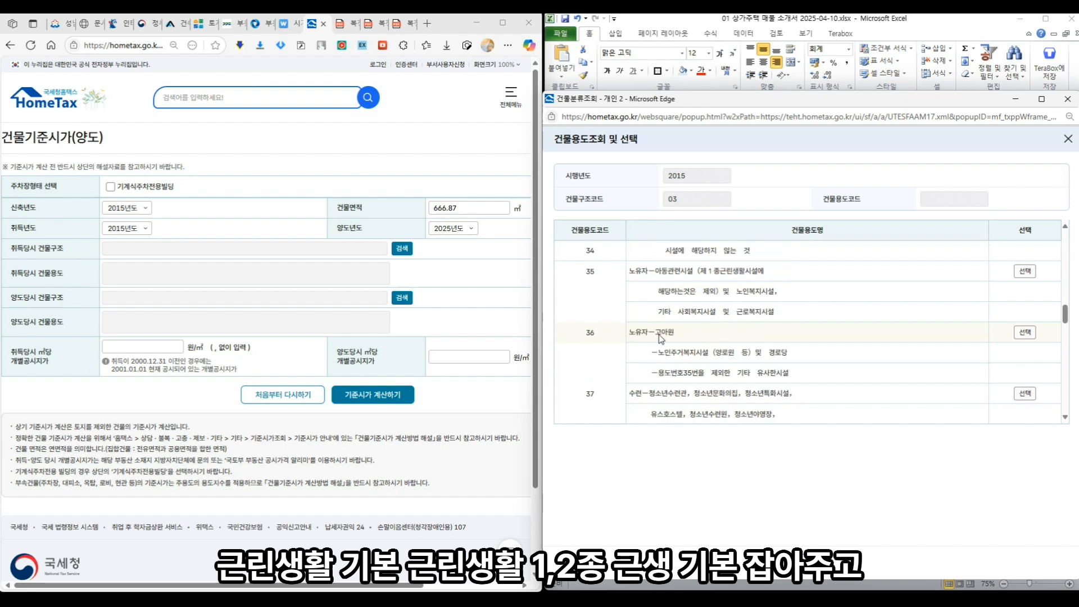
pyautogui.scroll(-5, 661, 336)
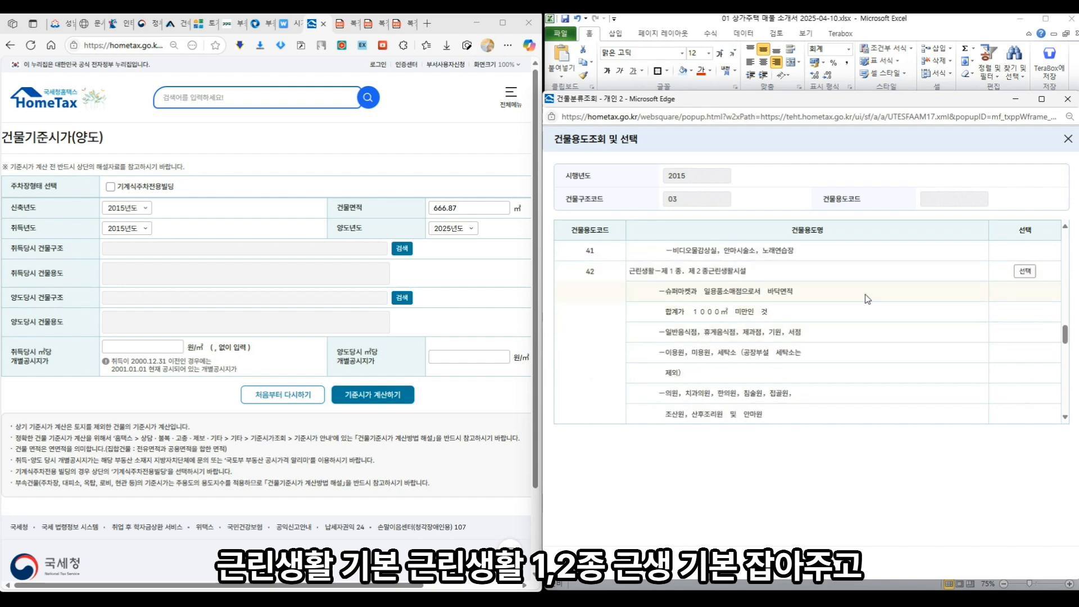
pyautogui.click(1025, 272)
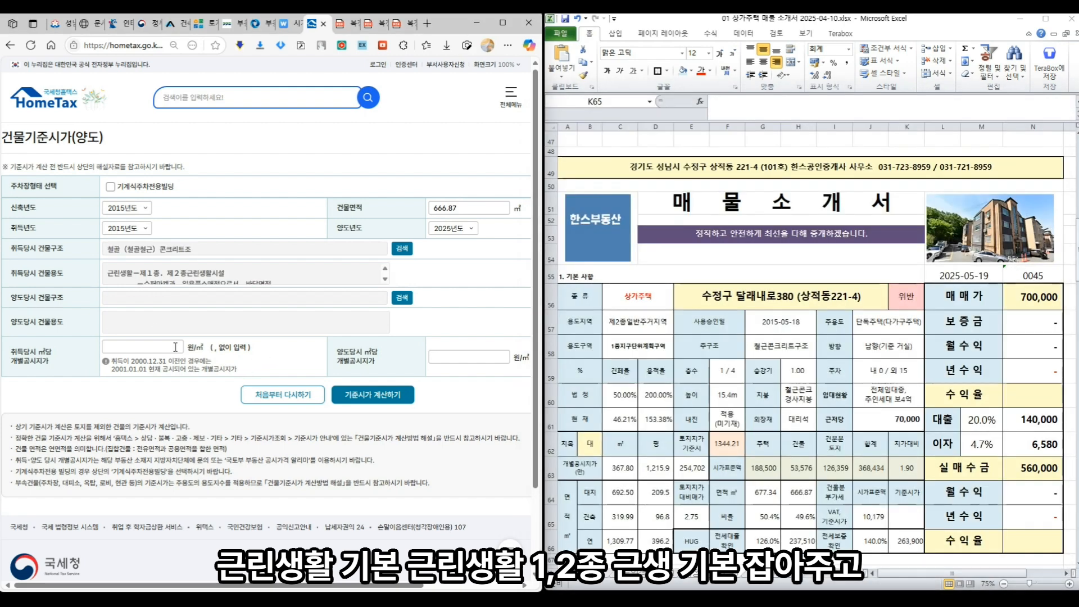
# - Set the transfer structure to code 03 and use to 근린생활 1종/2종 as well
pyautogui.click(403, 297)
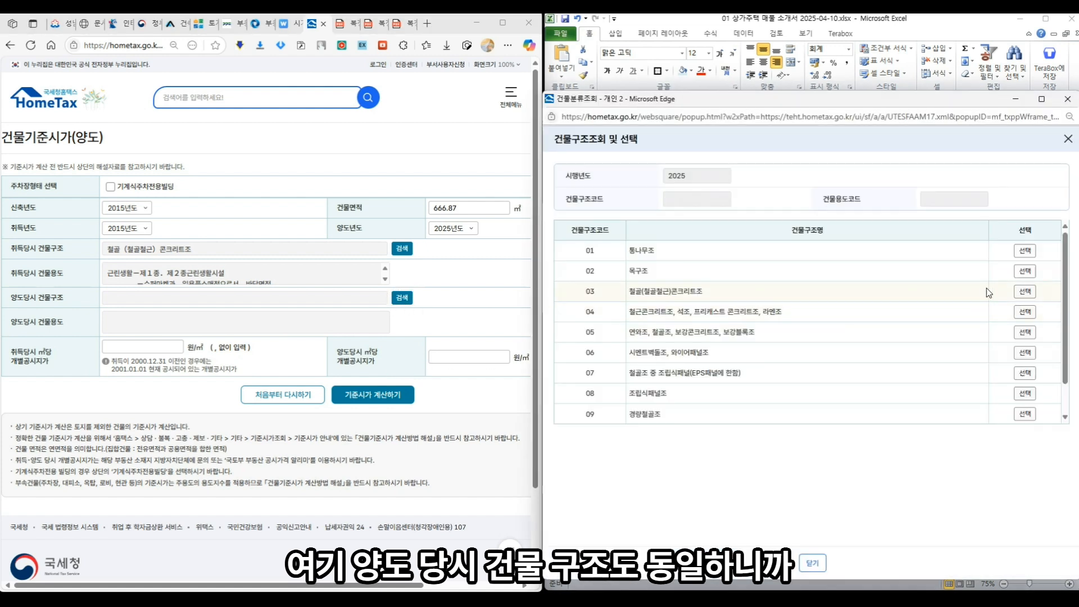
pyautogui.click(1025, 292)
pyautogui.scroll(-10, 797, 306)
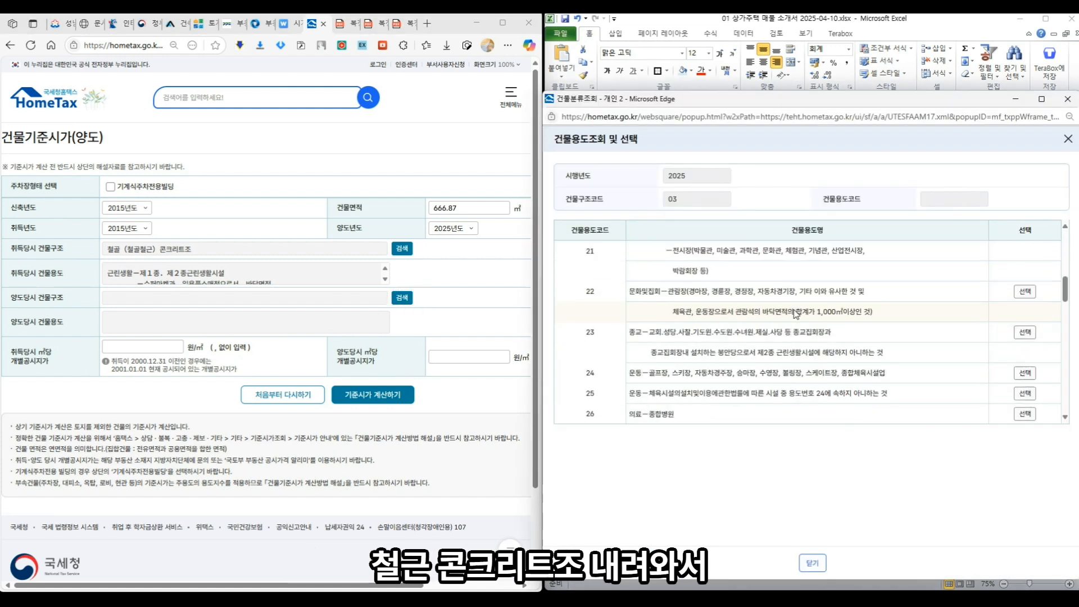
pyautogui.scroll(-3, 797, 314)
pyautogui.scroll(1, 795, 313)
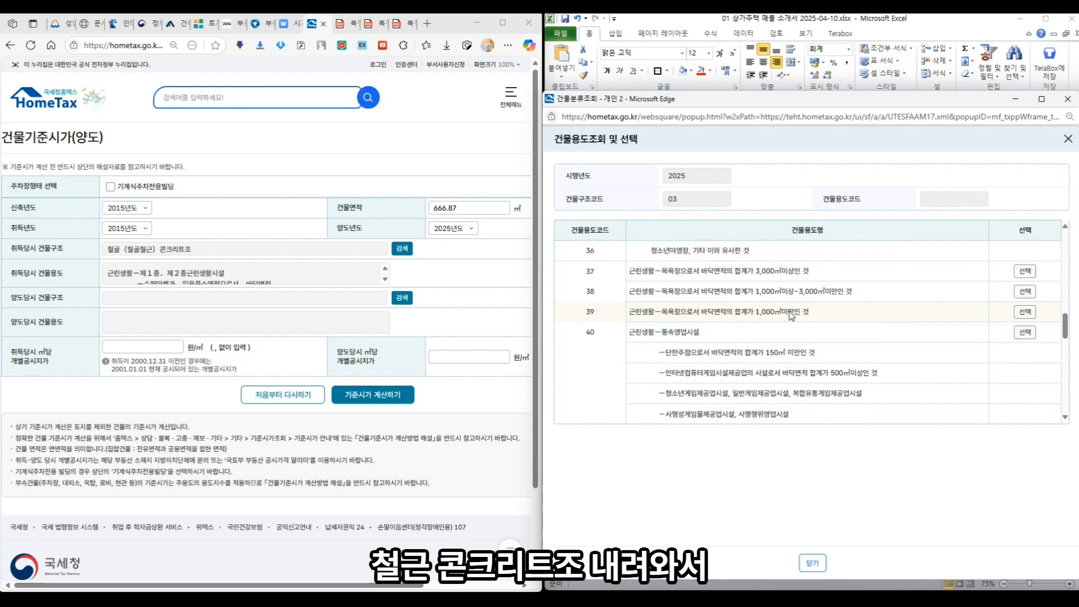
pyautogui.scroll(-3, 653, 332)
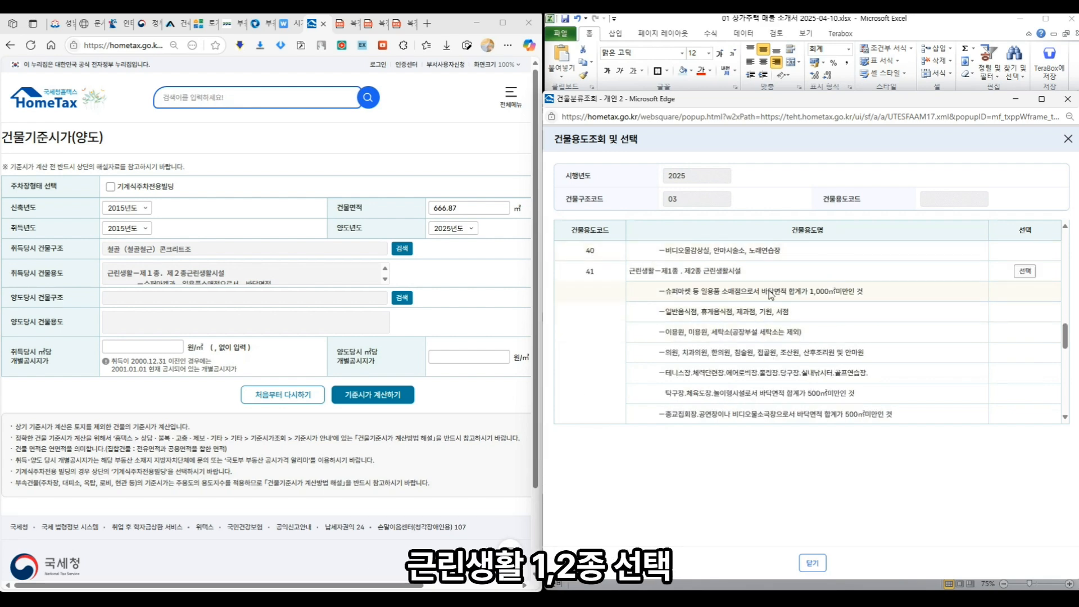
pyautogui.click(1025, 271)
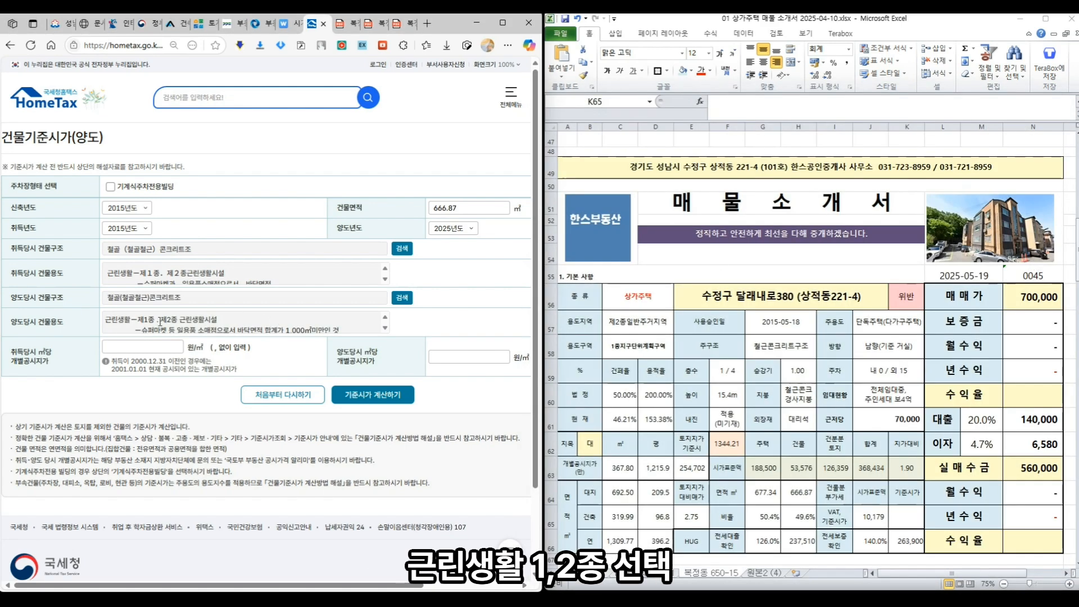
# - Enter 2,406,000 as the acquisition-time price per ㎡
pyautogui.click(108, 347)
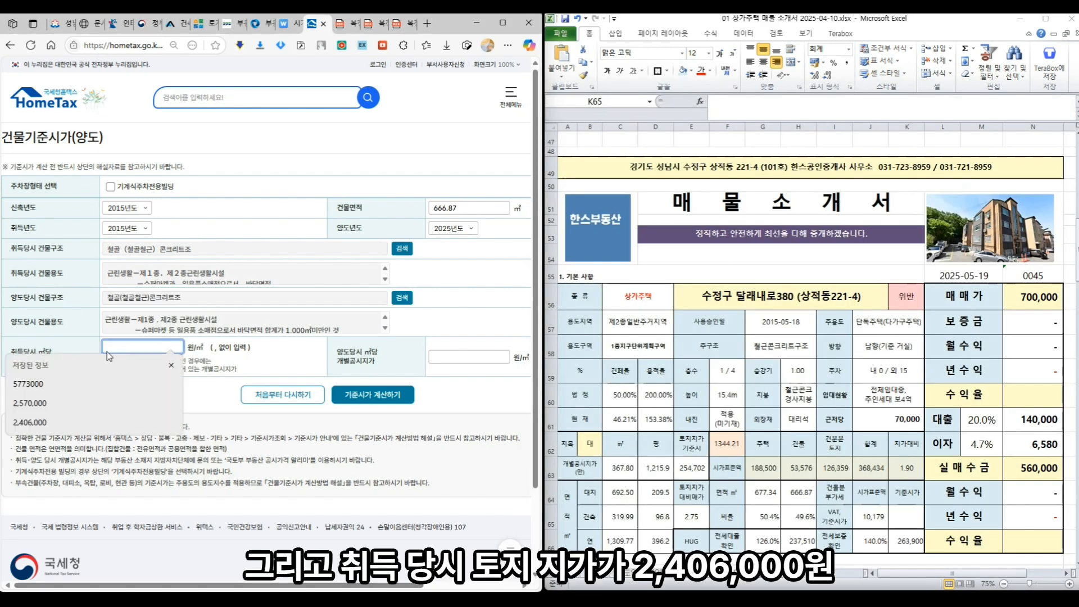
pyautogui.scroll(7, 952, 348)
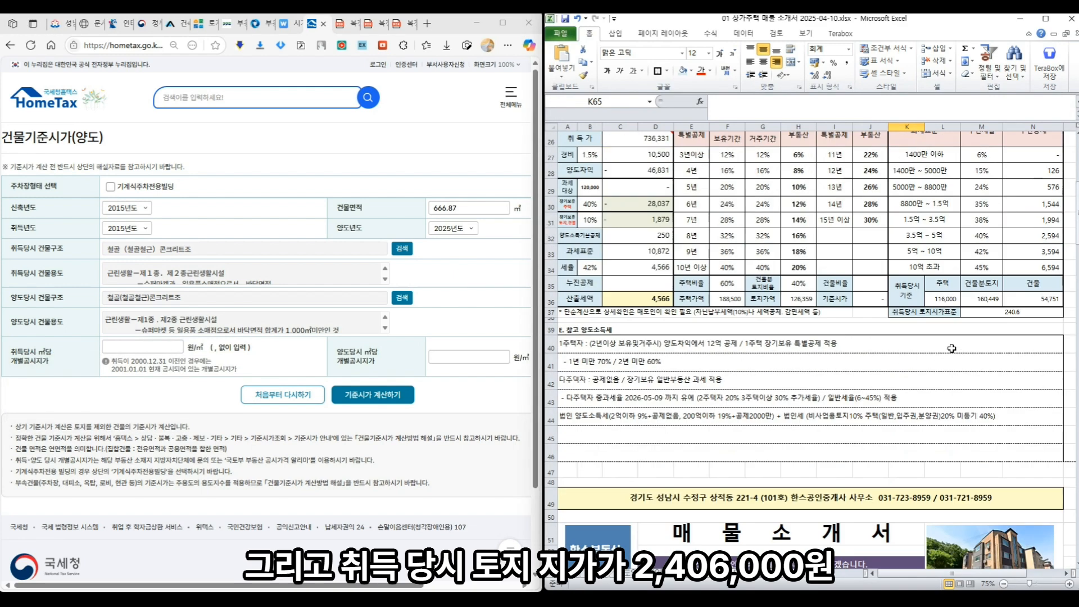
pyautogui.click(129, 346)
pyautogui.write('240')
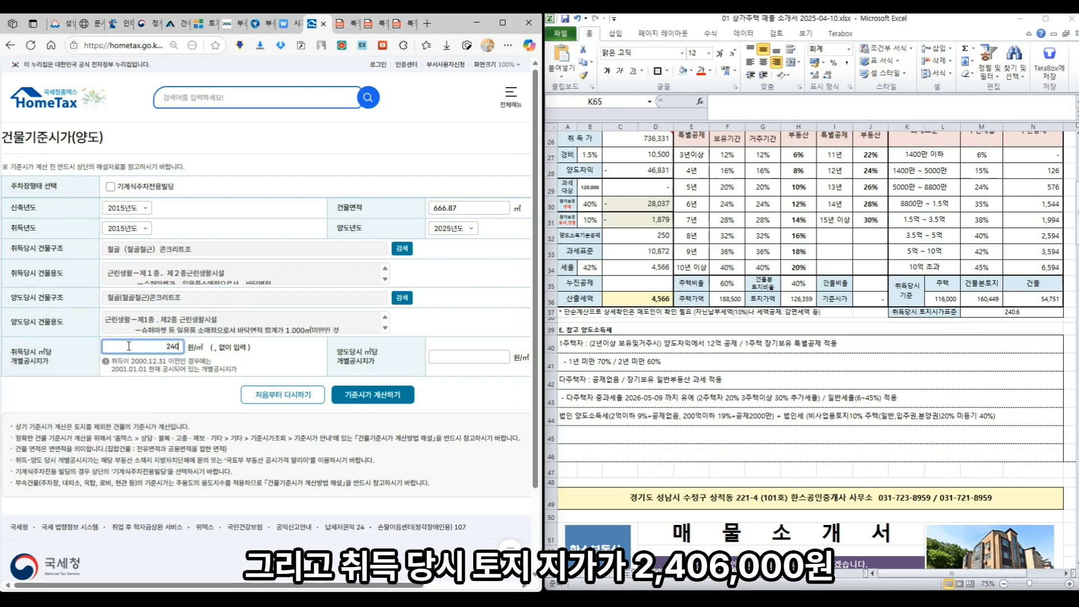
pyautogui.write('6000')
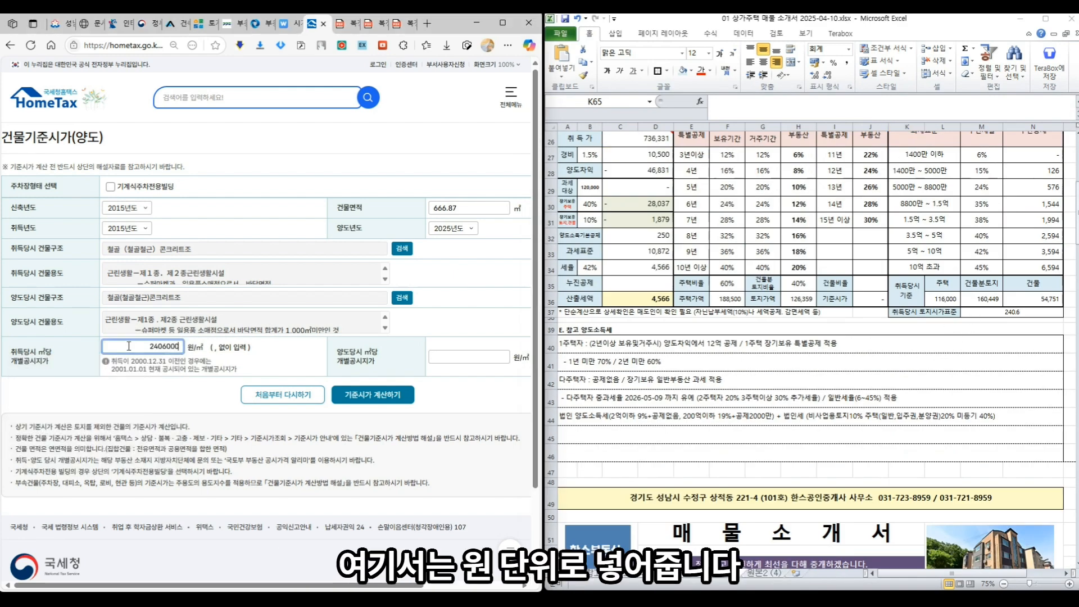
pyautogui.click(192, 382)
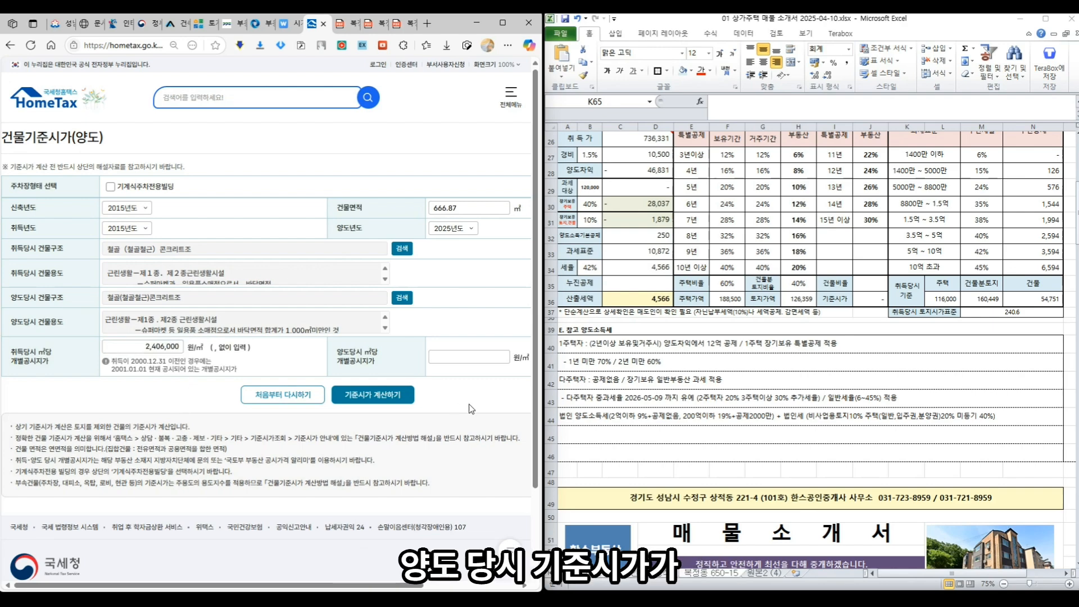
# - Enter 3,678,000 as the transfer-time price per ㎡, calculate, and select the 582,844,380 result
pyautogui.scroll(-6, 695, 425)
pyautogui.scroll(-3, 695, 426)
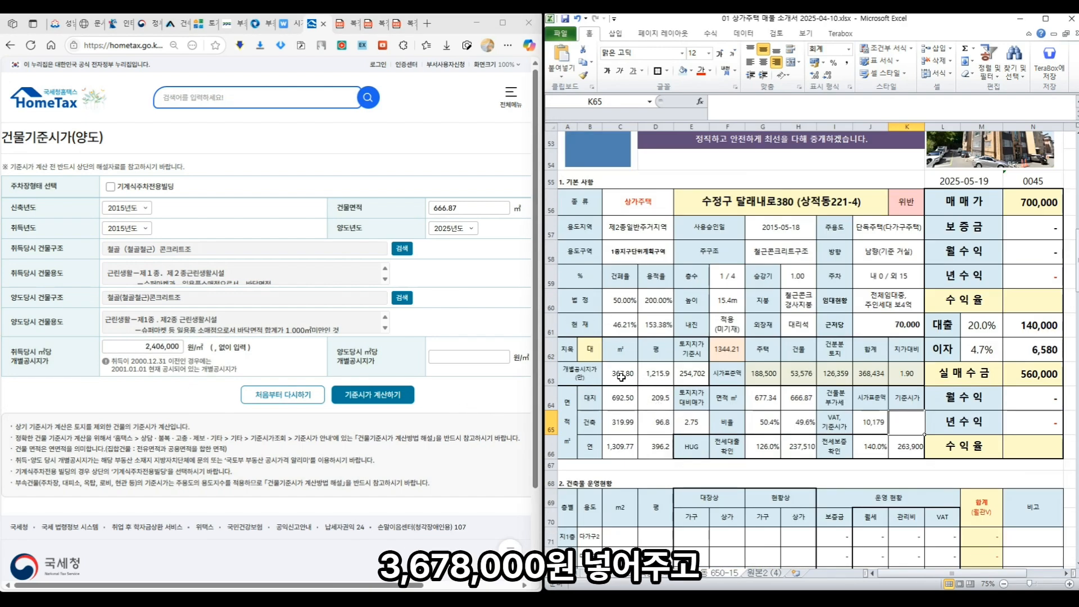
pyautogui.click(455, 354)
pyautogui.write('3678000')
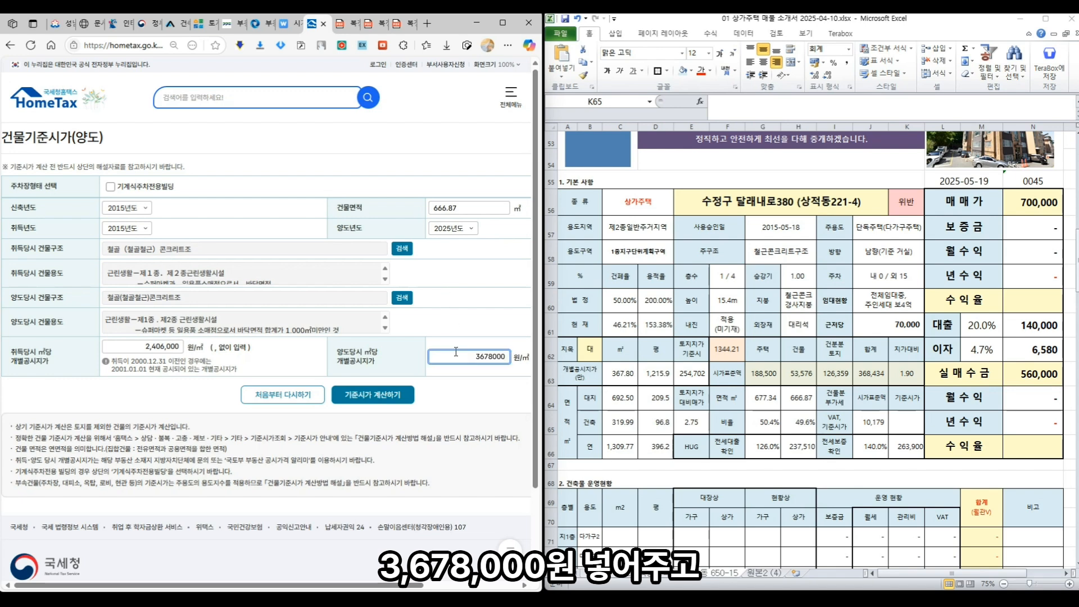
pyautogui.click(380, 398)
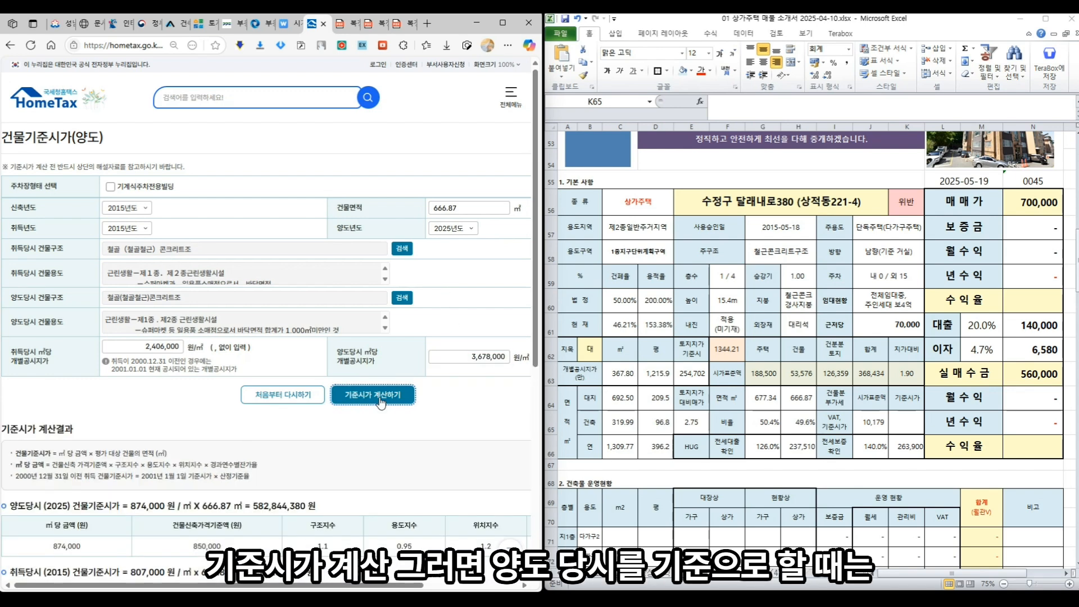
pyautogui.scroll(-2, 376, 444)
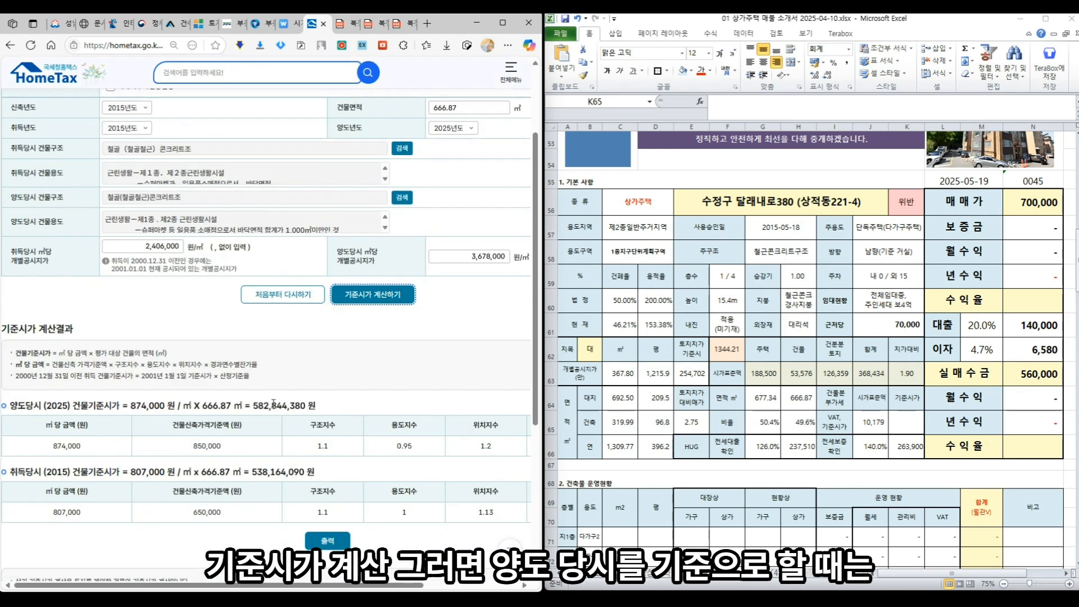
pyautogui.moveTo(253, 407); pyautogui.dragTo(305, 406)
# - Enter 58284.4388 in Excel cell K65 so the standard price shows 58,284
pyautogui.moveTo(343, 599)
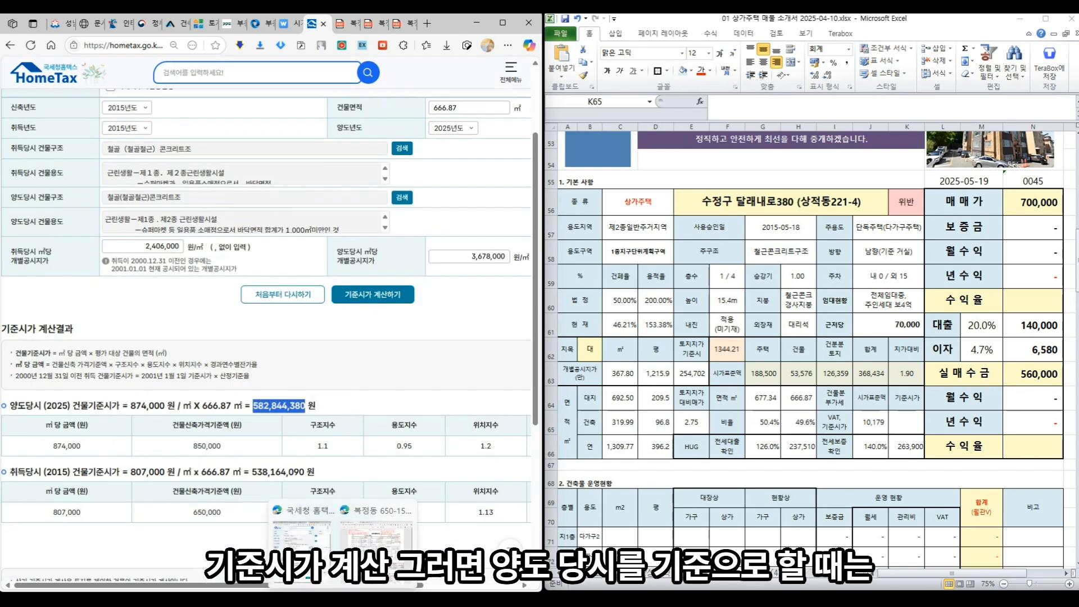
pyautogui.click(899, 423)
pyautogui.write('582')
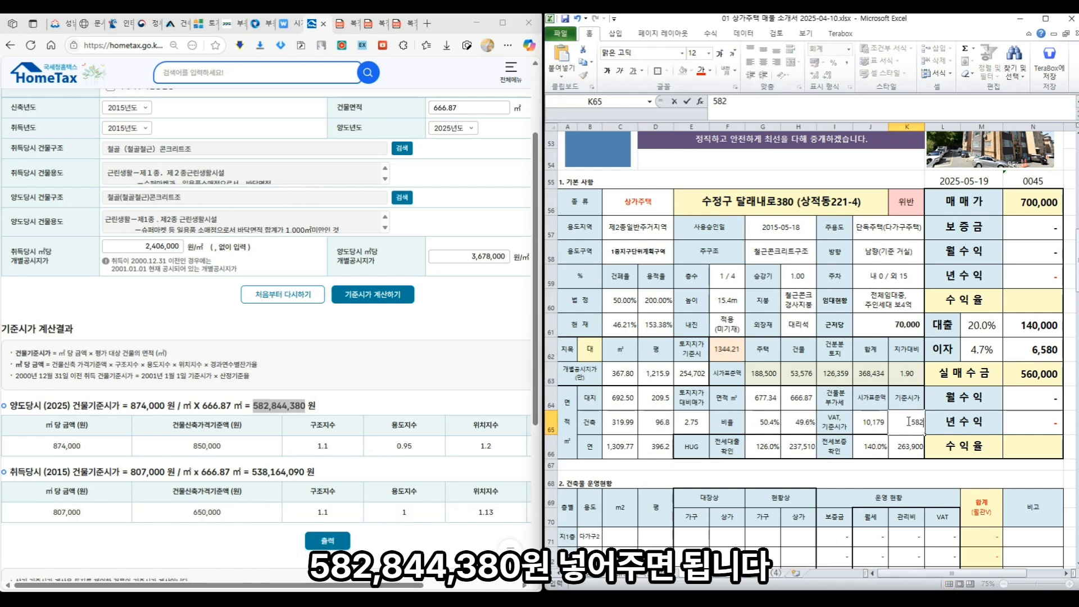
pyautogui.write('84.4388')
pyautogui.press('Return')
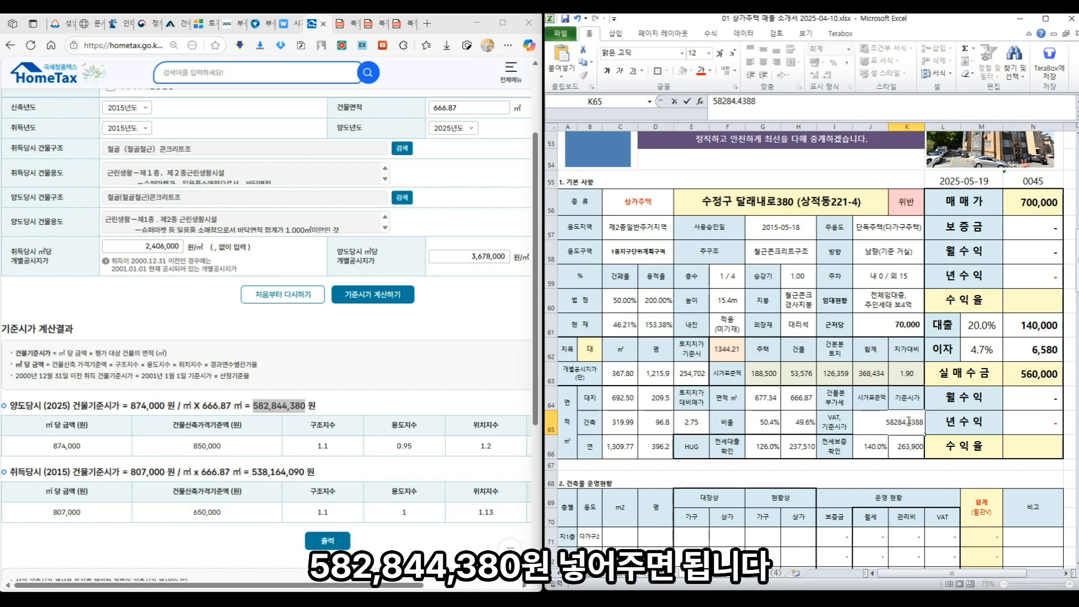
pyautogui.scroll(-2, 924, 341)
pyautogui.scroll(2, 924, 341)
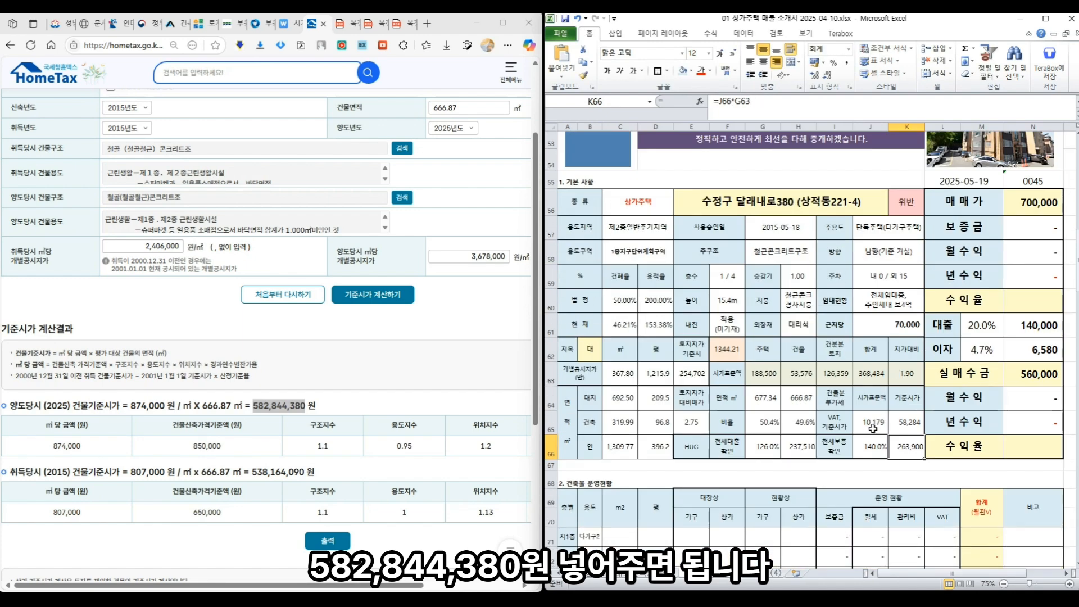
pyautogui.press('Up')
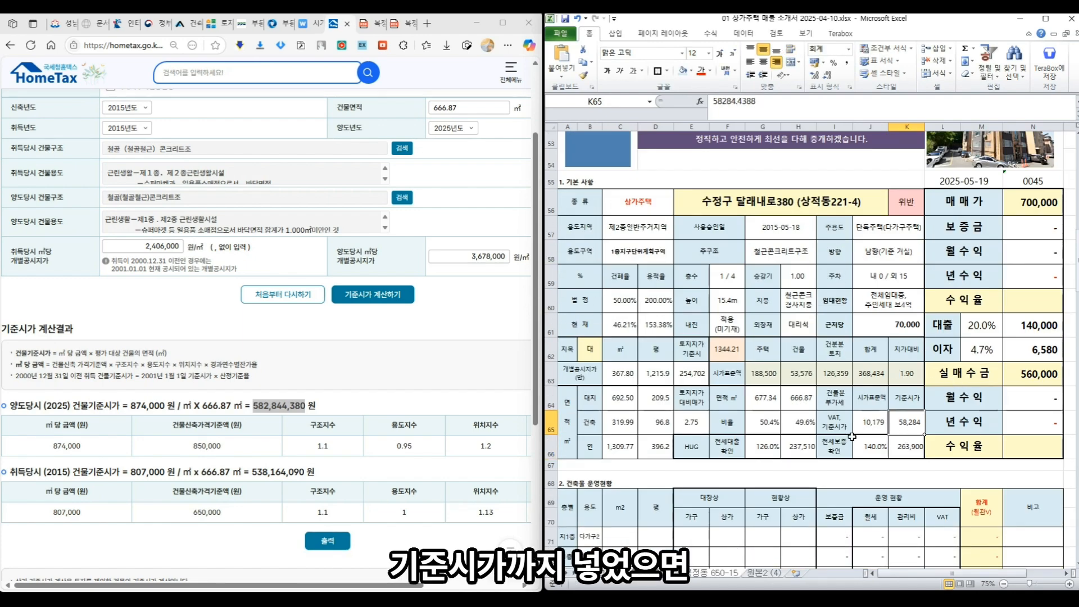
pyautogui.scroll(1, 639, 215)
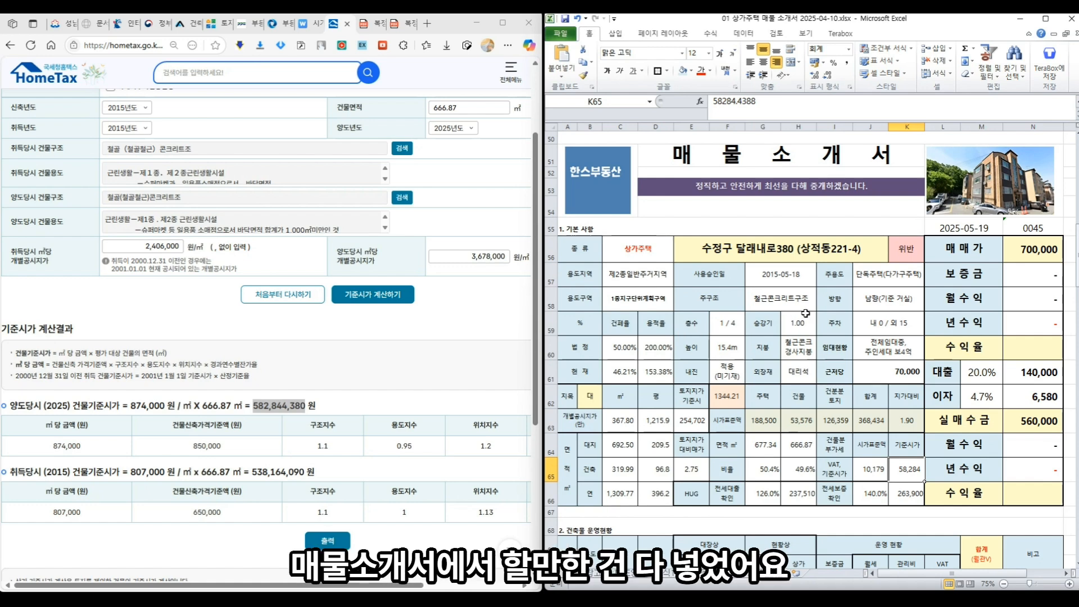
# - Change the status in K56 to 적법
pyautogui.click(905, 254)
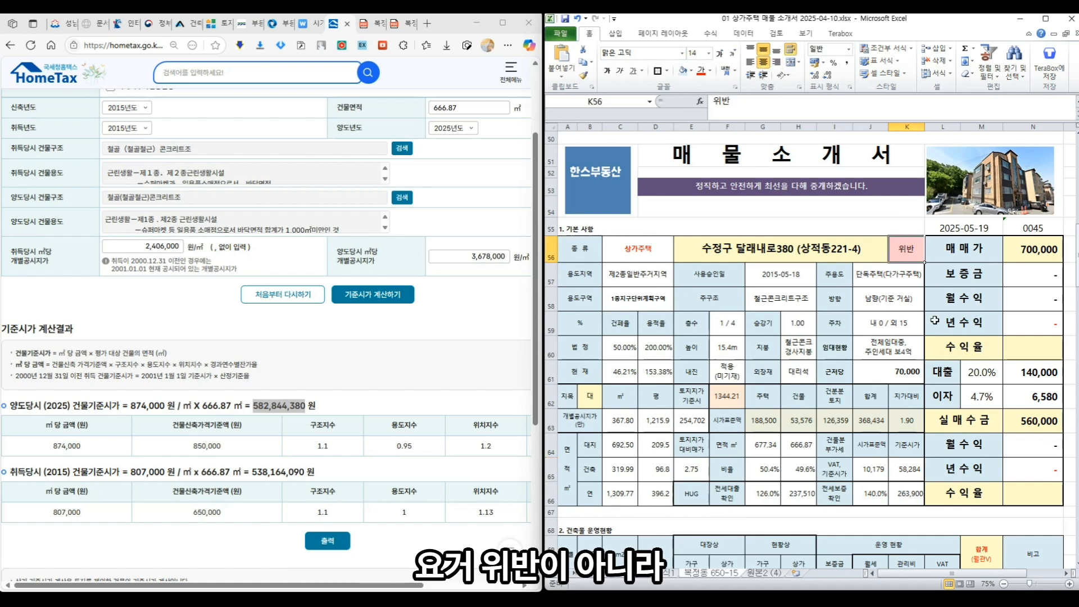
pyautogui.write('적법')
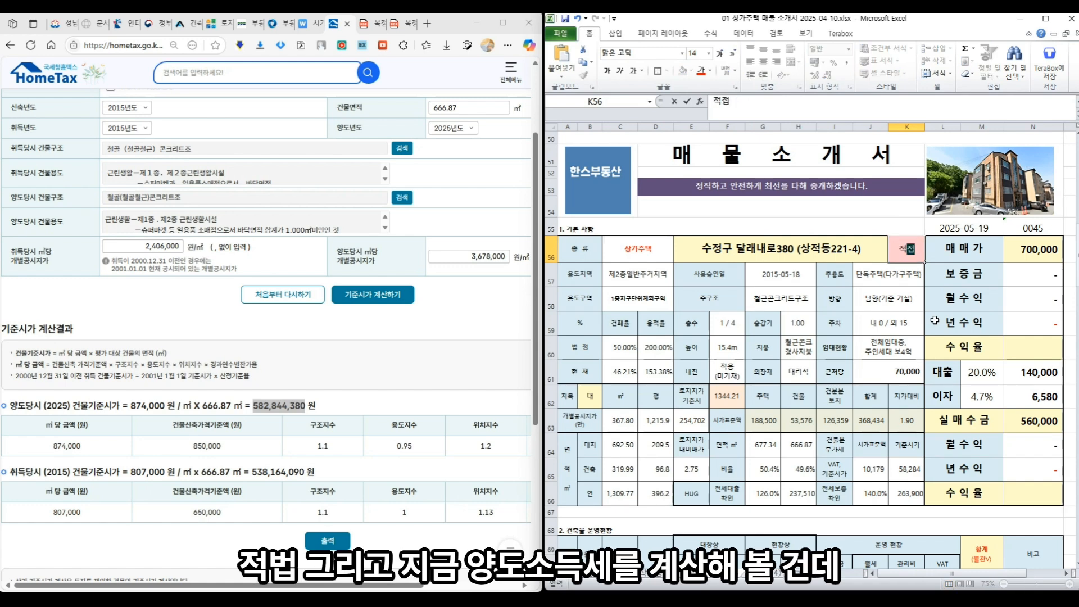
pyautogui.press('Return')
pyautogui.press('Up')
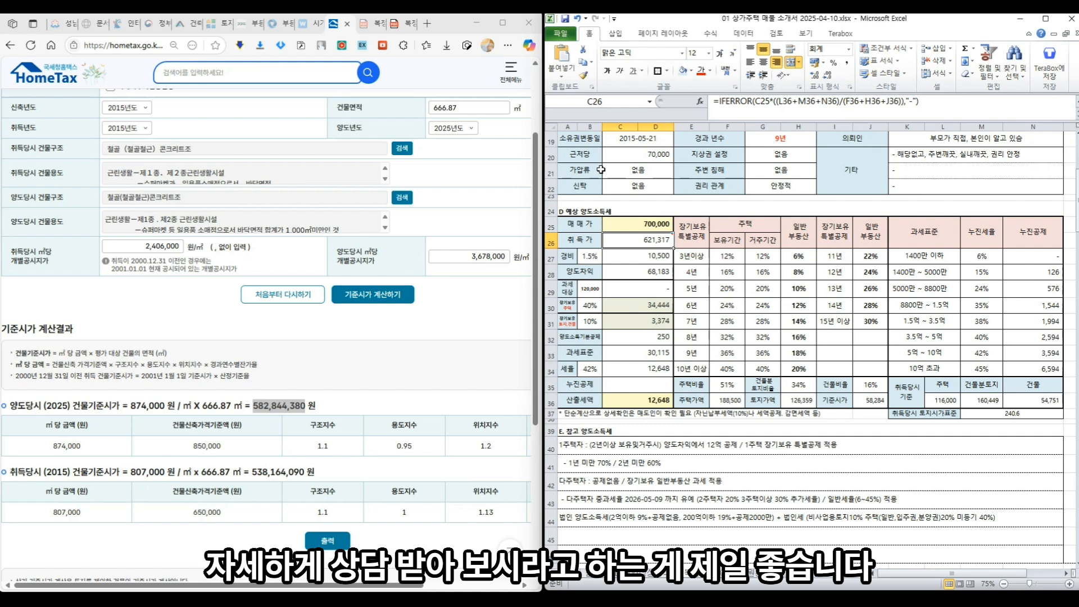
# - Review the sale price, acquisition price and 1.5% expense formulas in C25–C27
pyautogui.click(639, 228)
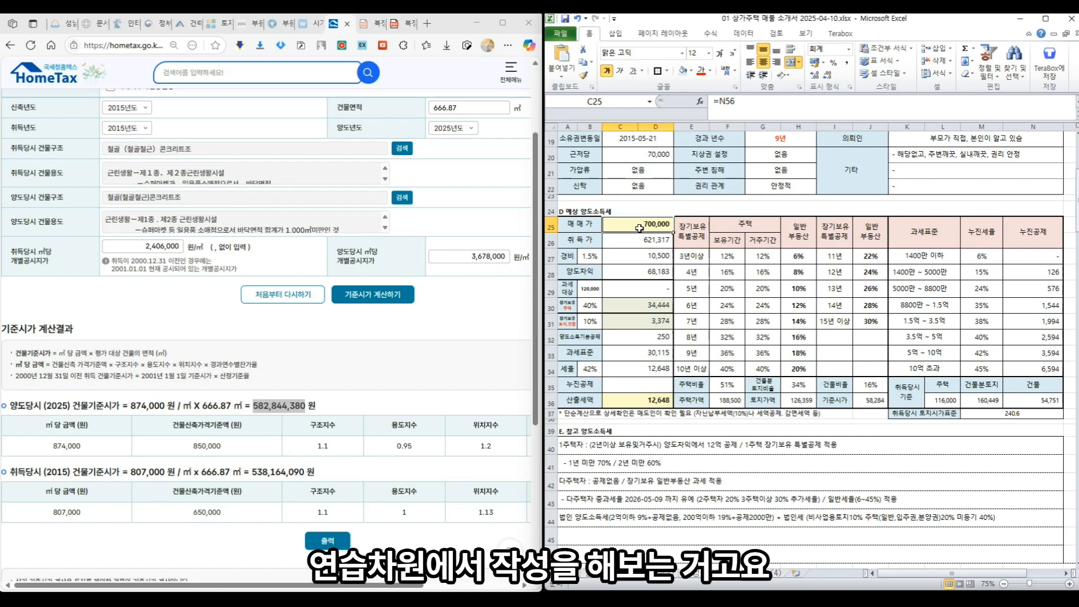
pyautogui.click(647, 243)
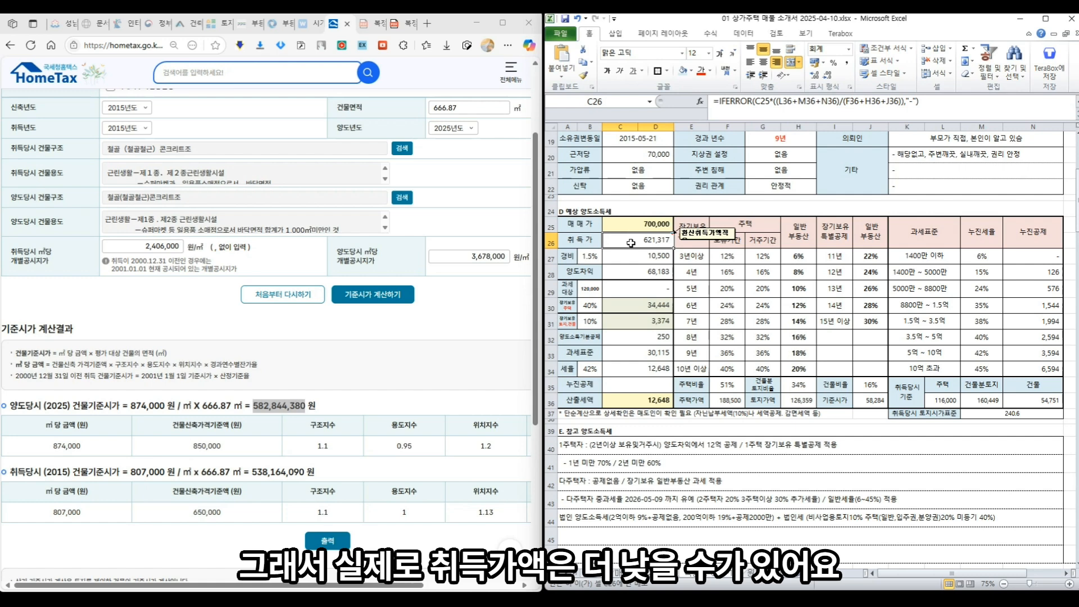
pyautogui.click(591, 255)
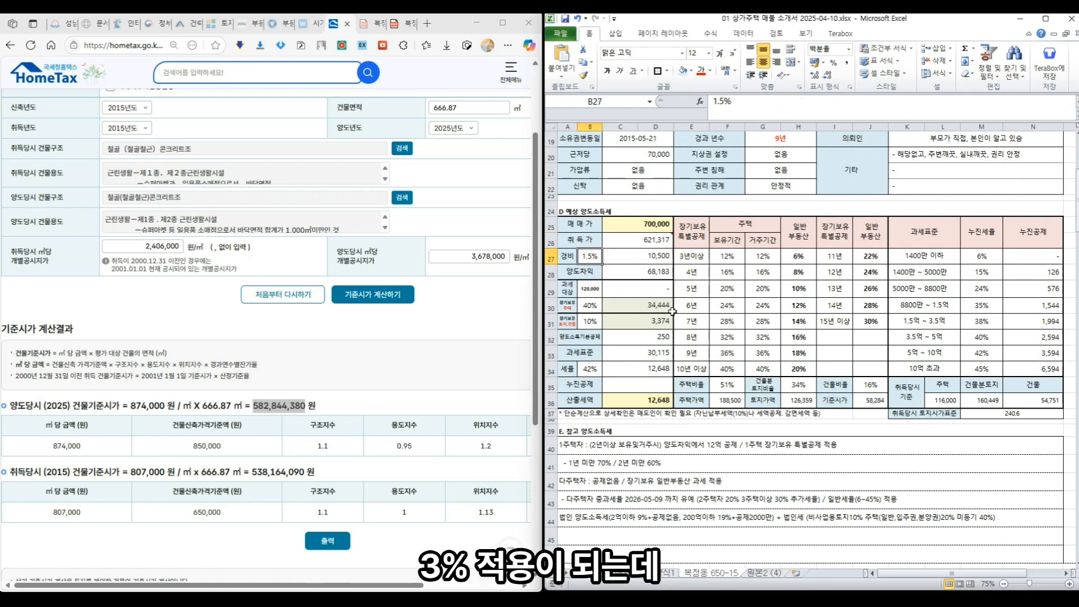
pyautogui.click(661, 241)
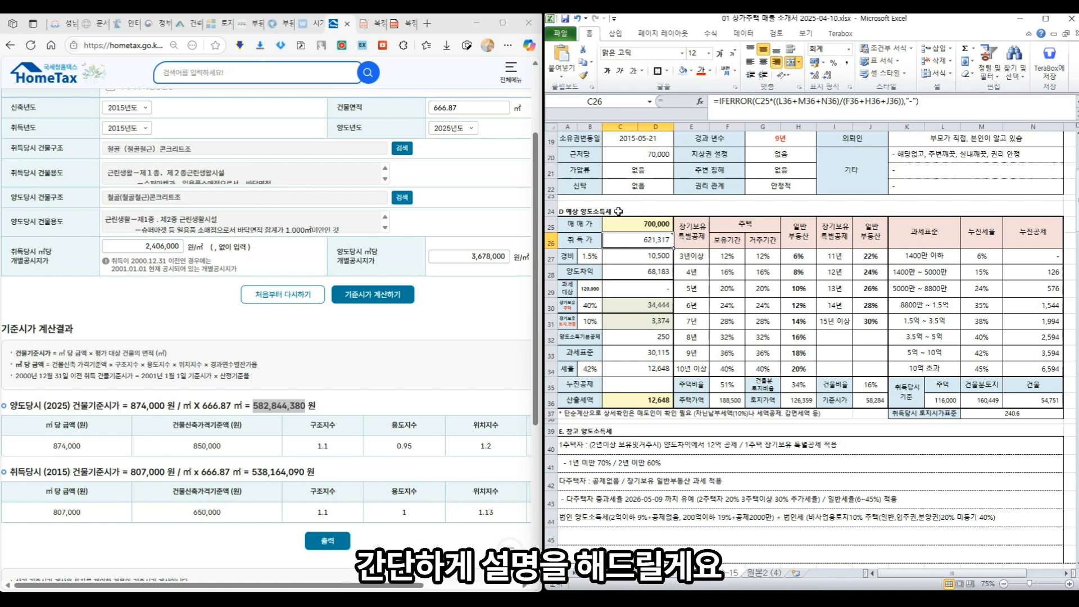
pyautogui.click(573, 224)
# - Set the sale price in N56 to 680,000
pyautogui.scroll(-7, 863, 386)
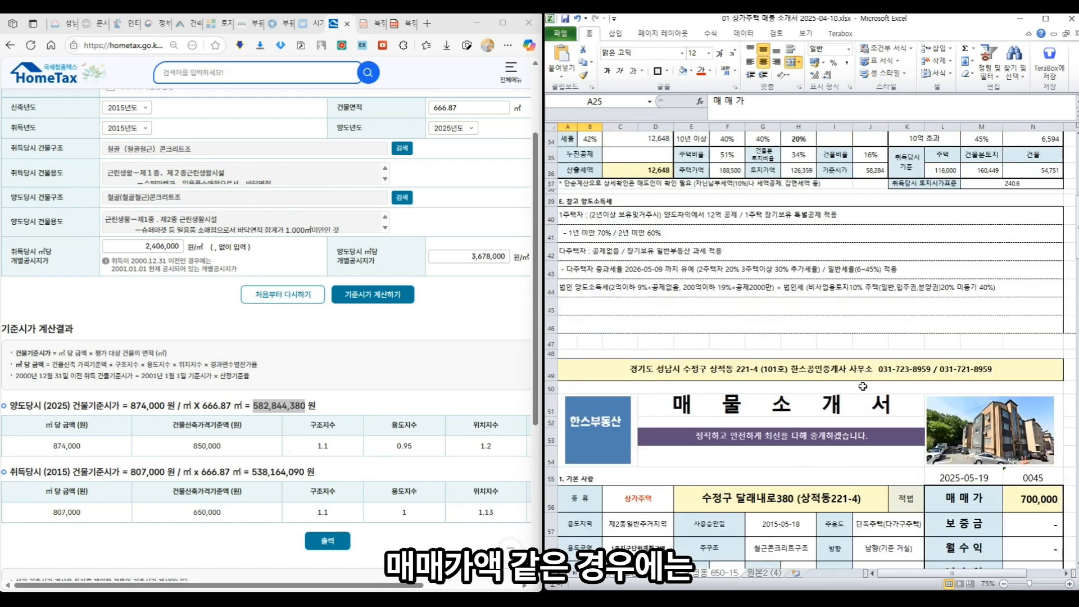
pyautogui.click(1030, 423)
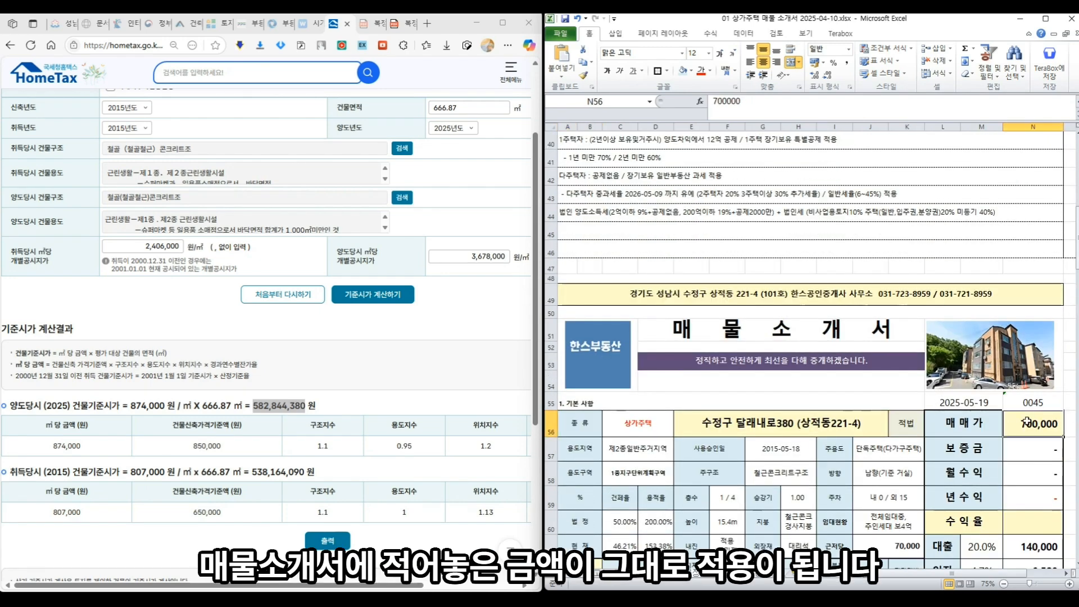
pyautogui.write('680000')
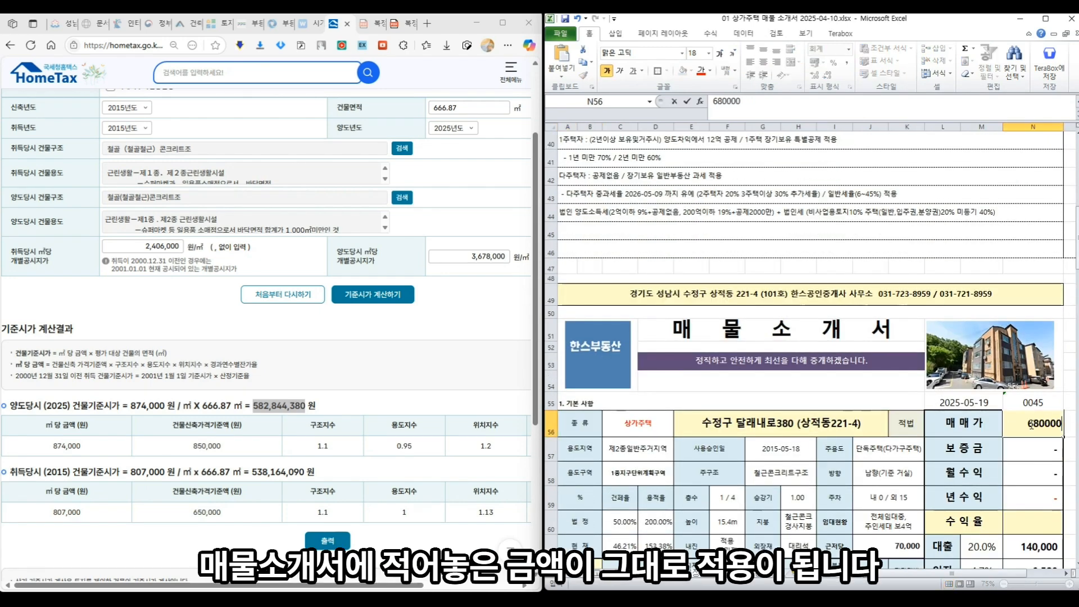
pyautogui.press('Return')
# - Review the recalculated sale price, acquisition price, expenses and transfer gain in C25–C28
pyautogui.scroll(9, 652, 336)
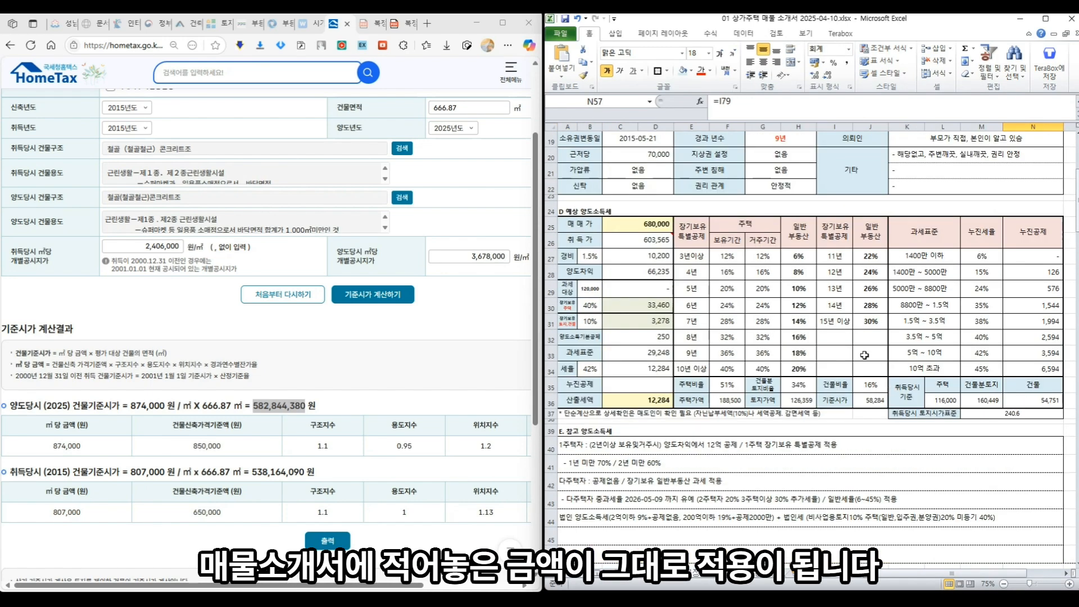
pyautogui.click(657, 317)
pyautogui.click(653, 304)
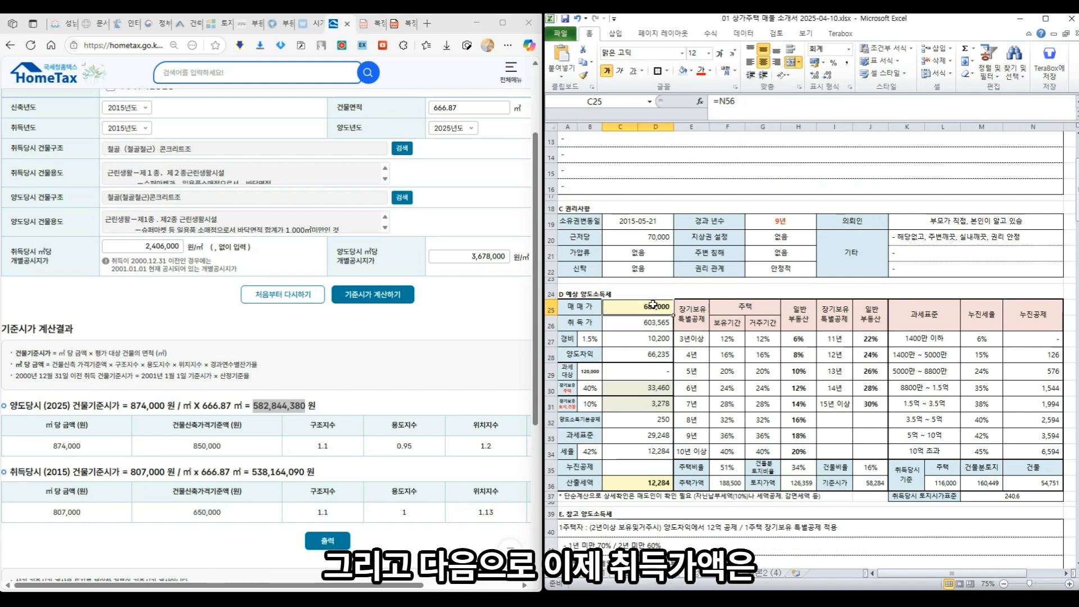
pyautogui.click(653, 322)
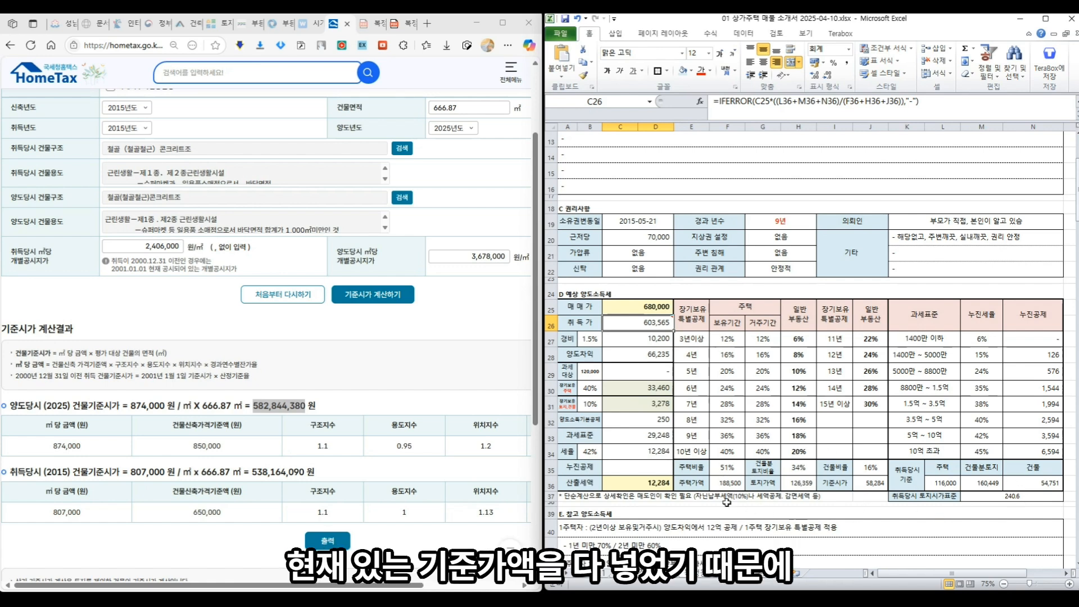
pyautogui.moveTo(627, 324)
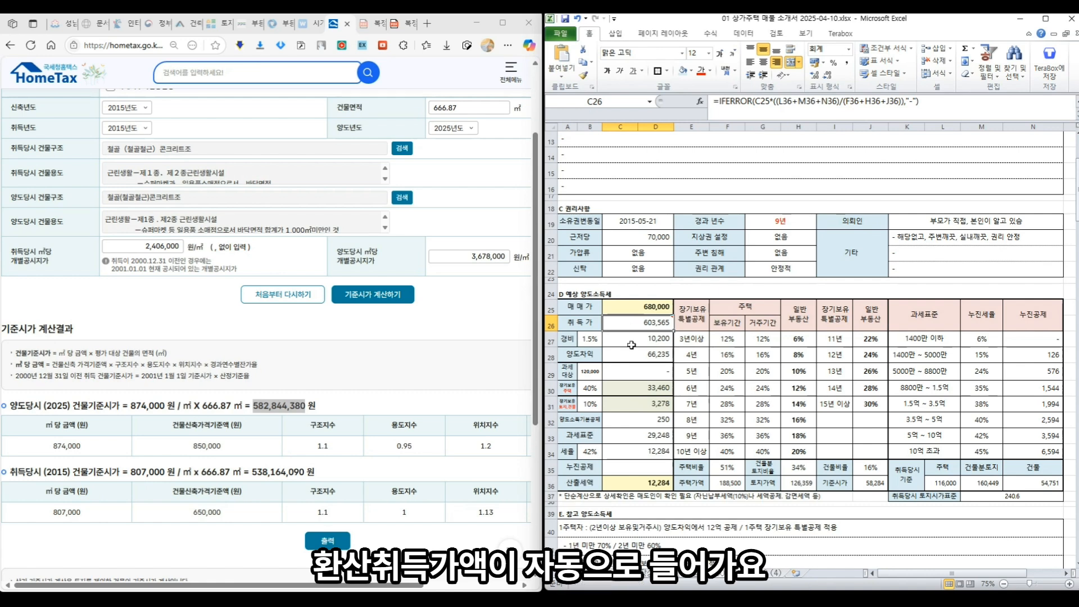
pyautogui.click(633, 341)
pyautogui.click(623, 303)
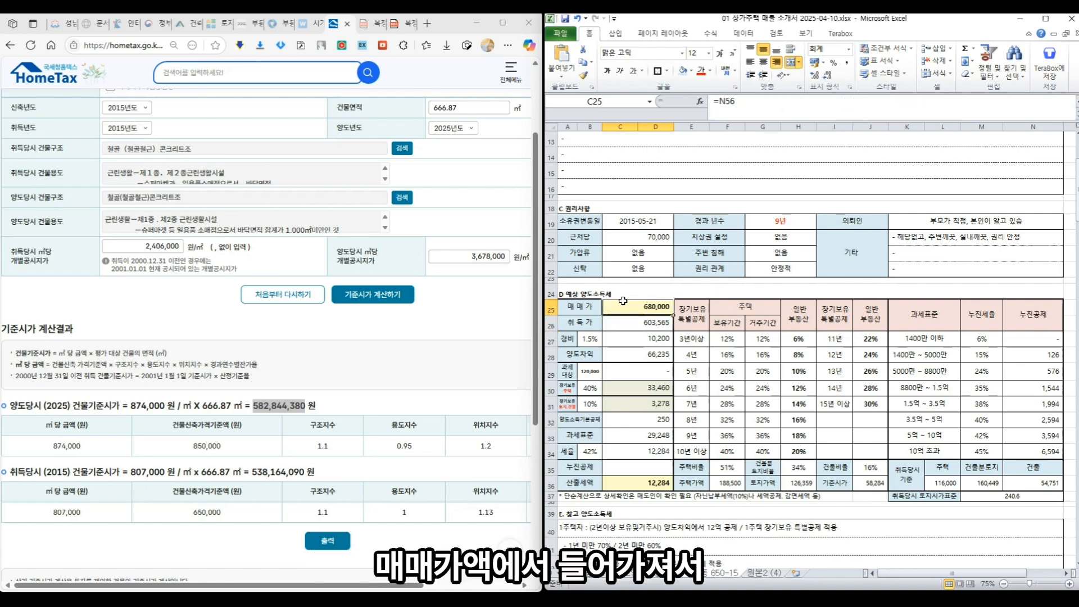
pyautogui.click(622, 356)
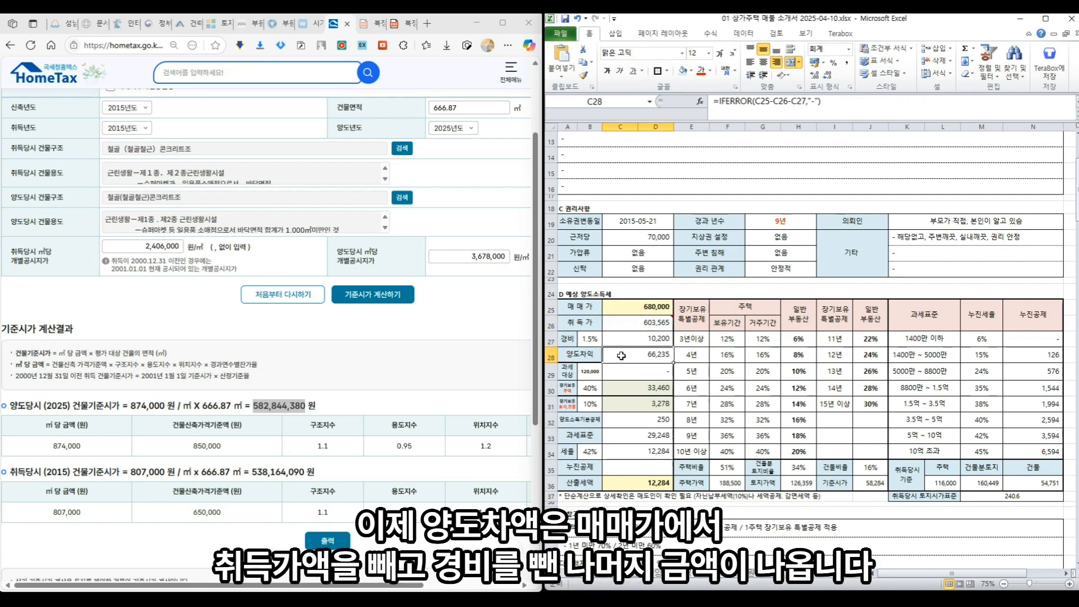
pyautogui.click(590, 304)
pyautogui.click(587, 323)
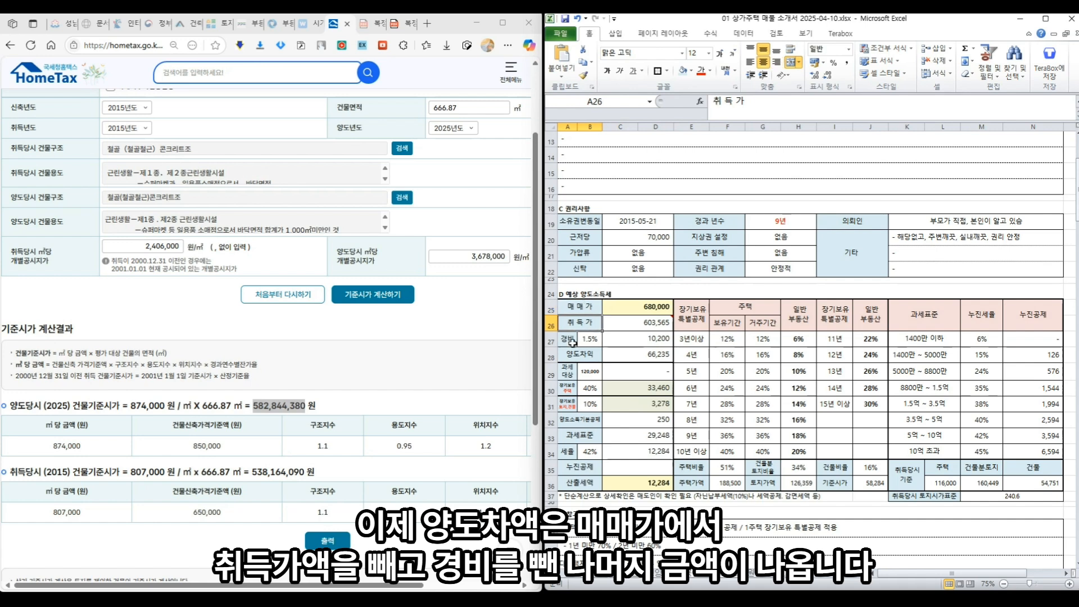
pyautogui.click(569, 342)
pyautogui.click(637, 356)
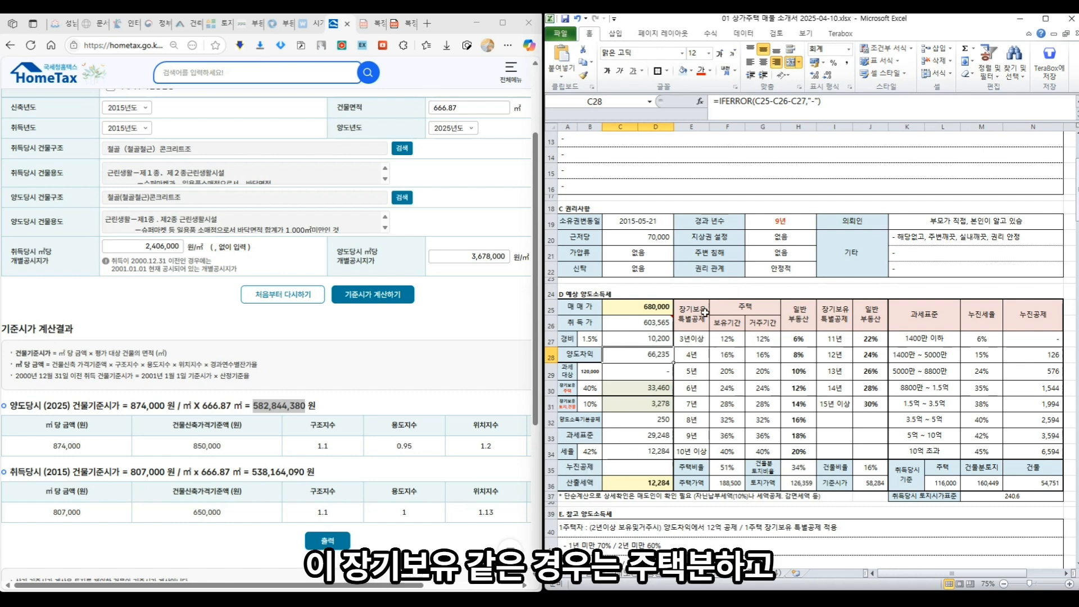
# - Review the 일반 부동산 rates, 과세 대상 rows and the C29–C30 deduction formulas
pyautogui.click(751, 300)
pyautogui.click(798, 311)
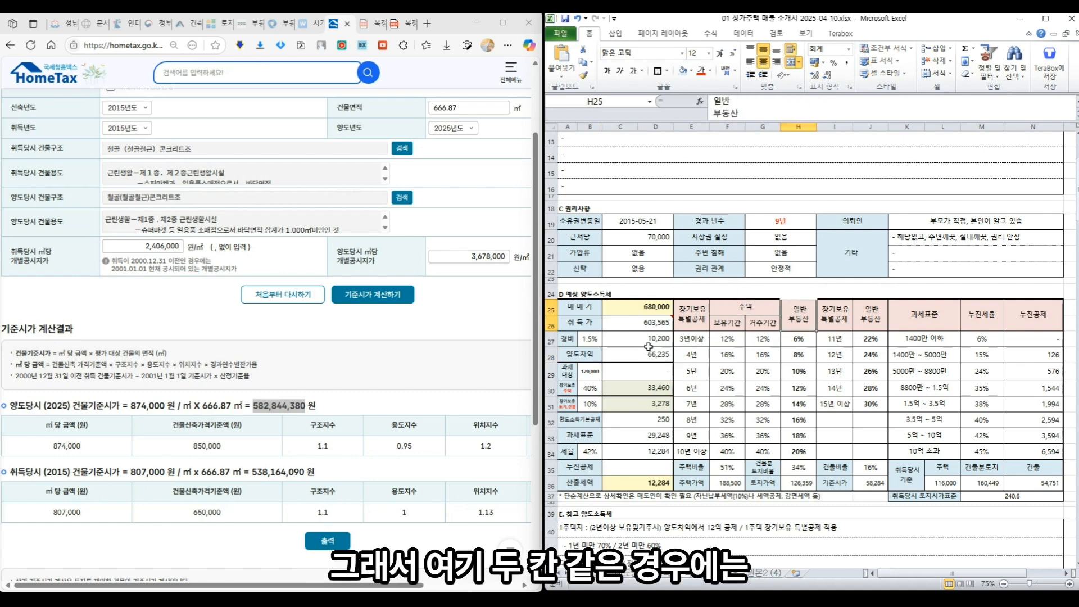
pyautogui.moveTo(566, 372); pyautogui.dragTo(622, 384)
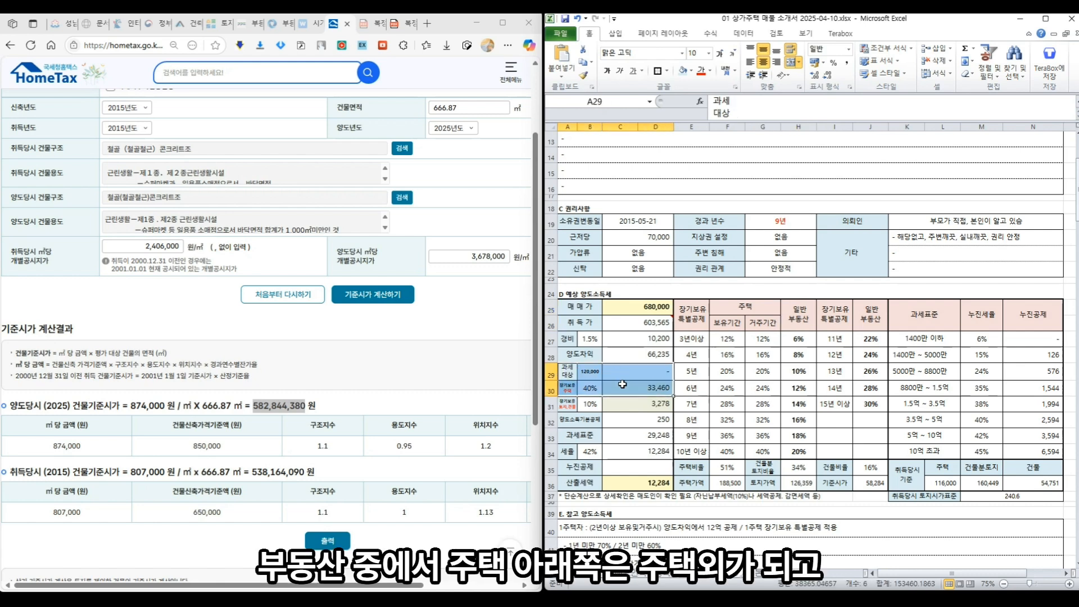
pyautogui.moveTo(567, 407); pyautogui.dragTo(610, 402)
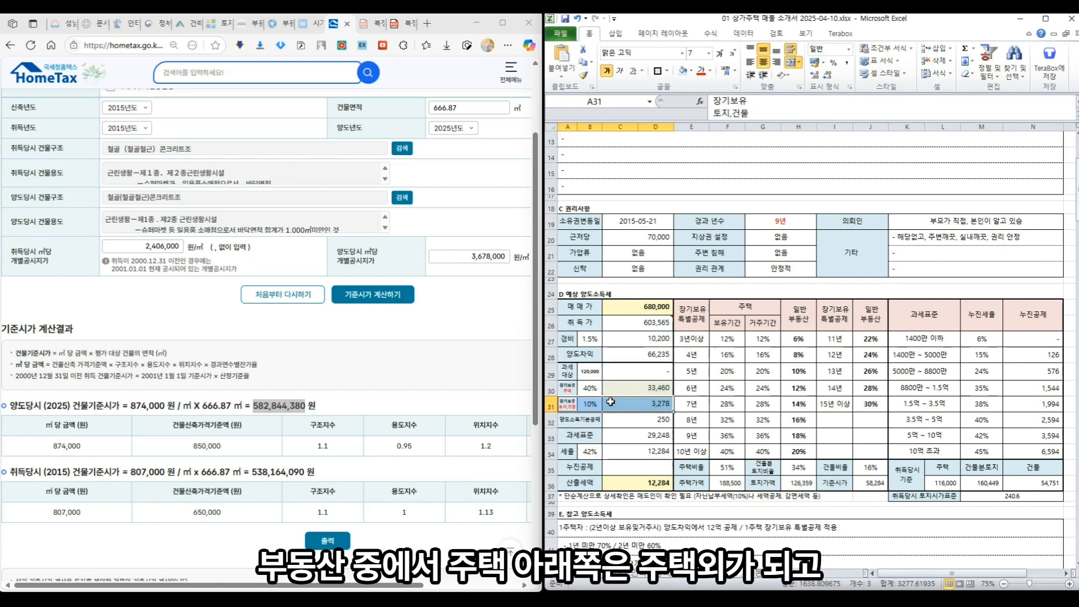
pyautogui.moveTo(568, 373); pyautogui.dragTo(612, 369)
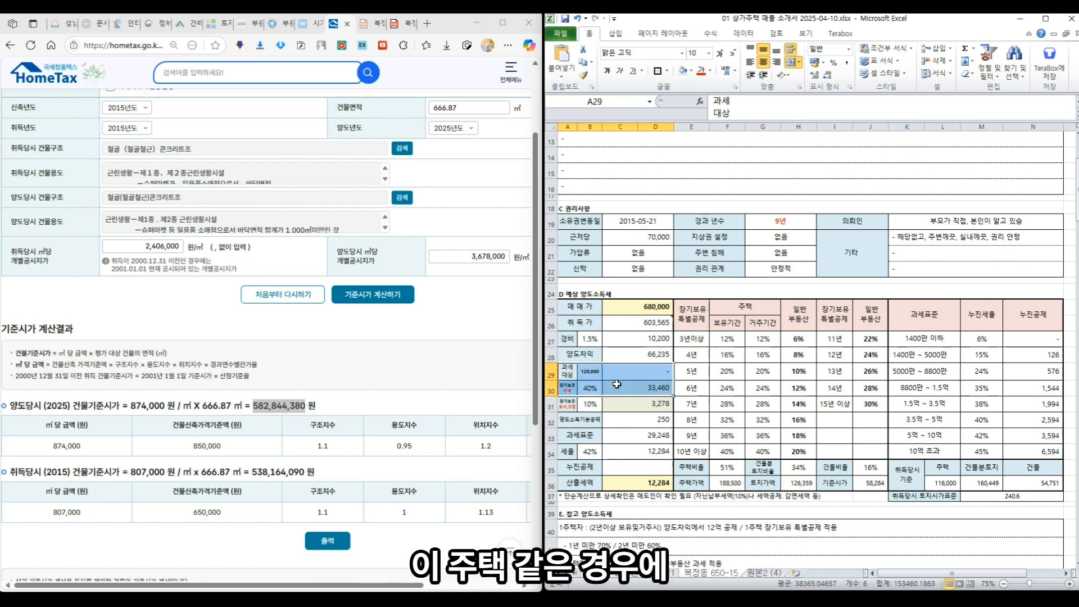
pyautogui.click(577, 528)
pyautogui.scroll(-2, 576, 528)
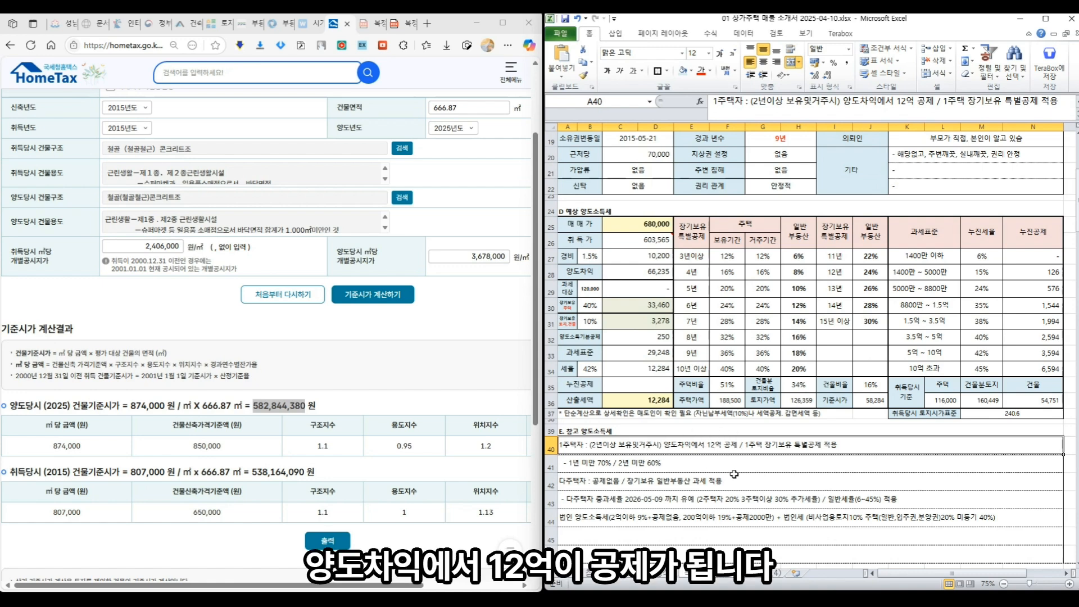
pyautogui.click(617, 290)
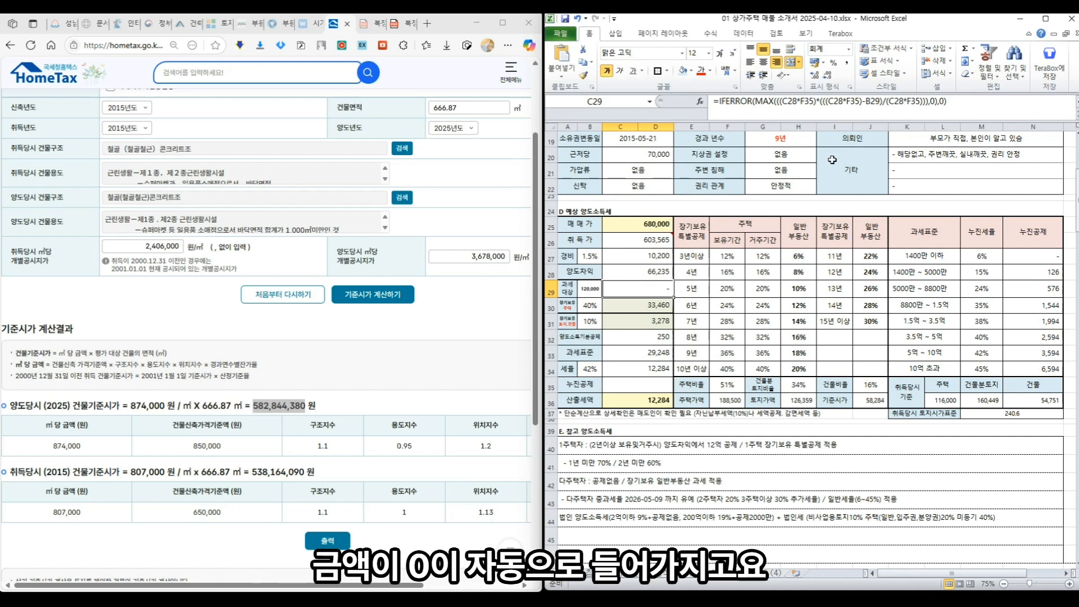
pyautogui.click(636, 305)
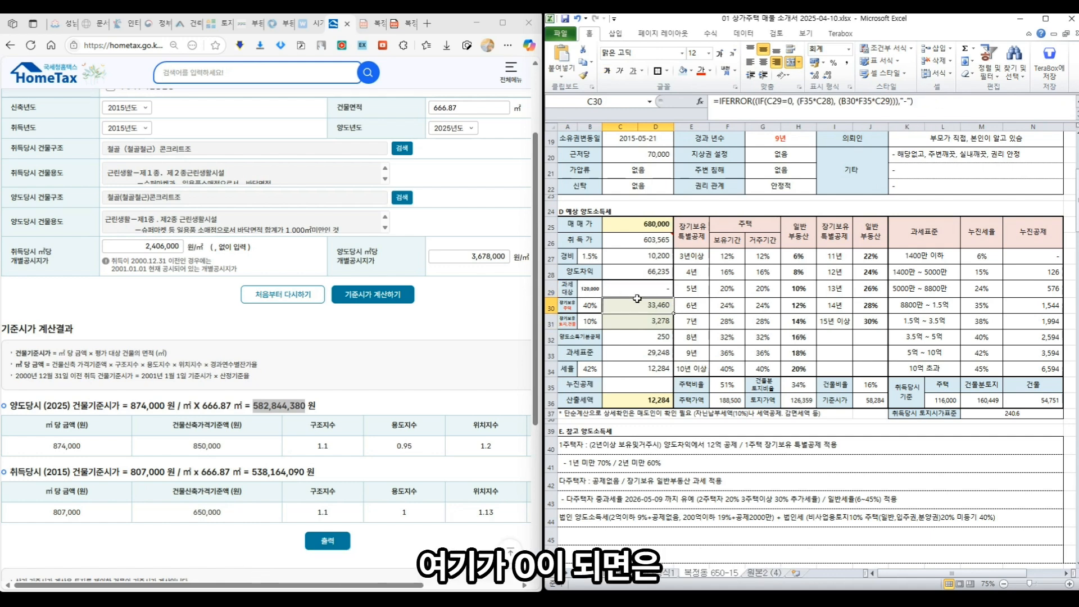
pyautogui.click(637, 292)
pyautogui.click(629, 307)
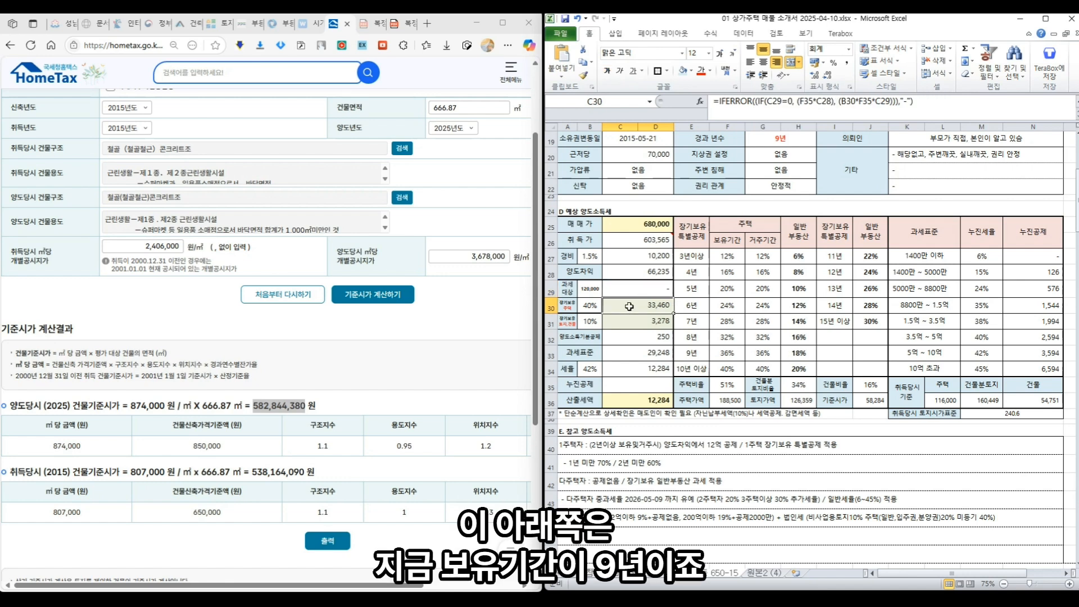
pyautogui.scroll(1, 700, 452)
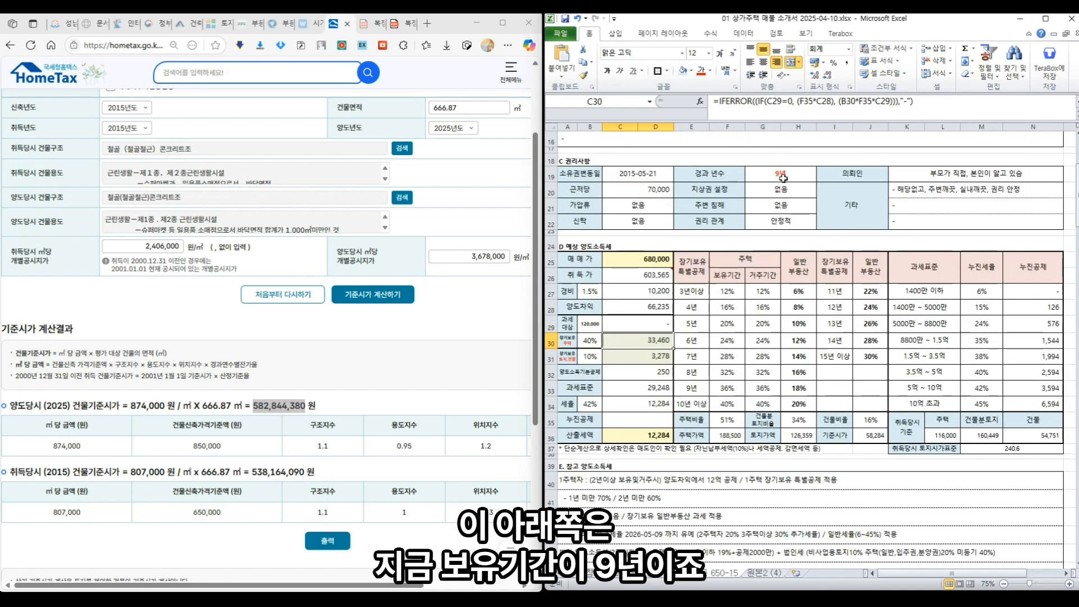
# - Change the long-term holding deduction rate in B30 to 72% and check the recalculated deduction
pyautogui.click(590, 338)
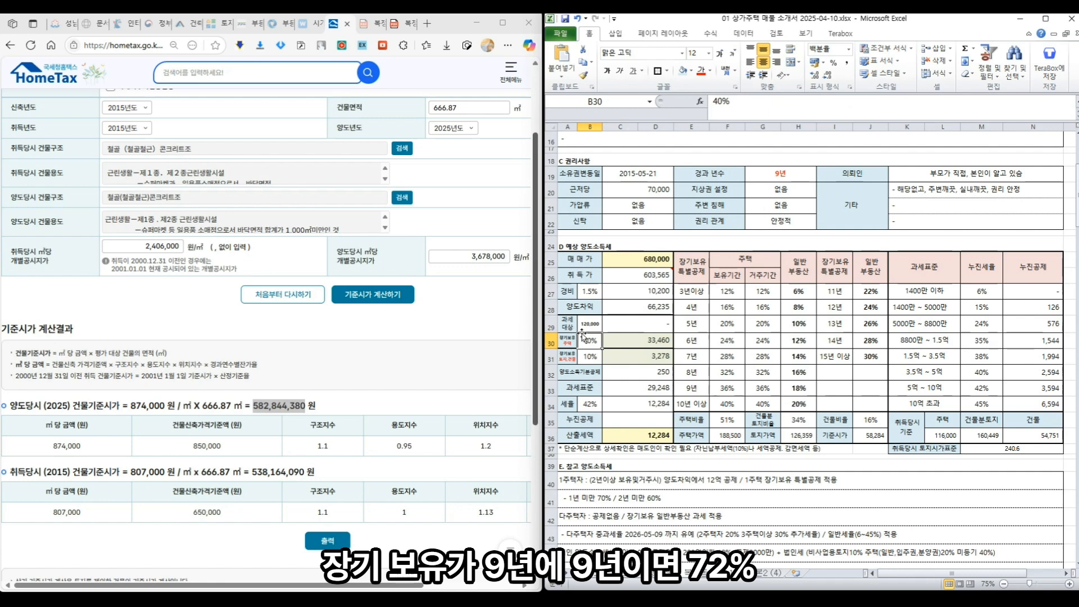
pyautogui.write('72')
pyautogui.press('Return')
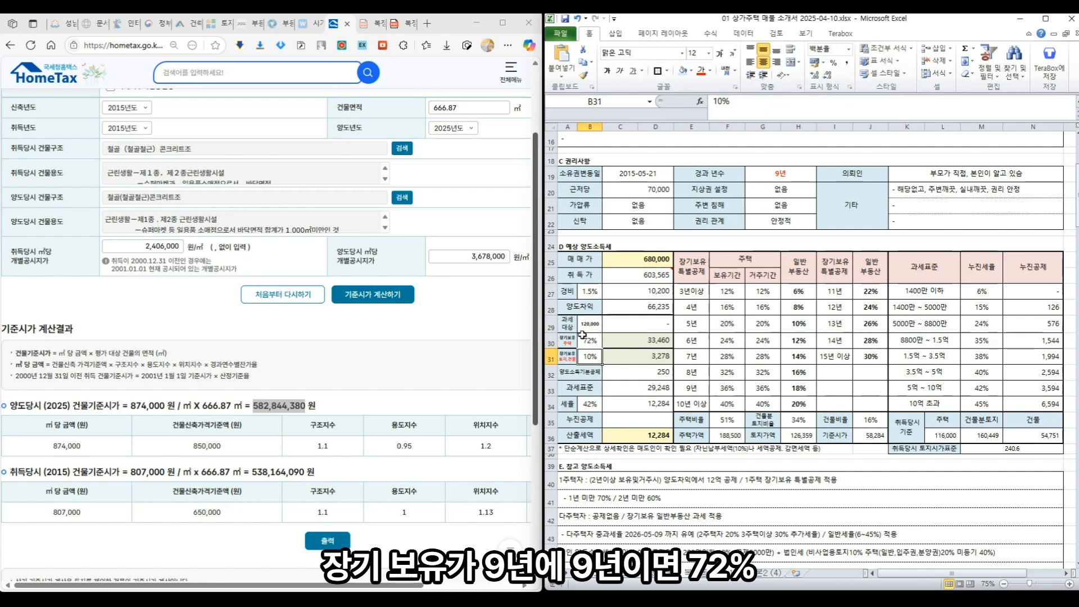
pyautogui.click(625, 340)
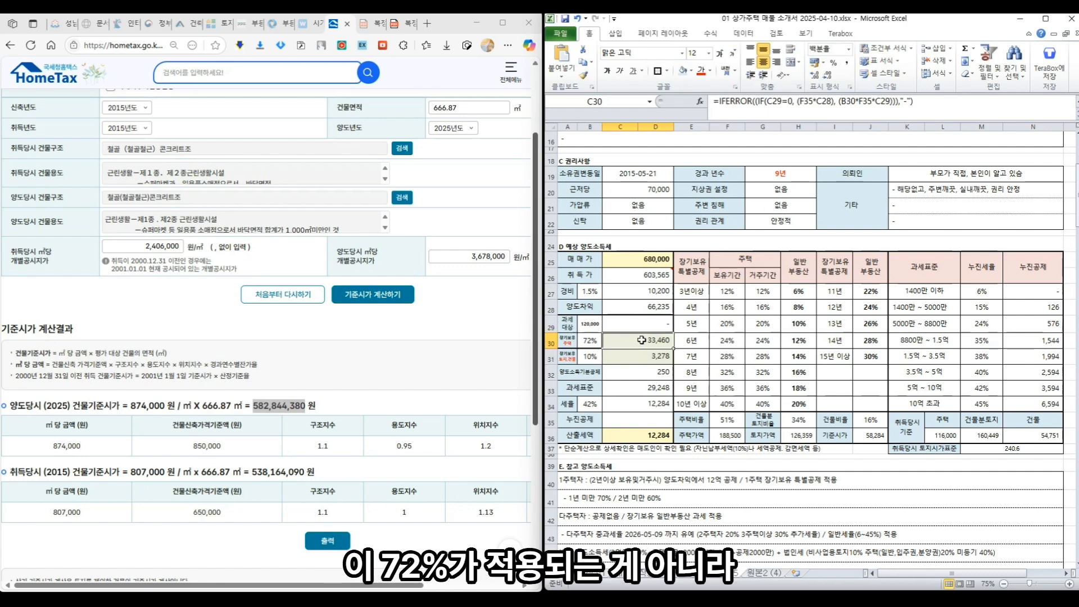
pyautogui.click(632, 325)
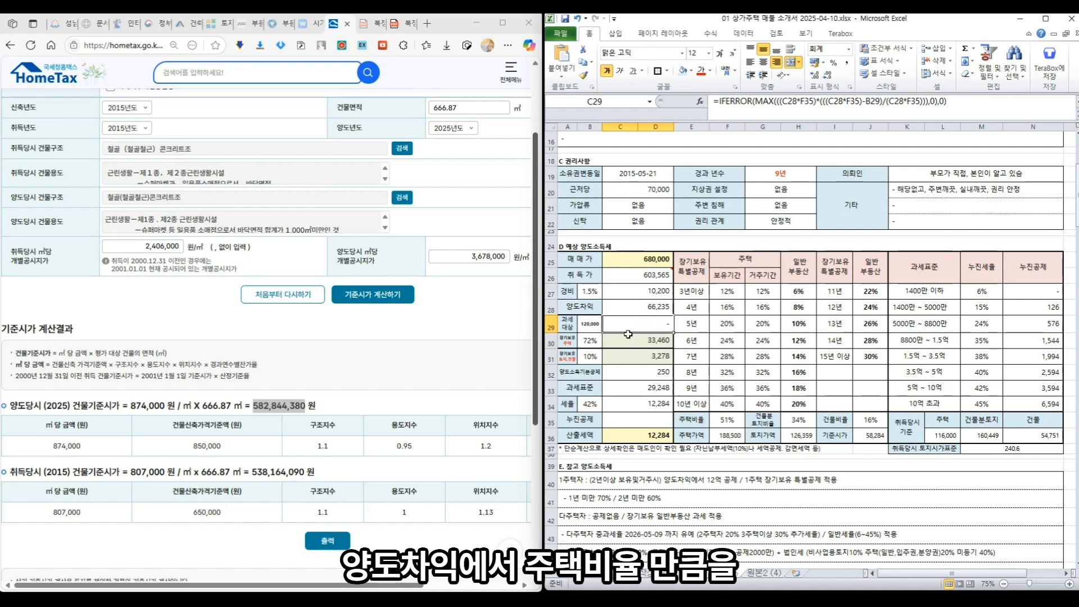
pyautogui.click(657, 341)
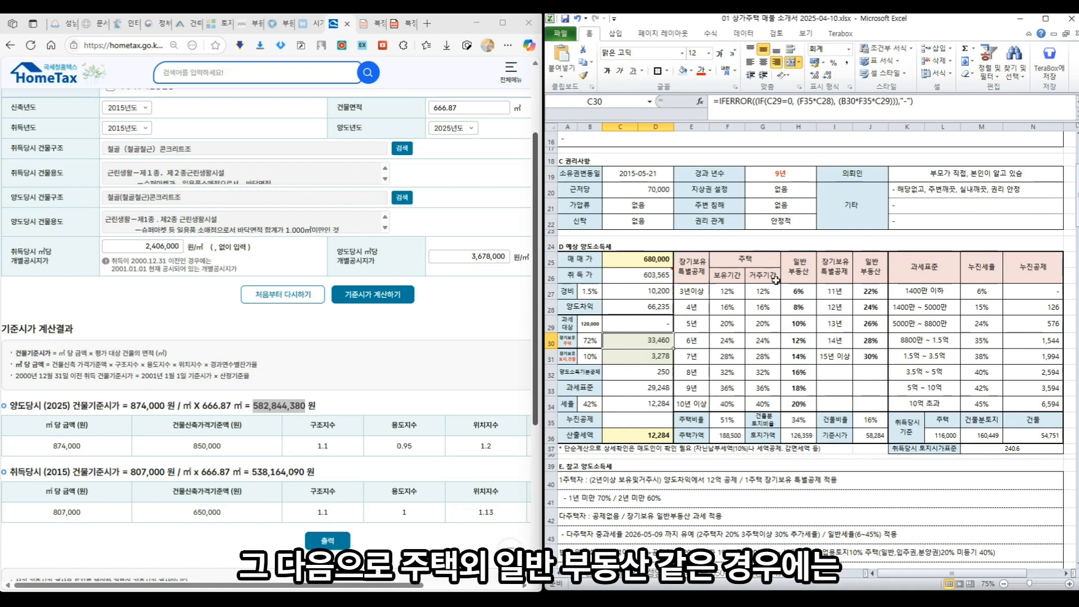
# - Set the B31 deduction rate to 18%, then check the 250 basic deduction and tax base
pyautogui.click(656, 357)
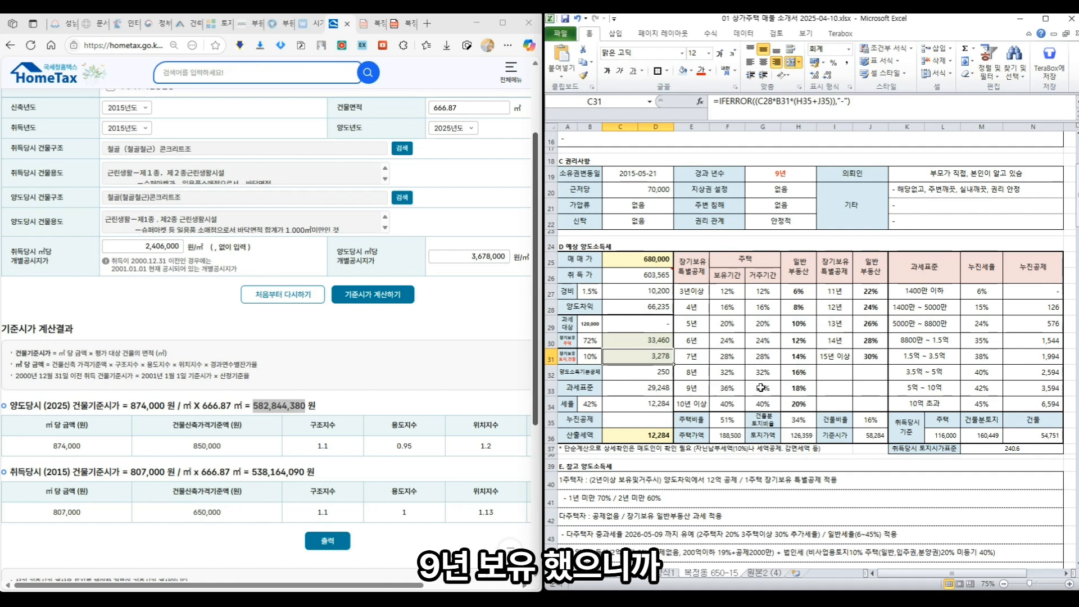
pyautogui.press('Left')
pyautogui.write('18')
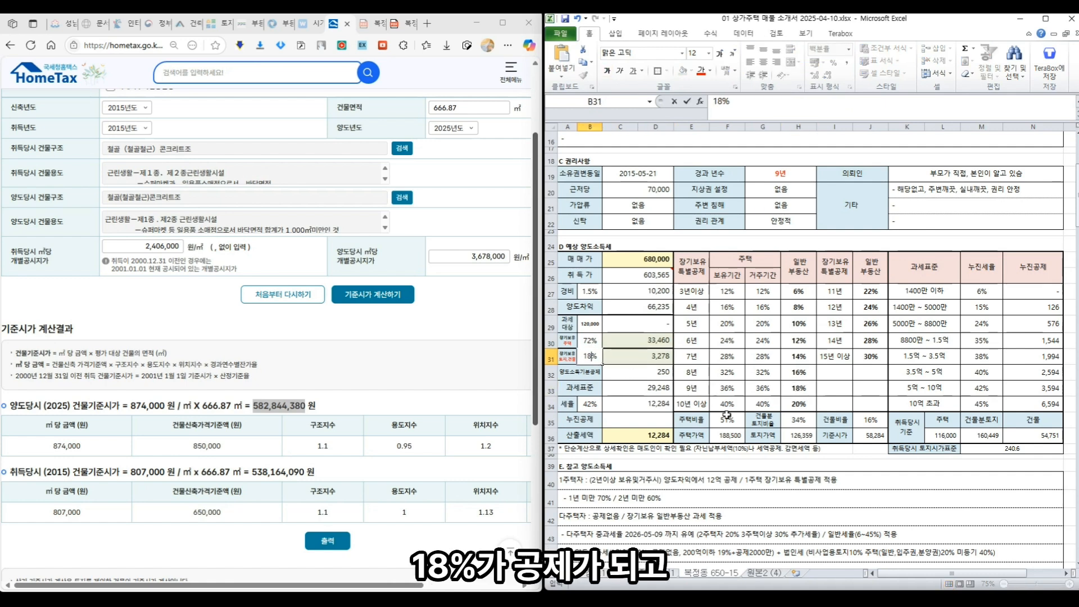
pyautogui.press('Return')
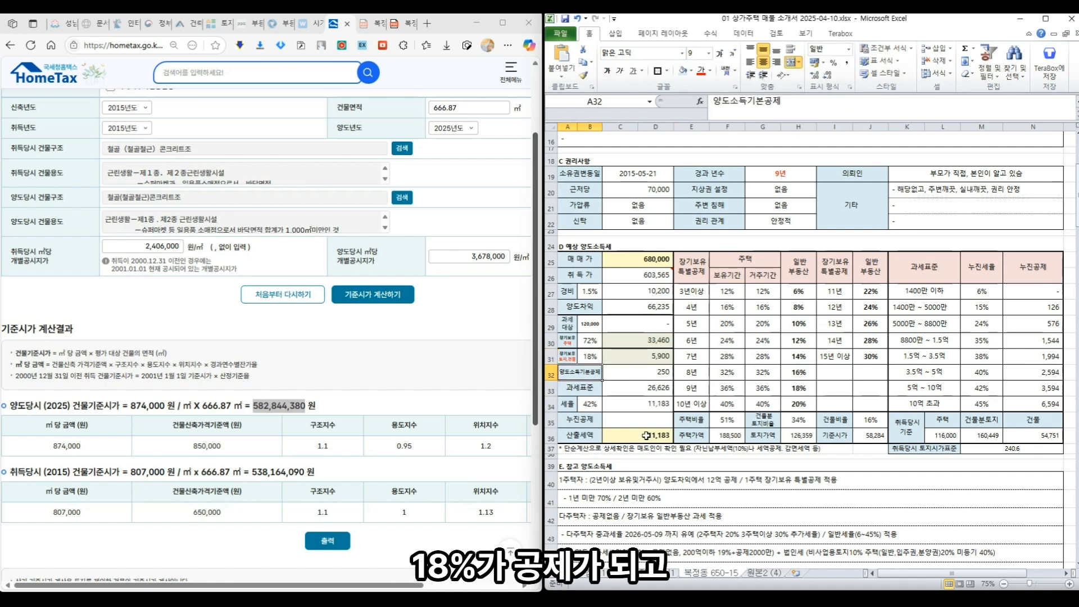
pyautogui.click(661, 371)
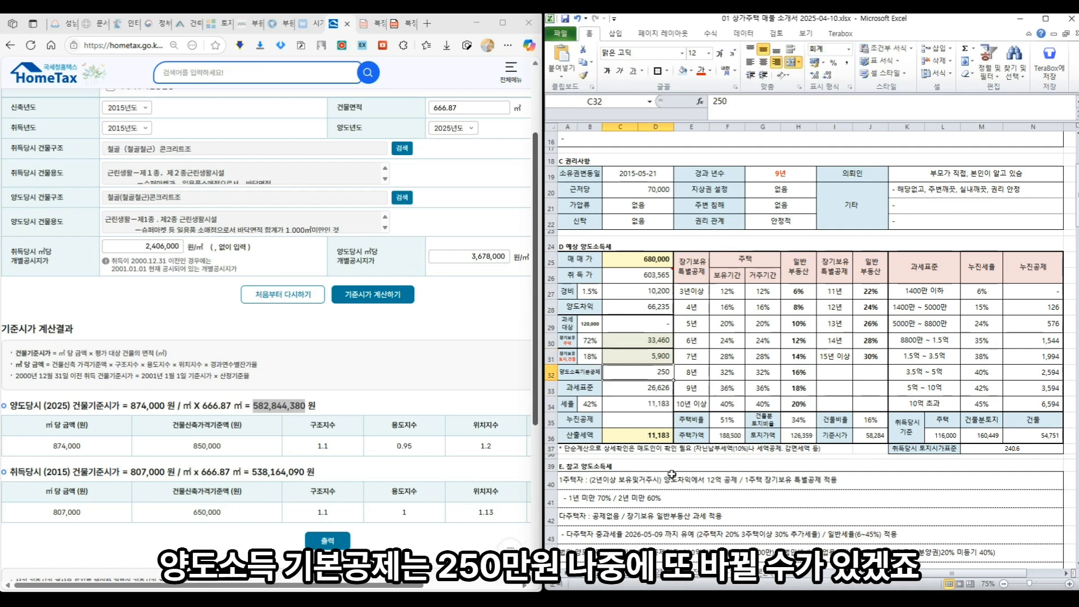
pyautogui.scroll(-1, 678, 433)
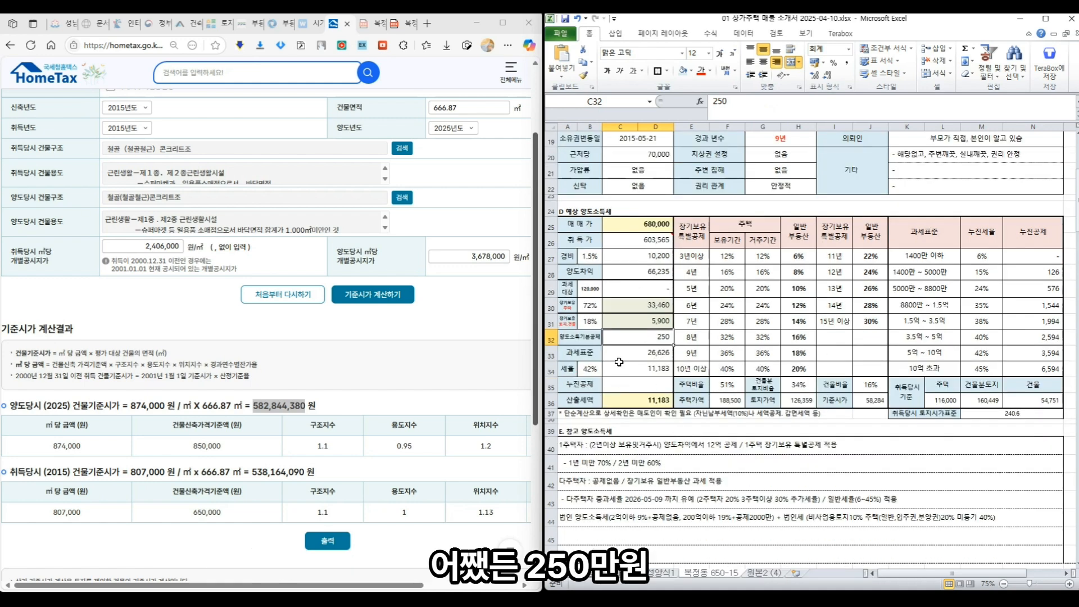
pyautogui.scroll(1, 619, 362)
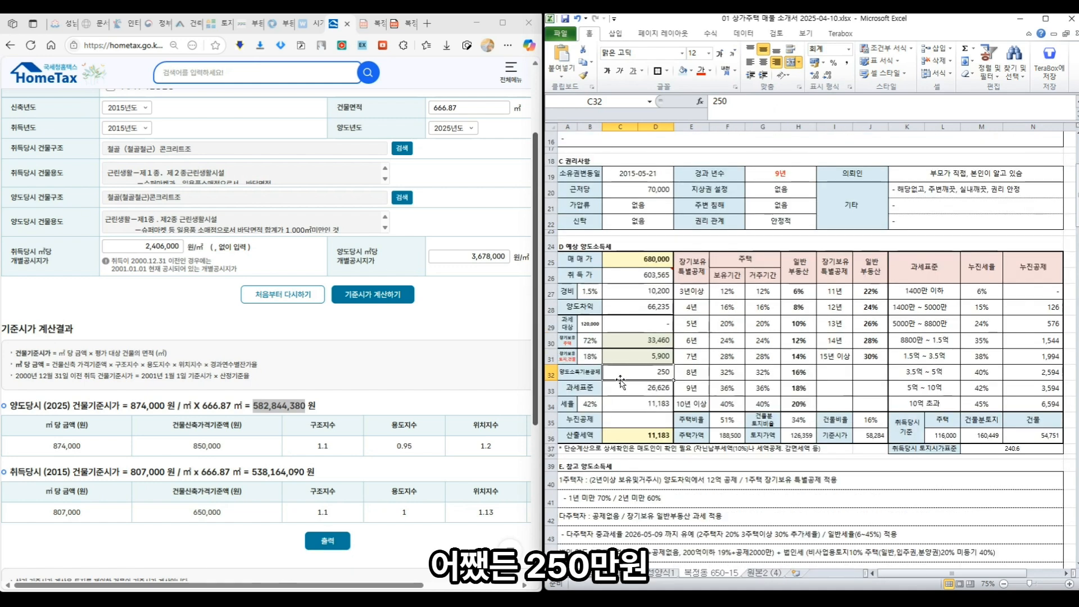
pyautogui.click(624, 393)
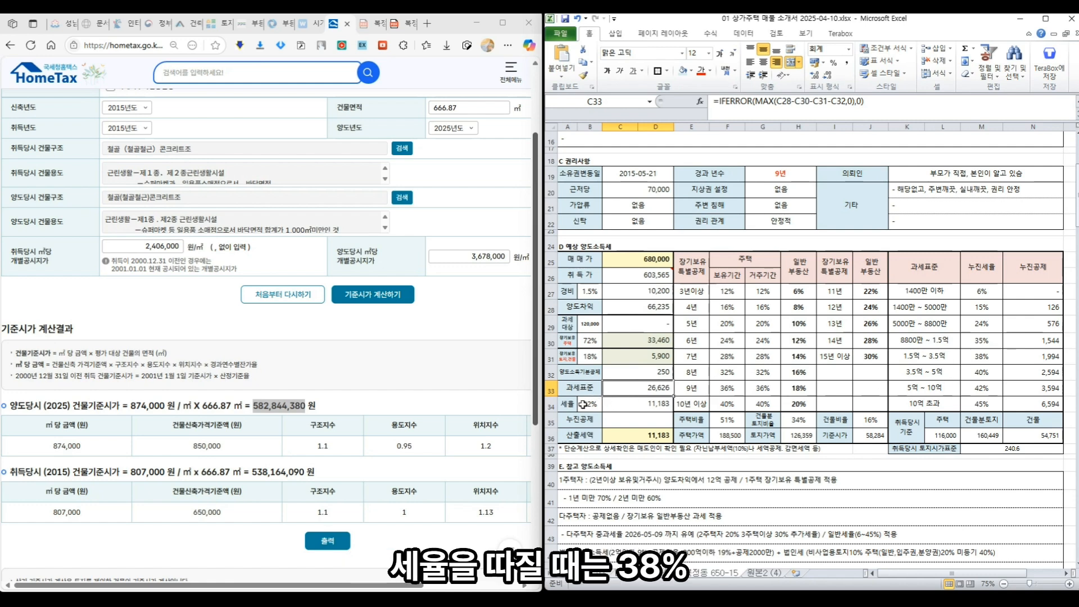
# - Change the tax rate in B34 to 38% for the 1.5억 ~ 3.5억 bracket
pyautogui.click(587, 406)
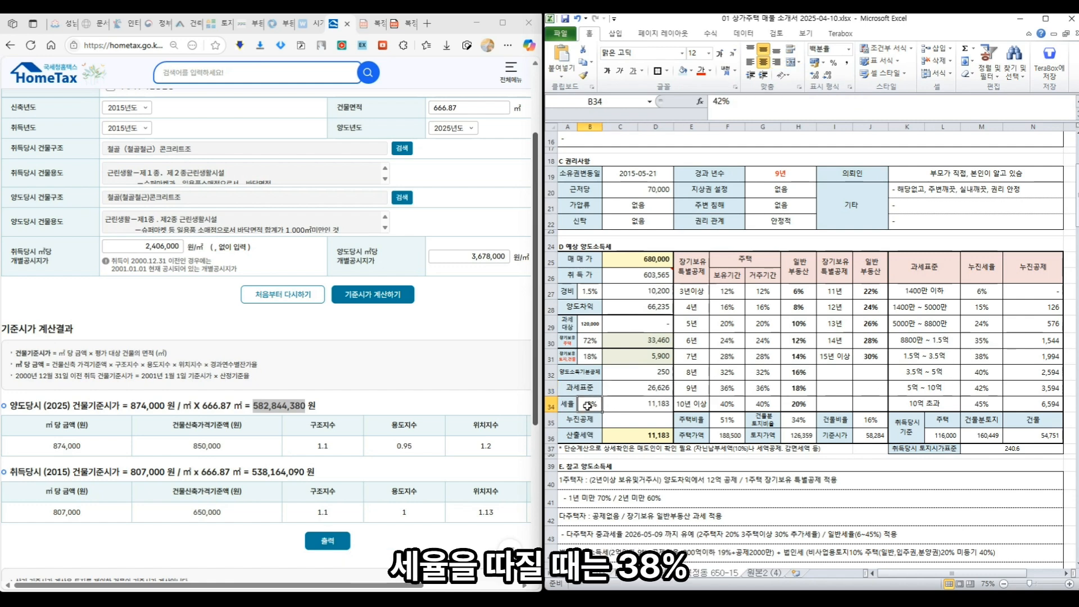
pyautogui.click(917, 358)
pyautogui.click(579, 405)
pyautogui.write('38')
pyautogui.press('Return')
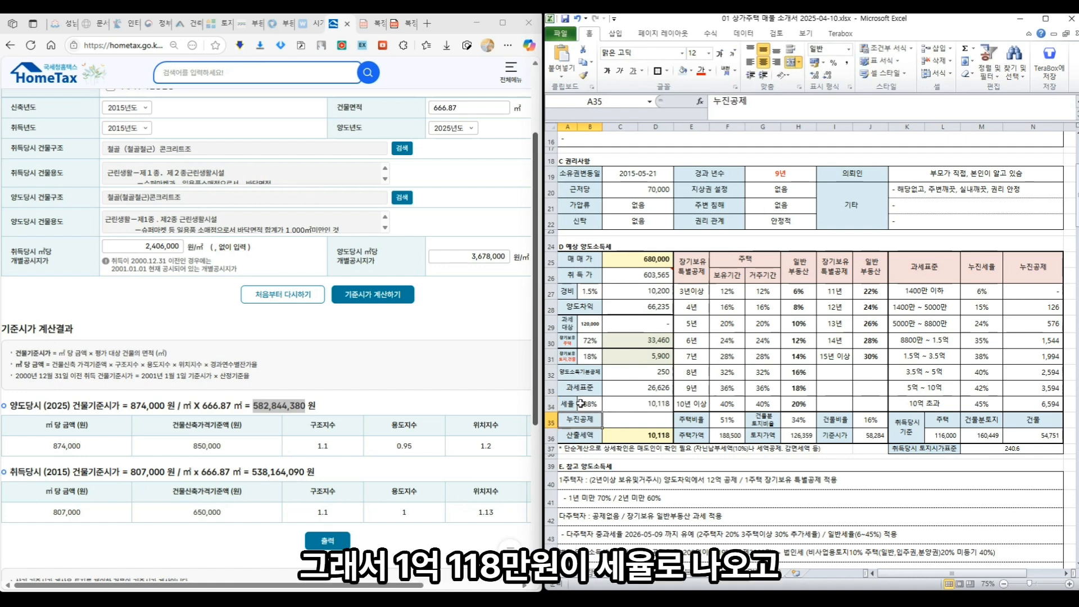
# - Enter the bracket's 1,994 progressive deduction in C35, bringing computed tax to 8,124
pyautogui.click(641, 418)
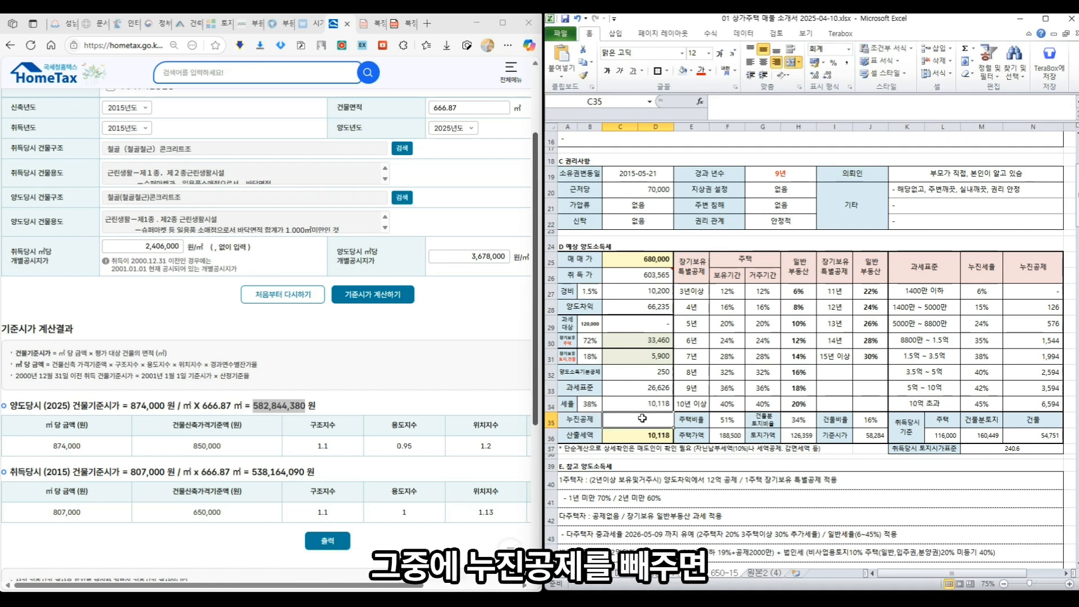
pyautogui.click(1032, 357)
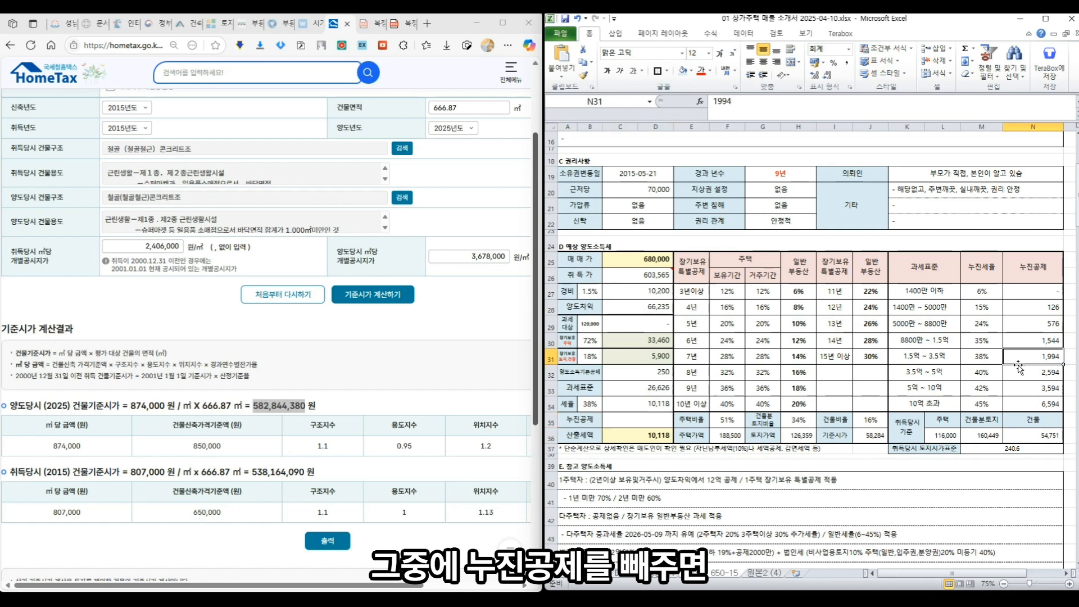
pyautogui.click(635, 422)
pyautogui.write('1994')
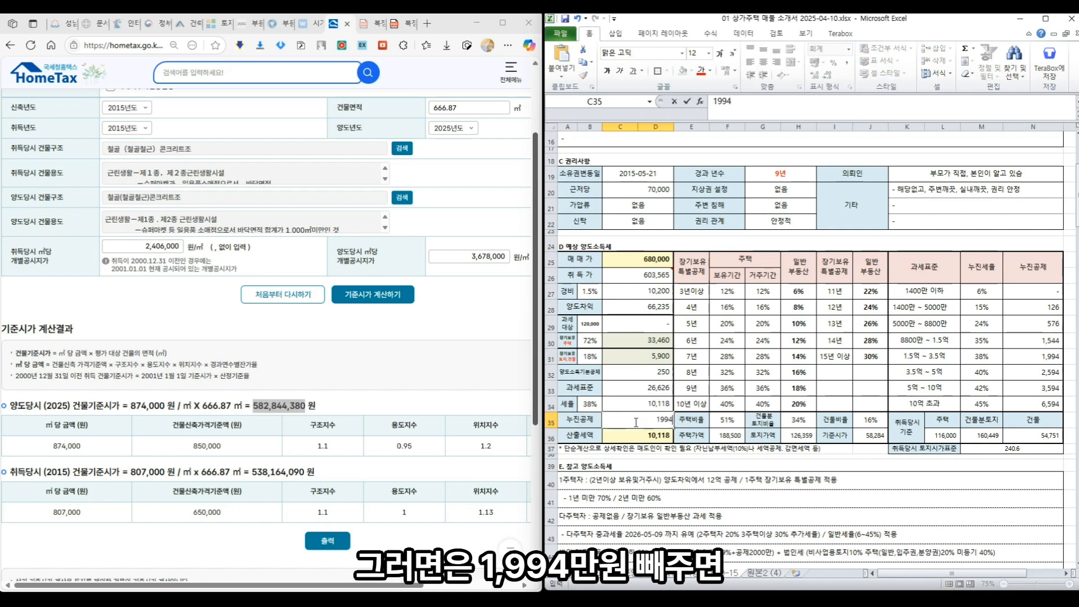
pyautogui.press('Return')
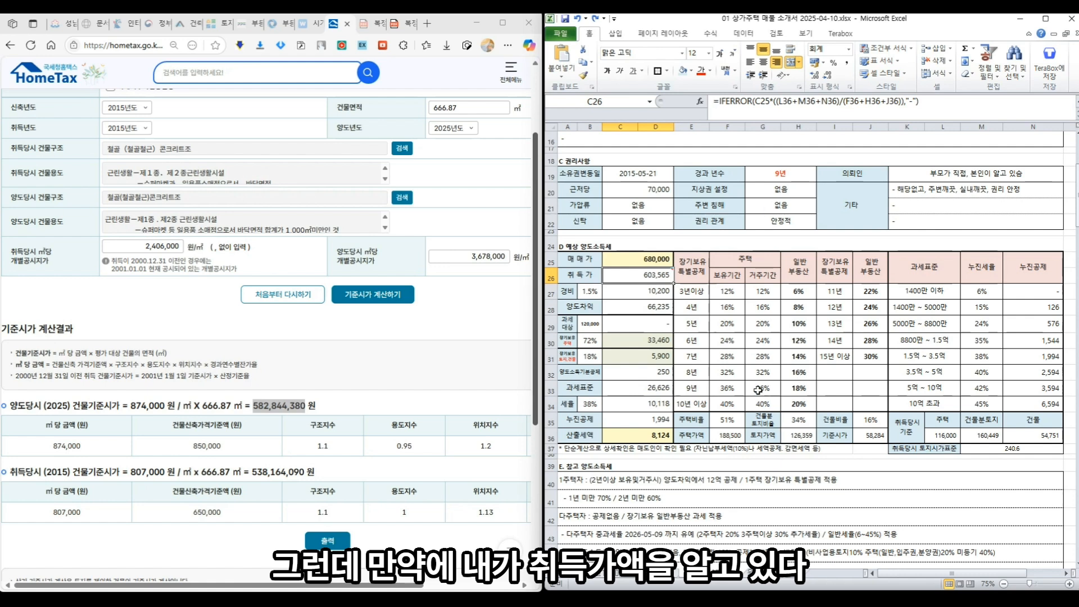
pyautogui.click(691, 307)
pyautogui.click(658, 277)
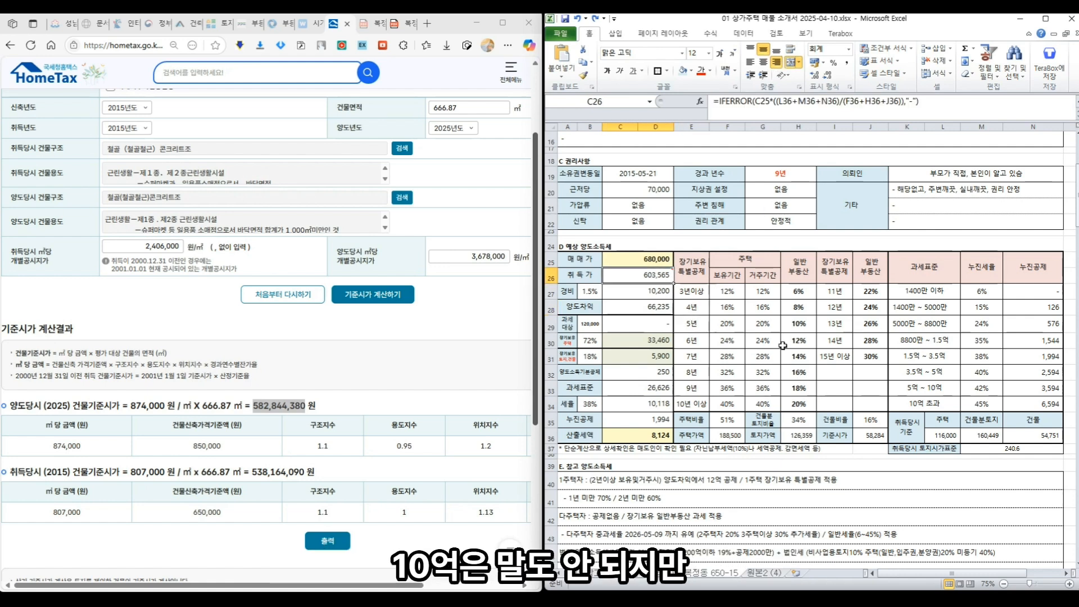
# - Overwrite the C26 acquisition price with 100,000 and review the recalculated C28–C33 results
pyautogui.write('11')
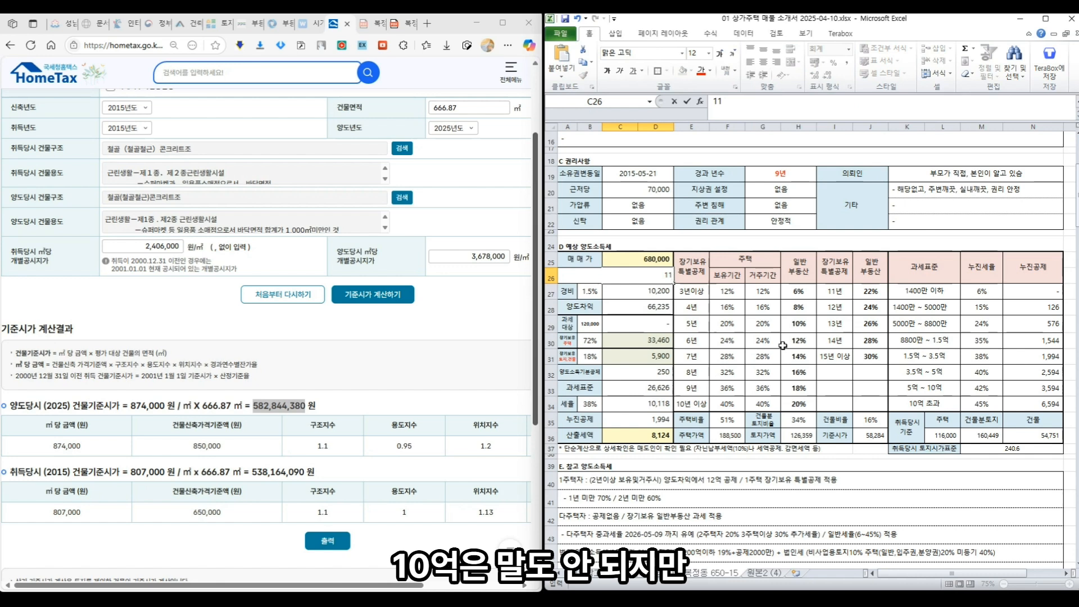
pyautogui.write('0000')
pyautogui.press('Return')
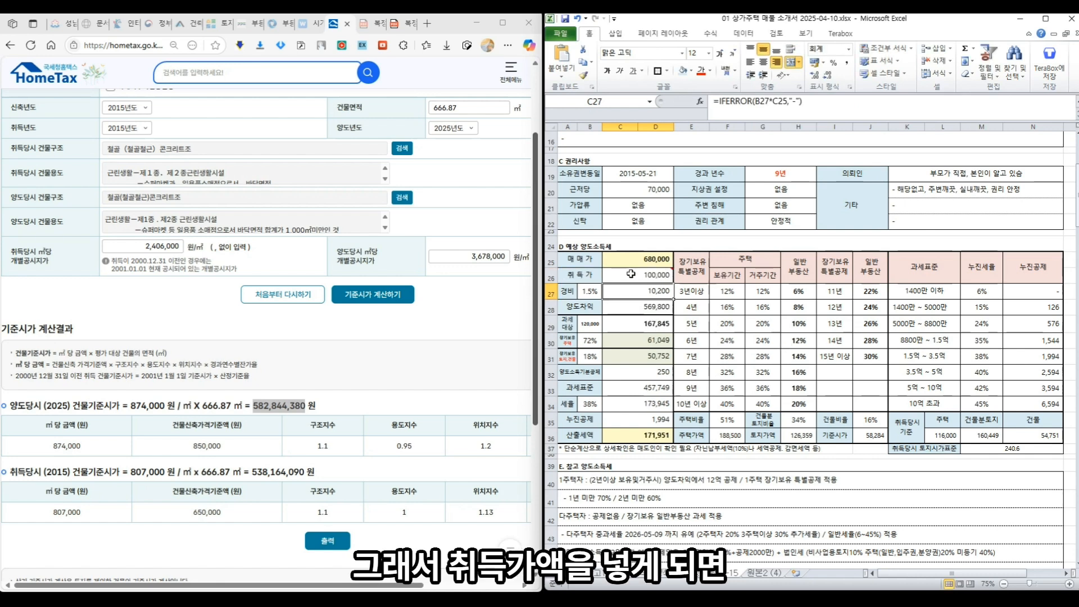
pyautogui.click(657, 309)
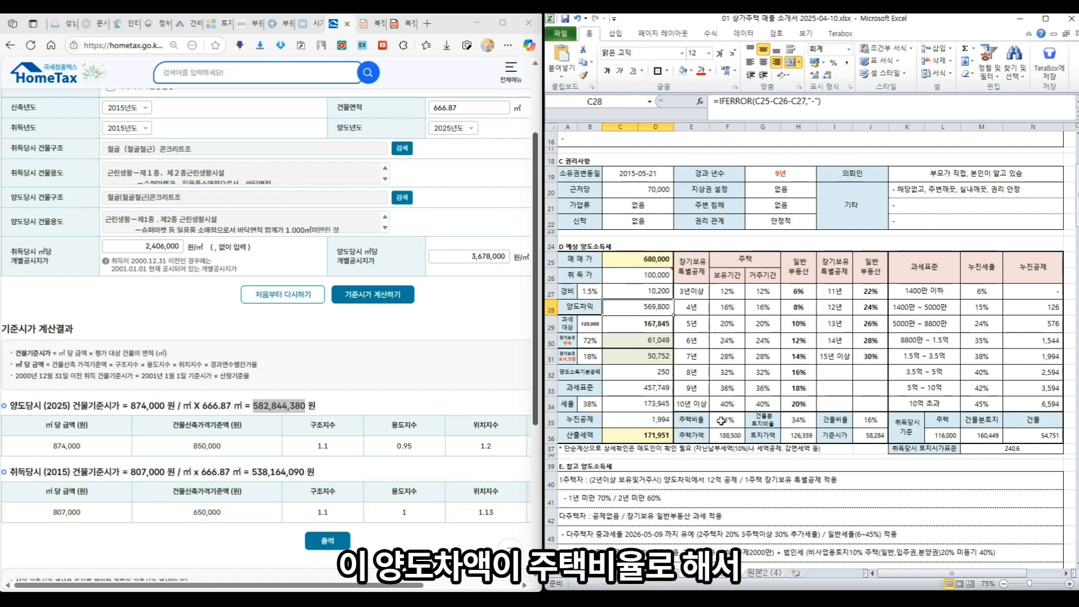
pyautogui.click(657, 326)
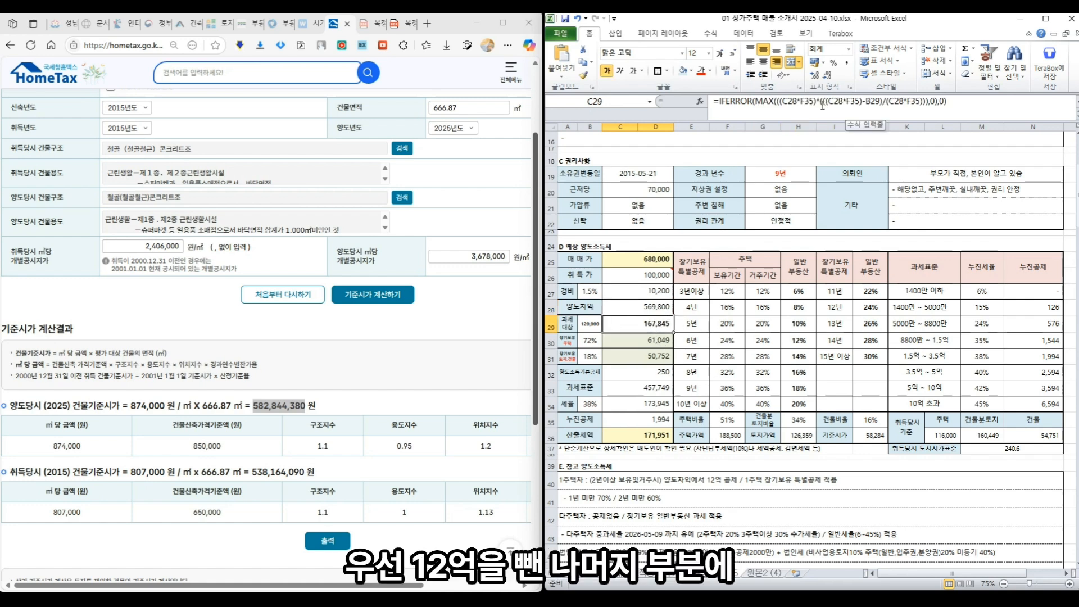
pyautogui.click(647, 343)
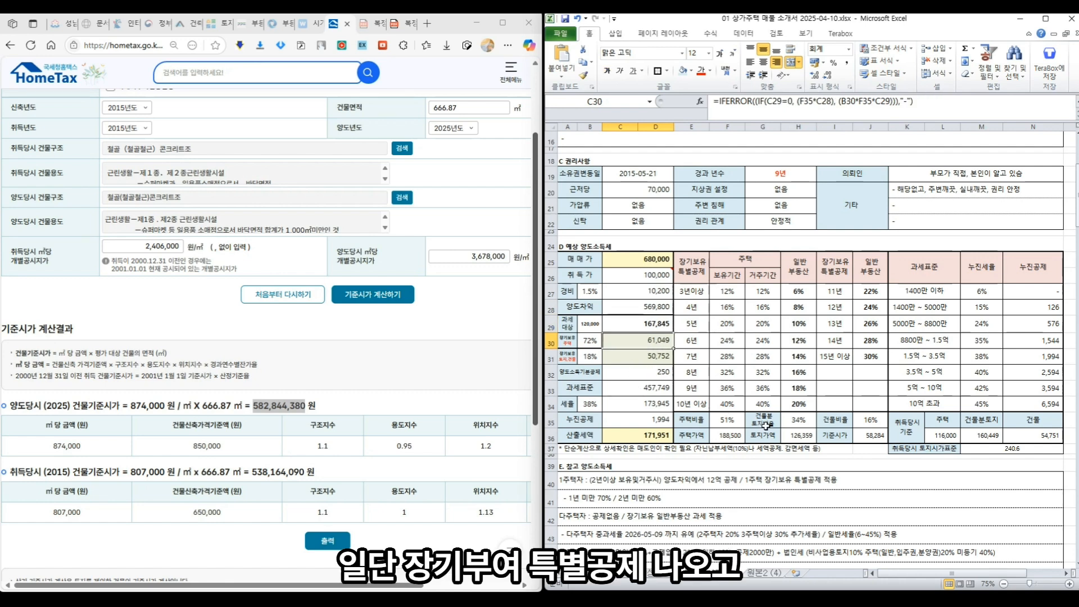
pyautogui.click(635, 357)
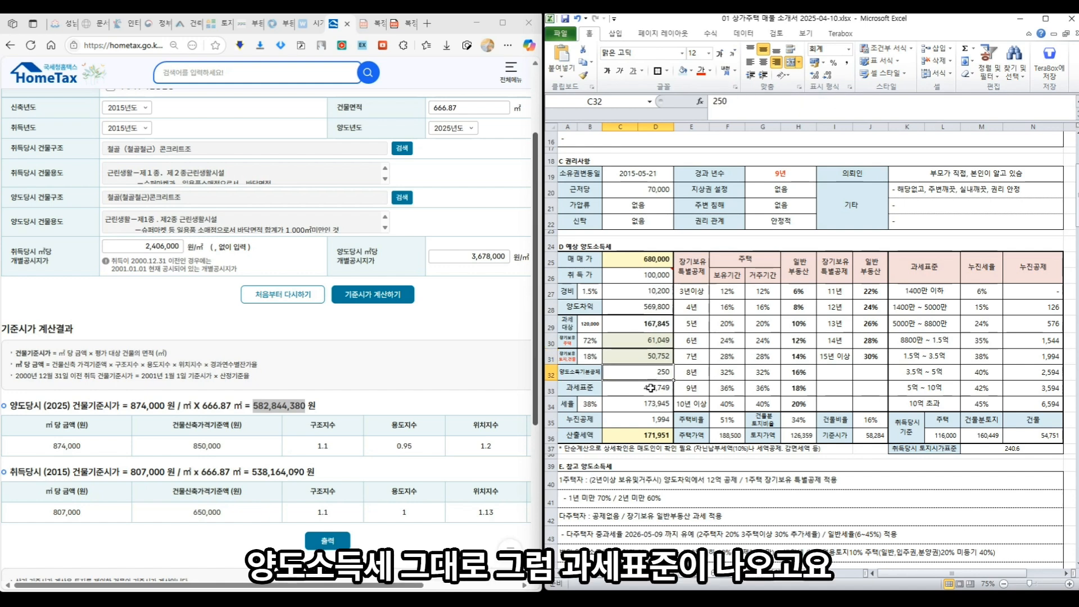
pyautogui.click(651, 388)
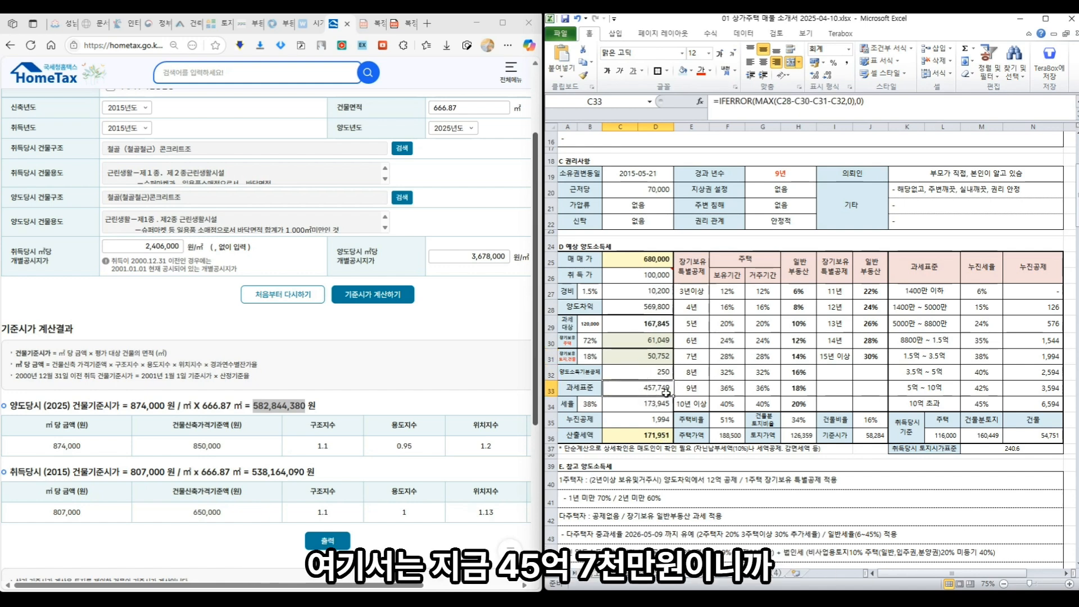
pyautogui.click(945, 405)
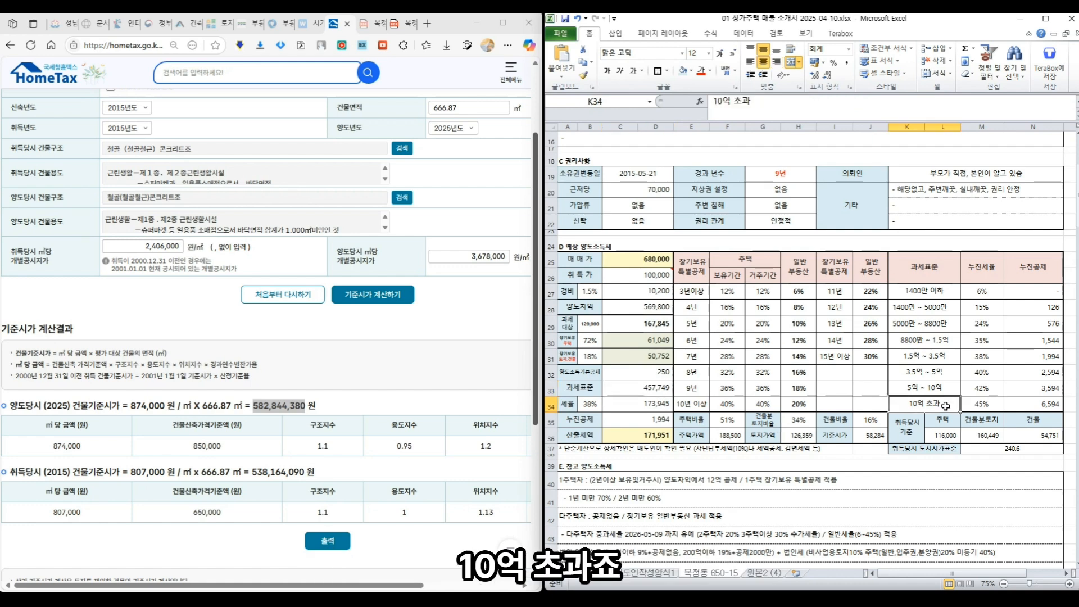
# - Enter a 45% tax rate in B34 and a 6,594 progressive deduction in C35
pyautogui.click(587, 405)
pyautogui.write('45')
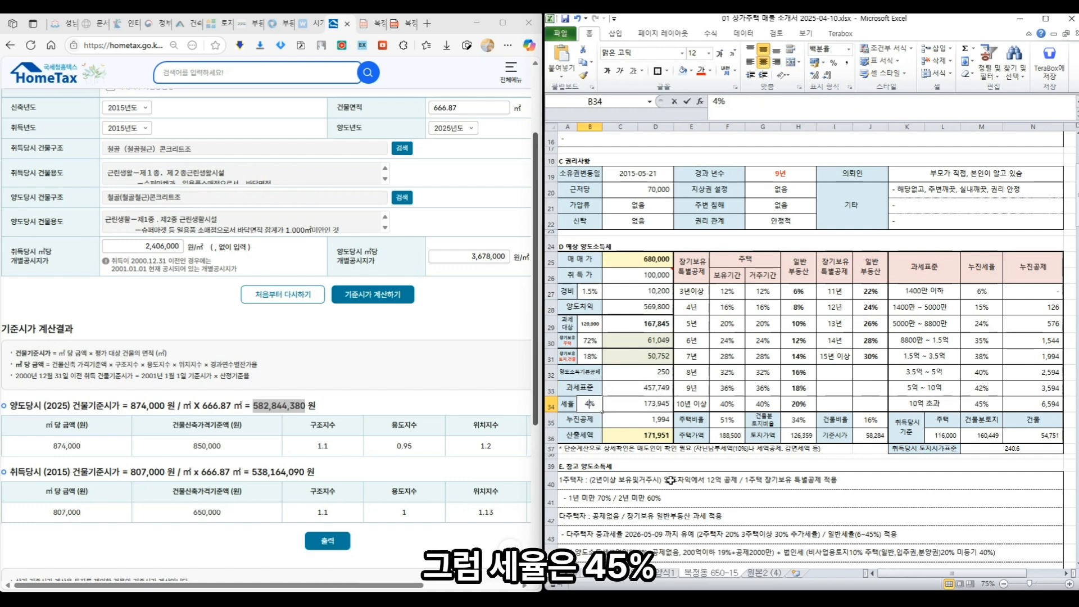
pyautogui.press('Return')
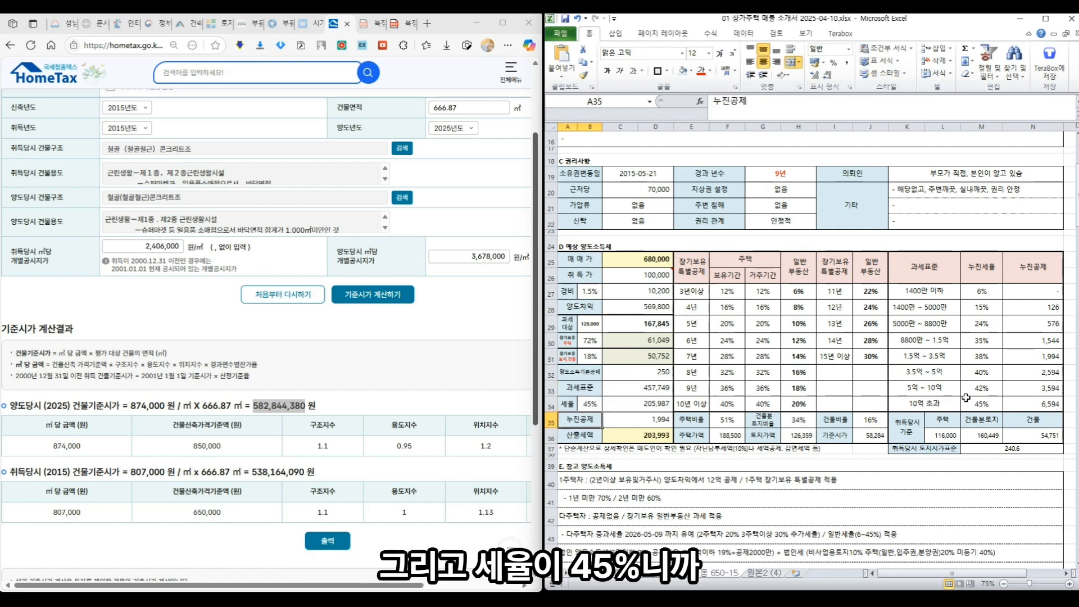
pyautogui.click(652, 425)
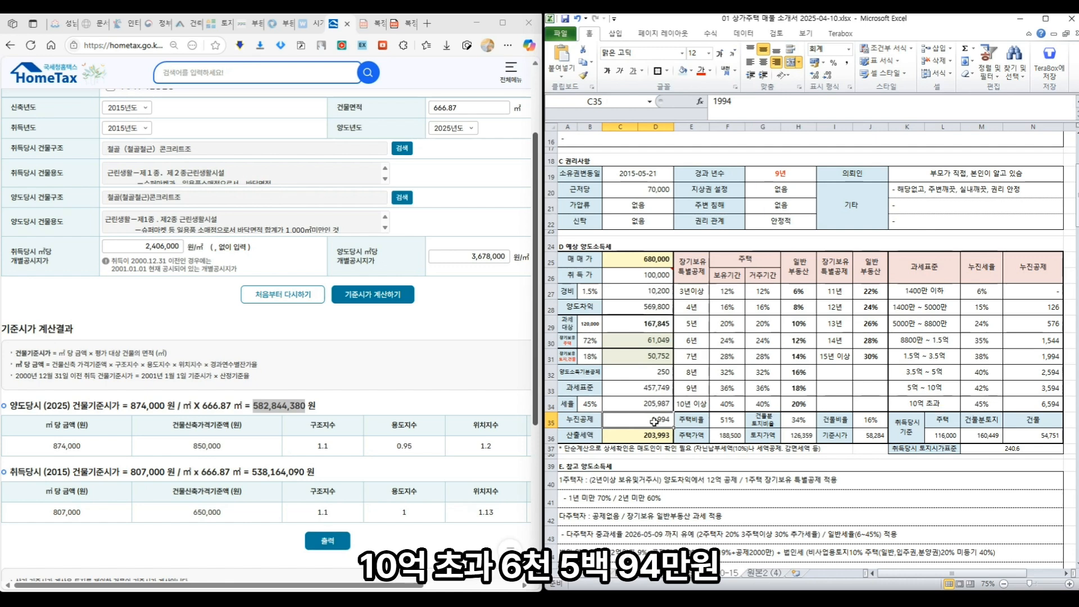
pyautogui.write('6,594')
pyautogui.press('Return')
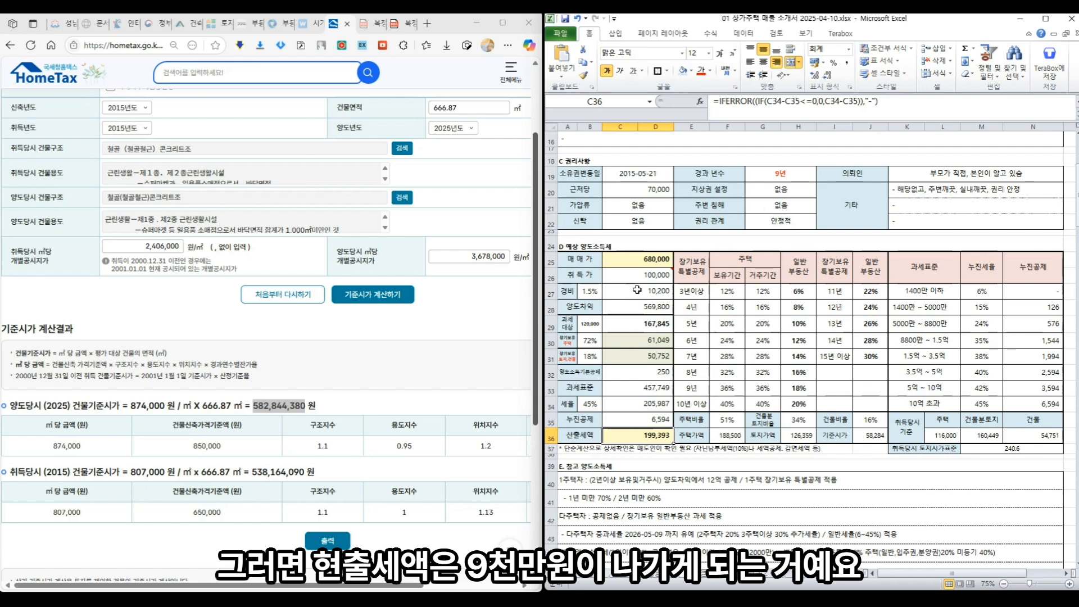
pyautogui.click(635, 275)
# - Enter 480,000 as the acquisition price in C26 and check the tax base and matching bracket
pyautogui.write('480000')
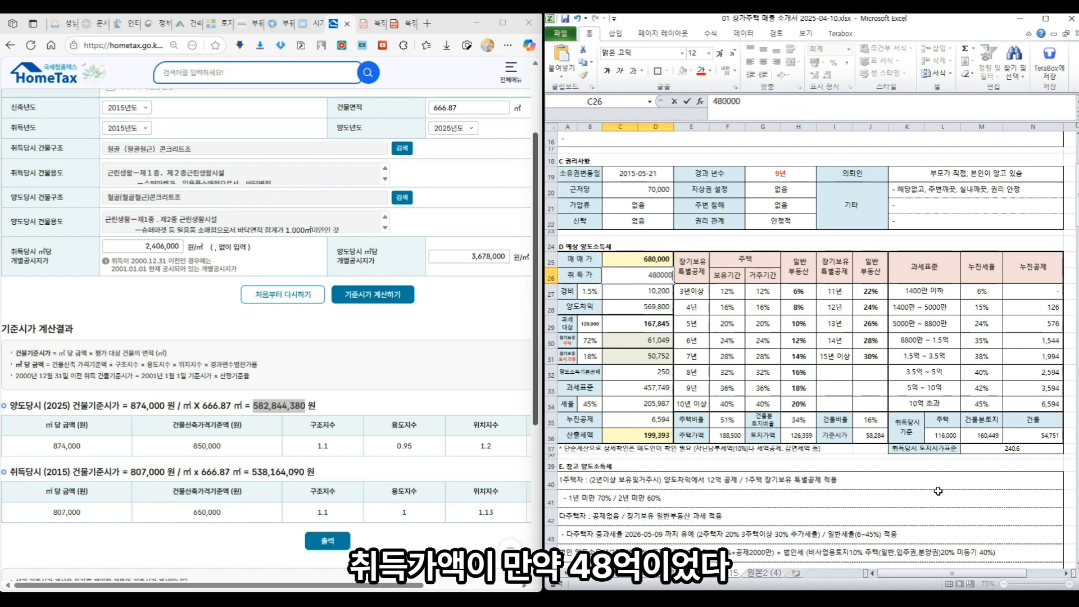
pyautogui.press('Return')
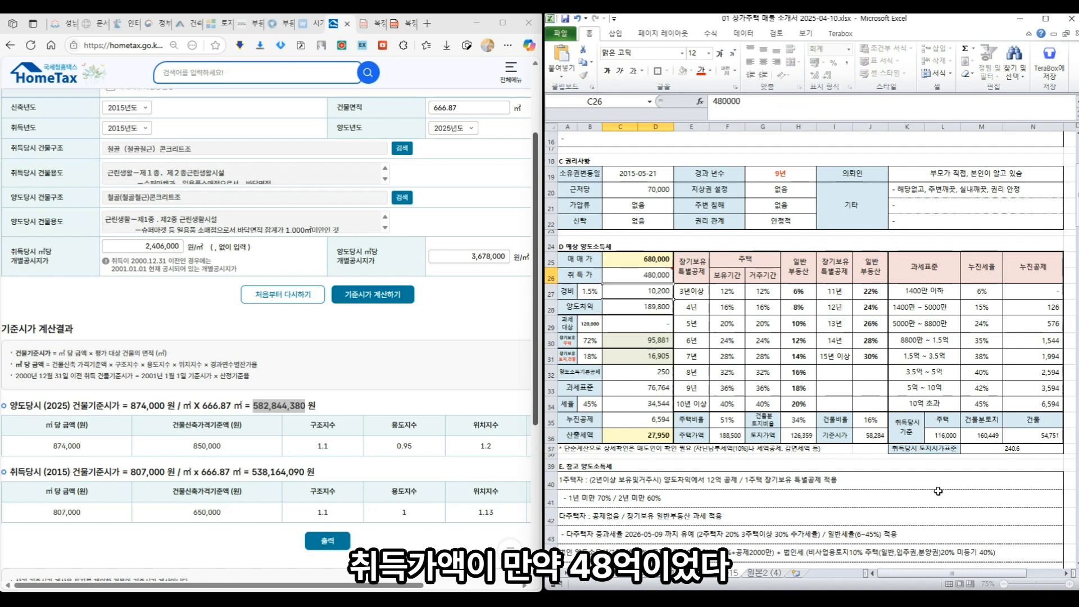
pyautogui.click(640, 403)
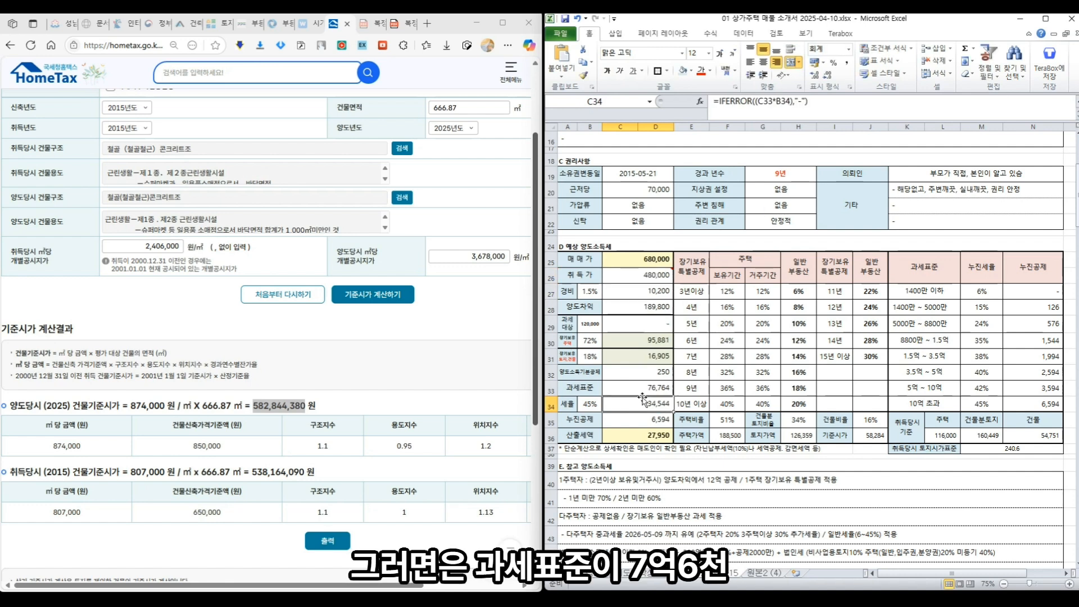
pyautogui.click(647, 387)
pyautogui.click(984, 388)
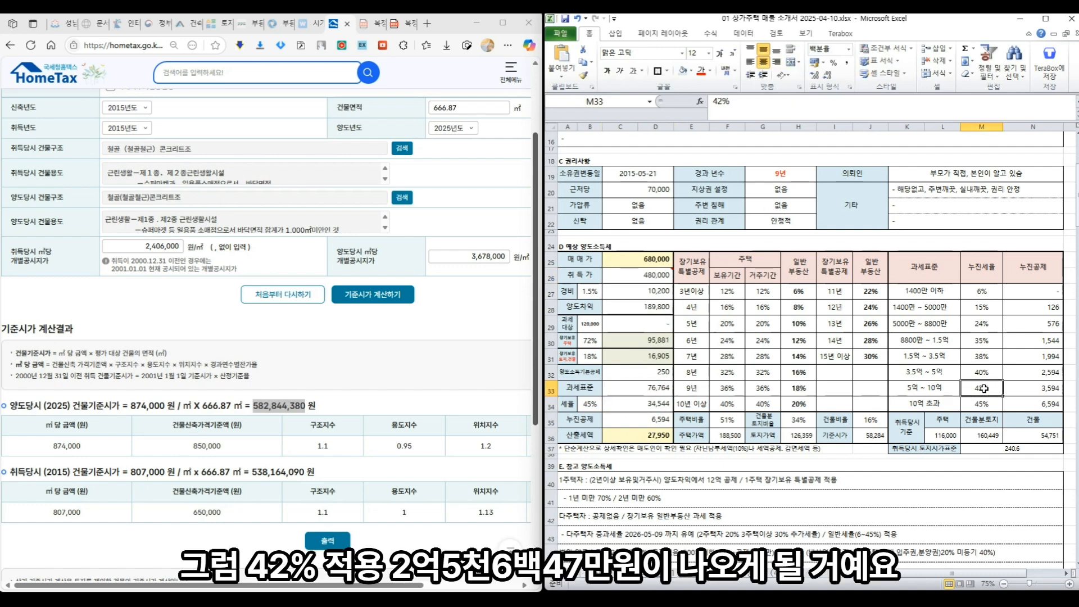
# - Change the B34 tax rate to 42%
pyautogui.click(594, 406)
pyautogui.write('42')
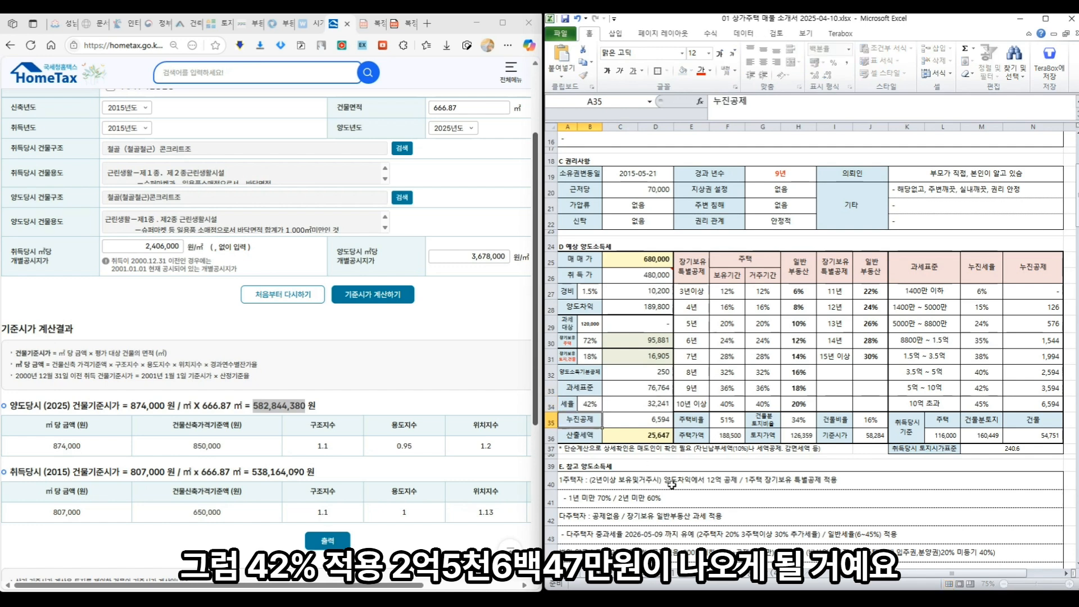
pyautogui.press('Return')
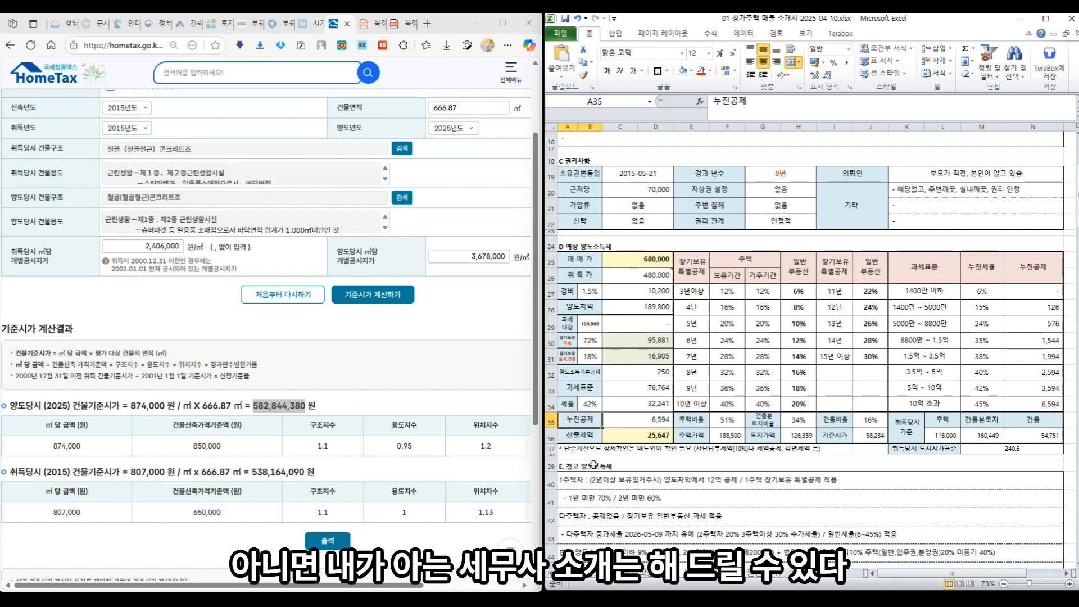
# - Scroll through the 매물 소개서 sheet to the 임대차 수익 상세 table around row 135
pyautogui.scroll(-3, 626, 394)
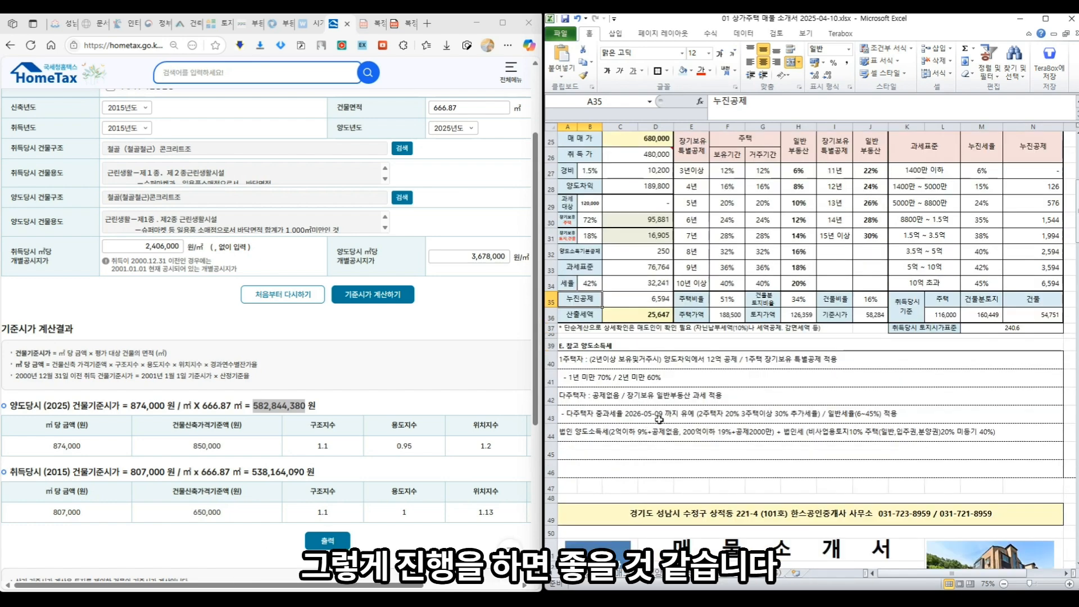
pyautogui.scroll(-9, 652, 423)
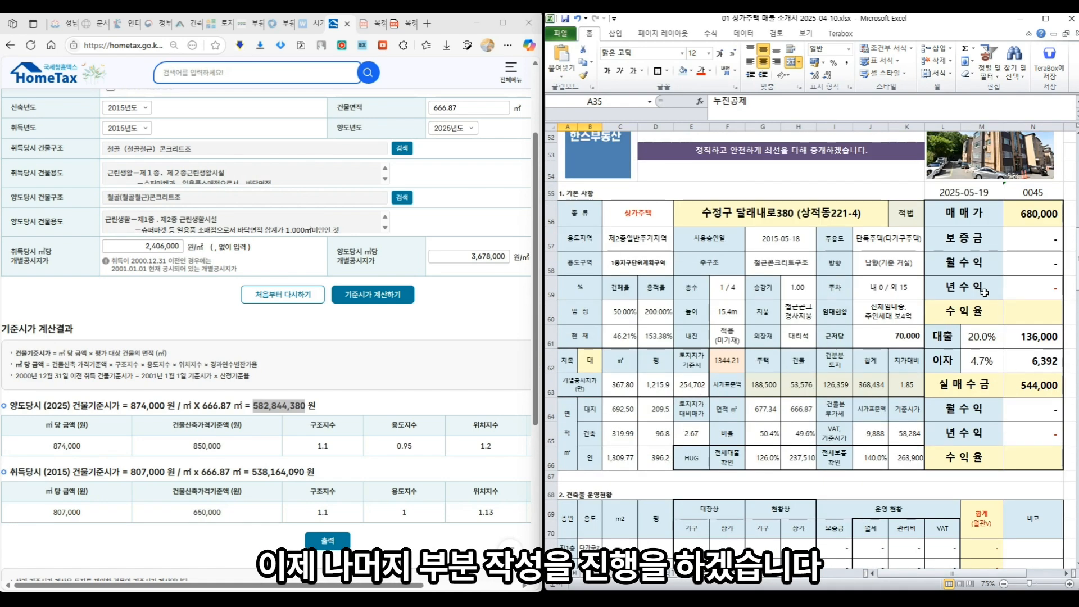
pyautogui.scroll(-4, 980, 294)
pyautogui.scroll(5, 727, 436)
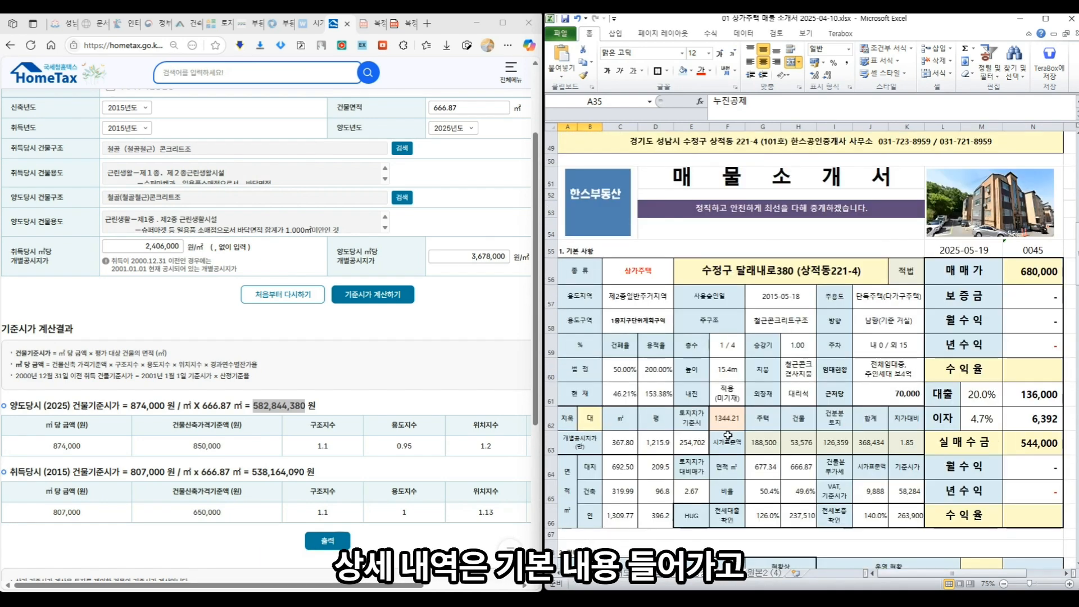
pyautogui.scroll(-6, 764, 347)
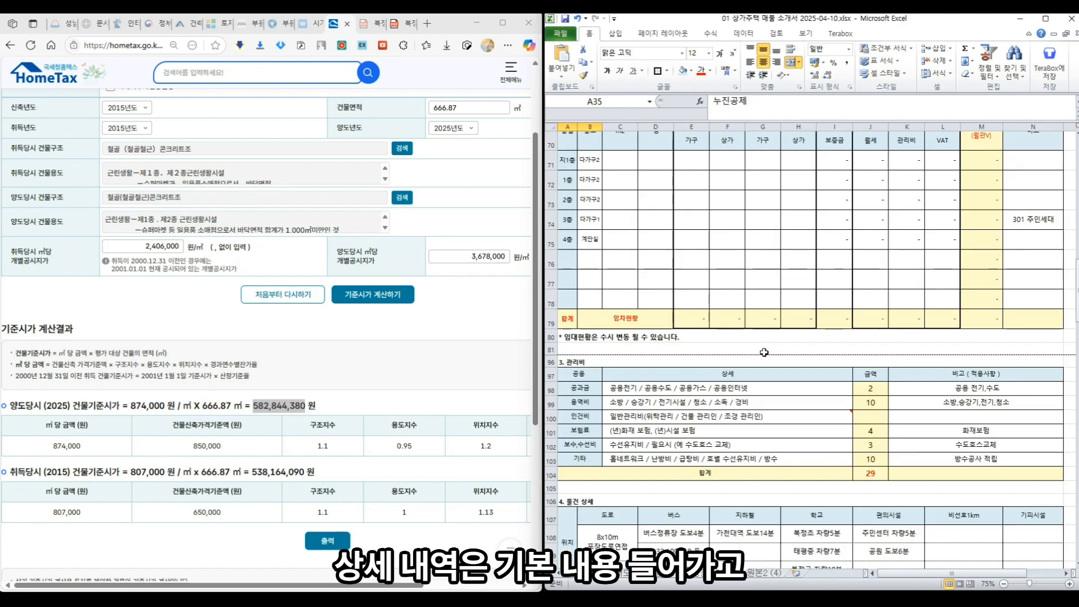
pyautogui.scroll(3, 764, 348)
pyautogui.scroll(-4, 773, 369)
pyautogui.scroll(-12, 774, 369)
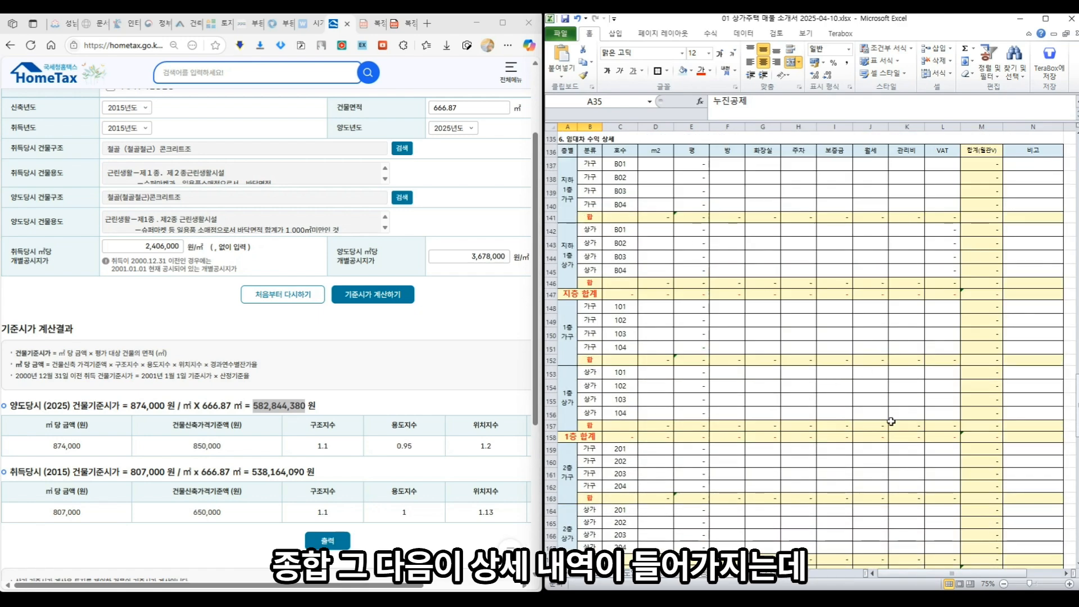
pyautogui.scroll(2, 865, 306)
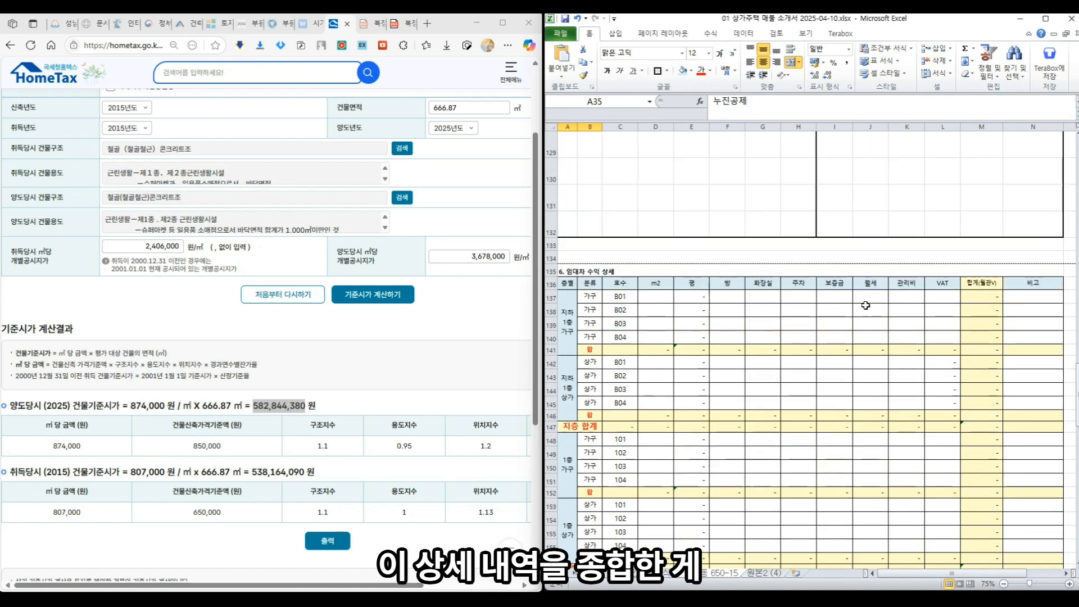
pyautogui.scroll(15, 866, 305)
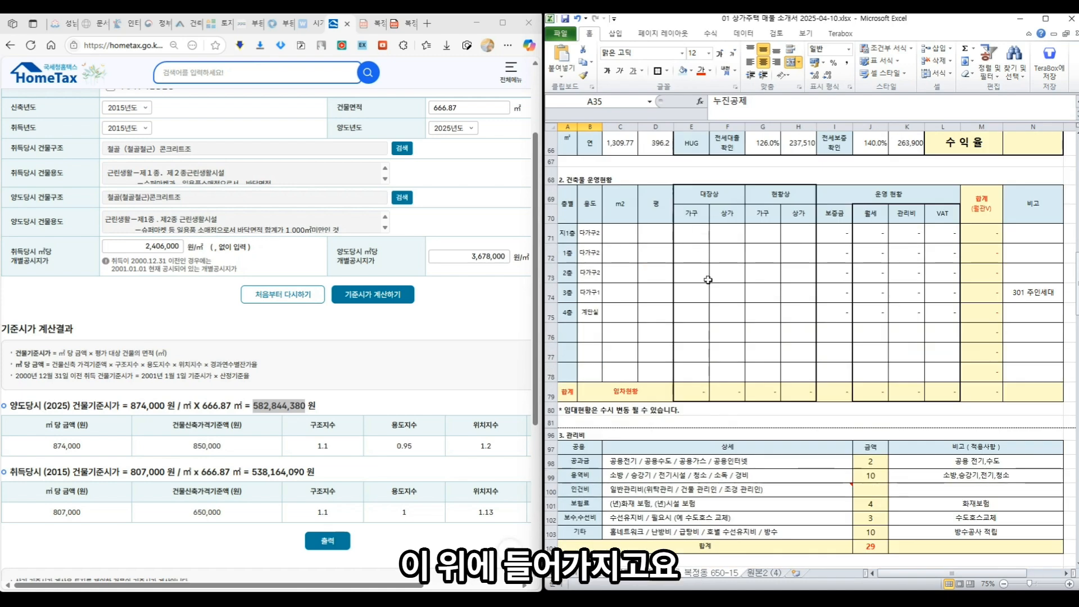
pyautogui.scroll(2, 856, 273)
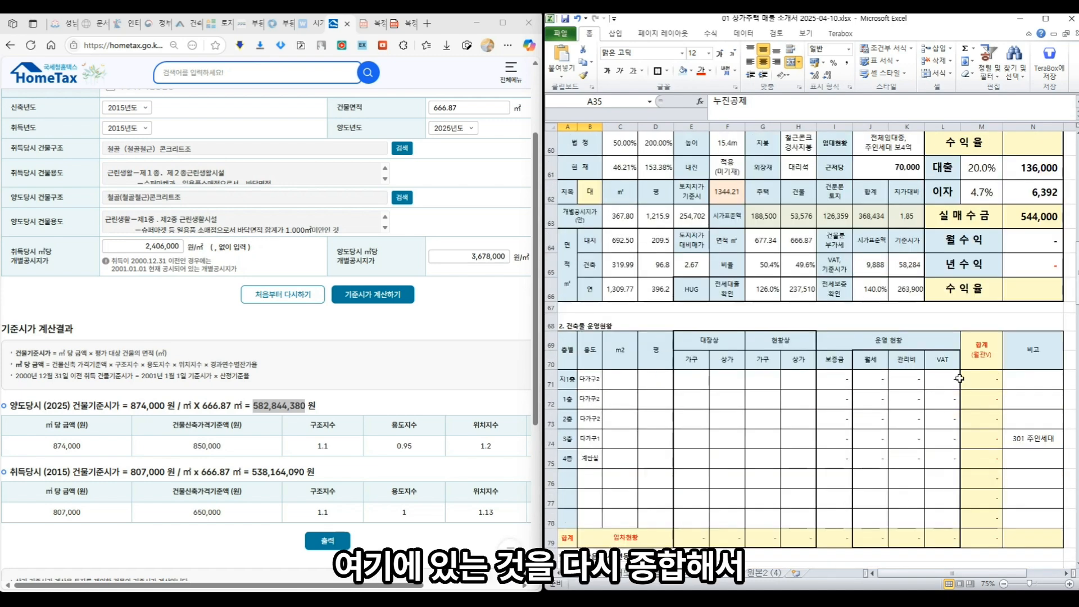
pyautogui.scroll(2, 868, 363)
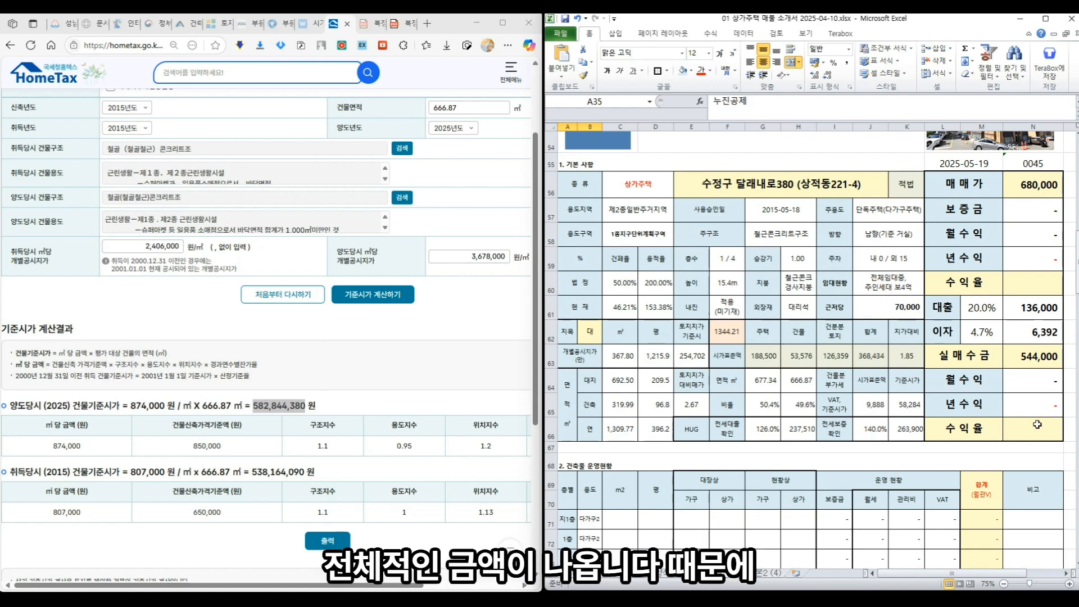
pyautogui.scroll(-20, 923, 396)
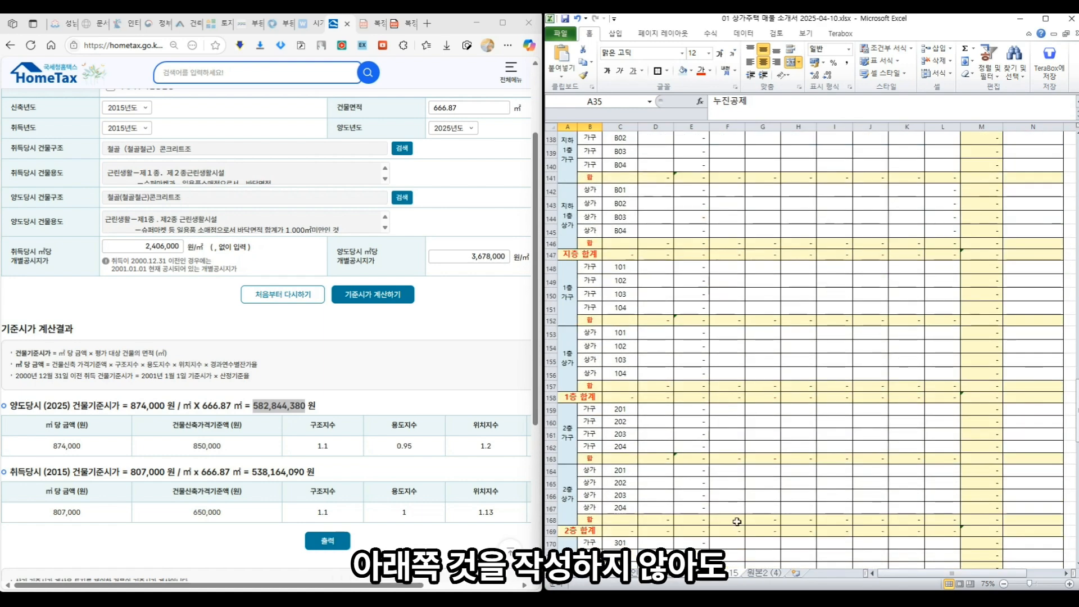
pyautogui.scroll(20, 810, 365)
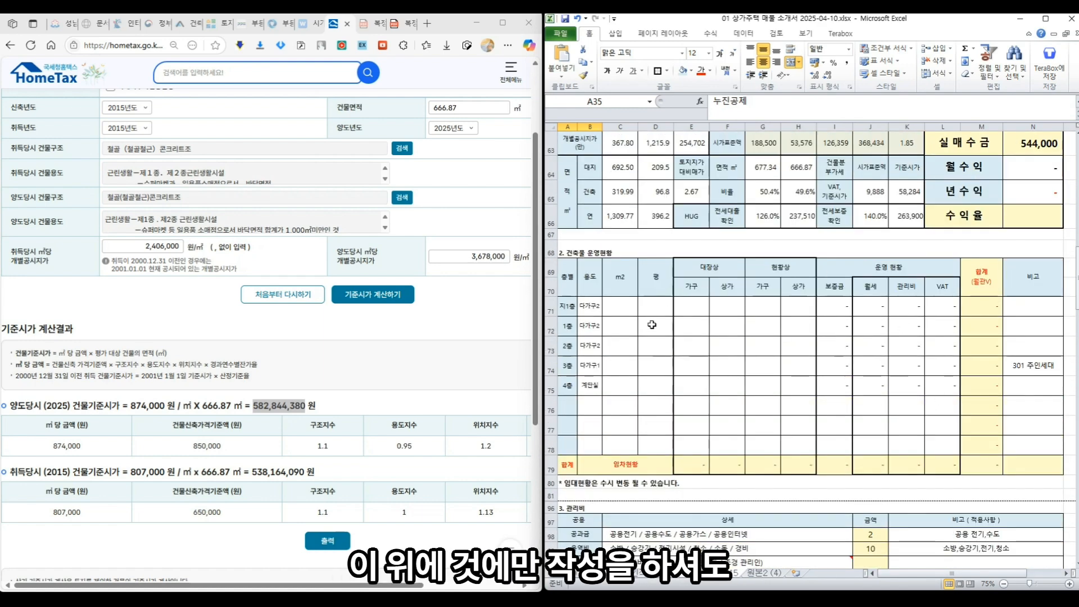
pyautogui.scroll(2, 711, 375)
pyautogui.scroll(1, 978, 227)
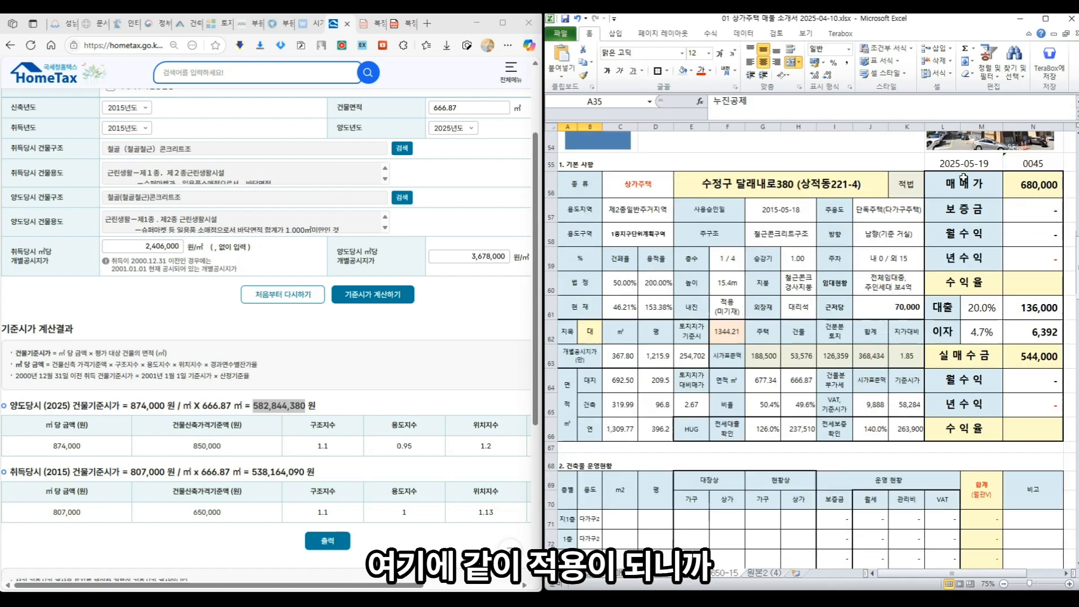
pyautogui.scroll(-2, 1032, 329)
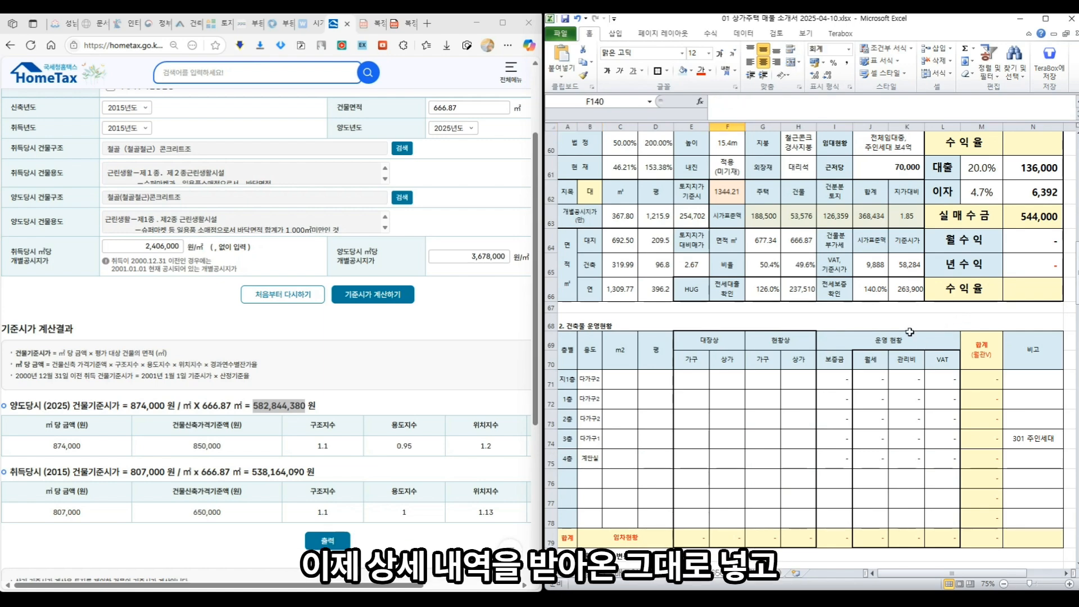
pyautogui.scroll(-3, 909, 331)
pyautogui.scroll(1, 910, 331)
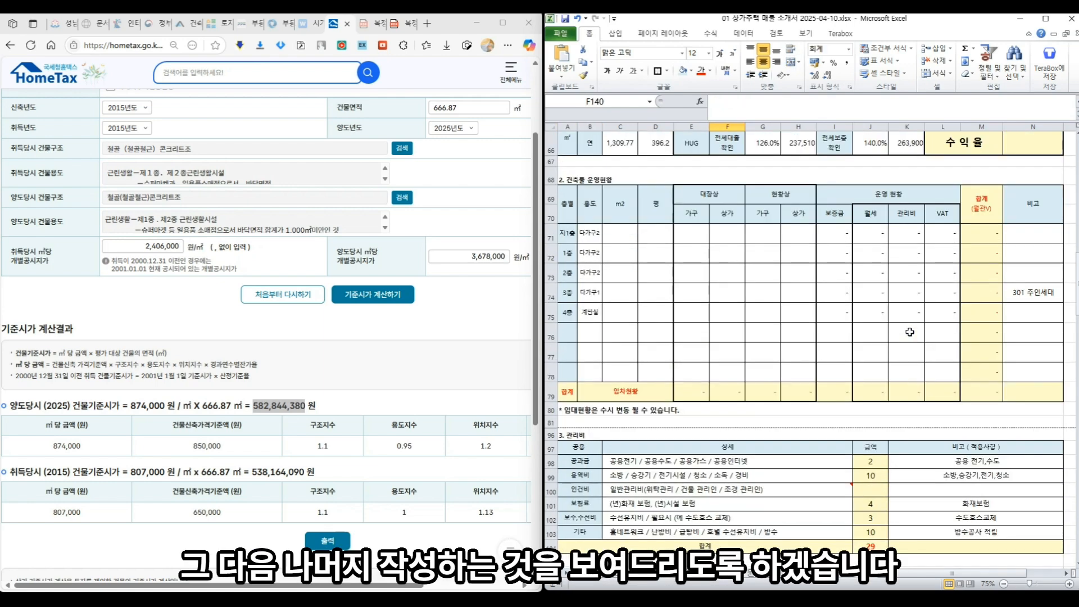
pyautogui.scroll(-11, 910, 332)
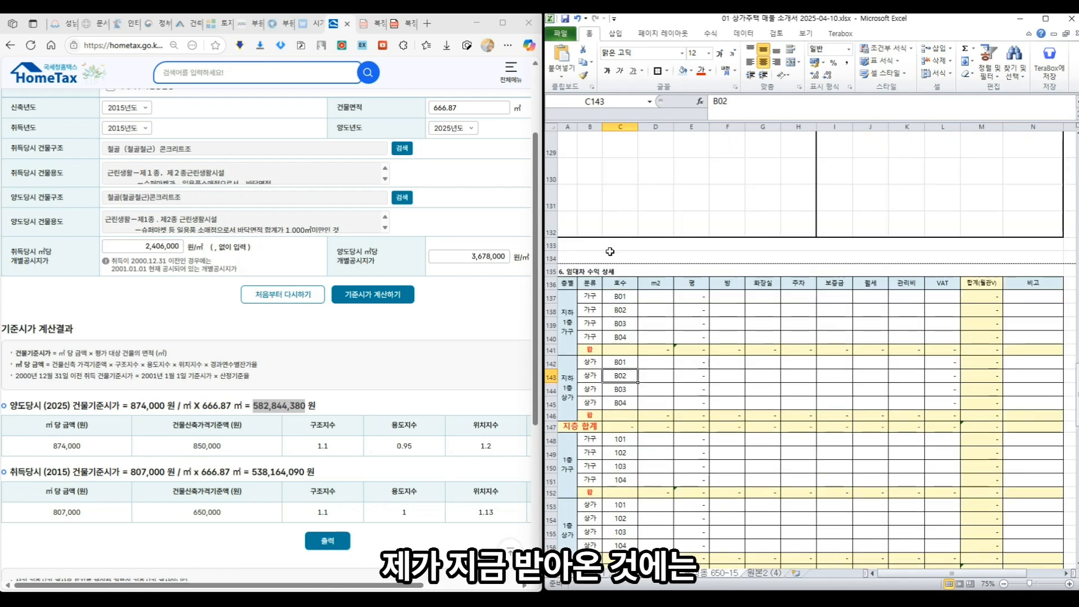
# - Hide the basement household rows 137–141 and unused basement shop rows 143–145
pyautogui.moveTo(551, 290); pyautogui.dragTo(549, 346)
pyautogui.rightClick(550, 346)
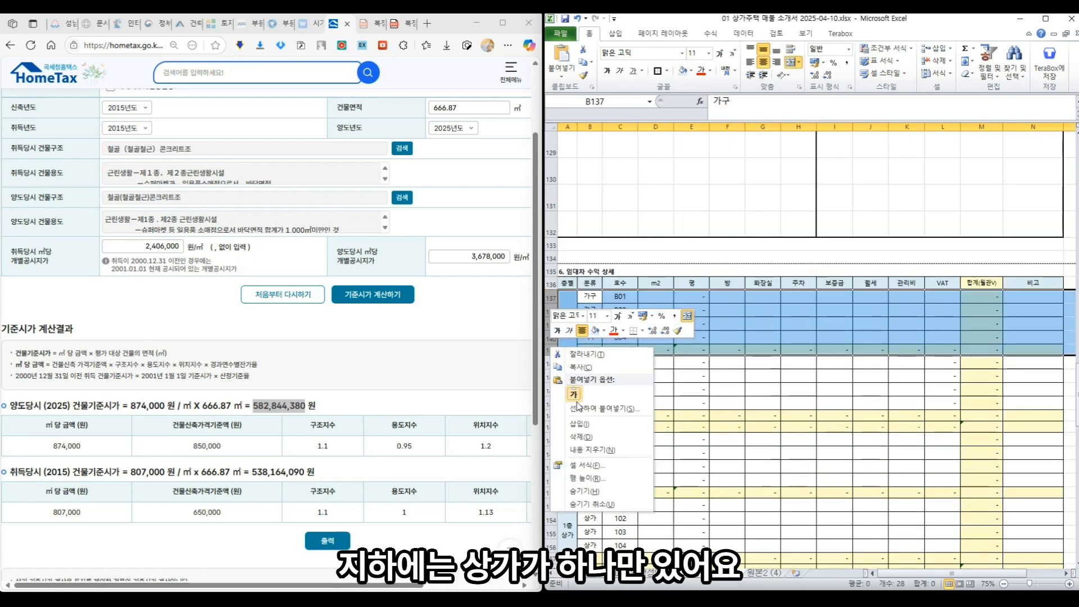
pyautogui.click(602, 479)
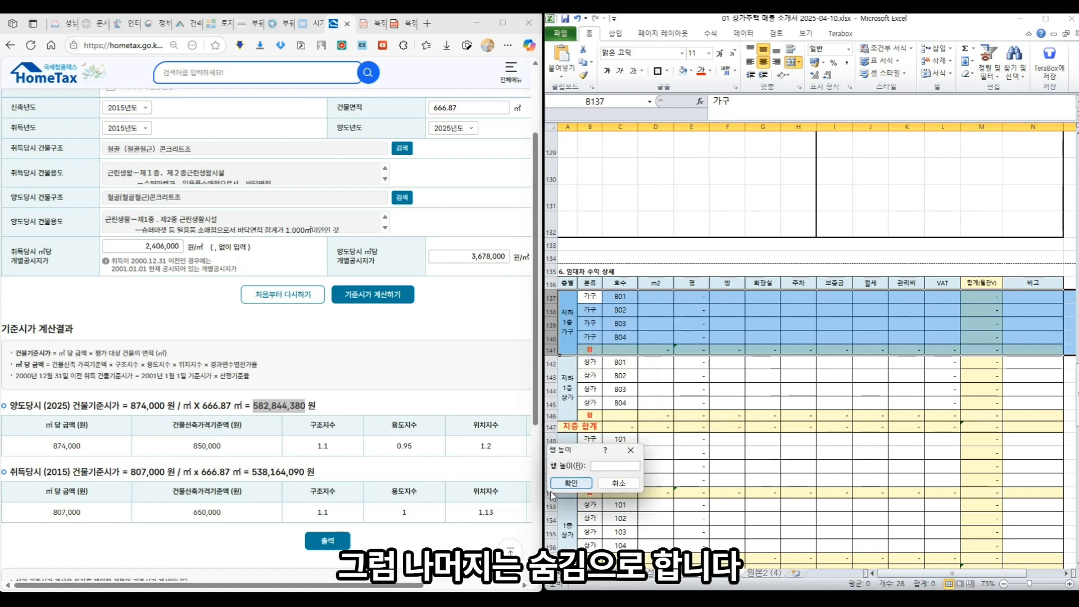
pyautogui.click(618, 486)
pyautogui.rightClick(560, 352)
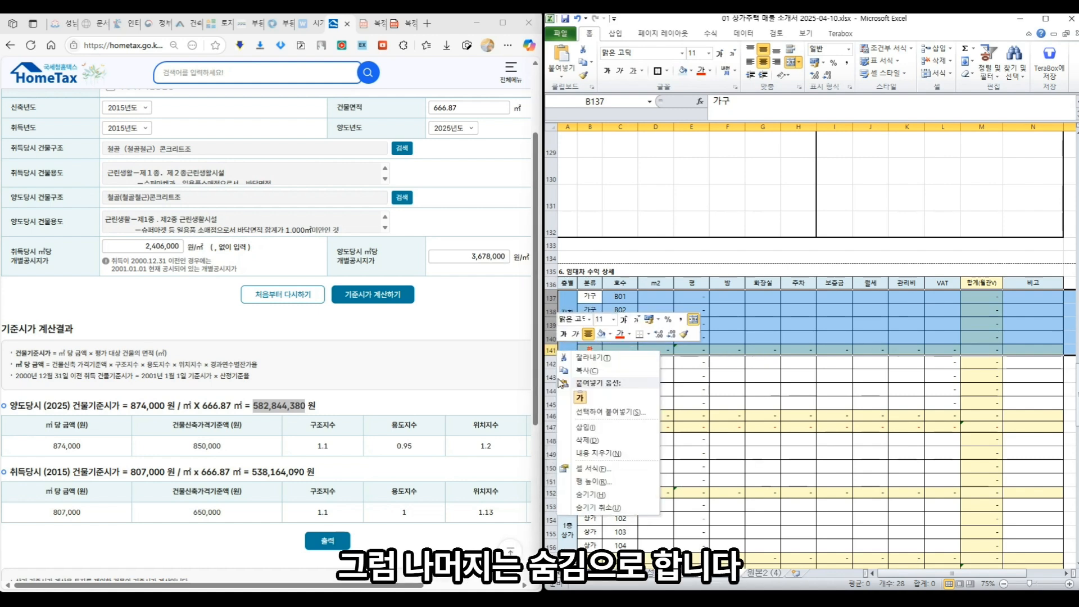
pyautogui.click(588, 489)
pyautogui.moveTo(551, 310); pyautogui.dragTo(552, 337)
pyautogui.rightClick(556, 339)
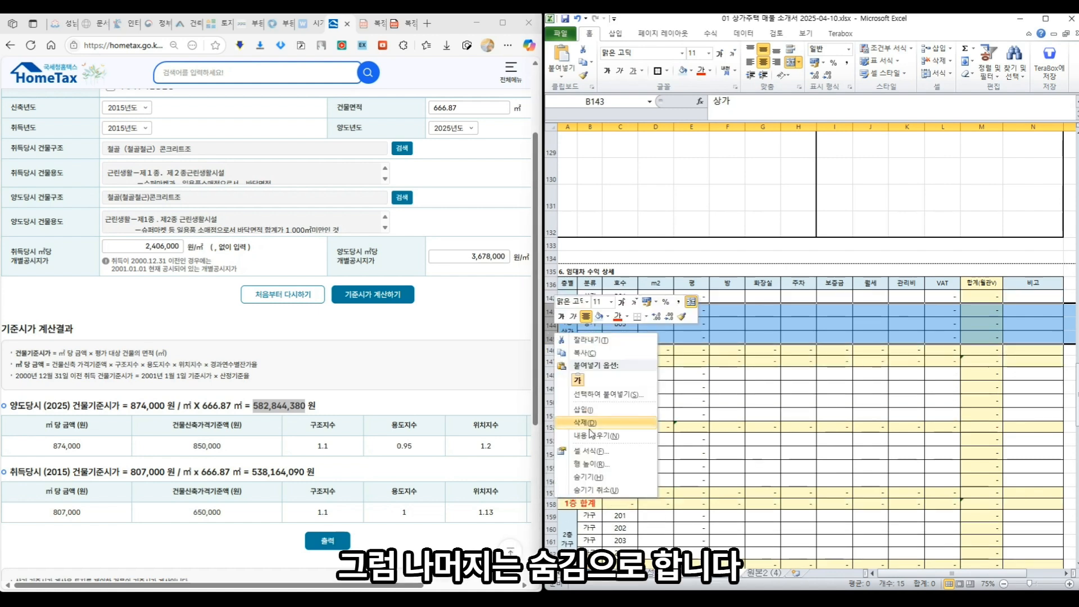
pyautogui.click(588, 477)
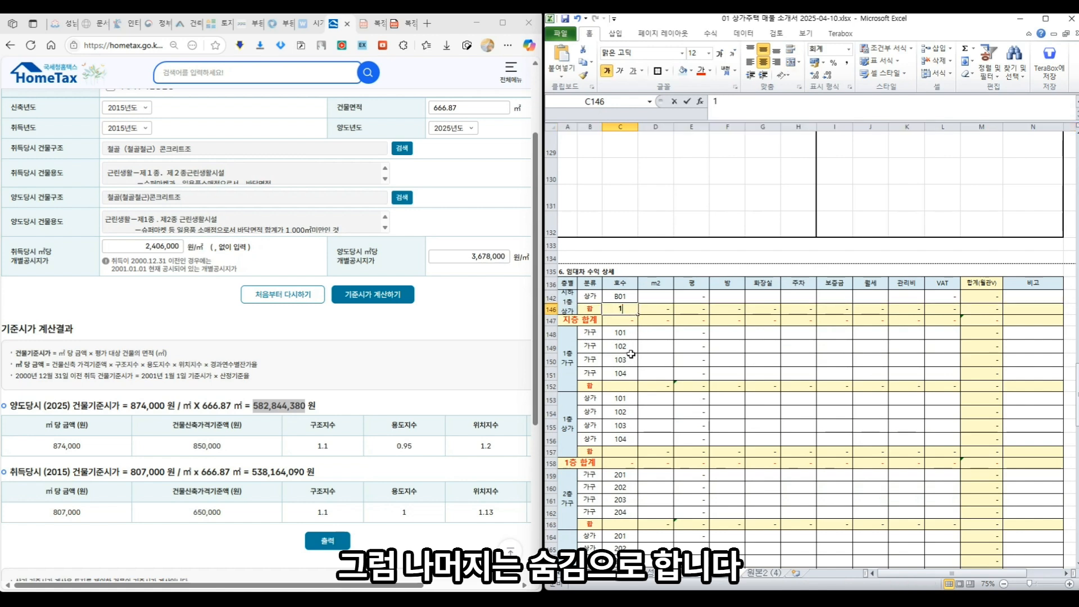
# - Hide the first-floor household rows and unused shop rows 103 and 104
pyautogui.click(622, 397)
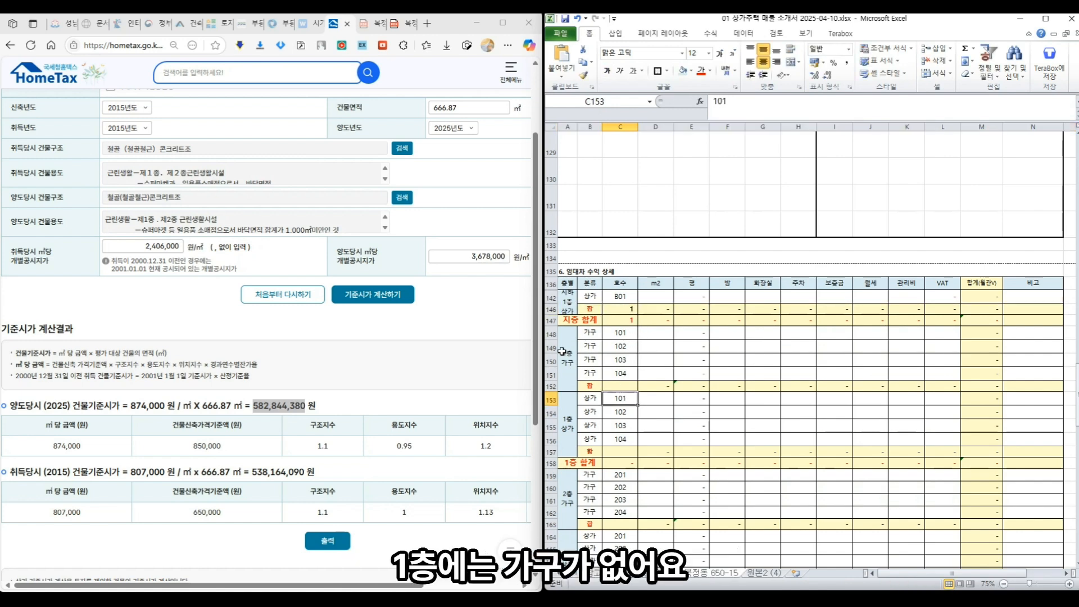
pyautogui.moveTo(552, 334); pyautogui.dragTo(559, 387)
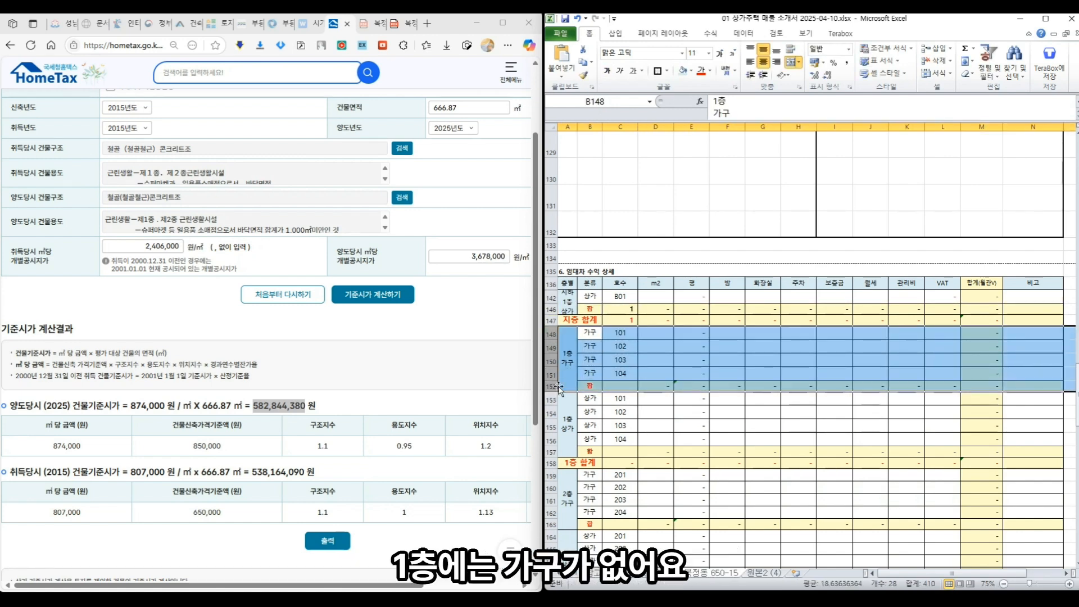
pyautogui.rightClick(558, 387)
pyautogui.click(593, 528)
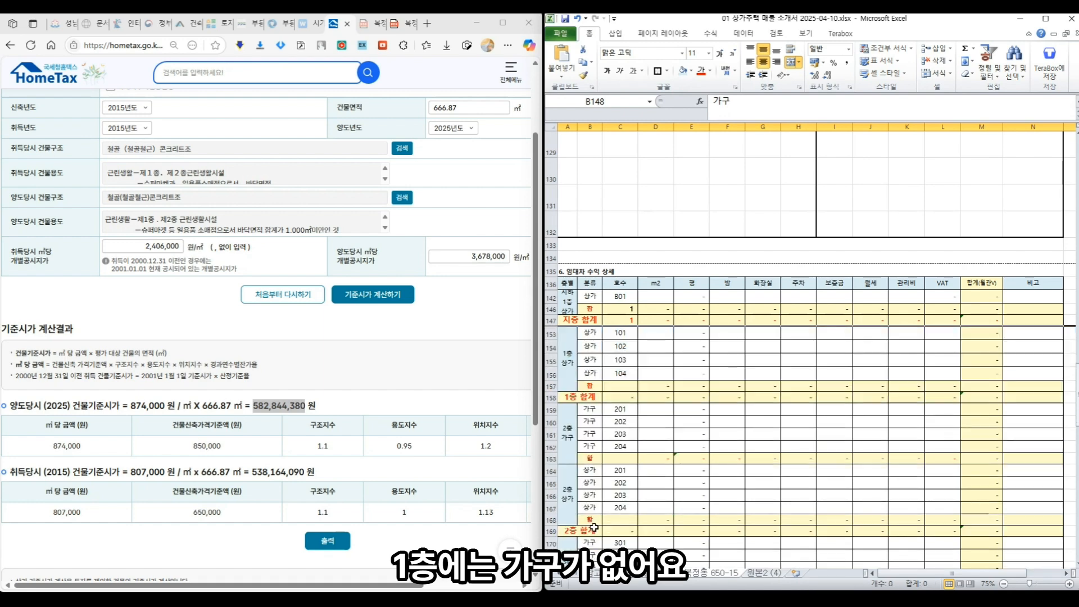
pyautogui.moveTo(550, 360); pyautogui.dragTo(551, 374)
pyautogui.rightClick(551, 373)
pyautogui.click(589, 516)
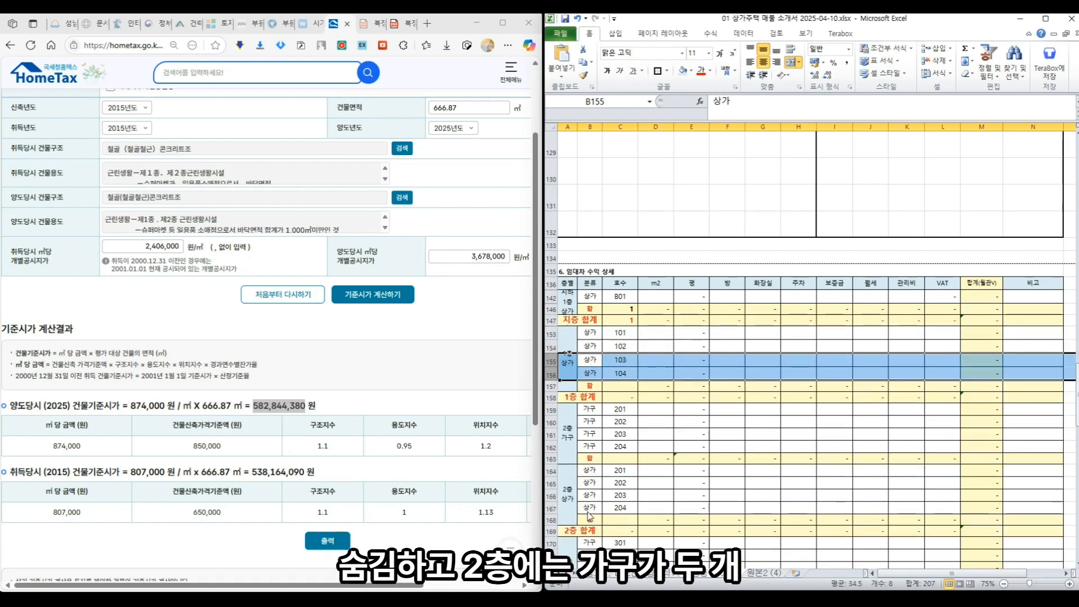
# - Hide second-floor household rows 203–204 and shop rows 202–204
pyautogui.click(633, 444)
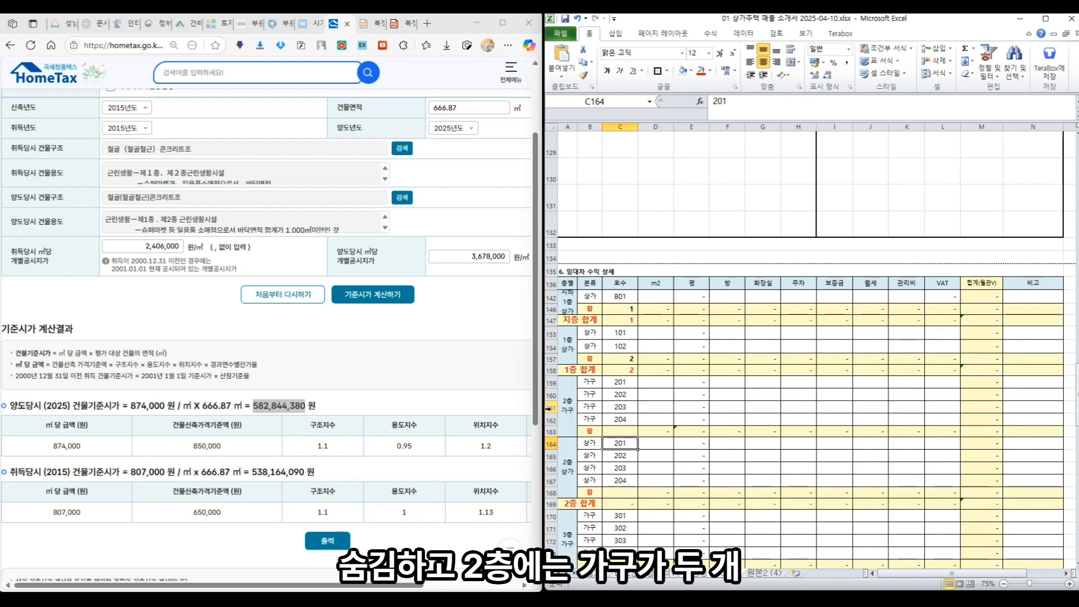
pyautogui.moveTo(548, 409); pyautogui.dragTo(551, 419)
pyautogui.rightClick(551, 419)
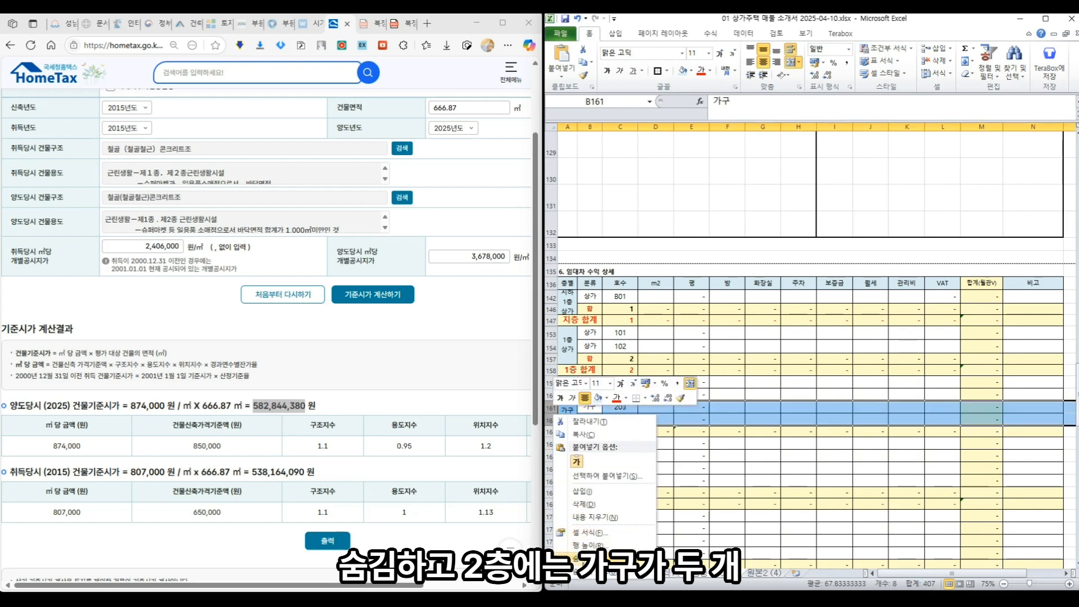
pyautogui.click(582, 558)
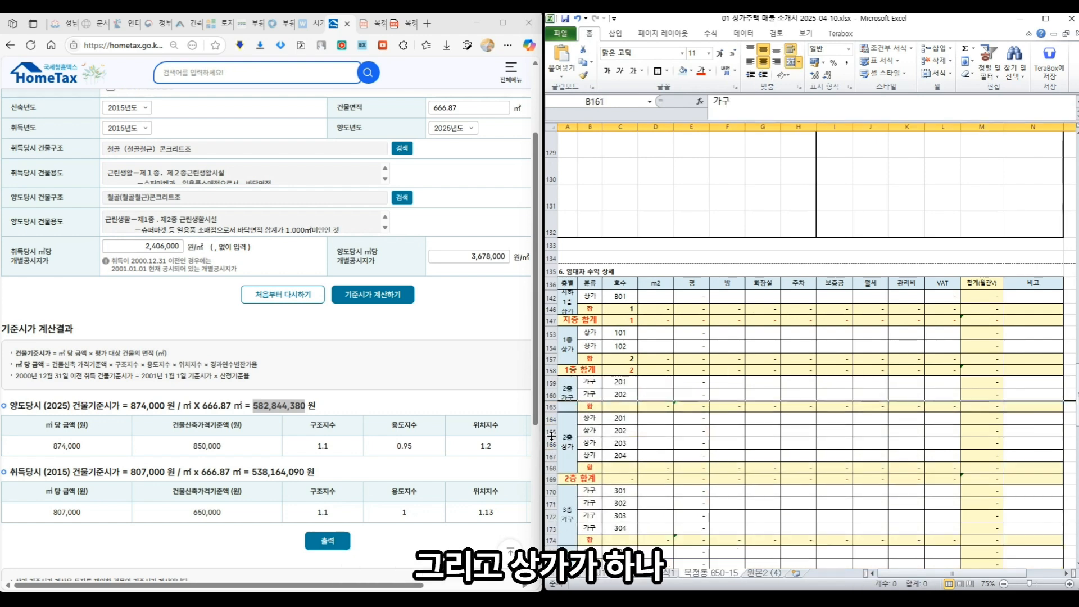
pyautogui.moveTo(548, 430); pyautogui.dragTo(550, 455)
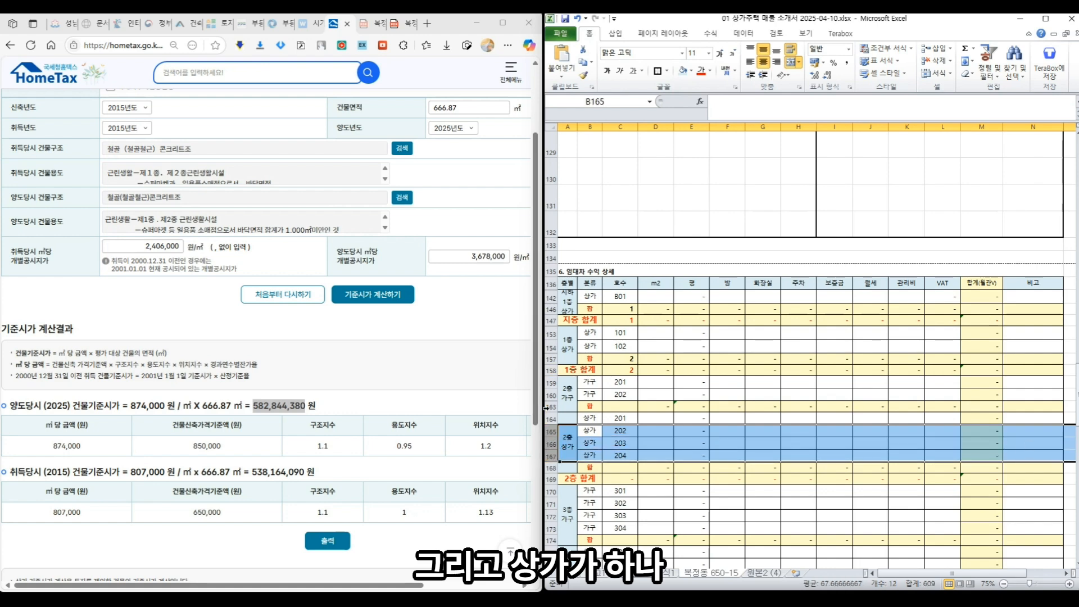
pyautogui.rightClick(551, 441)
pyautogui.click(590, 416)
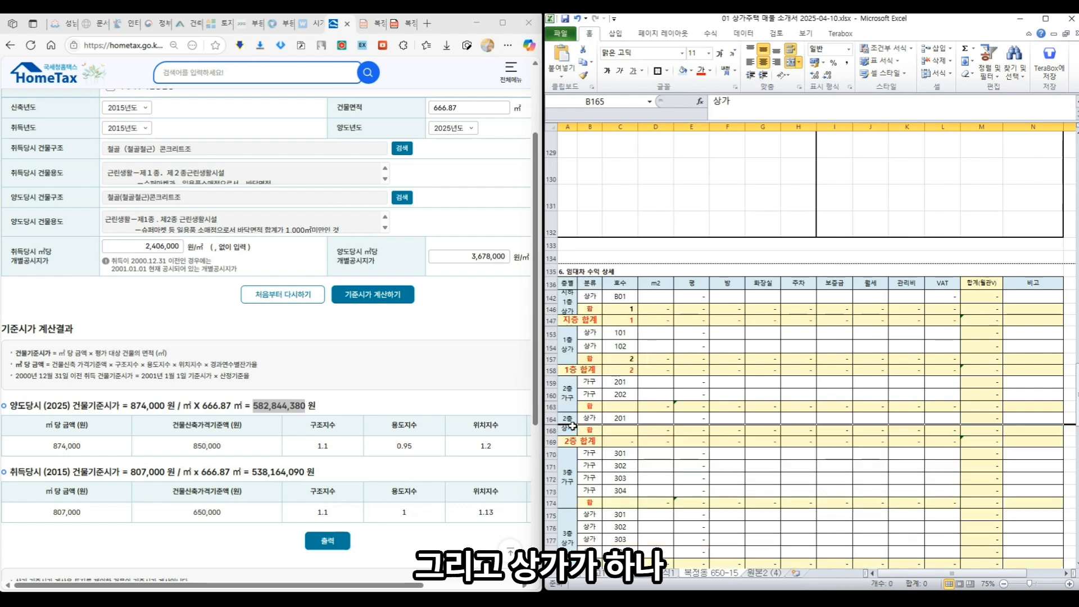
# - Hide the unused third-floor and fourth-floor shop rows
pyautogui.scroll(-1, 685, 387)
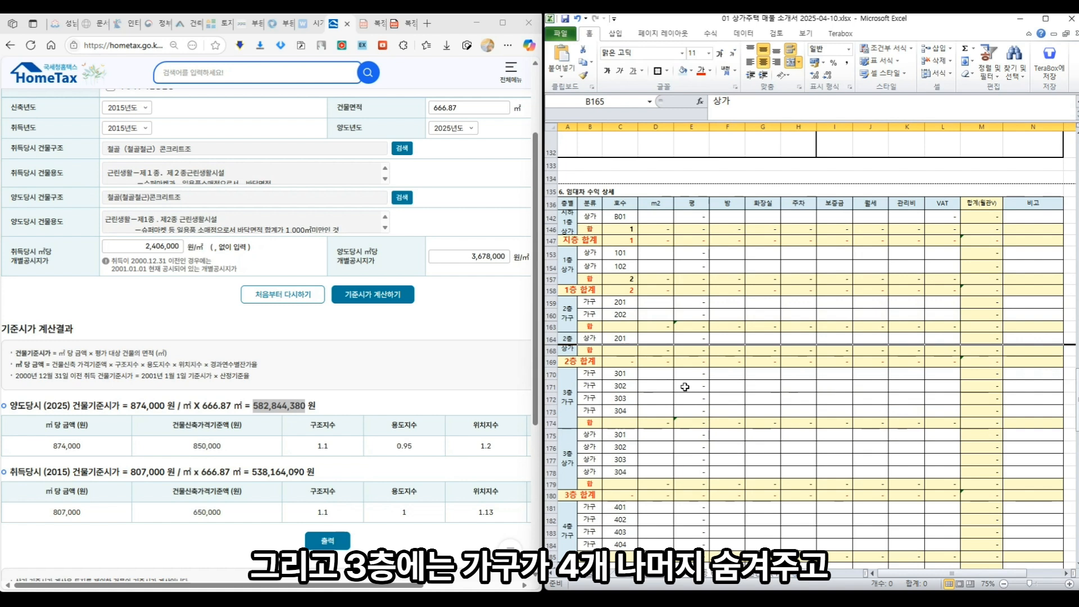
pyautogui.click(666, 409)
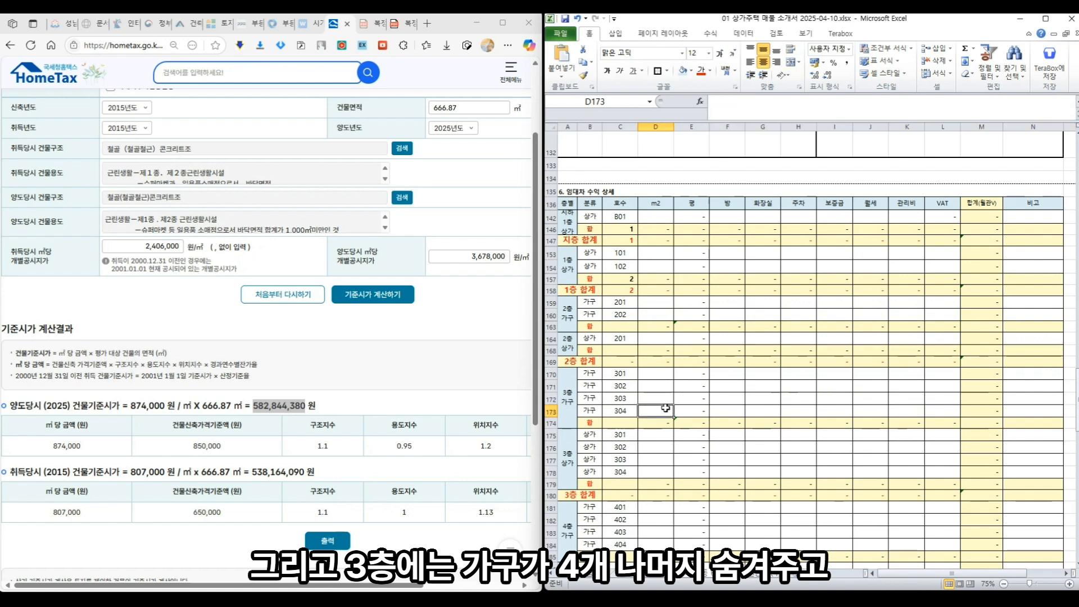
pyautogui.moveTo(565, 436); pyautogui.dragTo(564, 487)
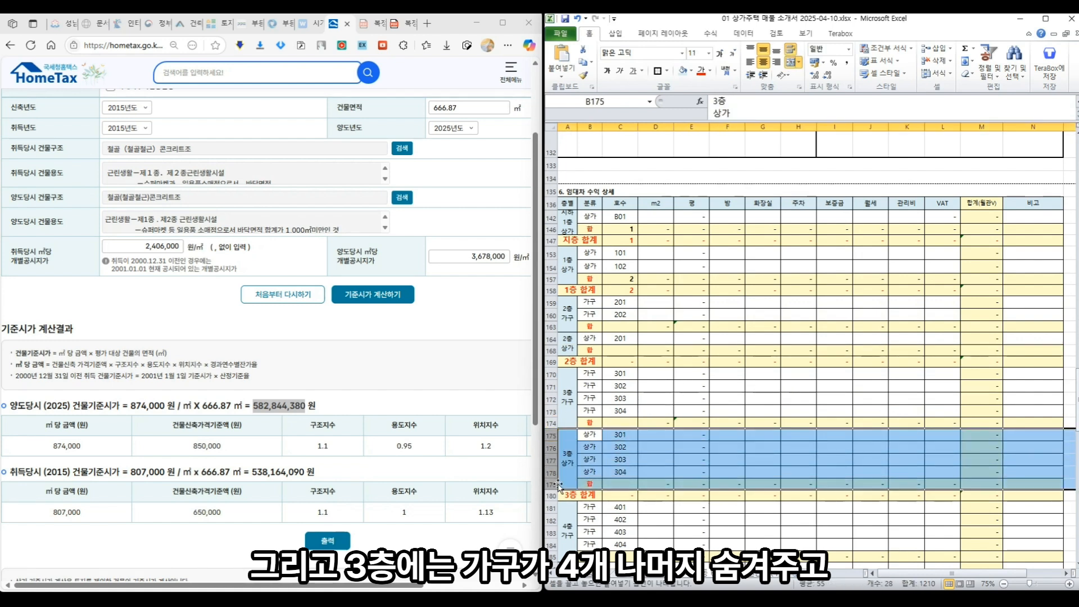
pyautogui.rightClick(553, 477)
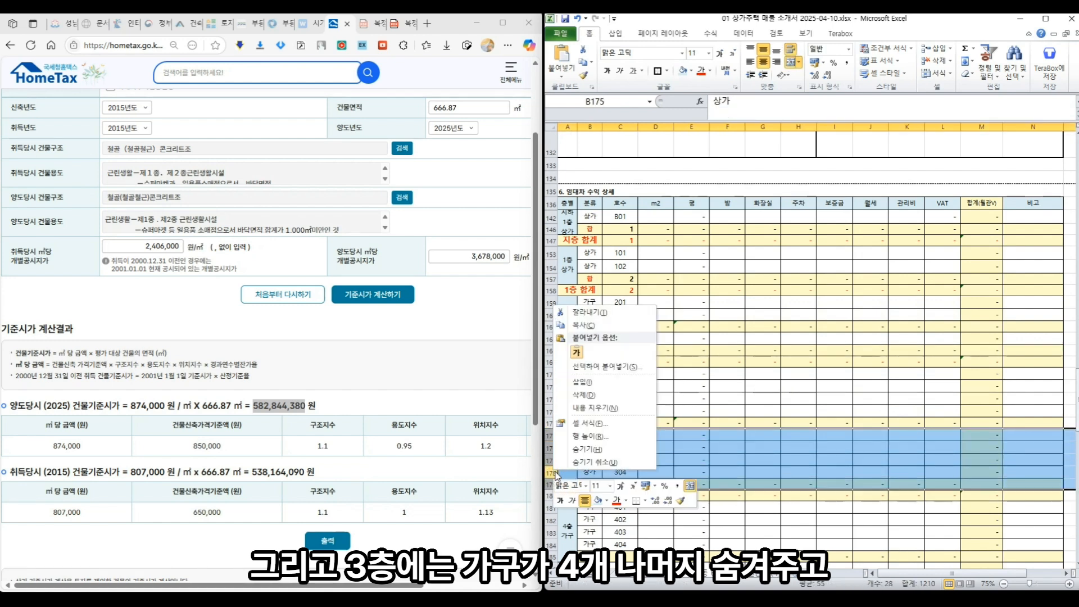
pyautogui.click(590, 452)
pyautogui.scroll(-3, 576, 387)
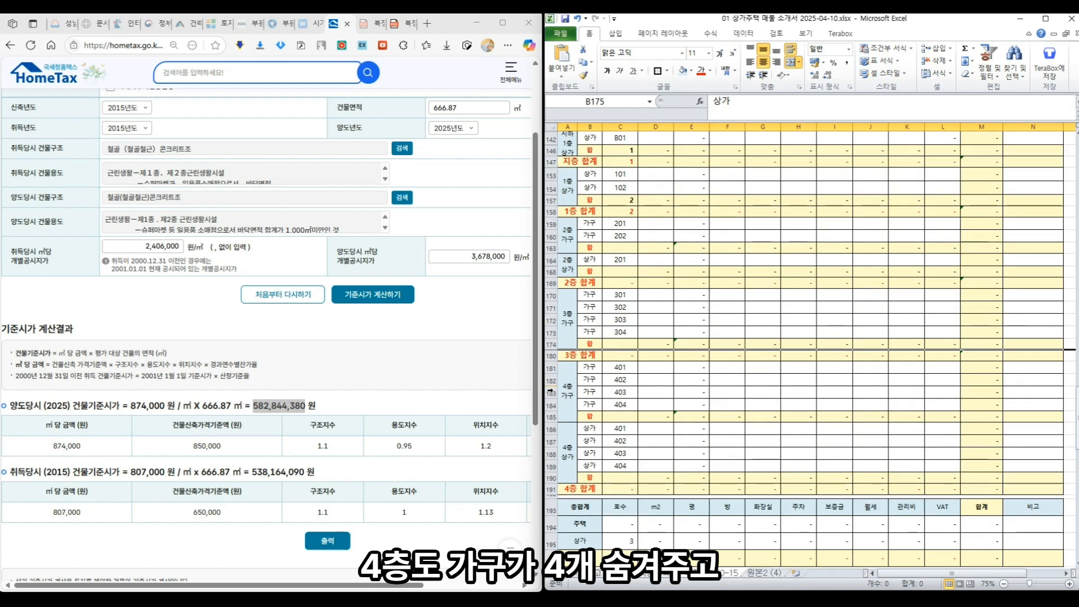
pyautogui.moveTo(555, 433); pyautogui.dragTo(553, 477)
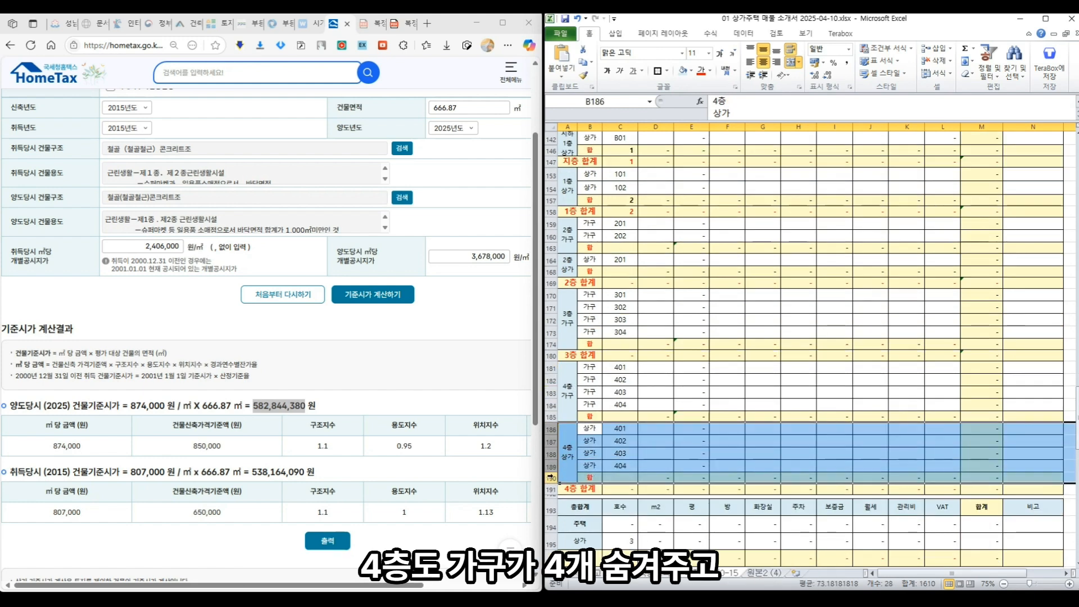
pyautogui.rightClick(553, 478)
pyautogui.click(591, 456)
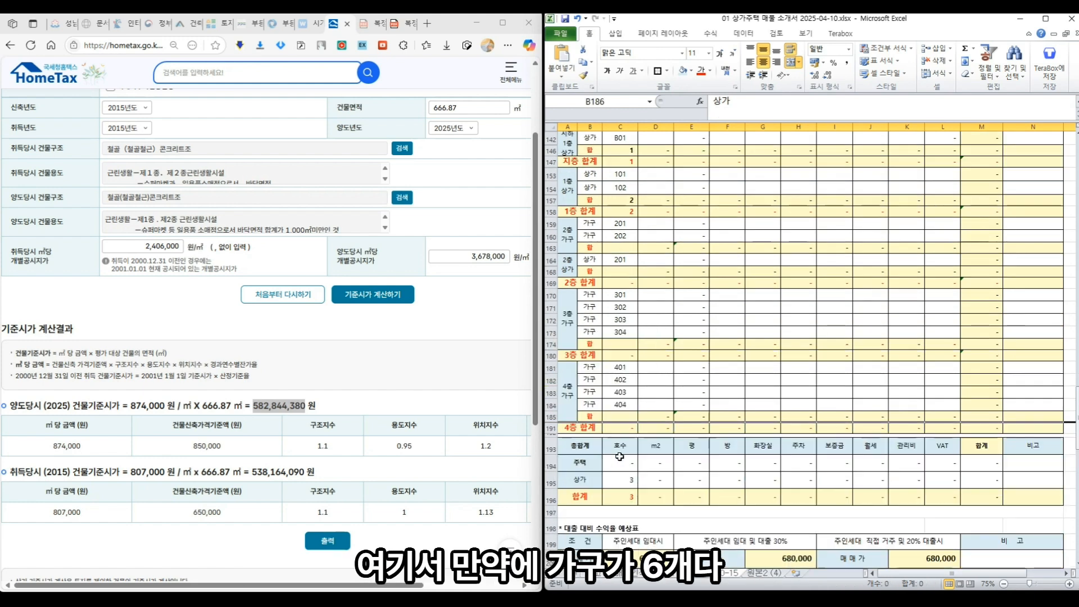
# - Copy household rows 402 and 403 into the fourth-floor block and check the subtotal's SUM range
pyautogui.moveTo(549, 381); pyautogui.dragTo(550, 392)
pyautogui.rightClick(551, 392)
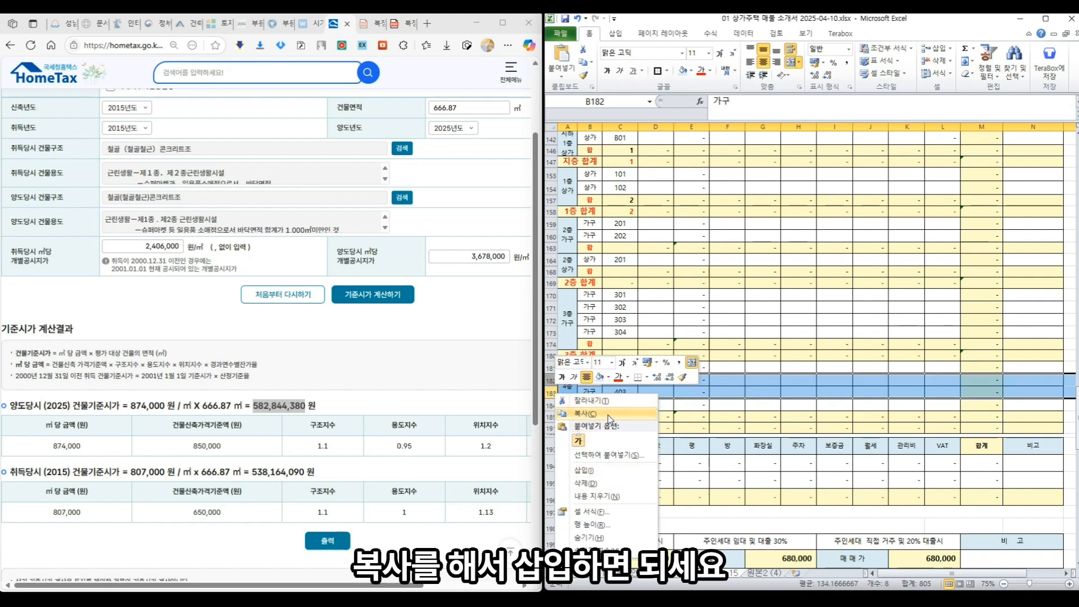
pyautogui.click(579, 414)
pyautogui.rightClick(553, 381)
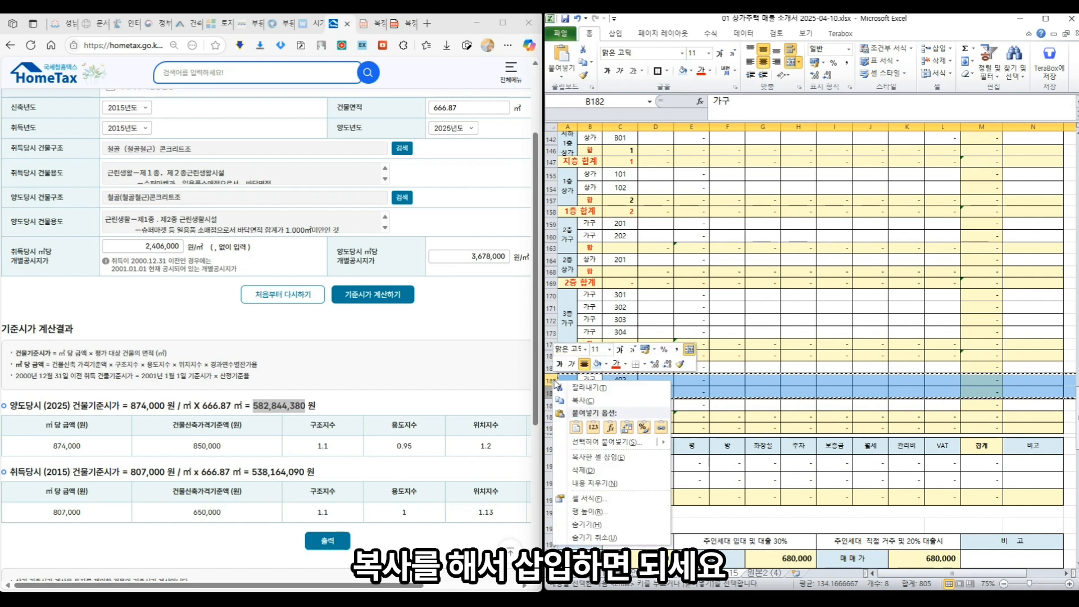
pyautogui.click(602, 456)
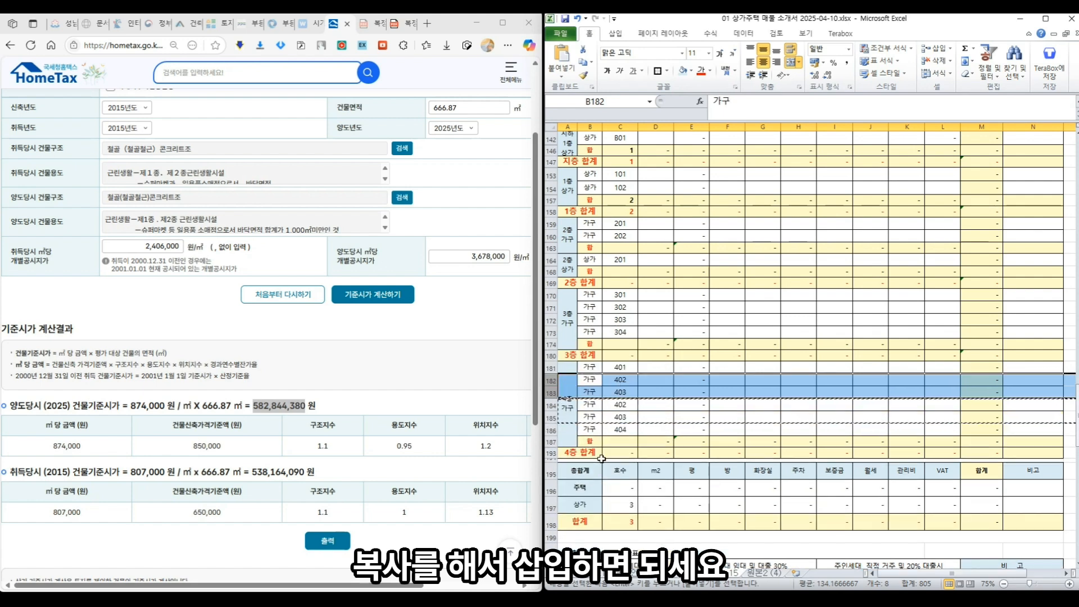
pyautogui.click(734, 430)
pyautogui.click(738, 440)
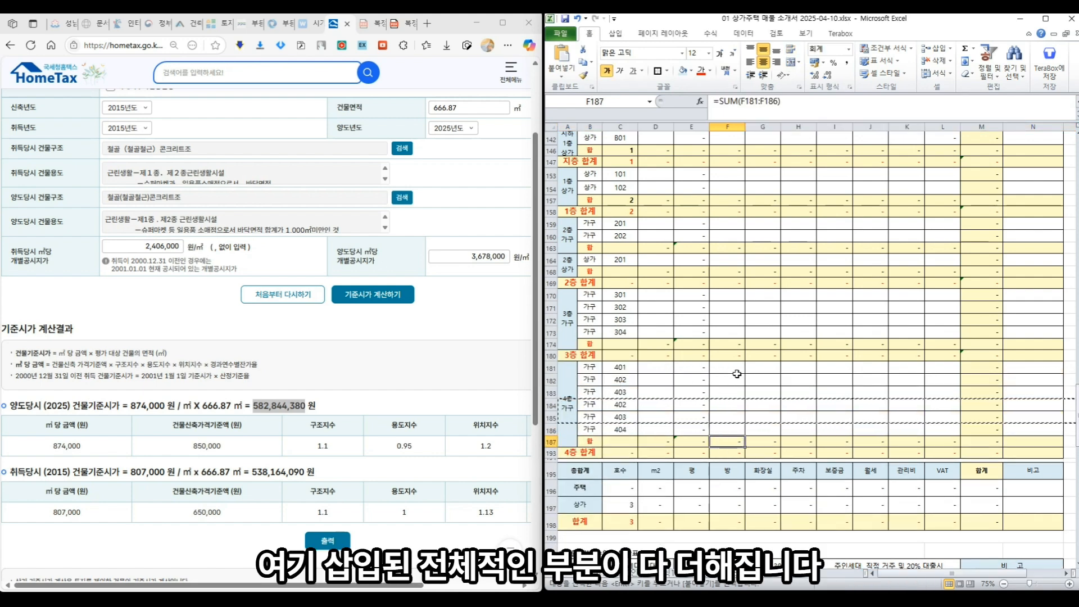
pyautogui.click(813, 107)
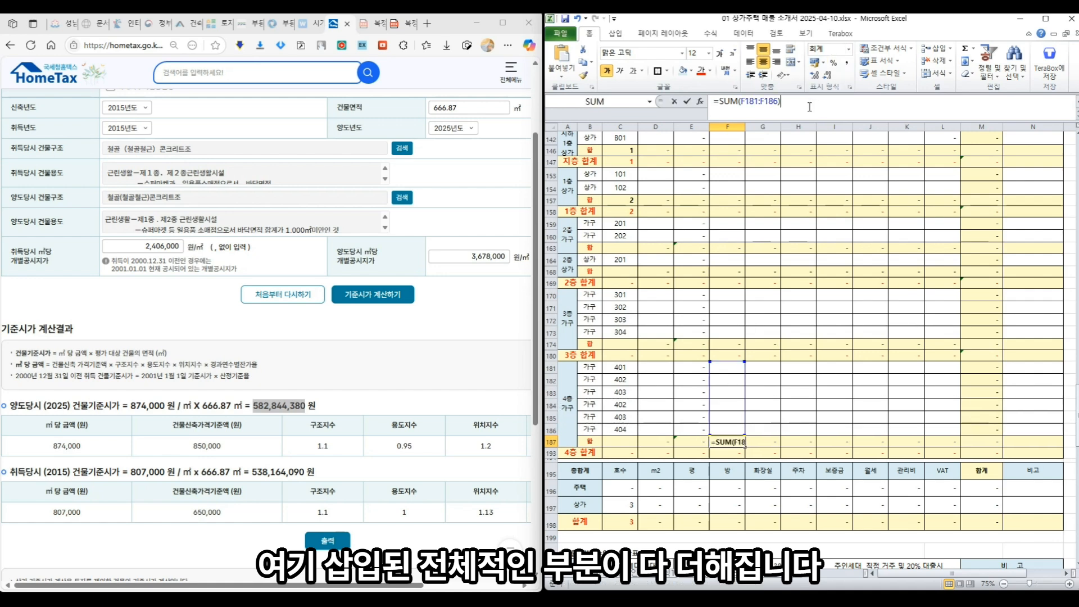
pyautogui.click(659, 413)
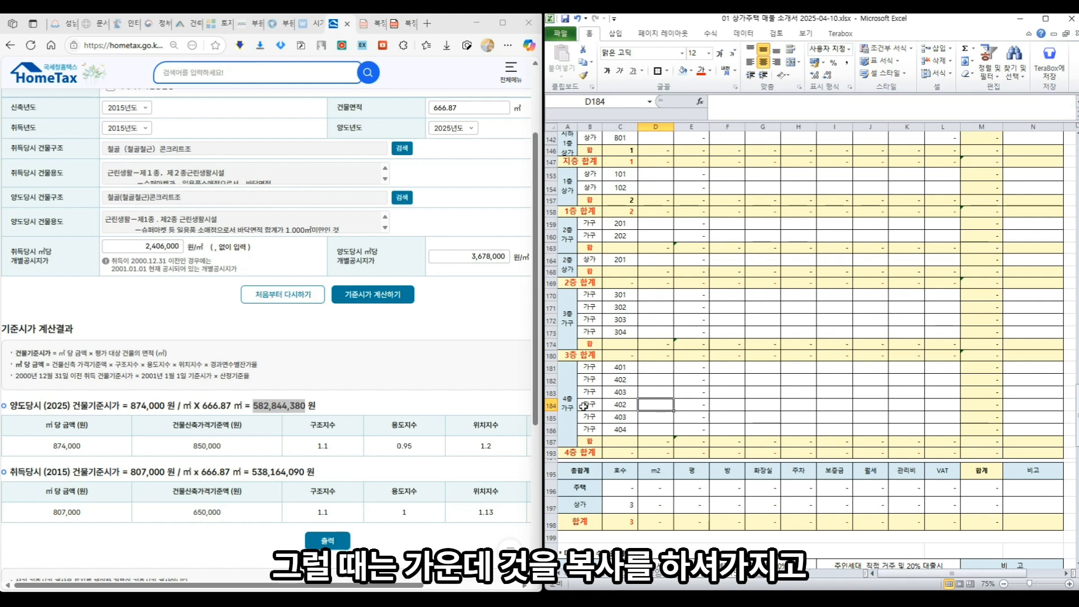
# - Undo that insertion, re-insert the copied 402–403 rows below row 403, and check the E193 total
pyautogui.hotkey('ctrl', 'z')
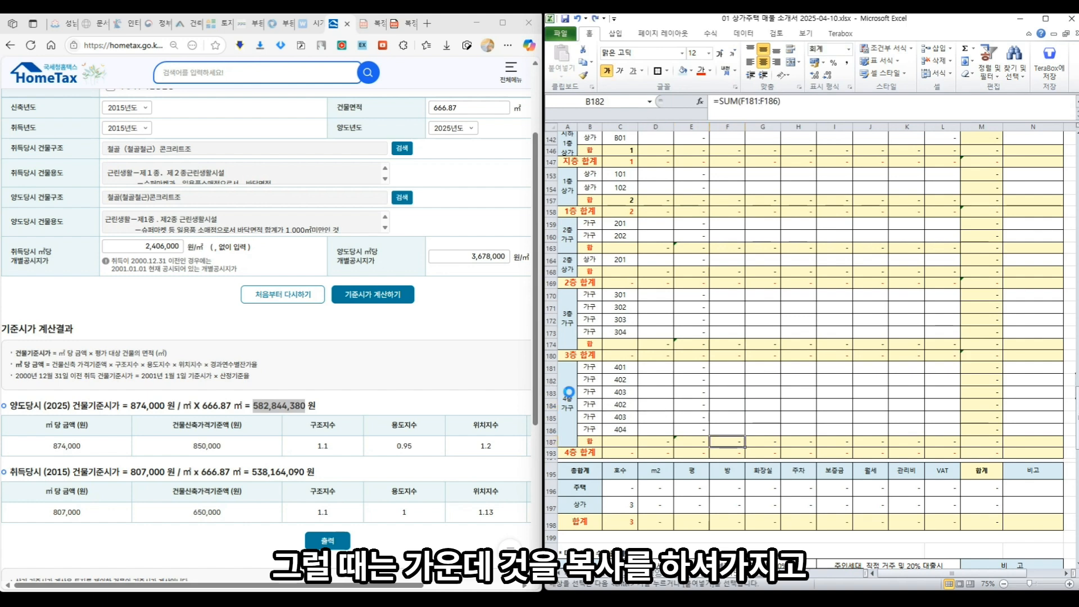
pyautogui.hotkey('ctrl', 'z')
pyautogui.hotkey('ctrl', 'c')
pyautogui.rightClick(550, 382)
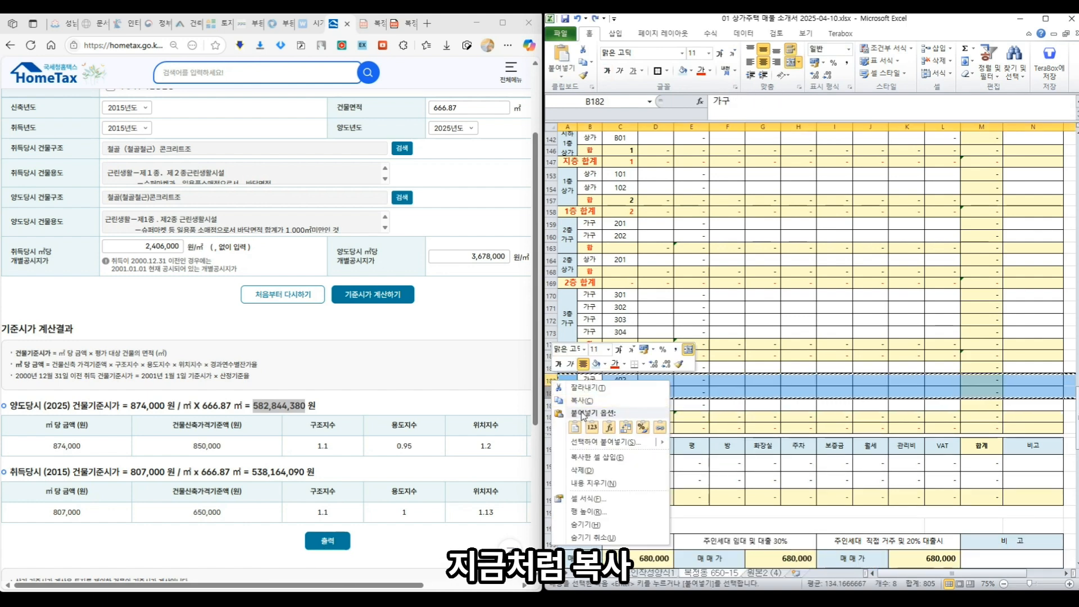
pyautogui.press('Escape')
pyautogui.rightClick(551, 380)
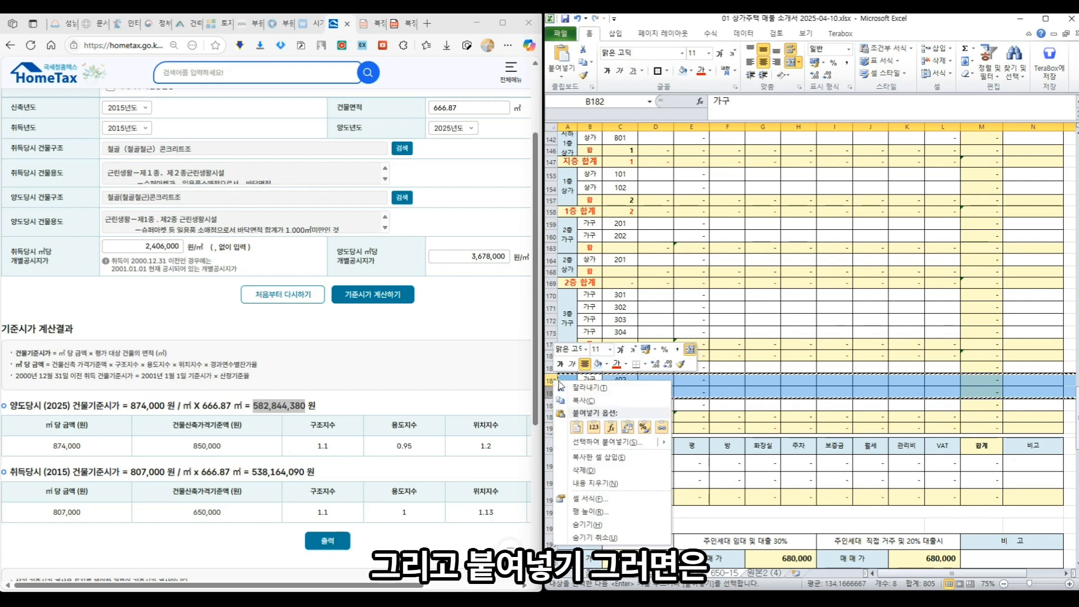
pyautogui.click(612, 456)
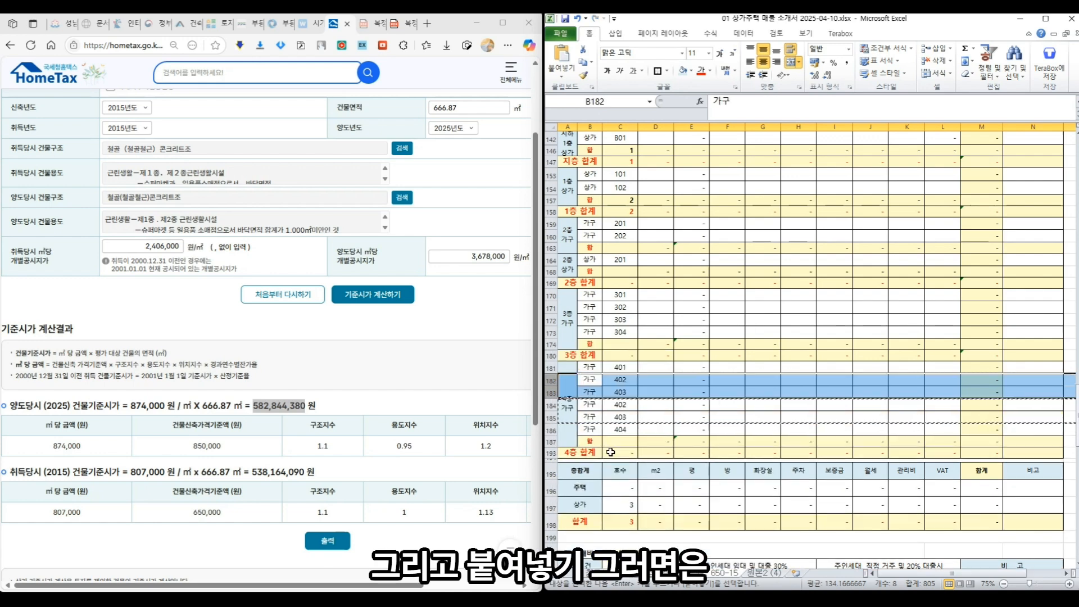
pyautogui.click(647, 393)
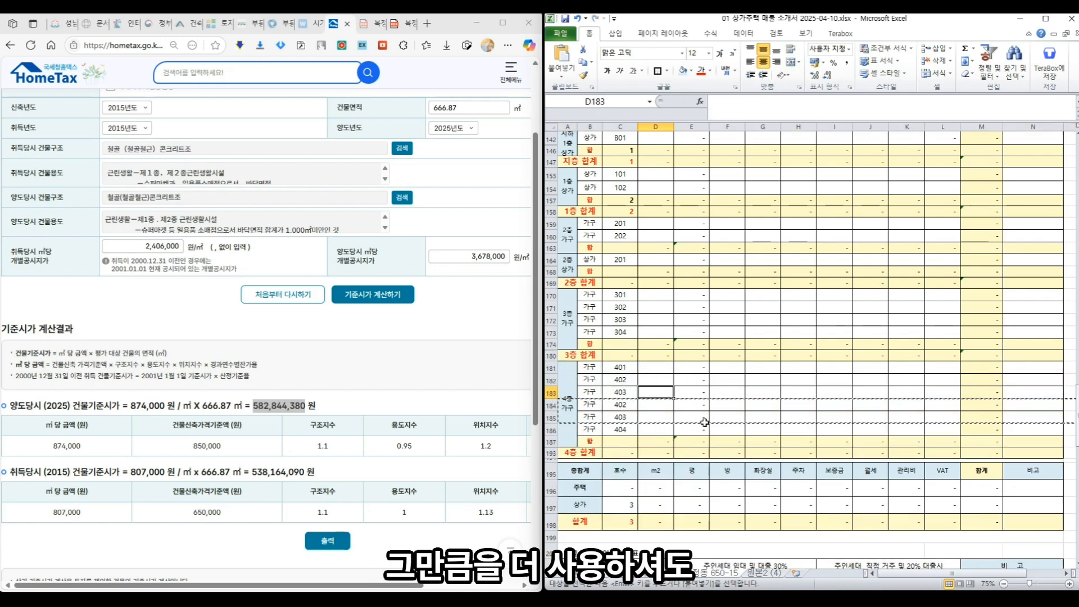
pyautogui.click(696, 450)
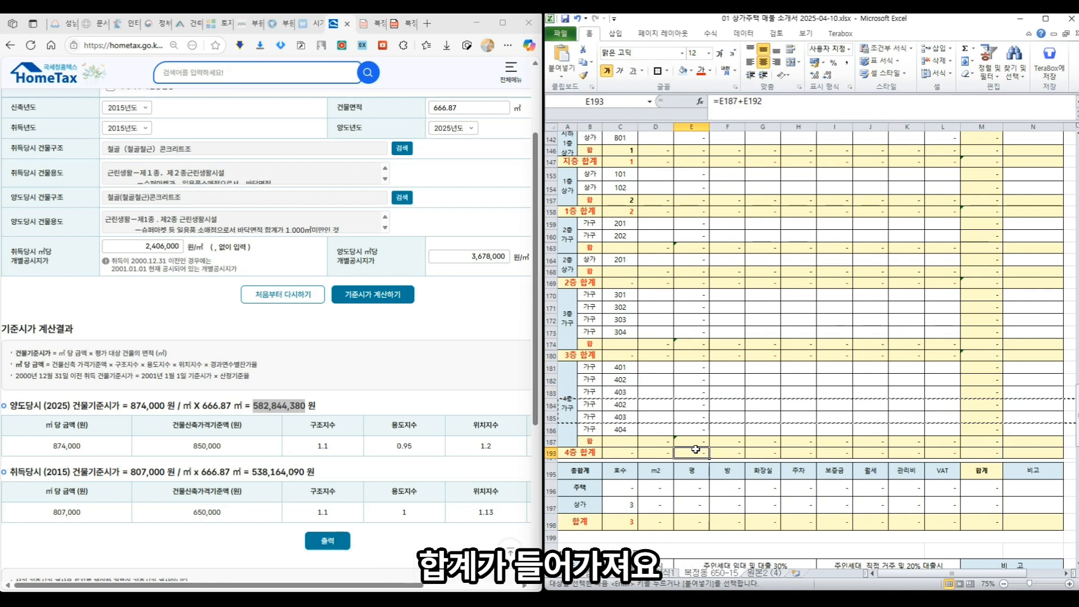
pyautogui.click(620, 419)
pyautogui.scroll(2, 620, 418)
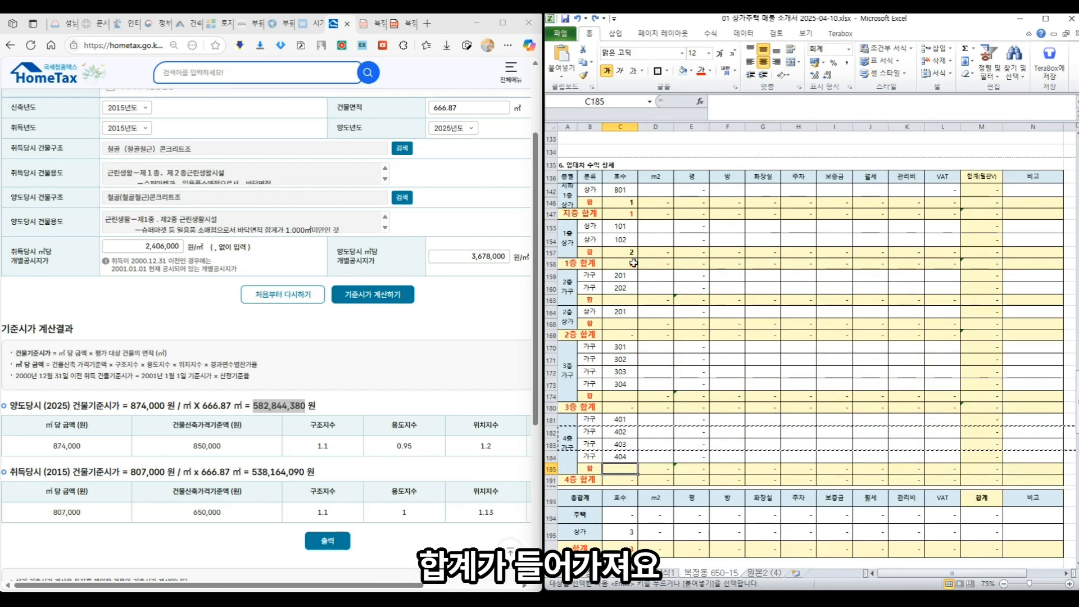
pyautogui.click(631, 299)
pyautogui.write('2')
pyautogui.click(627, 325)
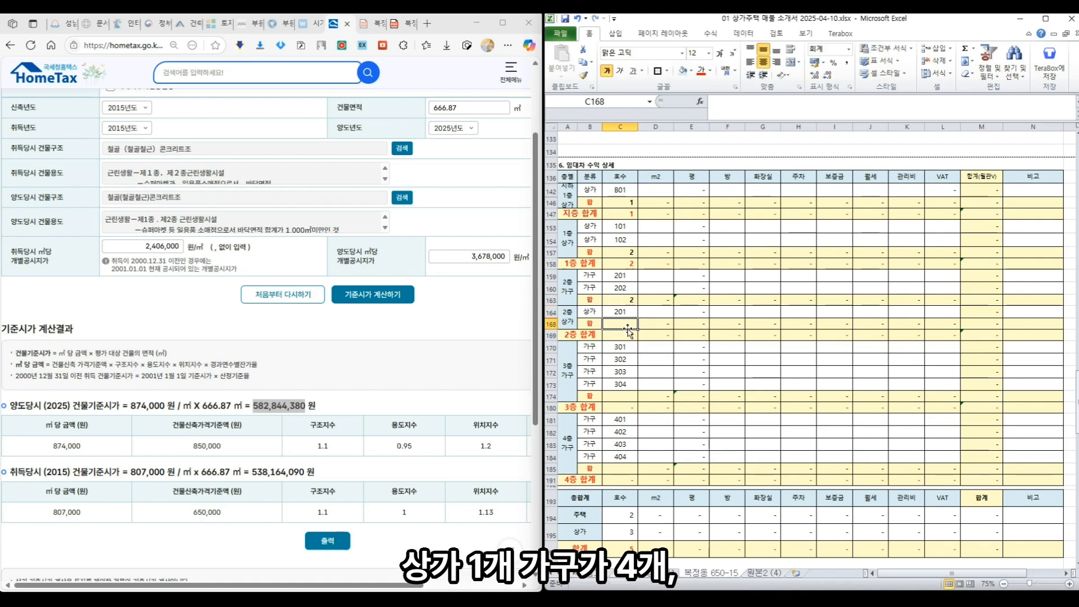
pyautogui.write('1')
pyautogui.click(625, 397)
pyautogui.write('4')
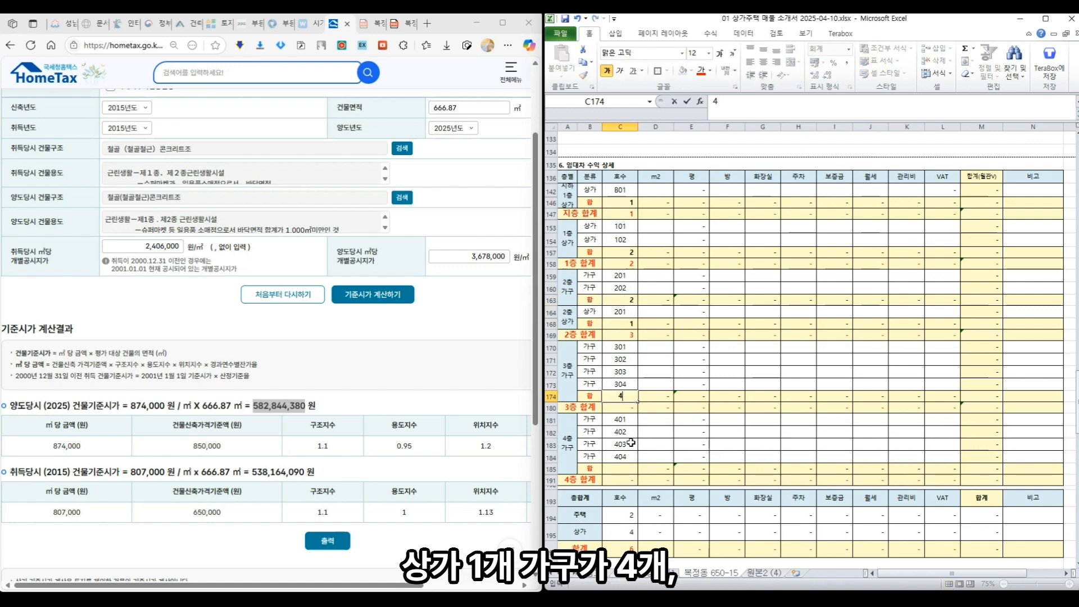
pyautogui.click(629, 467)
pyautogui.write('4')
pyautogui.click(695, 457)
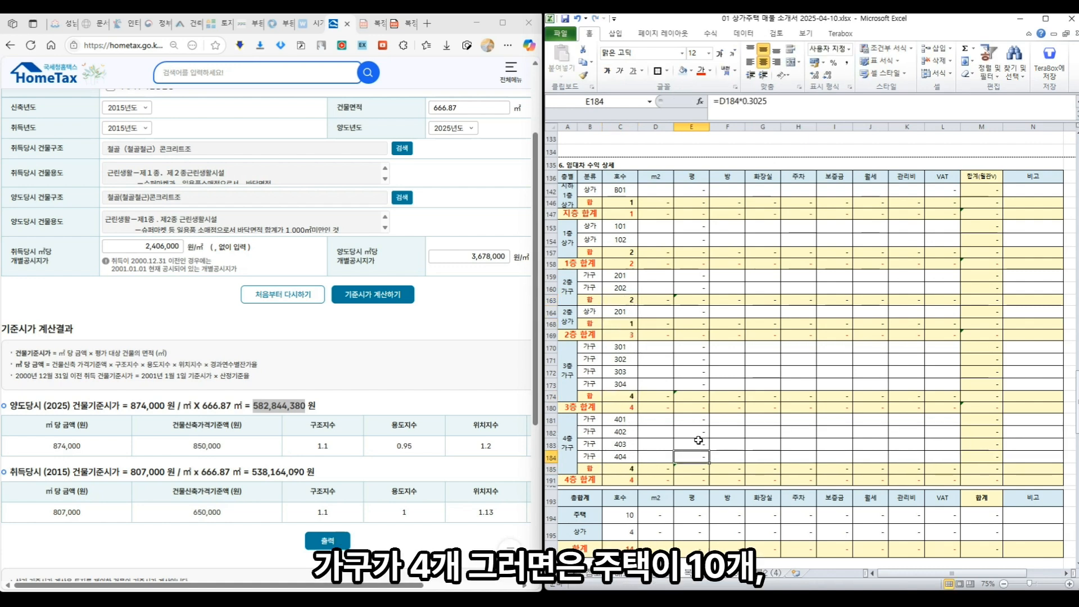
pyautogui.scroll(-2, 697, 439)
pyautogui.click(639, 464)
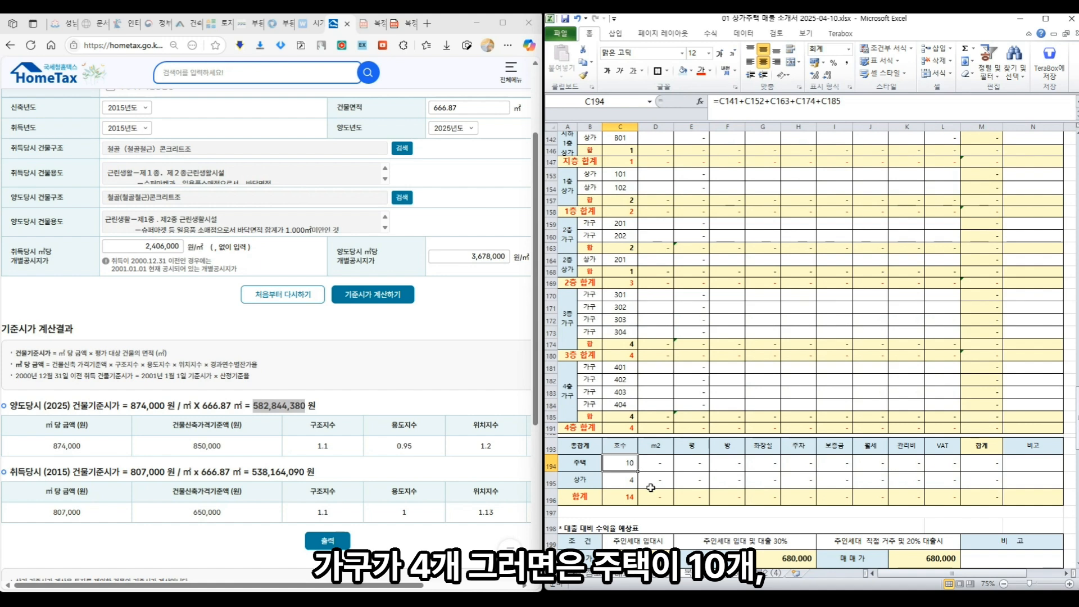
pyautogui.click(630, 482)
pyautogui.scroll(3, 687, 374)
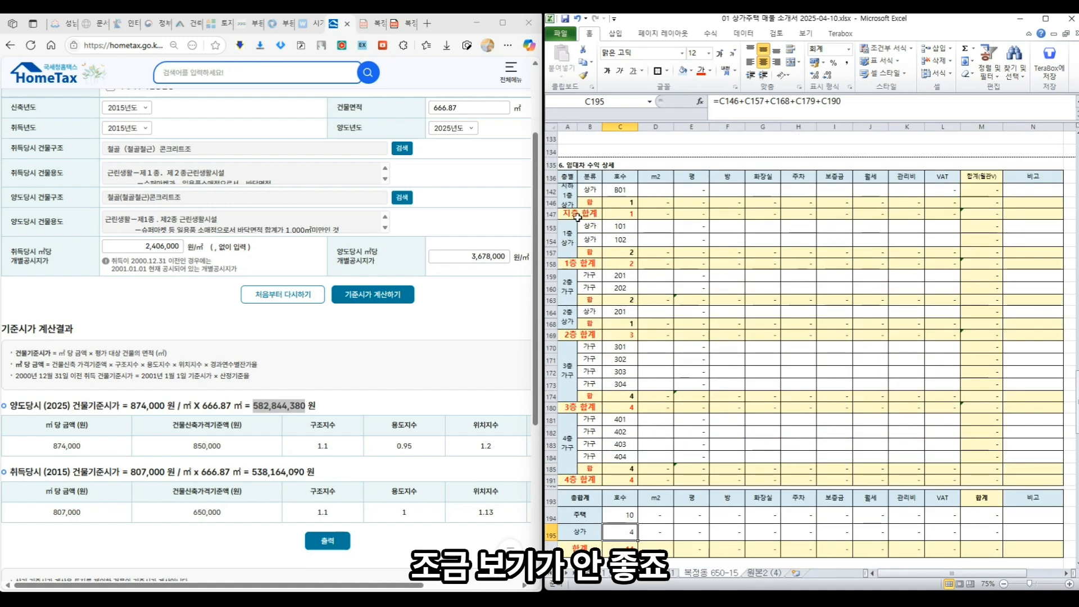
# - Hide the B01 and first-floor 합 subtotal rows
pyautogui.click(553, 202)
pyautogui.rightClick(553, 202)
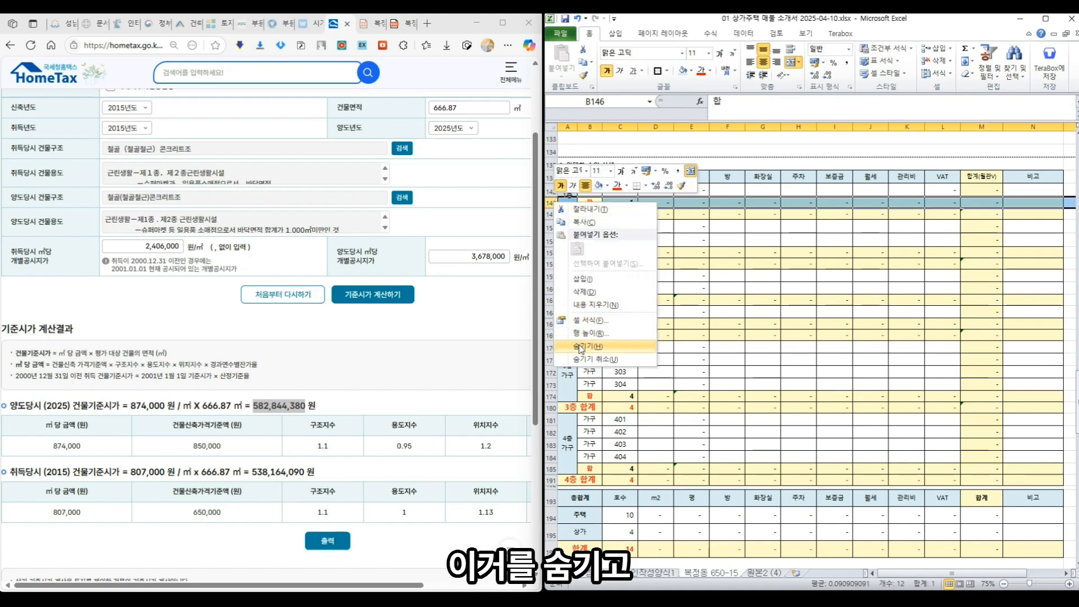
pyautogui.click(579, 346)
pyautogui.click(551, 242)
pyautogui.rightClick(552, 242)
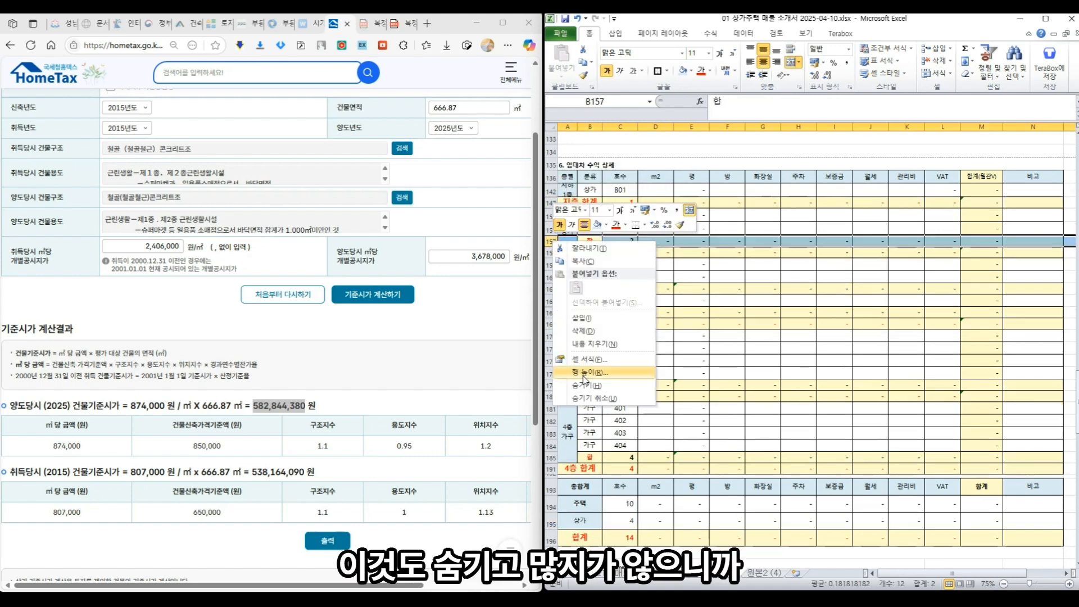
pyautogui.click(586, 387)
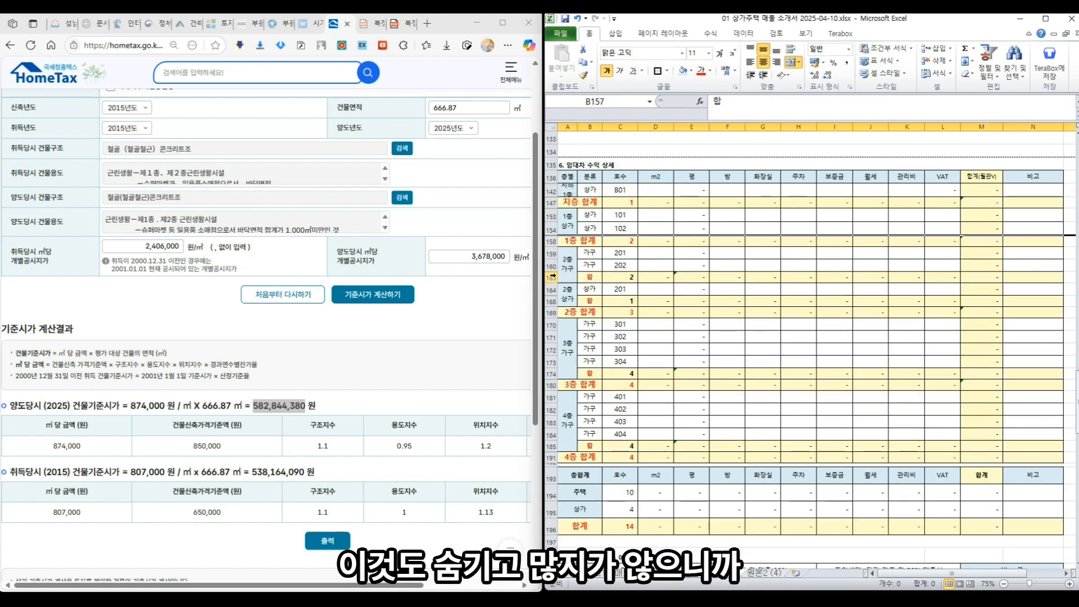
# - Hide the second-, third- and fourth-floor 합 subtotal rows
pyautogui.click(551, 278)
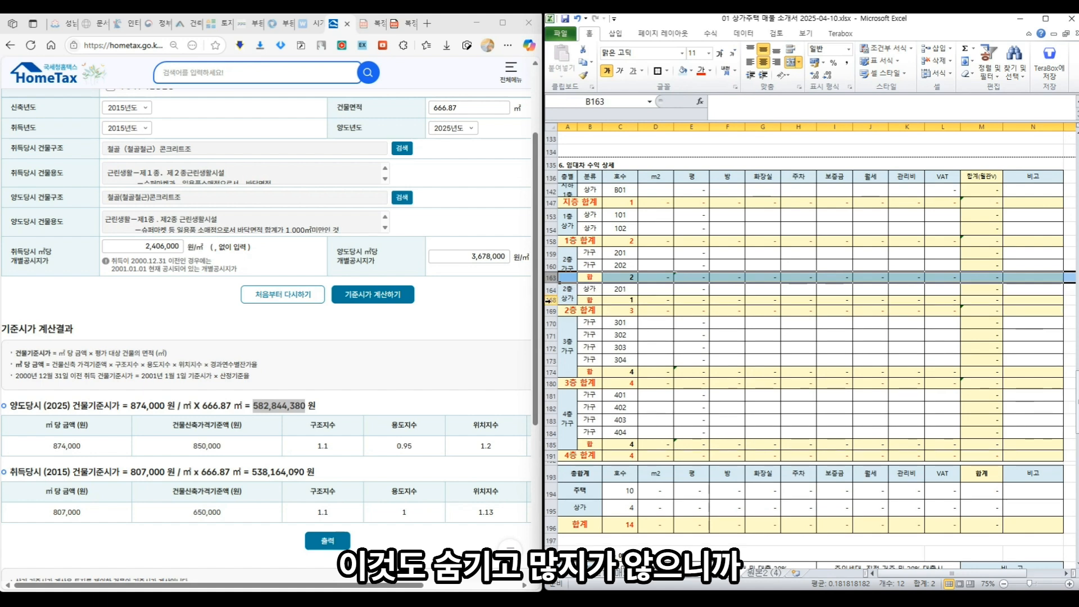
pyautogui.keyDown('ctrl'); pyautogui.click(550, 301); pyautogui.keyUp('ctrl')
pyautogui.rightClick(550, 300)
pyautogui.click(582, 448)
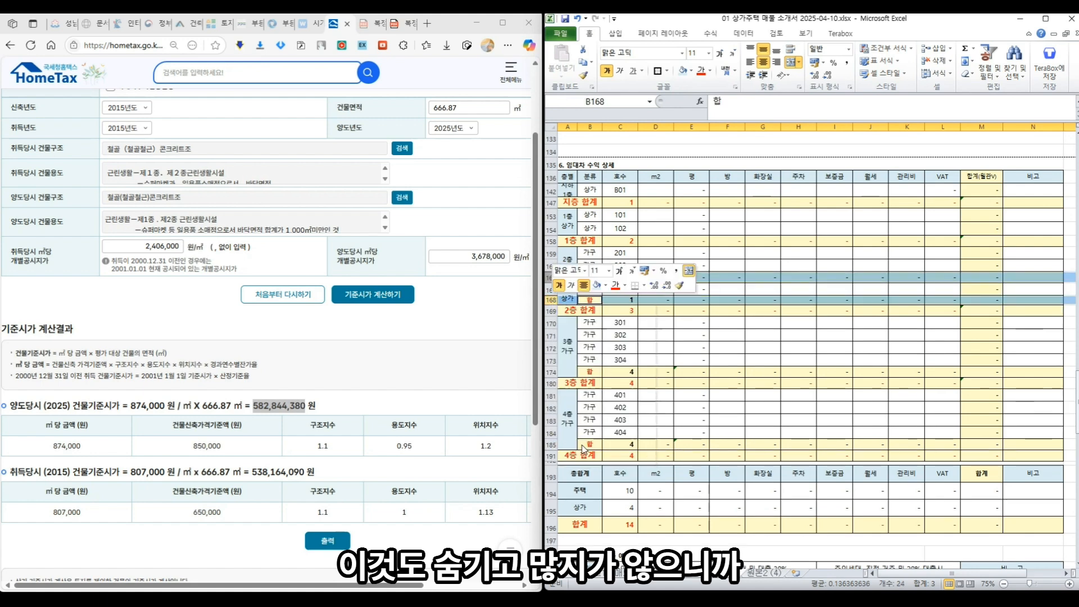
pyautogui.click(550, 351)
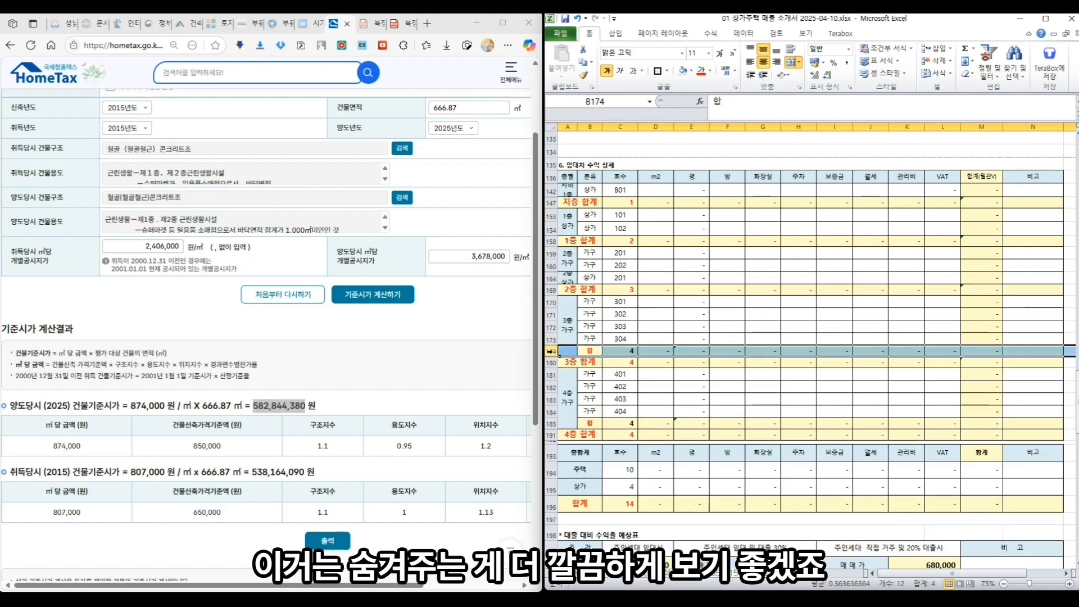
pyautogui.rightClick(550, 351)
pyautogui.click(587, 484)
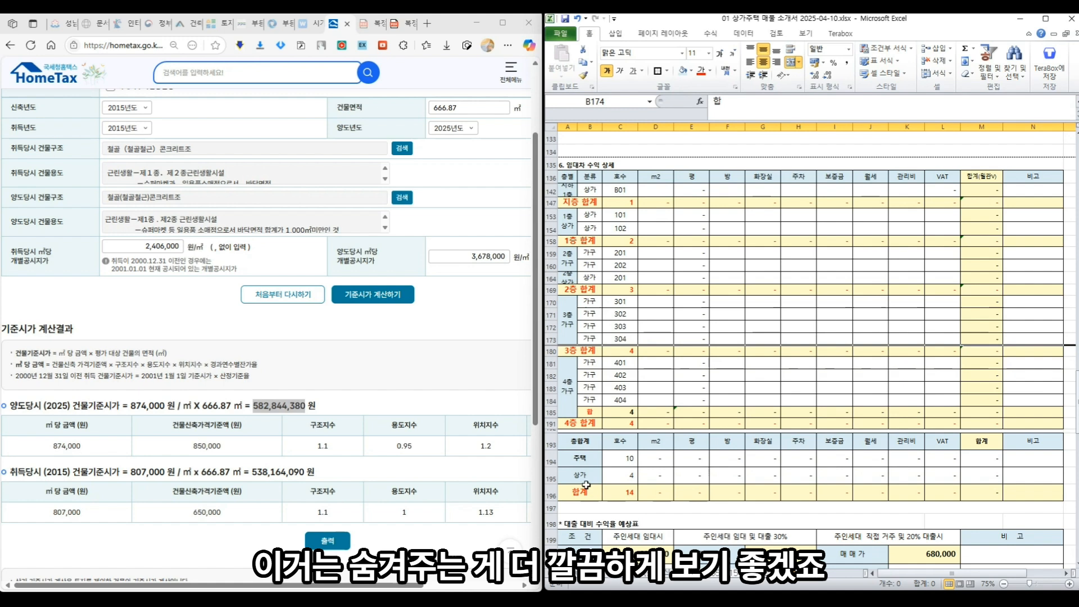
pyautogui.click(548, 412)
pyautogui.rightClick(548, 412)
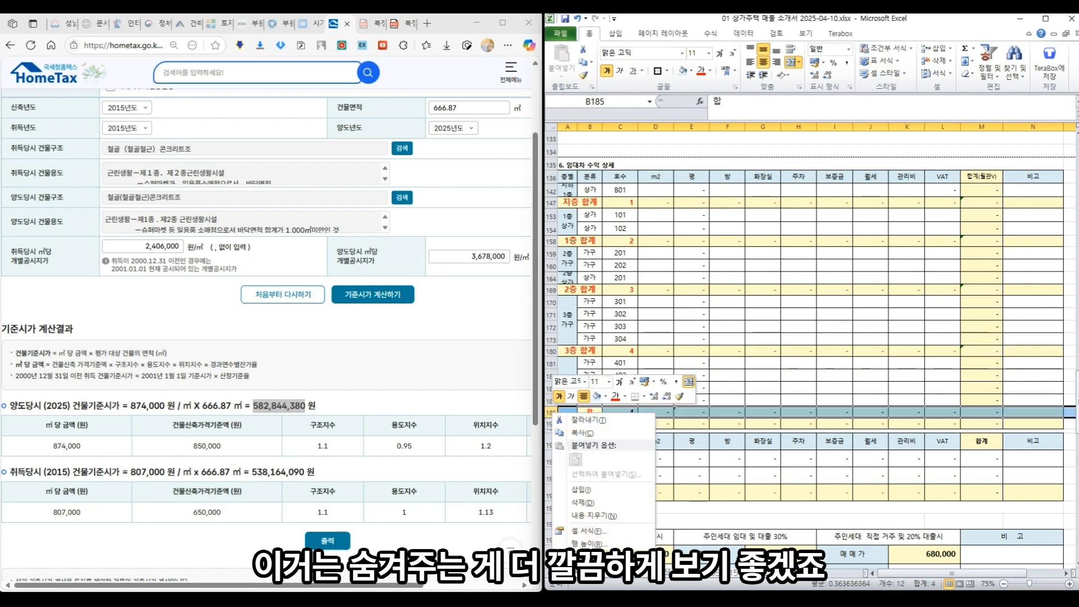
pyautogui.click(587, 541)
# - Make the 지하 1층 and 2층 상가 unit rows taller and check the parking total formula
pyautogui.click(550, 191)
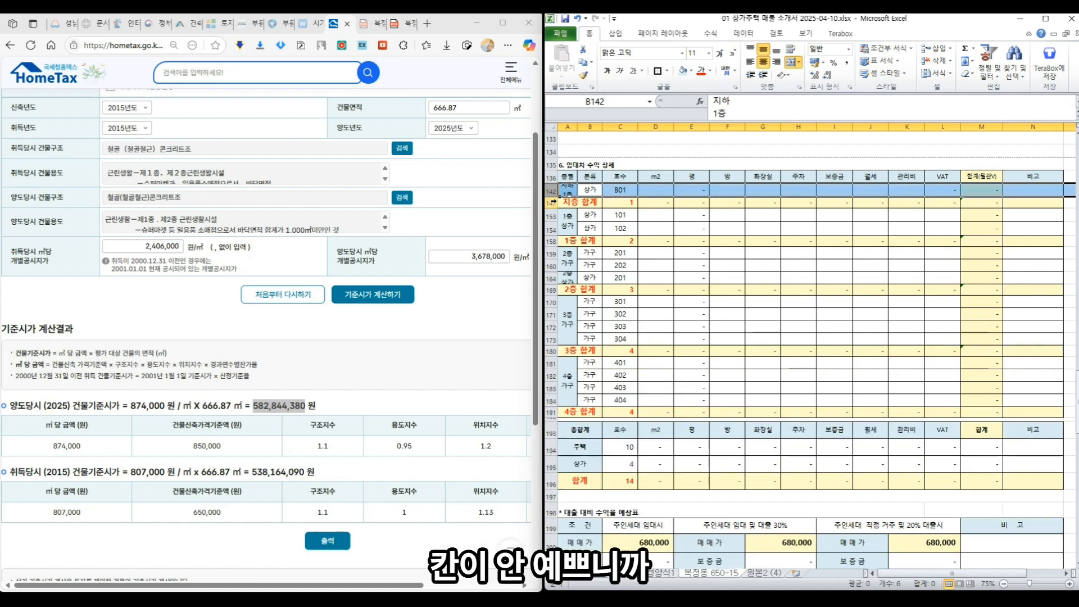
pyautogui.moveTo(554, 197); pyautogui.dragTo(552, 217)
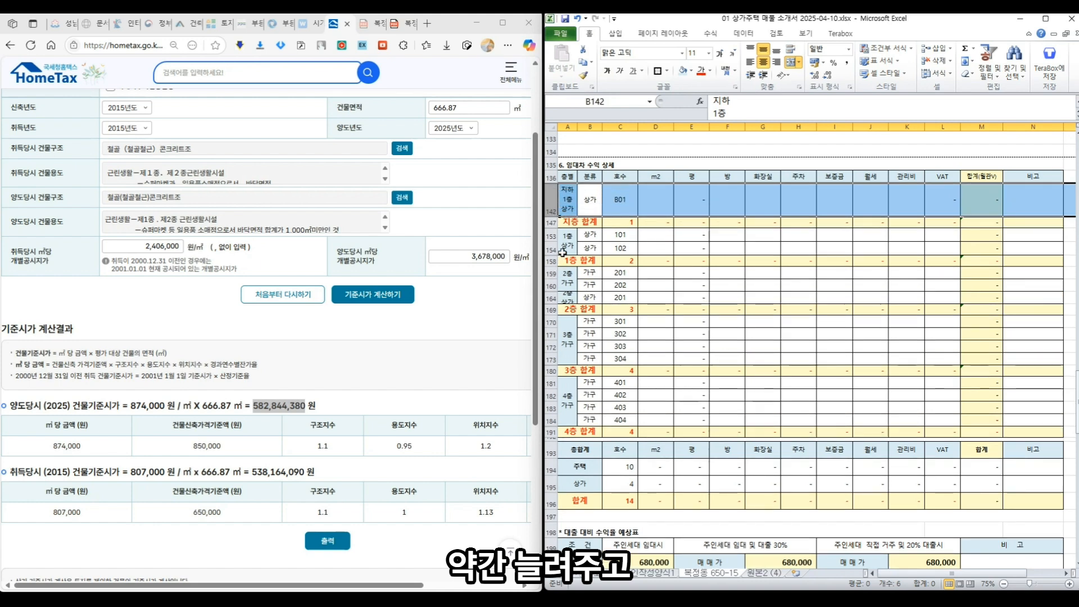
pyautogui.click(551, 298)
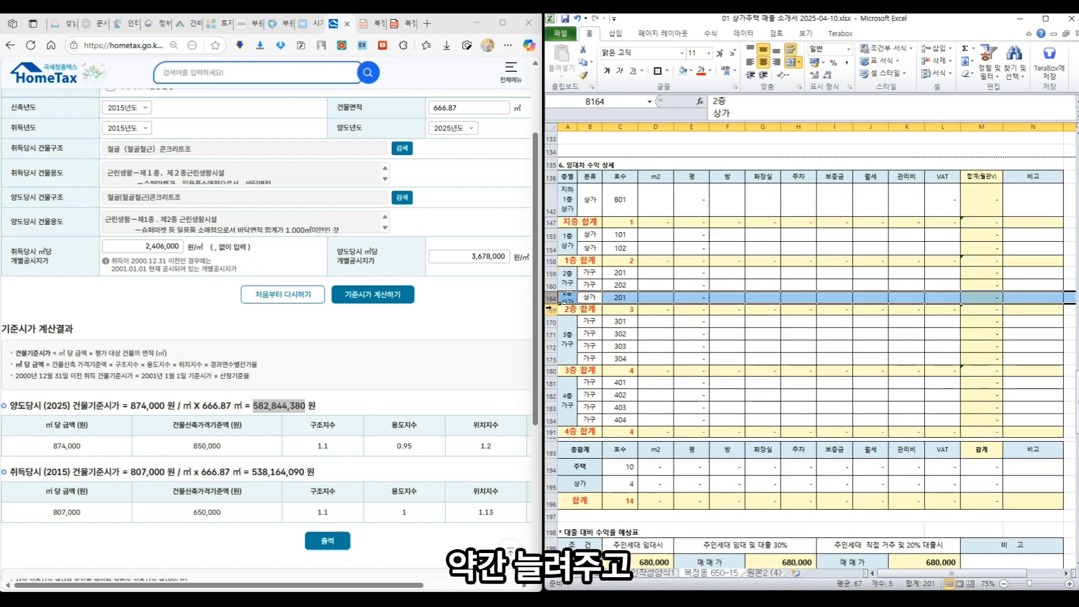
pyautogui.click(552, 309)
pyautogui.moveTo(553, 302); pyautogui.dragTo(551, 310)
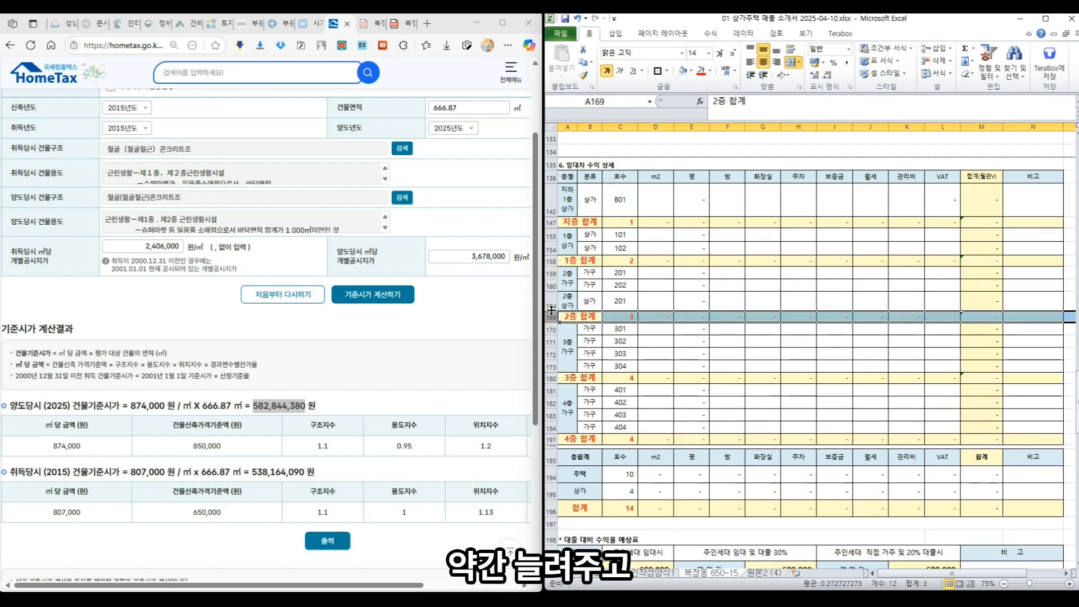
pyautogui.click(568, 306)
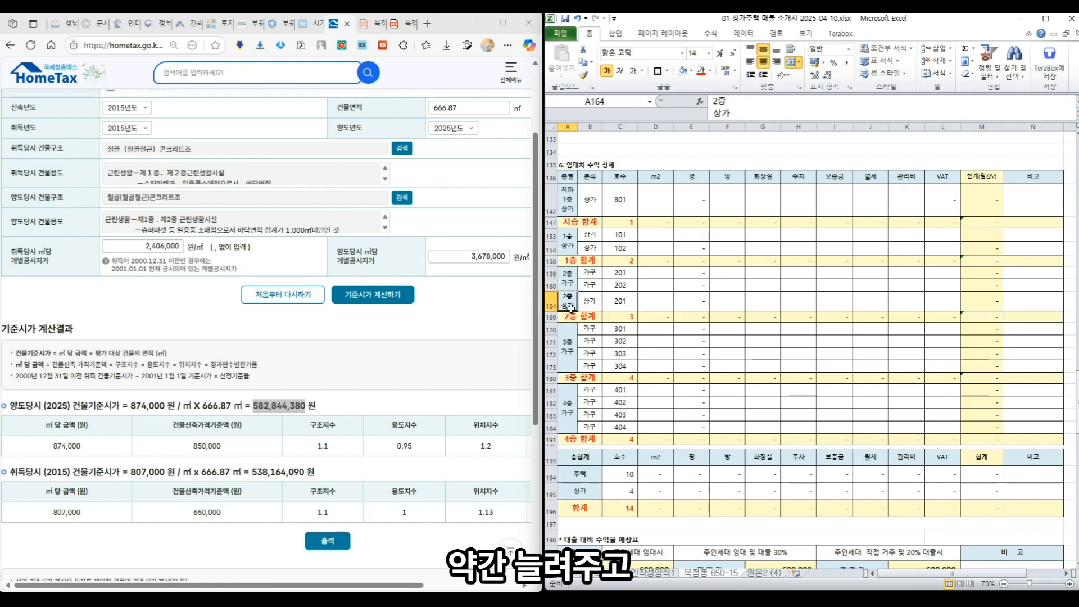
pyautogui.click(798, 377)
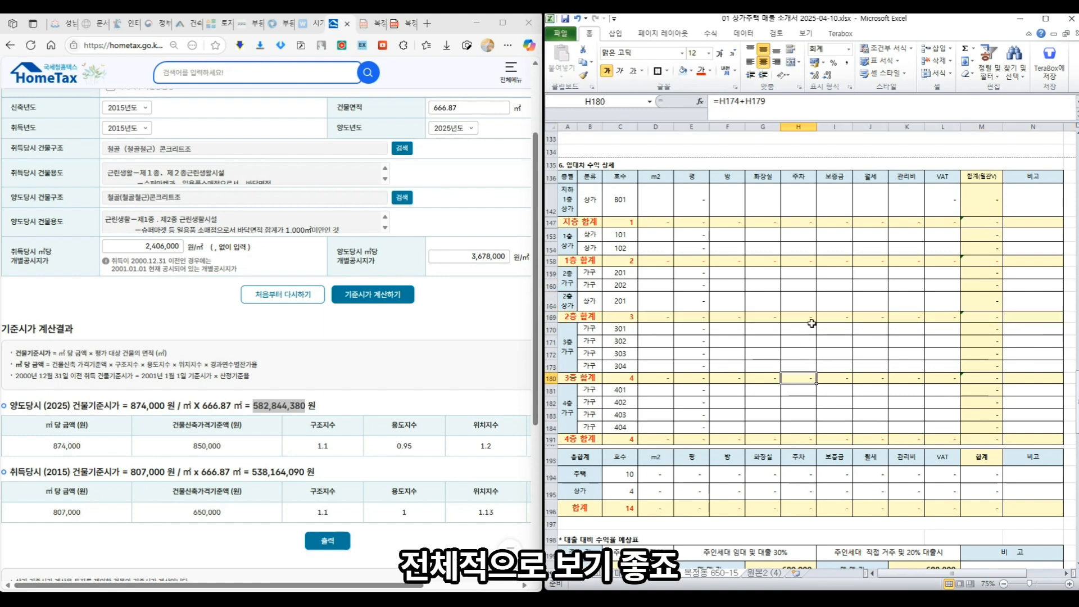
pyautogui.click(798, 208)
# - Enter parking counts 1, 2, 1 for B01, 101, 102, then deposits 3,000 and 5,000
pyautogui.write('1')
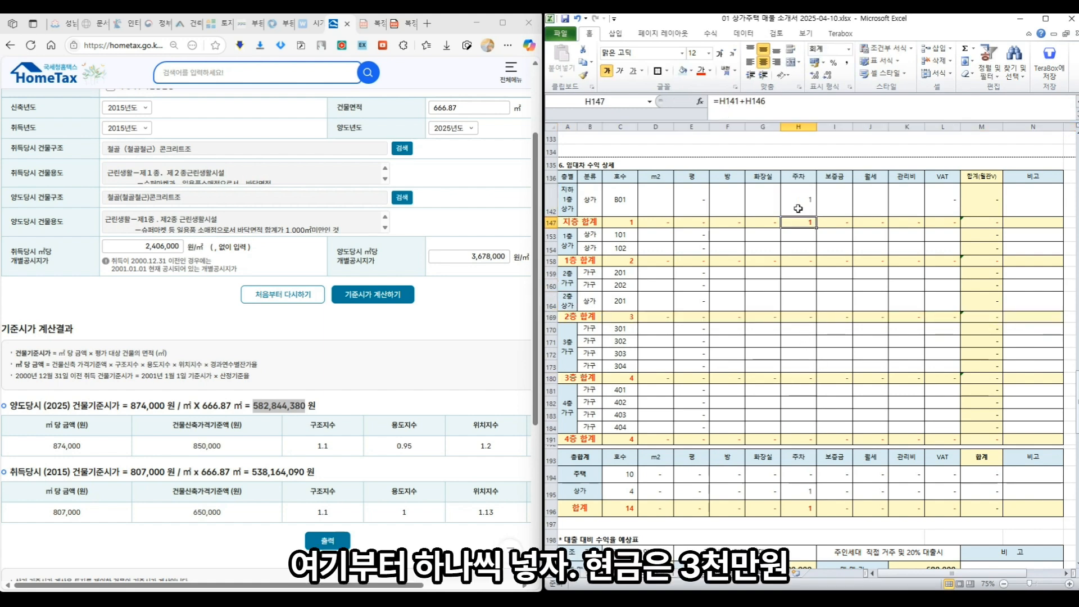
pyautogui.press('Return')
pyautogui.write('2')
pyautogui.press('Return')
pyautogui.write('1')
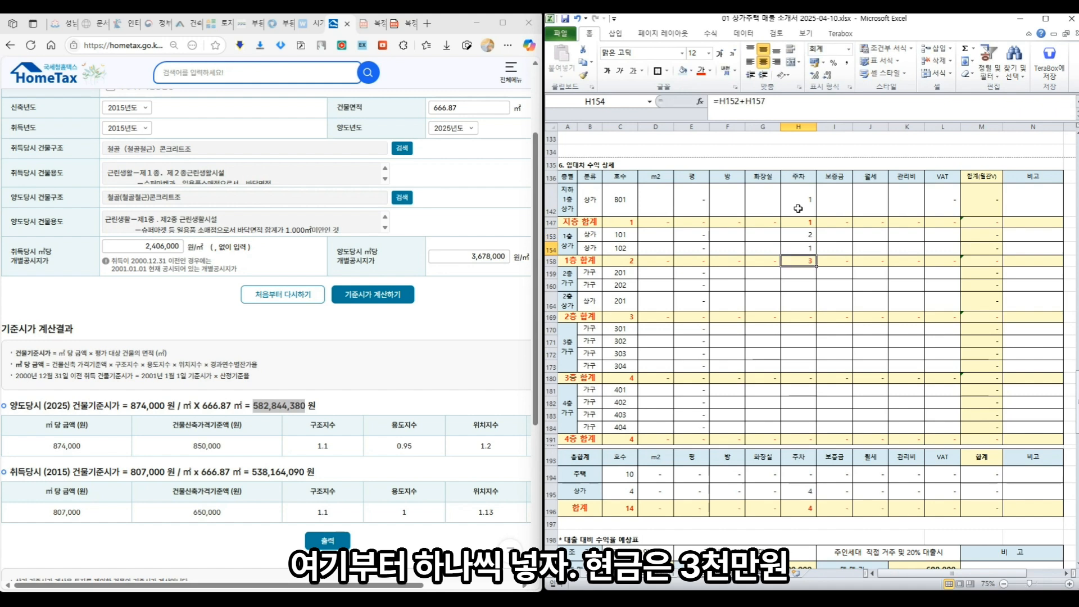
pyautogui.press('Return')
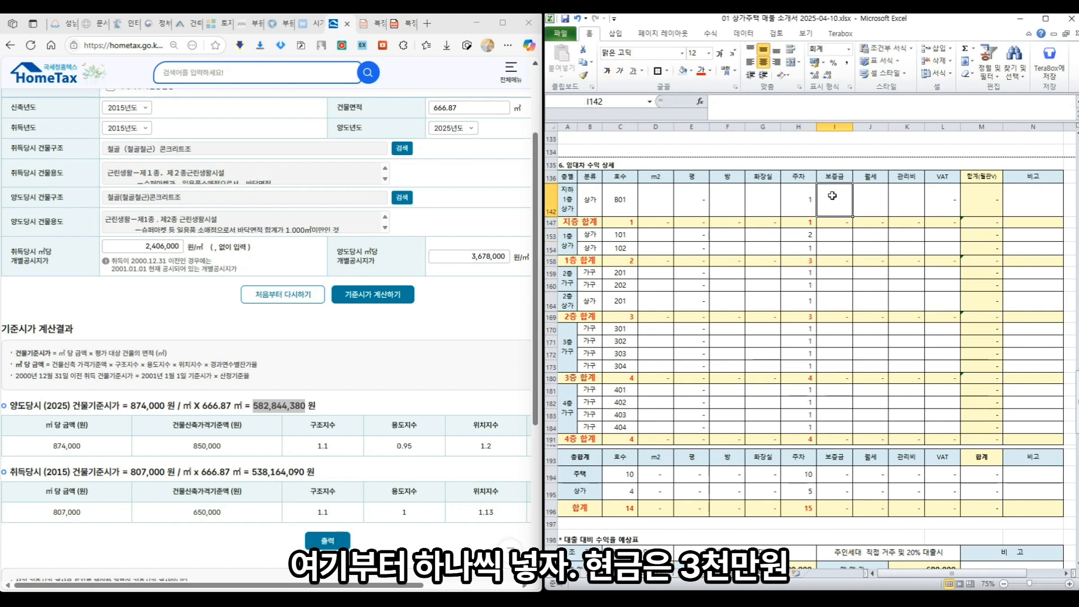
pyautogui.write('3000')
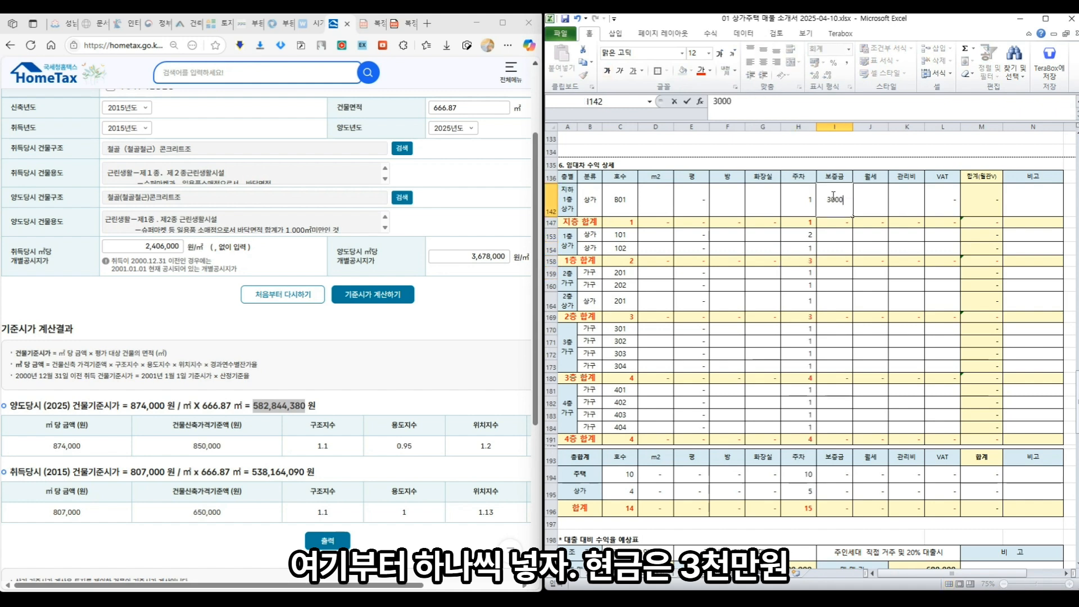
pyautogui.press('Return')
pyautogui.press('Return')
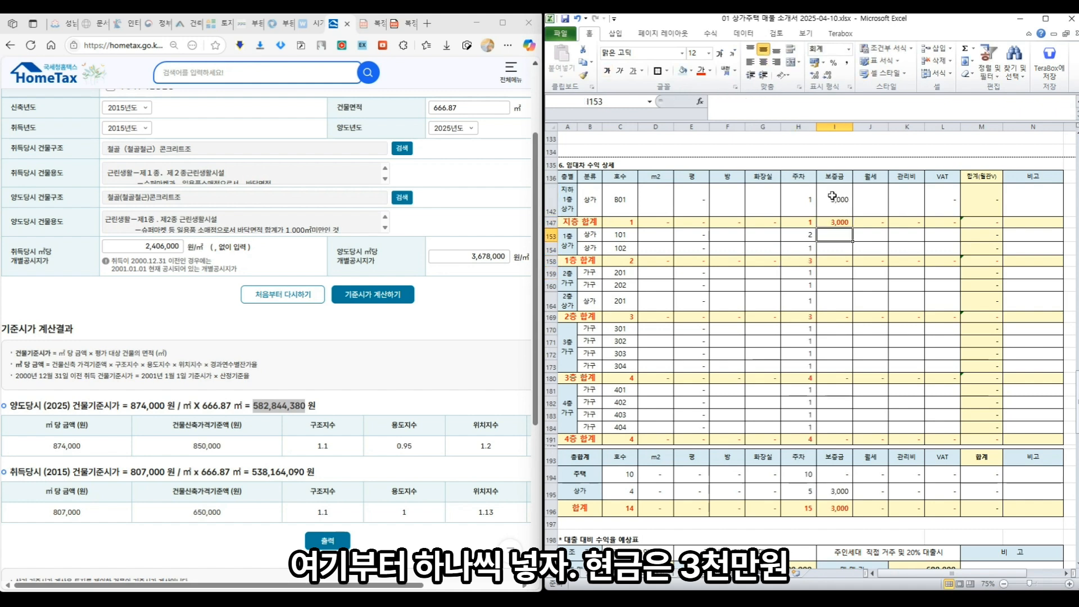
pyautogui.write('5,0')
pyautogui.write('000')
pyautogui.press('Return')
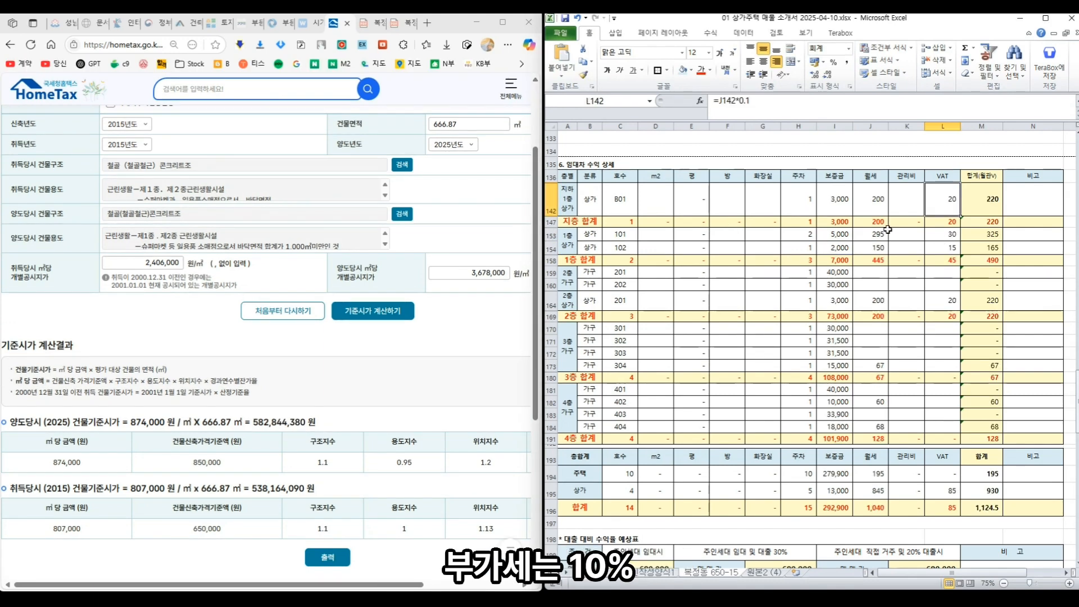
# - Check the VAT formulas and enter B01's management fee of 22, filling remaining fees
pyautogui.click(951, 240)
pyautogui.click(952, 251)
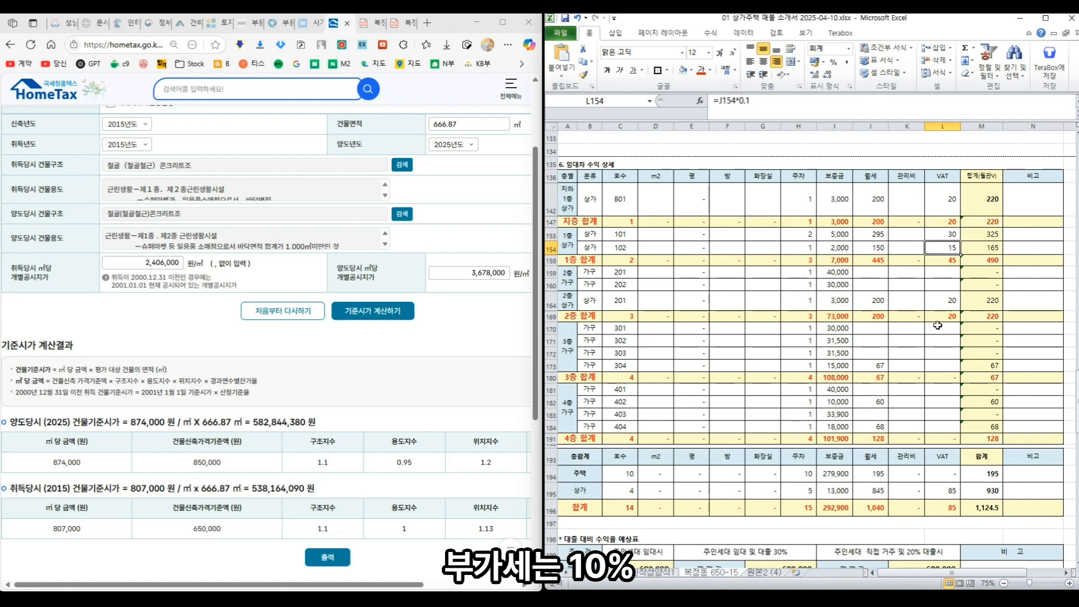
pyautogui.click(911, 204)
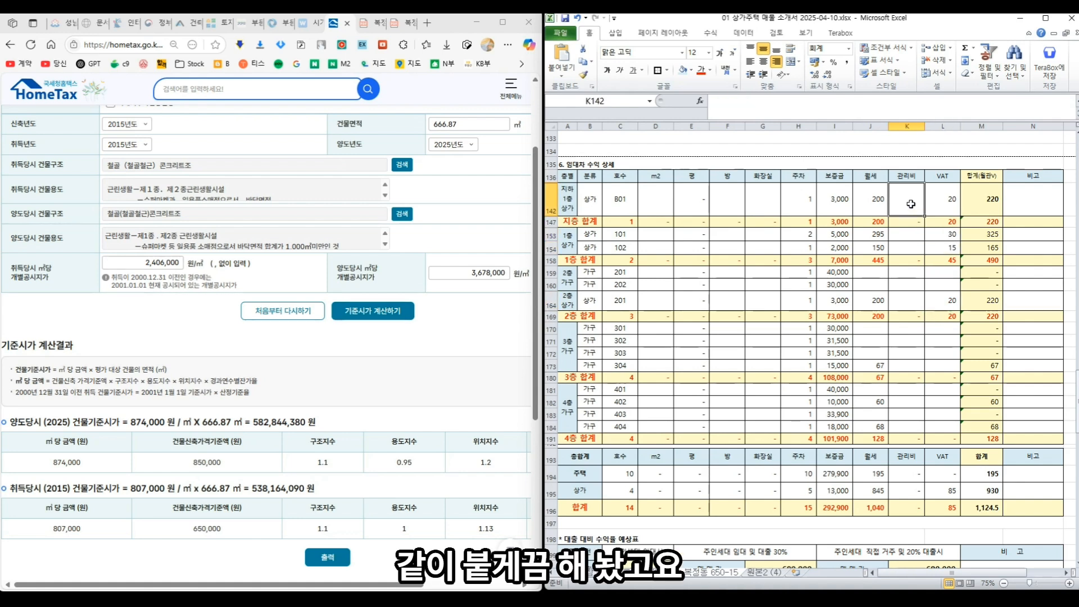
pyautogui.write('22')
pyautogui.press('Return')
pyautogui.press('Return')
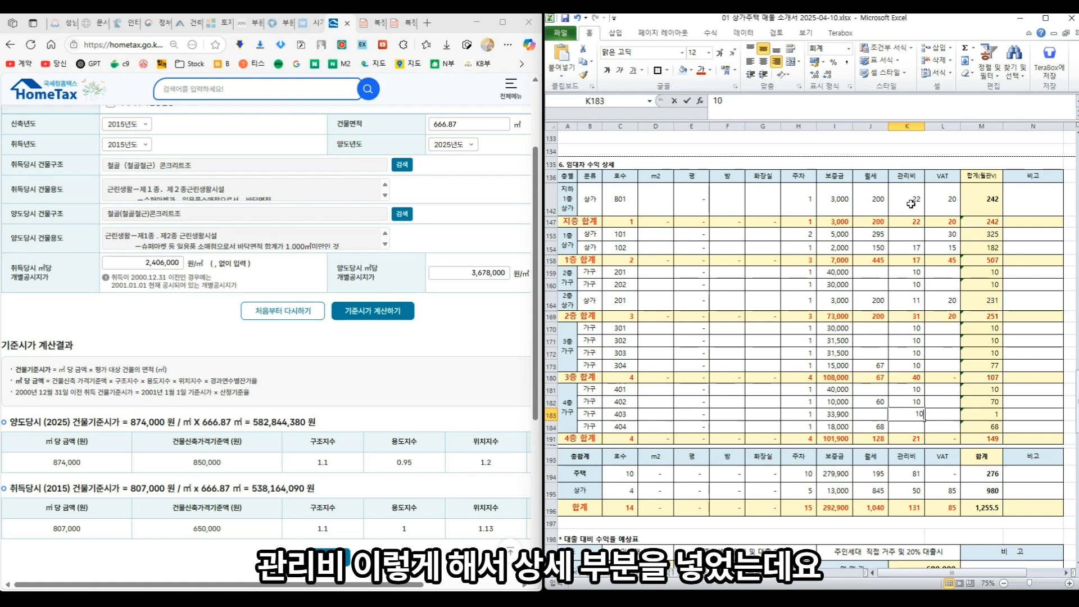
pyautogui.press('Return')
pyautogui.press('Return')
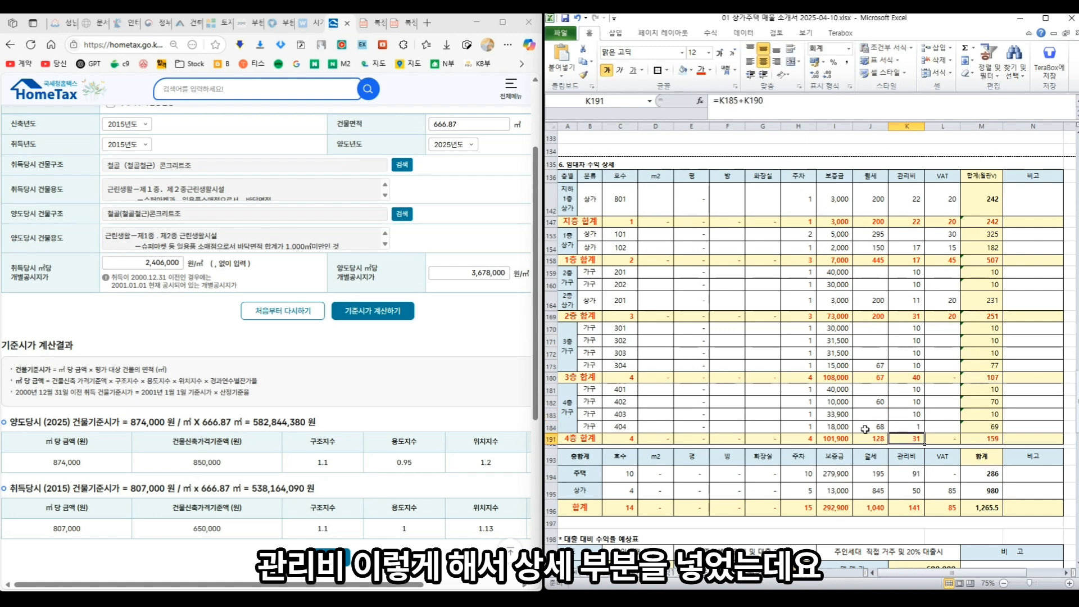
# - Verify the housing, shop and overall total formulas, with the grand total at 1,265.5
pyautogui.click(835, 474)
pyautogui.click(869, 477)
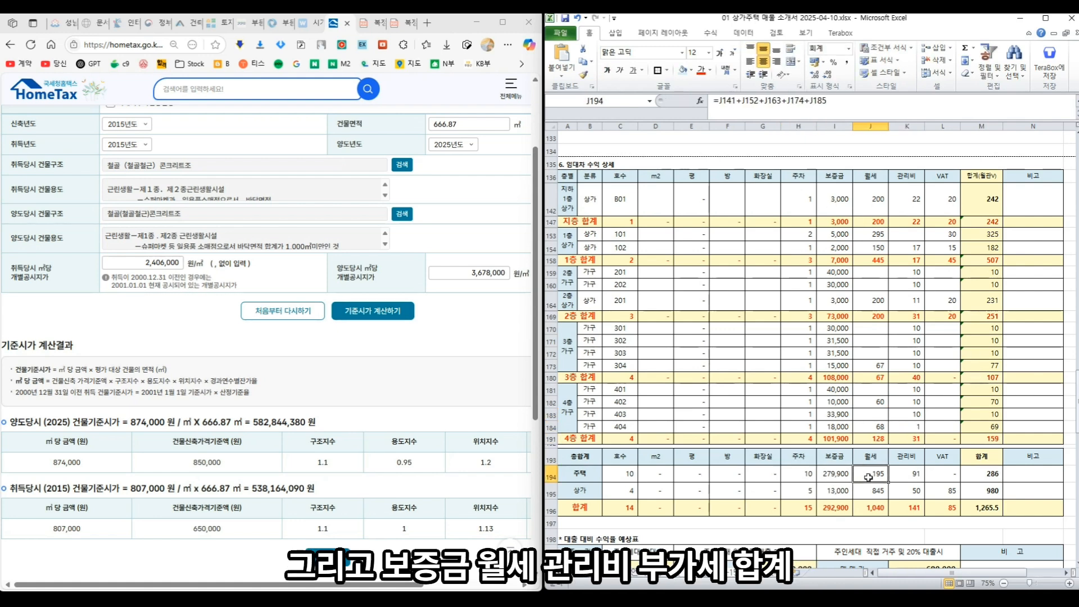
pyautogui.click(919, 474)
pyautogui.click(947, 471)
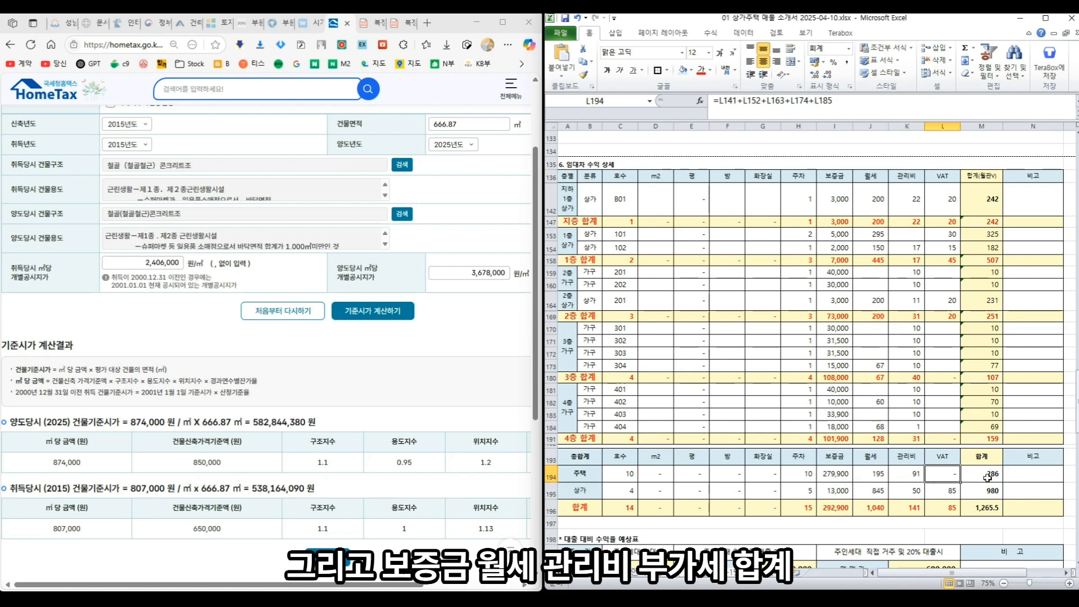
pyautogui.click(987, 477)
pyautogui.click(951, 479)
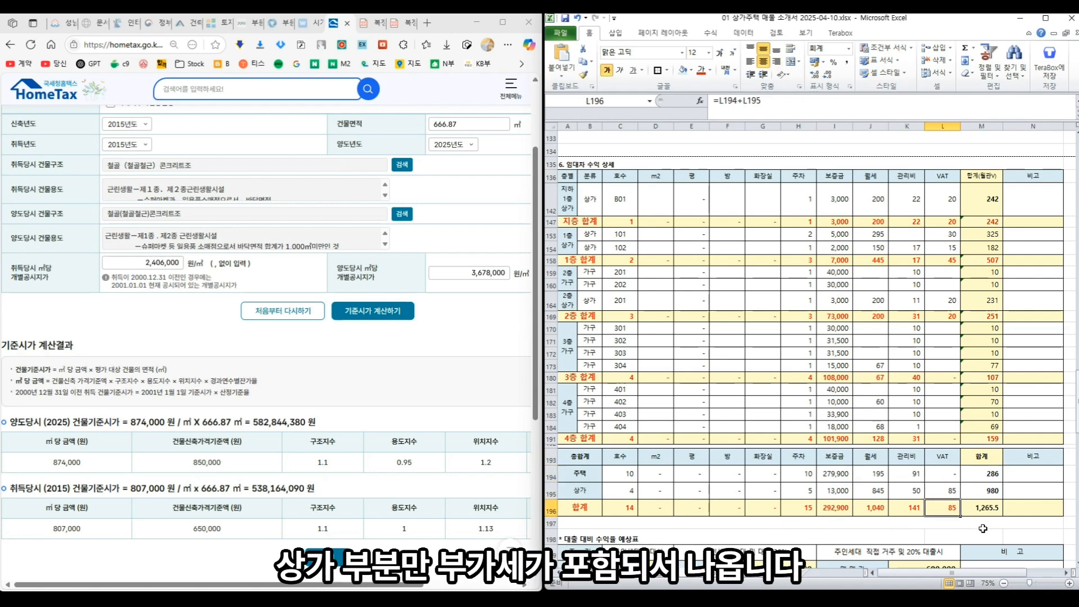
pyautogui.click(957, 490)
pyautogui.click(987, 507)
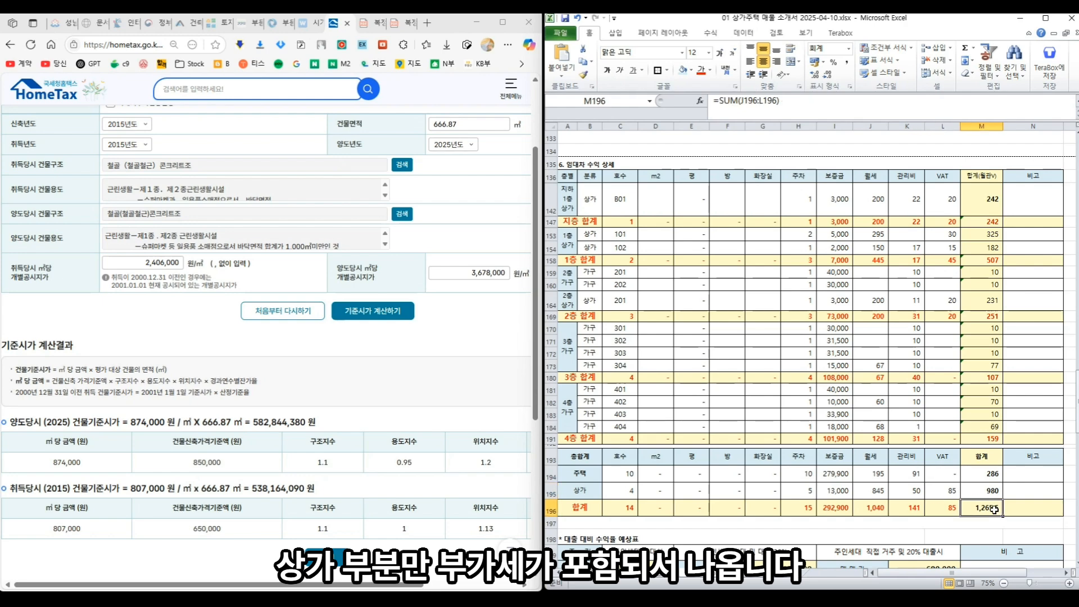
pyautogui.scroll(-1, 885, 323)
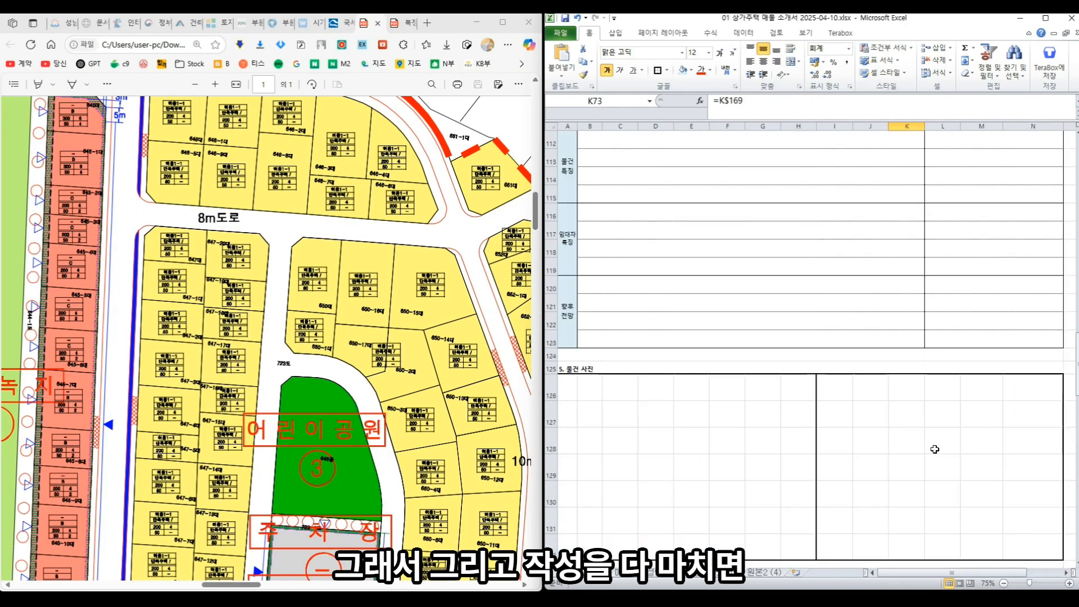
pyautogui.scroll(5, 934, 449)
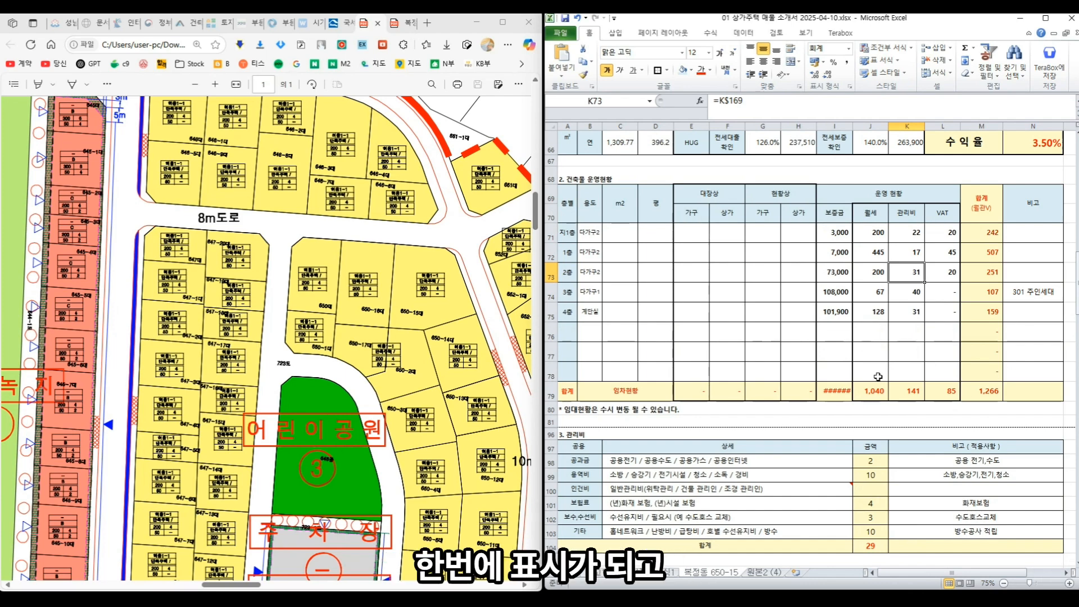
pyautogui.click(906, 338)
pyautogui.scroll(4, 906, 337)
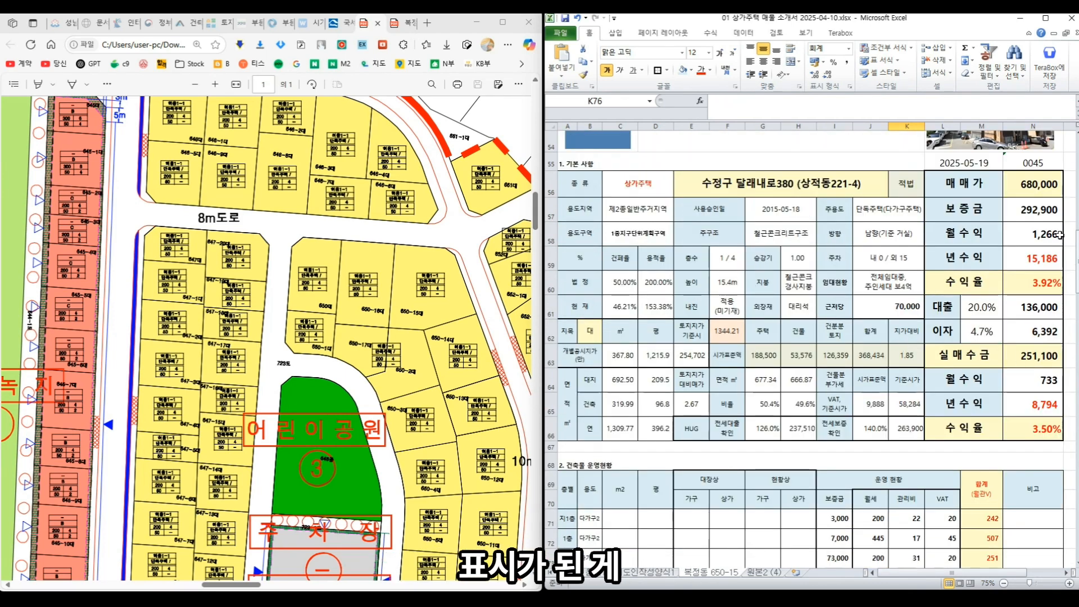
pyautogui.scroll(-2, 1050, 419)
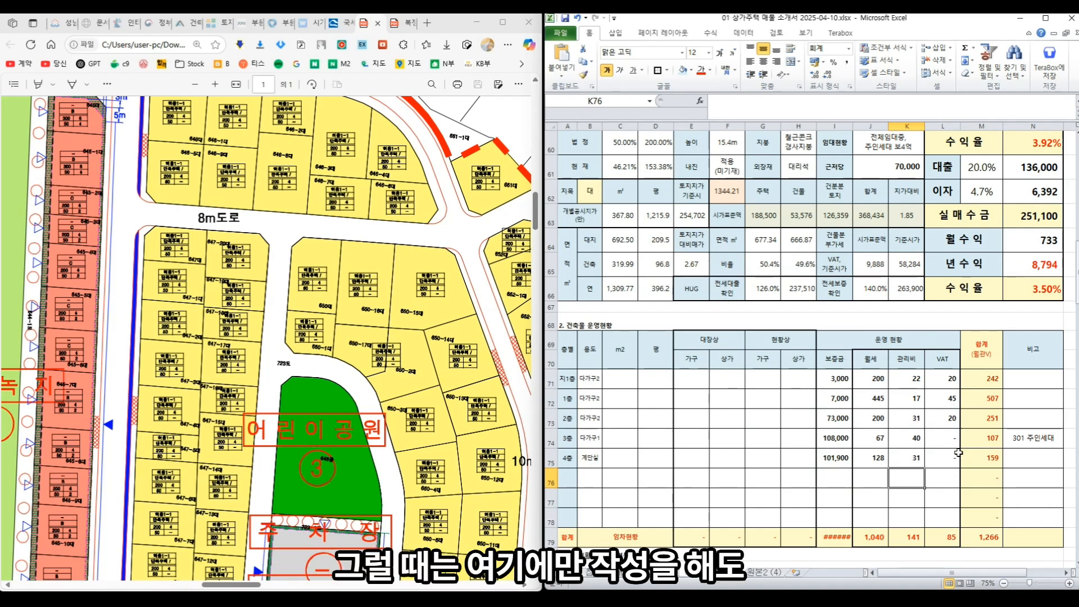
pyautogui.scroll(2, 977, 331)
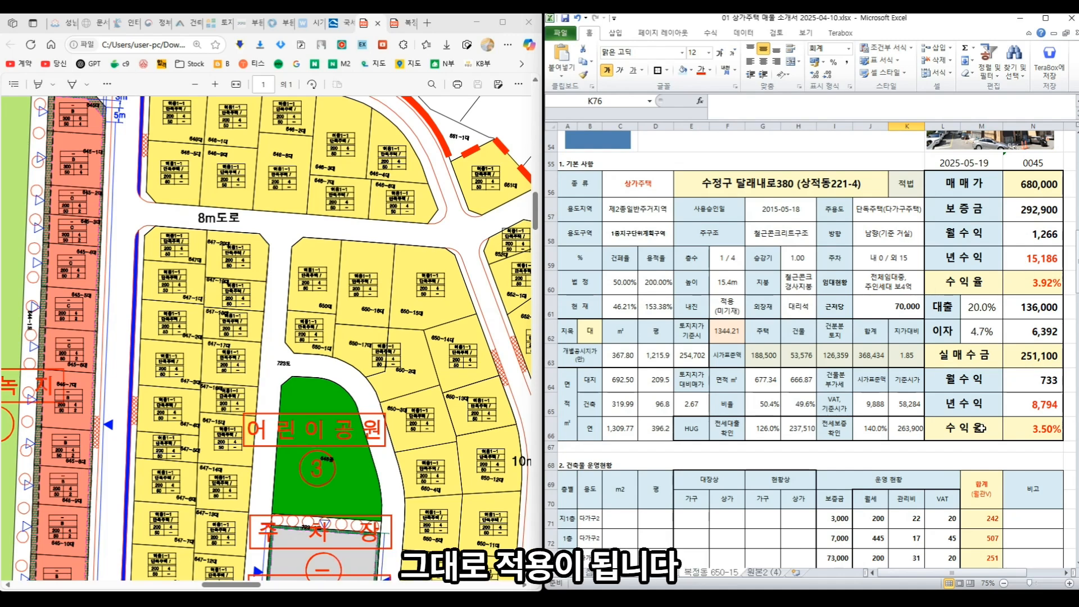
pyautogui.scroll(-3, 977, 400)
pyautogui.click(767, 407)
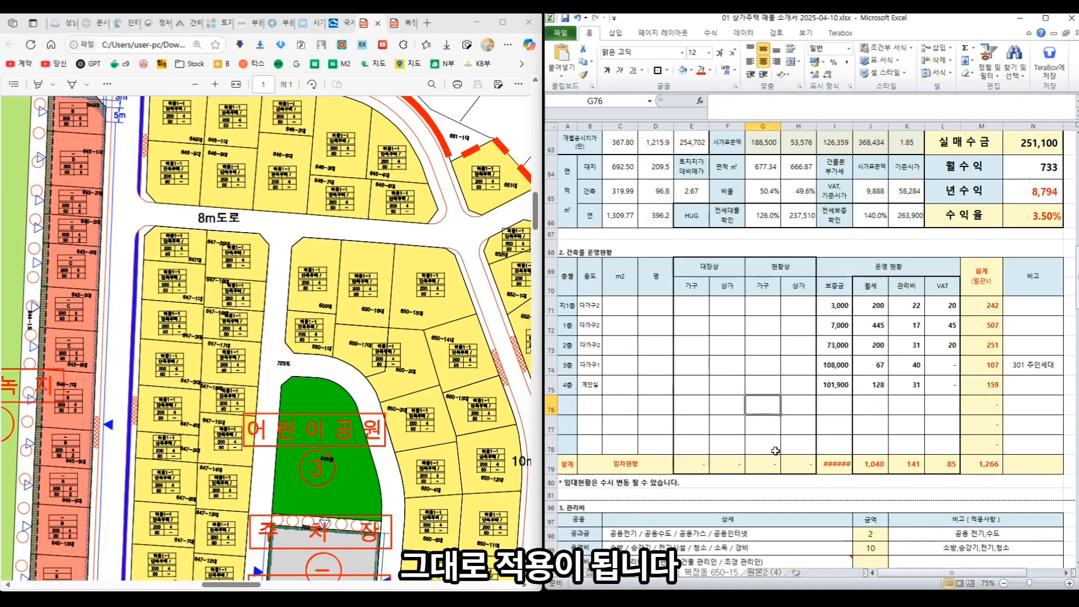
pyautogui.click(621, 324)
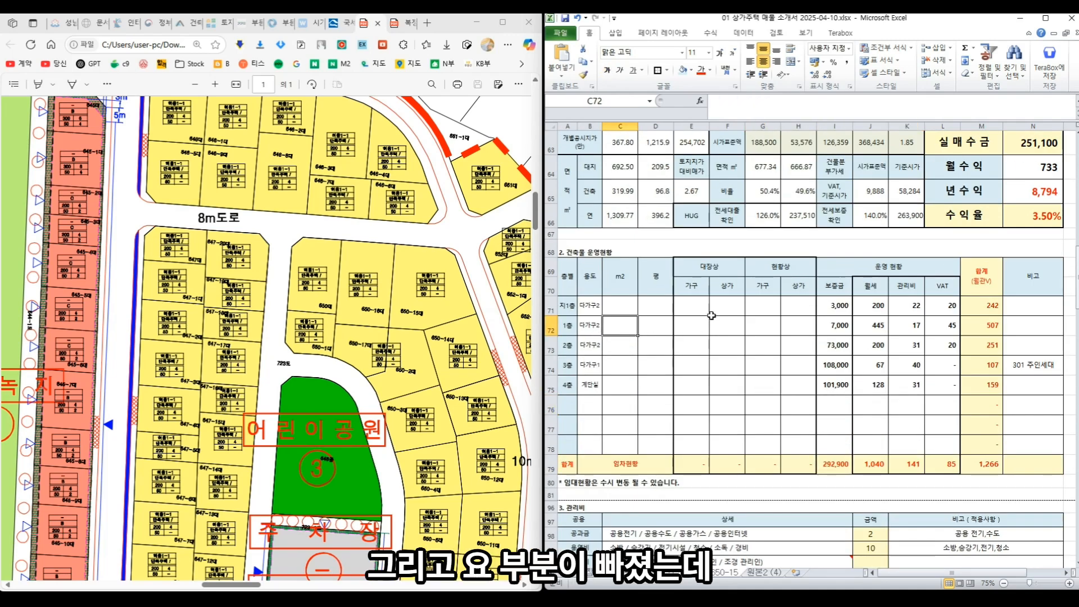
pyautogui.moveTo(710, 315); pyautogui.dragTo(766, 366)
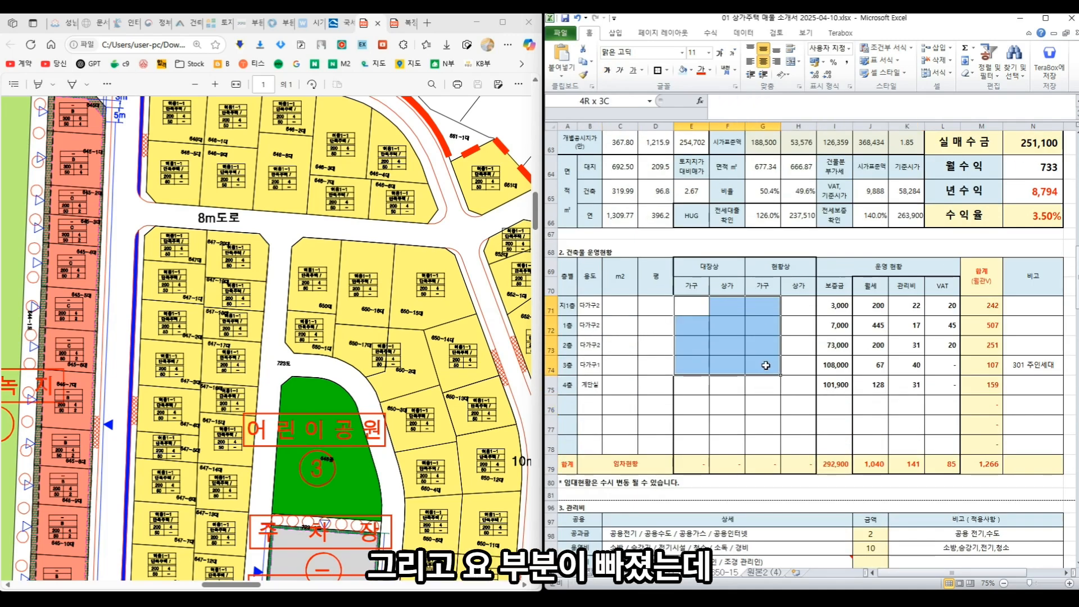
pyautogui.click(696, 311)
pyautogui.scroll(-4, 809, 349)
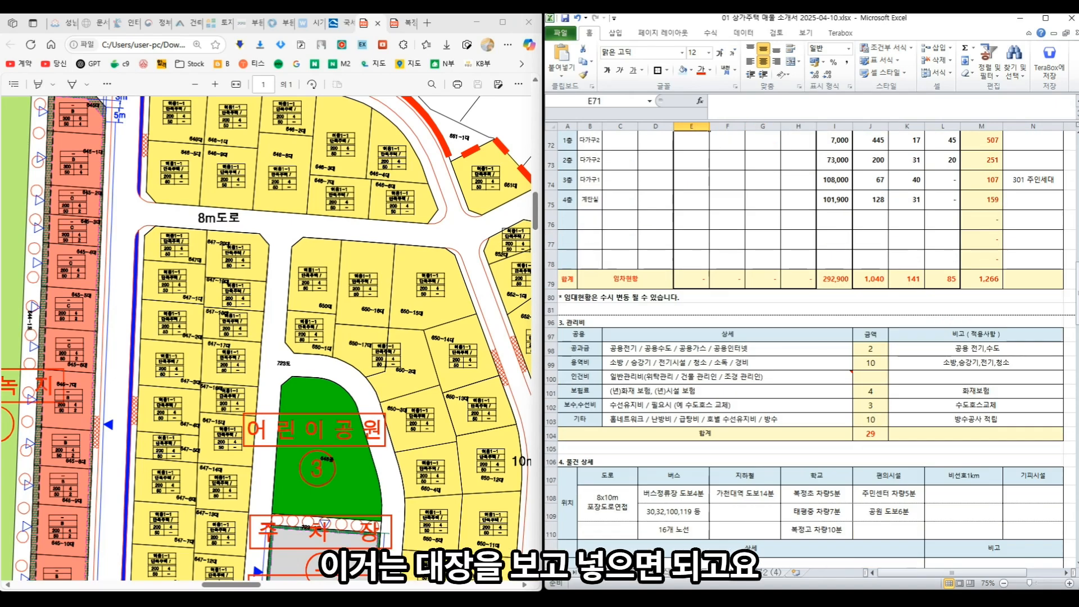
pyautogui.scroll(4, 809, 348)
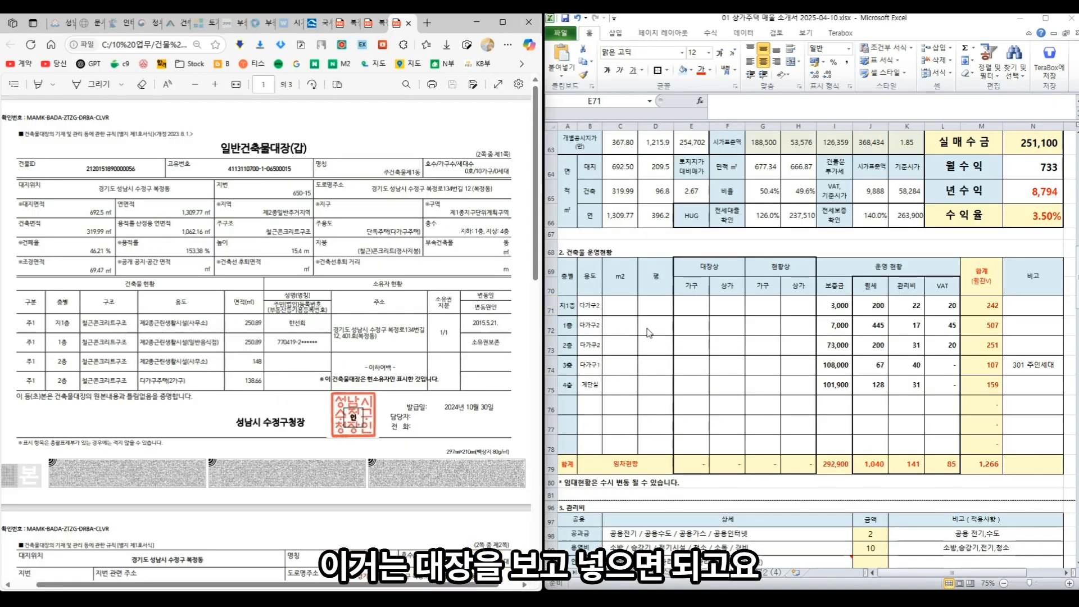
# - Enter the floor uses 가구2, 다가구4, 다가구4, plus 계단실 and 옥탑2 for the stairwell rows
pyautogui.click(589, 307)
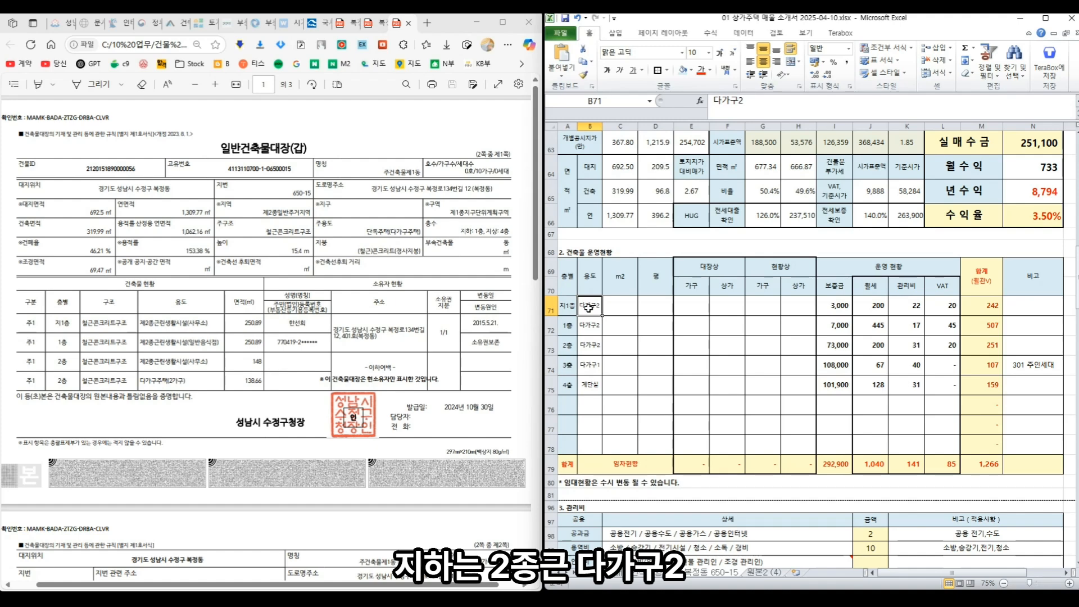
pyautogui.write('2he')
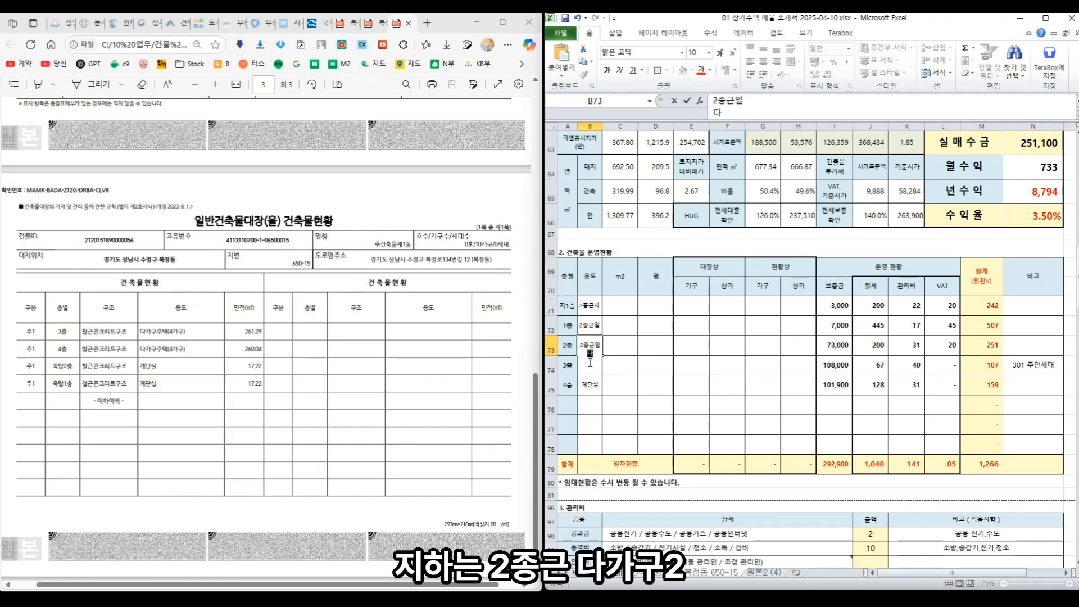
pyautogui.write('가구2')
pyautogui.press('Return')
pyautogui.write('다가구4')
pyautogui.press('Return')
pyautogui.write('다가구4')
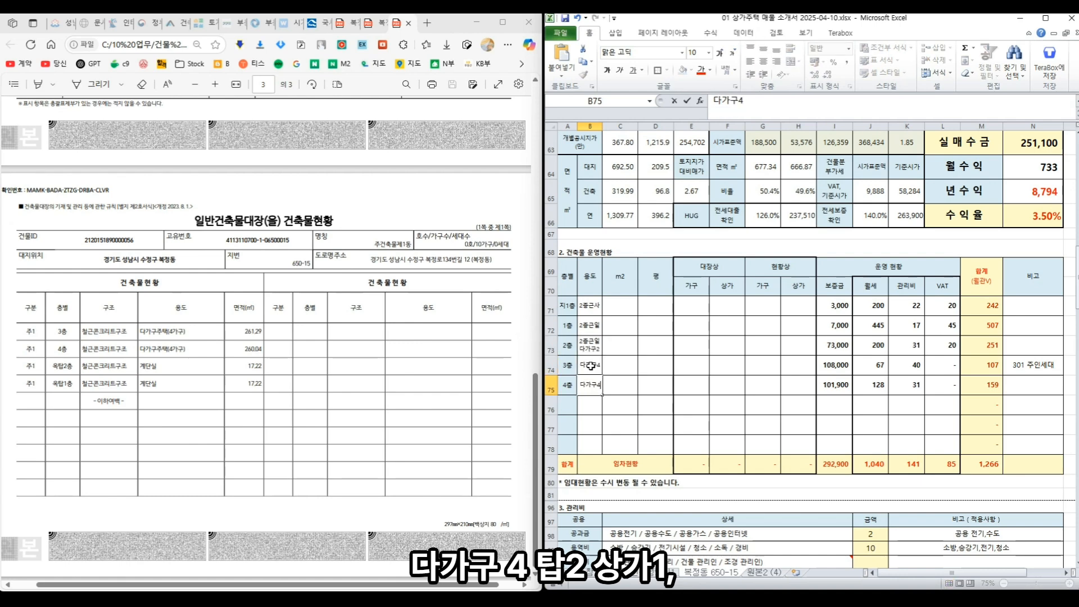
pyautogui.press('Return')
pyautogui.press('Left')
pyautogui.write('계단실')
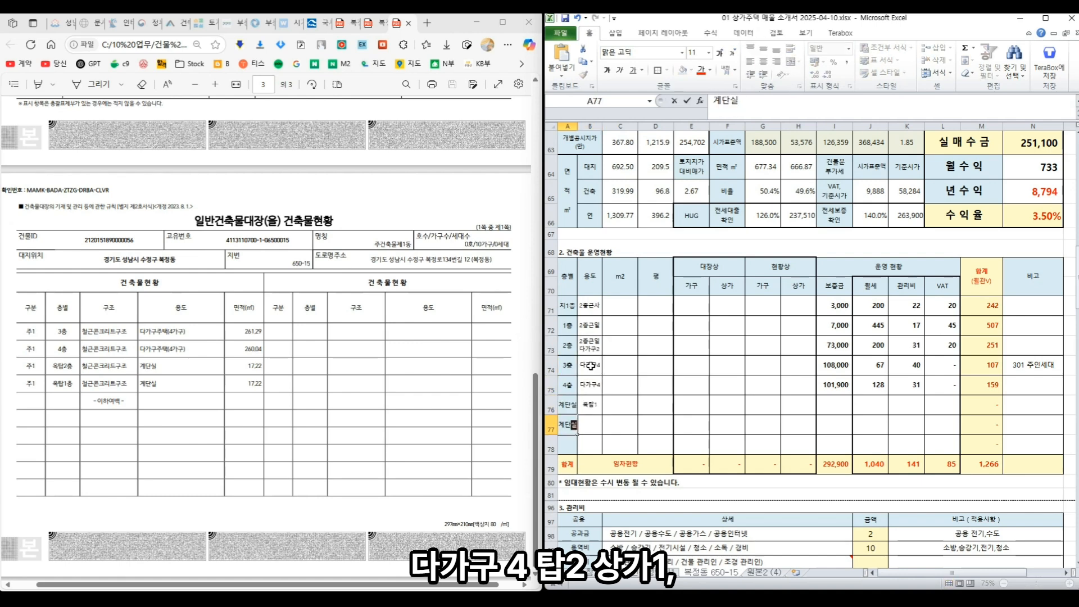
pyautogui.press('Tab')
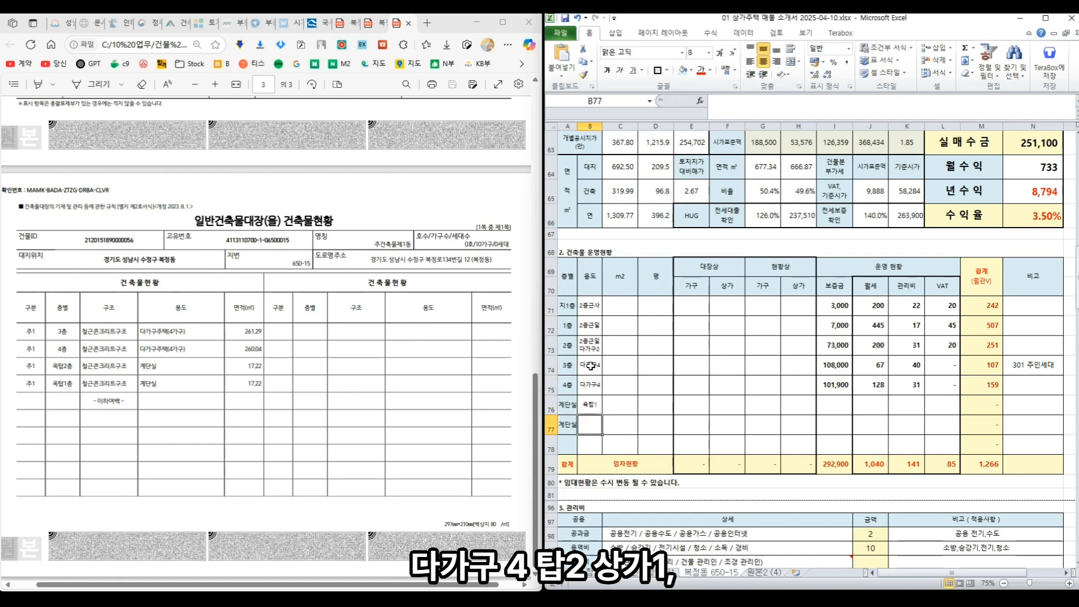
pyautogui.write('옥탑2')
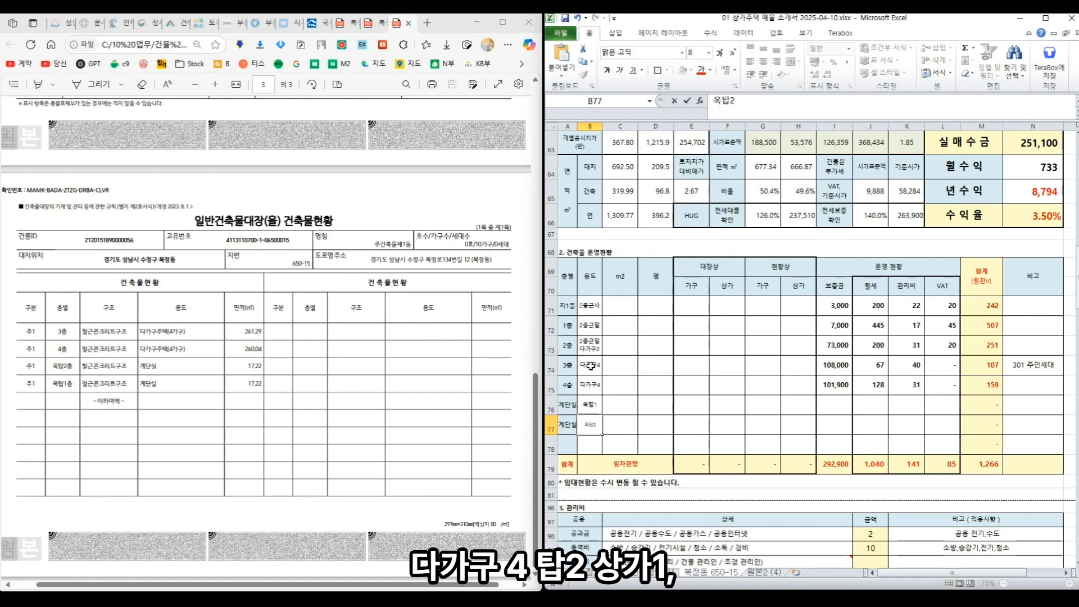
pyautogui.press('Tab')
# - Enter the upper-floor areas 261.29, 260.04, 17.22 and 17.22 ㎡
pyautogui.press('Up')
pyautogui.press('Up')
pyautogui.press('Up')
pyautogui.write('261.29')
pyautogui.press('Return')
pyautogui.write('260.')
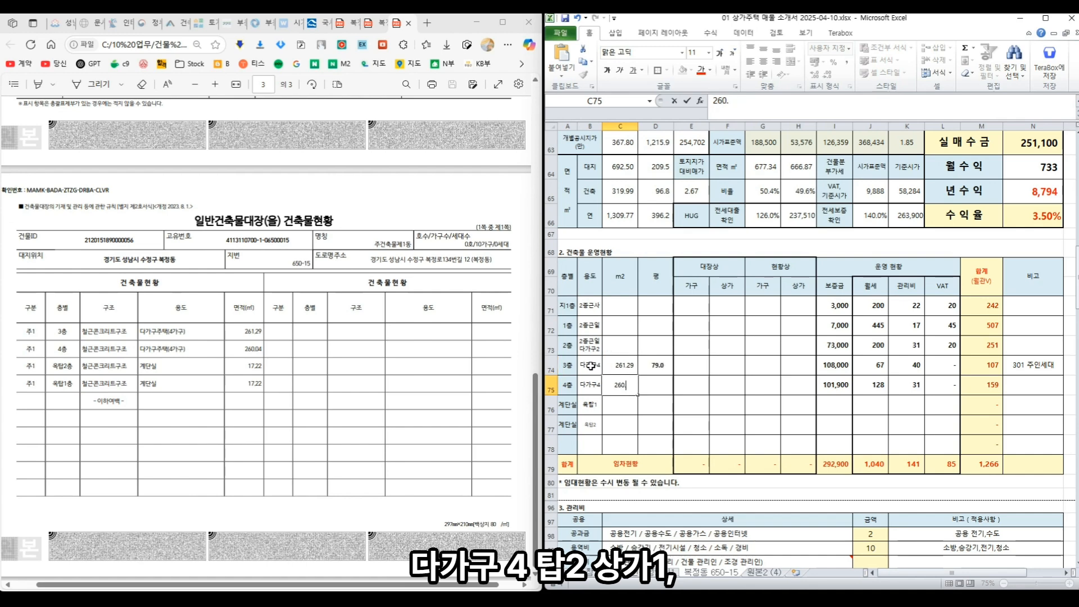
pyautogui.write('04')
pyautogui.press('Return')
pyautogui.write('17.22')
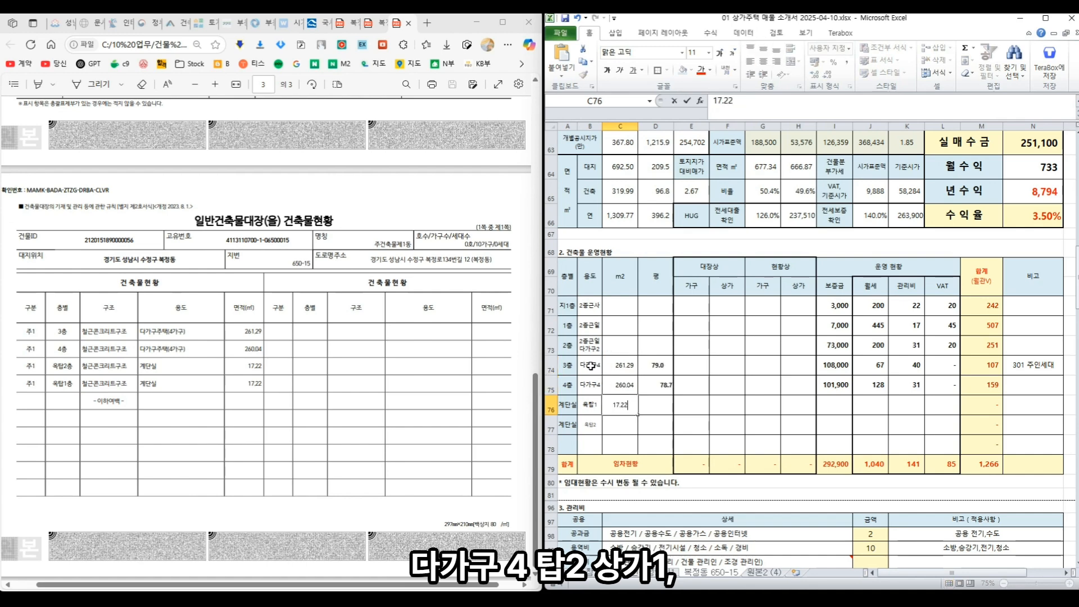
pyautogui.press('Return')
pyautogui.write('17.22')
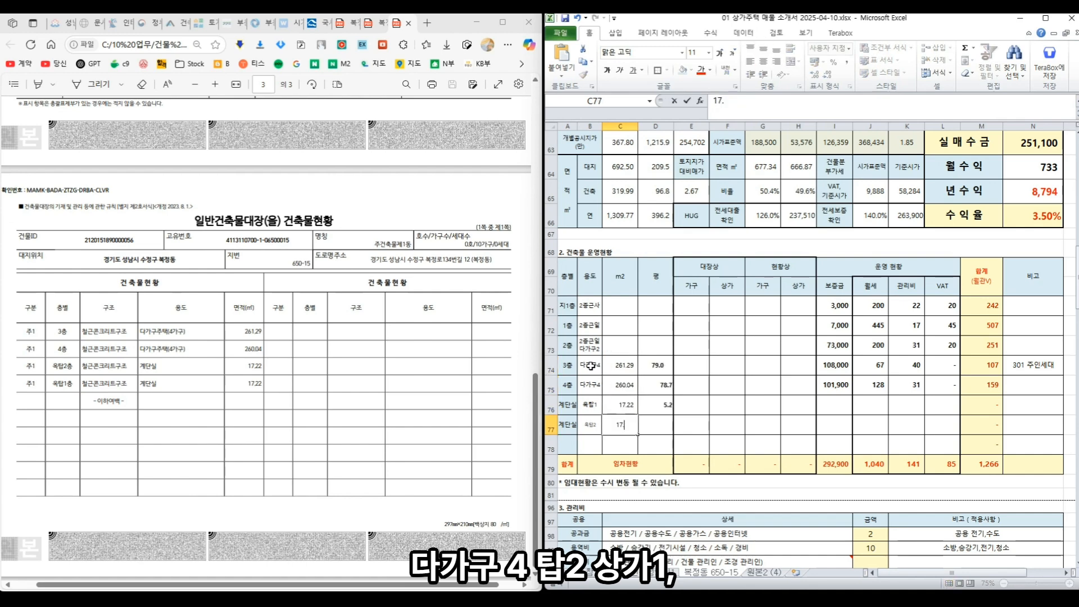
# - Enter the basement, 1st and 2nd floor areas 250.89, 250.89 and 148 ㎡
pyautogui.click(624, 303)
pyautogui.write('250.89')
pyautogui.press('Return')
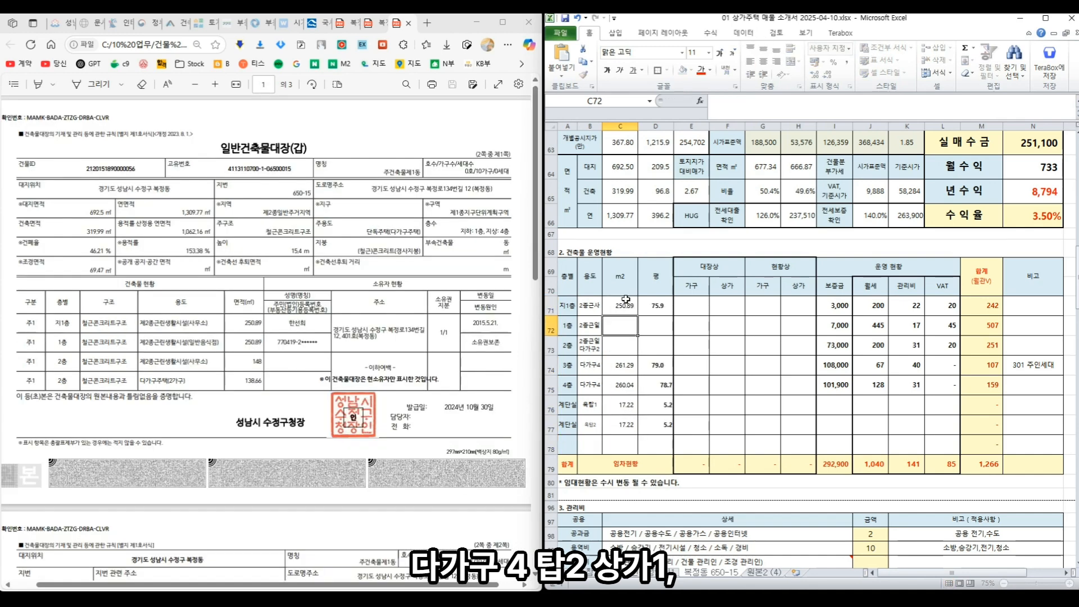
pyautogui.write('250.89')
pyautogui.press('Return')
pyautogui.write('1')
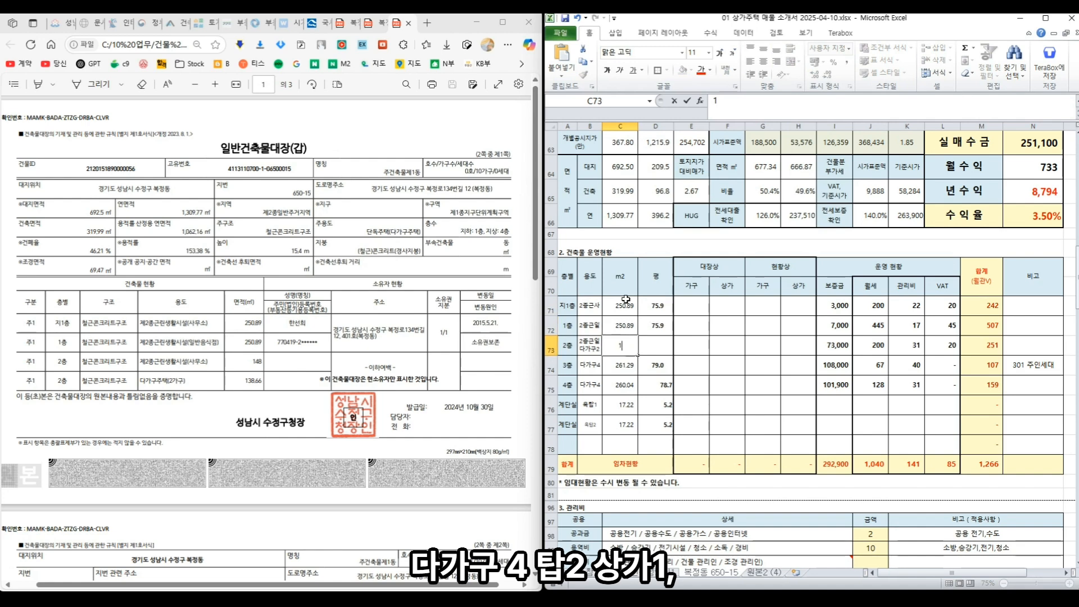
pyautogui.write('48')
pyautogui.press('Return')
pyautogui.write('1')
pyautogui.press('Return')
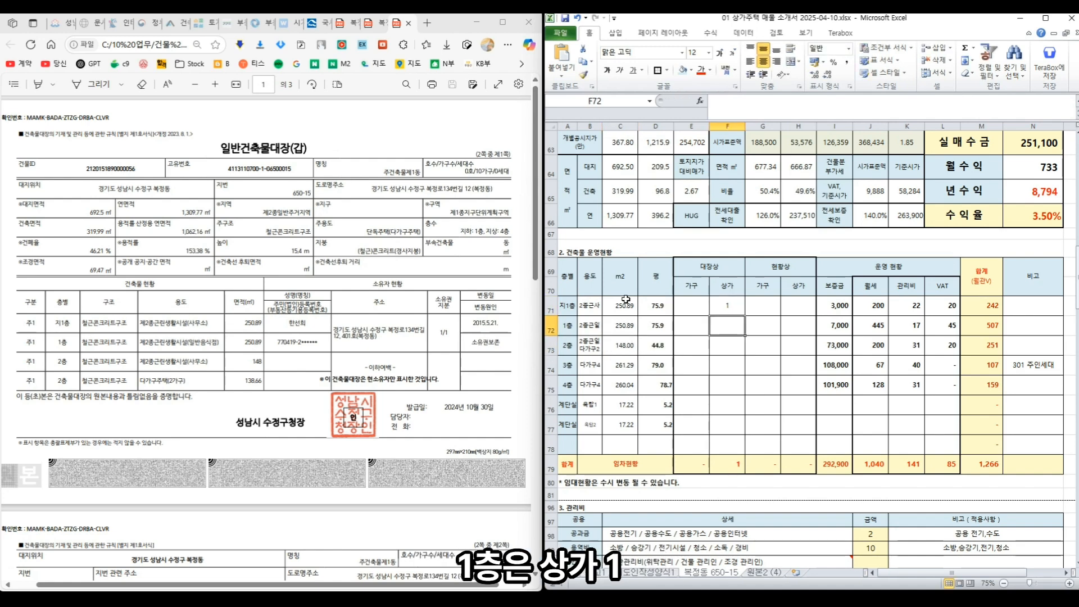
# - Set the 1st-floor registered shop count to 1 and compare registered shop counts across floors
pyautogui.write('1')
pyautogui.press('Return')
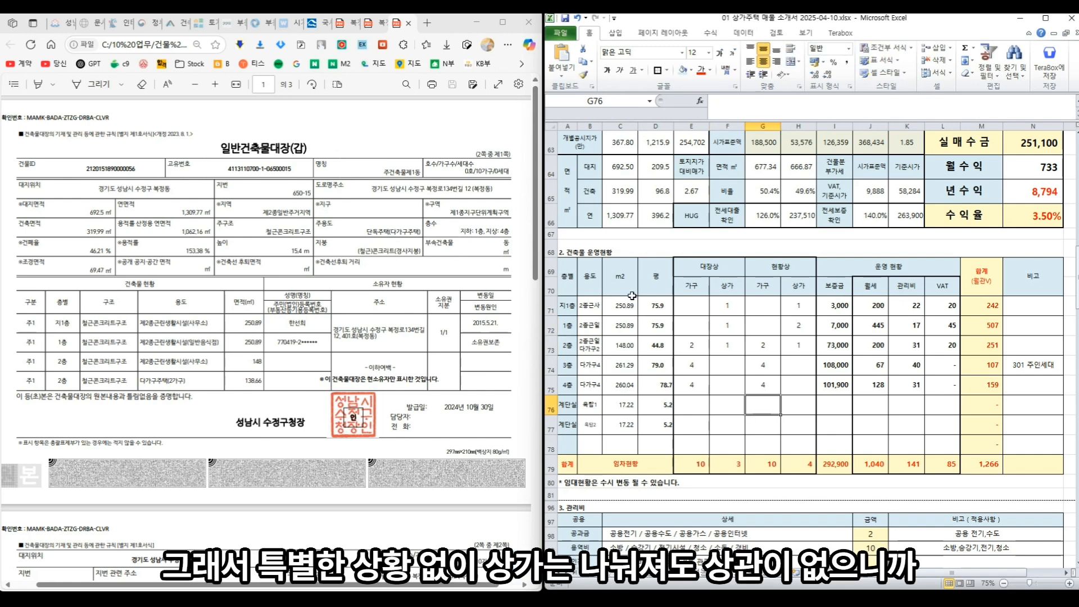
pyautogui.click(729, 340)
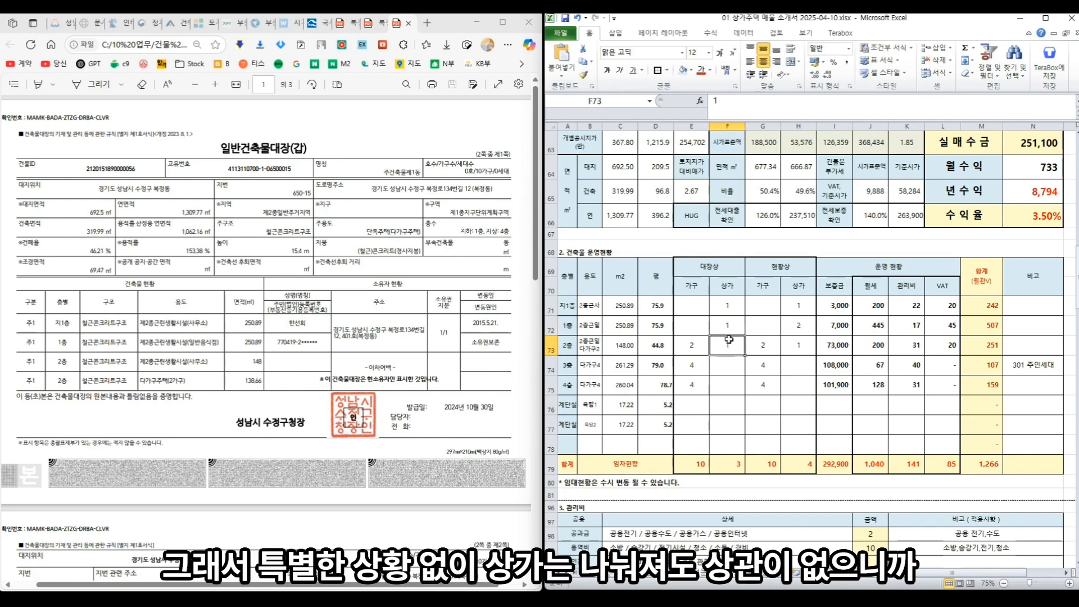
pyautogui.moveTo(727, 305); pyautogui.dragTo(731, 344)
# - Check the actual household and shop counts, the shop total formula and the 4th-floor deposit source
pyautogui.click(788, 326)
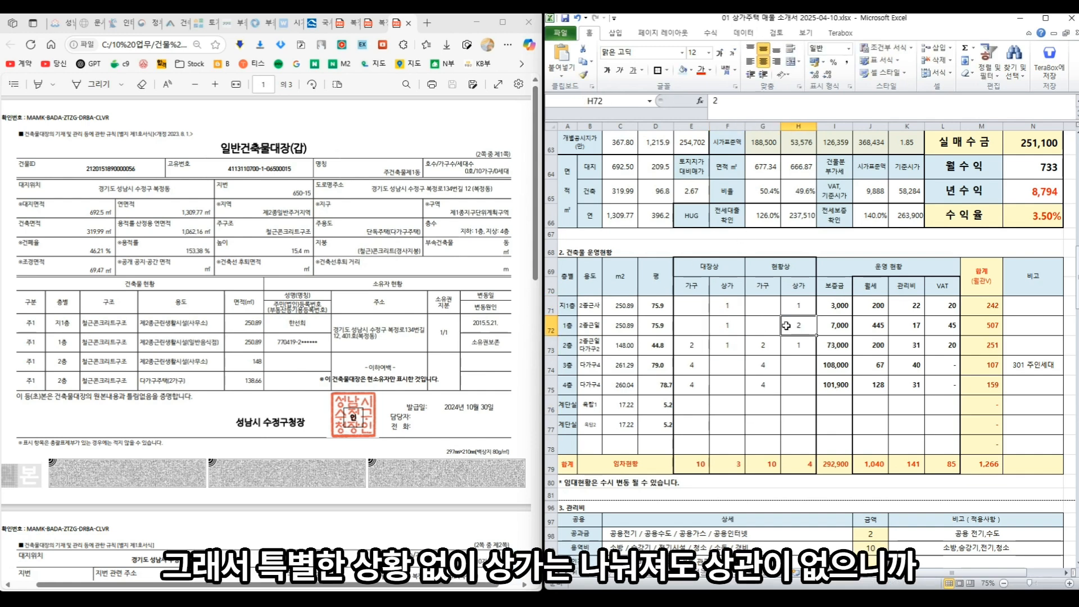
pyautogui.click(761, 349)
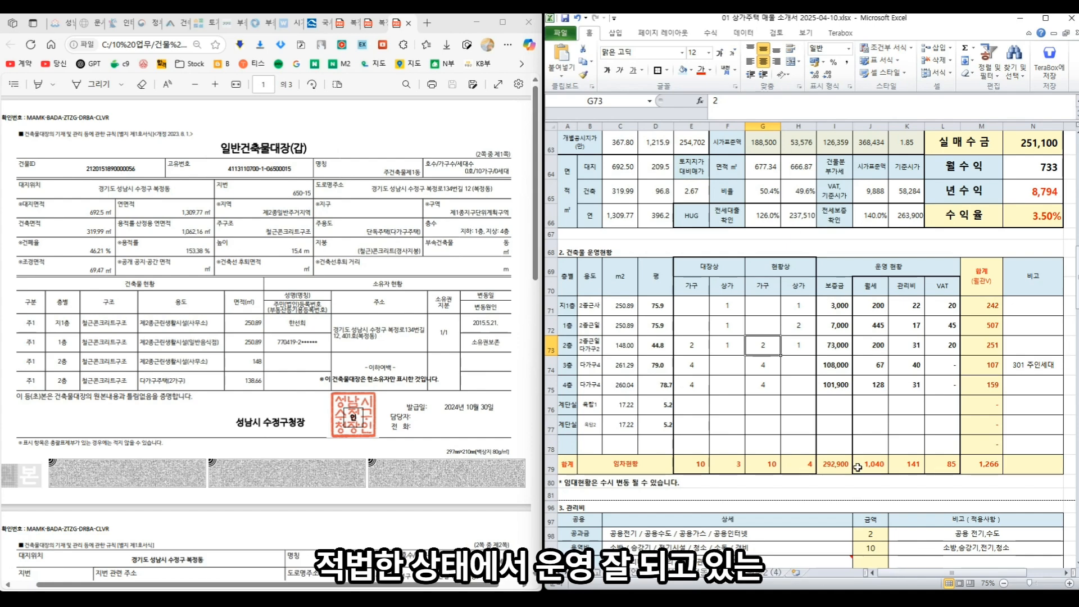
pyautogui.click(804, 470)
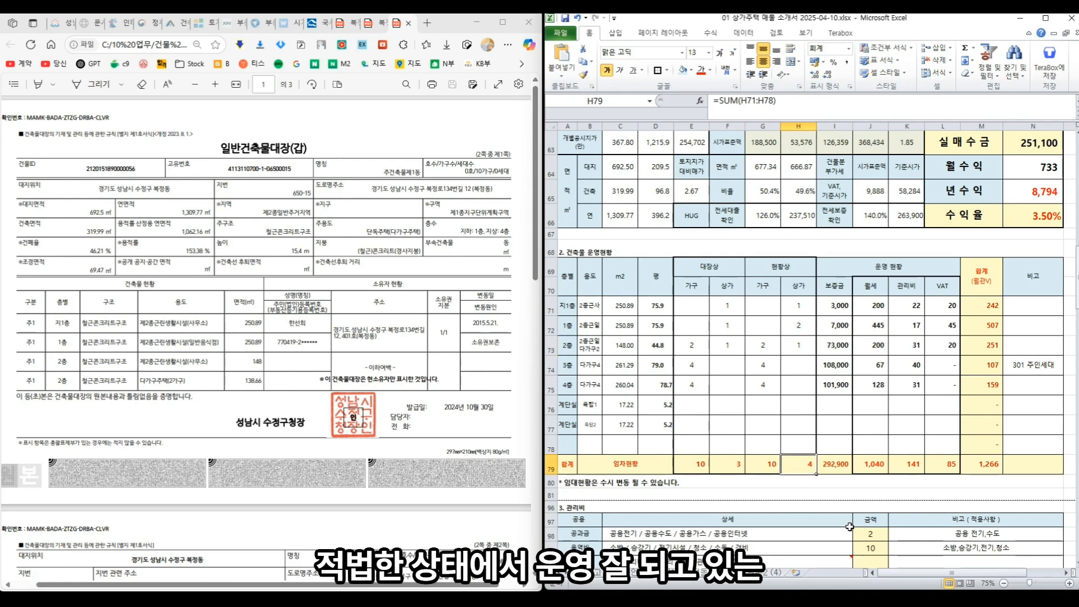
pyautogui.click(869, 391)
pyautogui.scroll(5, 869, 395)
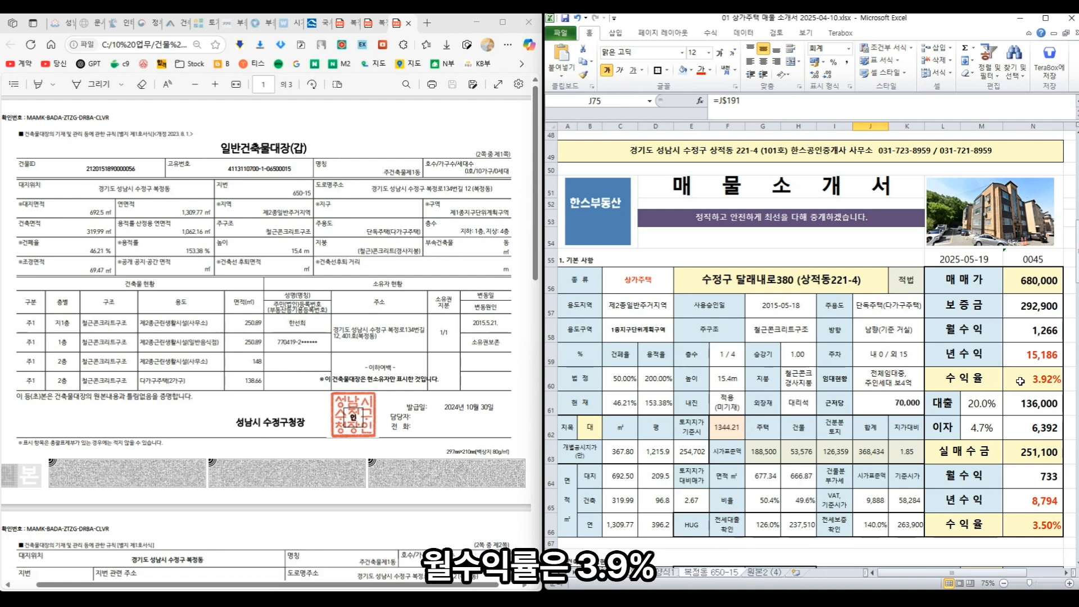
pyautogui.click(1010, 408)
pyautogui.click(988, 404)
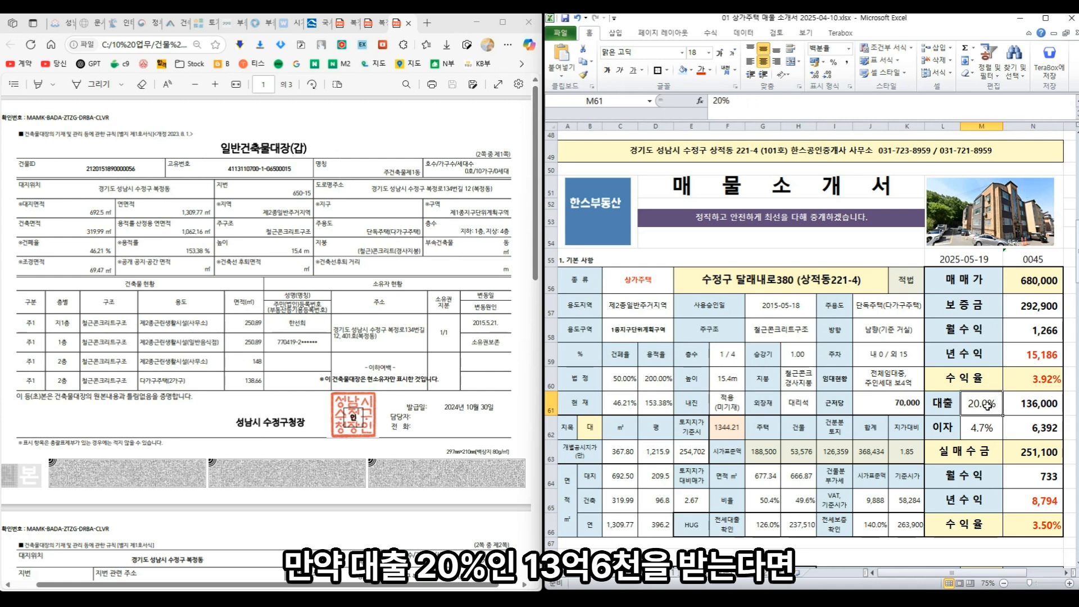
pyautogui.click(1026, 404)
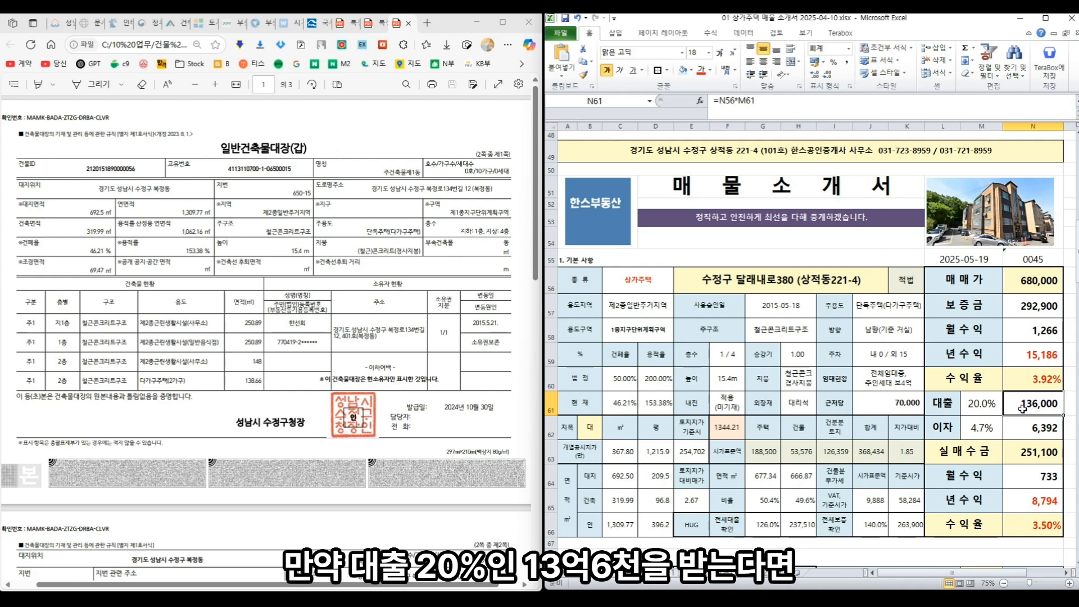
pyautogui.click(1018, 434)
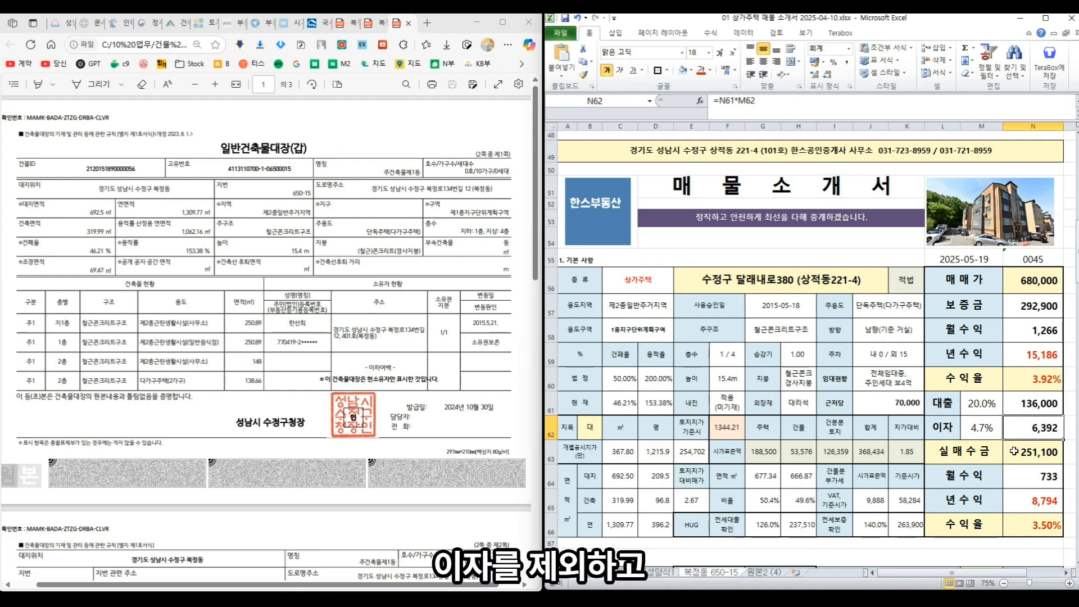
pyautogui.click(1013, 452)
pyautogui.scroll(-1, 1000, 406)
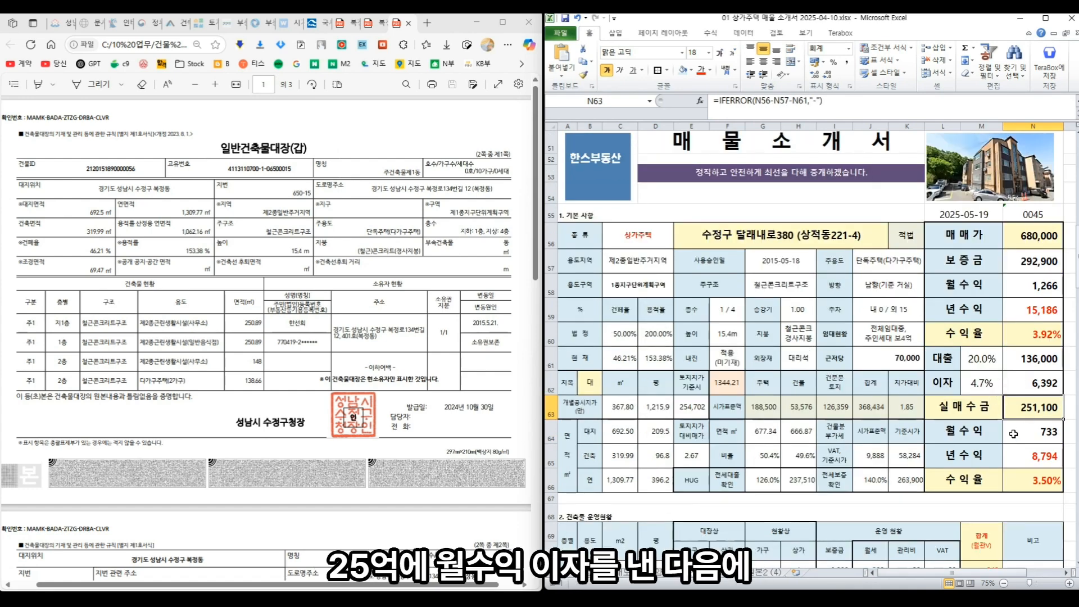
pyautogui.click(1033, 433)
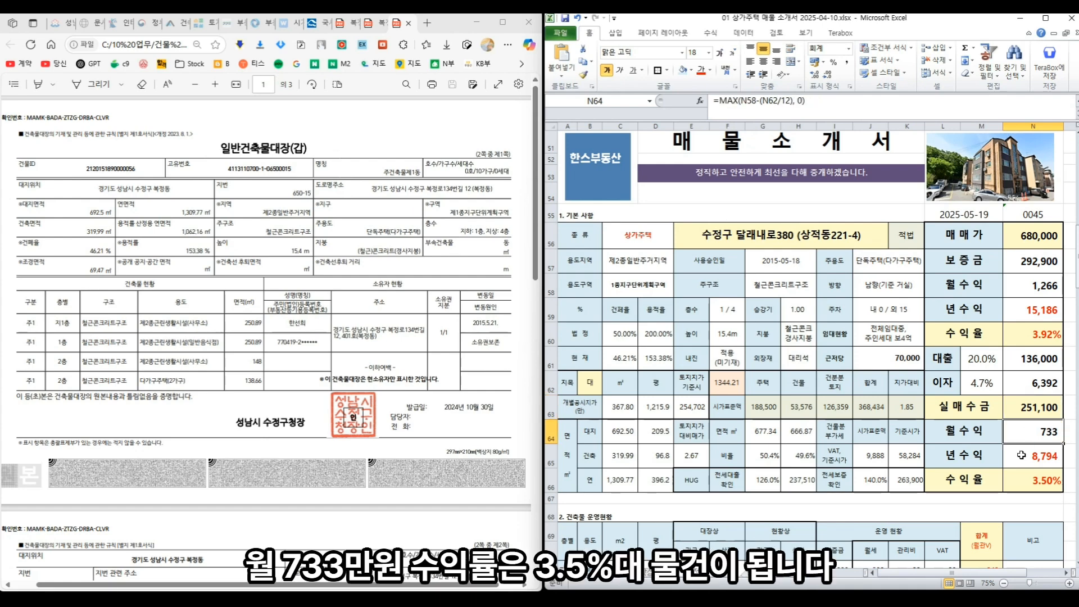
pyautogui.scroll(-1, 1021, 455)
pyautogui.press('Down')
pyautogui.press('Down')
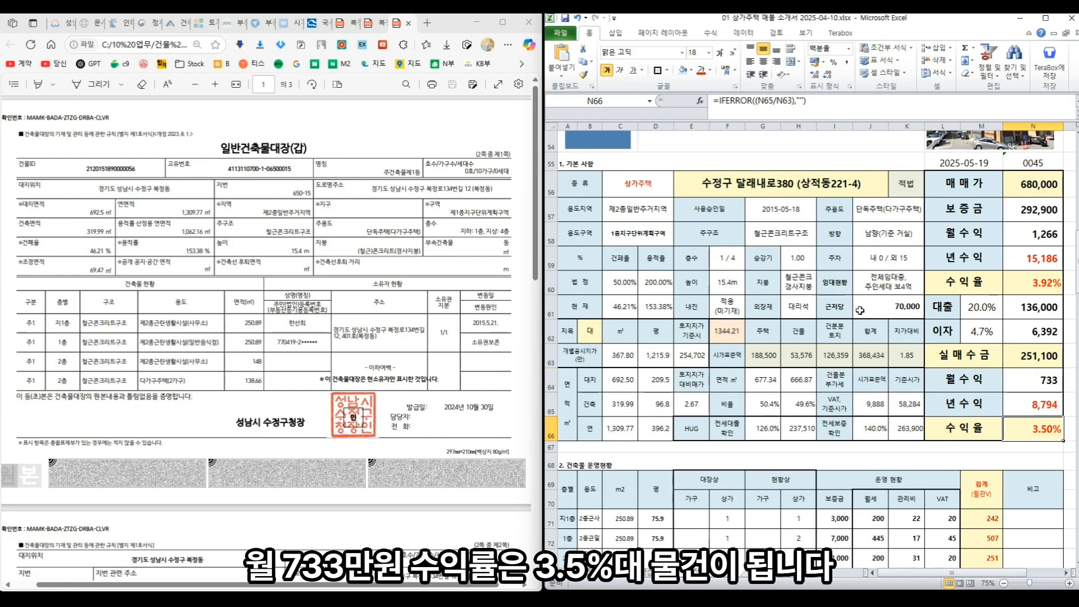
pyautogui.scroll(-4, 821, 384)
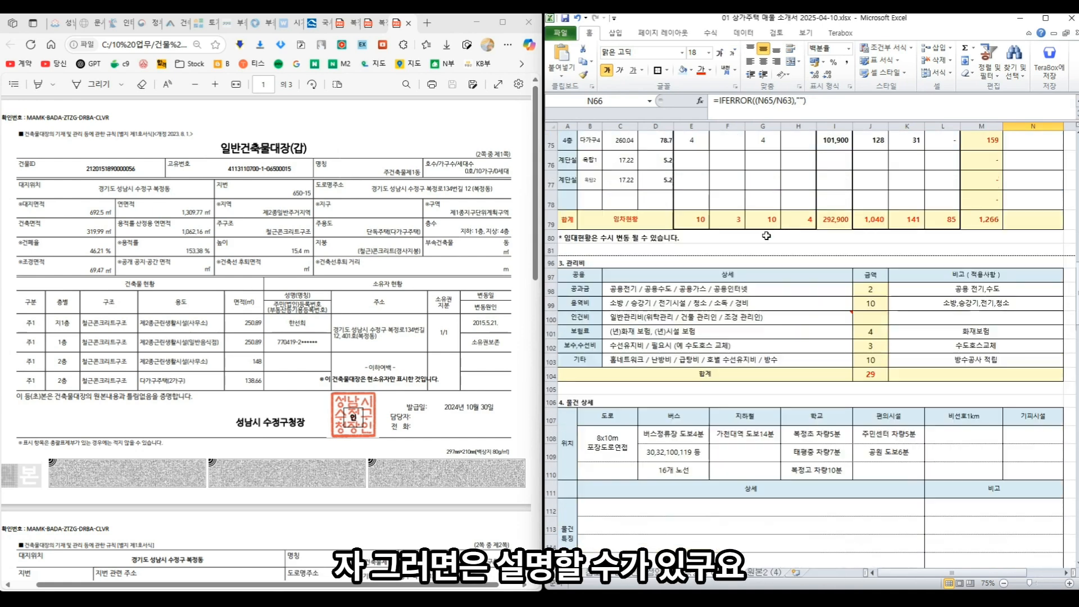
pyautogui.scroll(-4, 767, 242)
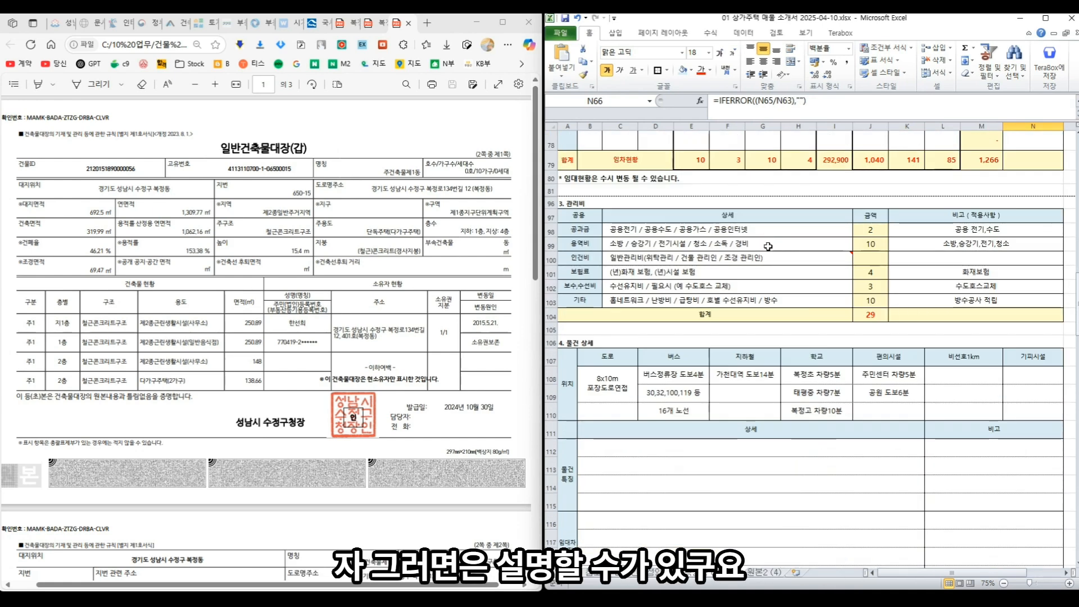
pyautogui.click(639, 221)
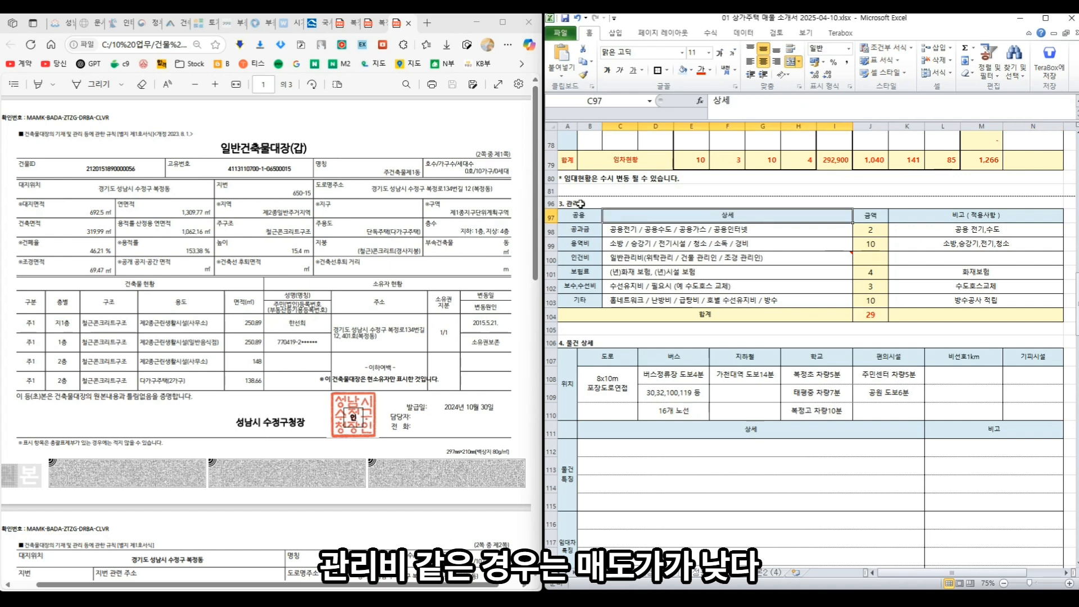
pyautogui.moveTo(581, 204); pyautogui.dragTo(583, 314)
pyautogui.click(607, 329)
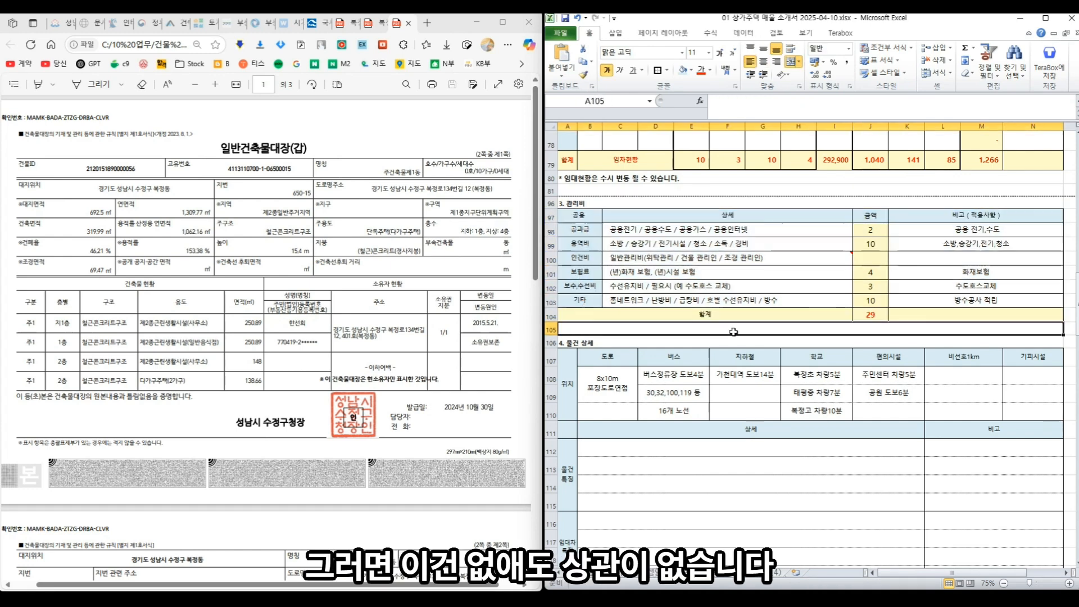
pyautogui.click(735, 245)
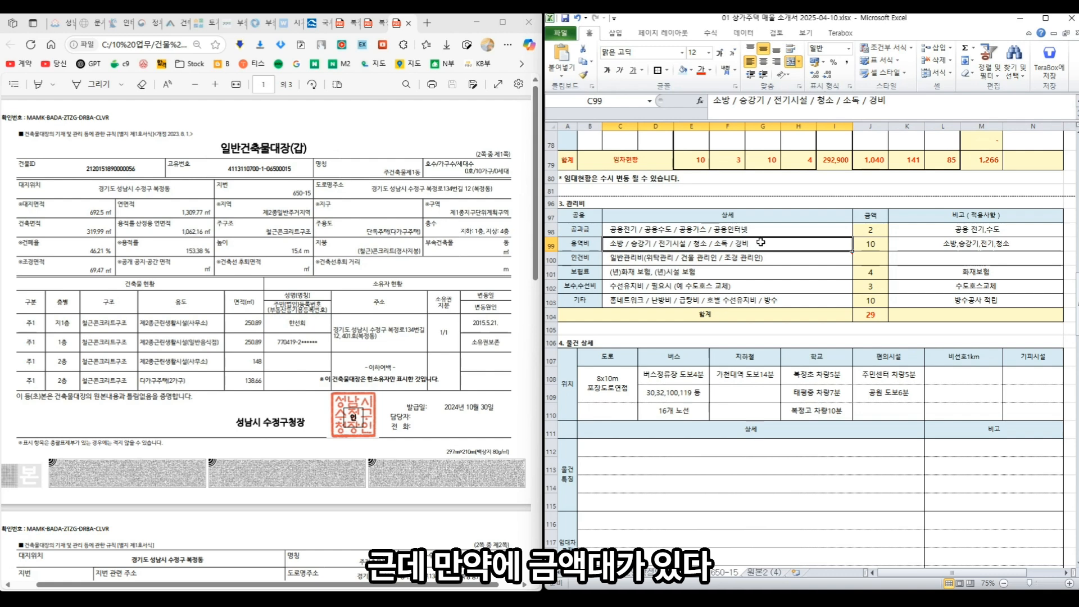
pyautogui.click(870, 231)
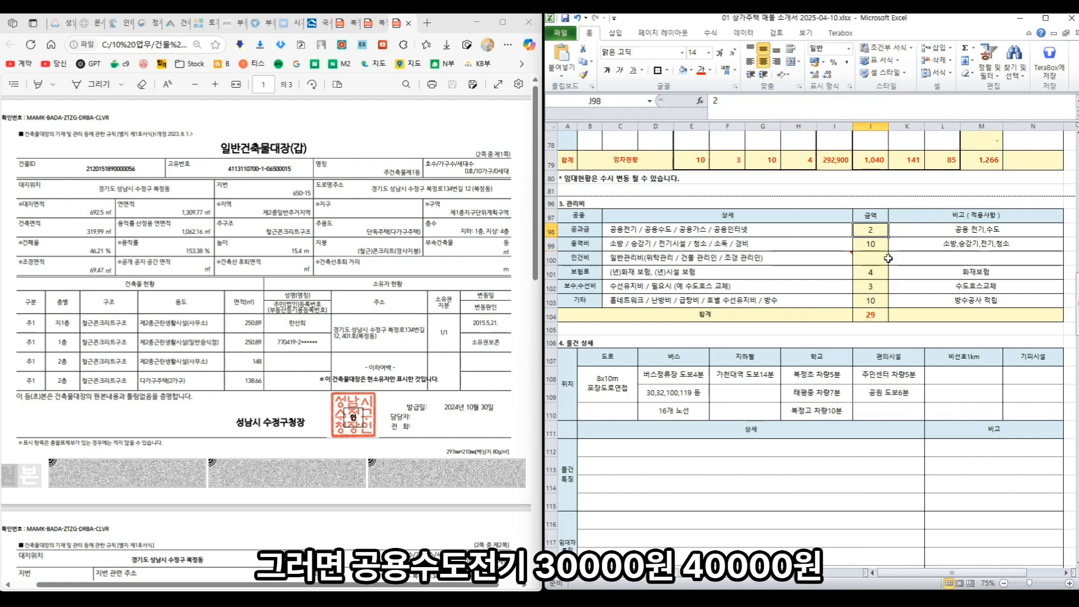
pyautogui.press('Down')
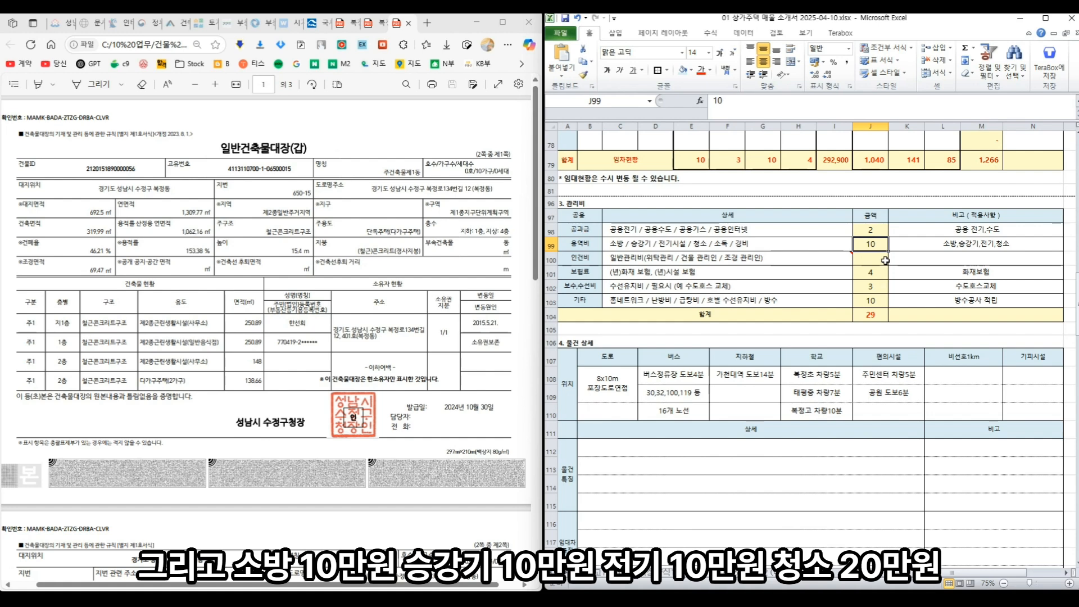
pyautogui.click(877, 260)
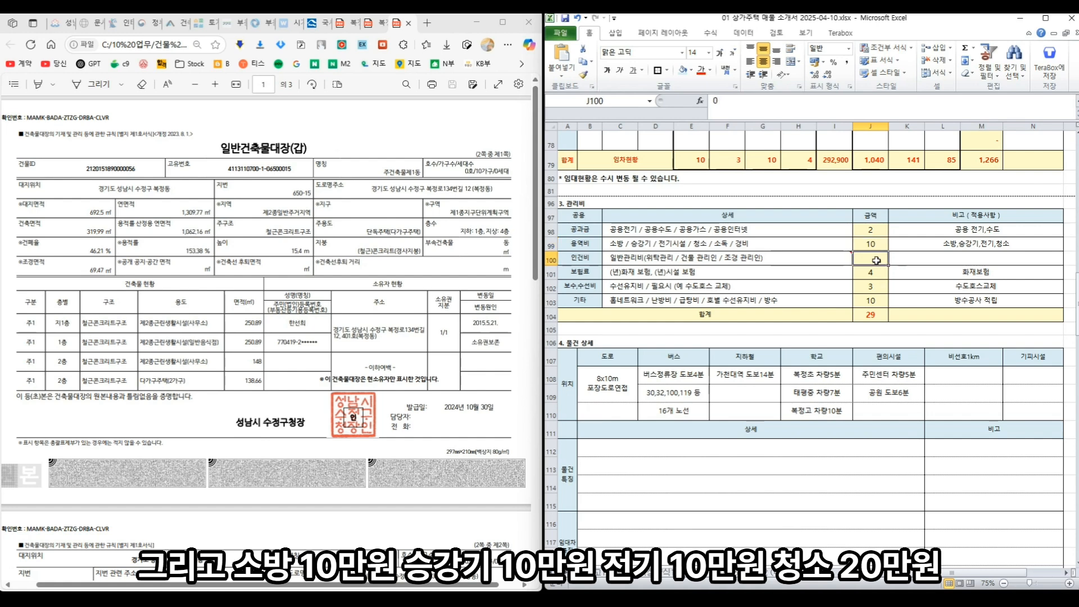
pyautogui.click(808, 260)
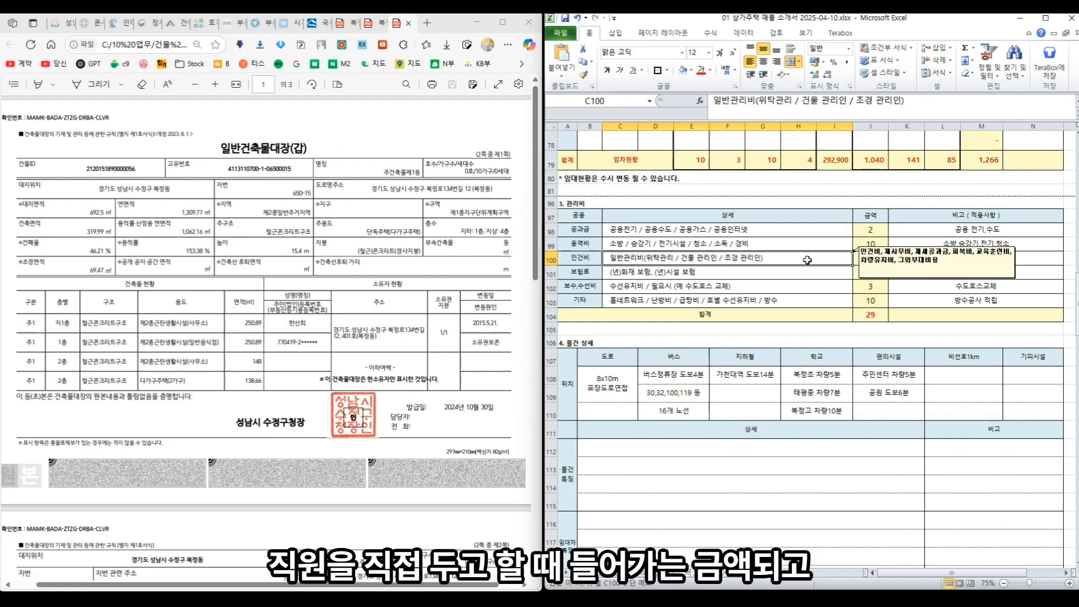
pyautogui.click(793, 276)
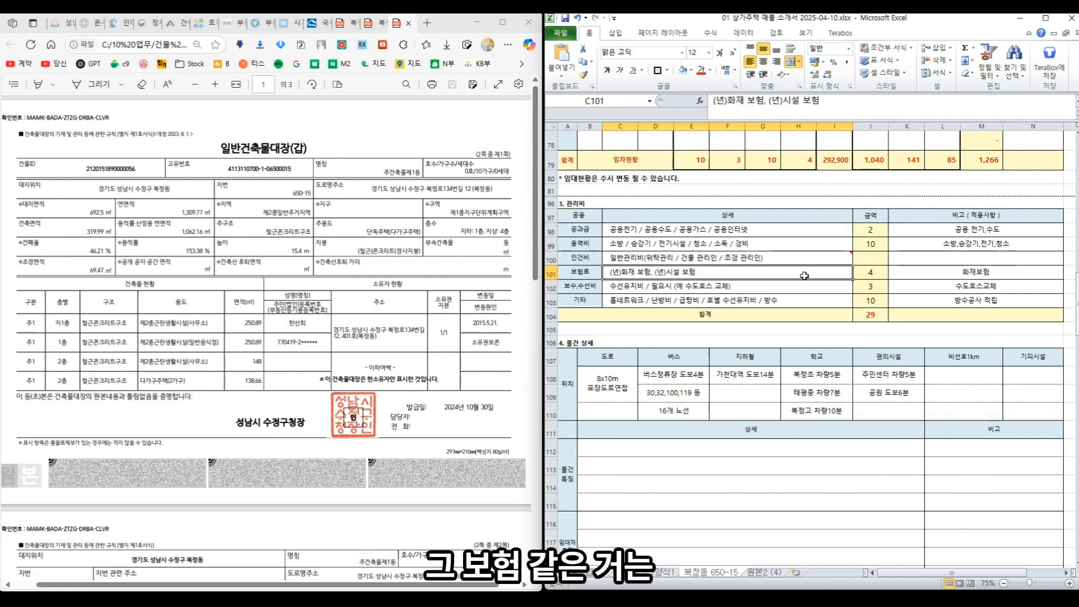
pyautogui.click(863, 276)
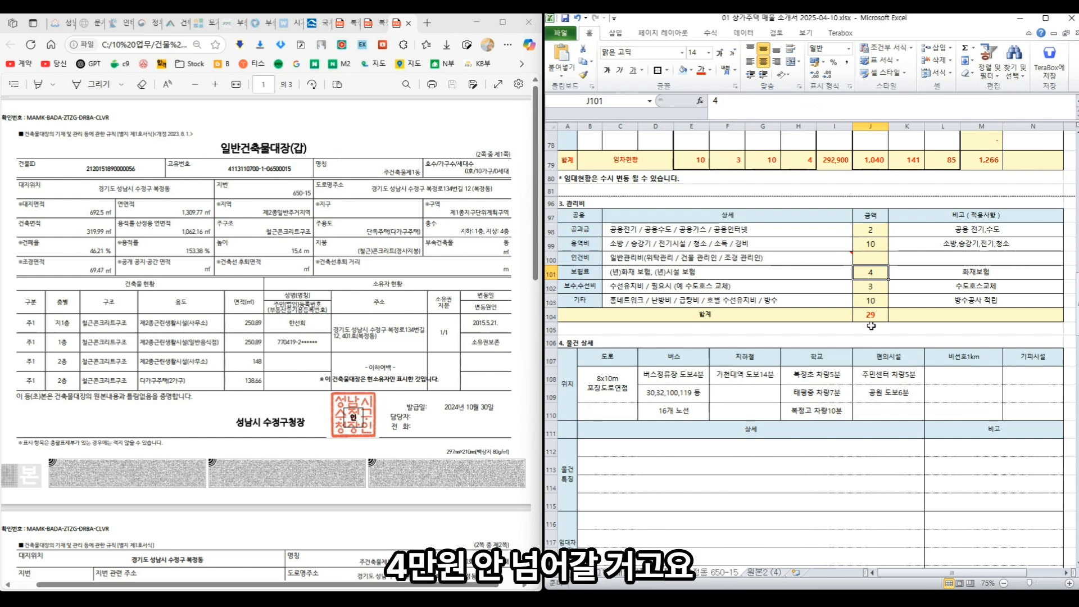
pyautogui.click(870, 286)
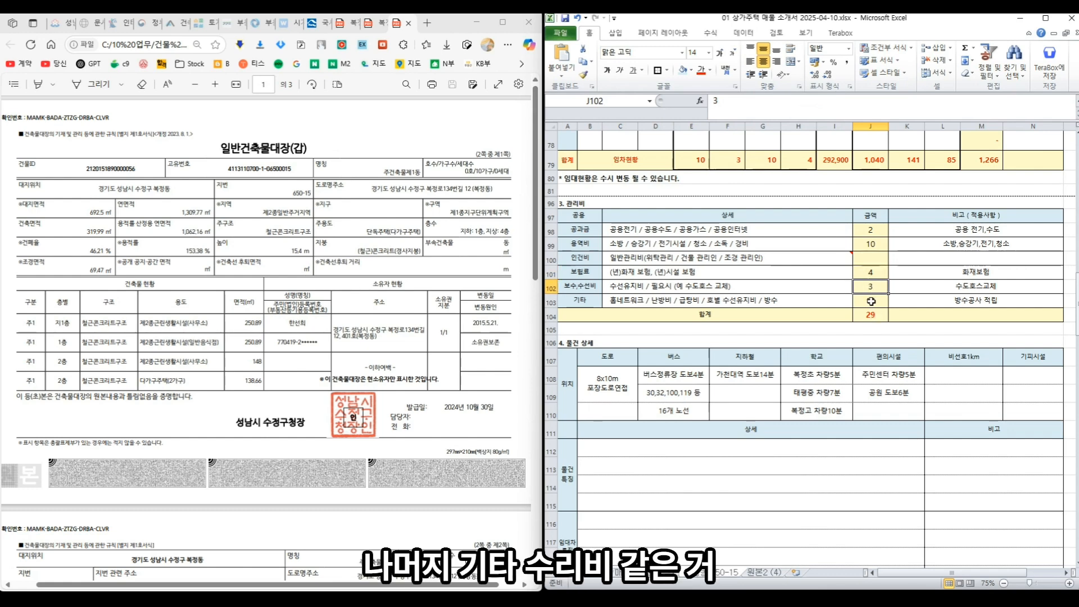
pyautogui.click(870, 301)
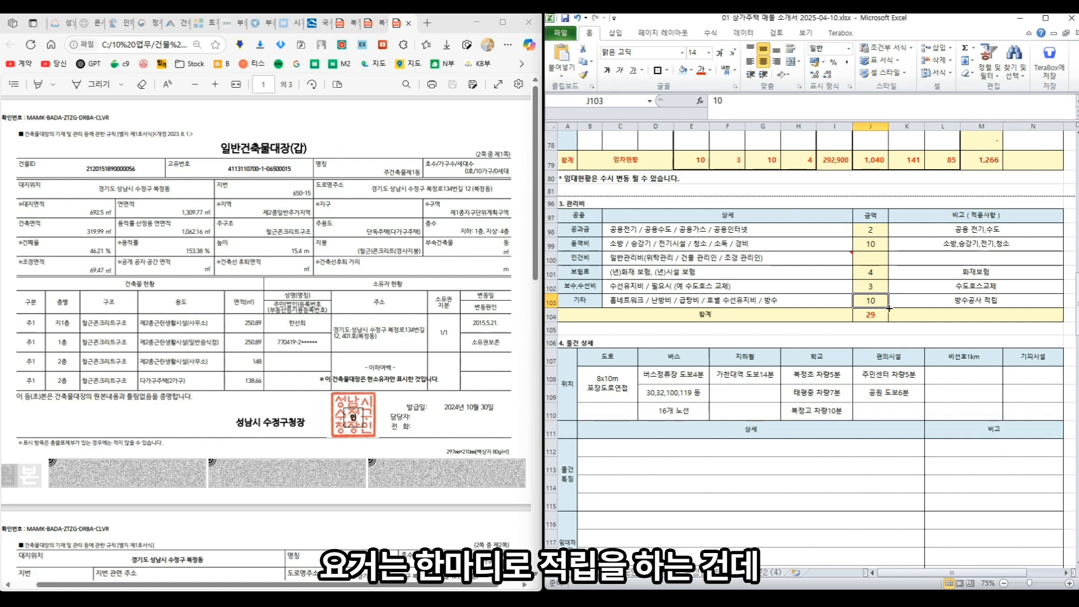
pyautogui.click(912, 302)
pyautogui.click(856, 304)
pyautogui.click(771, 303)
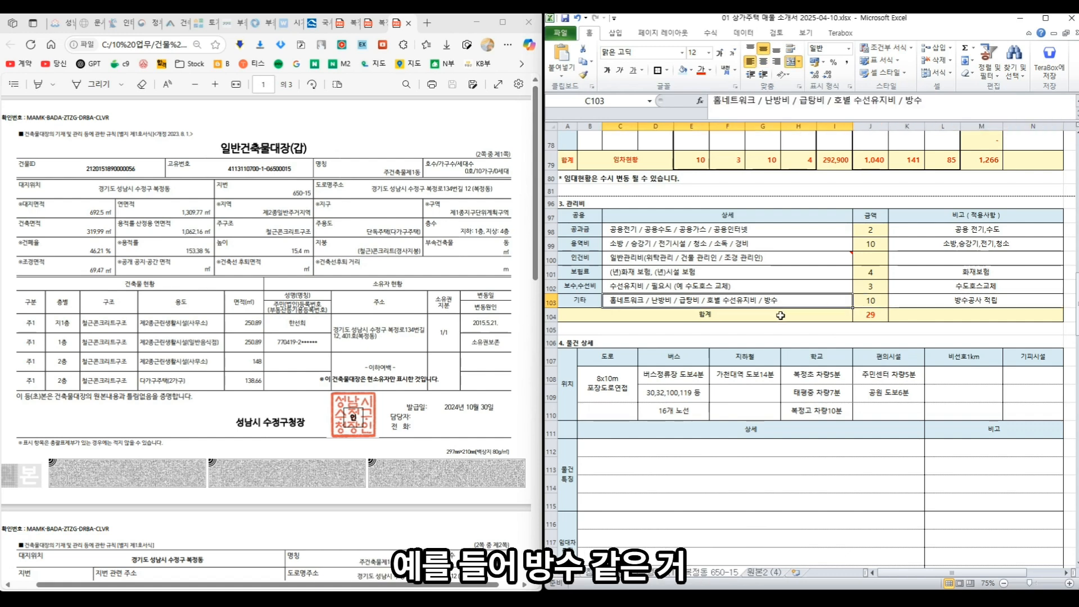
pyautogui.click(978, 300)
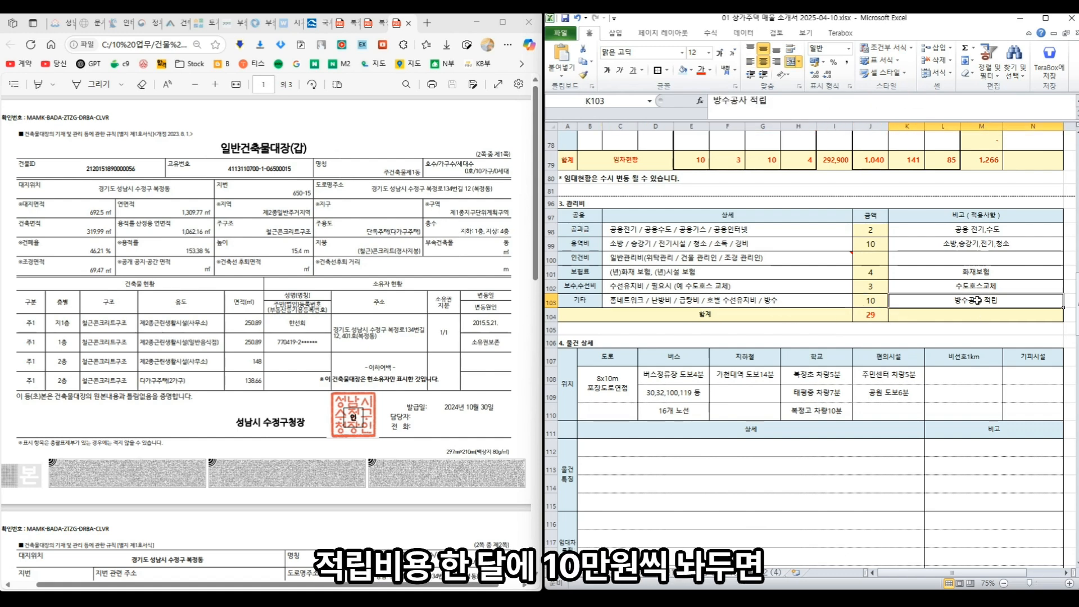
pyautogui.click(876, 301)
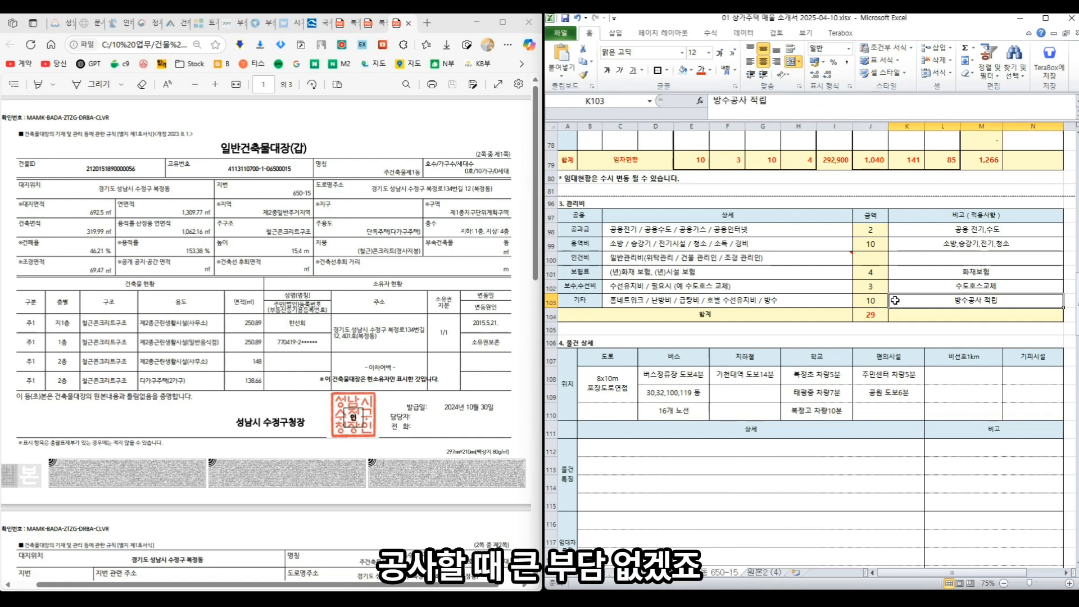
pyautogui.click(874, 314)
pyautogui.press('Up')
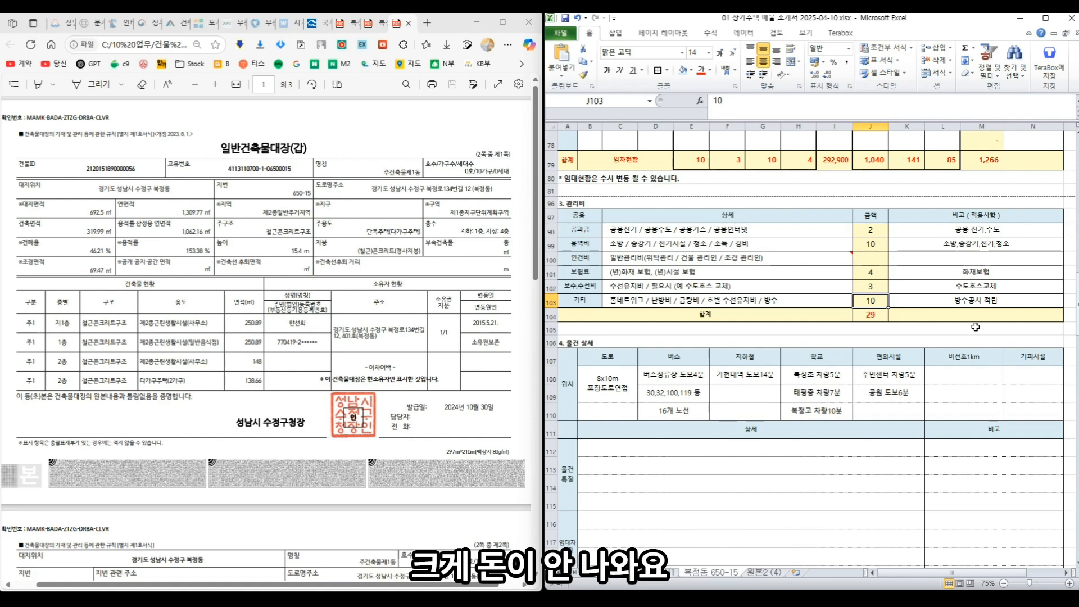
# - Change the 용역비 amount to 20 and clear the 기타 amount
pyautogui.press('Up')
pyautogui.press('Up')
pyautogui.press('Up')
pyautogui.press('Up')
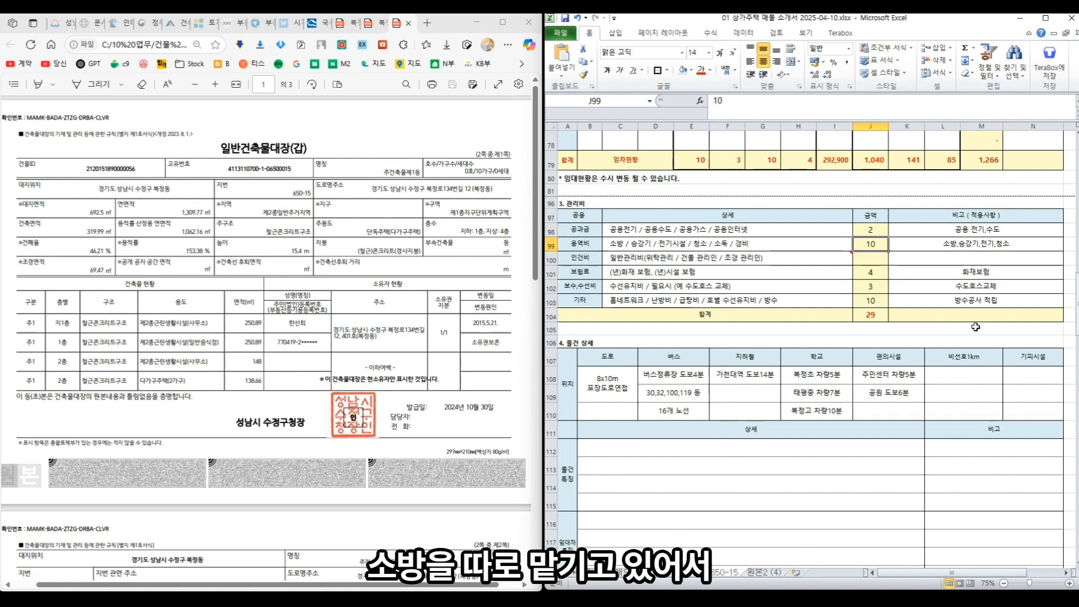
pyautogui.write('20')
pyautogui.press('Return')
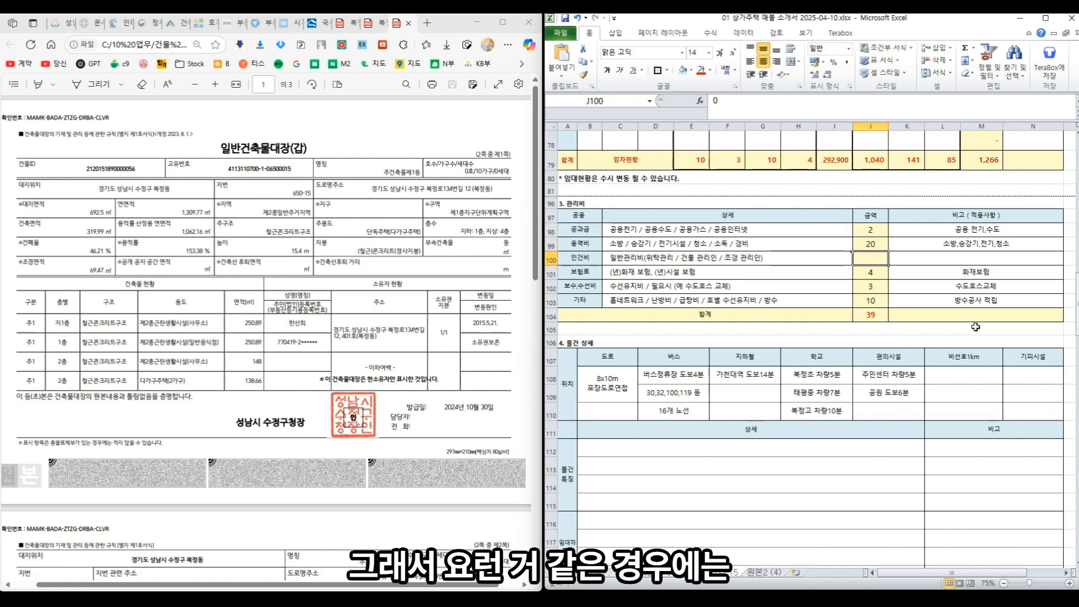
pyautogui.press('Down')
pyautogui.press('Down')
pyautogui.press('Down')
pyautogui.press('Delete')
pyautogui.press('Down')
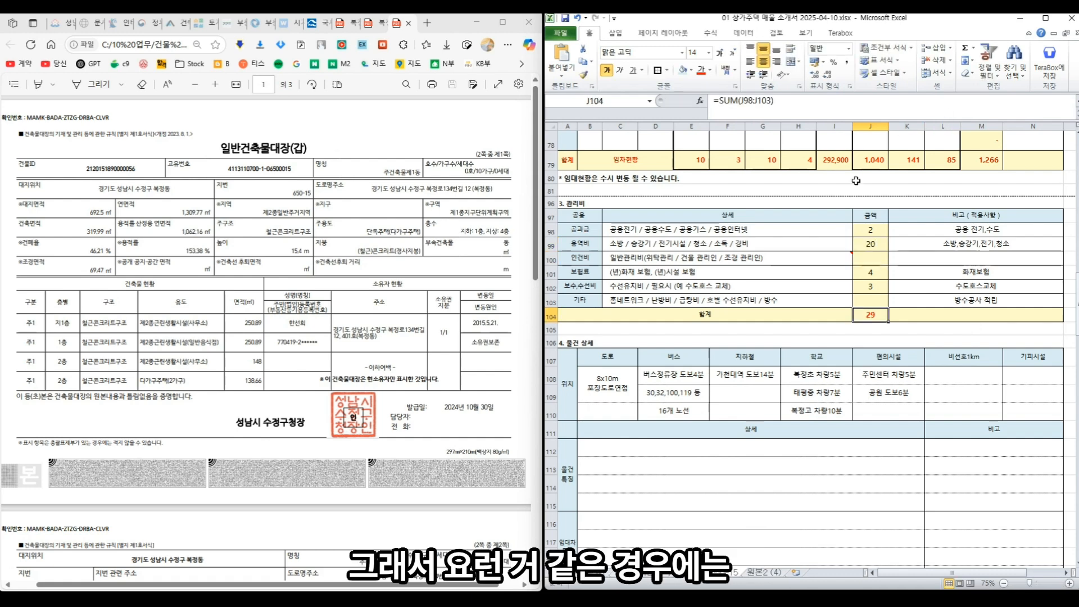
# - Move down to the 물건 상세 section and select the road description cell B108
pyautogui.click(841, 344)
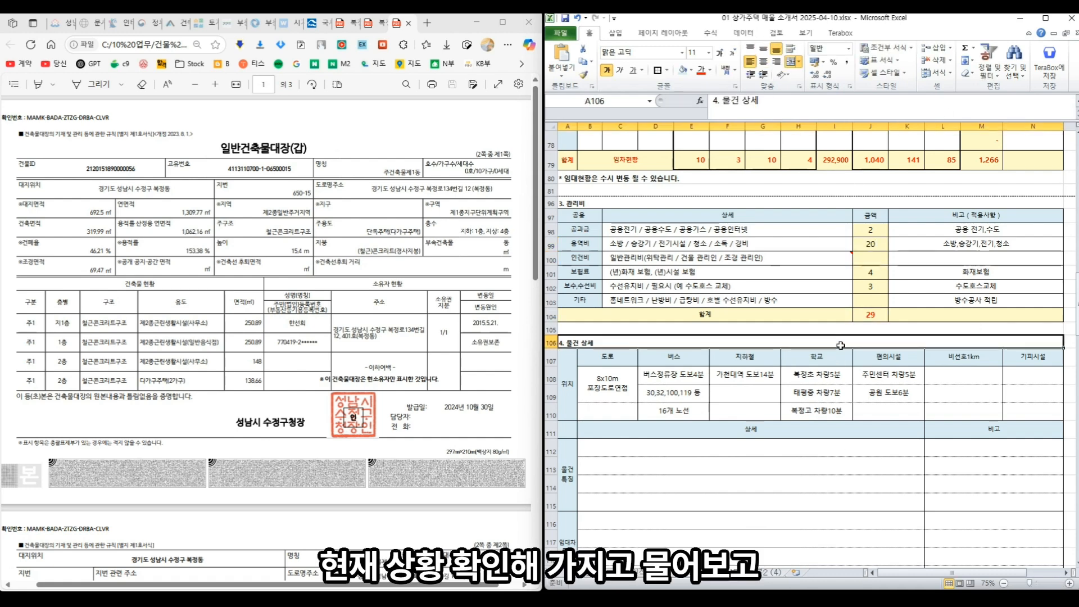
pyautogui.scroll(-2, 803, 404)
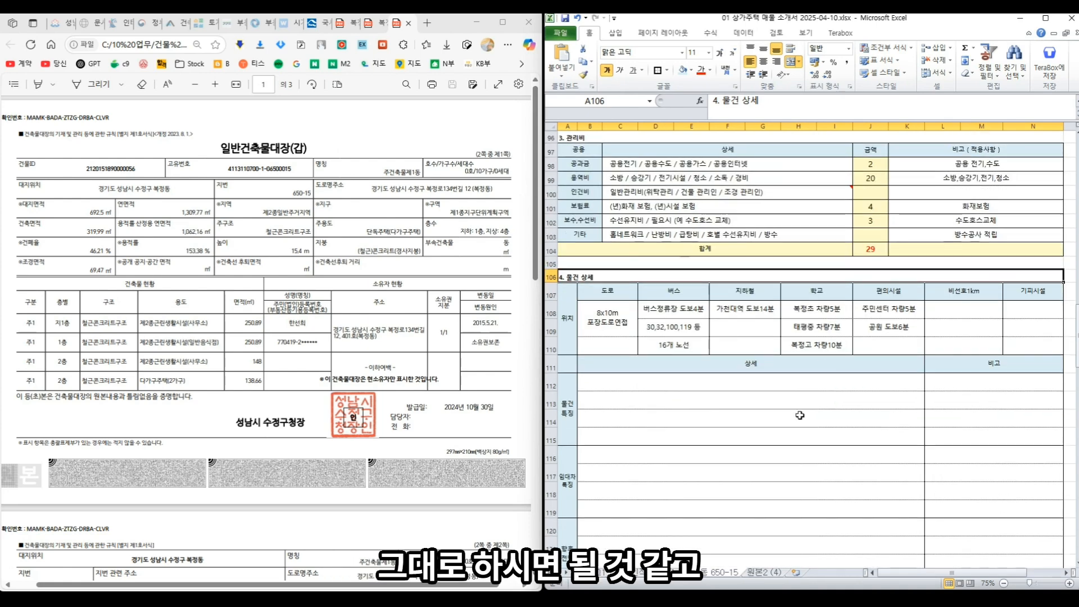
pyautogui.scroll(-1, 800, 415)
pyautogui.click(603, 272)
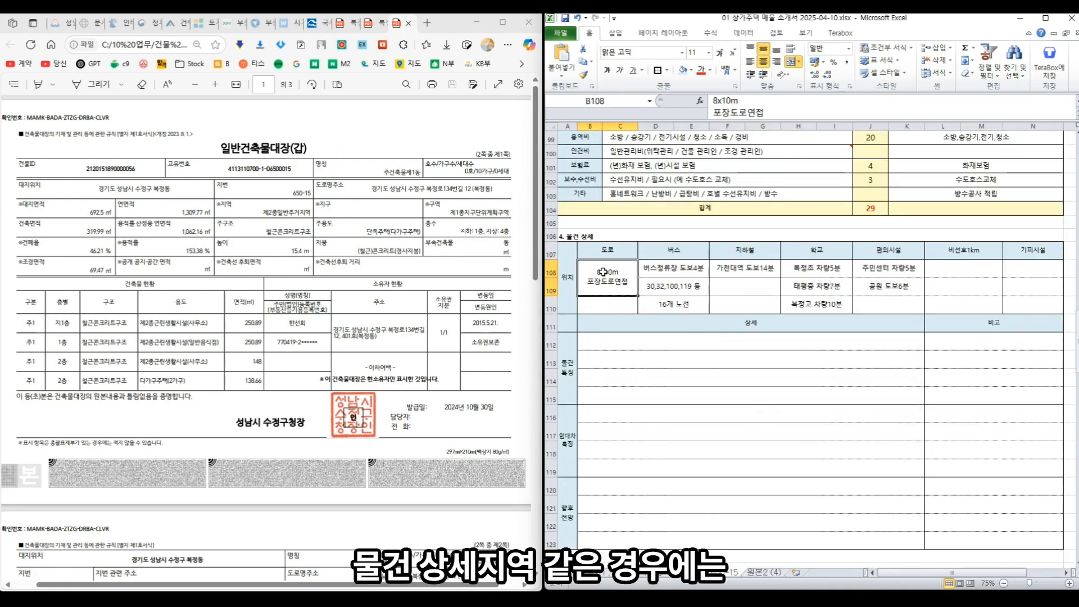
pyautogui.click(56, 23)
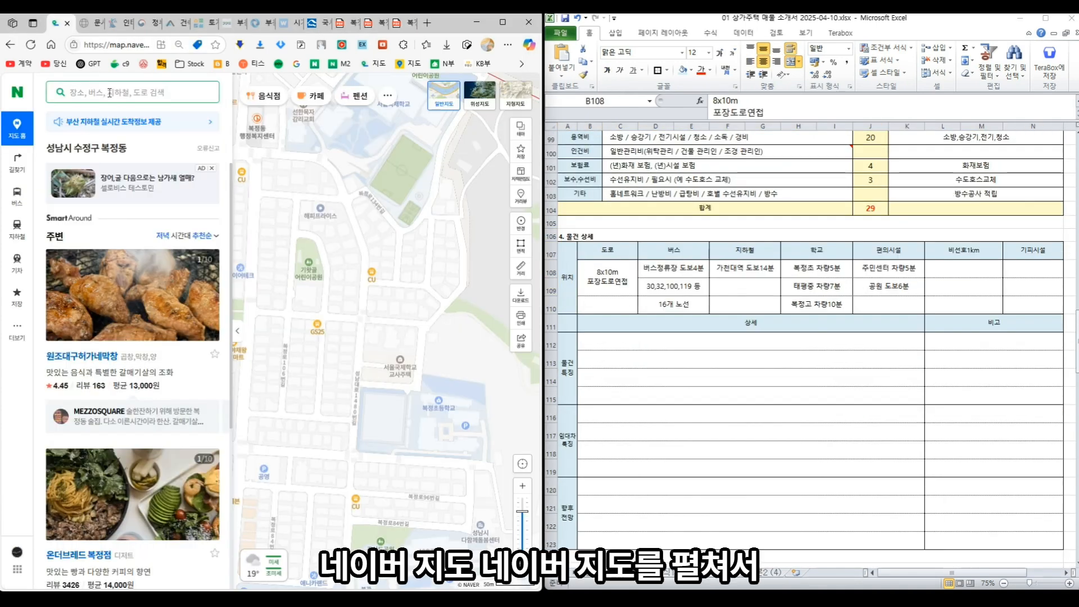
pyautogui.click(110, 93)
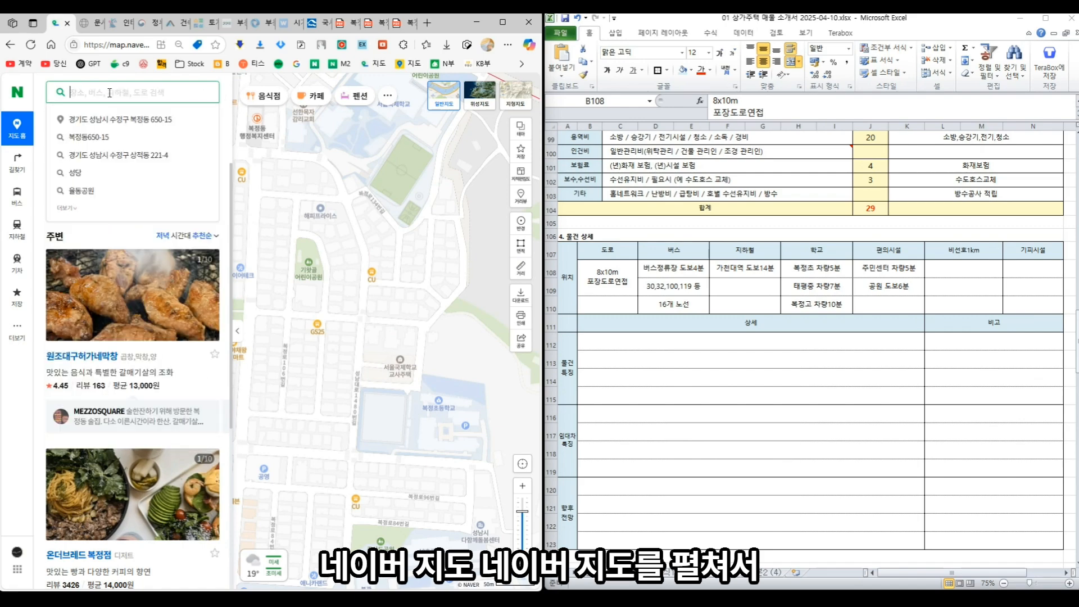
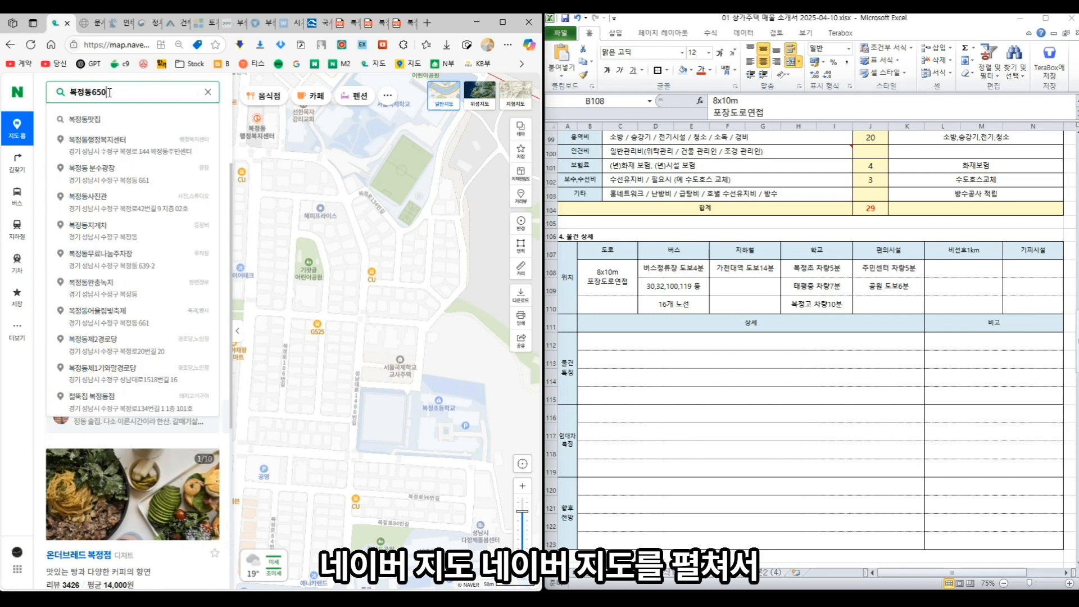
pyautogui.press('Return')
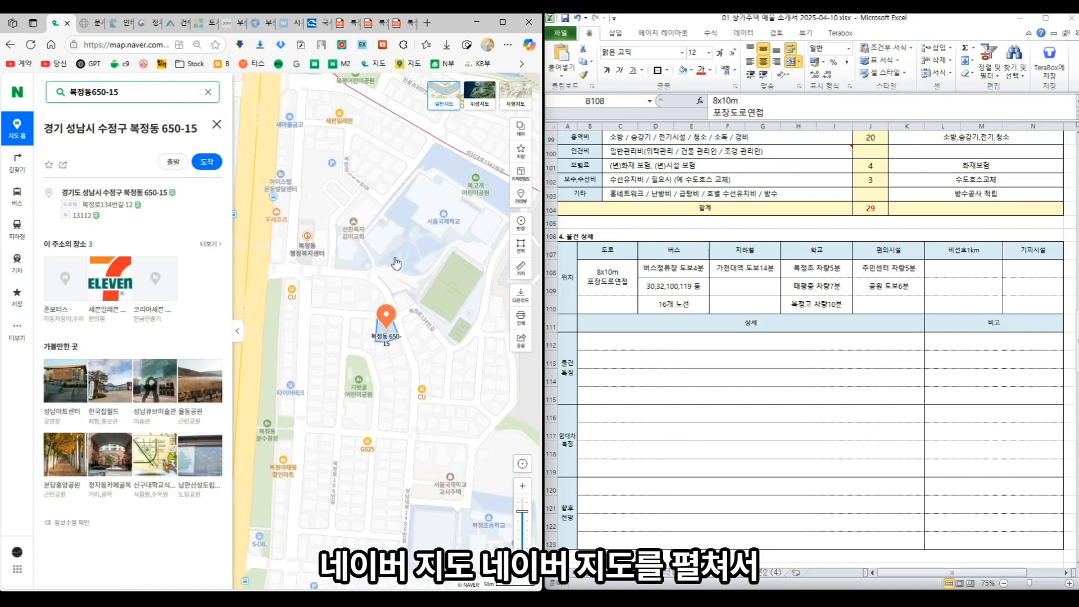
pyautogui.click(174, 163)
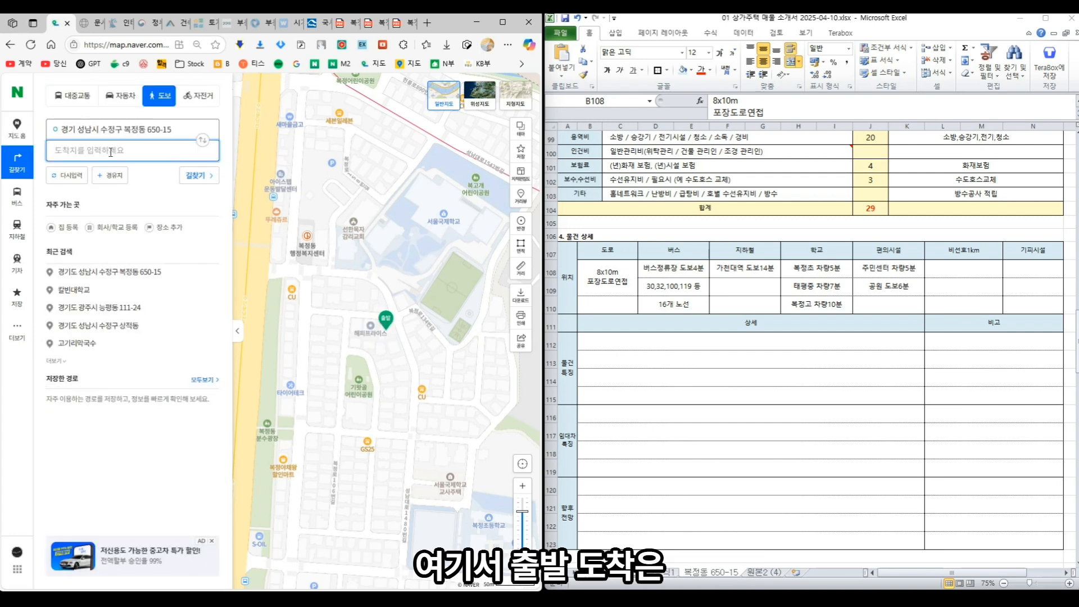
pyautogui.write('정류장')
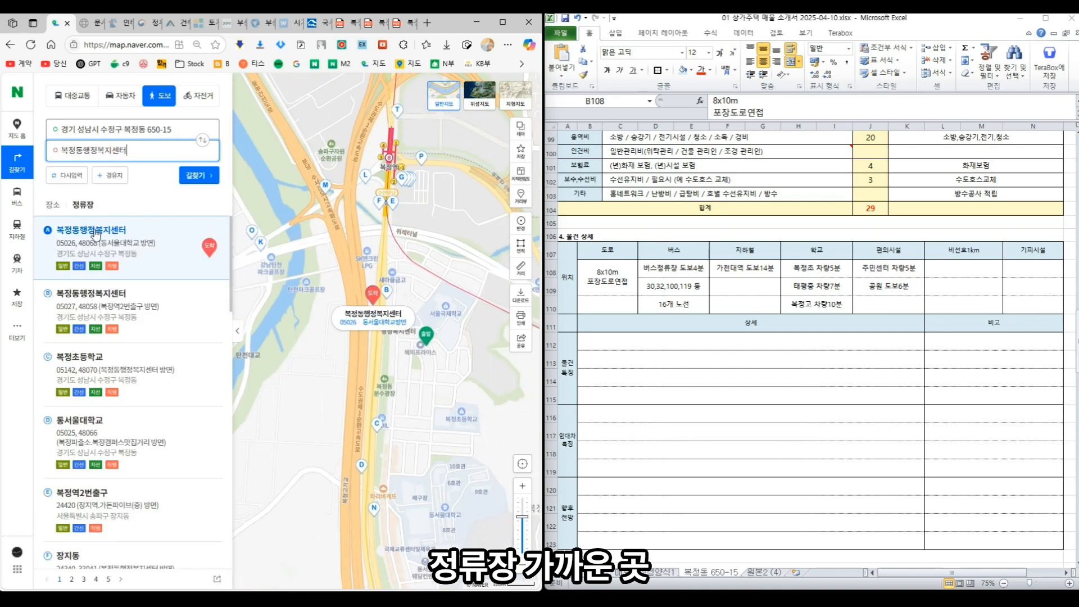
pyautogui.click(96, 235)
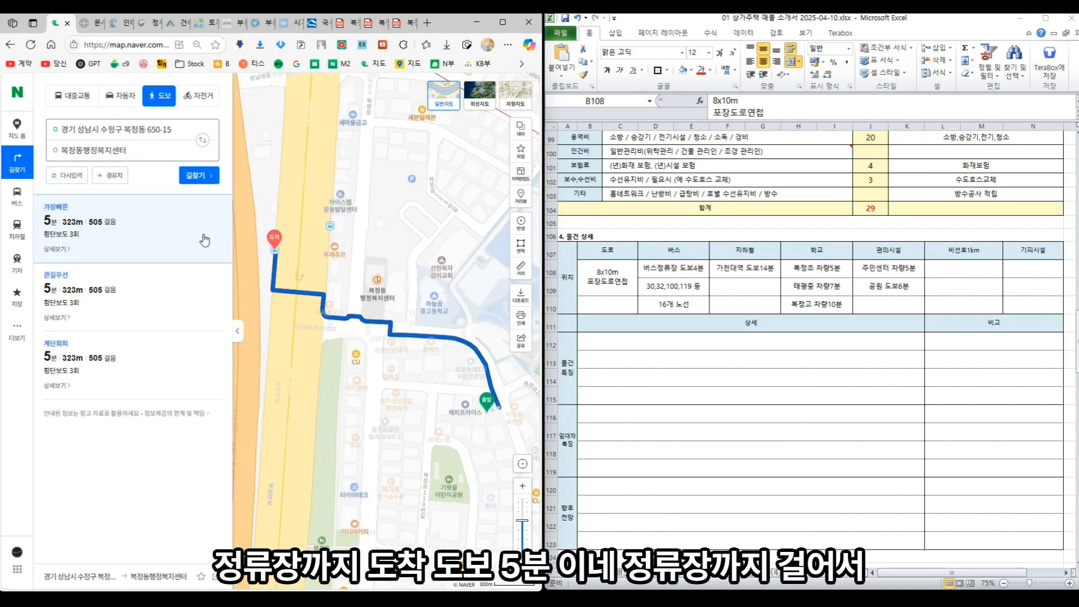
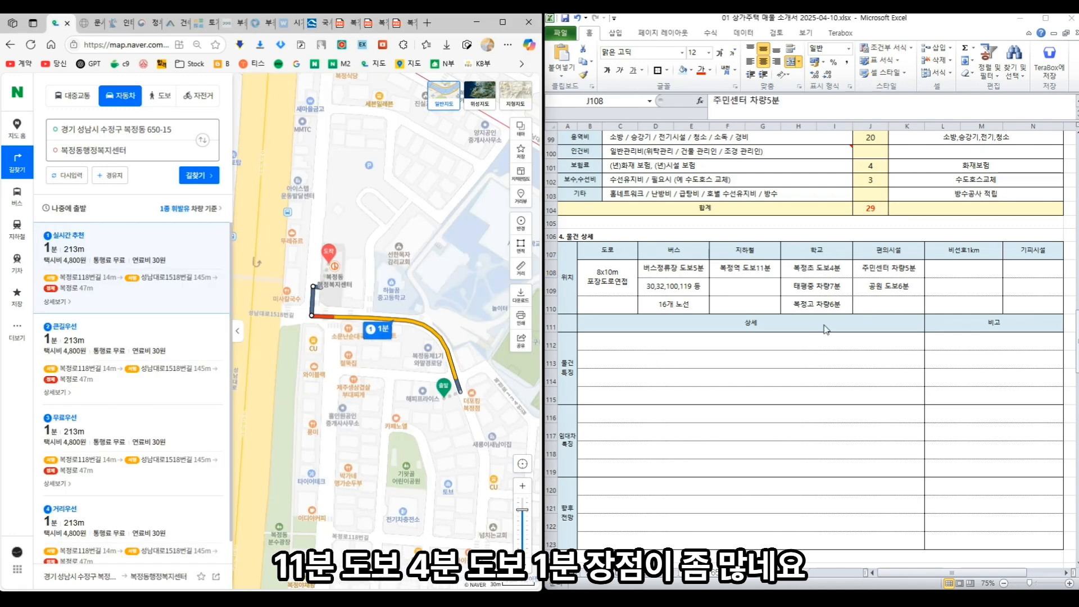
# - Scroll the sheet past 임대차 특징 and 향후 전망 to the 물건 사진 section and select its top-left cell
pyautogui.click(883, 275)
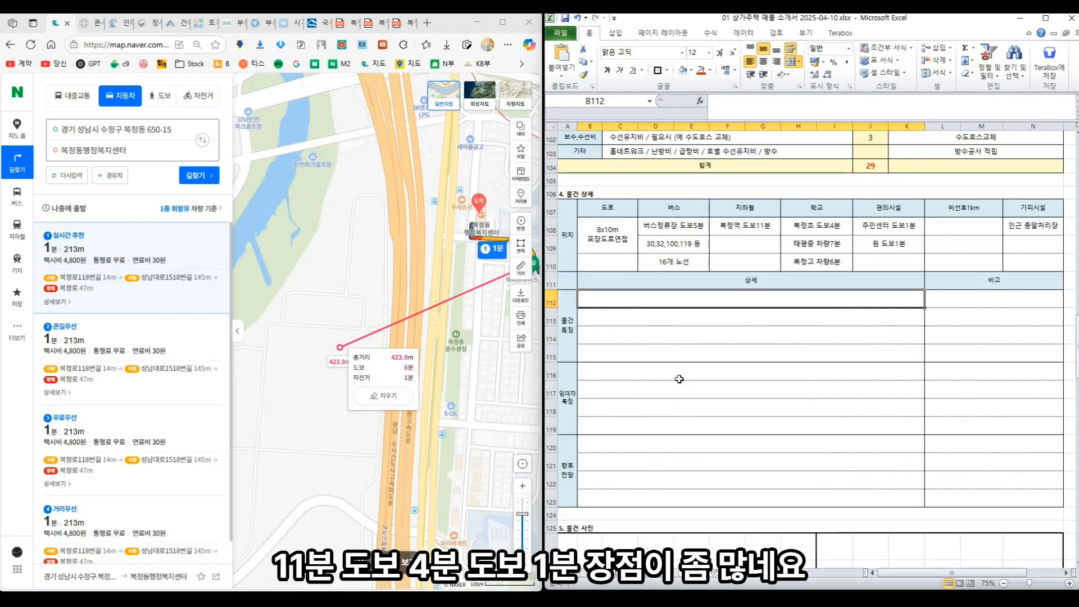
pyautogui.click(680, 375)
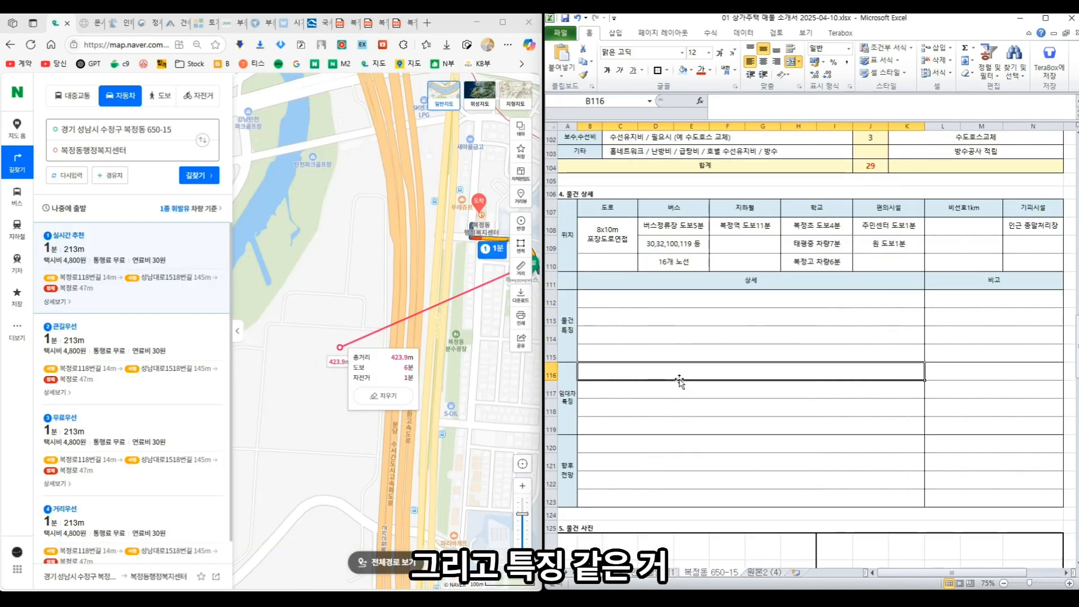
pyautogui.scroll(-2, 680, 380)
pyautogui.click(672, 360)
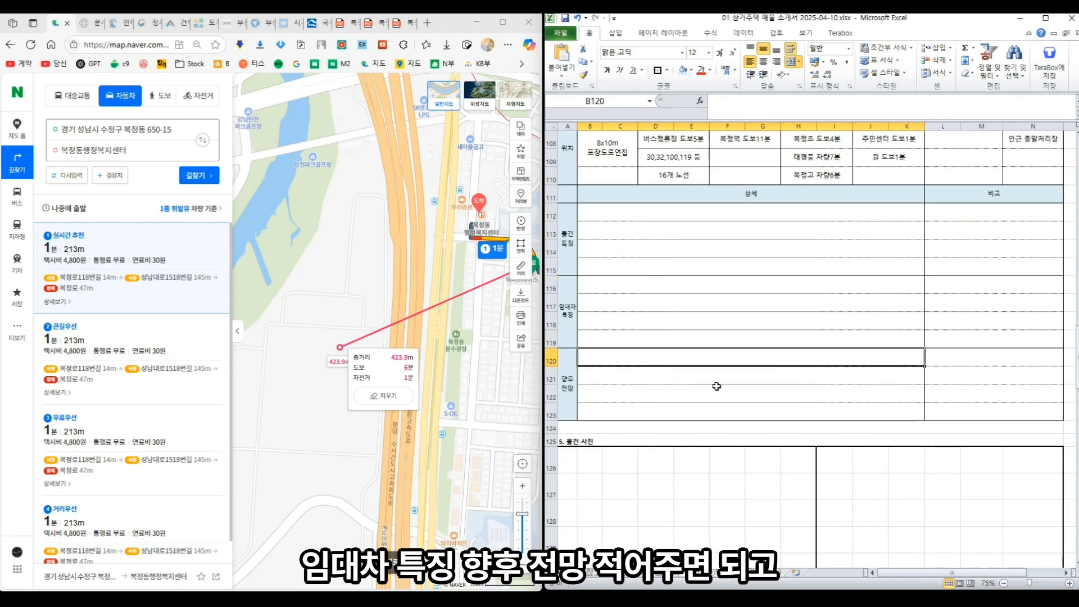
pyautogui.scroll(-3, 736, 359)
pyautogui.click(733, 356)
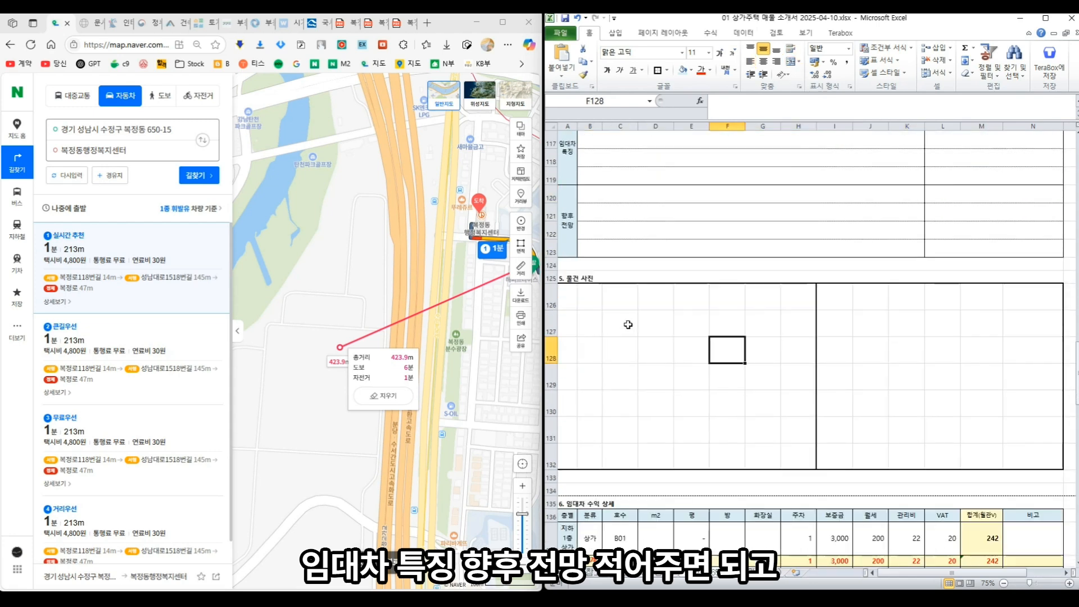
pyautogui.click(576, 299)
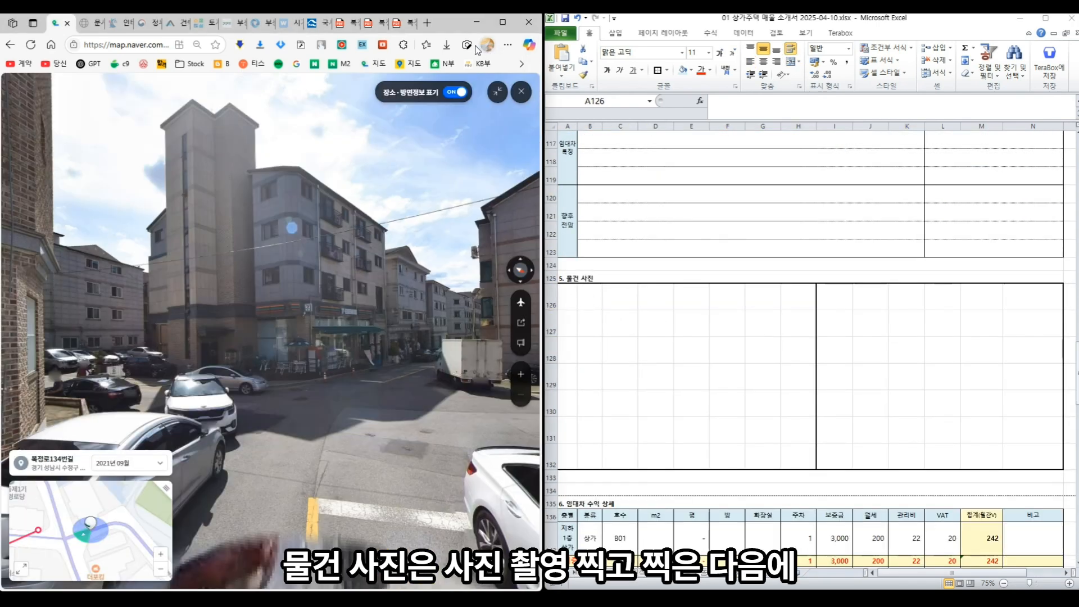
# - Web-capture the street view around the building, then move the street view to 복정로118번길
pyautogui.click(467, 44)
pyautogui.moveTo(76, 105); pyautogui.dragTo(466, 414)
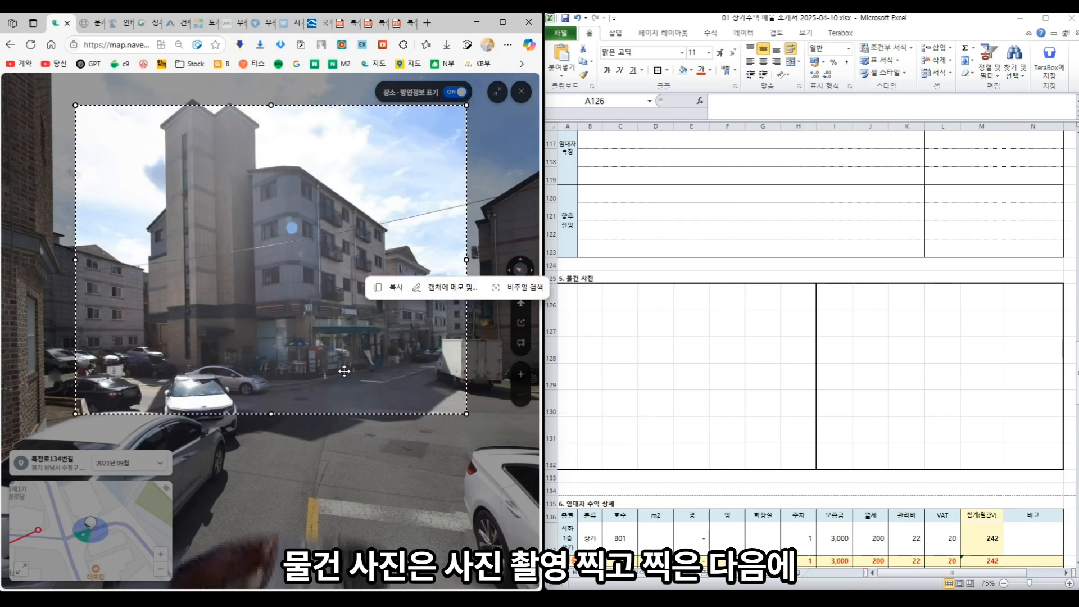
pyautogui.click(467, 288)
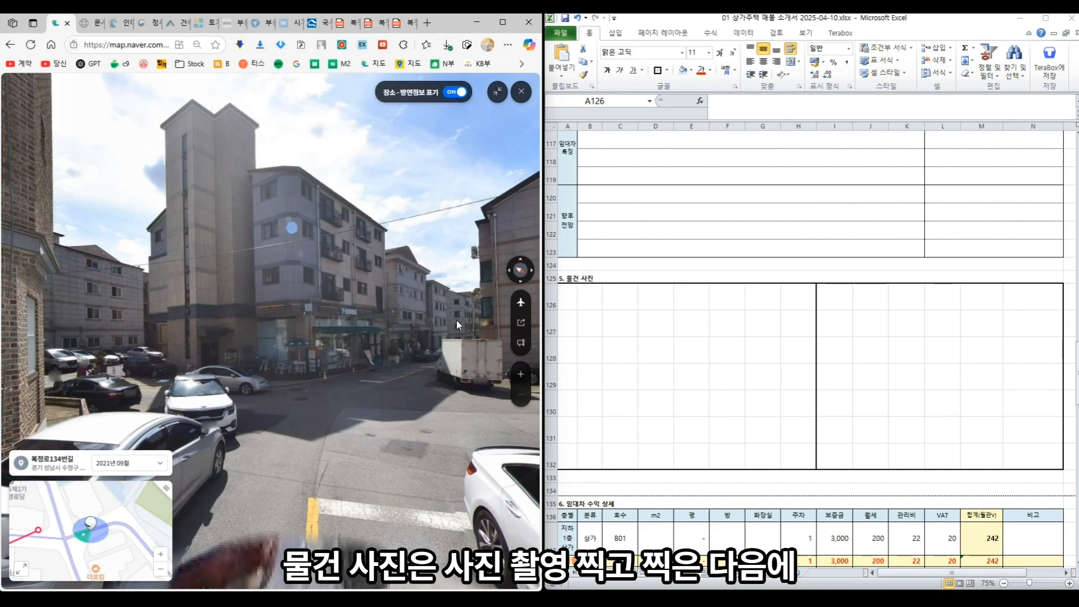
pyautogui.click(456, 320)
# - Capture the 복정로118번길 side-street scene with the van and save it as an image
pyautogui.hotkey('ctrl', 'shift', 's')
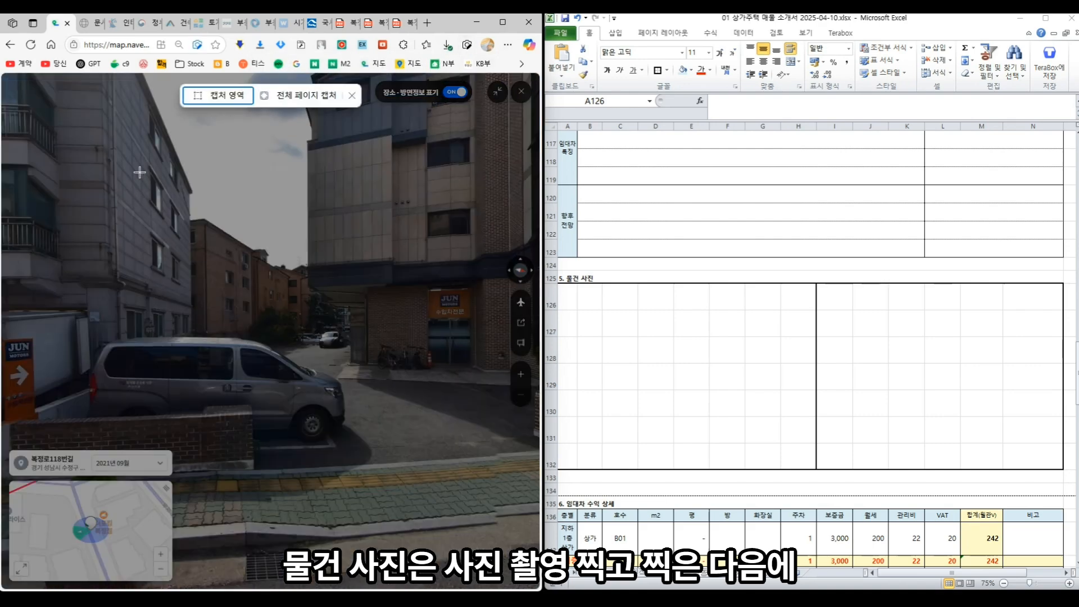
pyautogui.moveTo(91, 127); pyautogui.dragTo(483, 449)
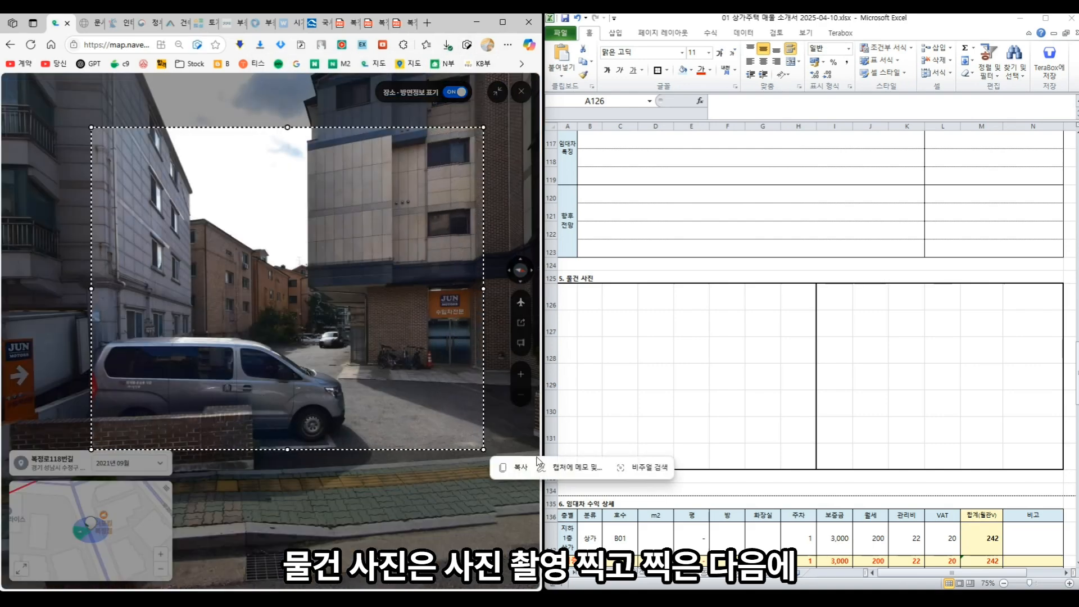
pyautogui.click(573, 467)
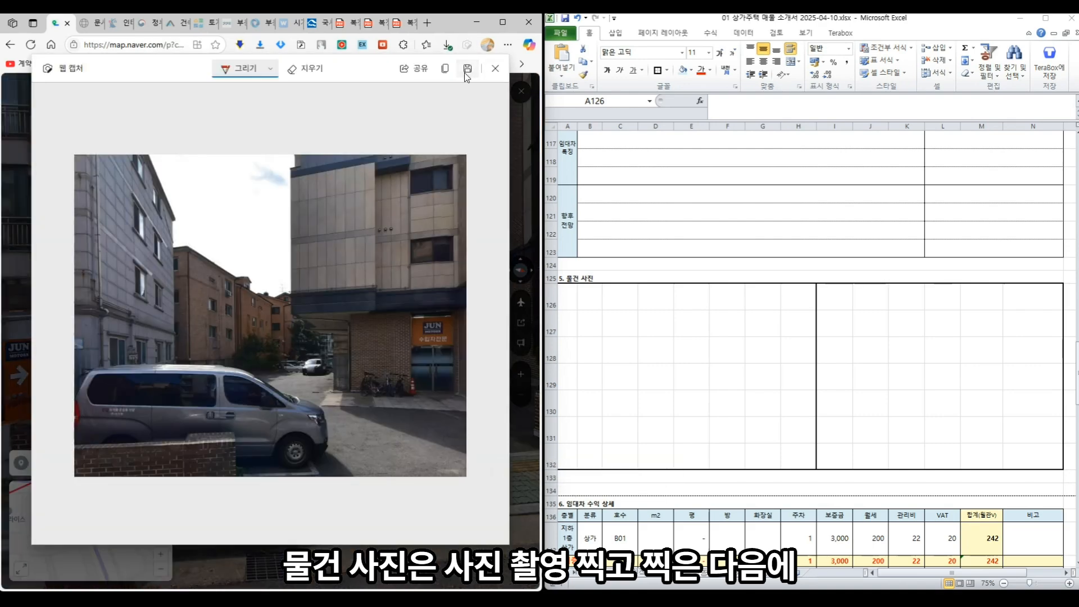
pyautogui.click(464, 73)
pyautogui.moveTo(483, 159); pyautogui.dragTo(187, 204)
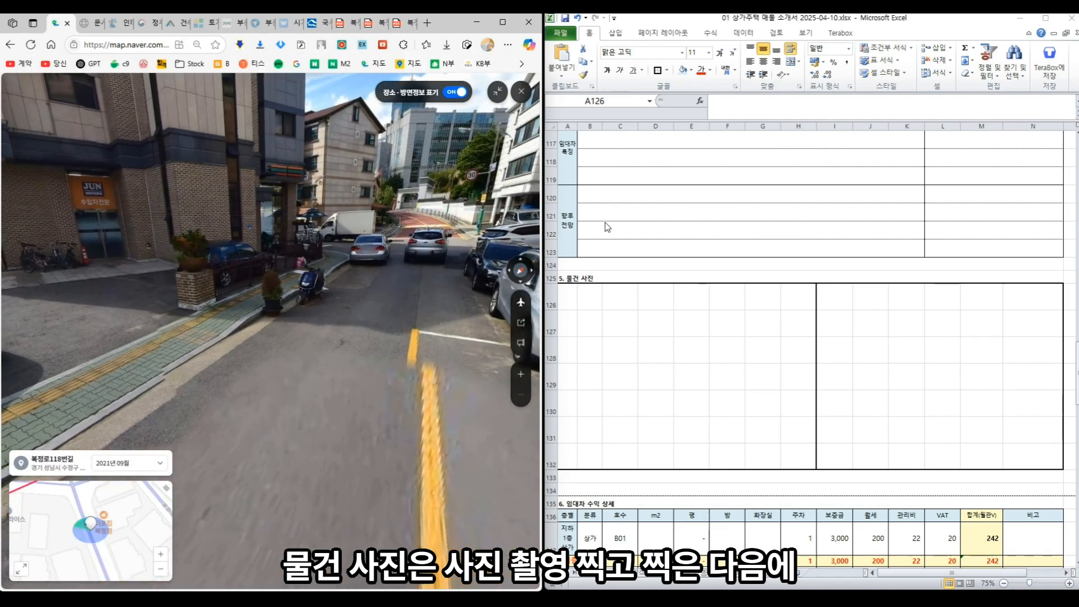
pyautogui.click(567, 295)
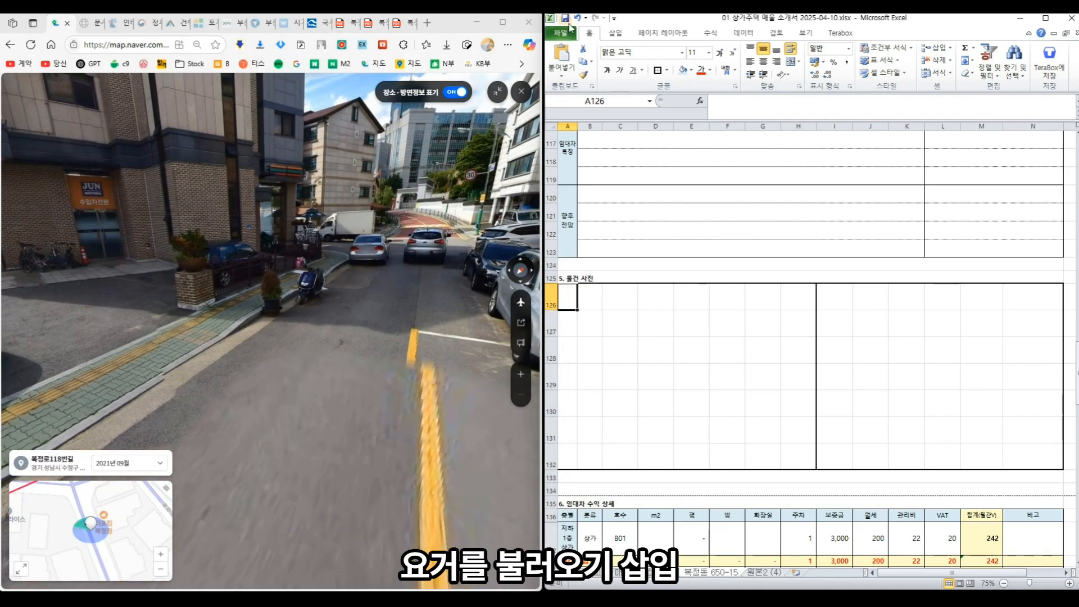
# - Insert the saved street-view captures and align them into the left and right 물건 사진 boxes
pyautogui.click(616, 33)
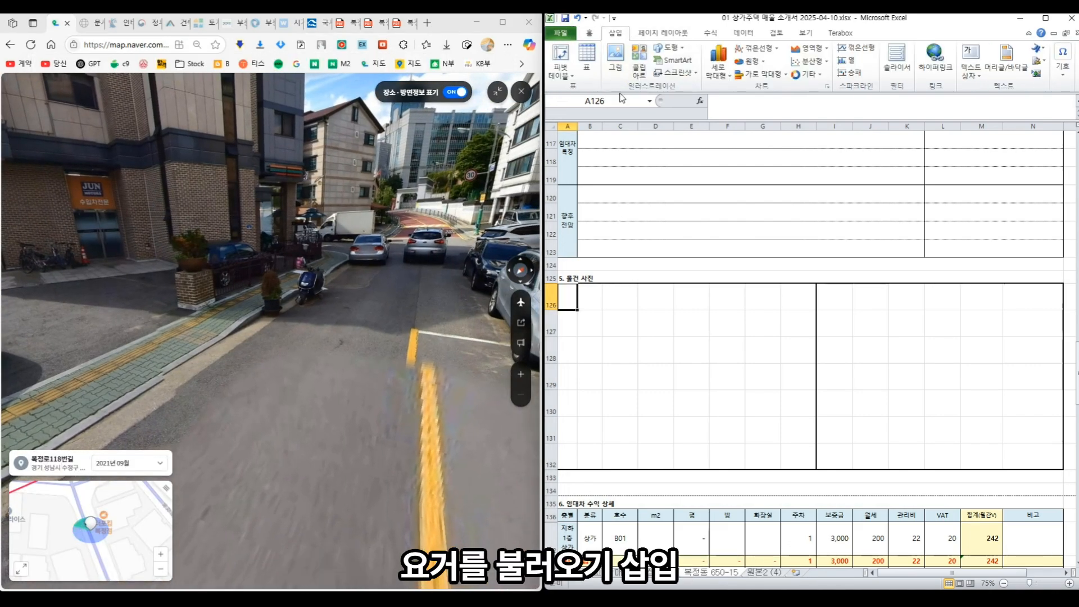
pyautogui.click(616, 59)
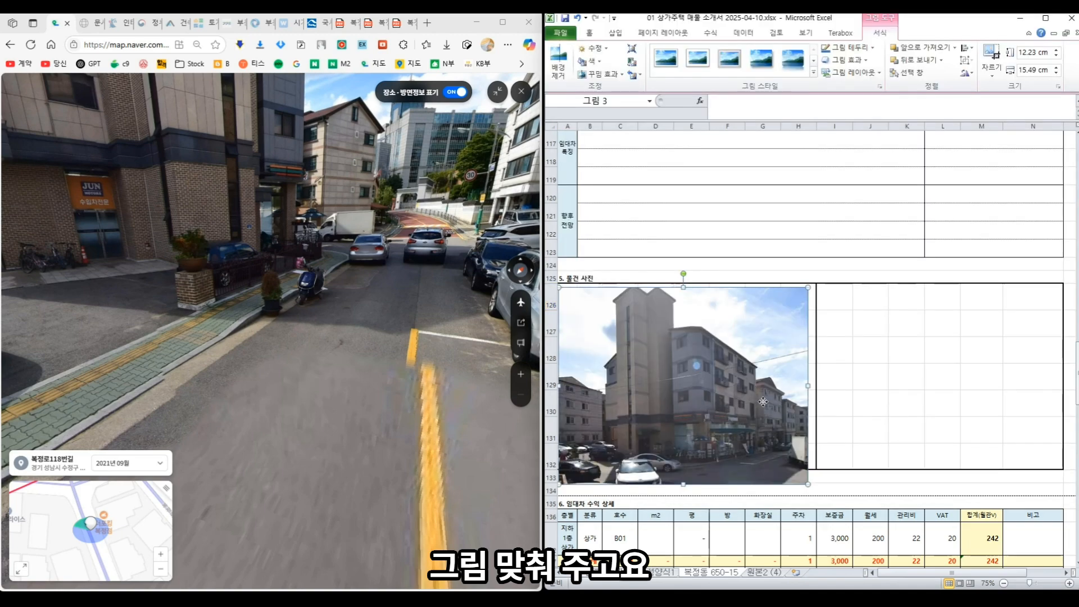
pyautogui.moveTo(763, 402); pyautogui.dragTo(767, 401)
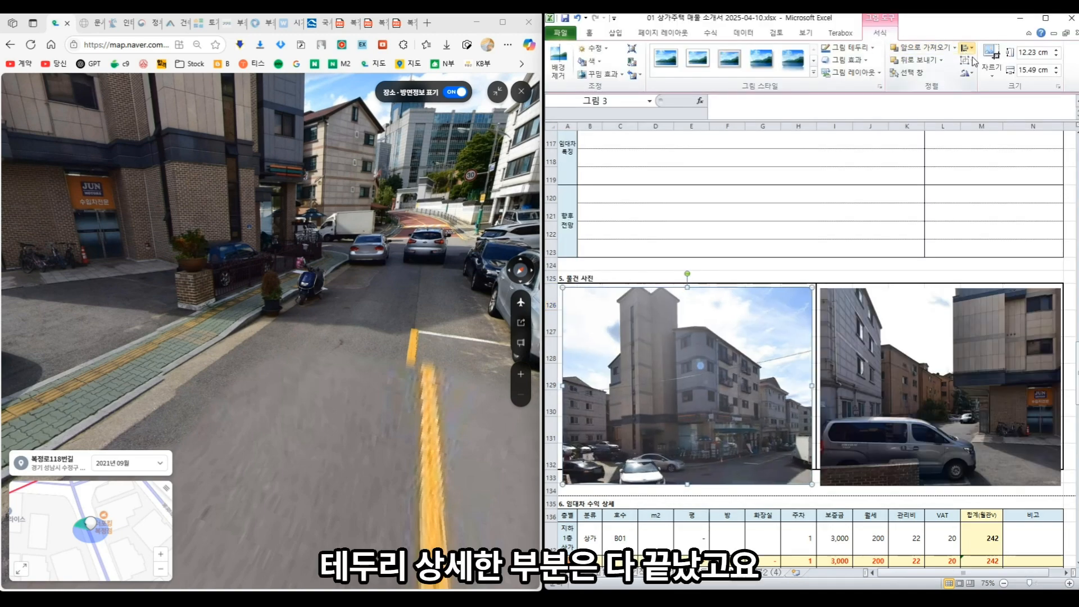
pyautogui.click(970, 48)
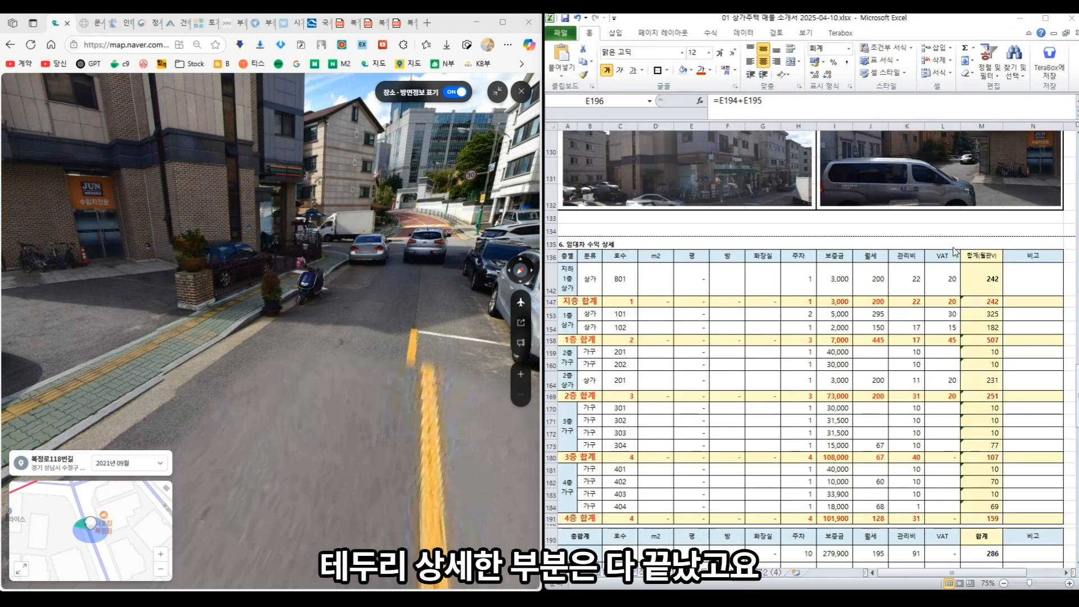
pyautogui.scroll(3, 836, 290)
pyautogui.scroll(-3, 836, 290)
pyautogui.scroll(-5, 835, 291)
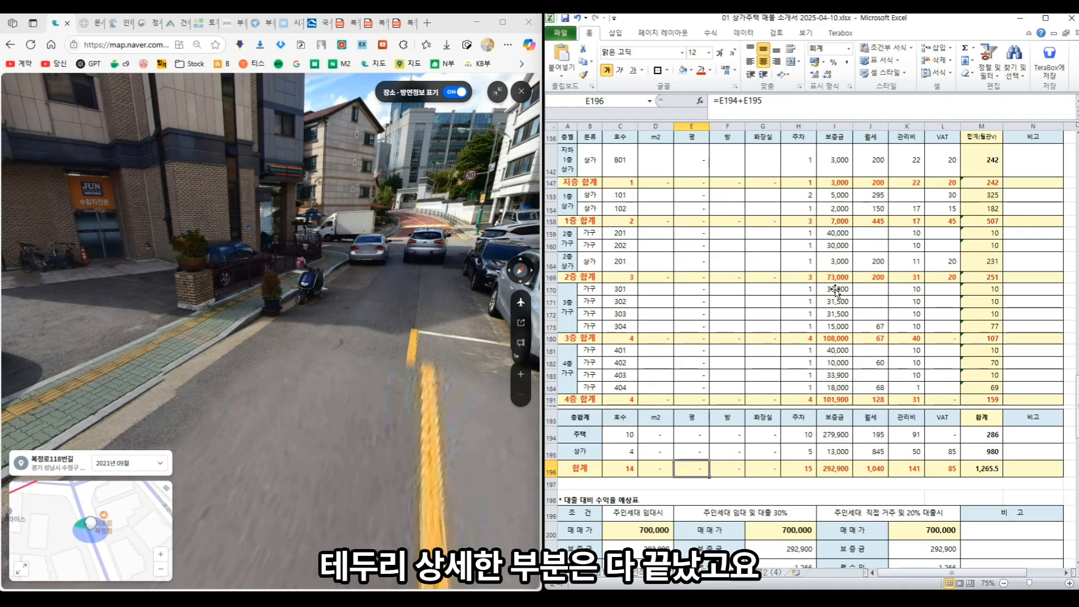
pyautogui.scroll(-3, 763, 352)
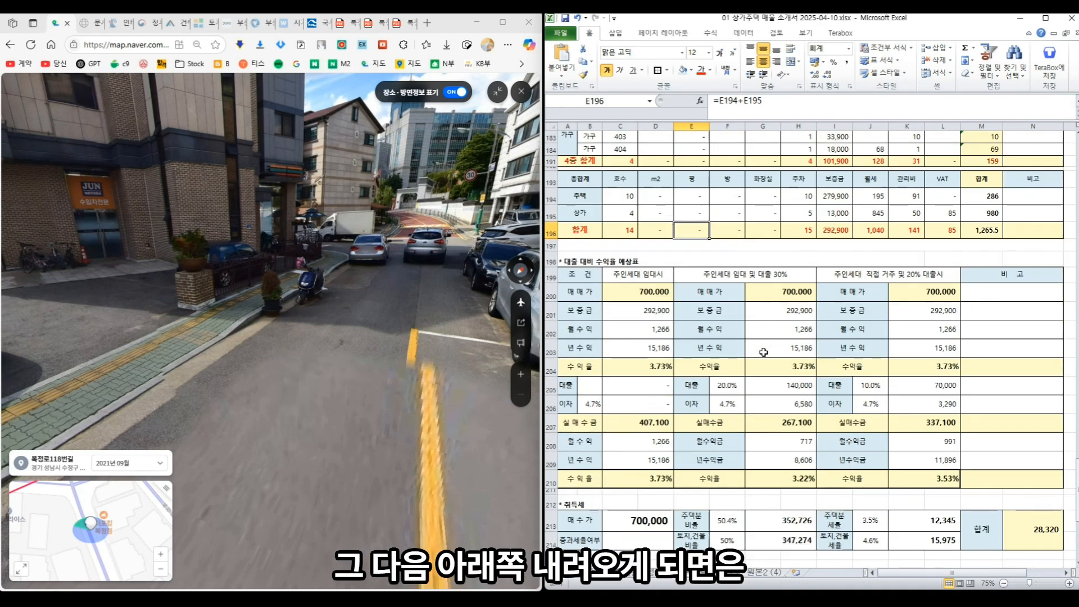
# - Review the sale price, deposit, loan amount, return-rate and net investment formulas in the loan scenarios
pyautogui.scroll(-1, 646, 293)
pyautogui.click(652, 267)
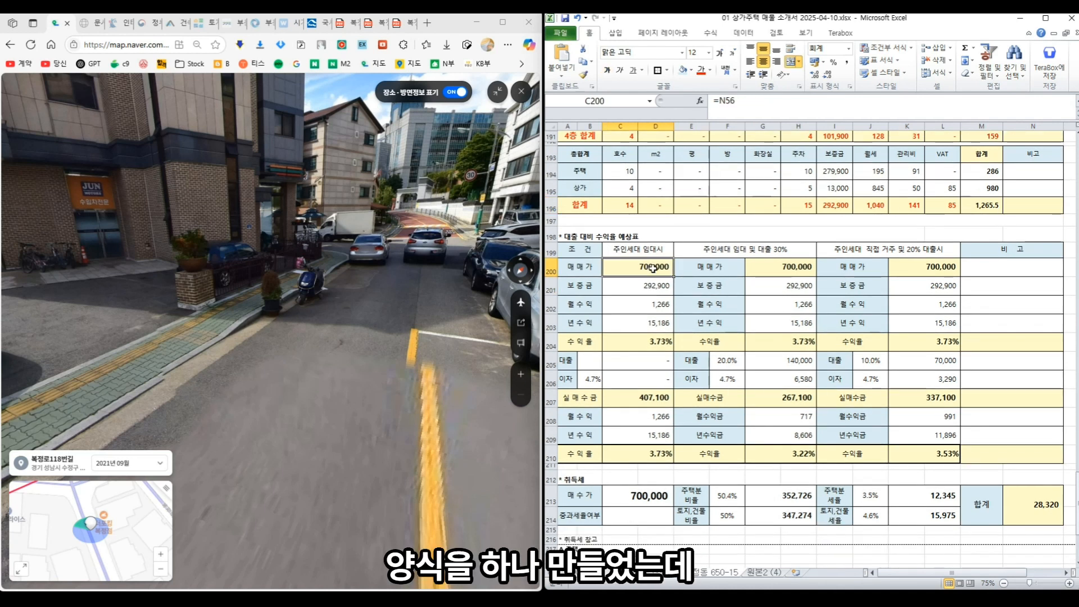
pyautogui.click(765, 267)
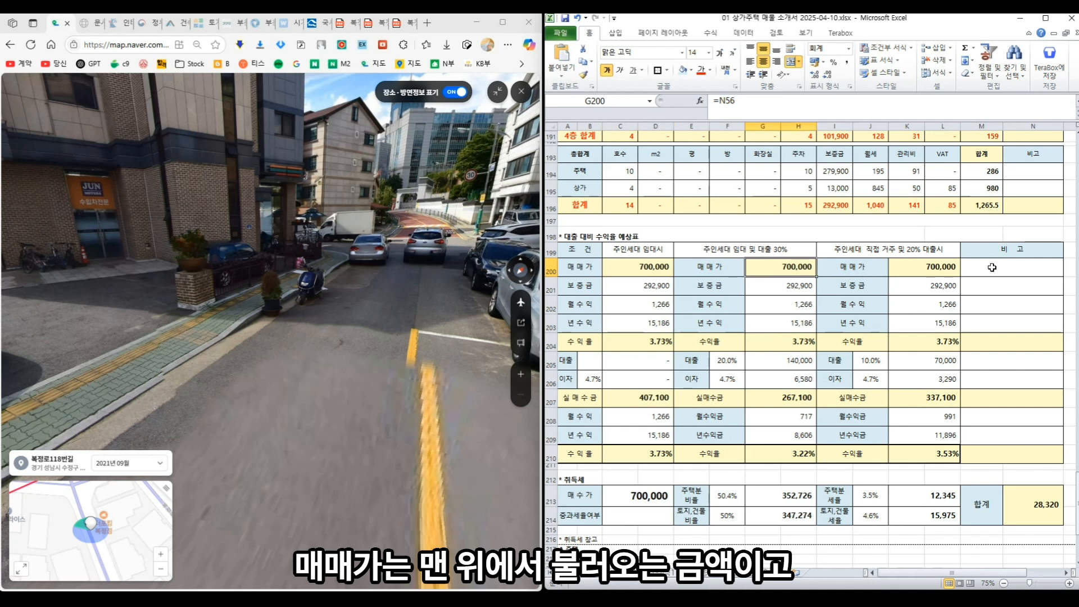
pyautogui.click(918, 268)
pyautogui.click(624, 292)
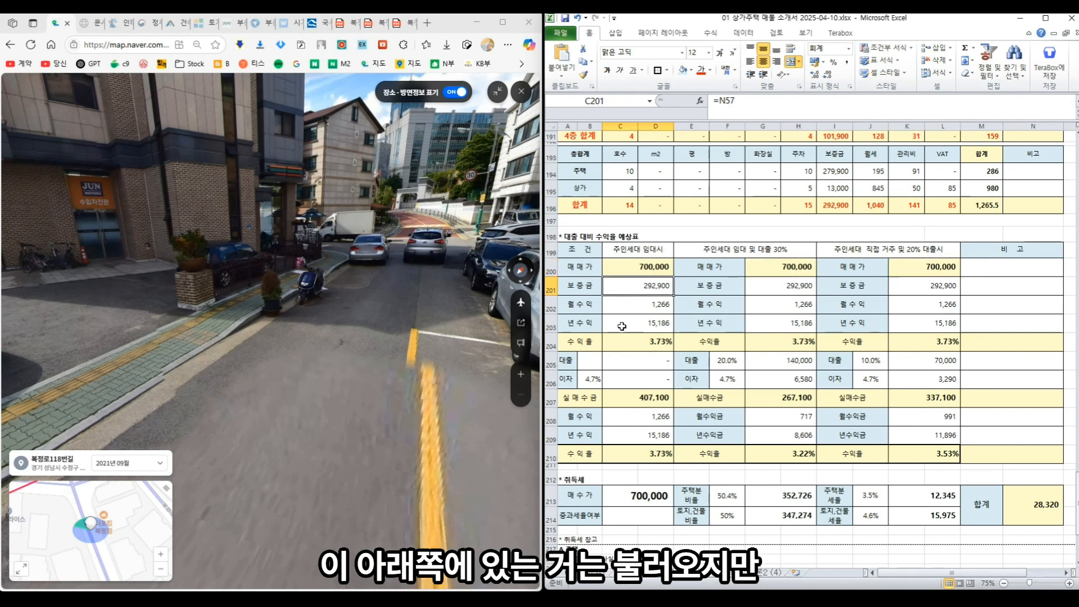
pyautogui.click(637, 358)
pyautogui.click(774, 349)
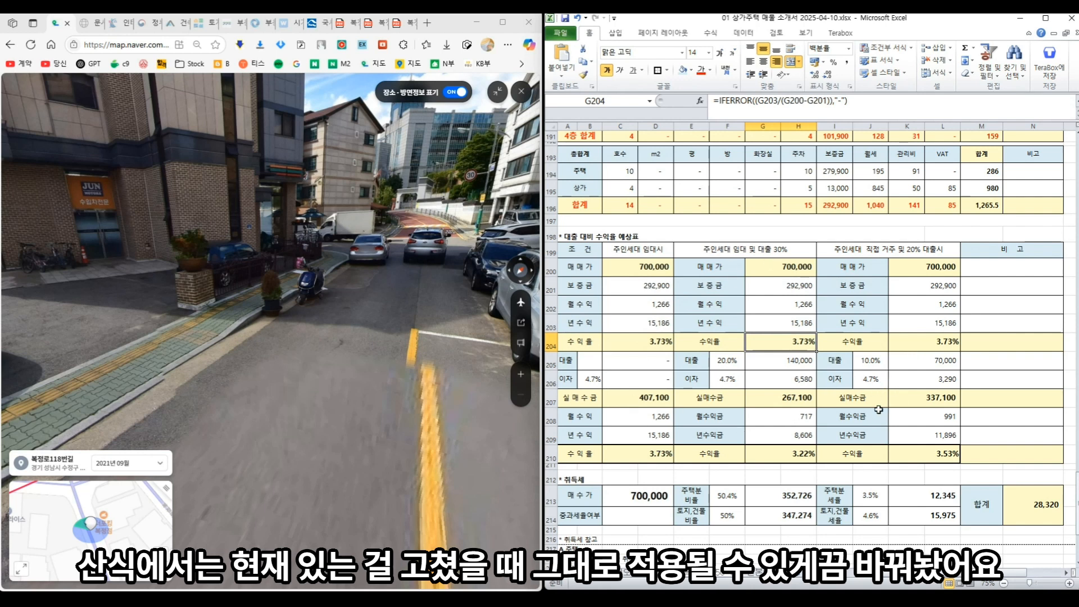
pyautogui.click(779, 403)
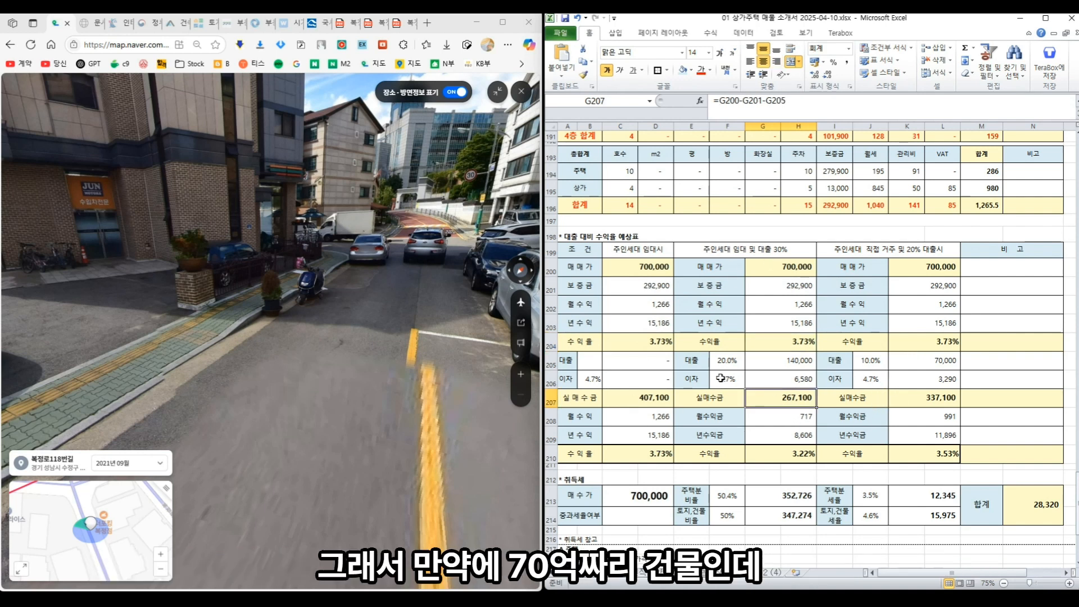
# - Recheck column C's sale price, deposit, interest, net investment and return-rate formulas (C200–C210)
pyautogui.click(705, 342)
pyautogui.click(658, 266)
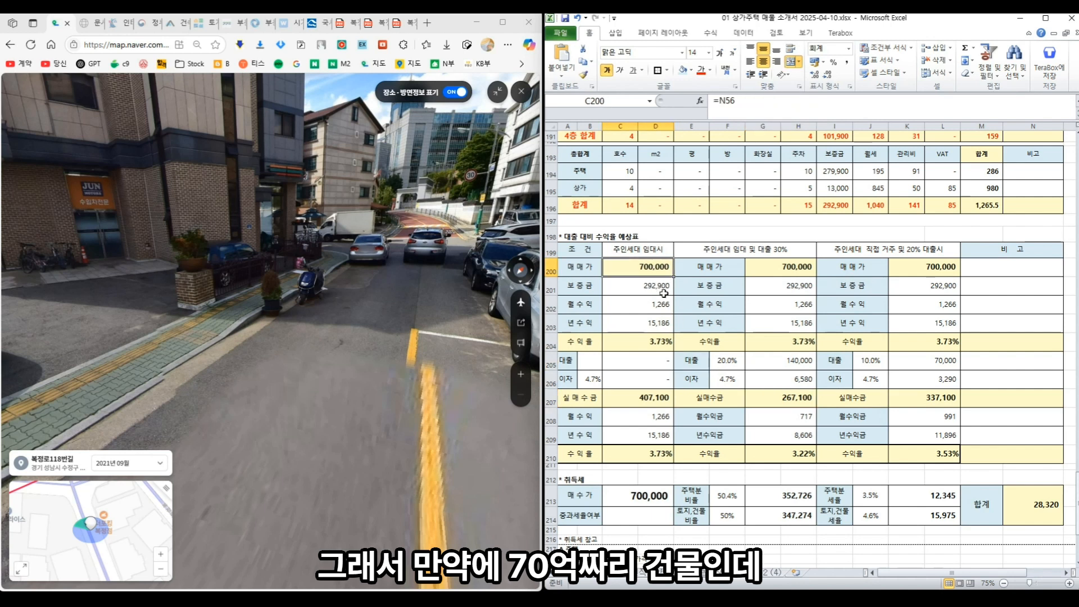
pyautogui.press('Down')
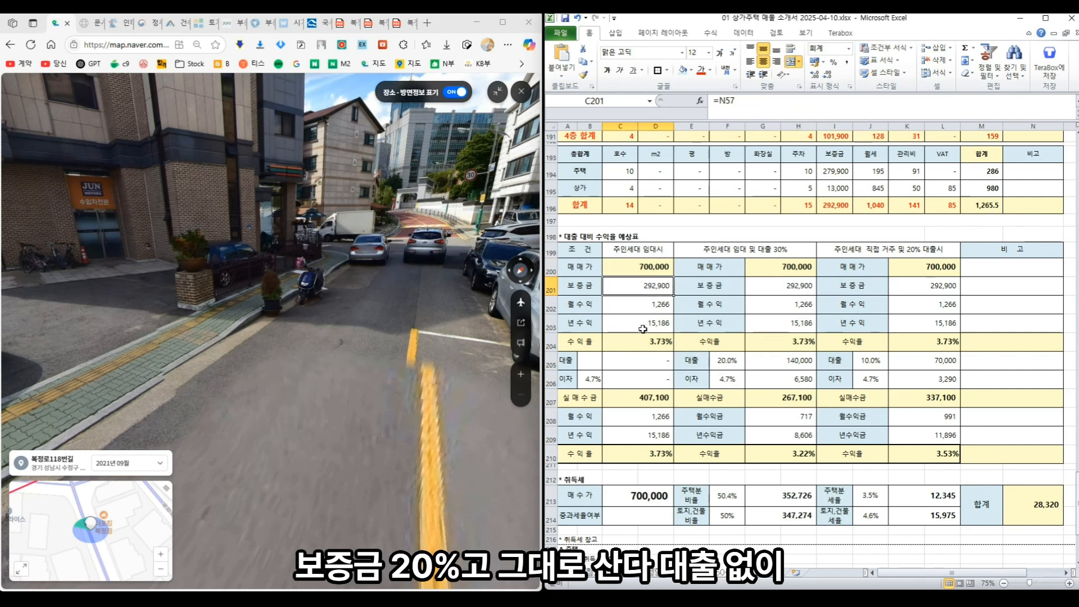
pyautogui.click(623, 381)
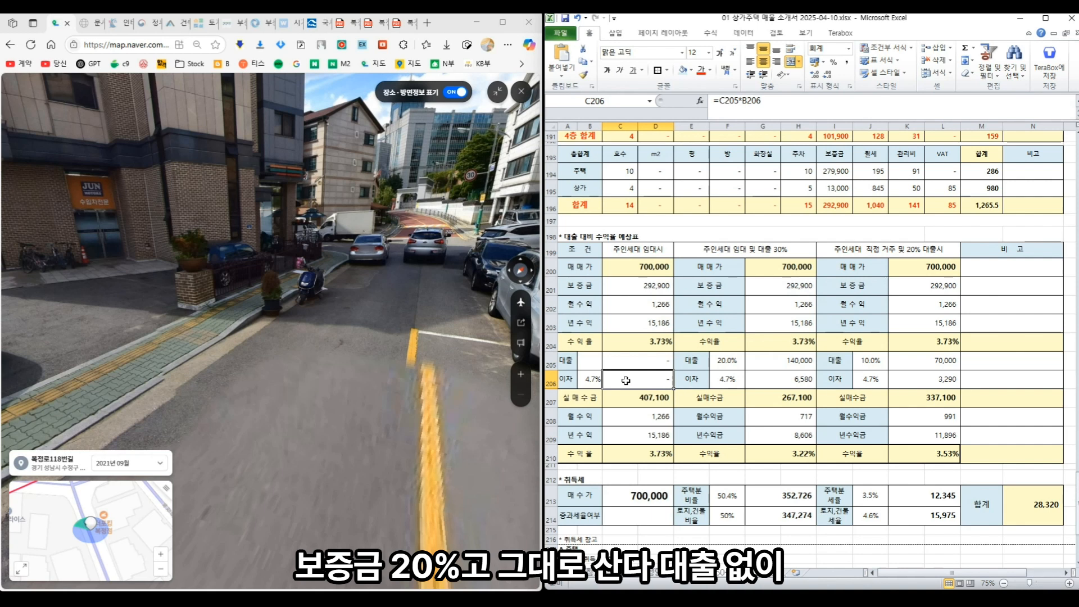
pyautogui.click(634, 398)
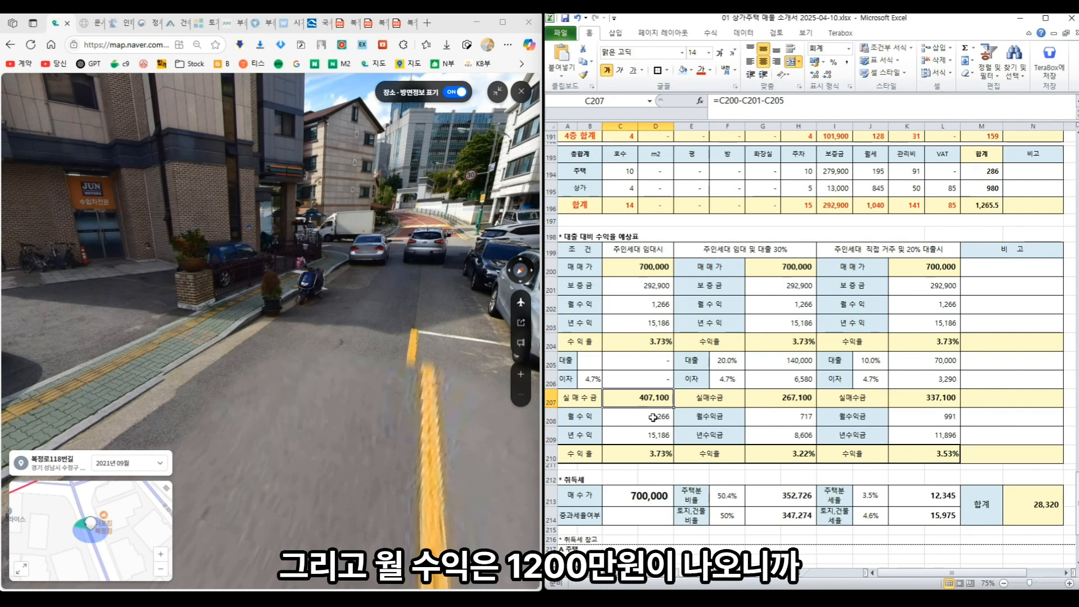
pyautogui.click(635, 458)
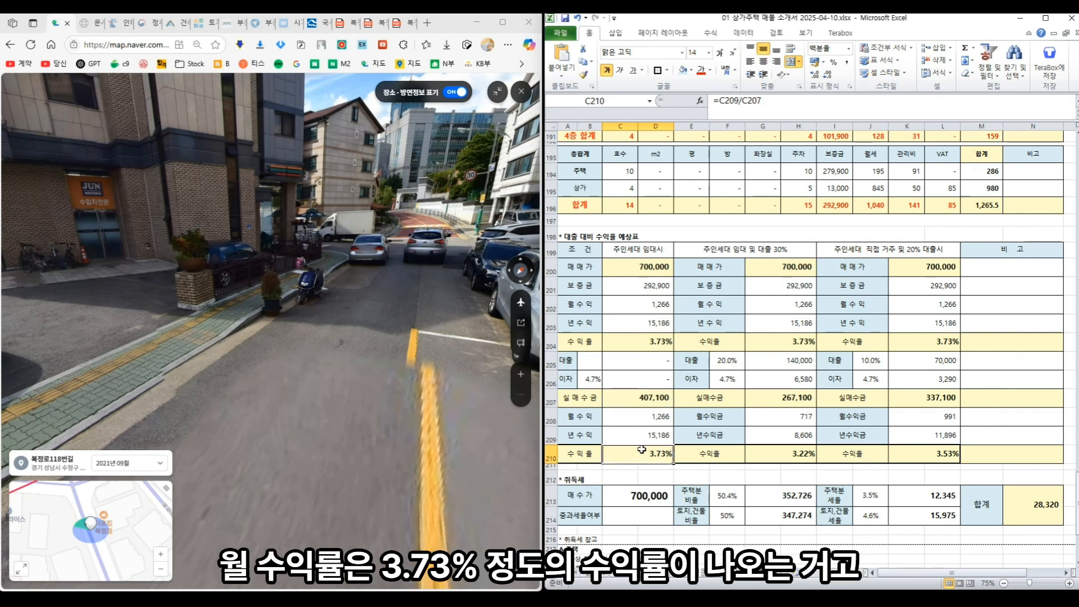
# - Change the middle scenario heading from a 30% loan to 10%
pyautogui.click(739, 253)
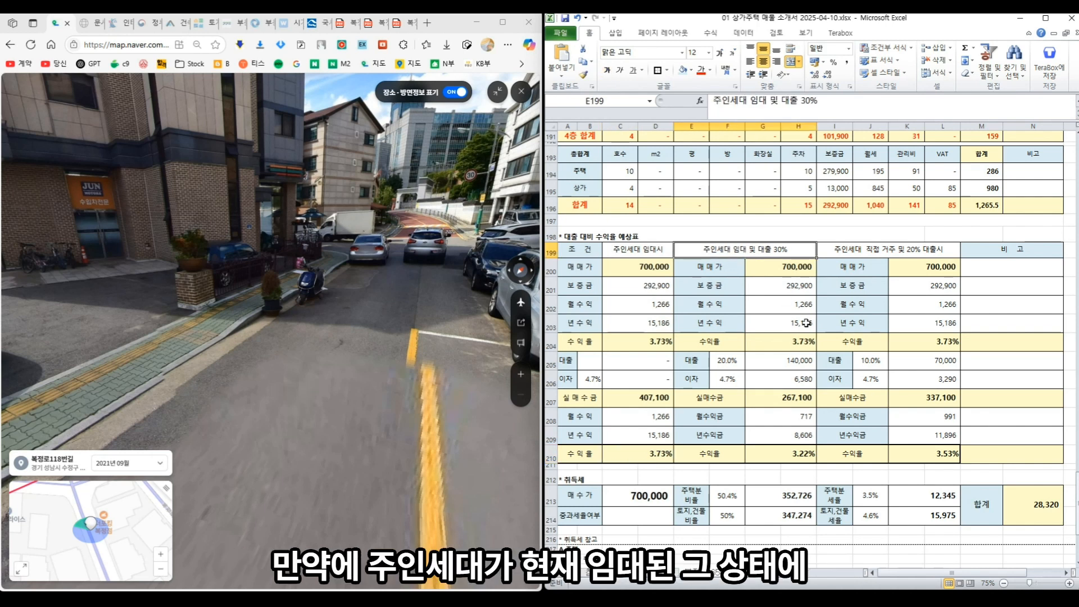
pyautogui.click(807, 101)
pyautogui.press('BackSpace')
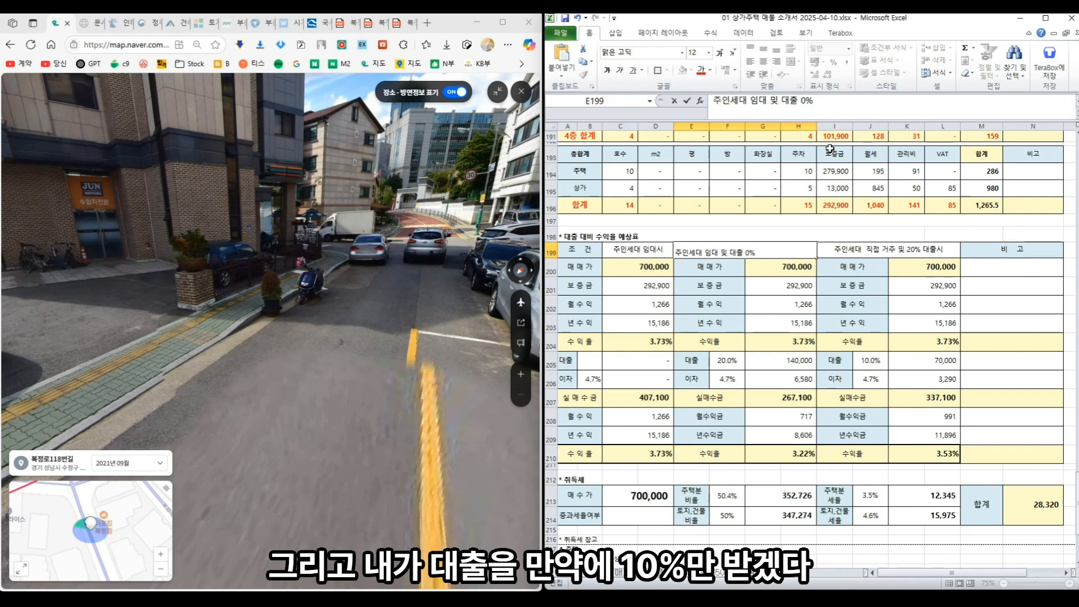
pyautogui.write('1')
pyautogui.press('Return')
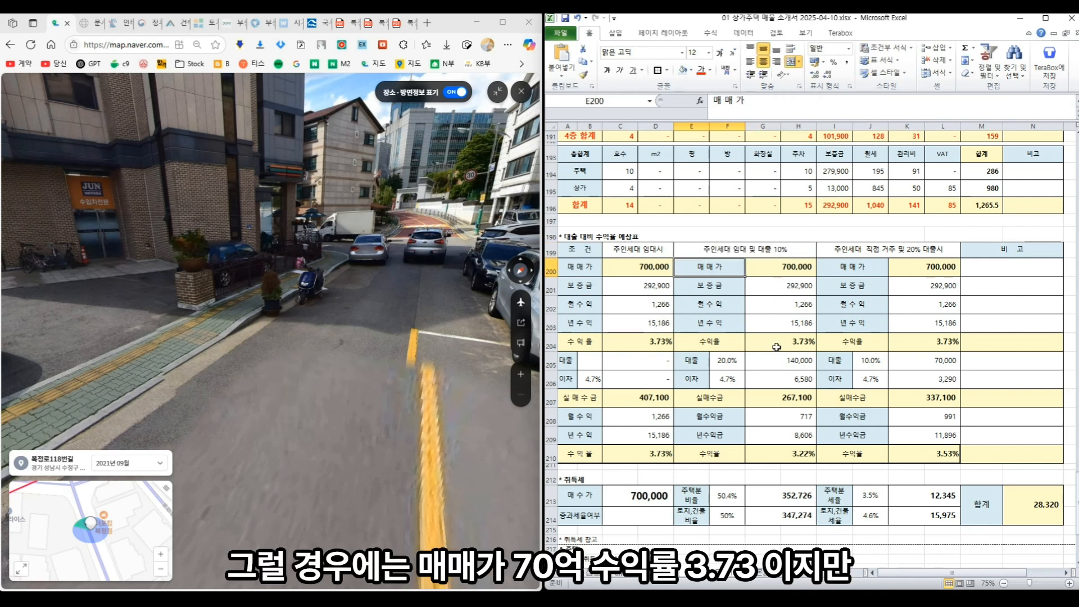
# - Enter a 10% loan ratio in F205 and verify the 337,100 purchase amount and 3.53% yield
pyautogui.click(793, 271)
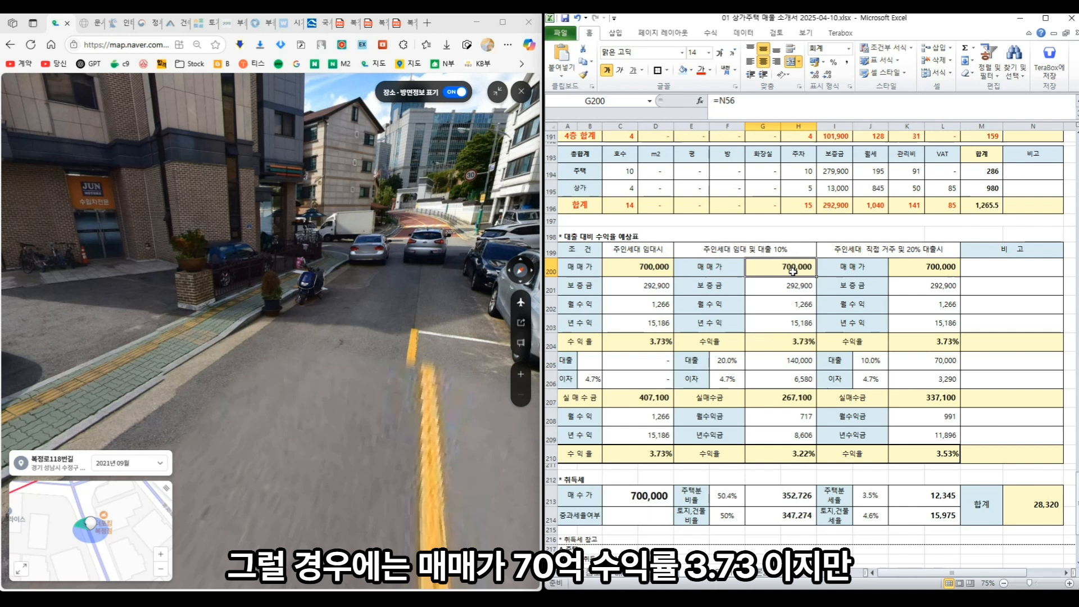
pyautogui.click(795, 340)
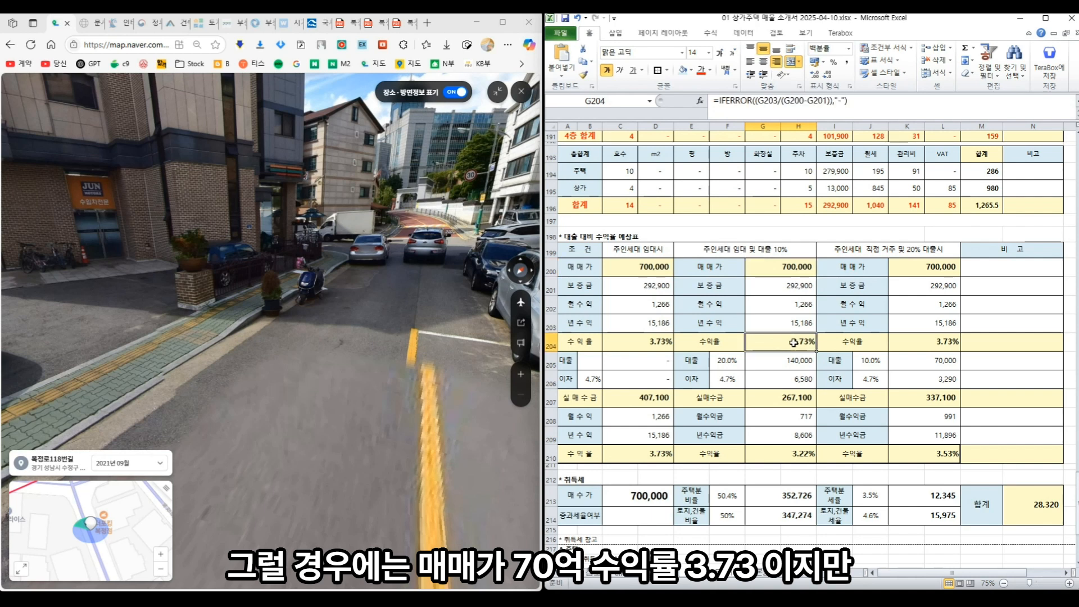
pyautogui.click(727, 363)
pyautogui.write('10%')
pyautogui.press('Return')
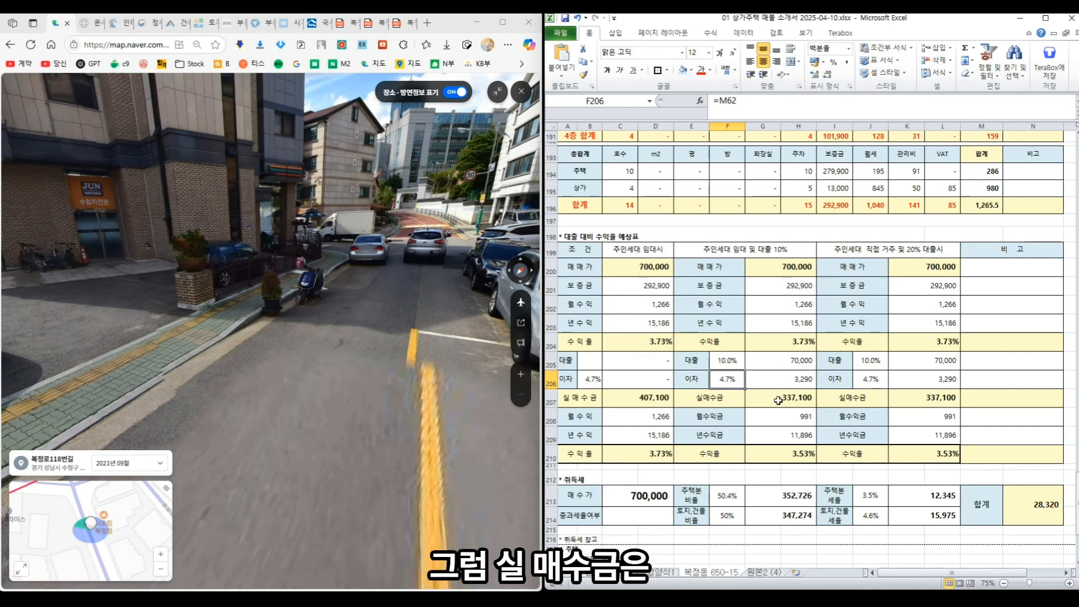
pyautogui.click(778, 400)
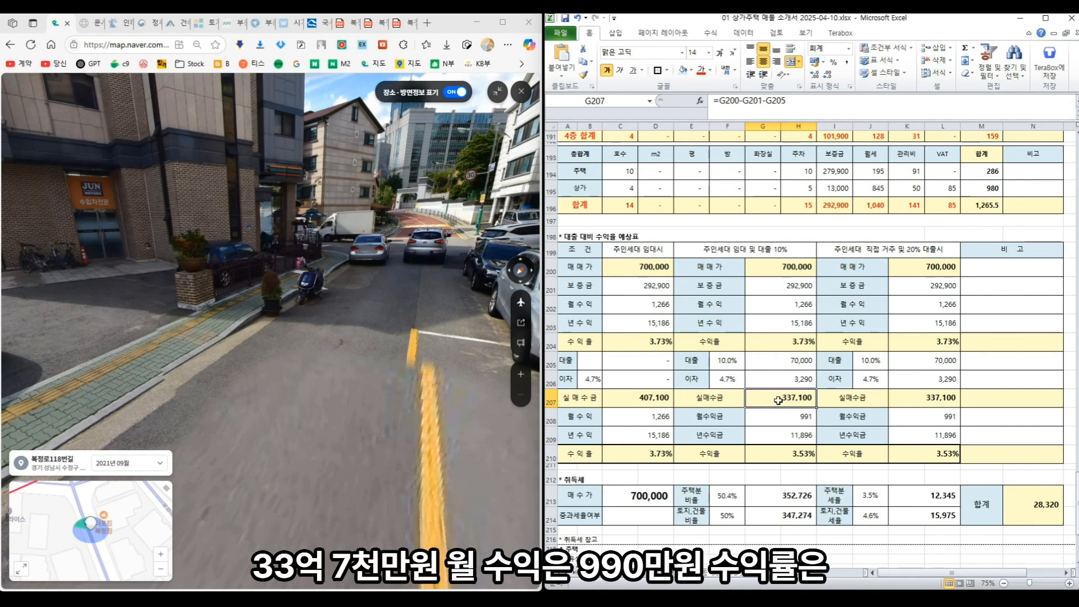
pyautogui.click(782, 414)
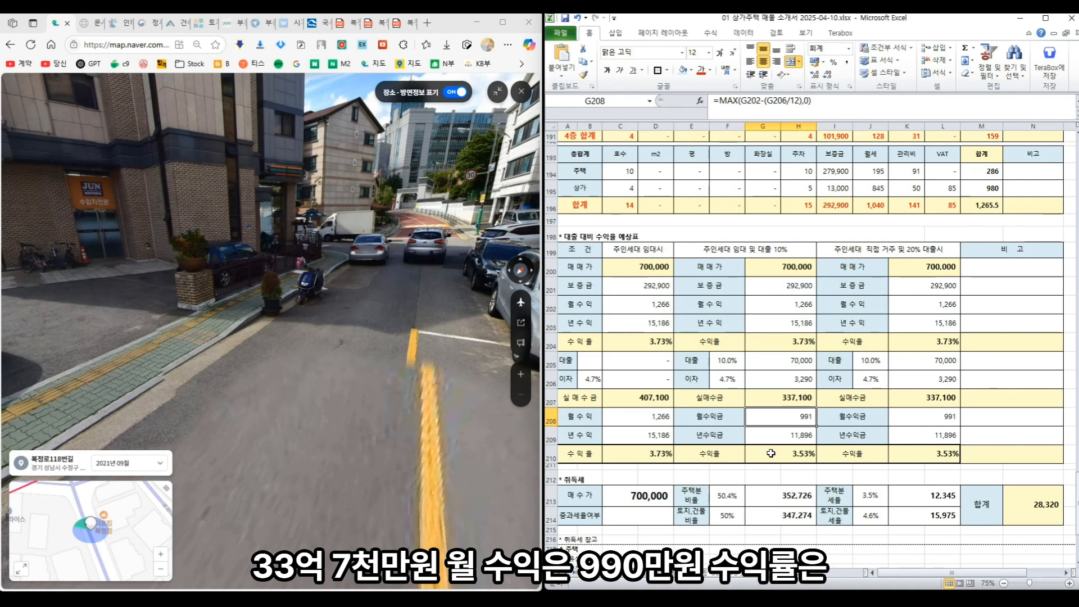
pyautogui.click(770, 453)
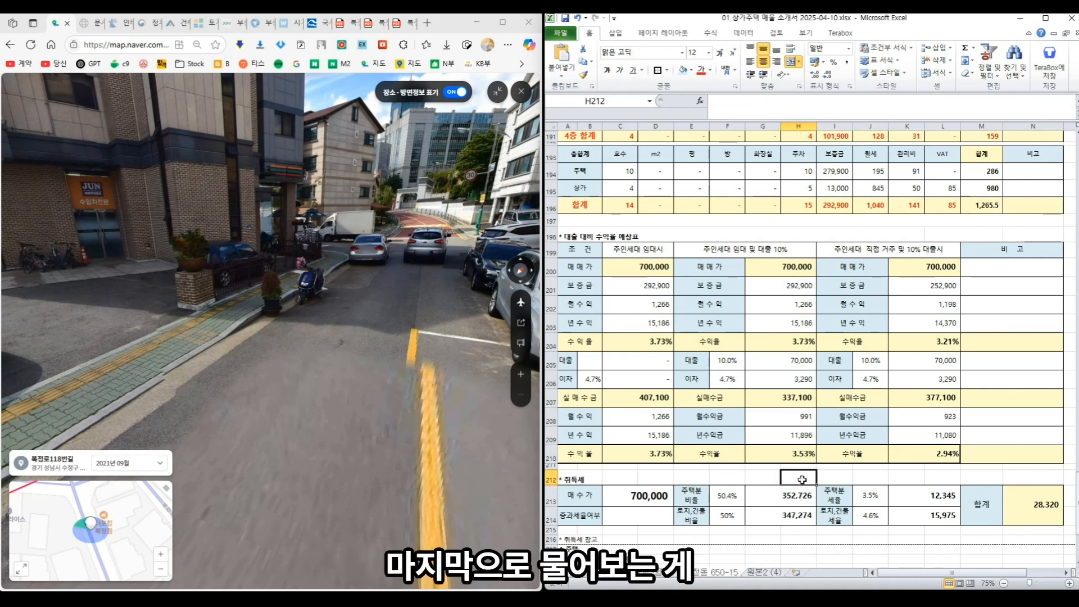
# - Scroll to the acquisition tax table and read its sale price, ratio labels and tax rate notes
pyautogui.click(802, 482)
pyautogui.scroll(-1, 801, 482)
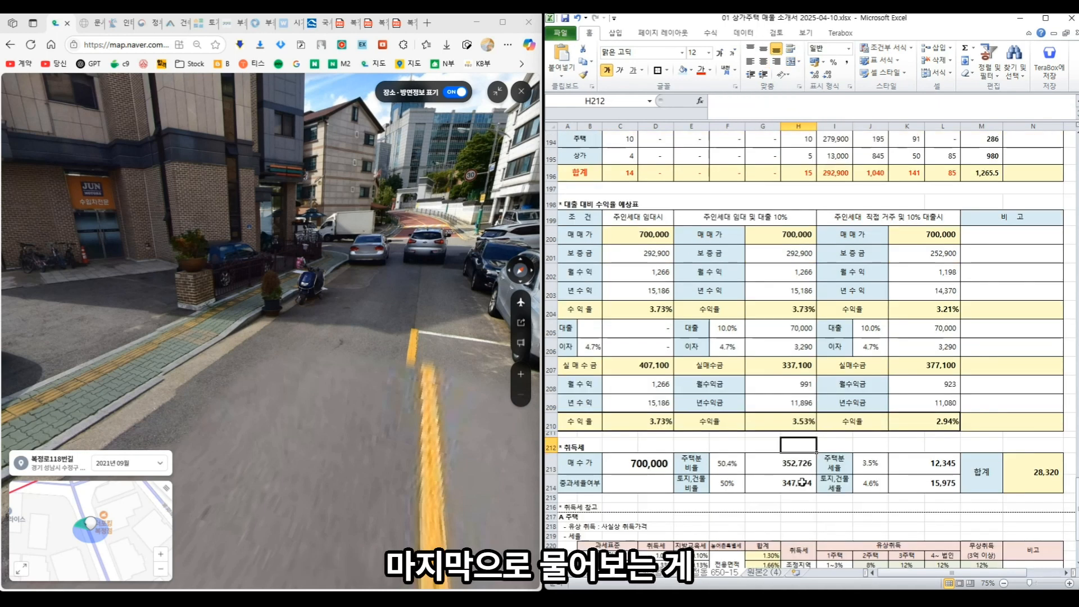
pyautogui.scroll(-3, 802, 483)
pyautogui.click(641, 325)
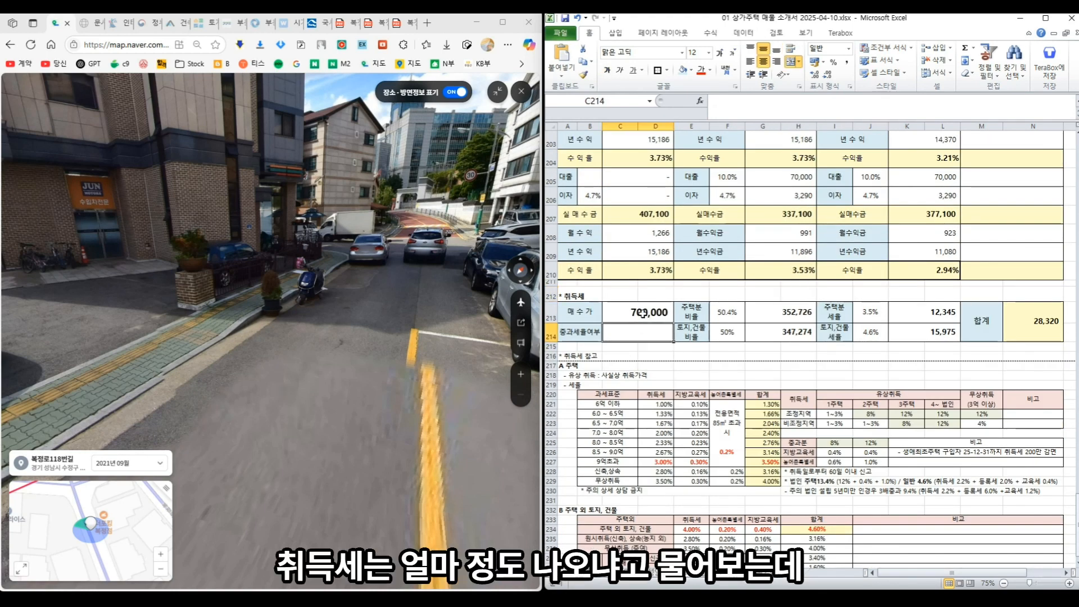
pyautogui.click(642, 312)
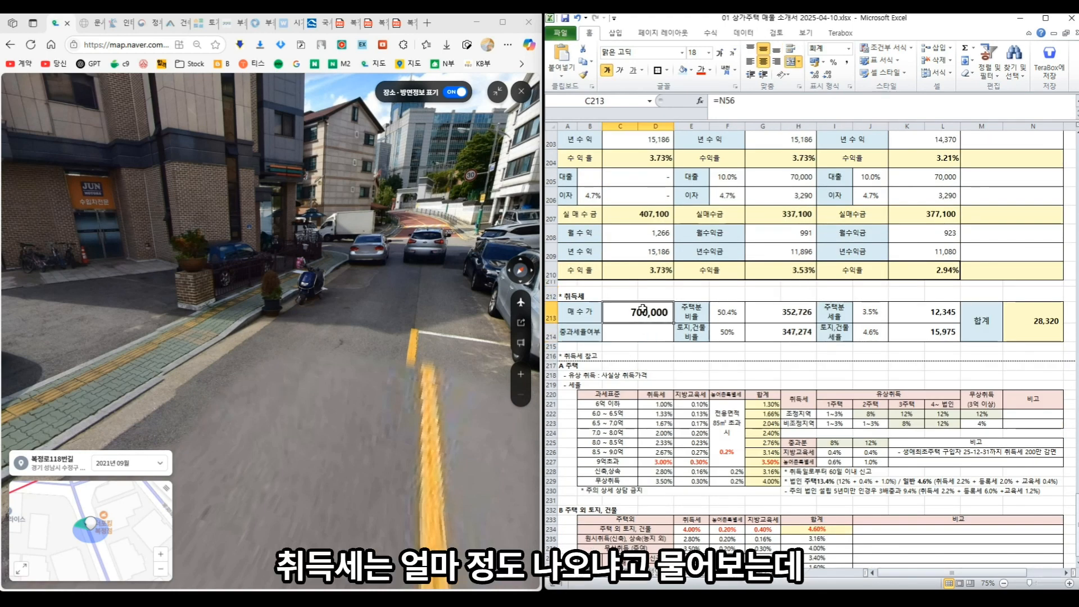
pyautogui.scroll(-1, 643, 308)
pyautogui.click(692, 256)
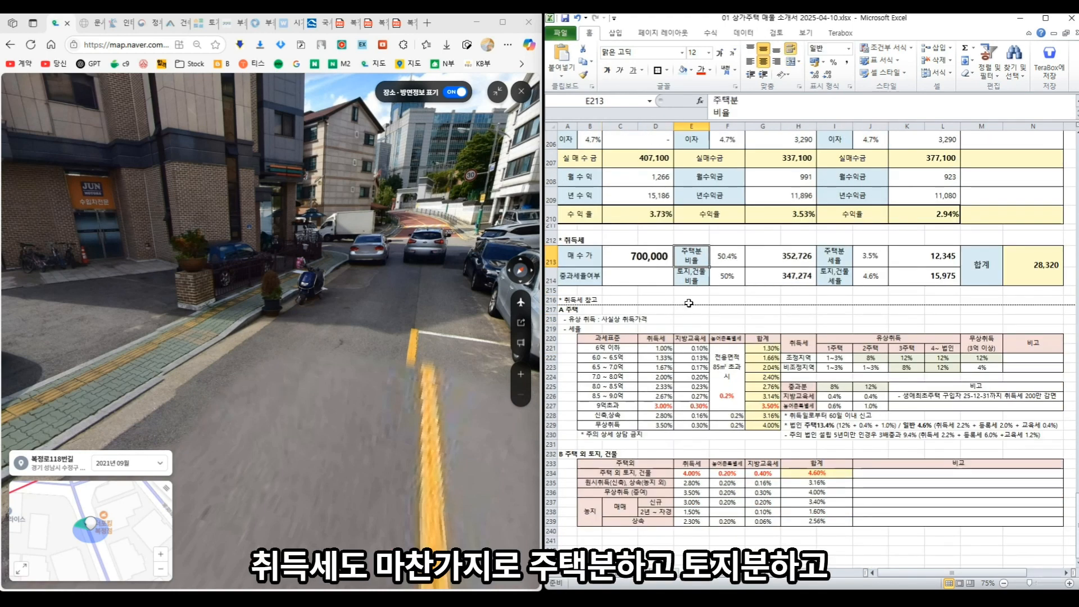
pyautogui.click(701, 275)
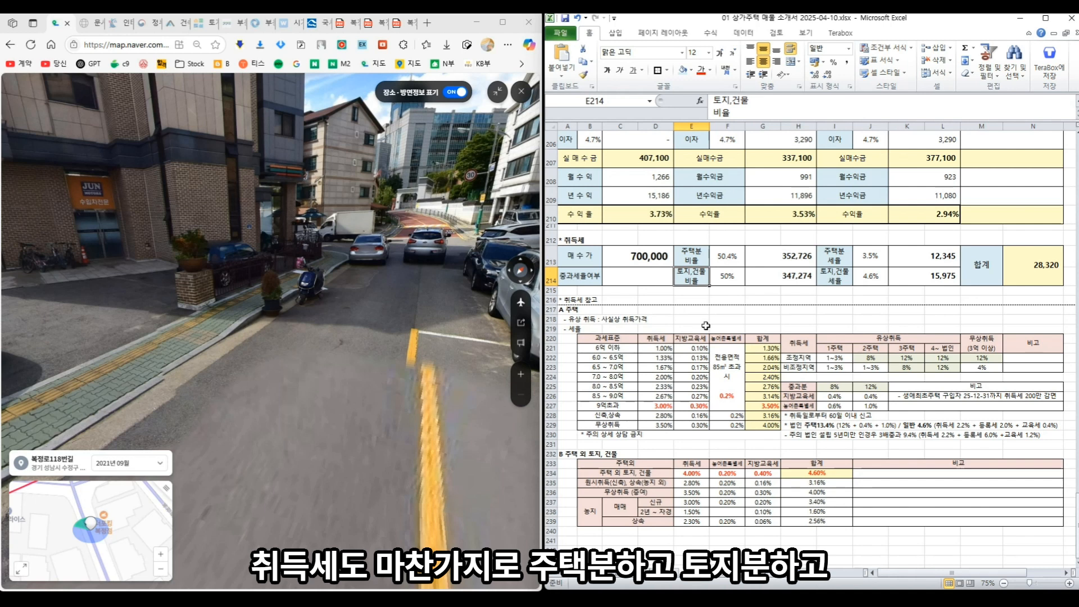
pyautogui.click(727, 425)
pyautogui.click(802, 425)
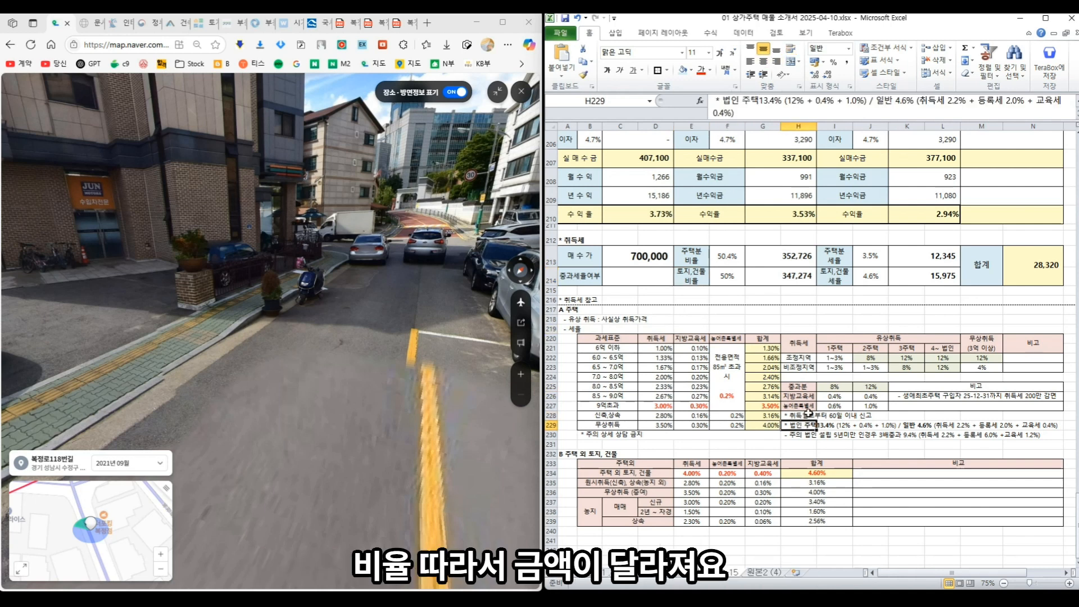
# - Check the 50.4% housing share, price portions, tax rates and tax amount formulas in the acquisition tax table
pyautogui.click(725, 254)
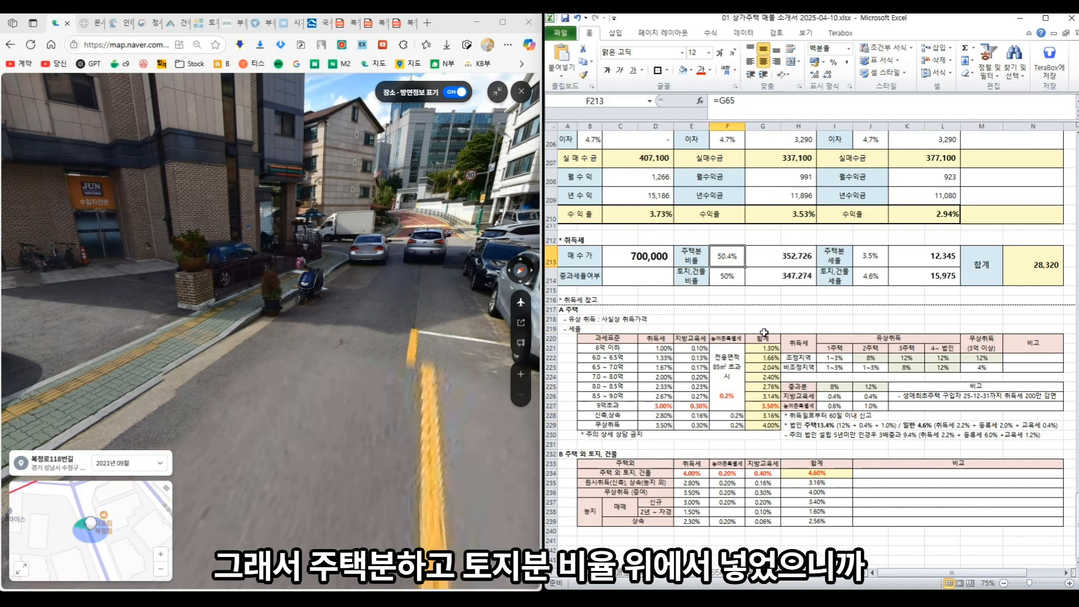
pyautogui.click(728, 281)
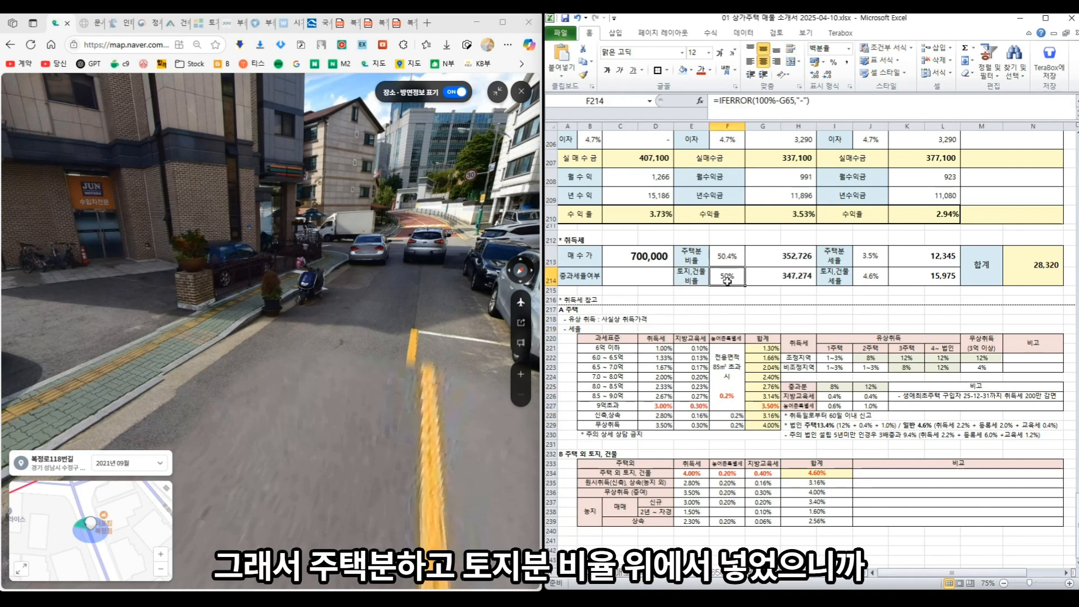
pyautogui.click(779, 261)
pyautogui.click(782, 274)
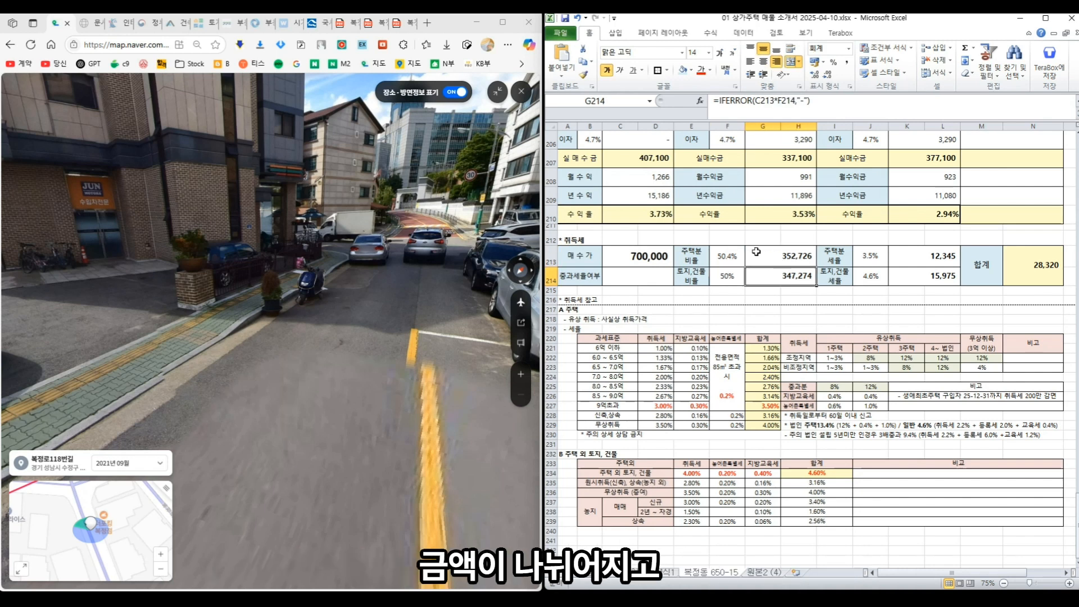
pyautogui.click(777, 258)
pyautogui.click(779, 287)
pyautogui.click(779, 276)
pyautogui.click(837, 256)
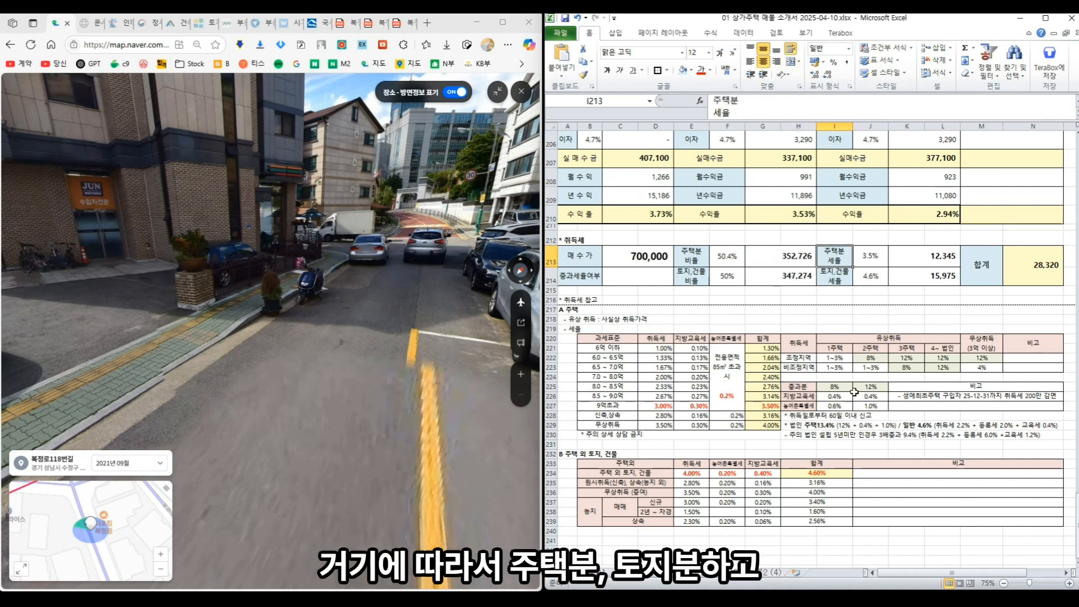
pyautogui.click(837, 277)
pyautogui.click(877, 275)
pyautogui.click(916, 258)
pyautogui.click(923, 274)
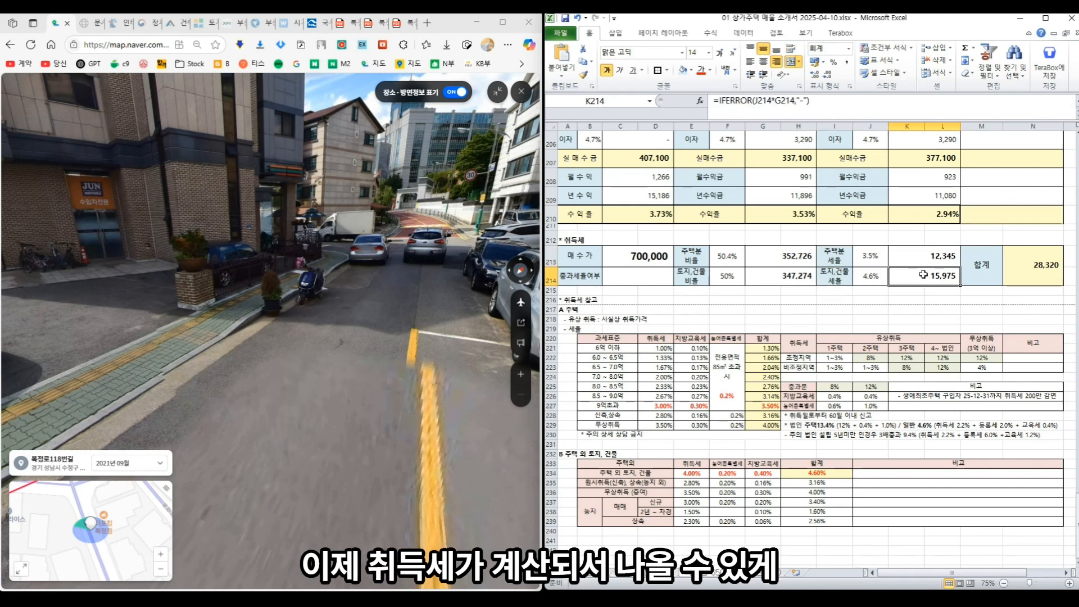
pyautogui.scroll(20, 782, 298)
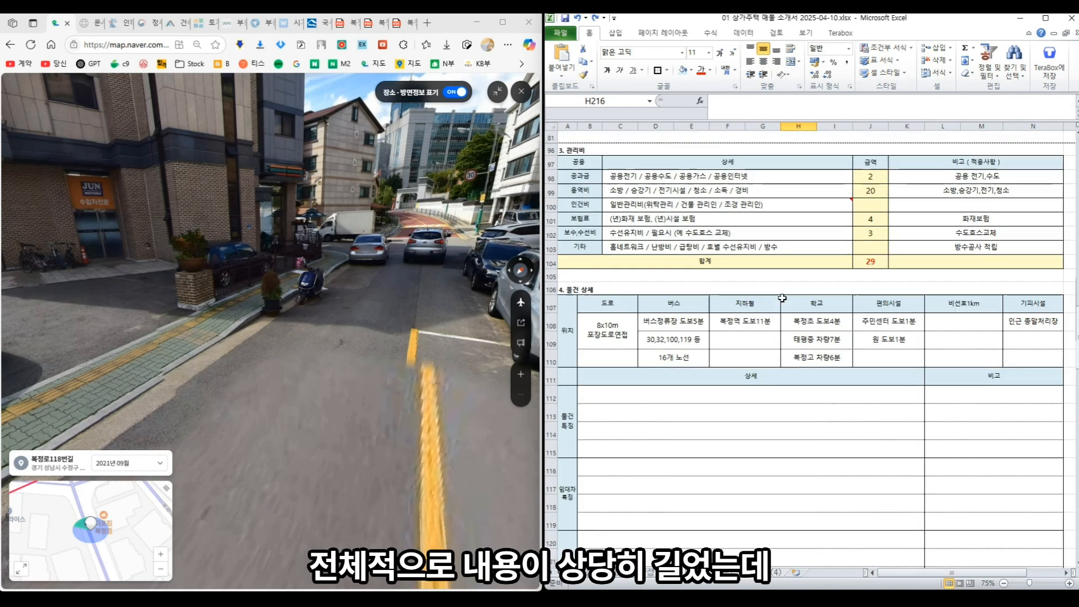
pyautogui.scroll(-5, 782, 298)
pyautogui.scroll(5, 782, 298)
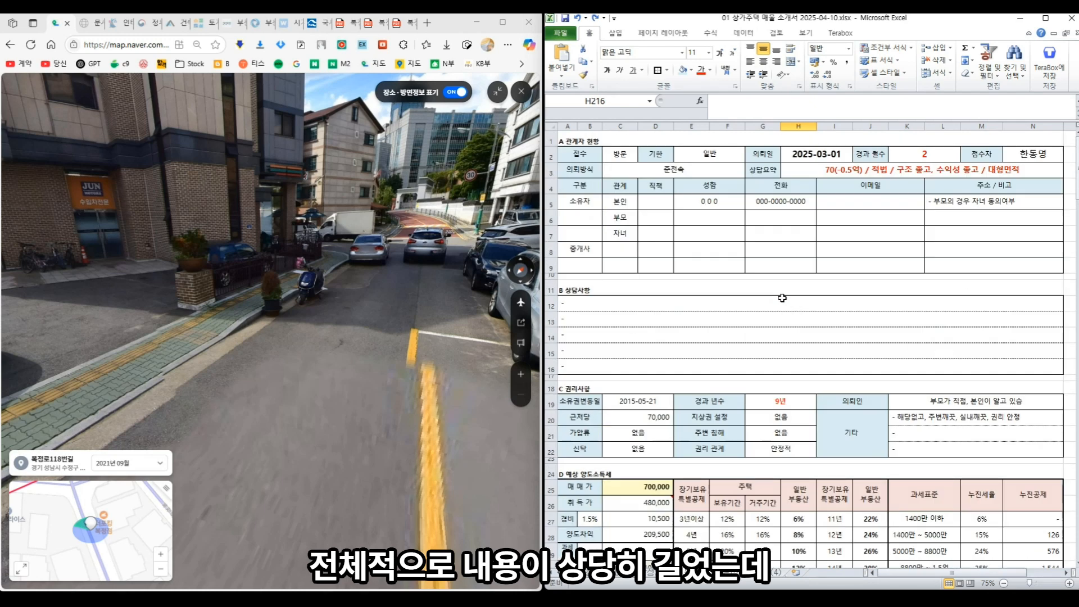
pyautogui.click(833, 327)
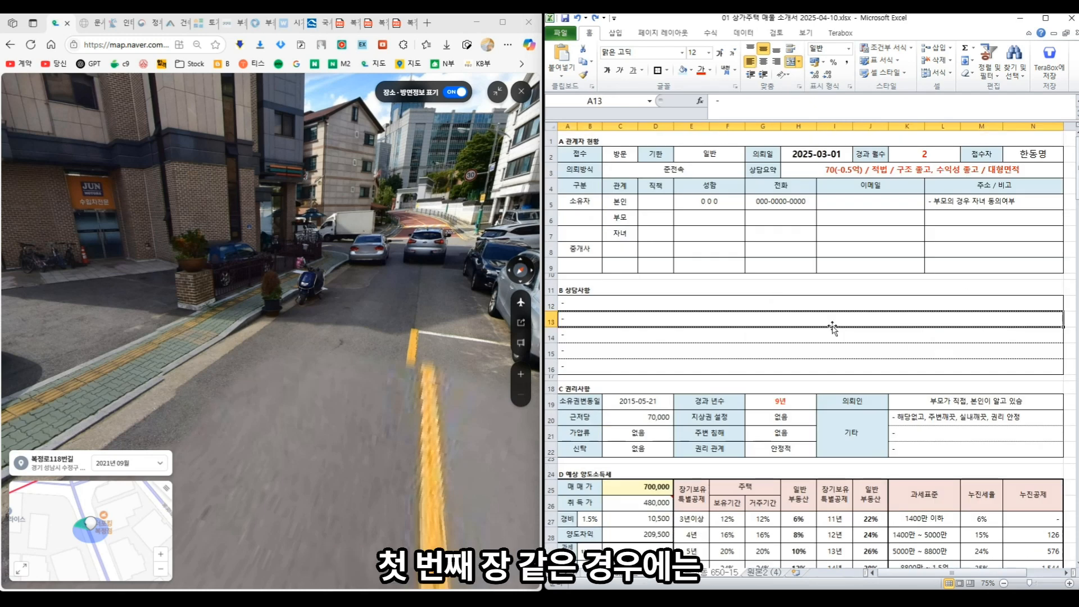
pyautogui.scroll(-15, 833, 327)
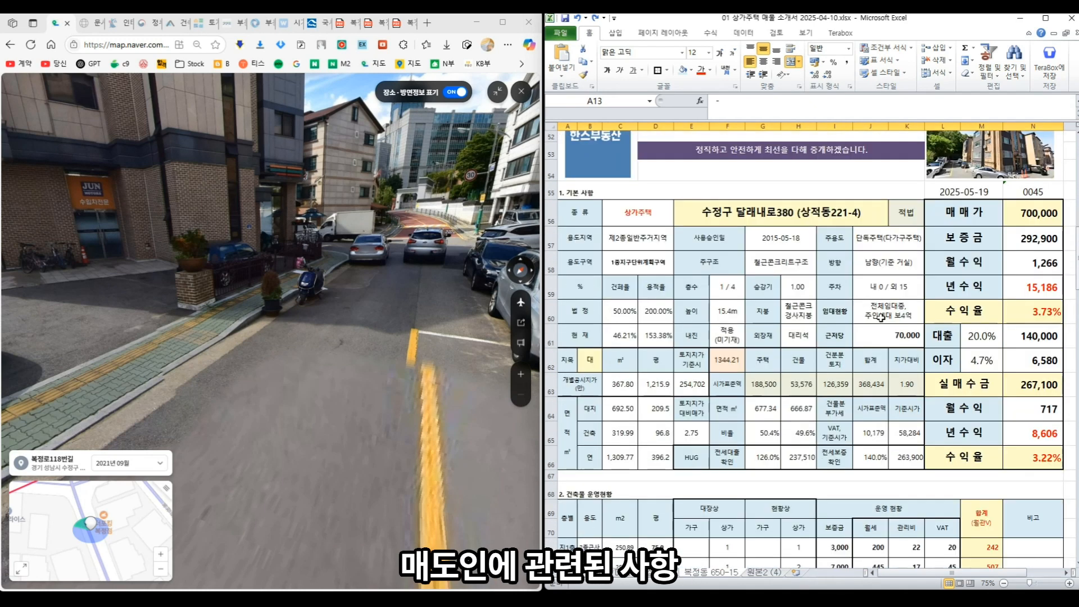
pyautogui.scroll(2, 880, 318)
pyautogui.scroll(-4, 841, 368)
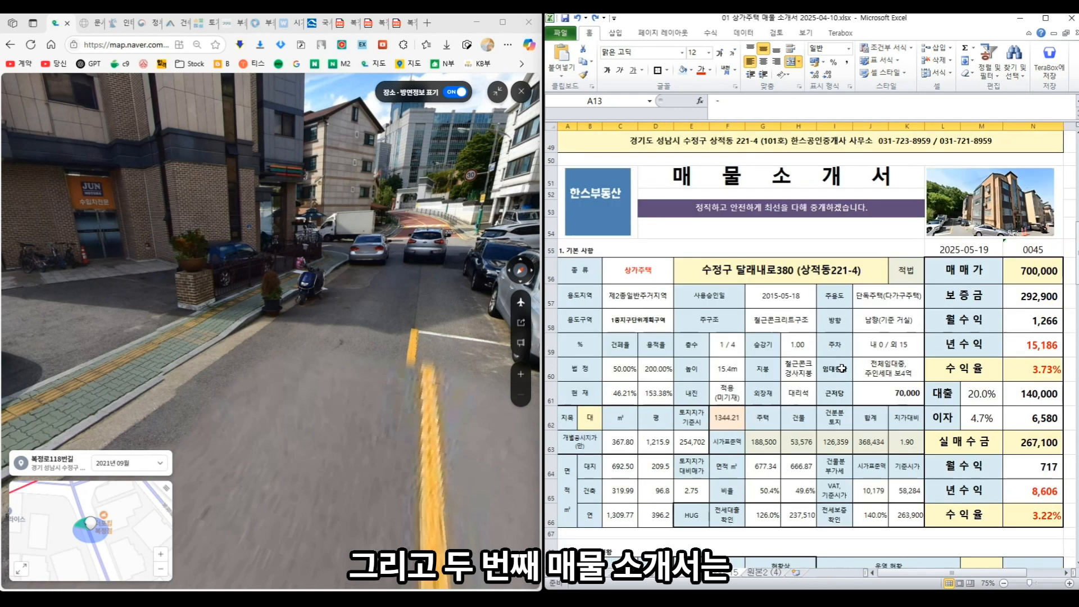
pyautogui.scroll(-16, 841, 368)
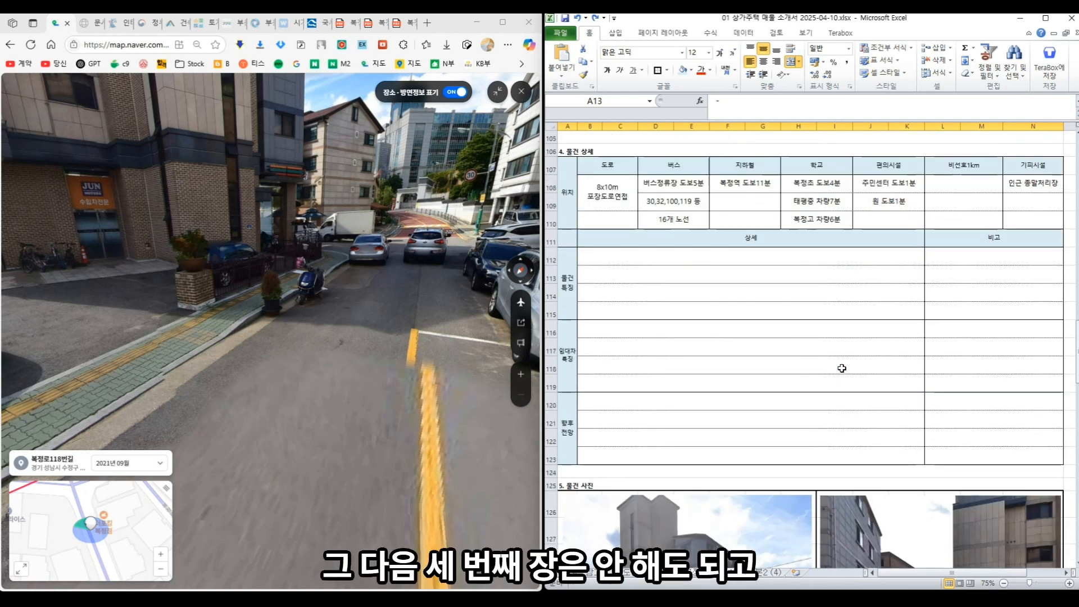
pyautogui.scroll(-10, 841, 368)
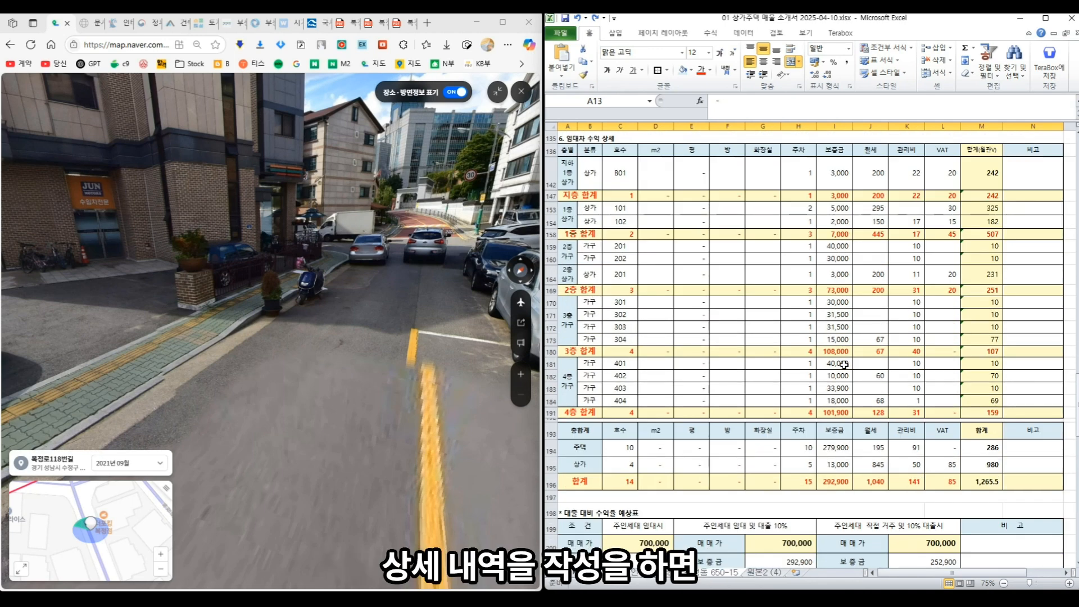
pyautogui.scroll(-7, 844, 364)
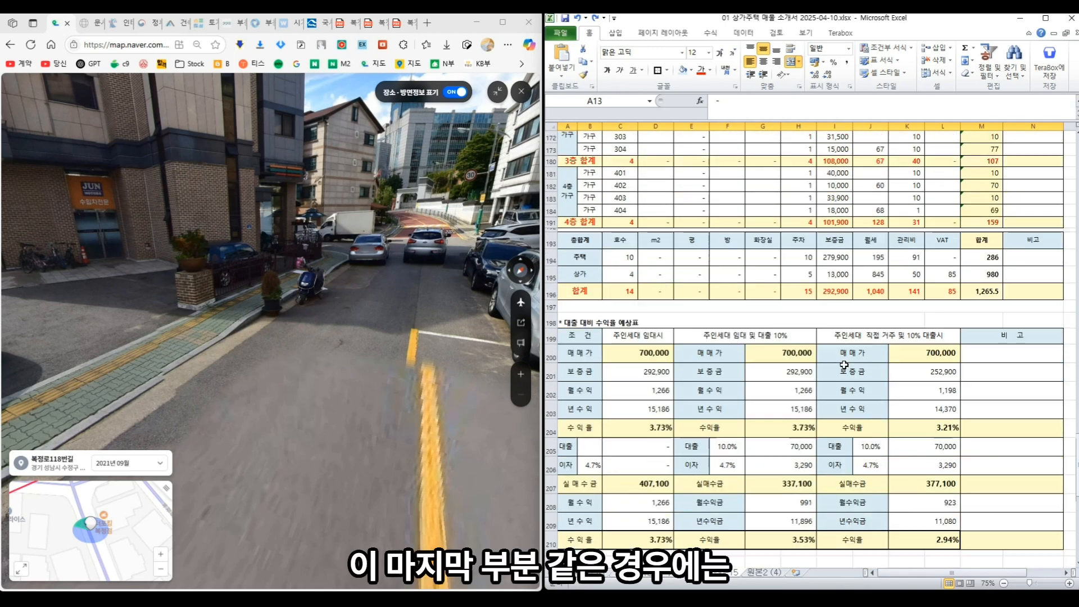
pyautogui.scroll(-2, 844, 364)
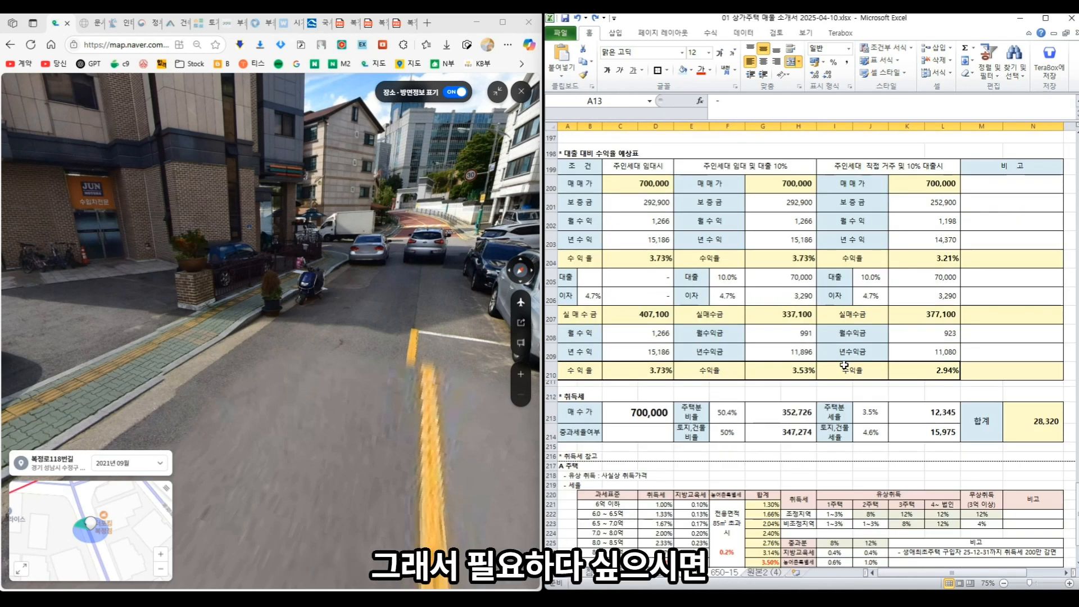
pyautogui.scroll(-3, 845, 365)
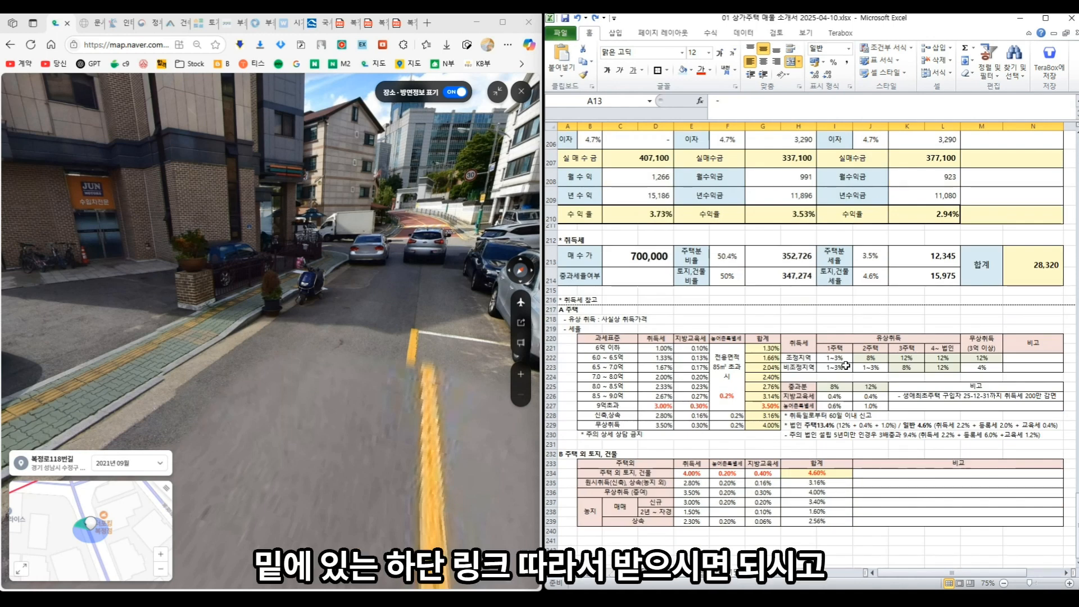